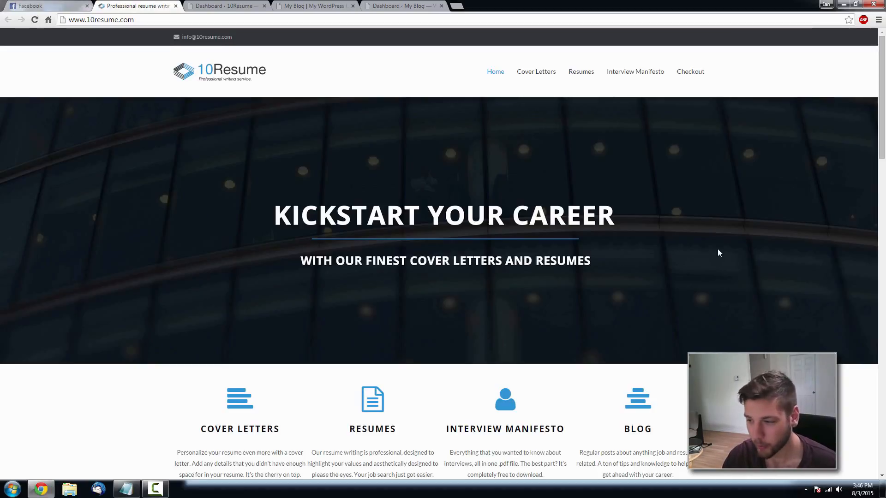
# - Scroll through the 10resume.com reference homepage from top to bottom
pyautogui.scroll(-3, 718, 249)
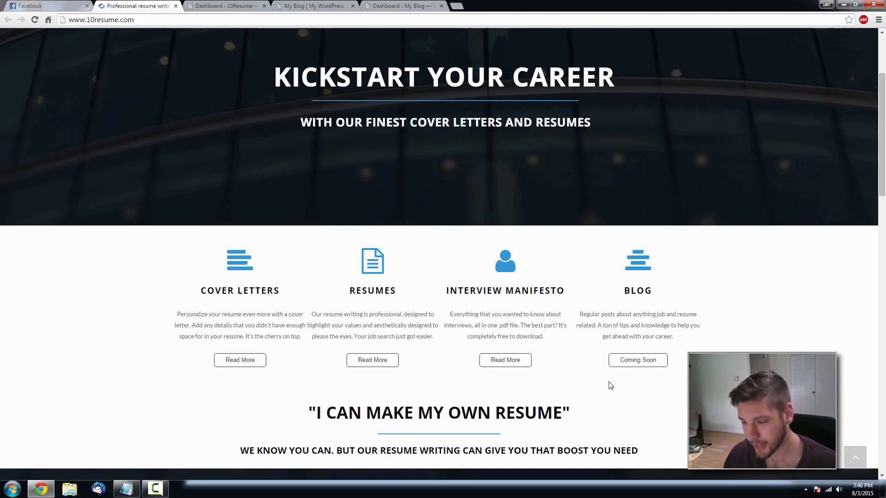
pyautogui.scroll(-2, 682, 326)
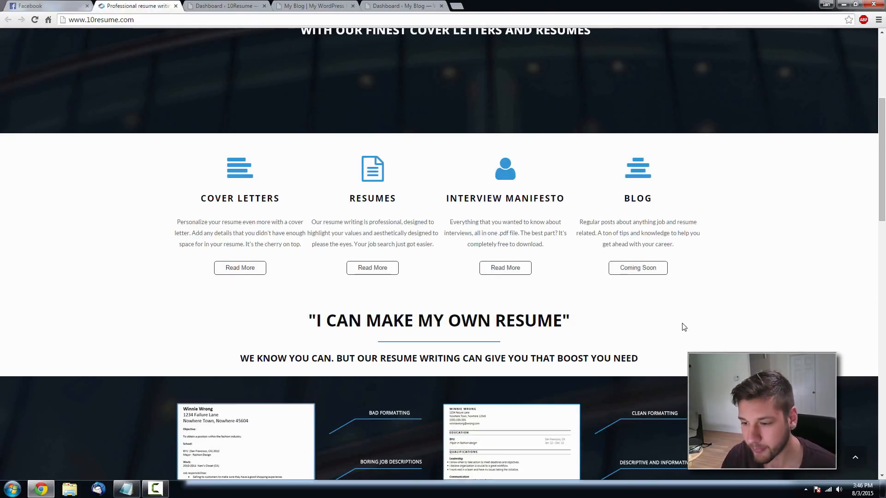
pyautogui.scroll(1, 680, 317)
pyautogui.scroll(-5, 680, 317)
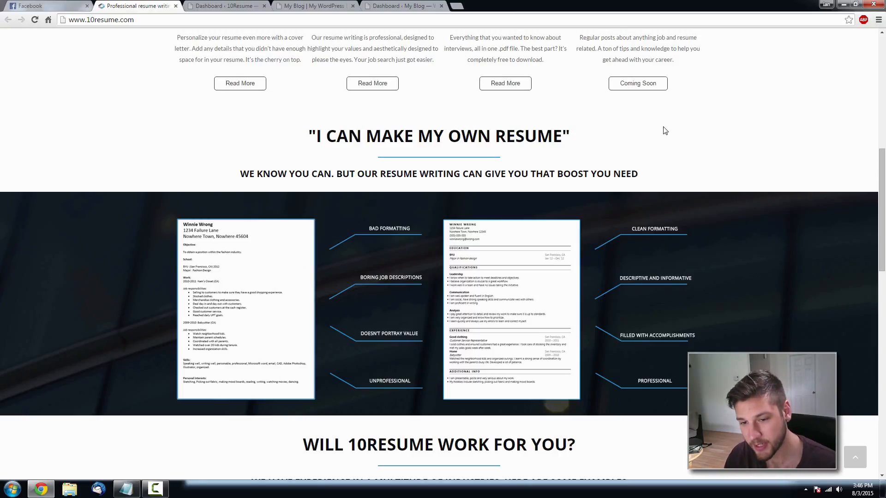
pyautogui.scroll(-2, 665, 131)
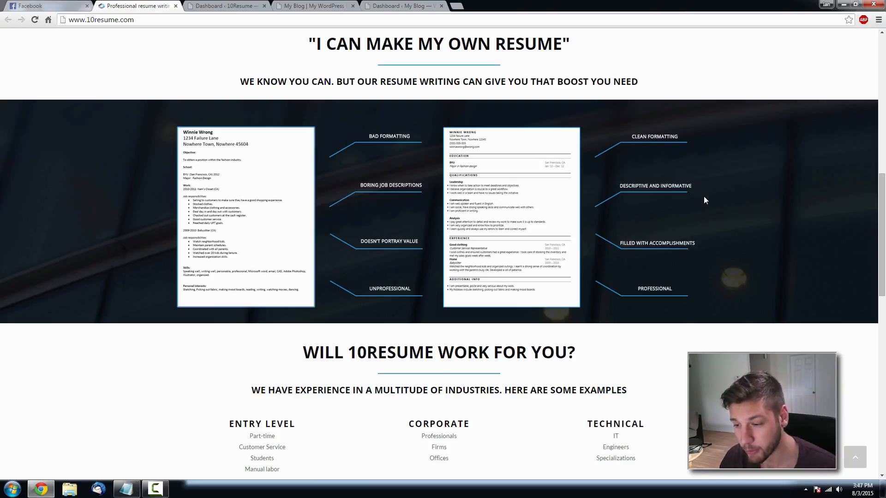
pyautogui.scroll(-3, 704, 197)
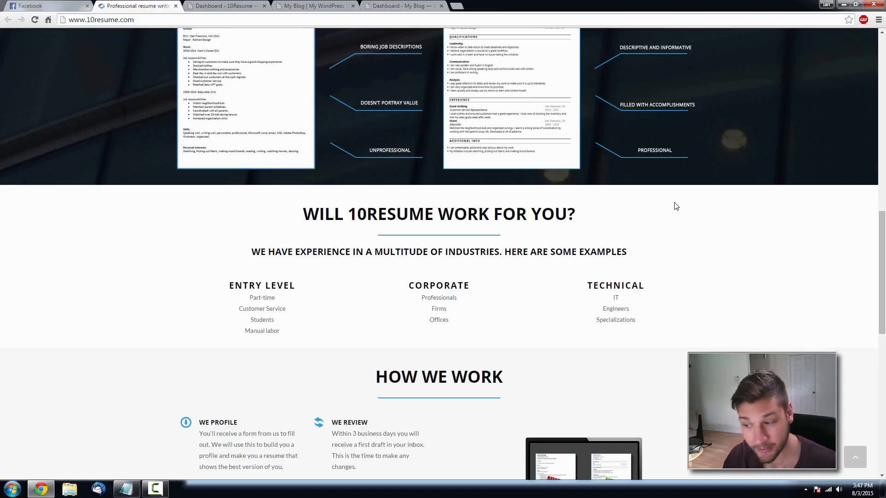
pyautogui.scroll(-3, 679, 203)
pyautogui.scroll(-3, 679, 191)
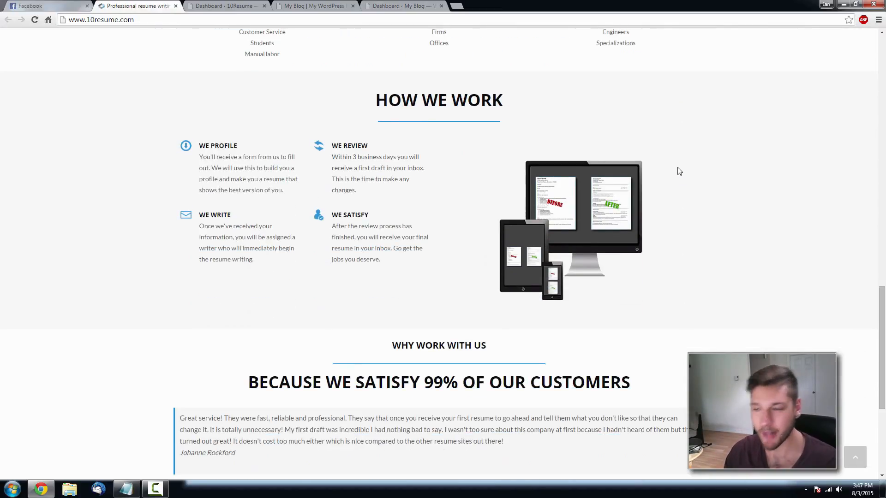
pyautogui.scroll(-2, 678, 170)
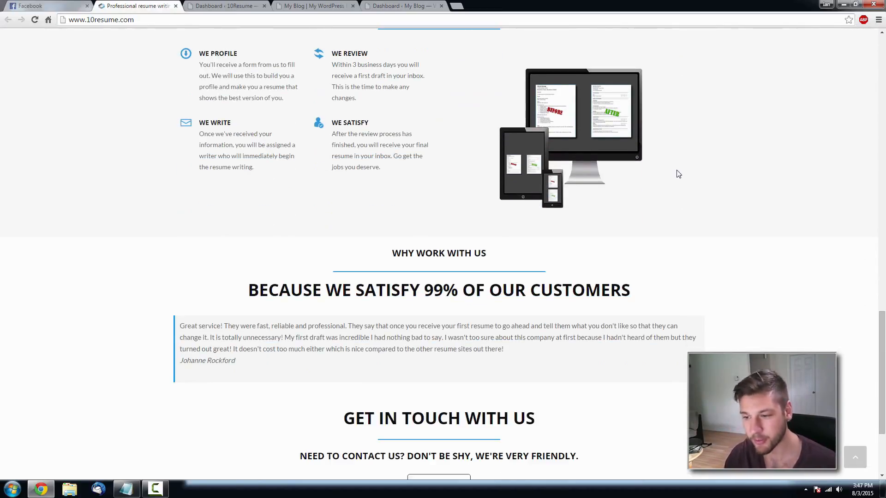
pyautogui.scroll(-1, 718, 173)
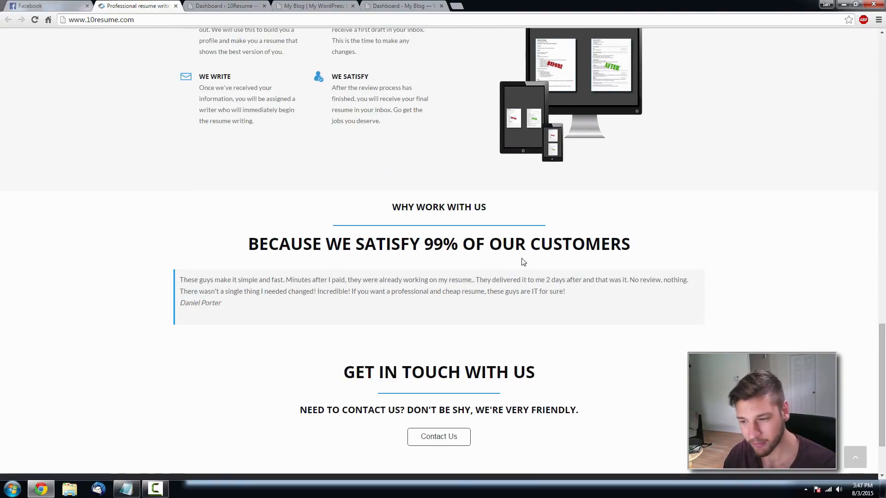
pyautogui.scroll(-1, 619, 316)
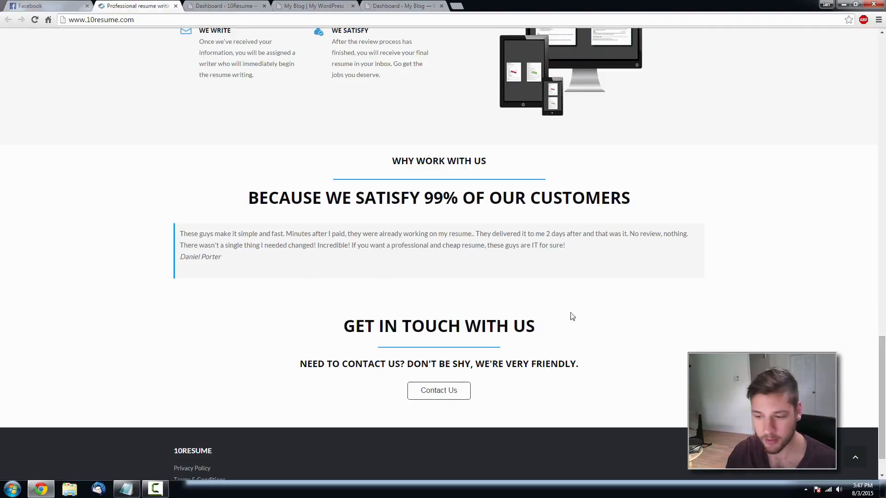
# - Try the reference site's Contact Us link, then switch to the My Blog home page
pyautogui.click(431, 392)
pyautogui.click(445, 394)
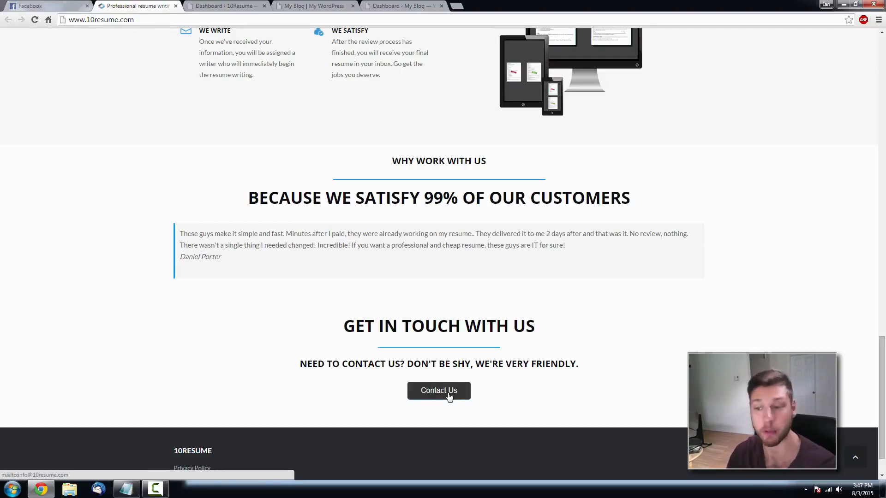
pyautogui.scroll(20, 449, 396)
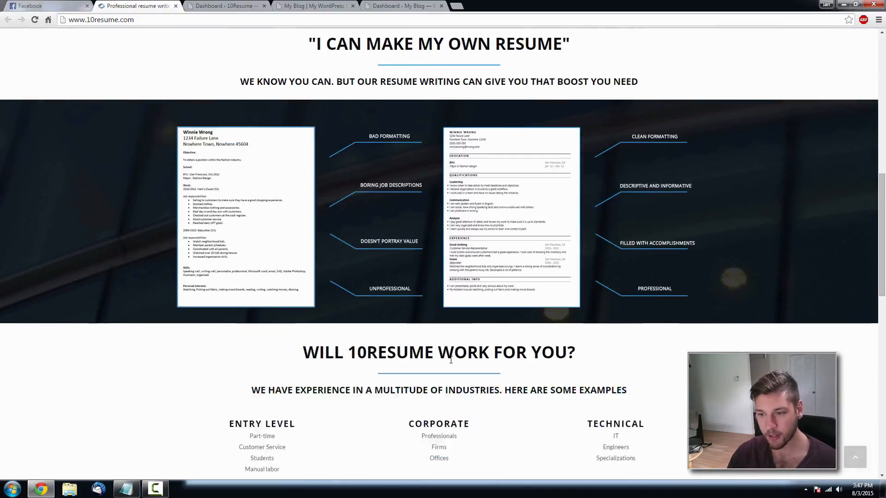
pyautogui.scroll(-8, 527, 336)
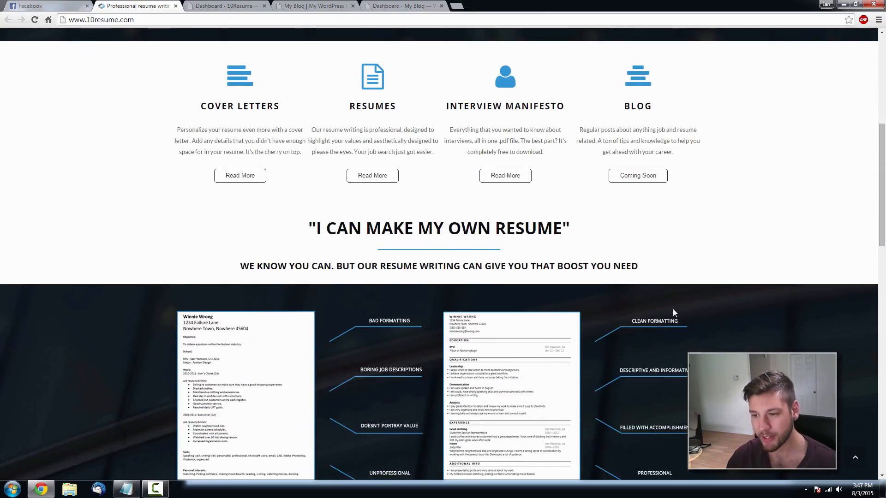
pyautogui.scroll(8, 672, 308)
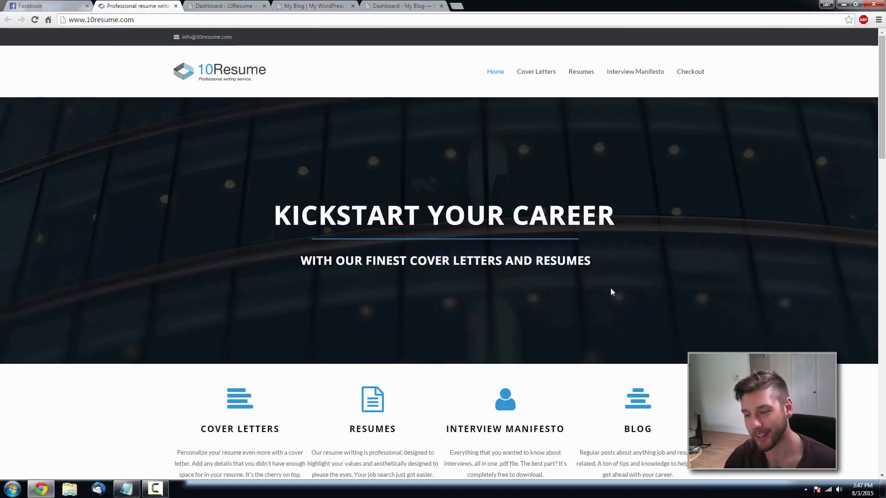
pyautogui.scroll(-7, 611, 289)
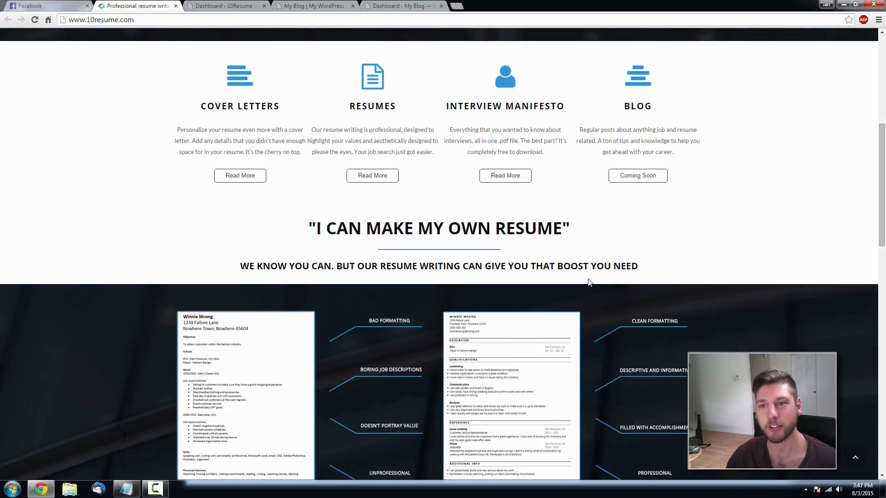
pyautogui.click(334, 7)
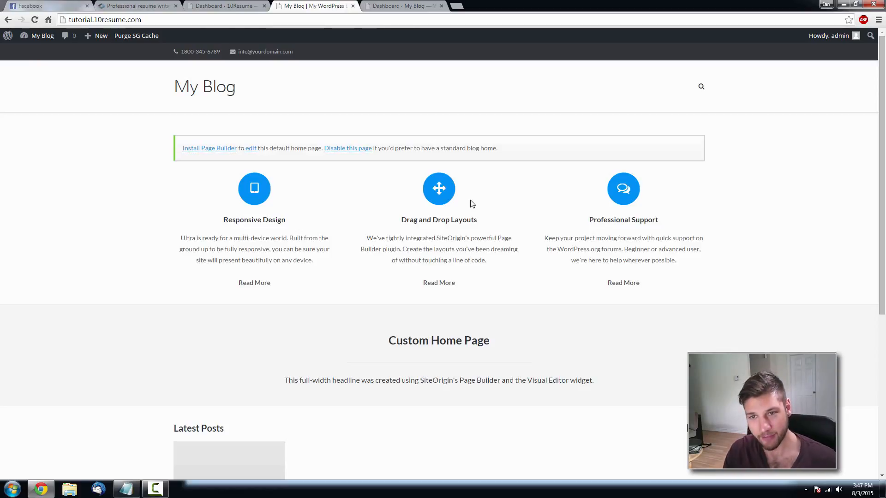
# - From the WordPress dashboard, go to Appearance > Themes, where Ultra is the active theme
pyautogui.click(384, 6)
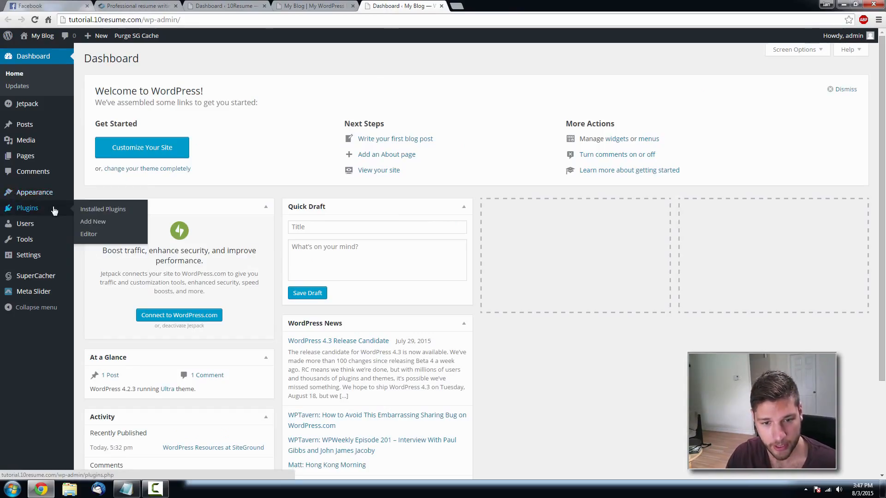
pyautogui.moveTo(64, 197)
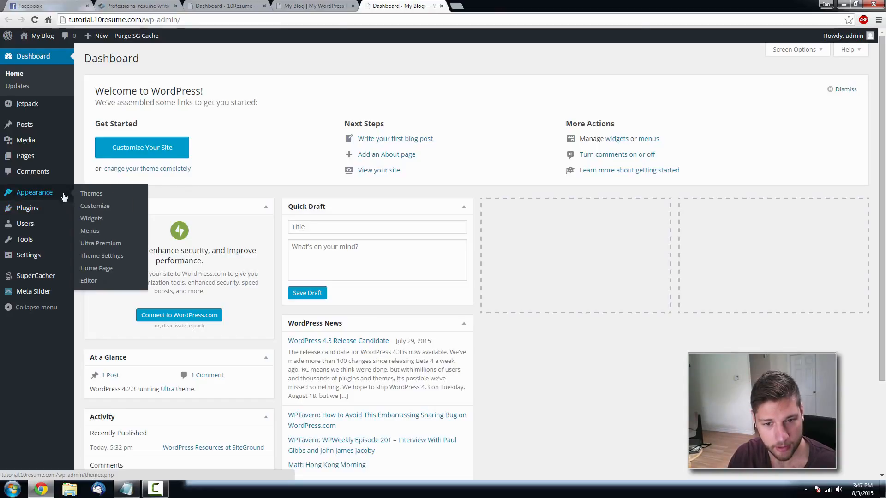
pyautogui.click(100, 196)
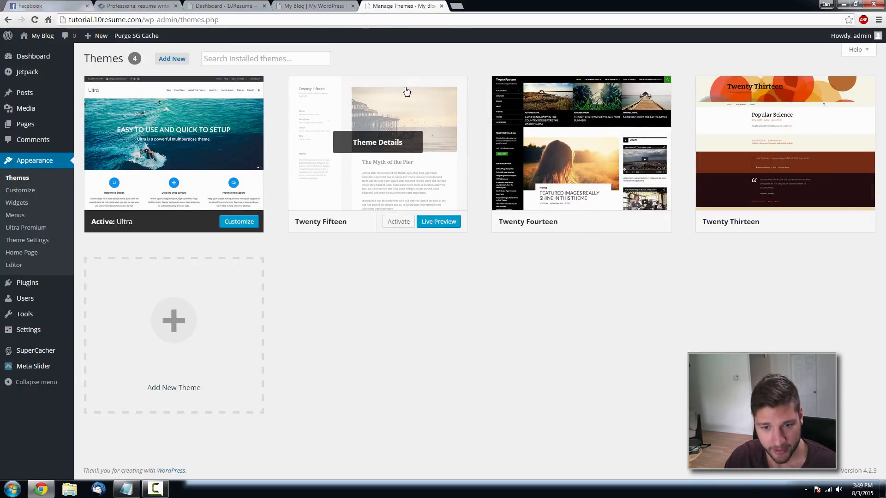
# - Search Add Themes for 'ultra' and confirm the Ultra result shows Already Installed
pyautogui.click(177, 61)
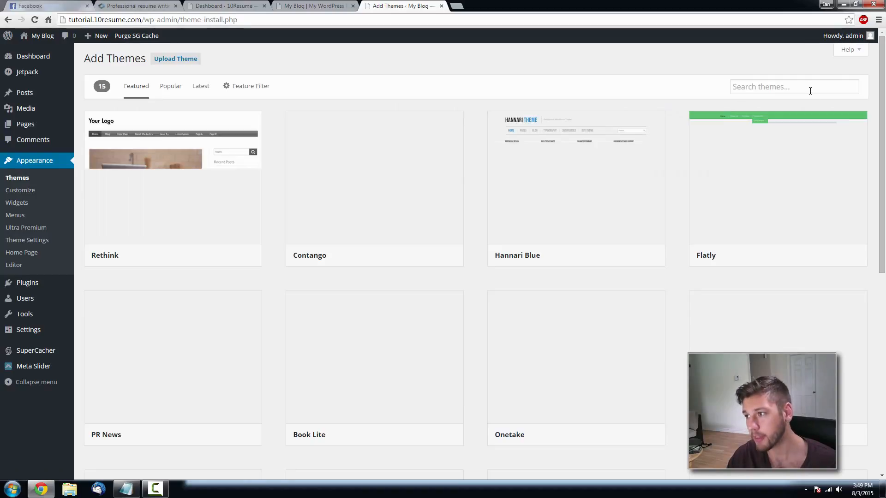
pyautogui.click(811, 90)
pyautogui.write('ultra')
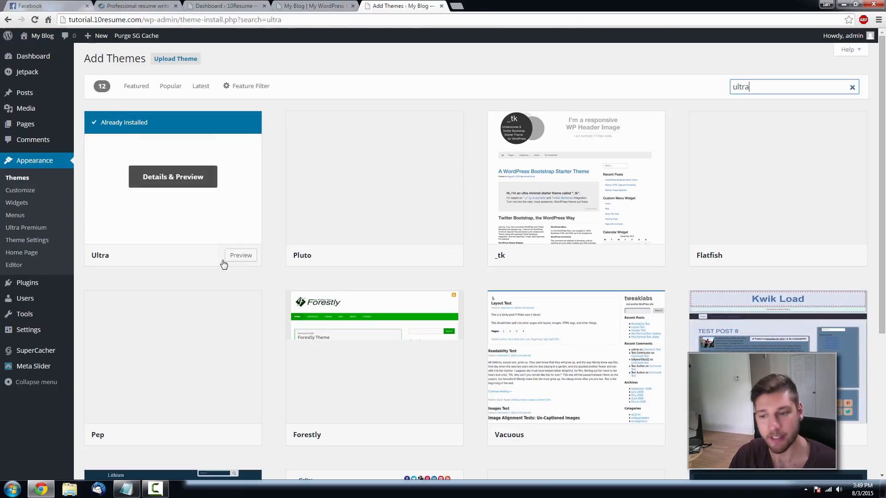
pyautogui.click(297, 6)
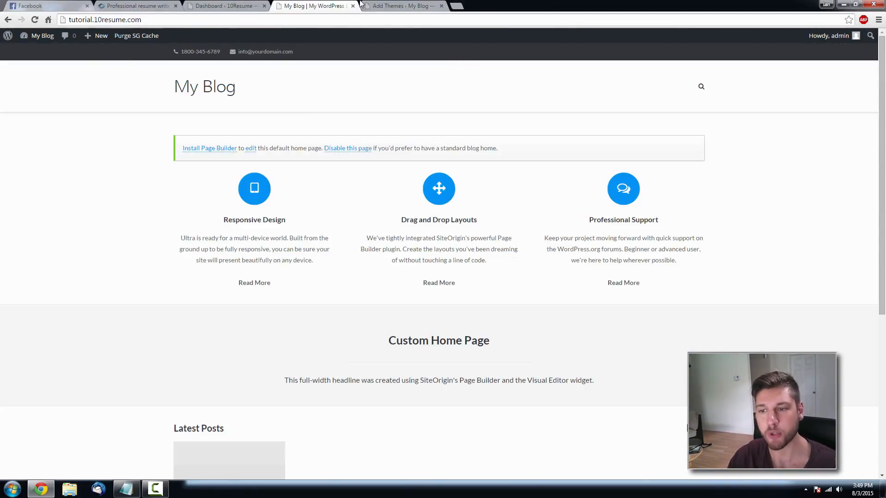
pyautogui.click(407, 8)
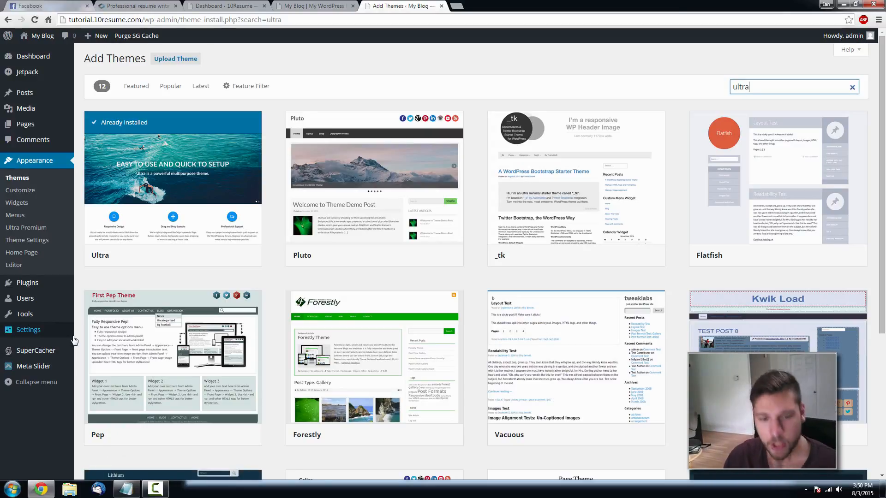
pyautogui.moveTo(74, 340)
pyautogui.moveTo(68, 288)
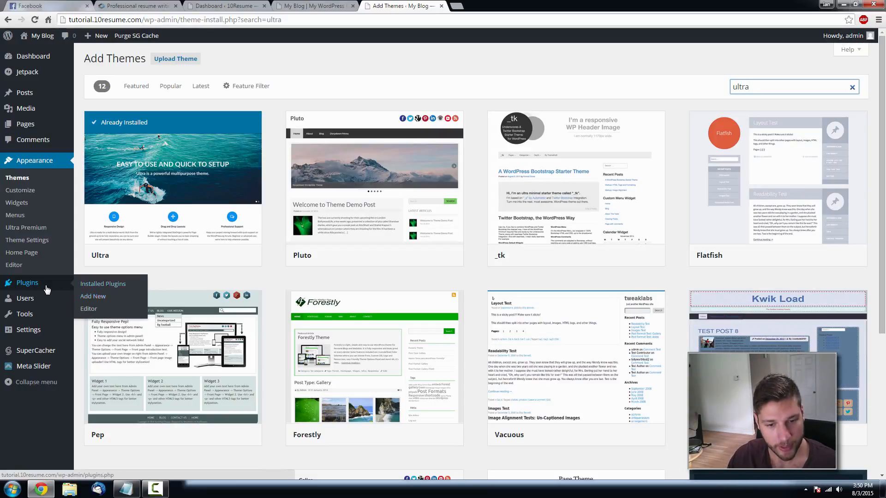
# - Copy 'Arconix Shortcodes' from the notes, search the plugin directory, then install and activate it
pyautogui.click(100, 298)
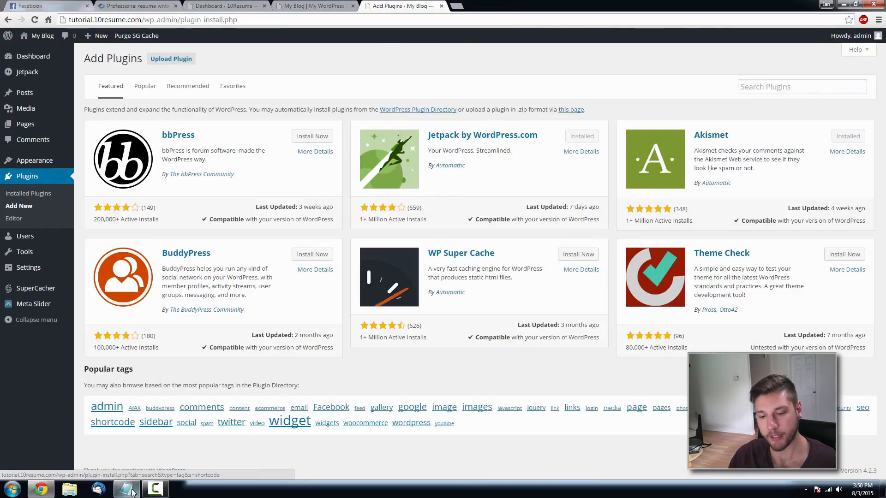
pyautogui.click(126, 489)
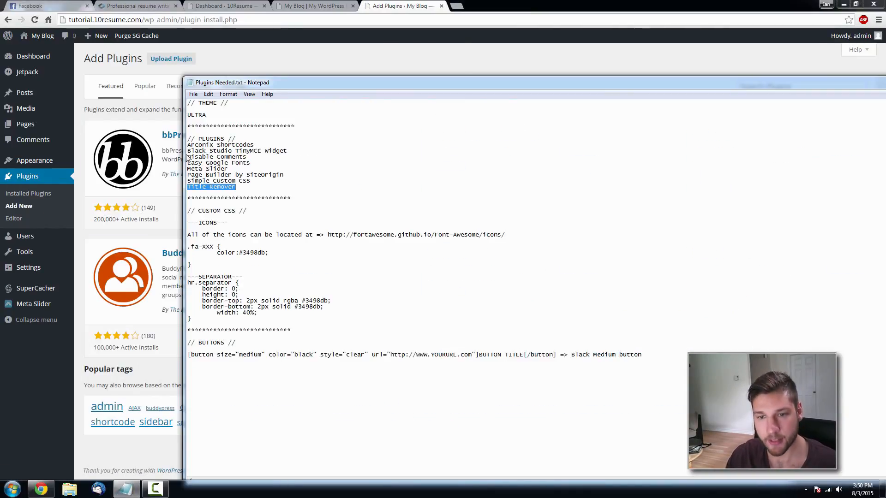
pyautogui.moveTo(262, 84); pyautogui.dragTo(301, 77)
pyautogui.moveTo(295, 138); pyautogui.dragTo(227, 138)
pyautogui.hotkey('ctrl', 'c')
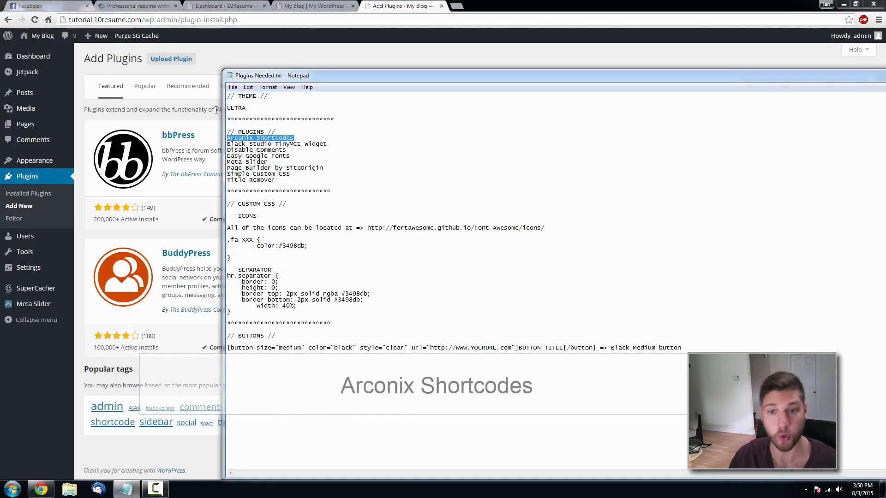
pyautogui.hotkey('alt', 'Tab')
pyautogui.click(804, 86)
pyautogui.hotkey('ctrl', 'v')
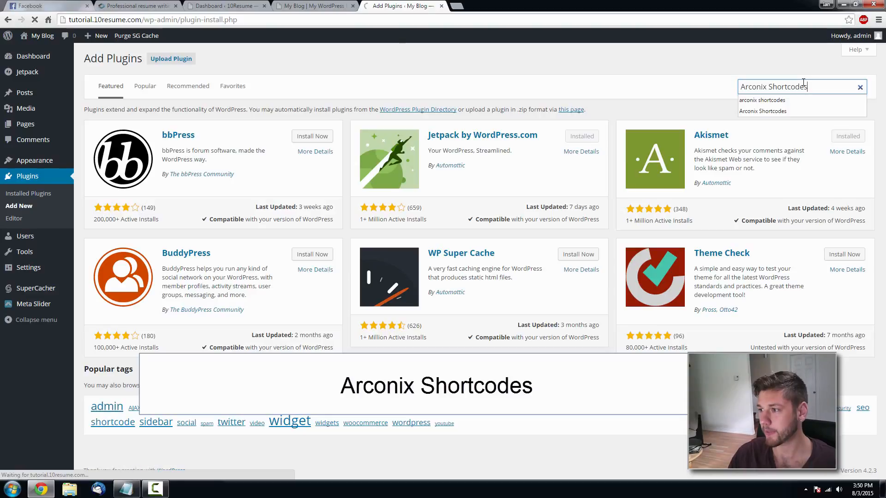
pyautogui.press('Return')
pyautogui.click(317, 135)
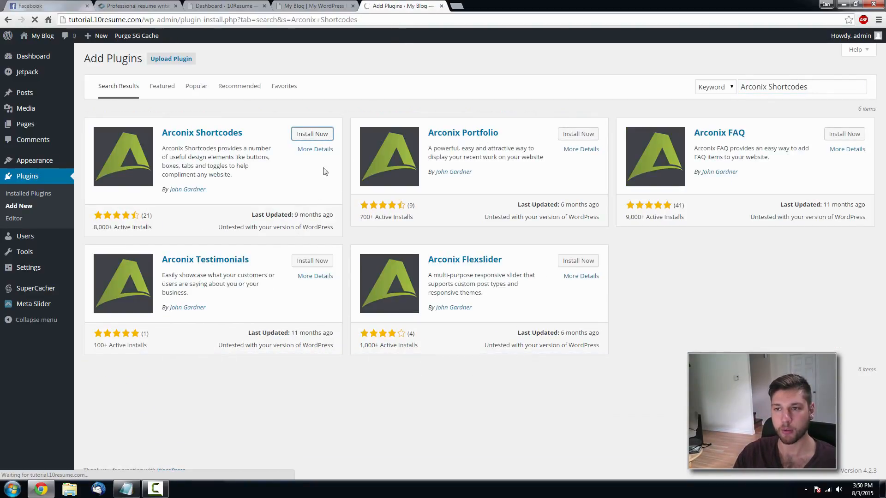
pyautogui.click(114, 137)
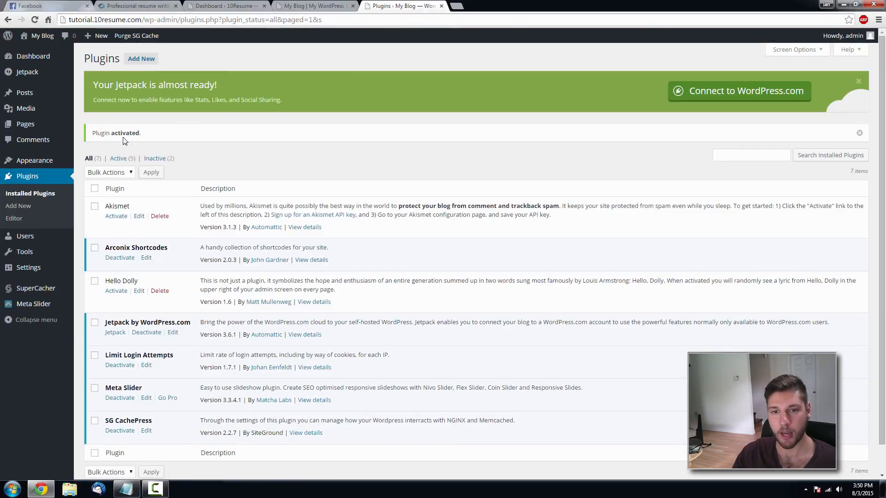
# - Copy 'Black Studio TinyMCE Widget' from the notes, find it under Add New, then install and activate it
pyautogui.click(126, 489)
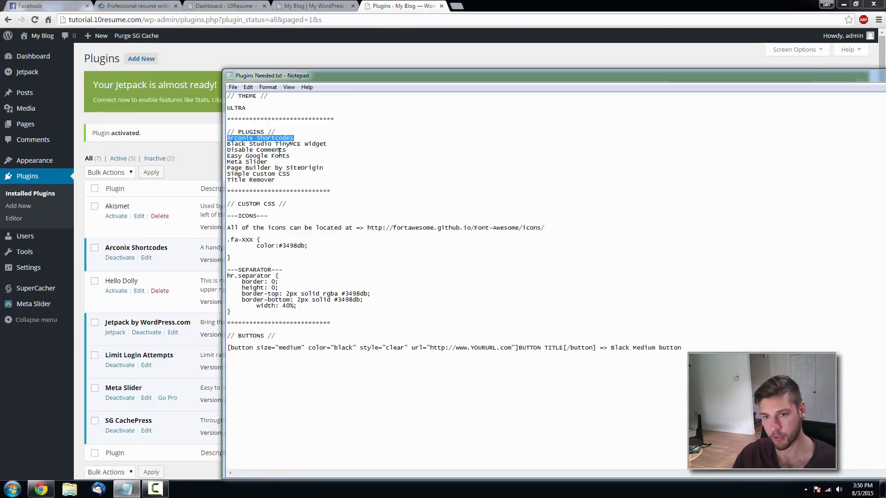
pyautogui.moveTo(327, 144); pyautogui.dragTo(227, 144)
pyautogui.hotkey('ctrl', 'c')
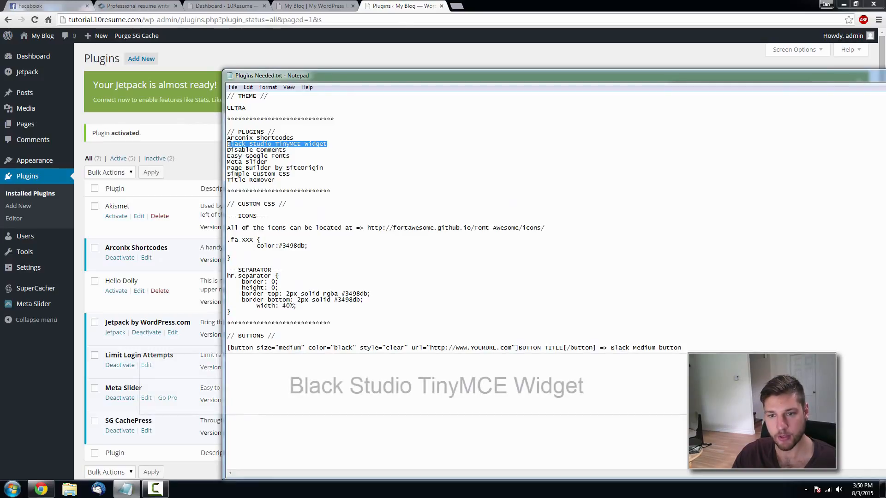
pyautogui.click(199, 157)
pyautogui.click(755, 154)
pyautogui.hotkey('ctrl', 'v')
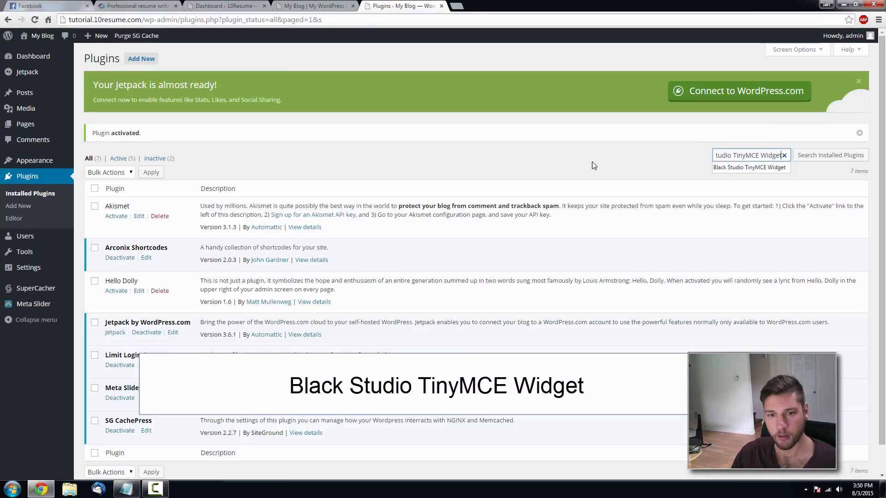
pyautogui.click(146, 58)
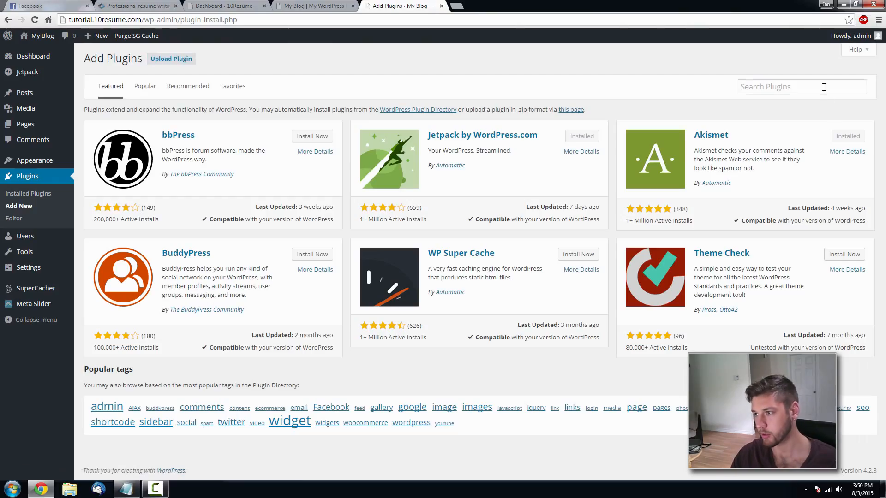
pyautogui.click(823, 87)
pyautogui.hotkey('ctrl', 'v')
pyautogui.press('Return')
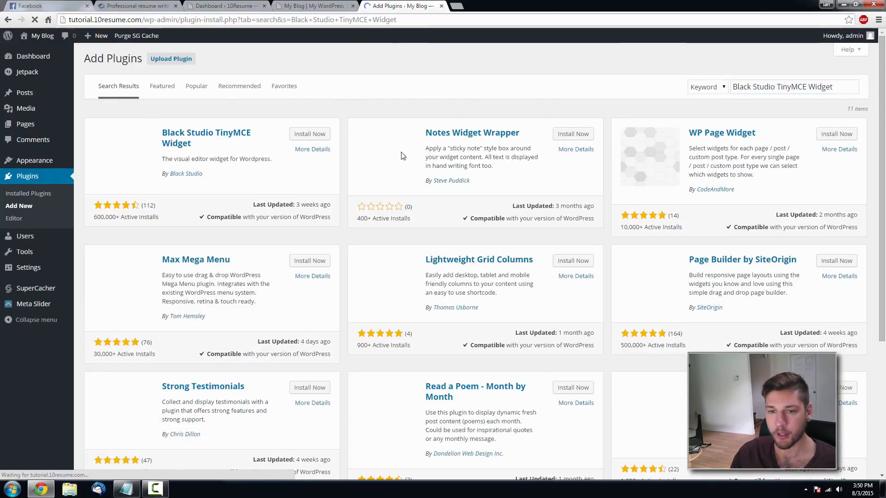
pyautogui.click(309, 134)
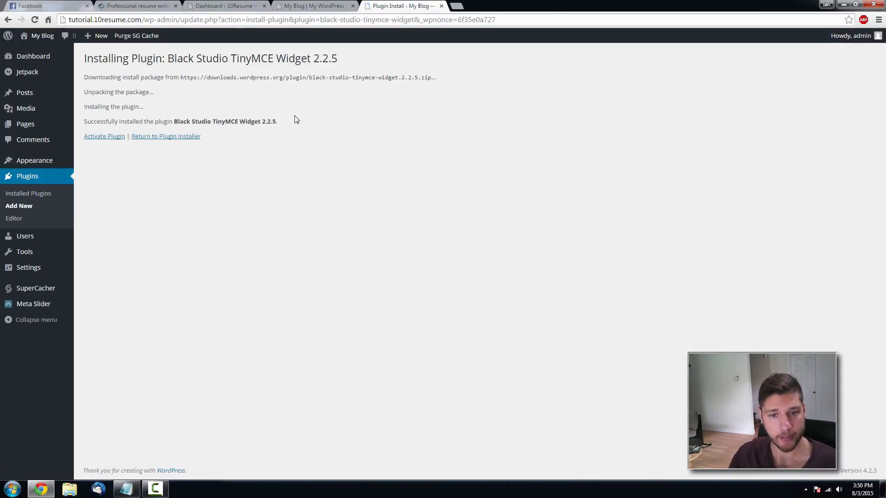
pyautogui.click(90, 138)
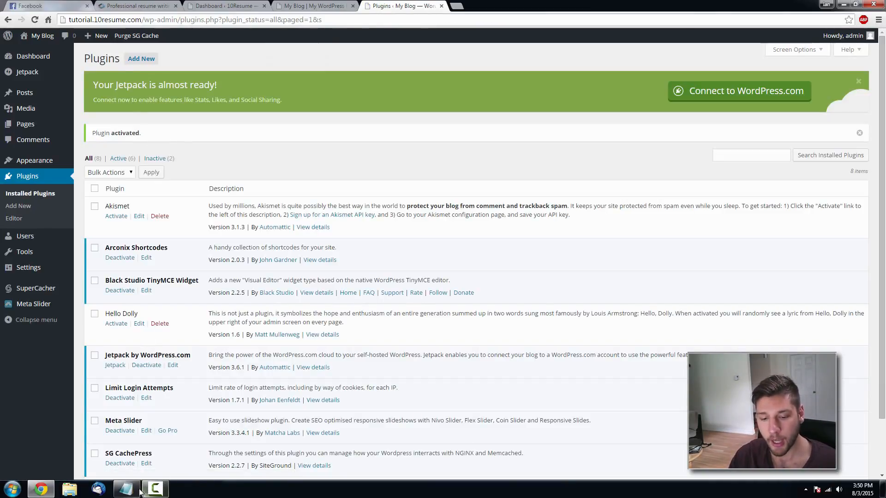
# - Copy 'Disable Comments' from the notes, search the plugin directory, then install and activate it
pyautogui.click(125, 489)
pyautogui.press('Down')
pyautogui.hotkey('shift', 'Home')
pyautogui.hotkey('ctrl', 'c')
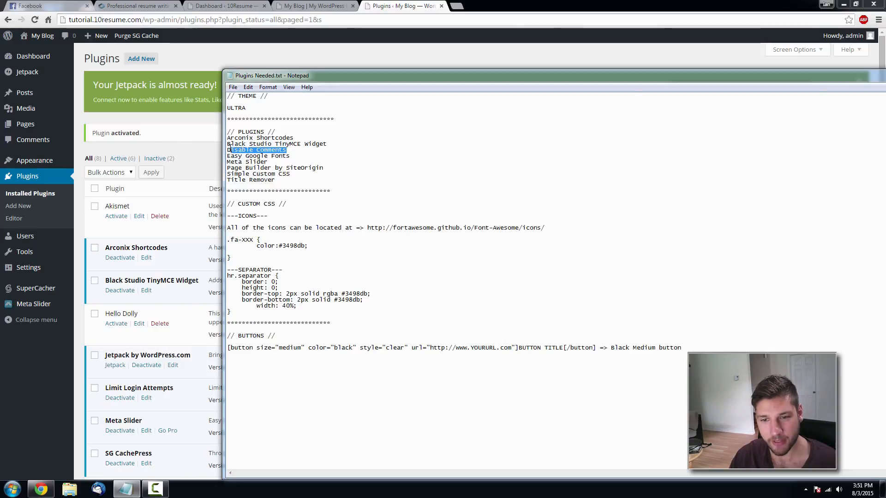
pyautogui.hotkey('alt', 'Tab')
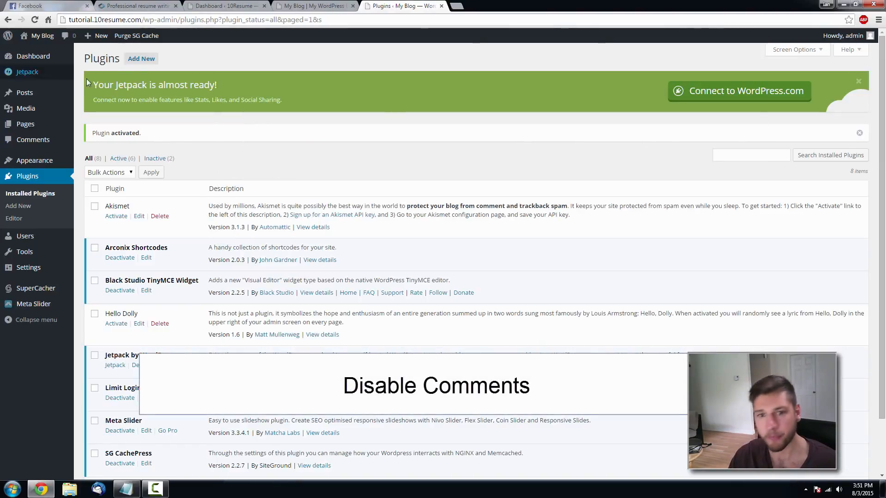
pyautogui.click(141, 59)
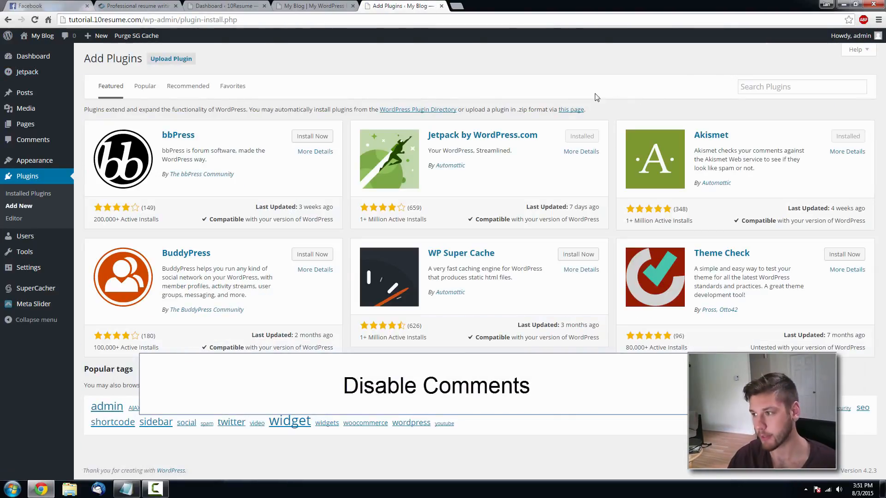
pyautogui.click(756, 92)
pyautogui.hotkey('ctrl', 'v')
pyautogui.click(756, 107)
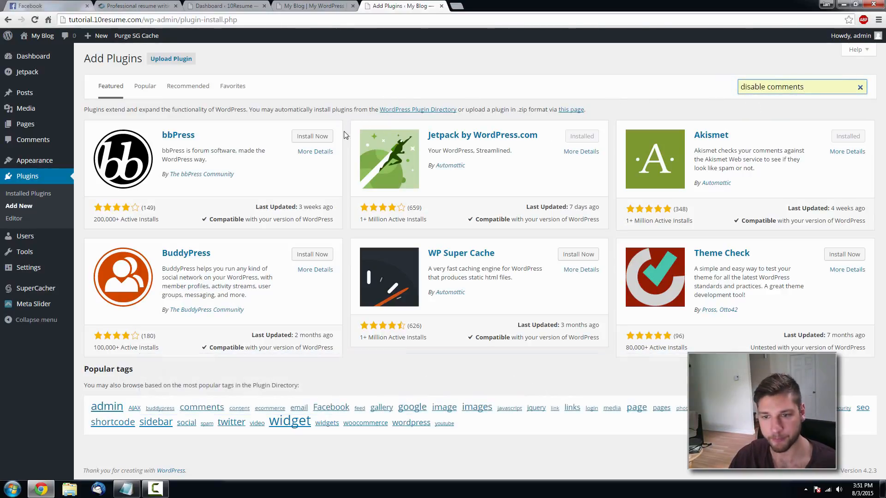
pyautogui.press('Return')
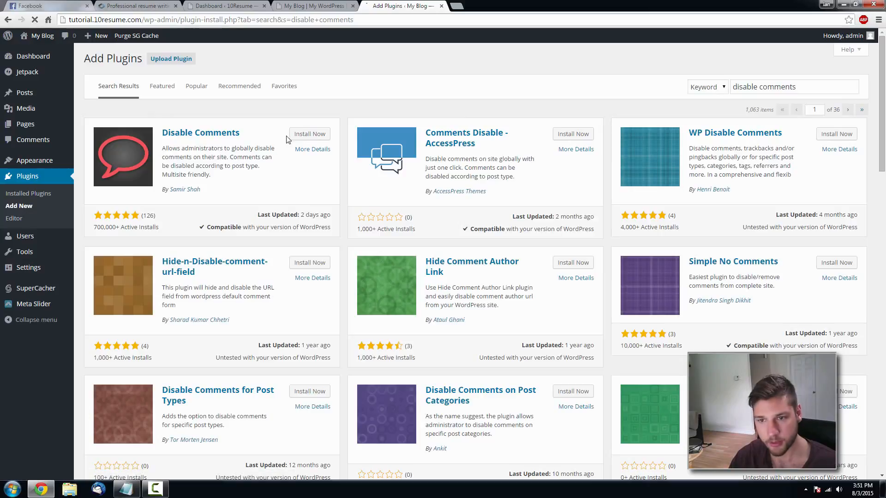
pyautogui.click(306, 134)
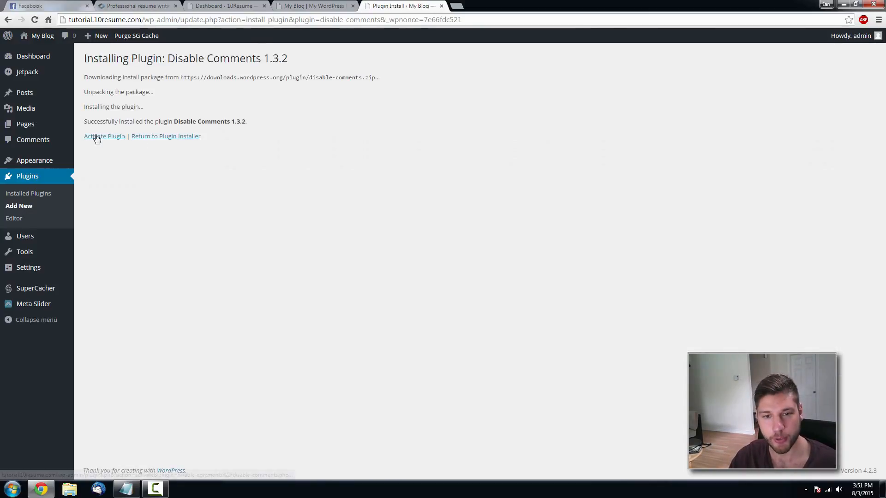
pyautogui.click(101, 137)
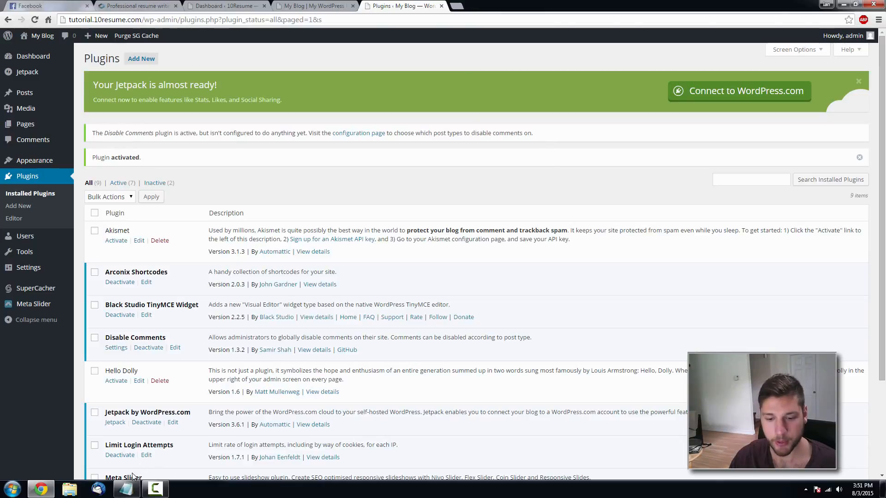
# - Copy 'Easy Google Fonts' from the notes, search Add New, then install and activate it
pyautogui.click(126, 489)
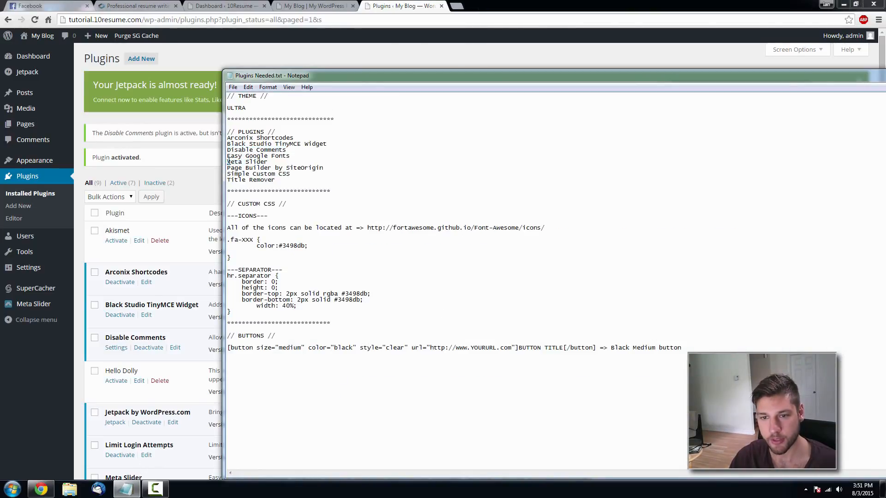
pyautogui.moveTo(289, 157); pyautogui.dragTo(227, 156)
pyautogui.hotkey('ctrl', 'c')
pyautogui.click(212, 178)
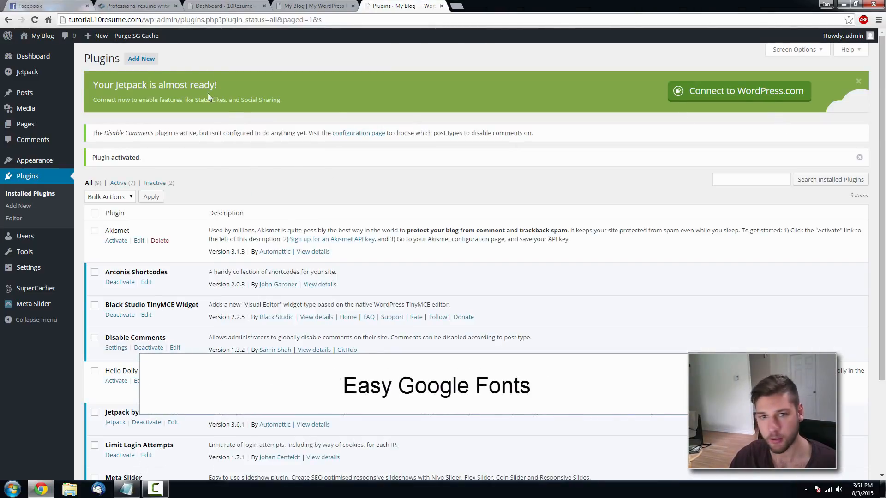
pyautogui.click(142, 58)
pyautogui.click(753, 113)
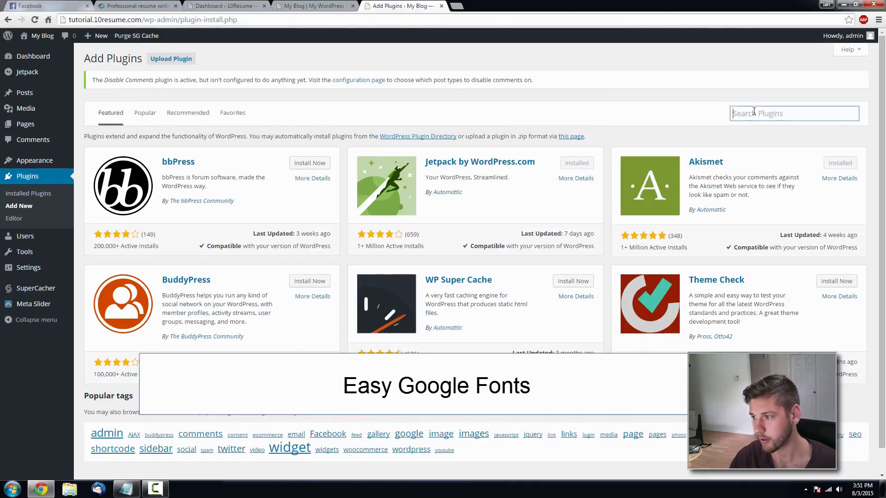
pyautogui.hotkey('ctrl', 'v')
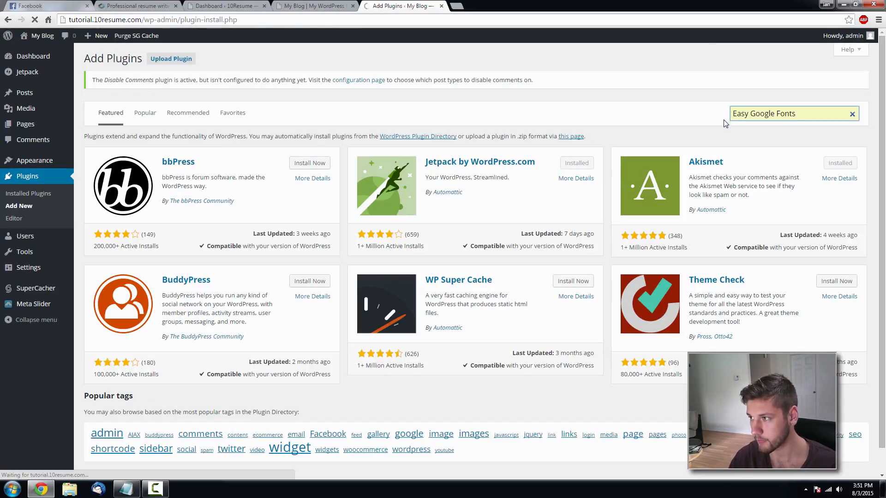
pyautogui.click(327, 164)
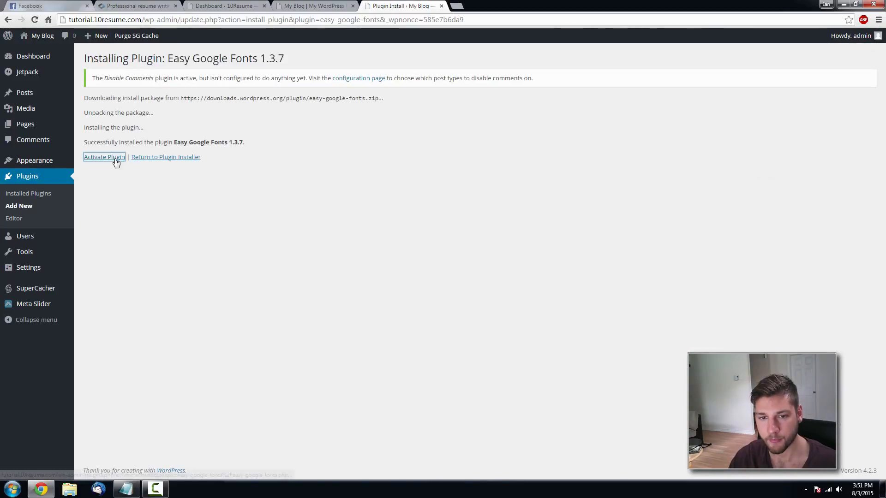
pyautogui.click(115, 157)
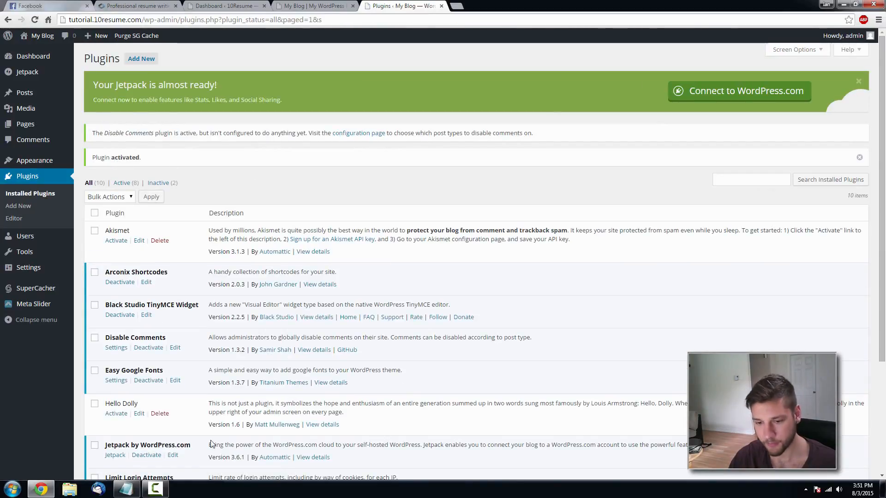
# - Copy the Meta Slider name from the notes and search the plugin directory for it
pyautogui.click(125, 489)
pyautogui.moveTo(268, 162); pyautogui.dragTo(258, 162)
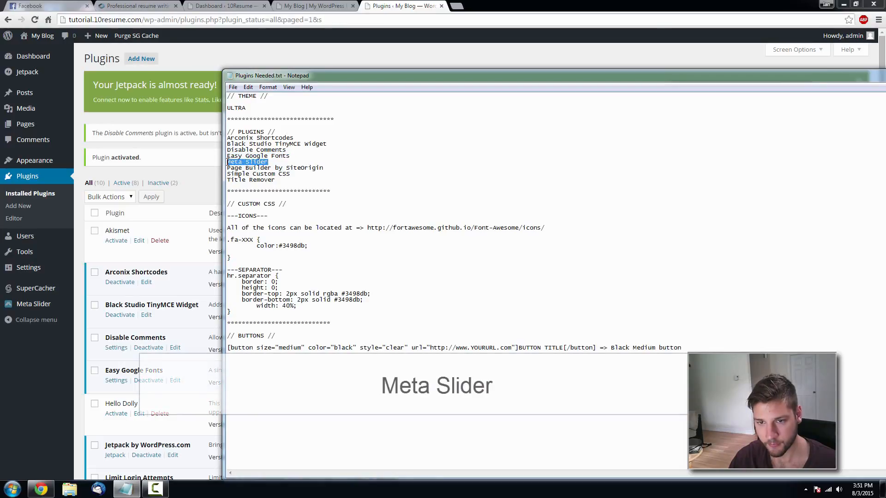
pyautogui.click(191, 186)
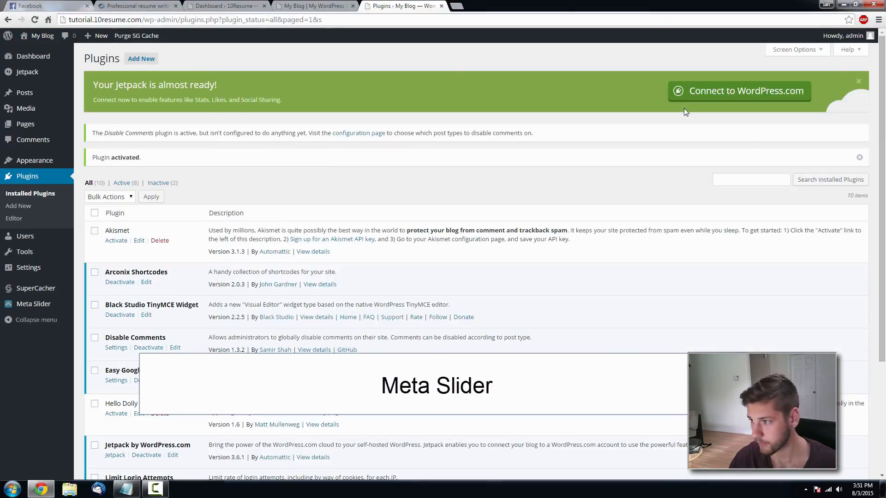
pyautogui.click(140, 60)
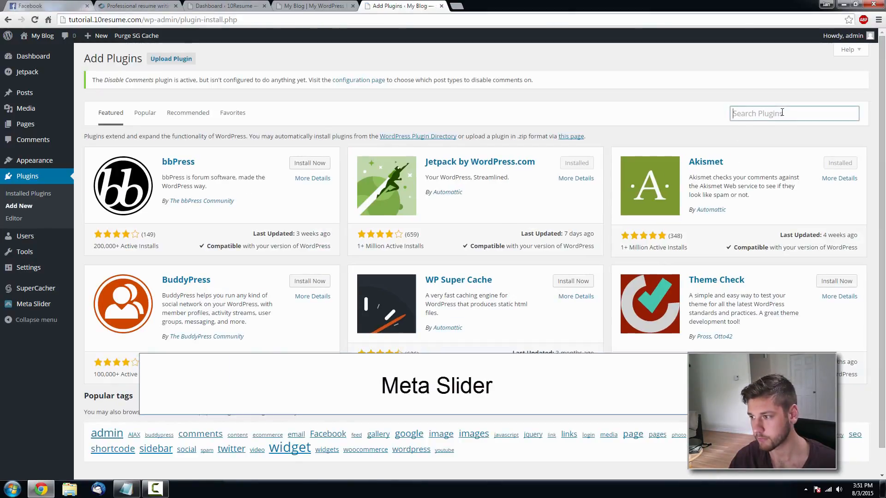
pyautogui.write('Meta Slider')
pyautogui.press('Return')
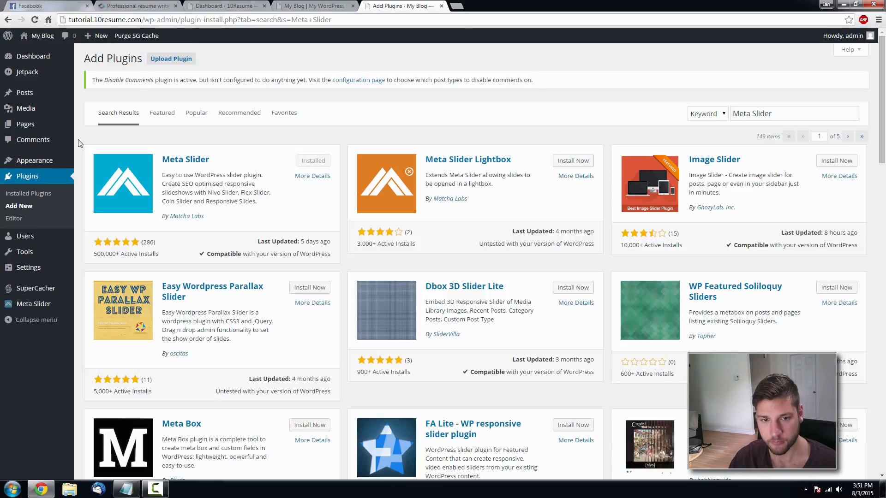
# - Search for 'Page Builder by SiteOrigin', then install and activate it
pyautogui.click(126, 489)
pyautogui.moveTo(323, 169); pyautogui.dragTo(228, 168)
pyautogui.hotkey('ctrl', 'c')
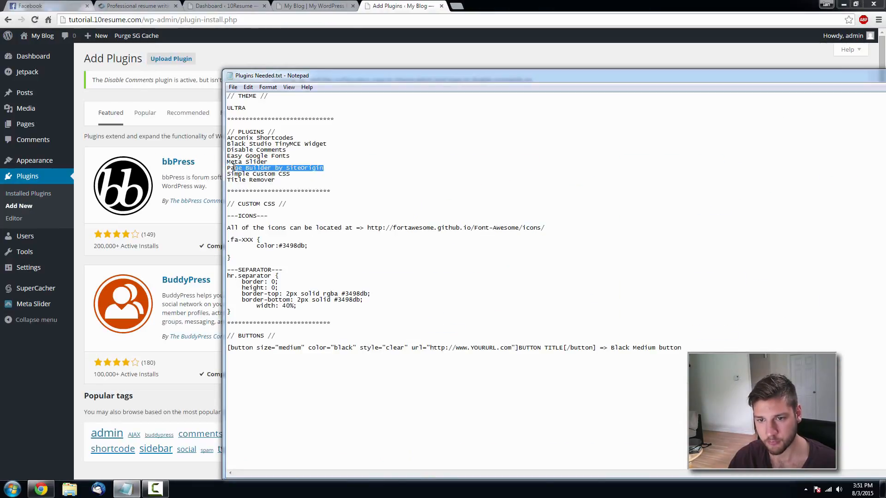
pyautogui.click(215, 158)
pyautogui.click(752, 111)
pyautogui.hotkey('ctrl', 'v')
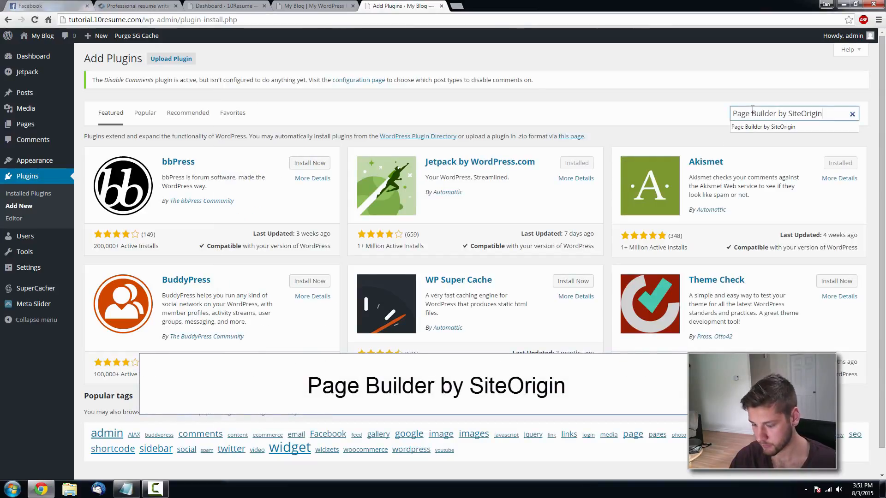
pyautogui.press('Return')
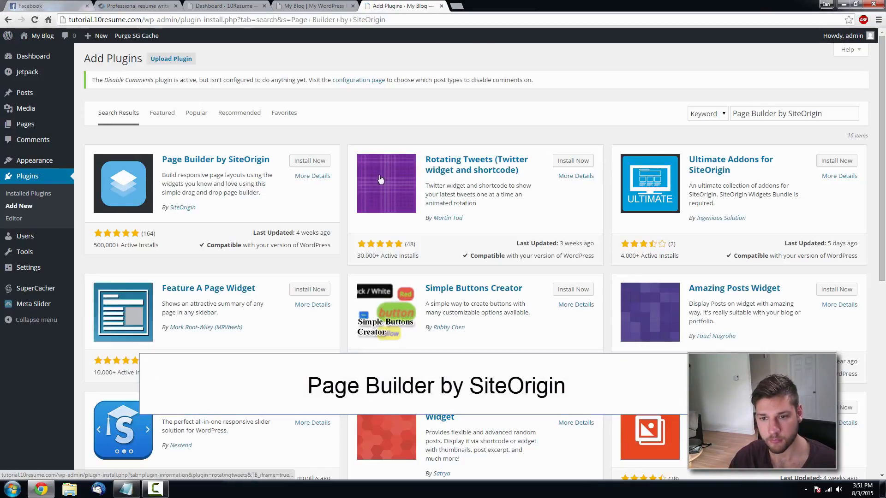
pyautogui.click(292, 161)
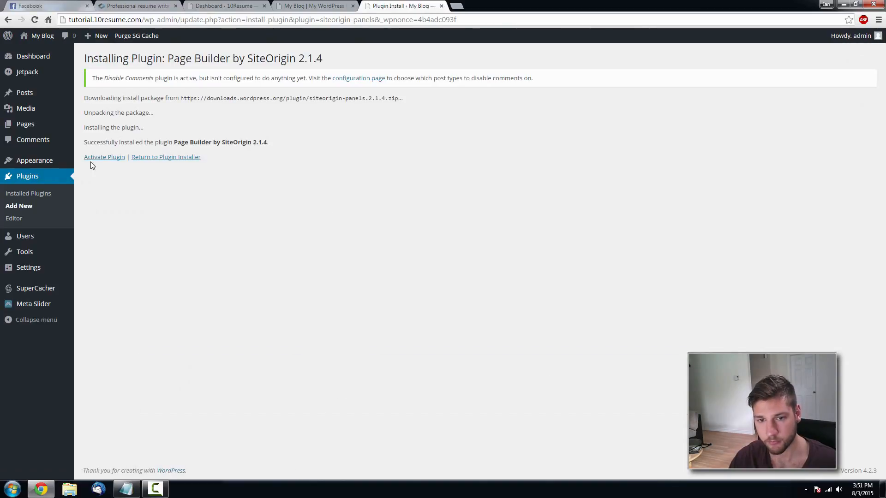
pyautogui.click(103, 157)
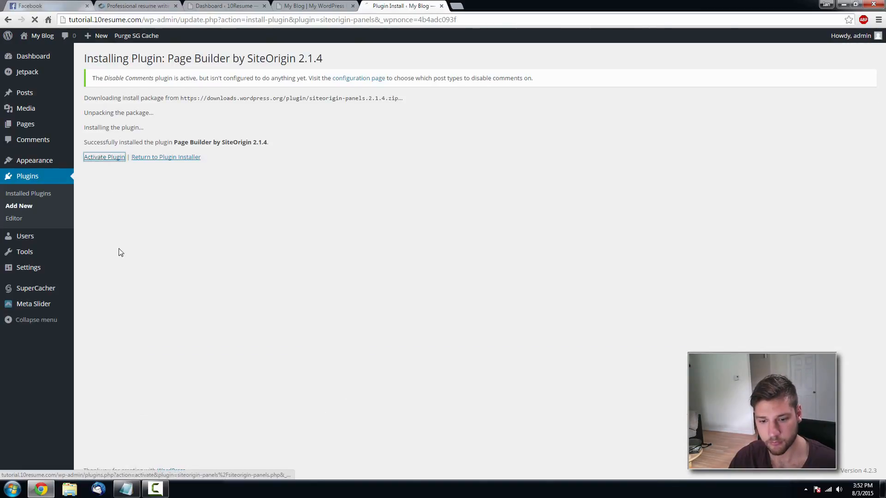
# - Copy the Simple Custom CSS plugin name from the needed-plugins notes
pyautogui.click(126, 489)
pyautogui.moveTo(290, 174); pyautogui.dragTo(227, 174)
pyautogui.click(140, 65)
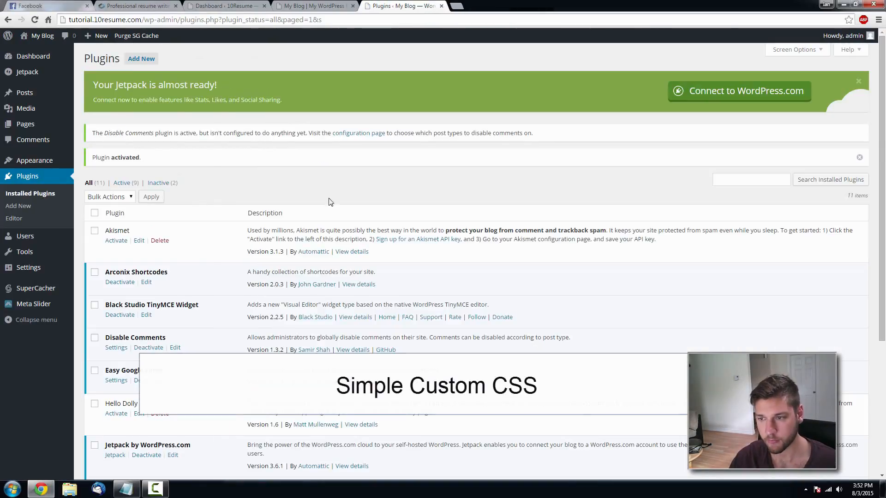
# - Search Add New for 'Simple Custom CSS', then install and activate it
pyautogui.click(141, 59)
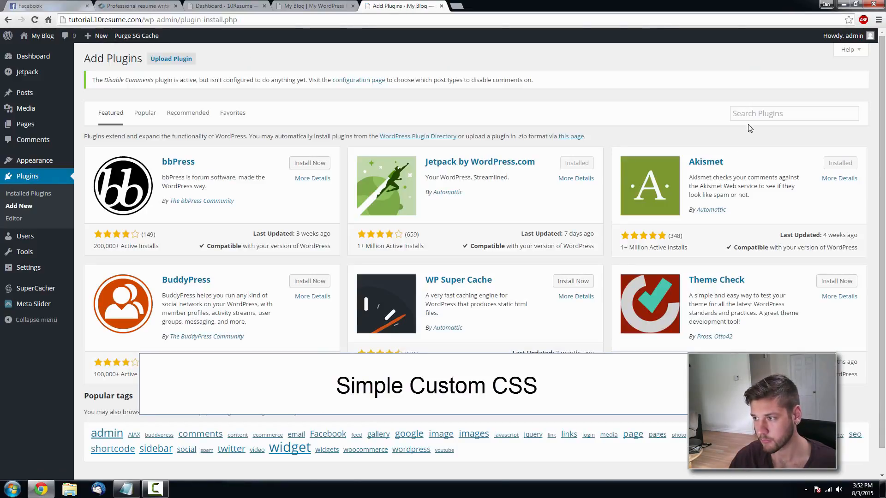
pyautogui.click(756, 113)
pyautogui.hotkey('ctrl', 'v')
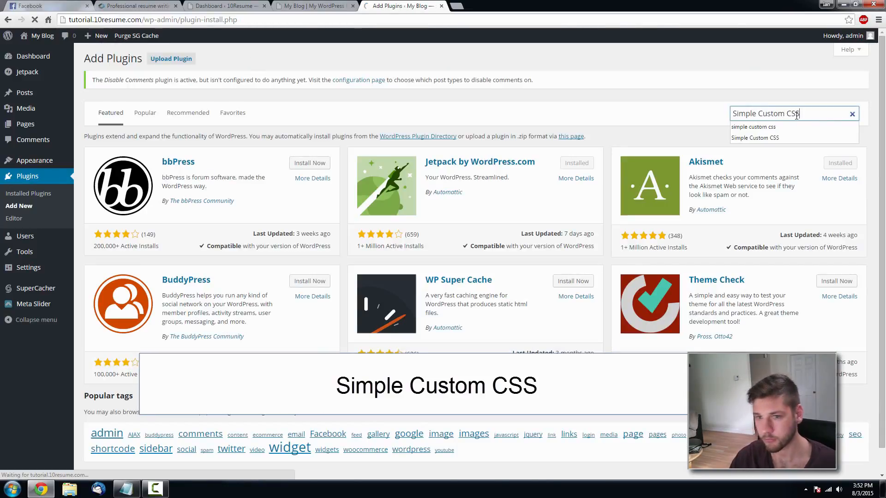
pyautogui.press('Return')
pyautogui.click(323, 161)
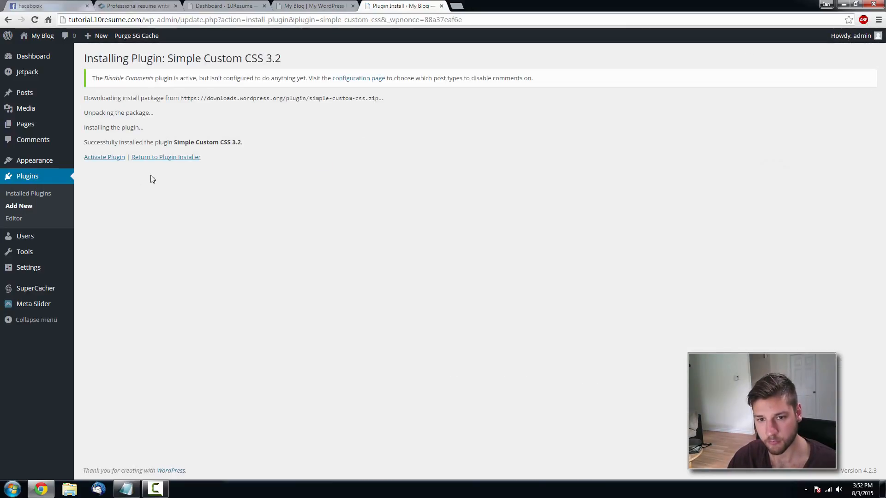
pyautogui.click(104, 157)
# - Paste 'Title Remover' into the plugin search and activate it once installed
pyautogui.hotkey('alt', 'Tab')
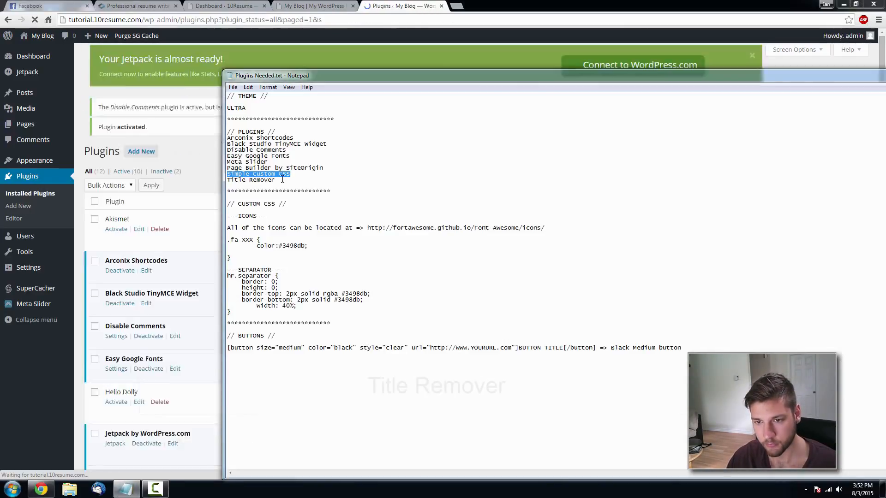
pyautogui.hotkey('alt', 'Tab')
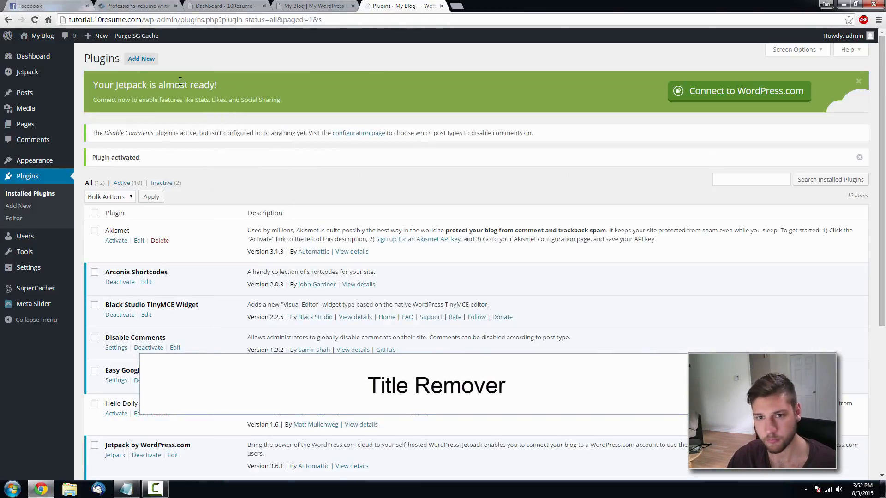
pyautogui.click(141, 59)
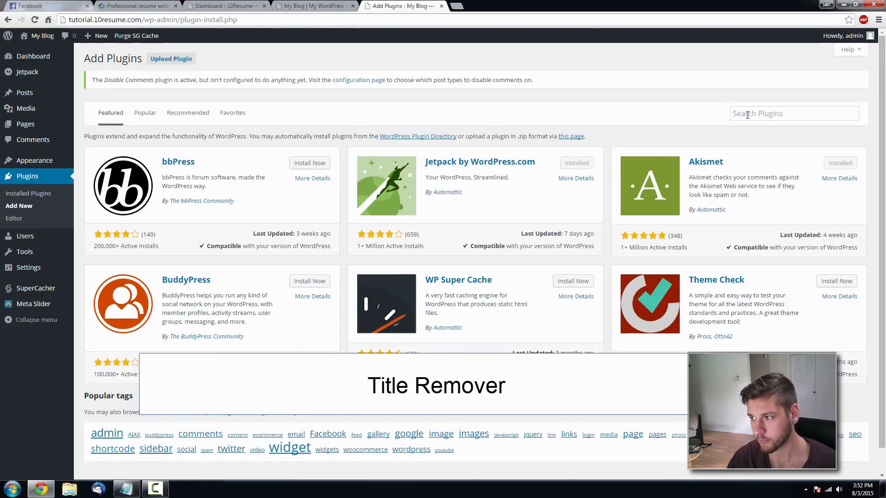
pyautogui.click(747, 114)
pyautogui.hotkey('ctrl', 'v')
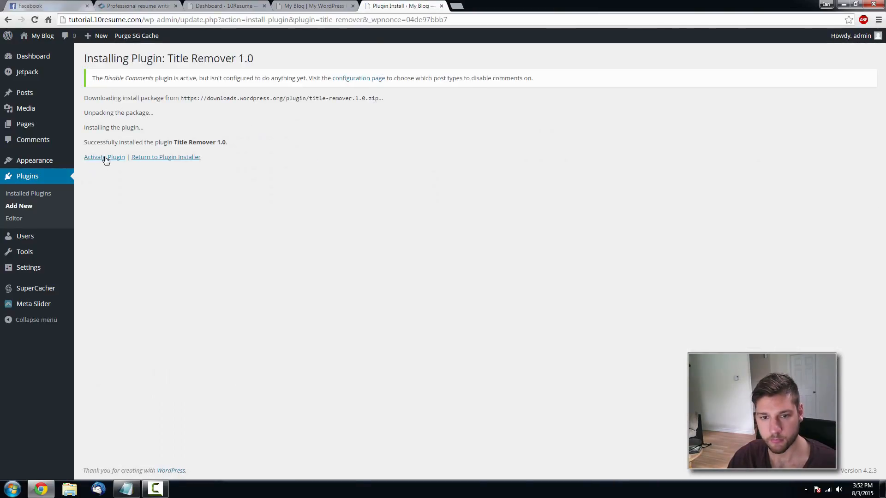
pyautogui.click(104, 157)
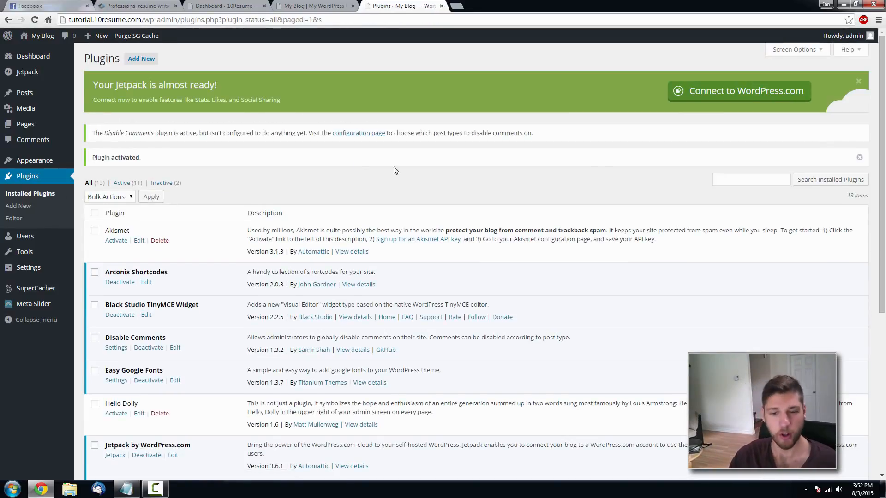
pyautogui.scroll(-2, 401, 170)
pyautogui.scroll(2, 405, 173)
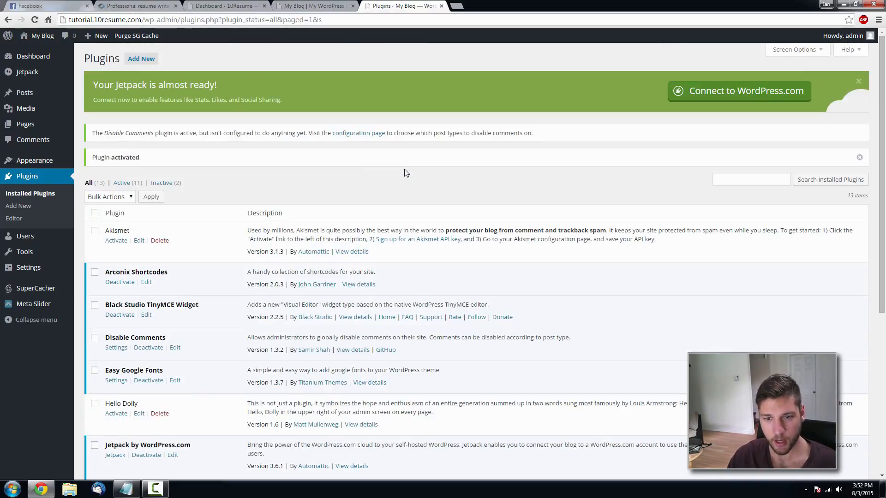
pyautogui.scroll(-1, 405, 174)
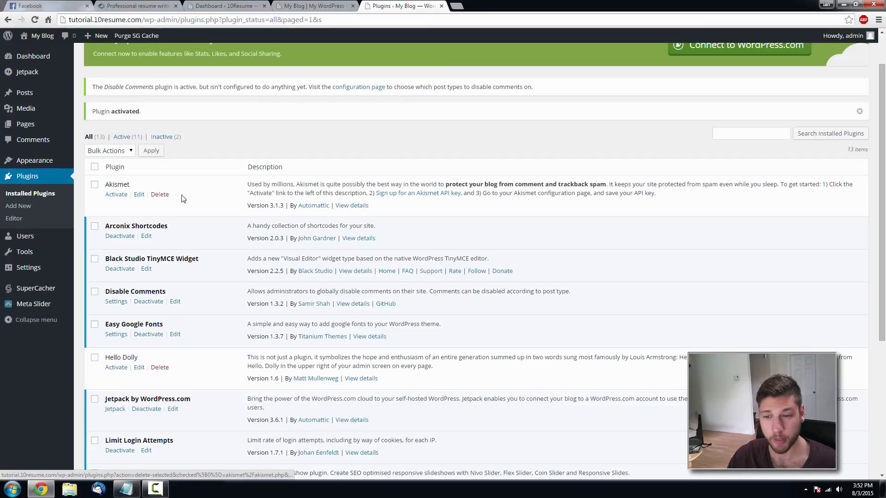
pyautogui.scroll(-4, 301, 184)
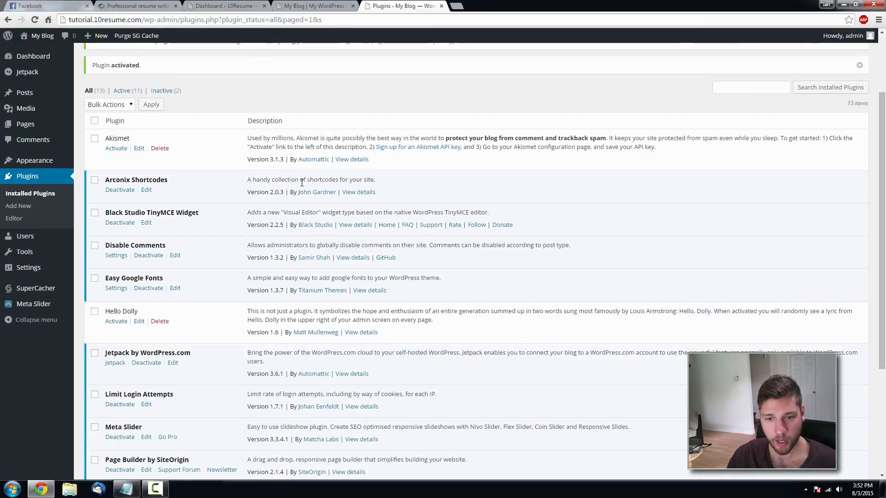
pyautogui.scroll(-1, 283, 228)
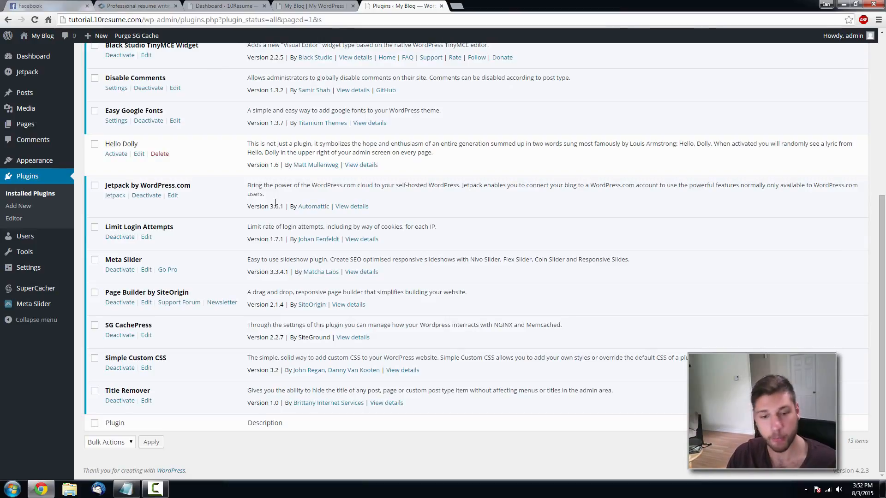
pyautogui.scroll(6, 275, 203)
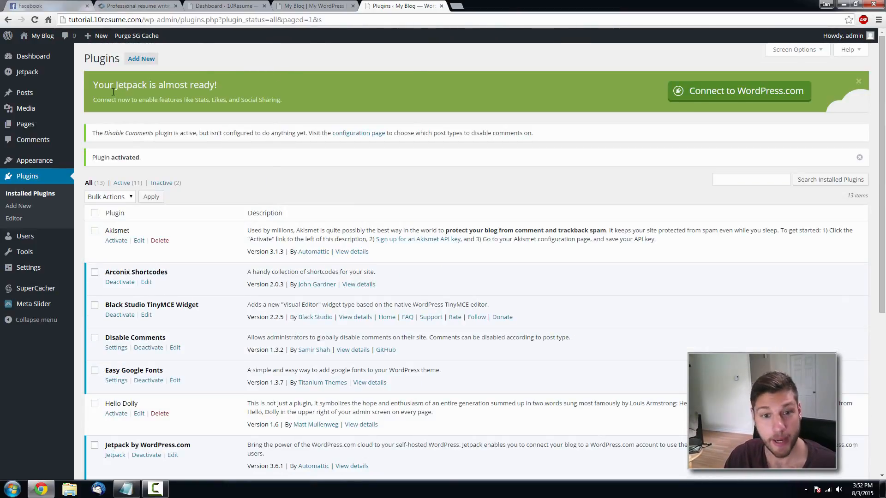
pyautogui.moveTo(36, 130)
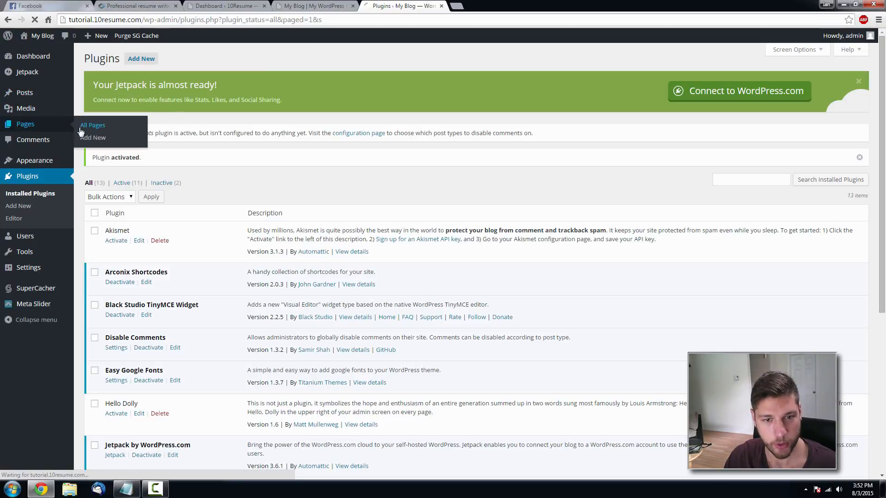
# - Create a new page titled 'Home' with the body text 'This is the home page.'
pyautogui.click(82, 127)
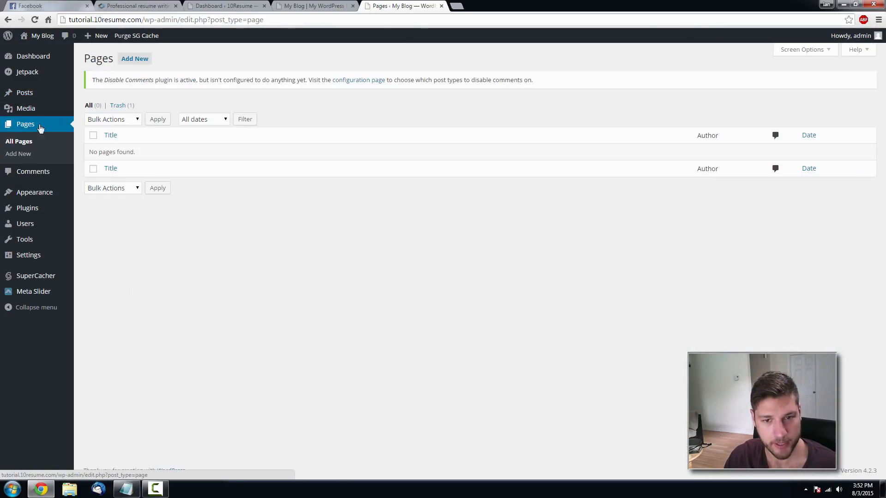
pyautogui.click(136, 59)
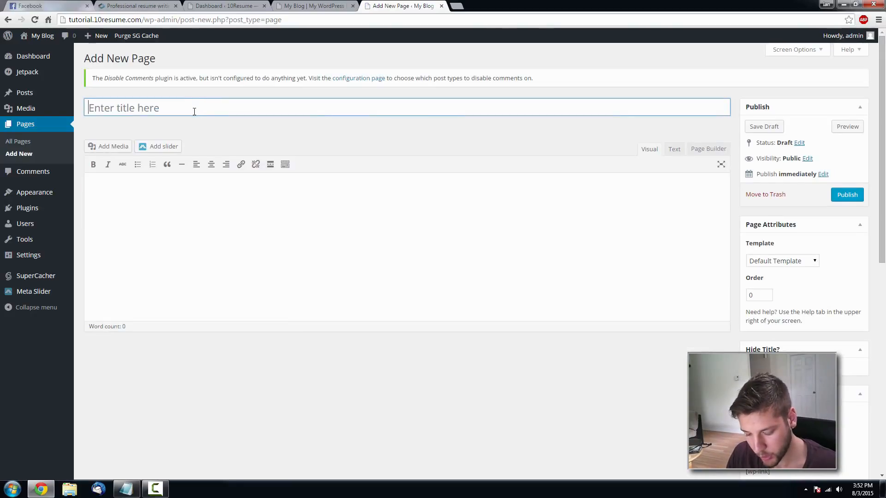
pyautogui.write('Home')
pyautogui.click(209, 199)
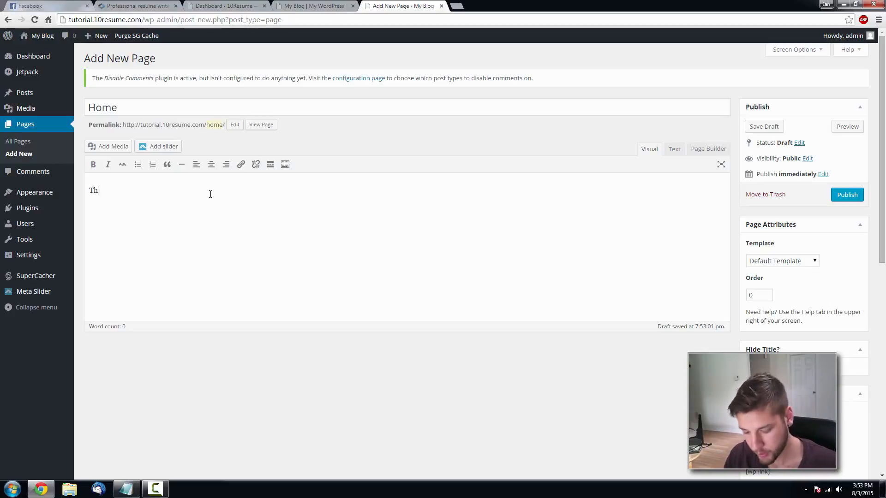
pyautogui.write('This ')
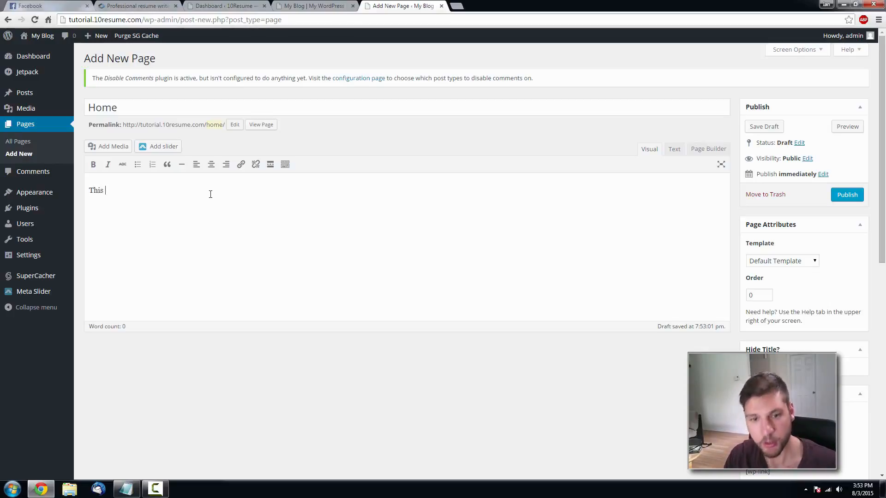
pyautogui.write('is the home page.')
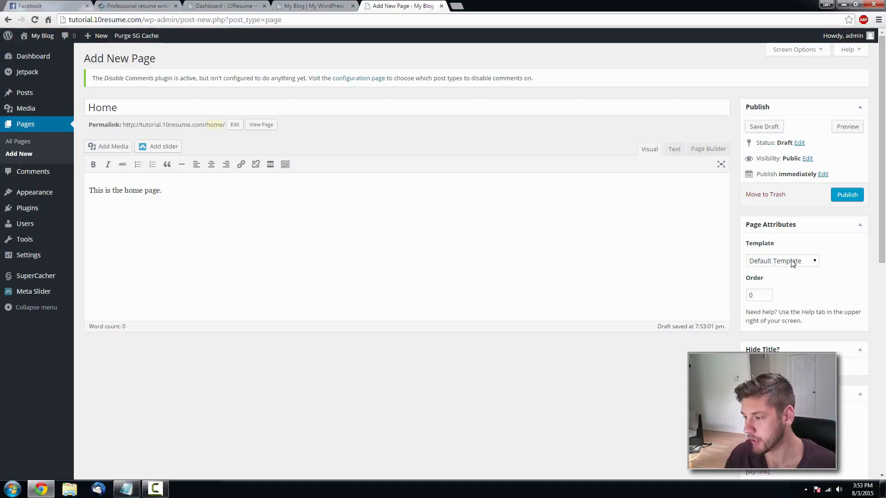
# - Give Home the Full Width - No Title template, tick the hide-title option, and publish it
pyautogui.click(814, 261)
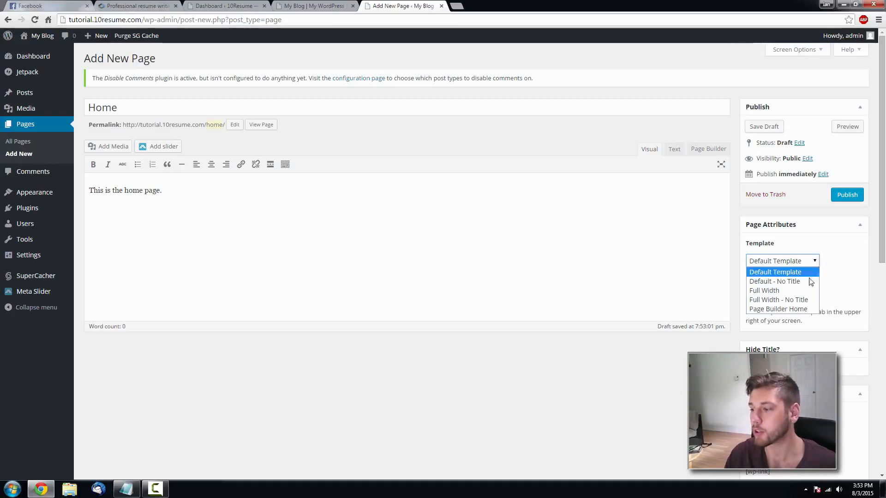
pyautogui.click(799, 301)
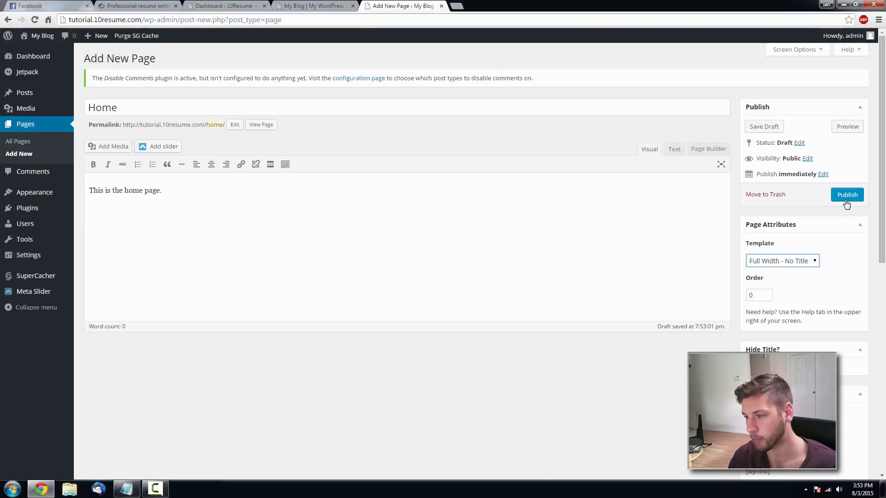
pyautogui.scroll(-2, 838, 203)
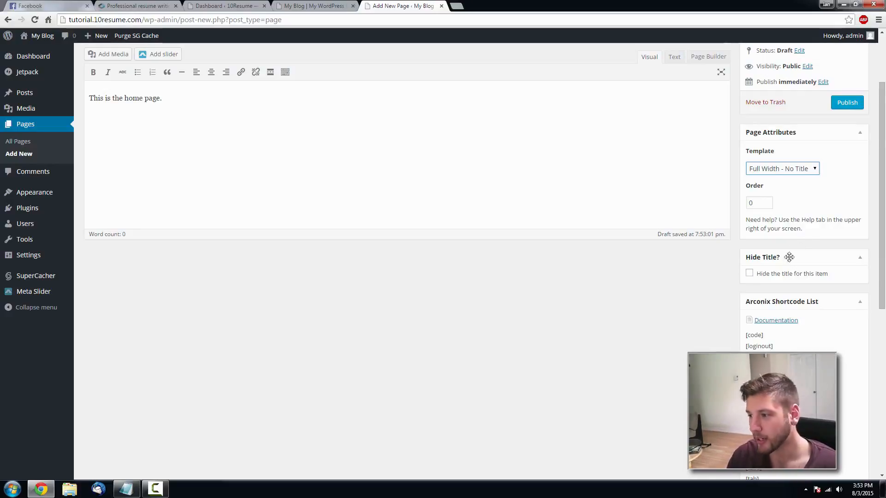
pyautogui.scroll(1, 812, 217)
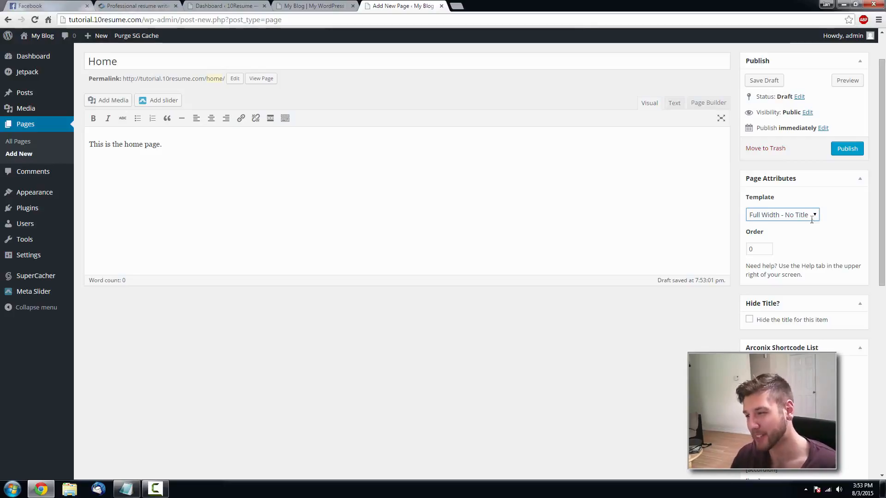
pyautogui.click(749, 321)
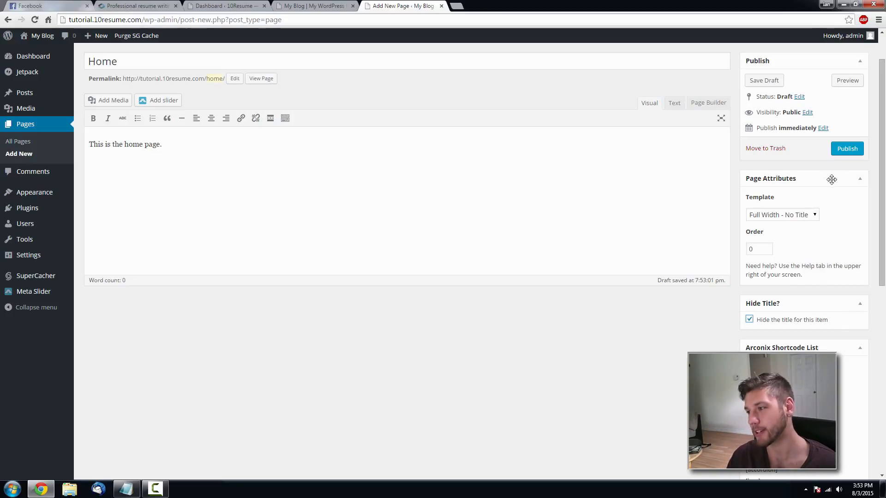
pyautogui.click(844, 152)
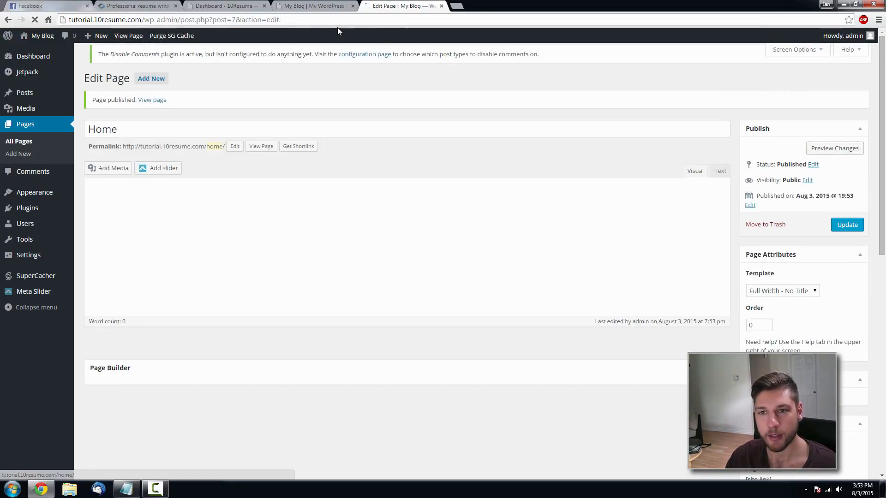
pyautogui.click(257, 151)
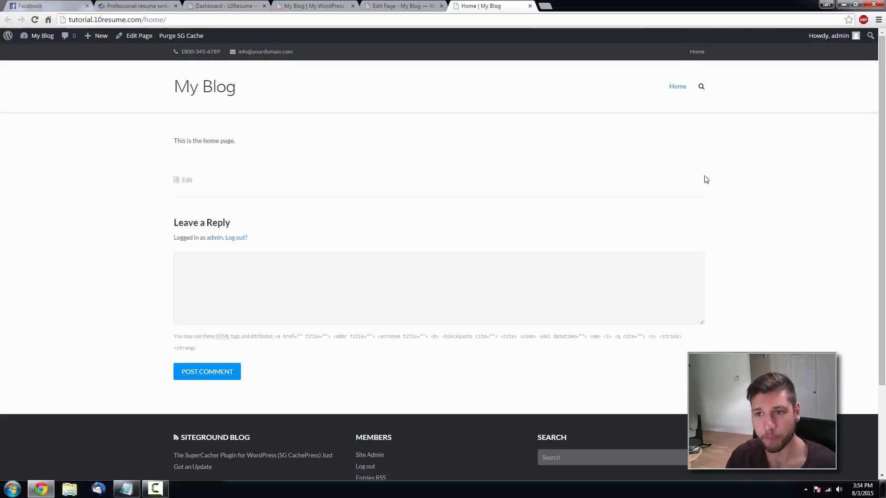
pyautogui.click(529, 6)
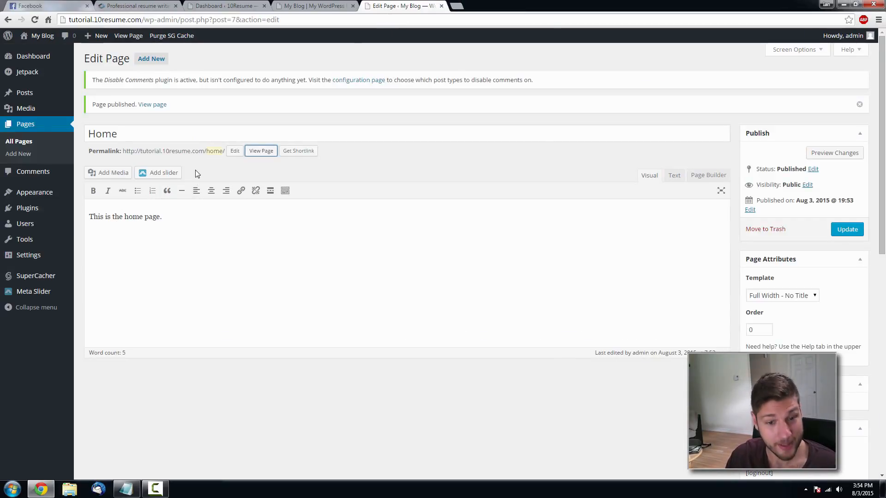
# - Set Disable Comments to Everywhere and save the setting
pyautogui.moveTo(47, 257)
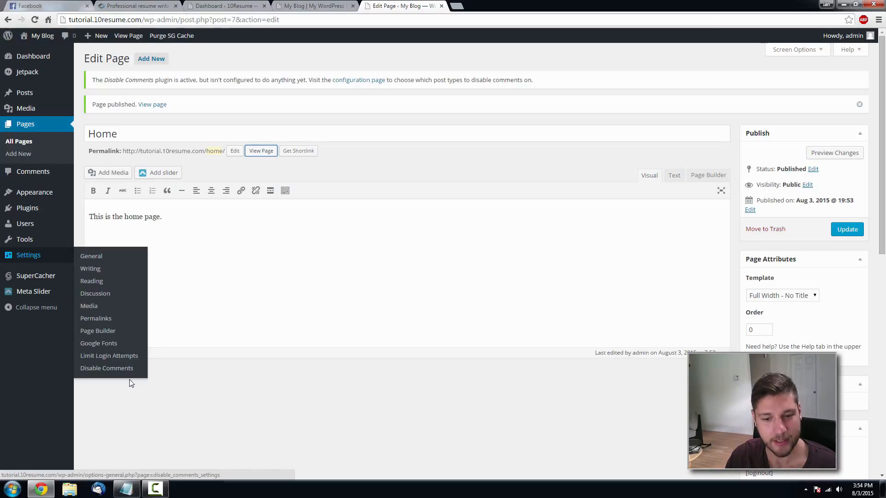
pyautogui.click(109, 369)
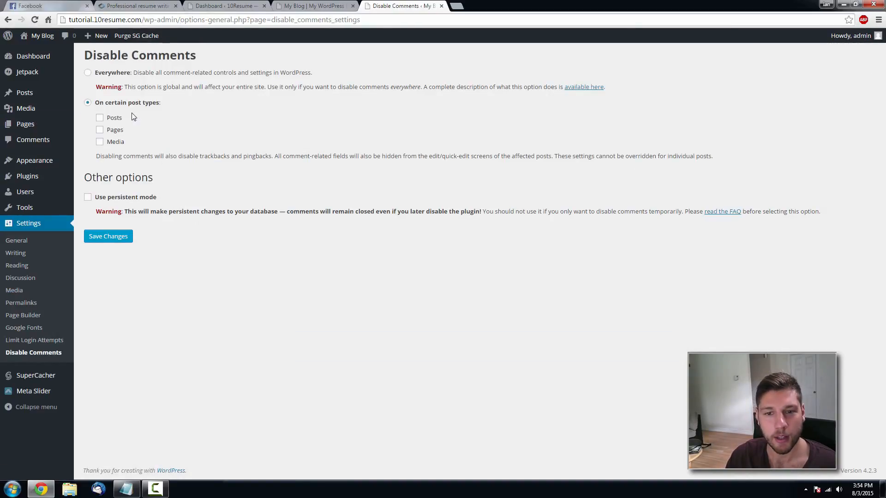
pyautogui.click(87, 73)
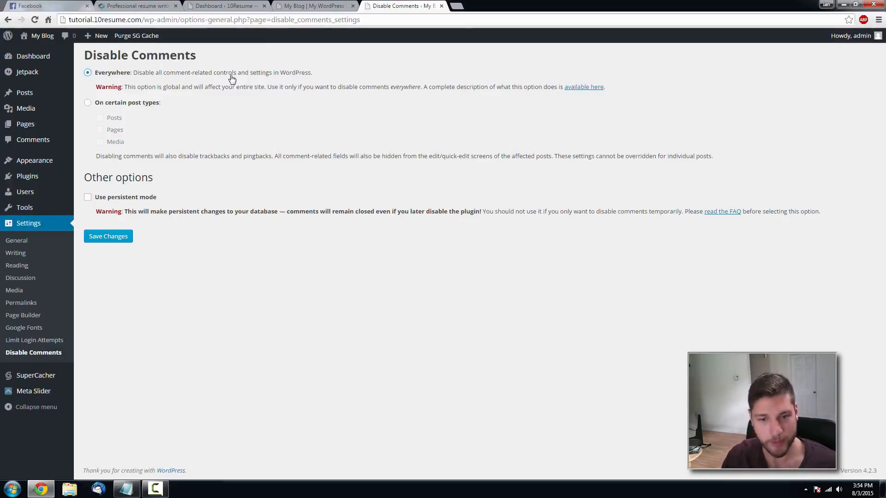
pyautogui.click(117, 237)
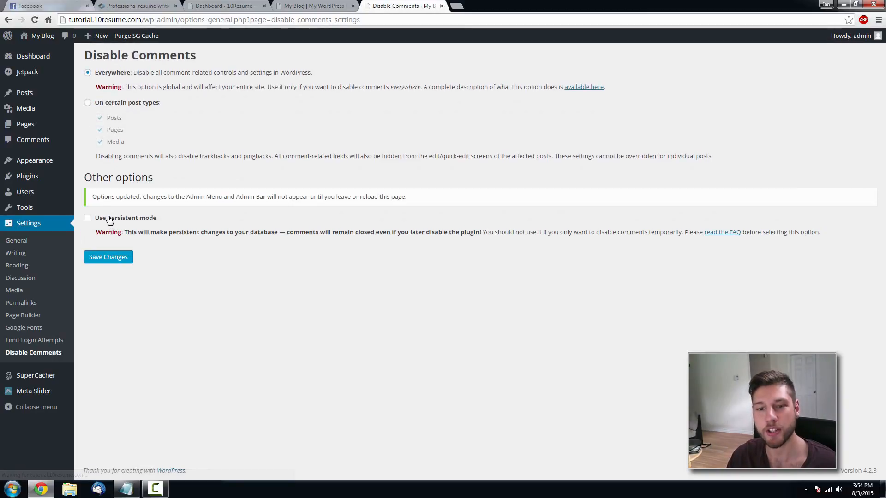
# - Open the Home page from the All Pages list for editing
pyautogui.moveTo(34, 124)
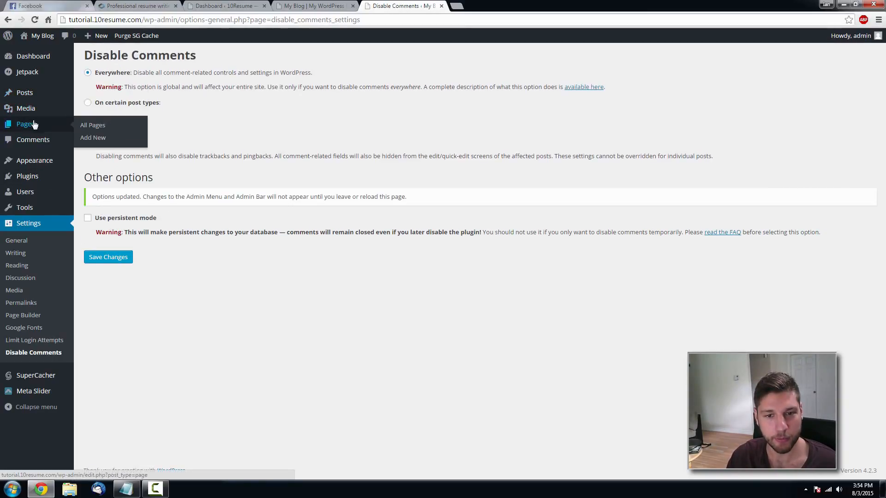
pyautogui.click(96, 129)
pyautogui.click(113, 125)
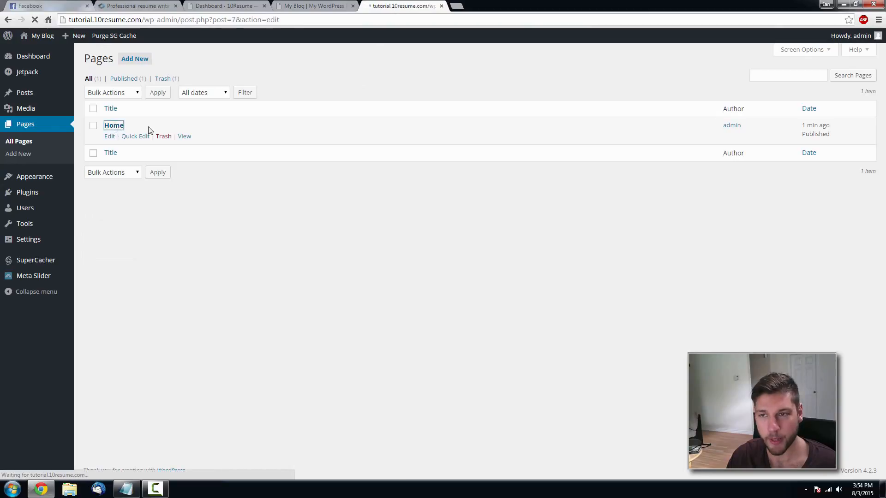
# - View the Home page in a new tab, reload the site's front page, then return to the editor
pyautogui.middleClick(259, 100)
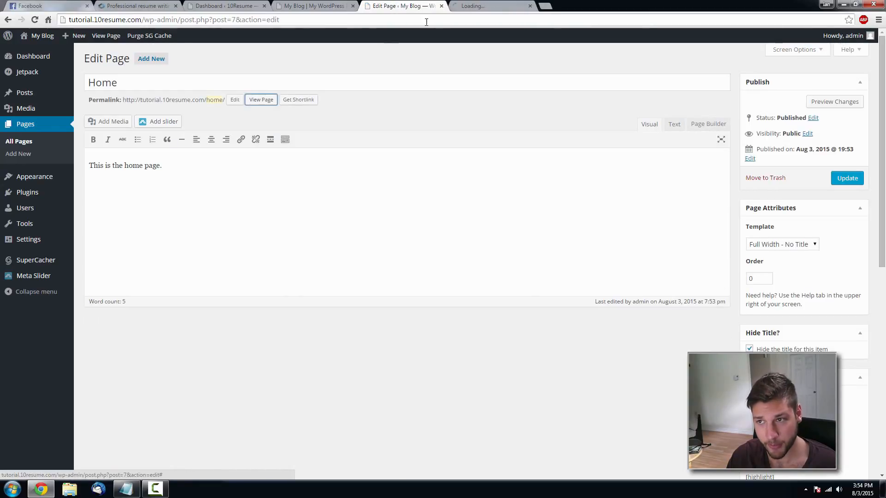
pyautogui.click(484, 6)
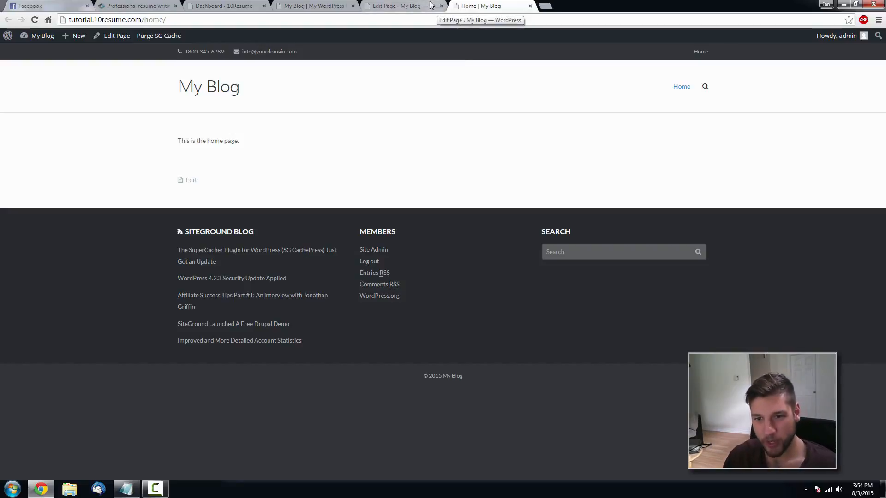
pyautogui.click(304, 6)
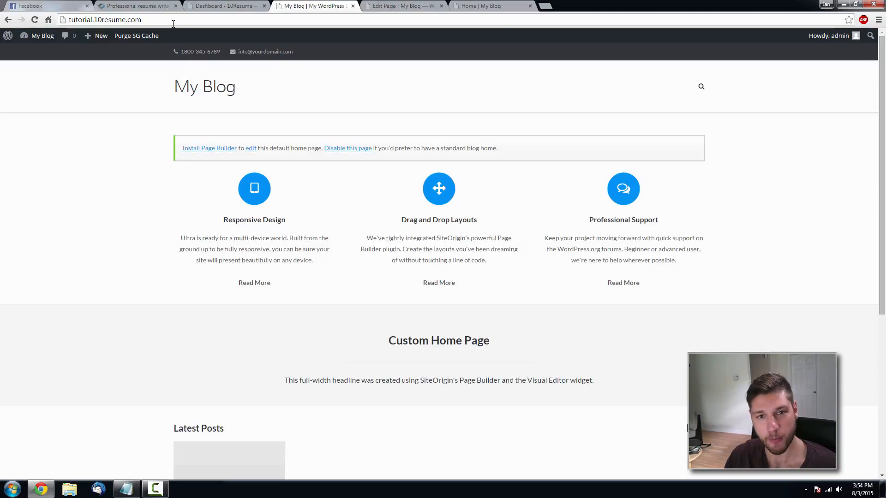
pyautogui.press('F5')
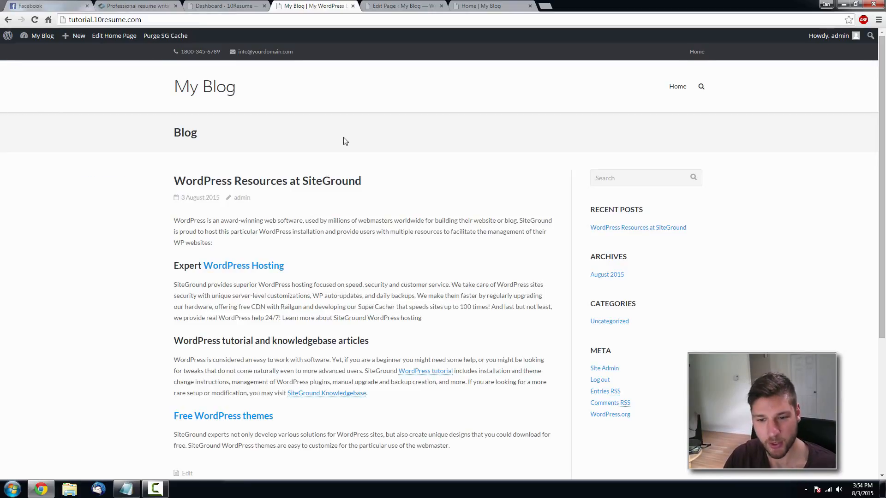
pyautogui.click(432, 6)
# - In Reading settings, set a static front page of Home and save
pyautogui.moveTo(73, 243)
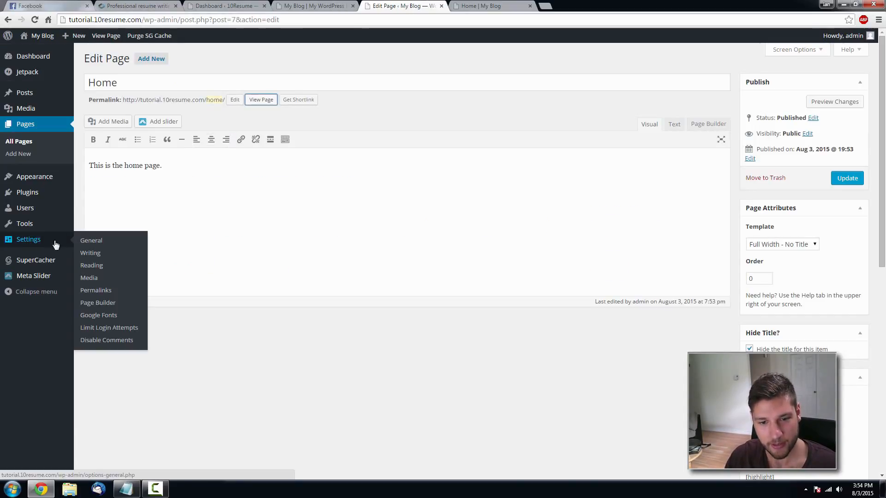
pyautogui.click(100, 266)
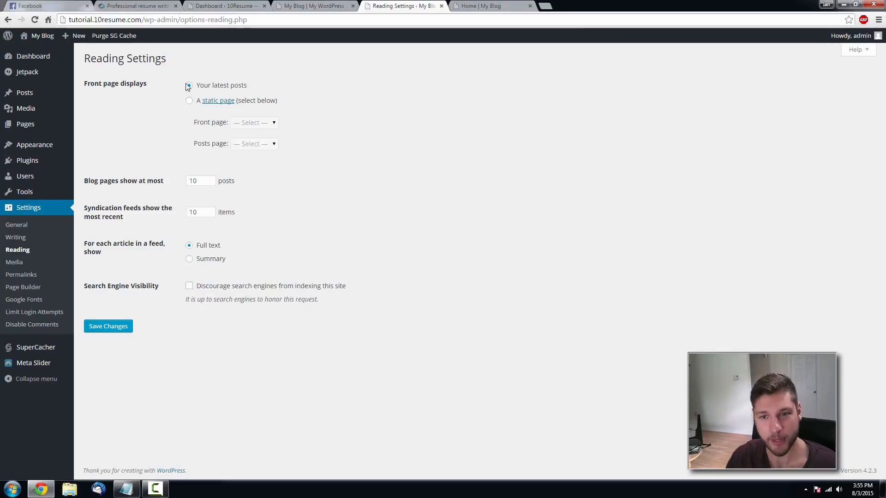
pyautogui.click(190, 101)
pyautogui.click(247, 123)
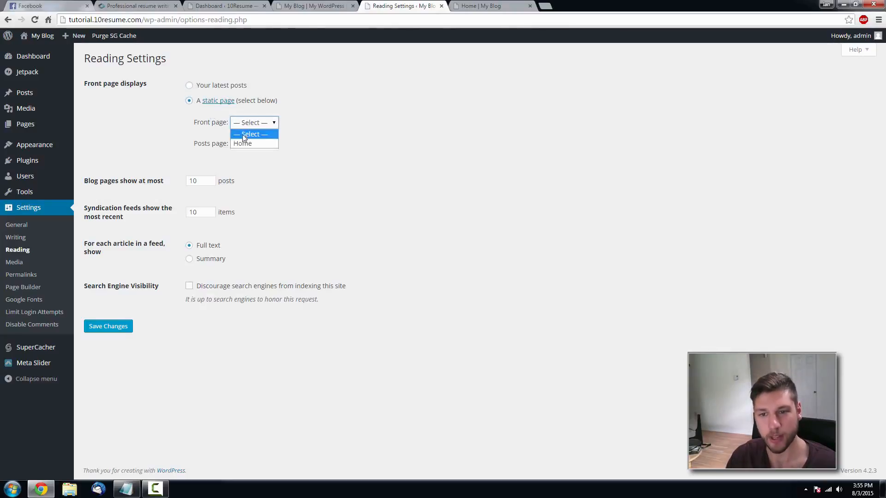
pyautogui.click(245, 142)
pyautogui.click(121, 326)
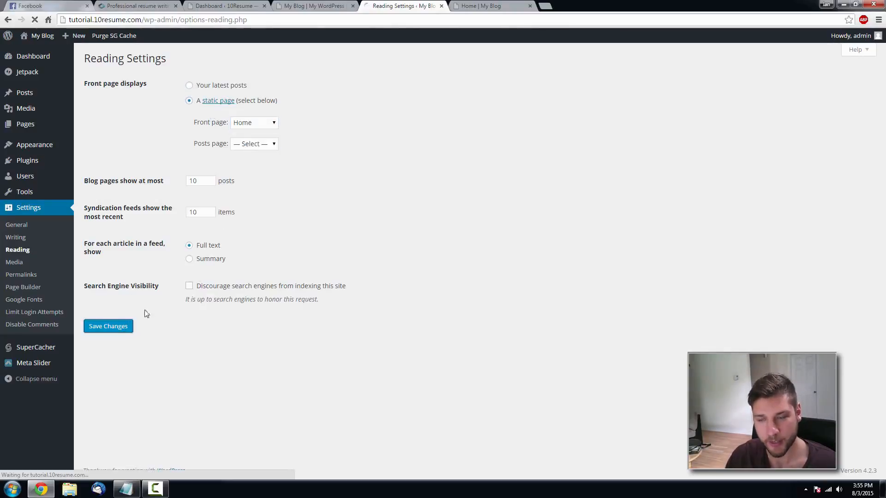
# - Reload the live site to confirm Home is now the front page, closing the duplicate tab
pyautogui.click(483, 4)
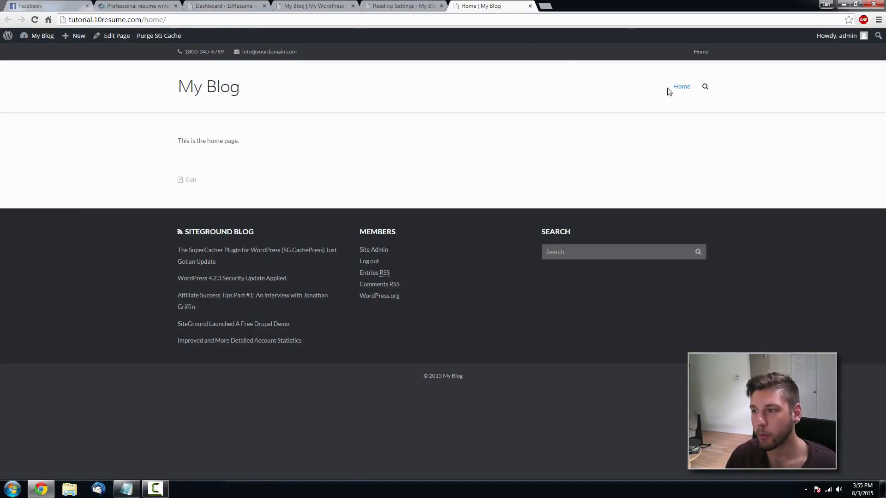
pyautogui.click(680, 90)
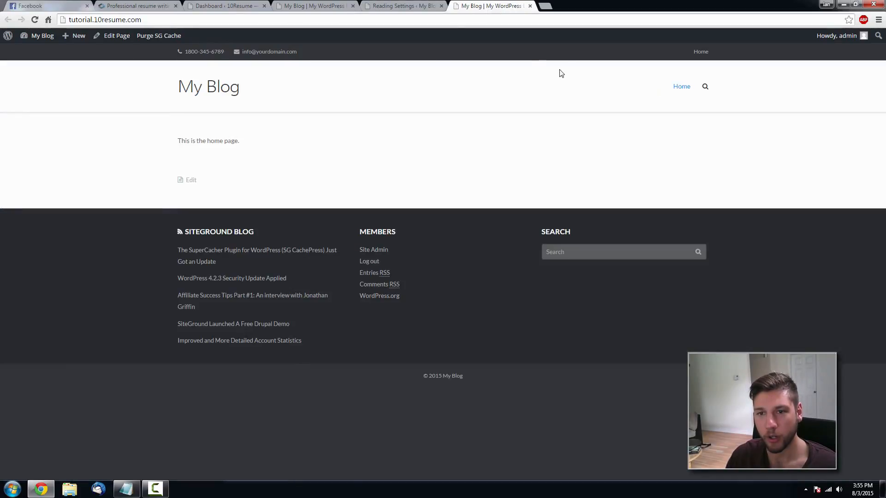
pyautogui.click(314, 5)
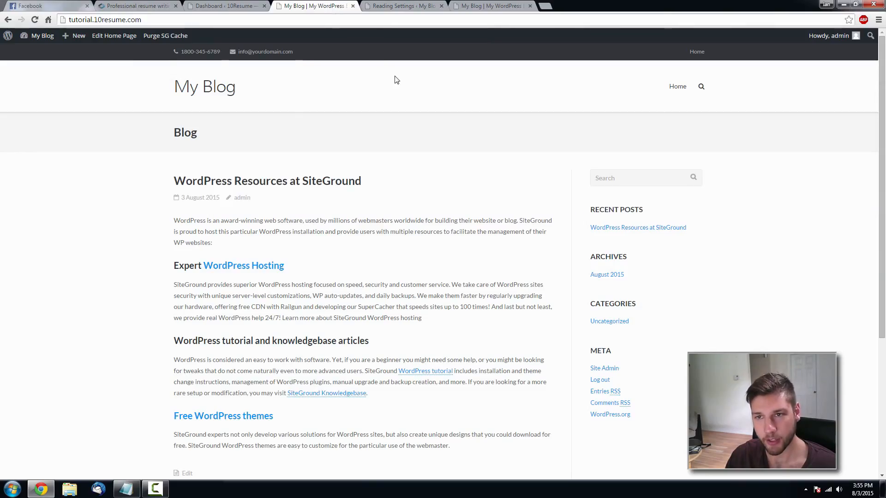
pyautogui.press('F5')
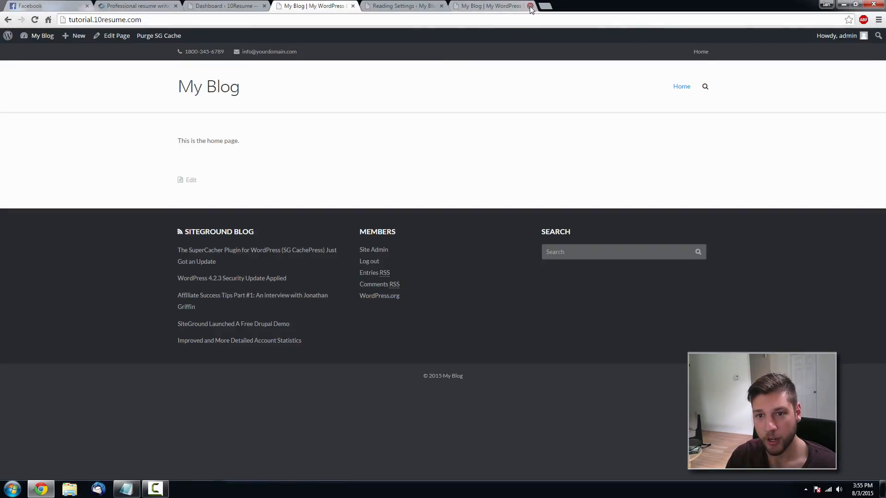
pyautogui.click(529, 6)
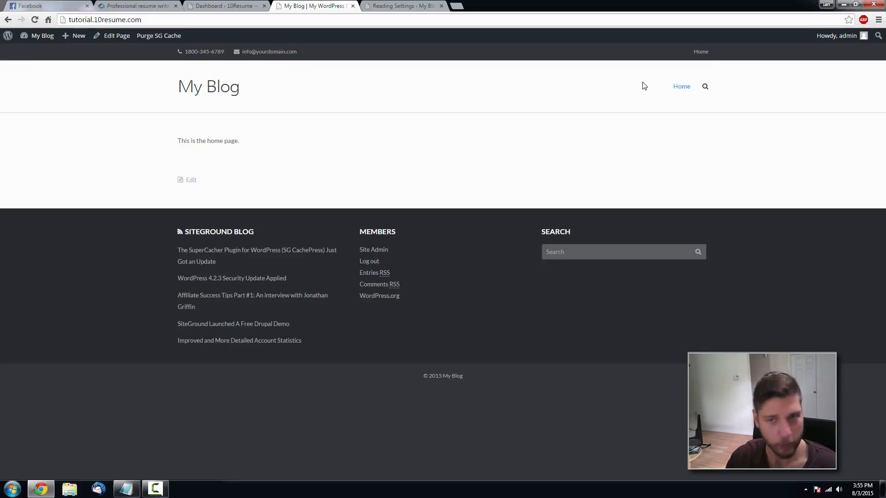
# - Compare against the reference 10resume.com site, then go to the Meta Slider page
pyautogui.click(377, 5)
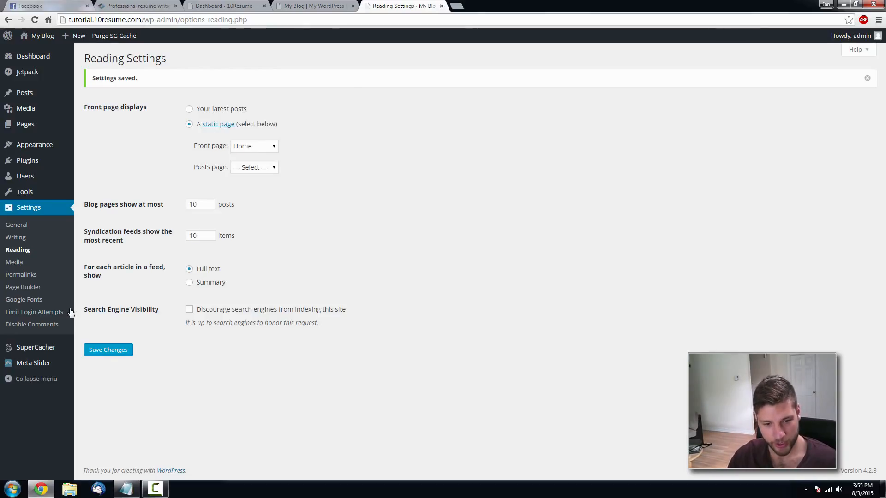
pyautogui.click(133, 5)
pyautogui.scroll(7, 521, 179)
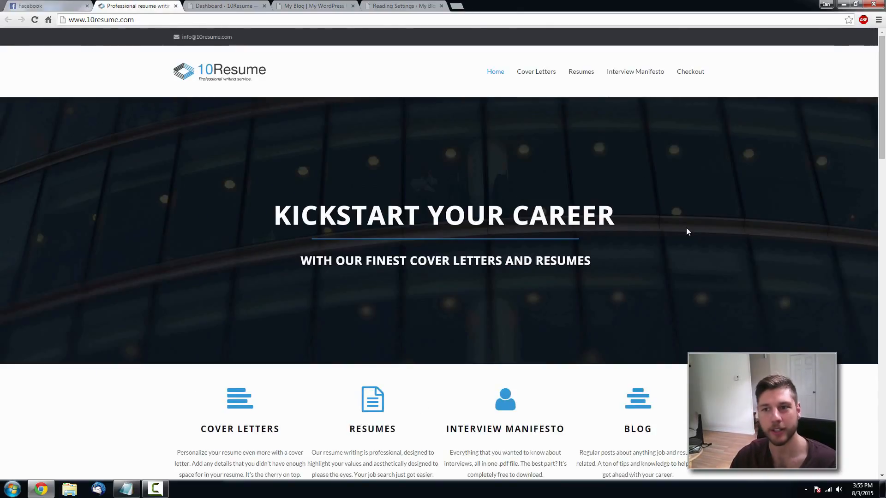
pyautogui.click(402, 6)
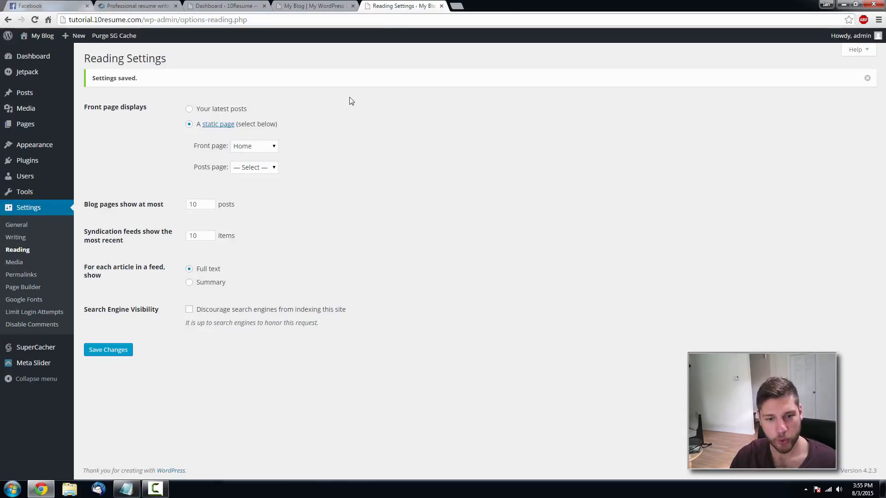
pyautogui.click(49, 365)
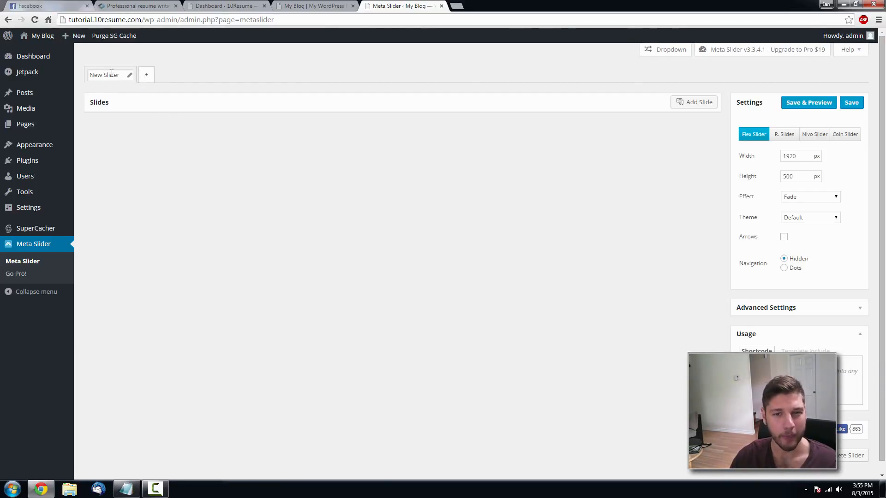
# - Add a new slider, rename it 'Main Slider', and start adding its first slide
pyautogui.click(149, 76)
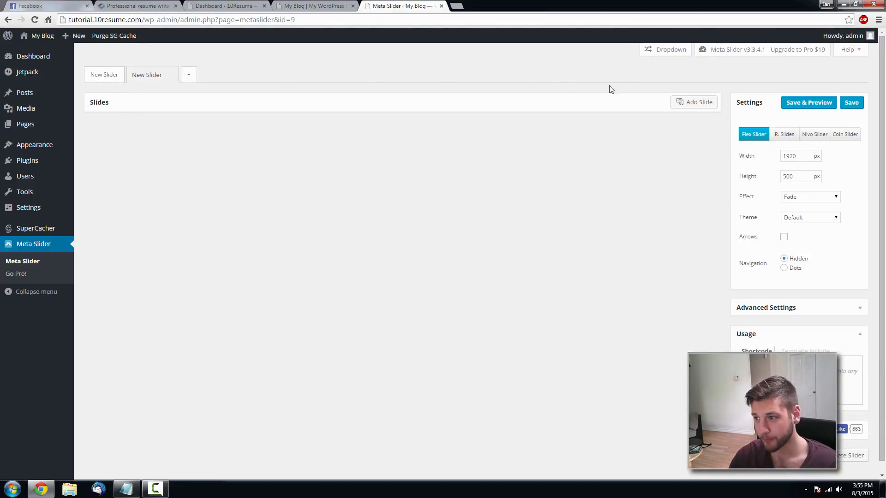
pyautogui.moveTo(158, 75); pyautogui.dragTo(113, 80)
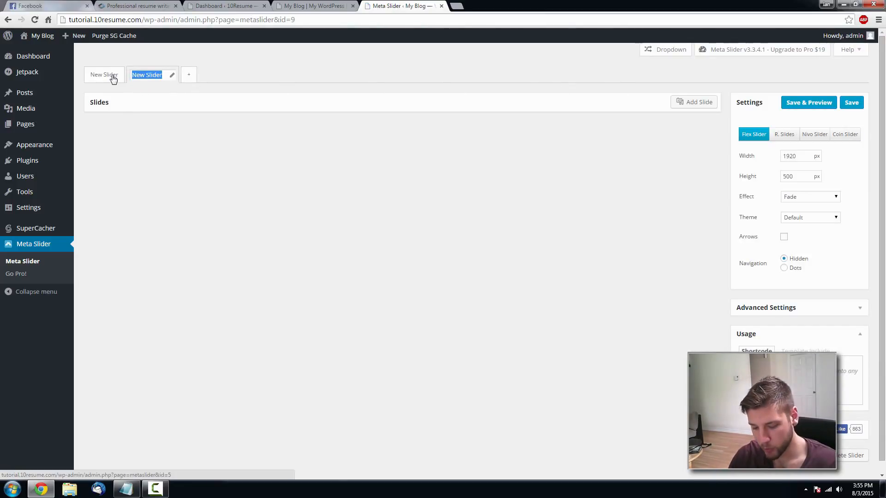
pyautogui.write('Main Slider')
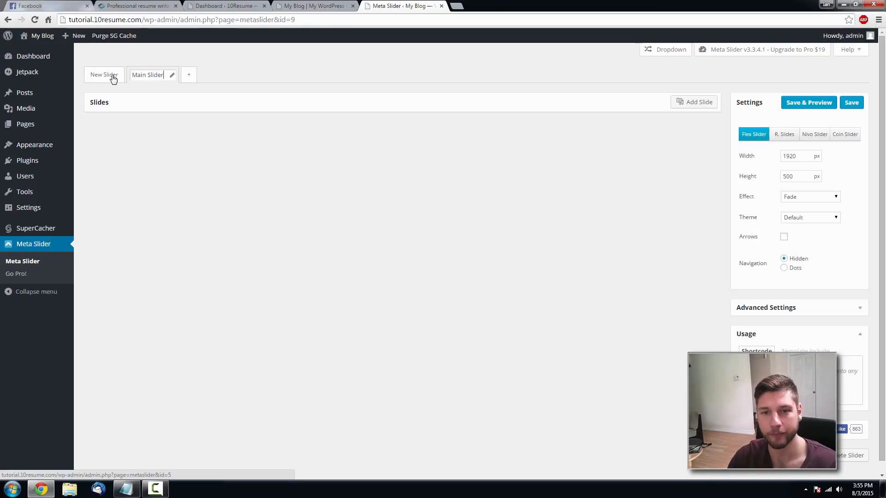
pyautogui.click(230, 139)
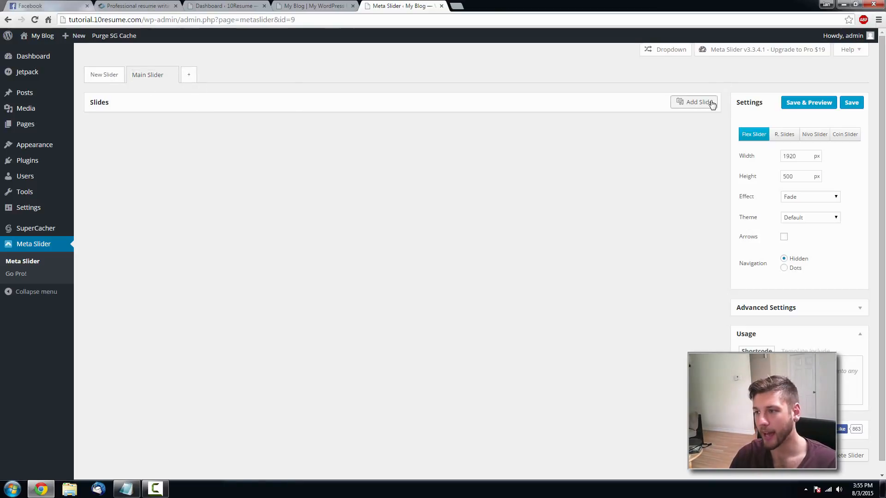
pyautogui.click(697, 103)
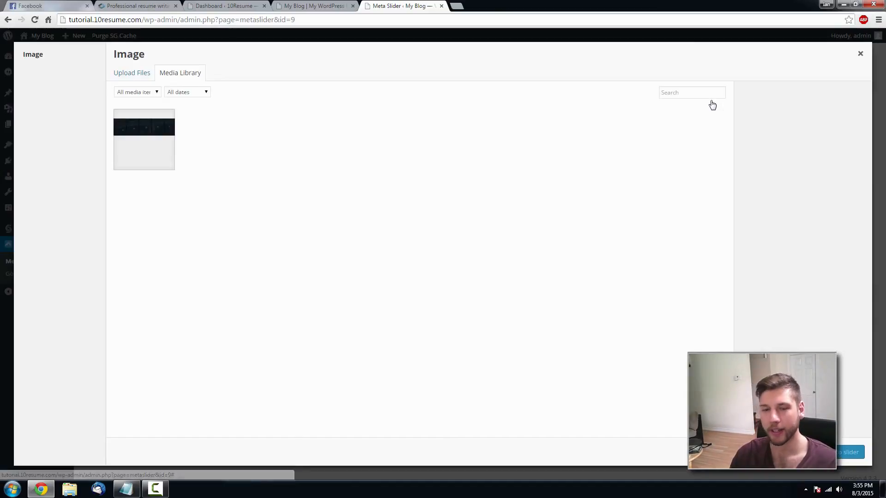
# - Select header.png in the Media Library and add it to Main Slider
pyautogui.click(135, 159)
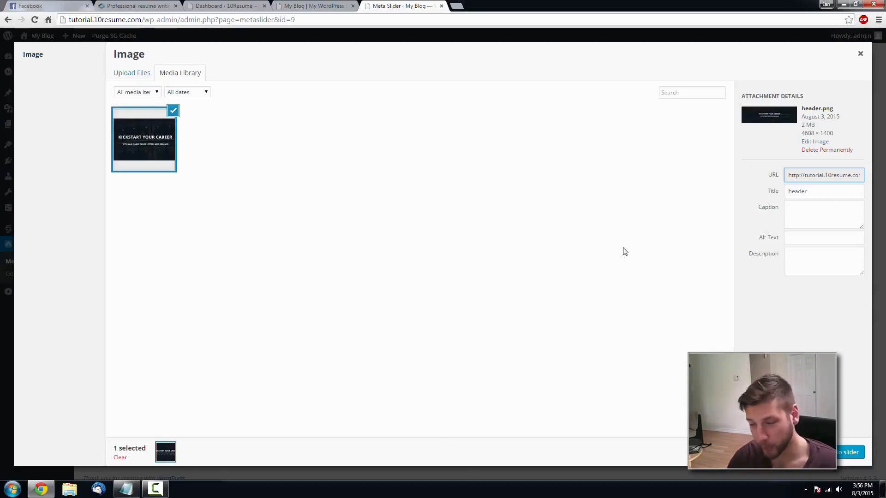
pyautogui.click(830, 452)
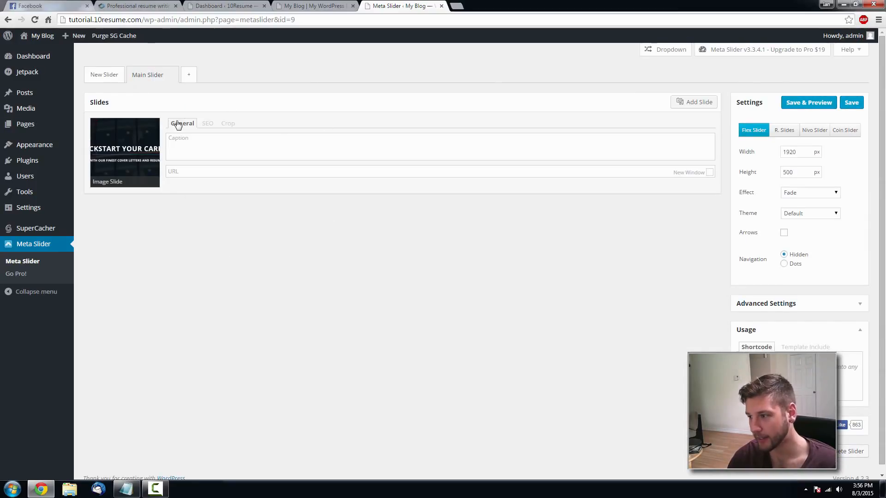
# - Save Main Slider at 1920 × 500 px with arrows off, then check the My Blog tab
pyautogui.moveTo(797, 152); pyautogui.dragTo(783, 152)
pyautogui.click(797, 153)
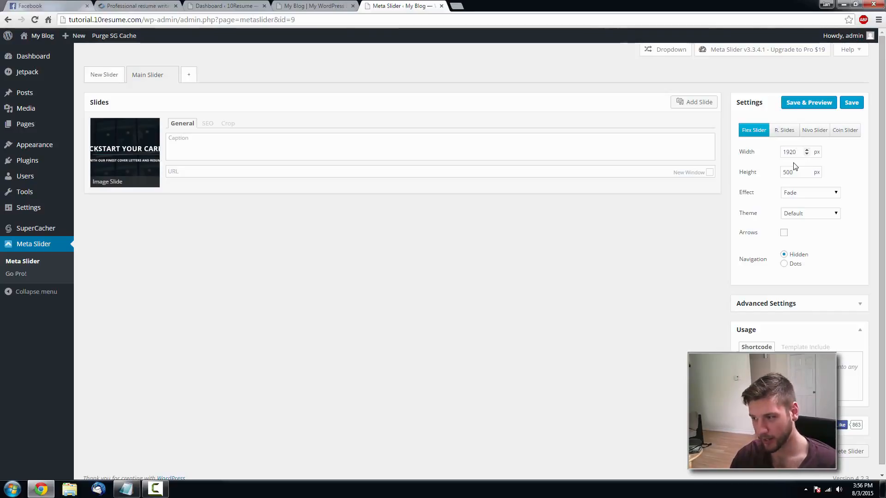
pyautogui.click(806, 154)
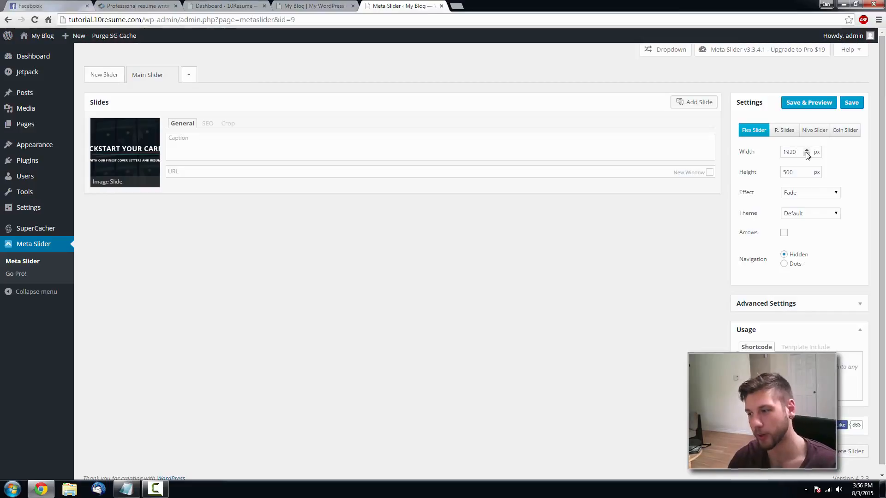
pyautogui.click(784, 234)
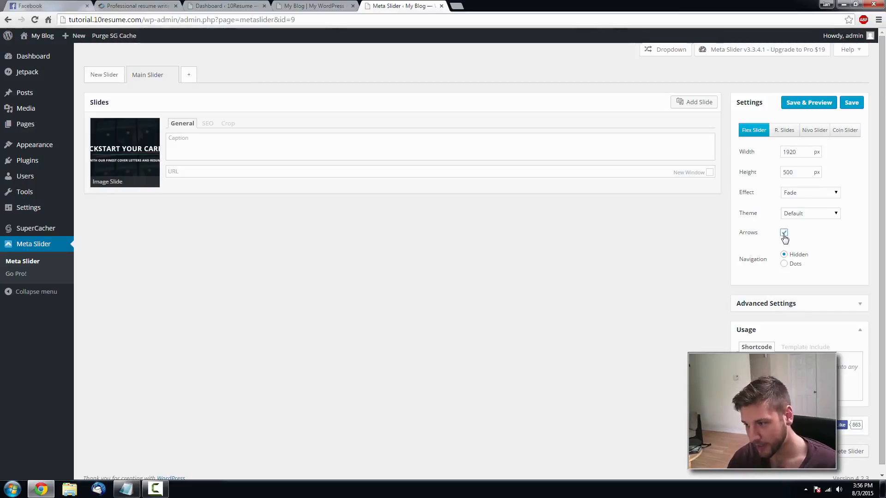
pyautogui.click(784, 236)
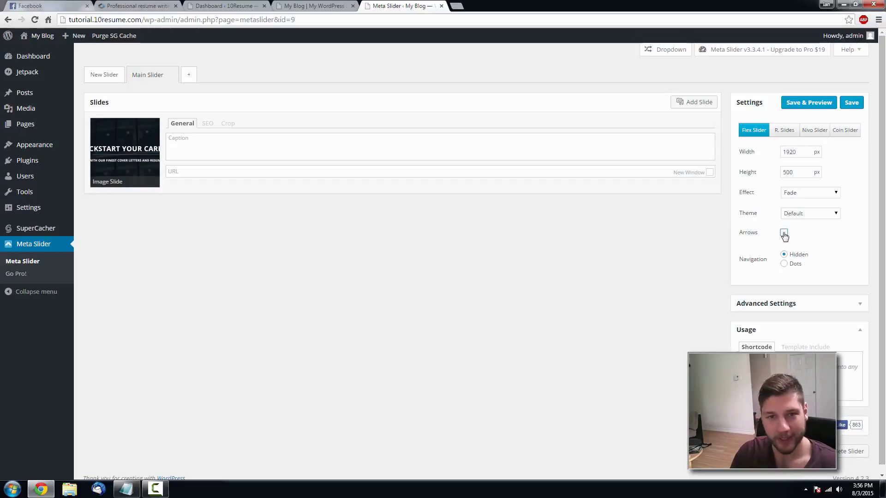
pyautogui.scroll(-1, 817, 232)
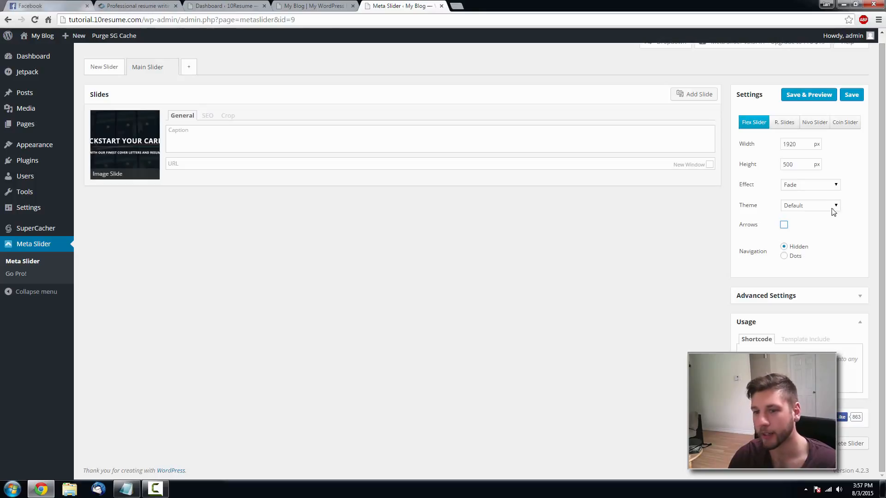
pyautogui.click(853, 96)
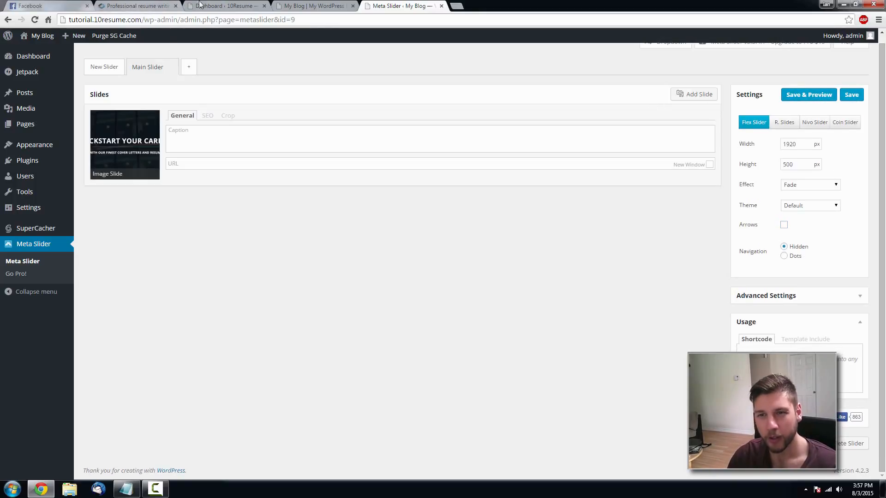
pyautogui.click(341, 5)
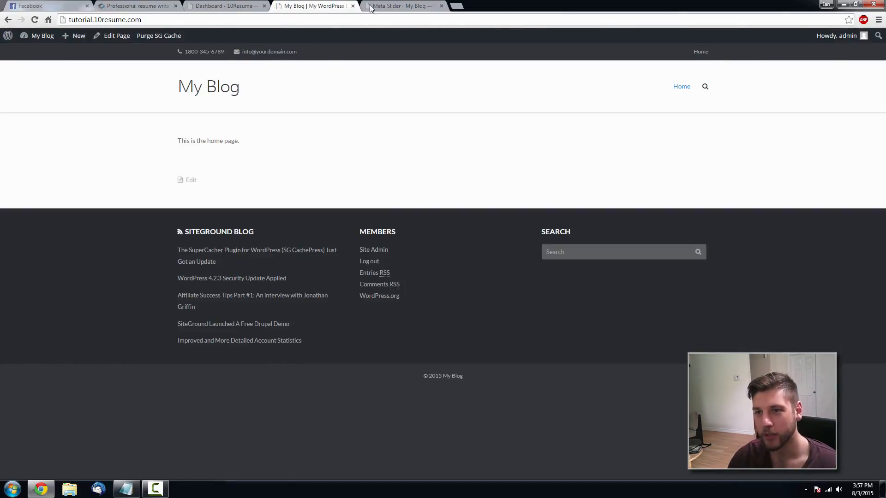
pyautogui.click(390, 5)
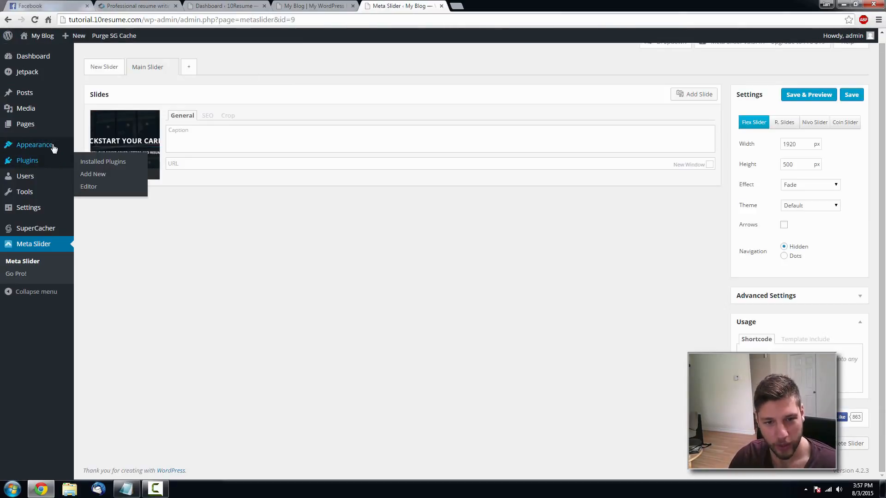
# - In the Ultra Theme Settings Home tab, set Home Slider to Main Slider and save
pyautogui.moveTo(55, 145)
pyautogui.click(111, 234)
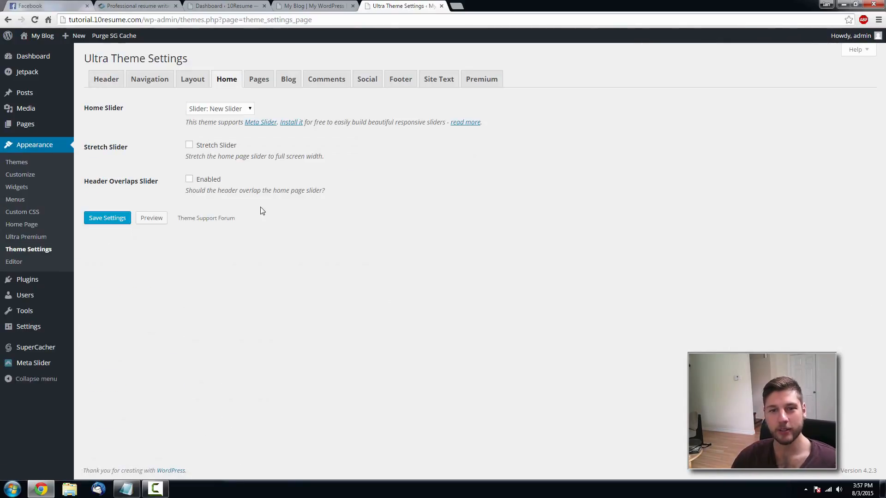
pyautogui.click(102, 81)
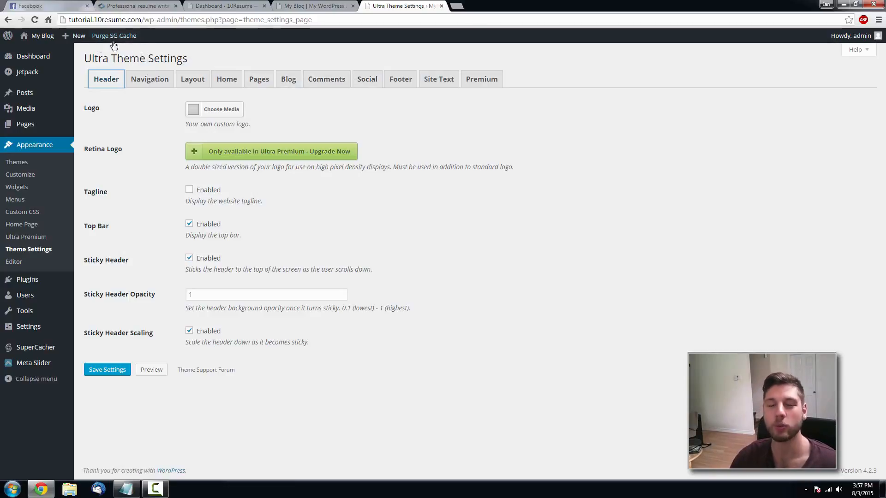
pyautogui.click(228, 79)
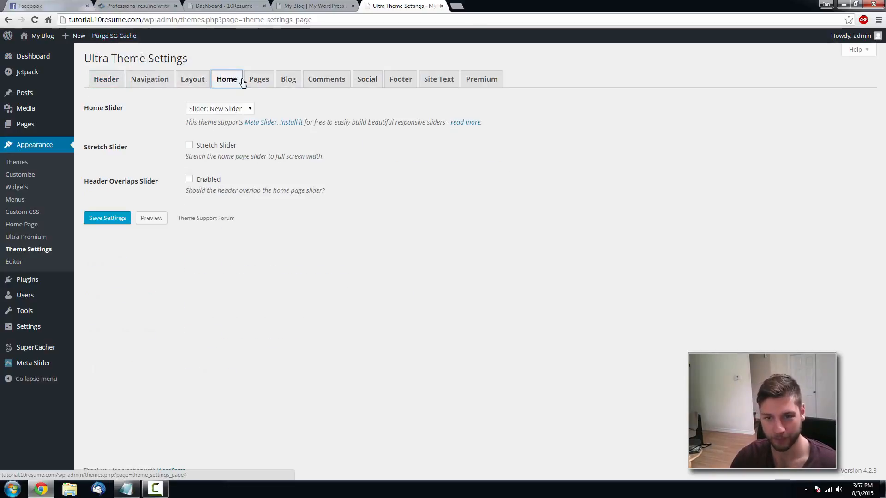
pyautogui.click(199, 109)
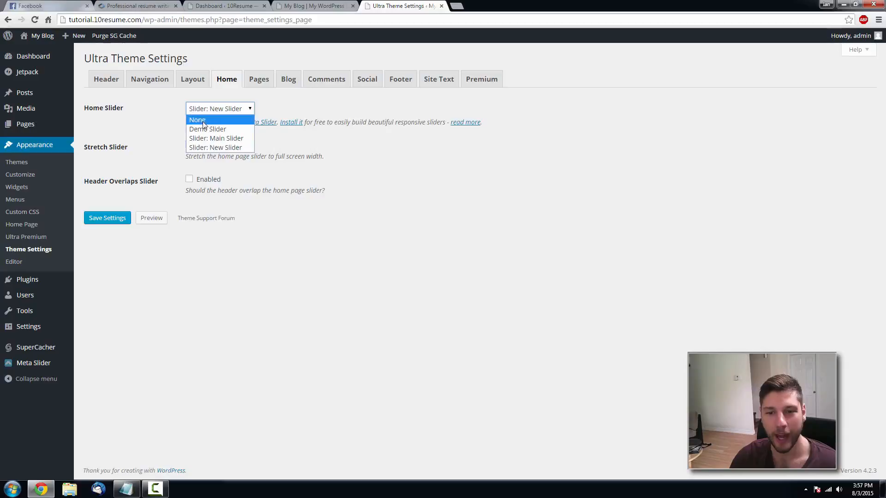
pyautogui.click(203, 129)
pyautogui.click(207, 109)
pyautogui.click(203, 120)
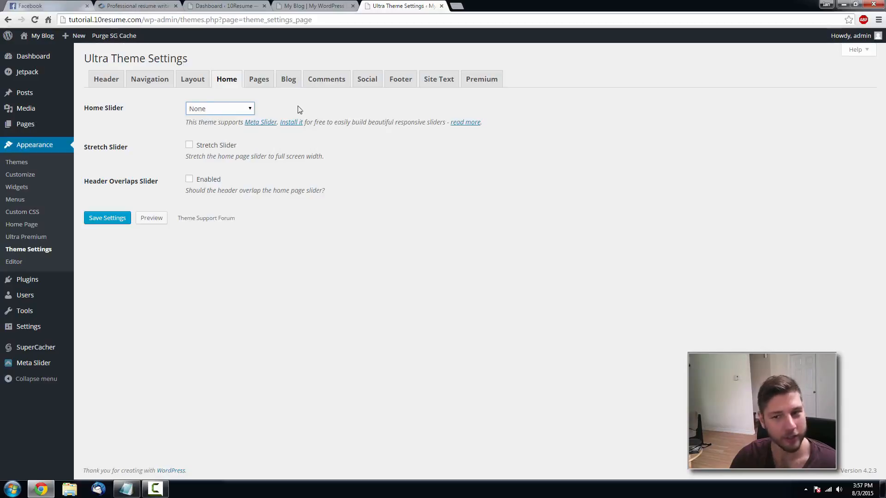
pyautogui.click(249, 109)
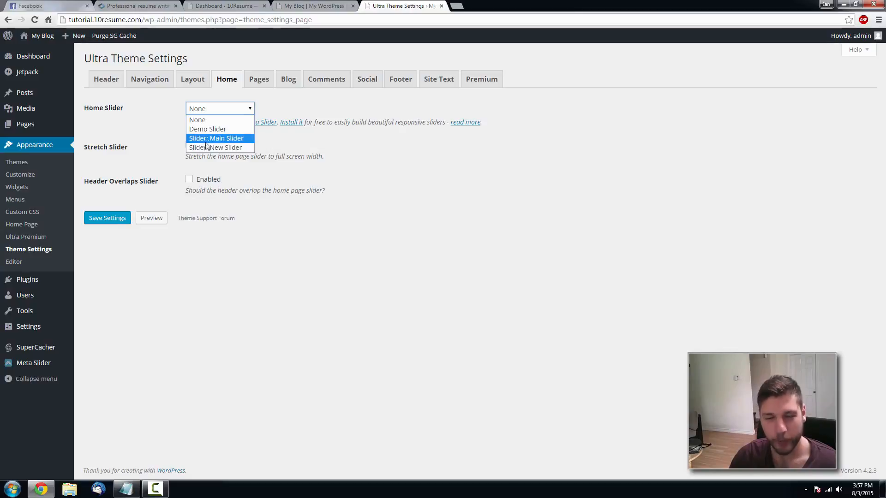
pyautogui.click(238, 139)
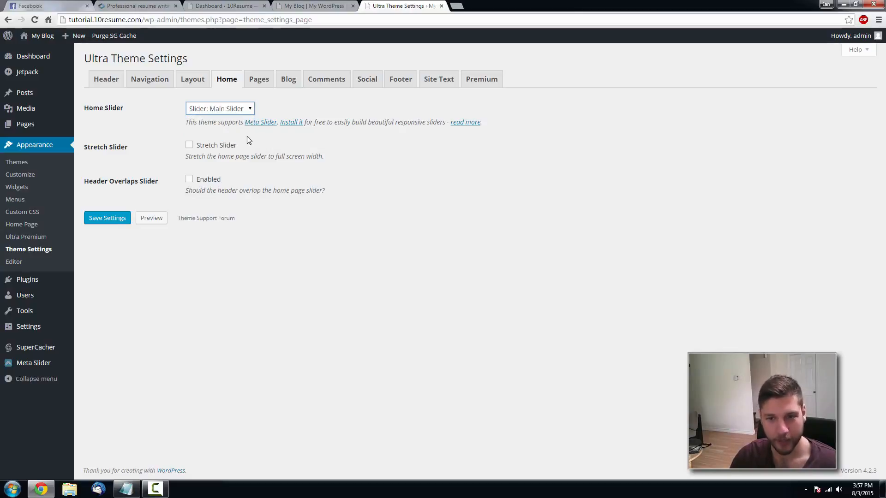
pyautogui.click(113, 221)
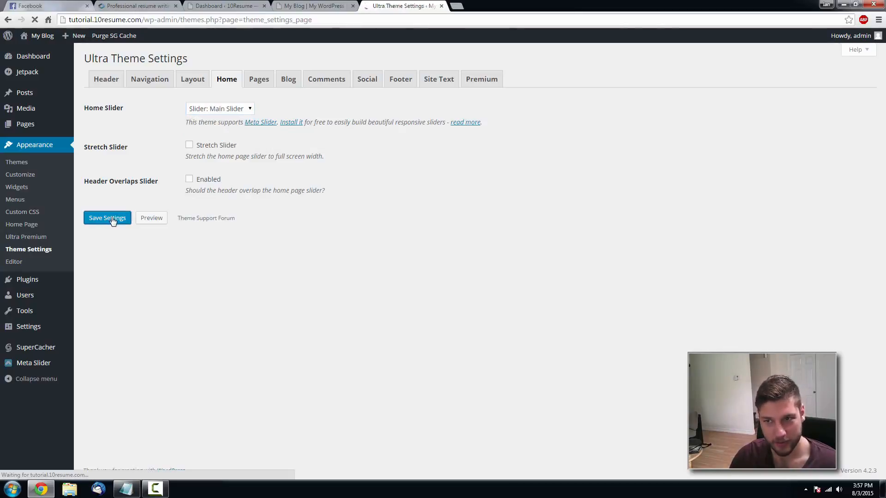
pyautogui.click(333, 6)
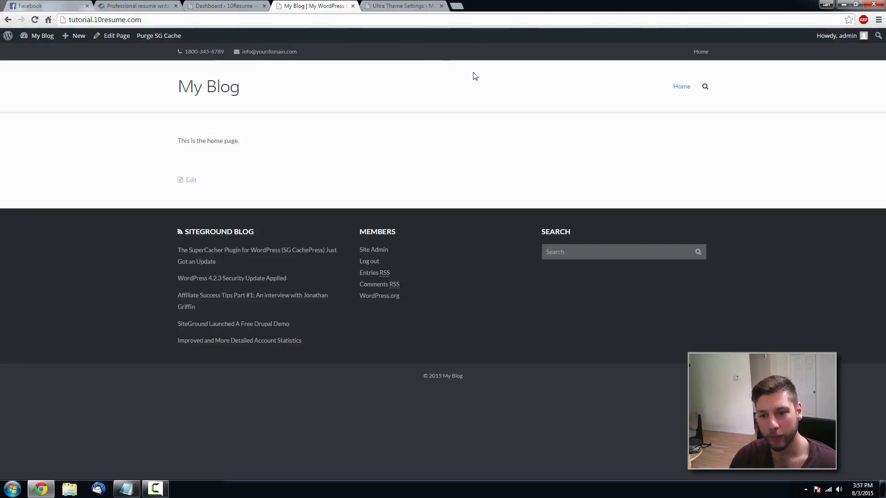
# - Reload the front page to see the KICKSTART YOUR CAREER banner and compare with 10resume.com
pyautogui.press('F5')
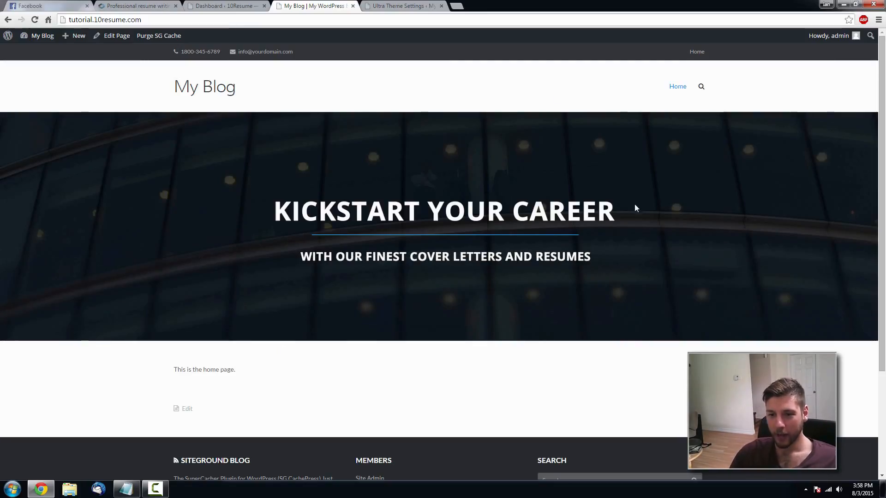
pyautogui.scroll(-5, 475, 187)
pyautogui.scroll(5, 478, 188)
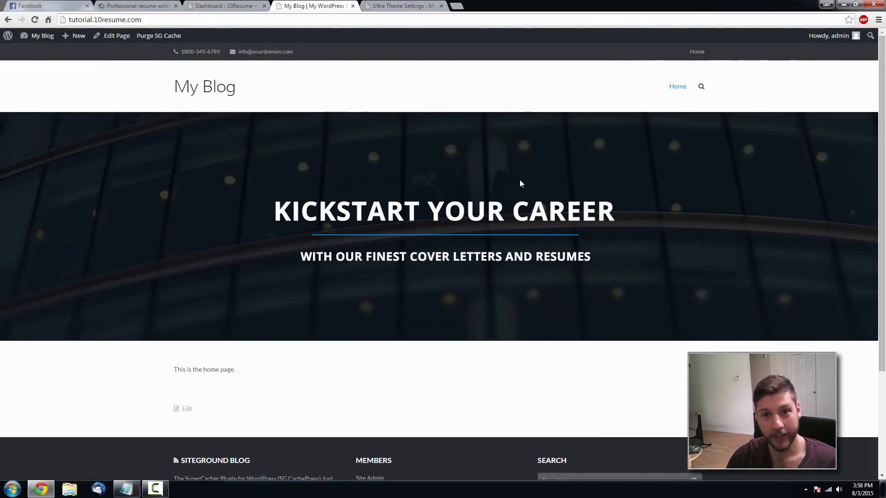
pyautogui.click(134, 5)
pyautogui.scroll(-4, 256, 135)
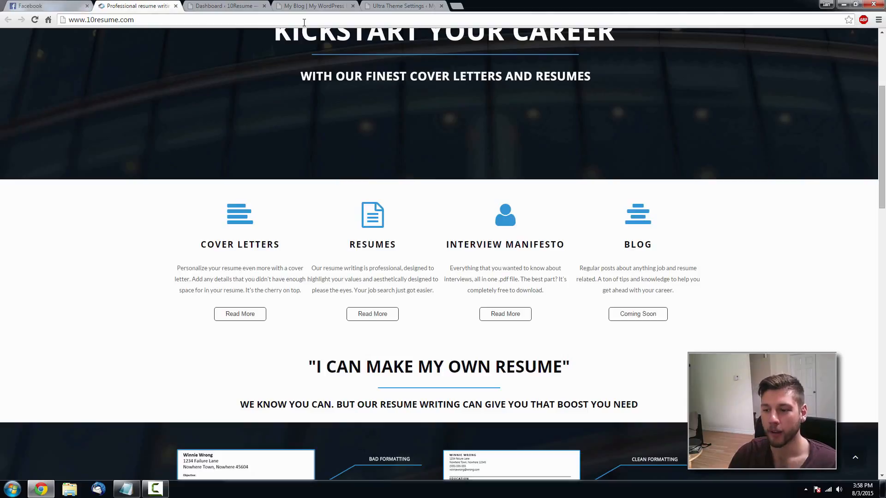
pyautogui.click(400, 6)
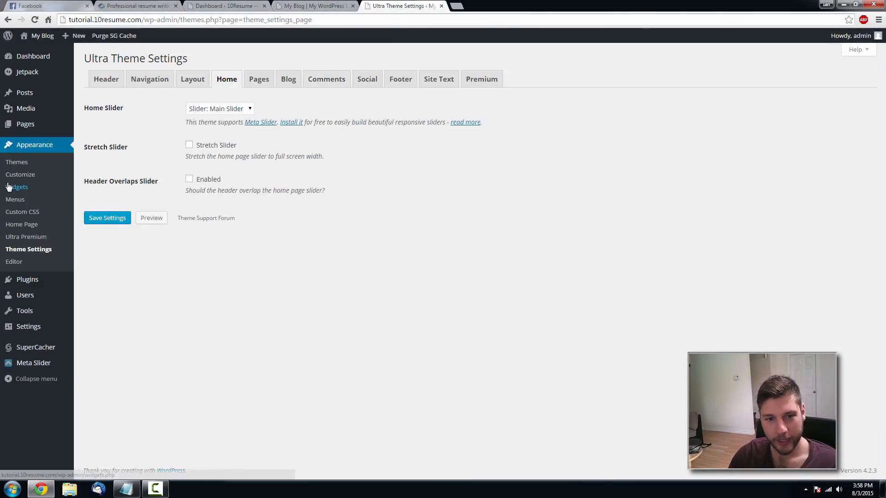
# - Open the Home - Front Page entry from All Pages in the page editor
pyautogui.moveTo(33, 128)
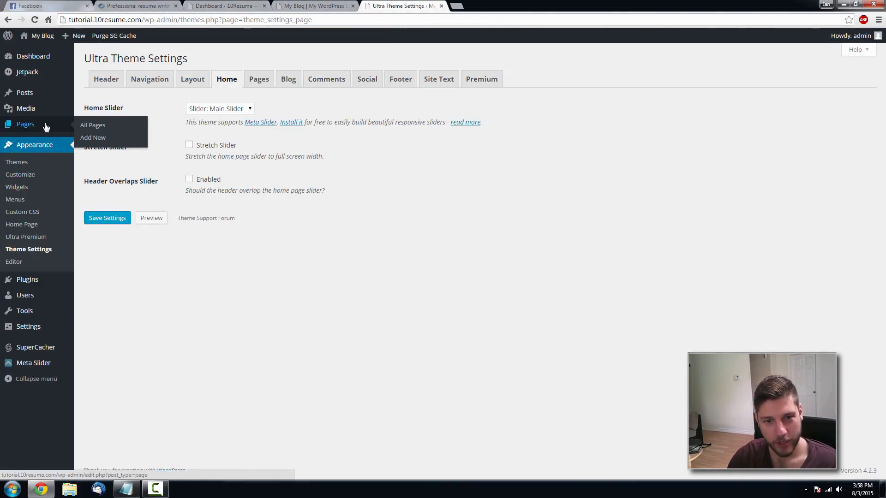
pyautogui.click(92, 129)
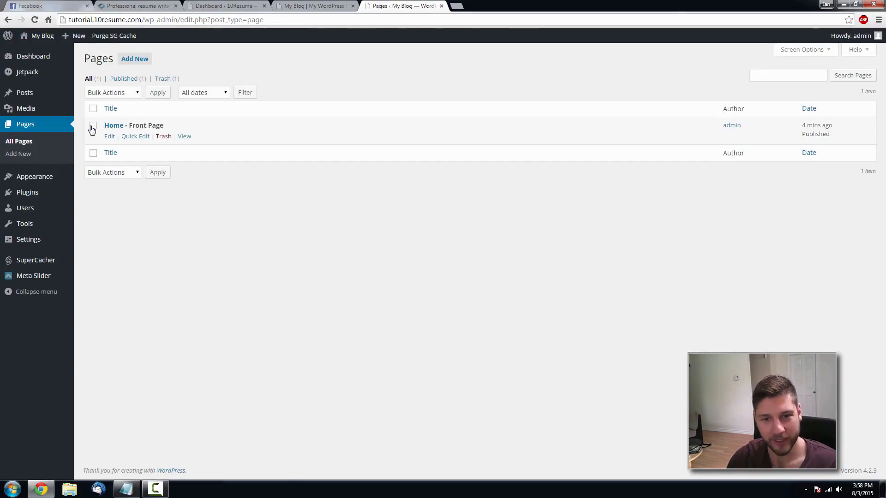
pyautogui.click(118, 129)
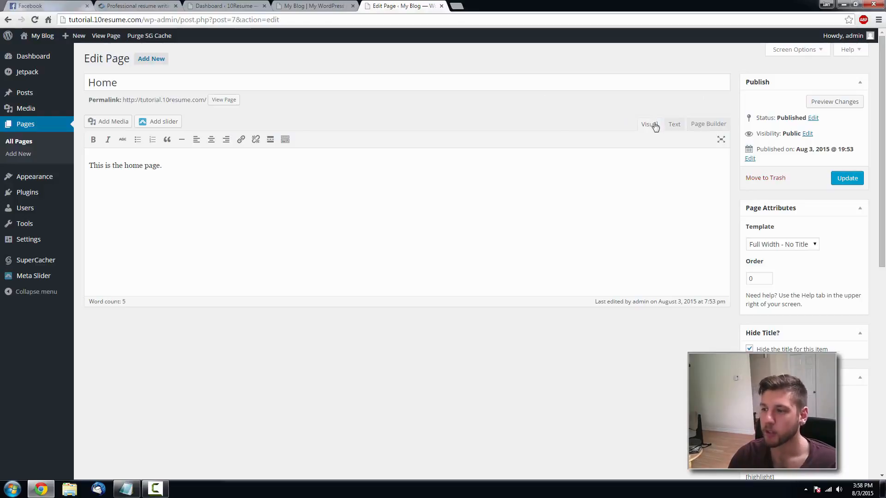
# - Convert the Home page to Page Builder, copying its existing text into a Visual Editor widget
pyautogui.click(708, 125)
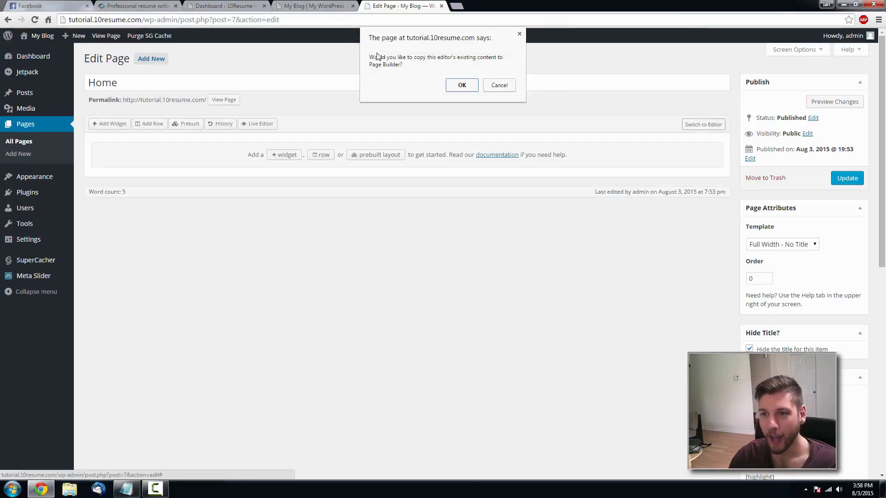
pyautogui.click(474, 86)
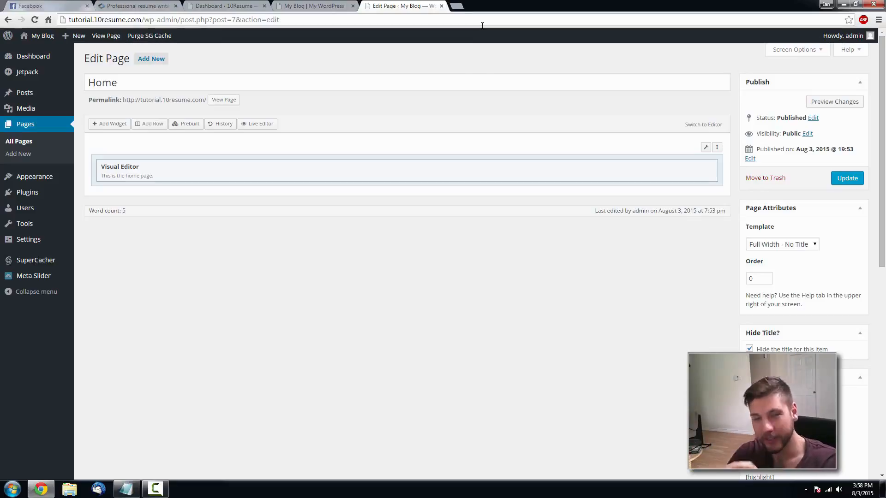
pyautogui.moveTo(334, 169)
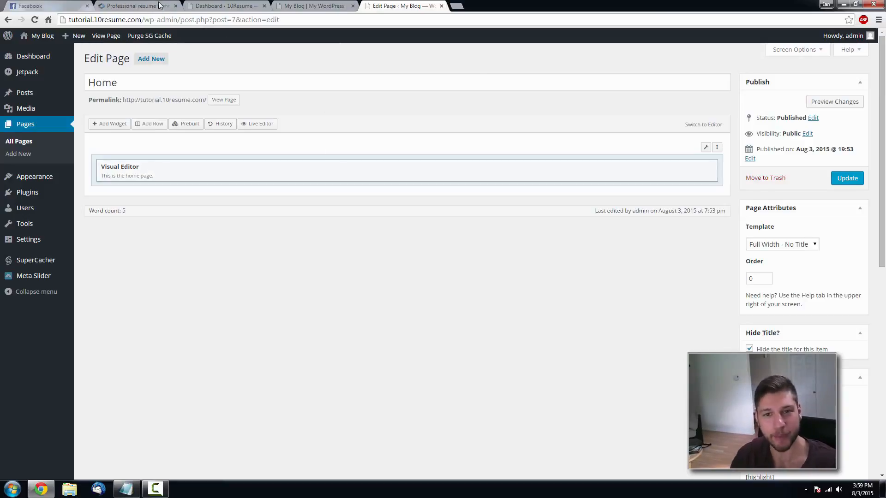
# - Review the 10resume.com reference site in a narrow window, then maximize Chrome again
pyautogui.click(134, 5)
pyautogui.scroll(4, 333, 166)
pyautogui.scroll(-5, 346, 169)
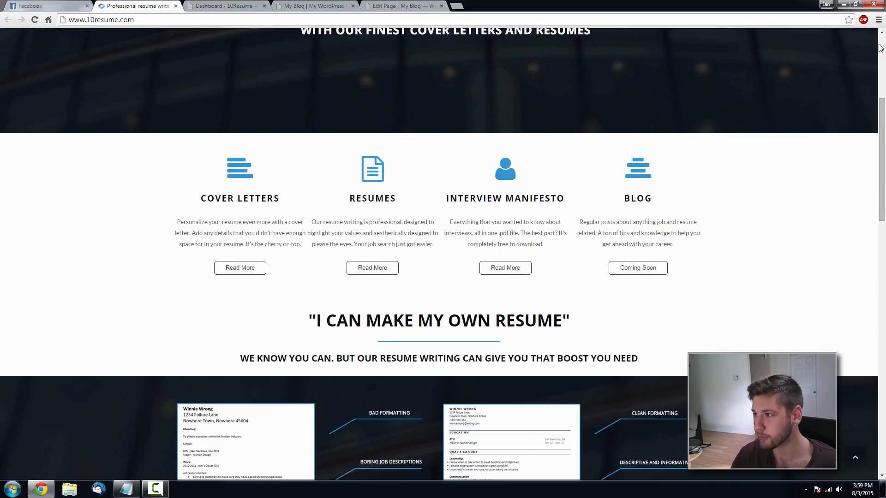
pyautogui.click(856, 4)
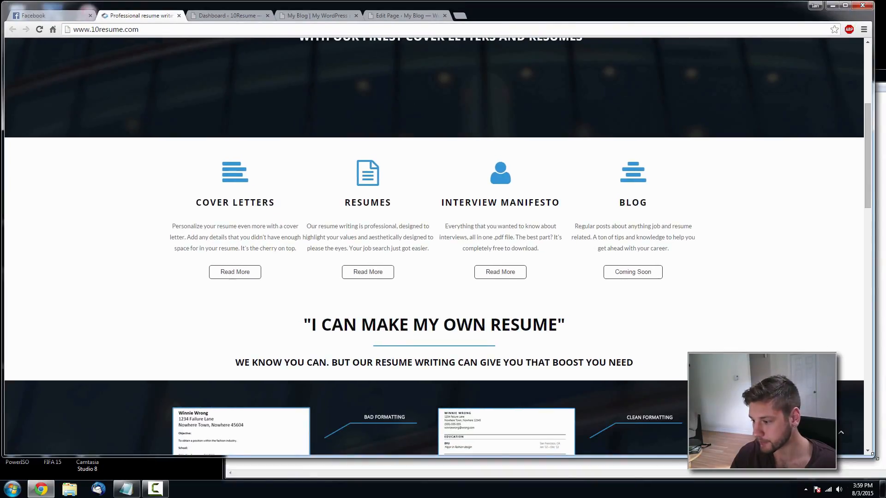
pyautogui.moveTo(870, 454); pyautogui.dragTo(244, 260)
pyautogui.scroll(7, 201, 200)
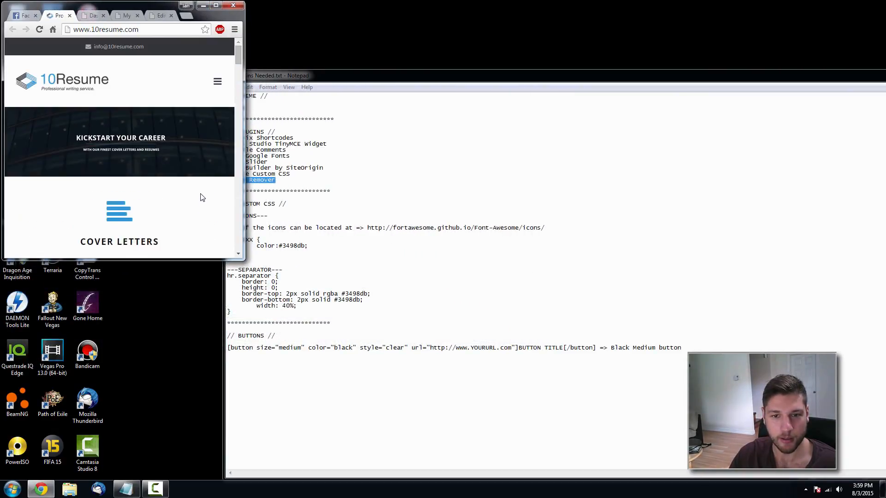
pyautogui.scroll(-1, 169, 157)
pyautogui.scroll(-10, 169, 157)
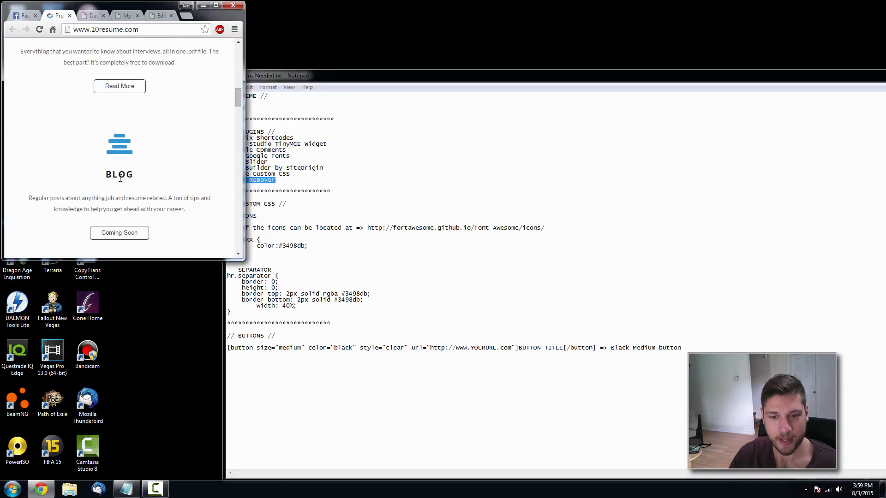
pyautogui.moveTo(243, 259); pyautogui.dragTo(246, 291)
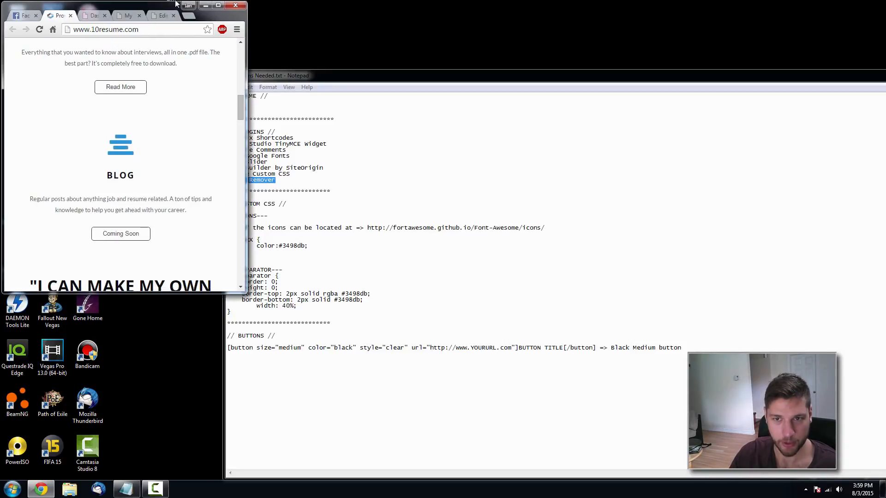
pyautogui.click(218, 4)
pyautogui.scroll(-5, 462, 187)
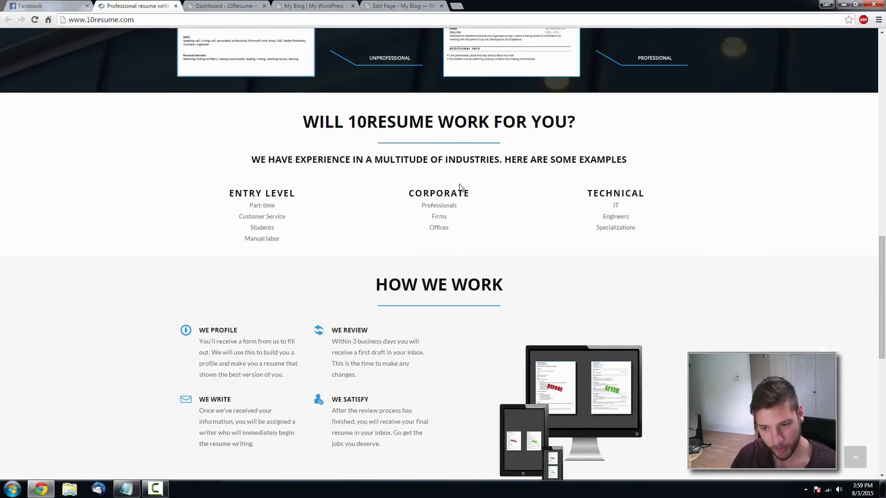
pyautogui.scroll(7, 443, 152)
# - Compare the reference site once more and return to the WordPress Home page editor
pyautogui.click(406, 7)
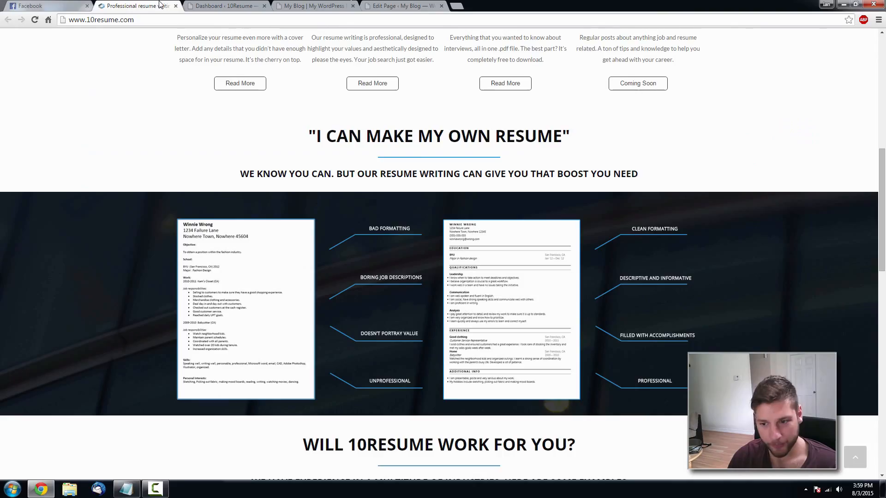
pyautogui.click(138, 6)
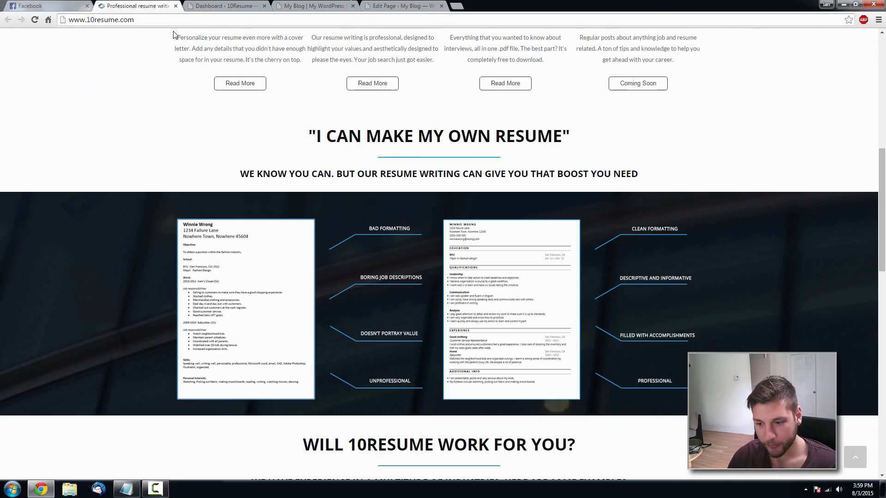
pyautogui.scroll(7, 243, 45)
pyautogui.scroll(-3, 217, 174)
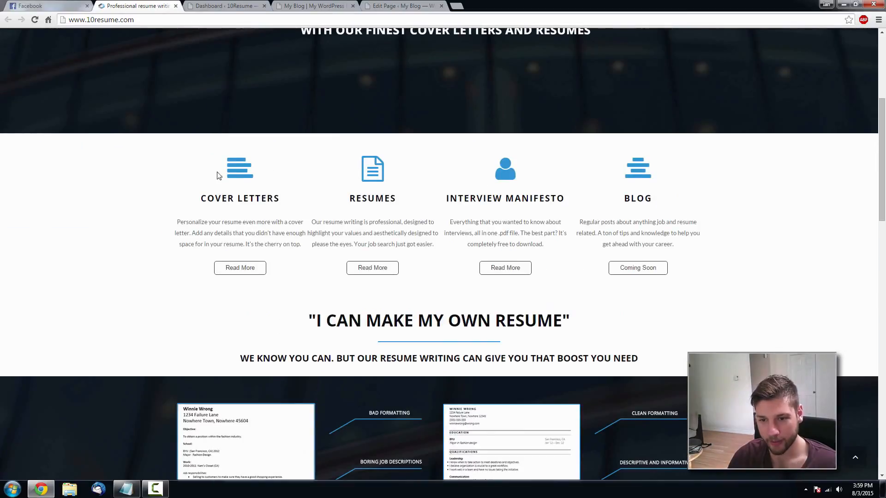
pyautogui.click(394, 6)
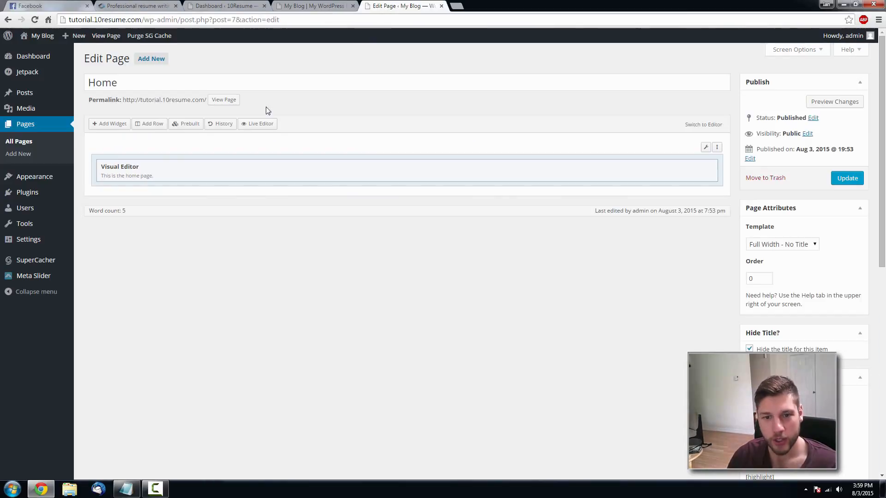
# - Insert a new Page Builder row of four equal 25% columns
pyautogui.click(148, 125)
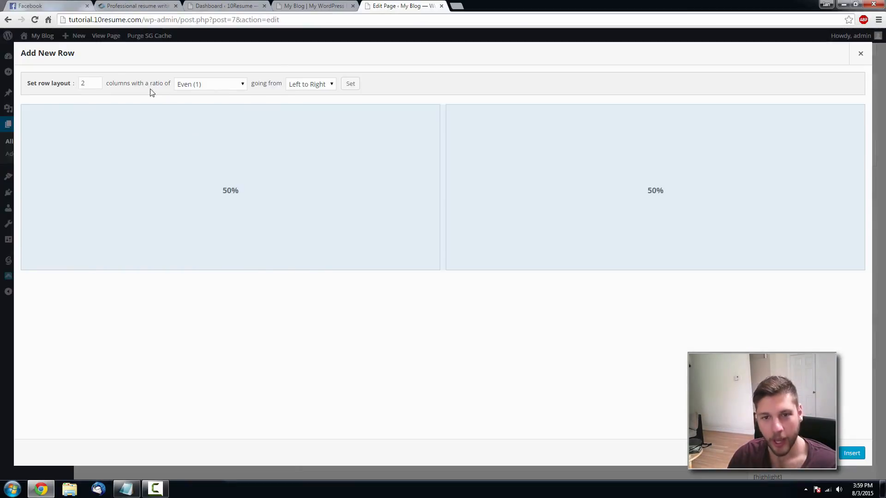
pyautogui.click(97, 80)
pyautogui.click(97, 81)
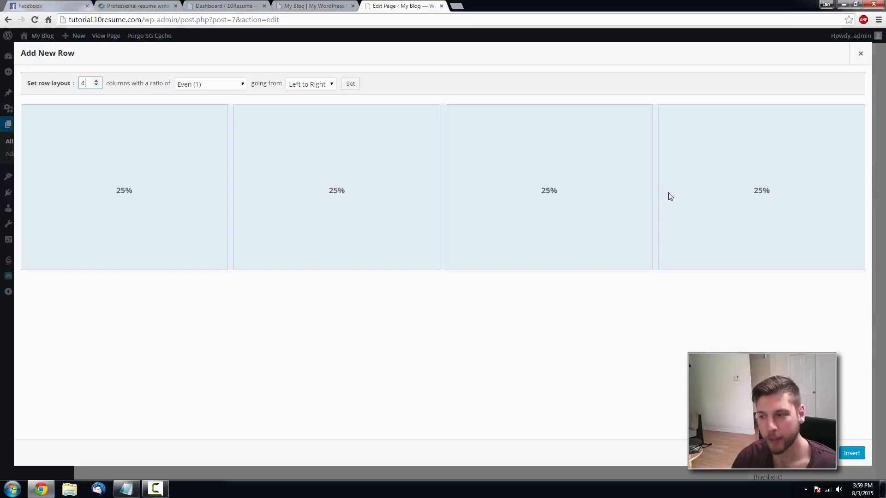
pyautogui.click(127, 195)
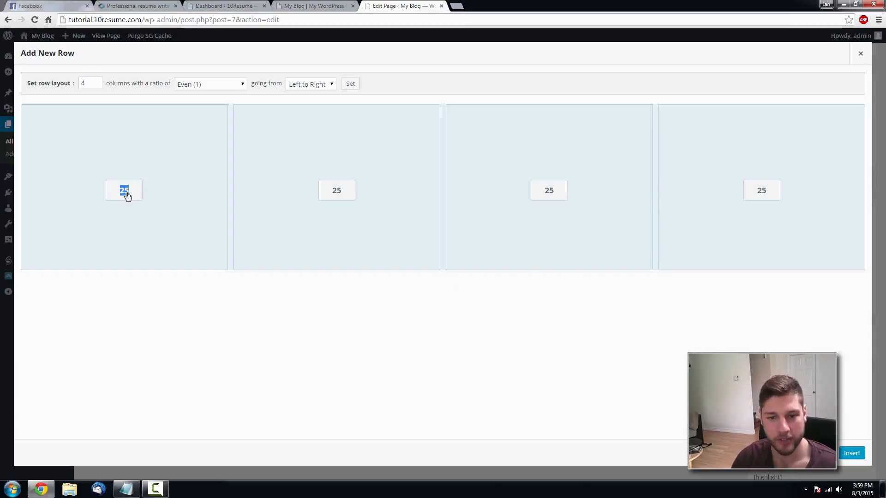
pyautogui.click(172, 294)
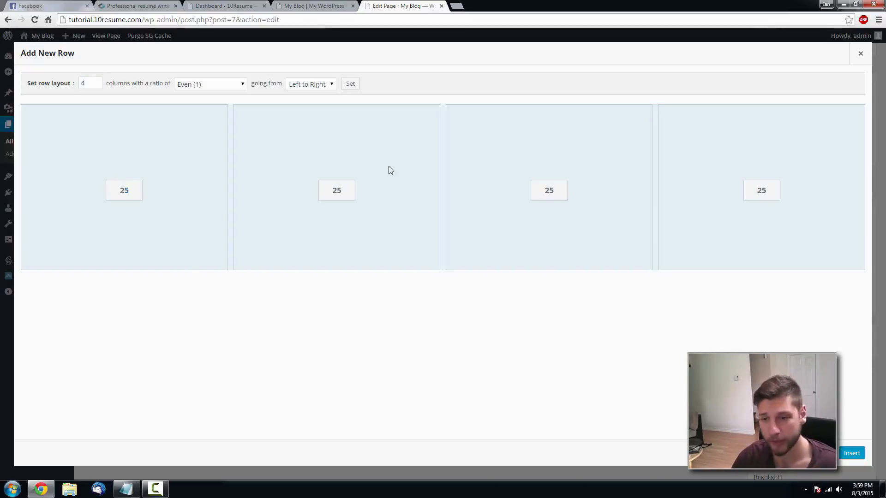
pyautogui.click(852, 453)
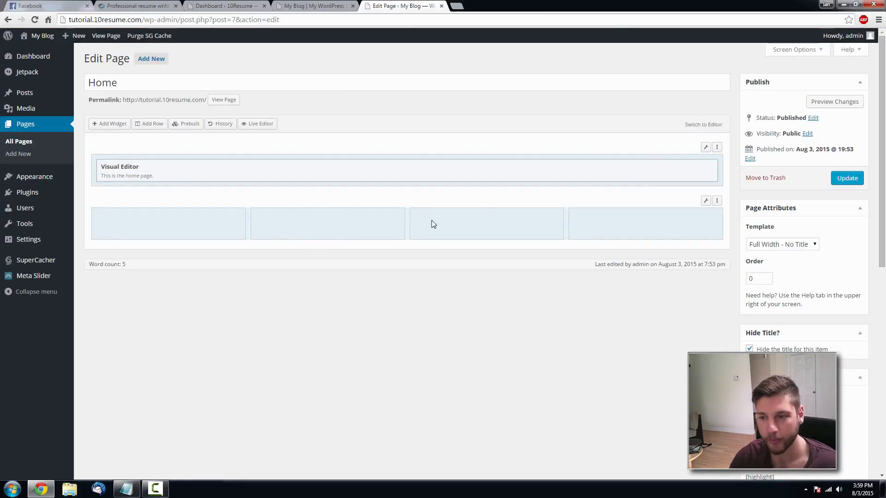
# - Delete the original Visual Editor text row, leaving only the four-column row
pyautogui.moveTo(707, 148)
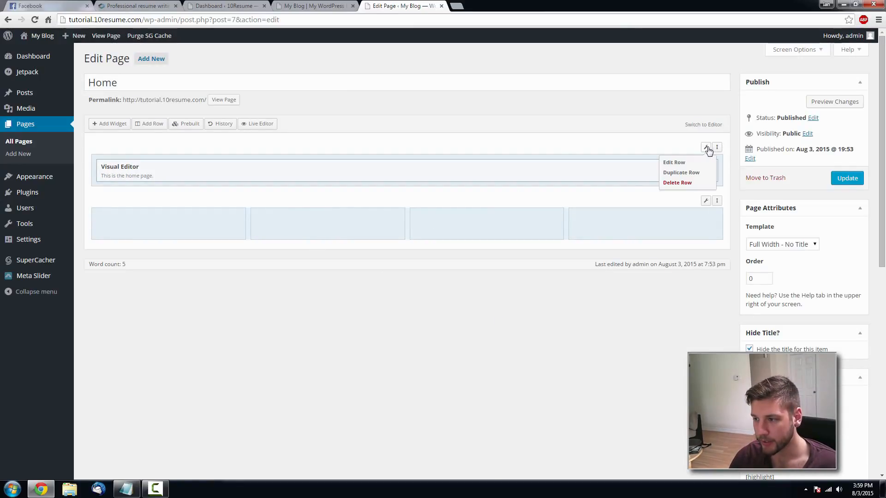
pyautogui.click(681, 182)
pyautogui.click(684, 183)
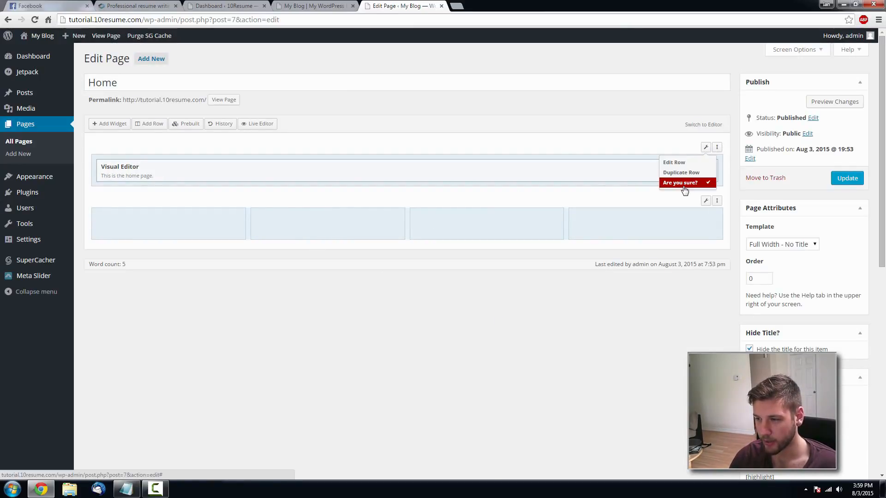
pyautogui.click(683, 184)
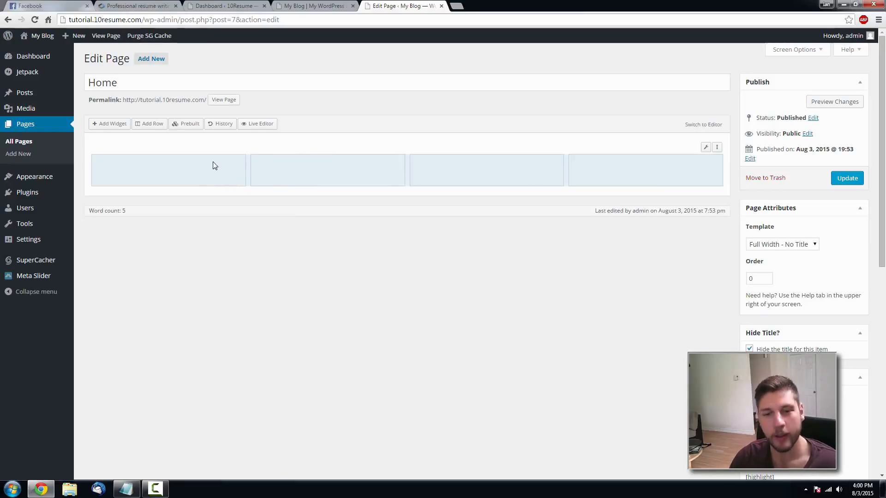
pyautogui.click(215, 165)
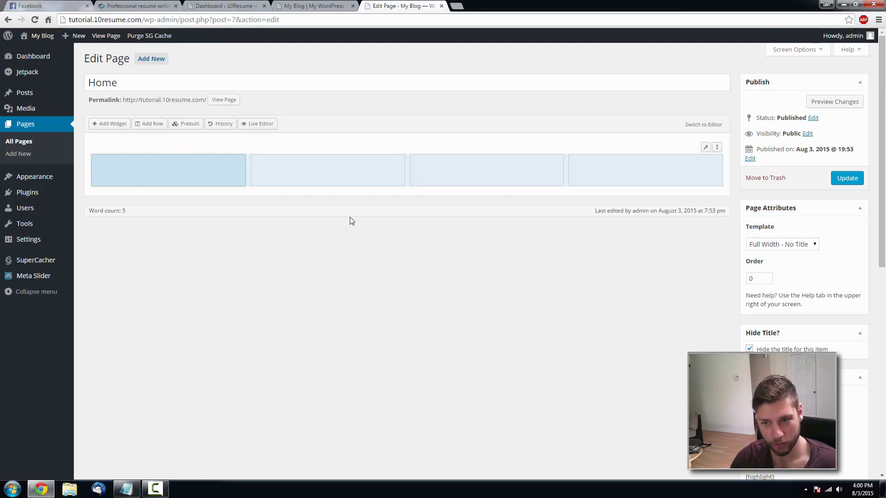
# - Add a Visual Editor widget to the first column and open its edit dialog
pyautogui.click(112, 124)
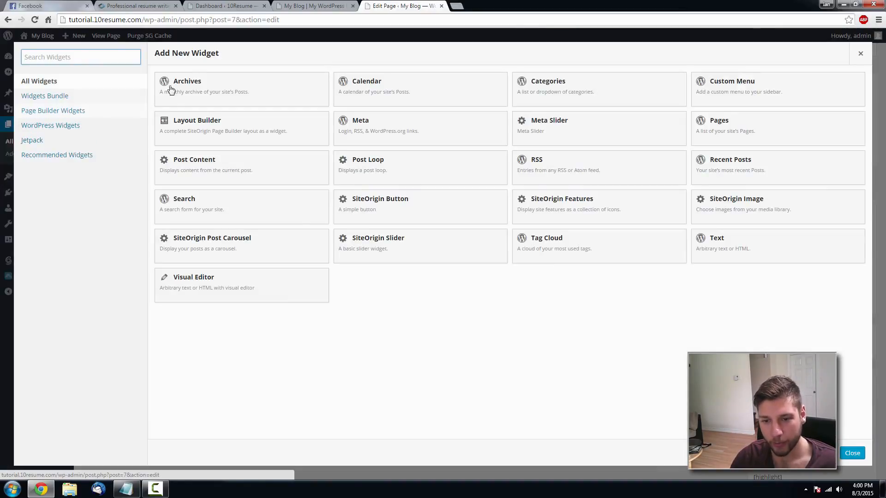
pyautogui.click(208, 285)
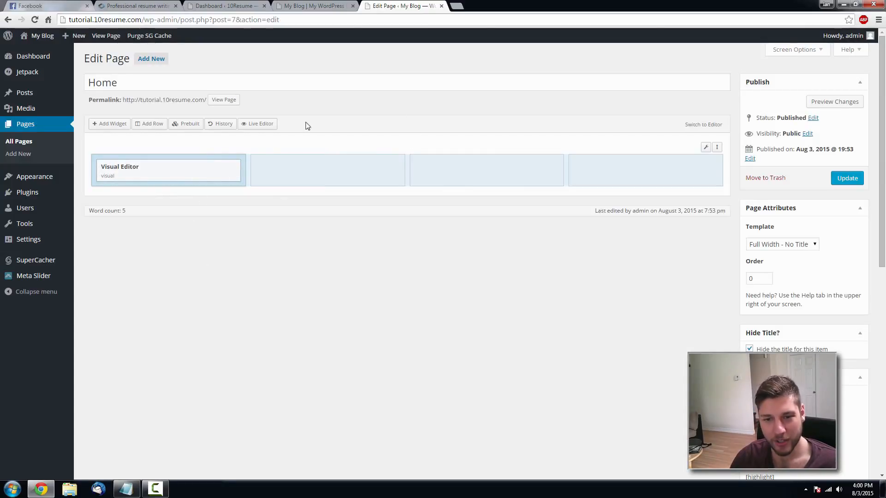
pyautogui.moveTo(215, 174)
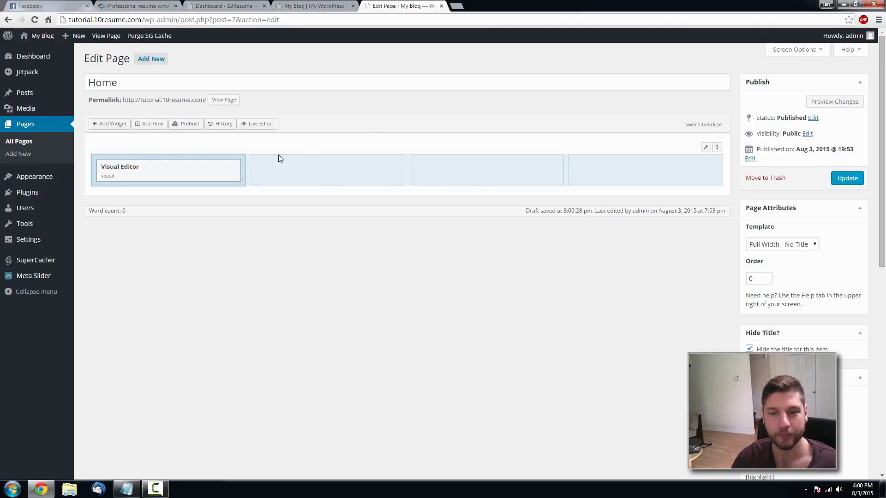
pyautogui.click(183, 168)
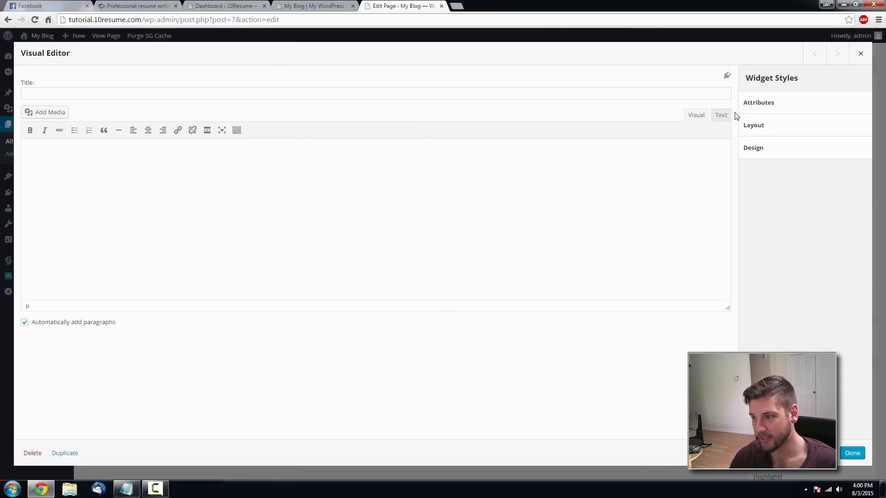
# - Toggle the widget between Text and Visual modes, check the reference site, then close the dialog
pyautogui.click(716, 117)
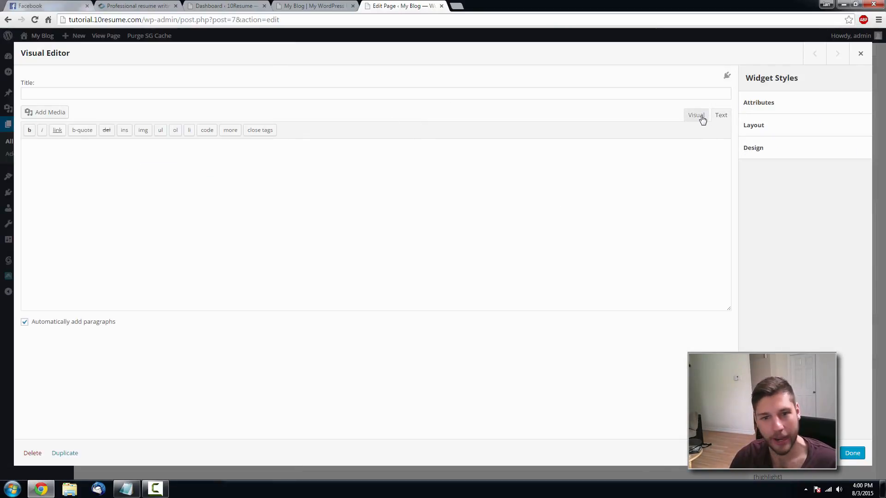
pyautogui.click(698, 117)
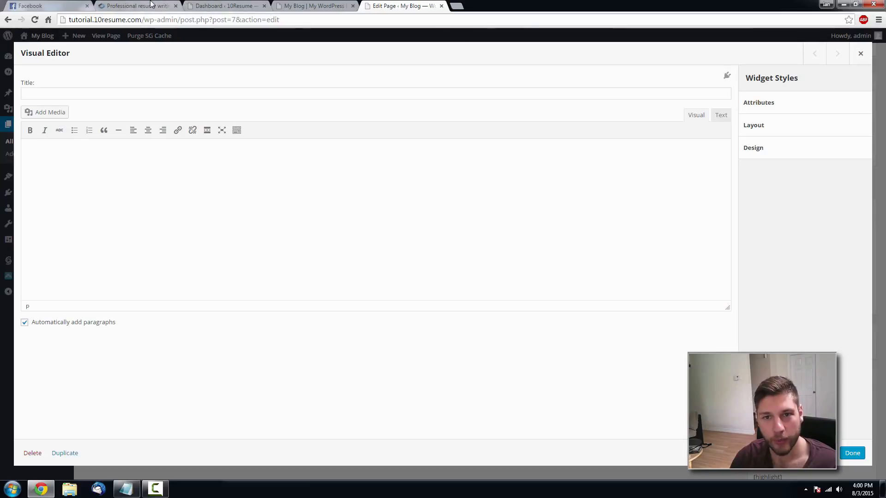
pyautogui.click(137, 6)
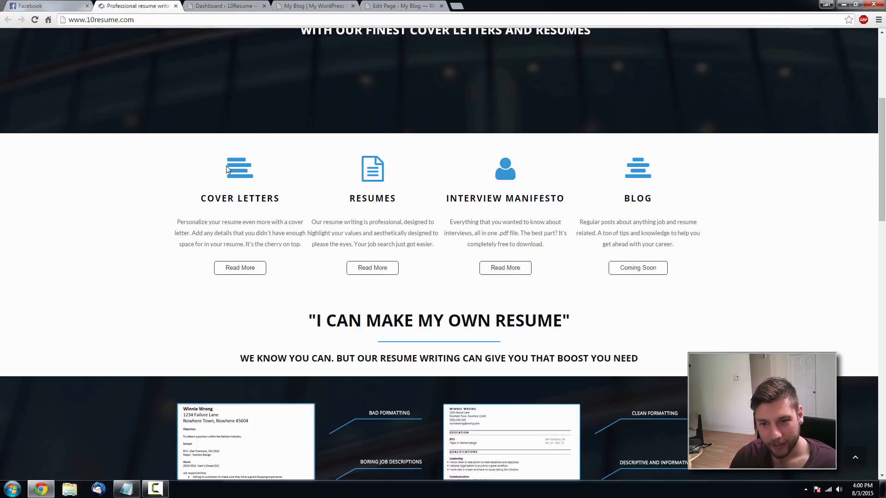
pyautogui.click(421, 4)
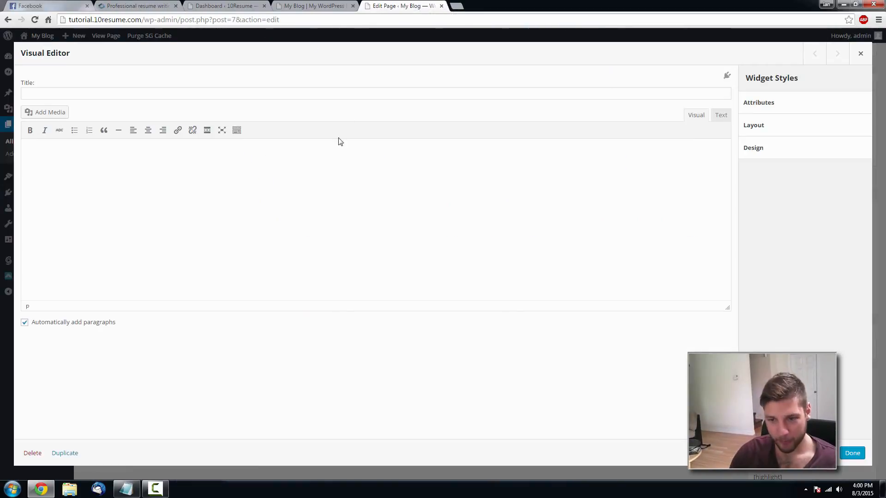
pyautogui.click(860, 54)
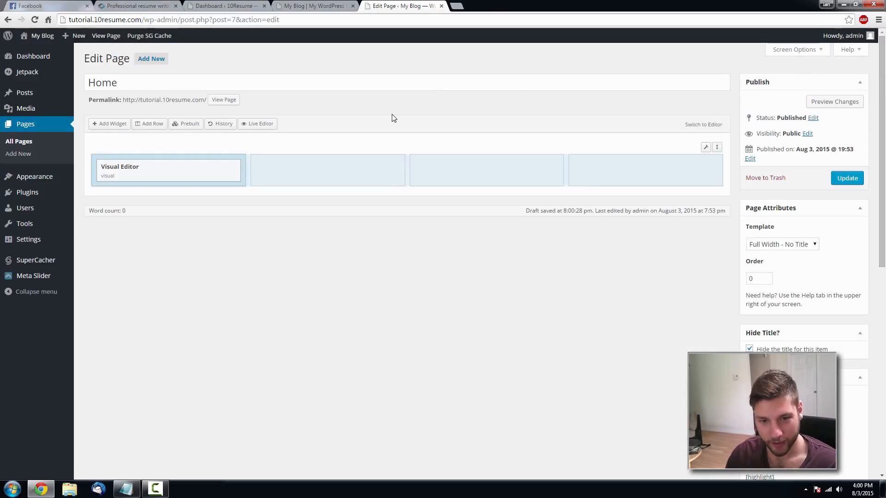
# - In Settings > Google Fonts, create a new font control named 'Products'
pyautogui.moveTo(48, 239)
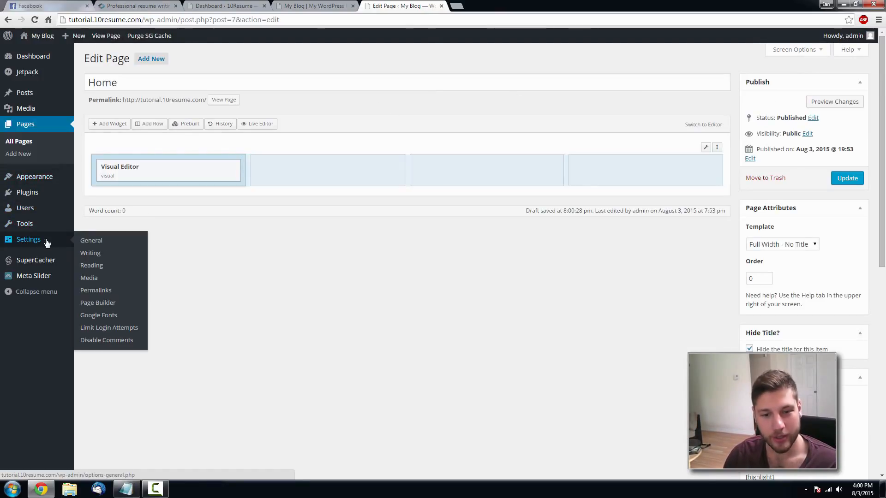
pyautogui.click(109, 315)
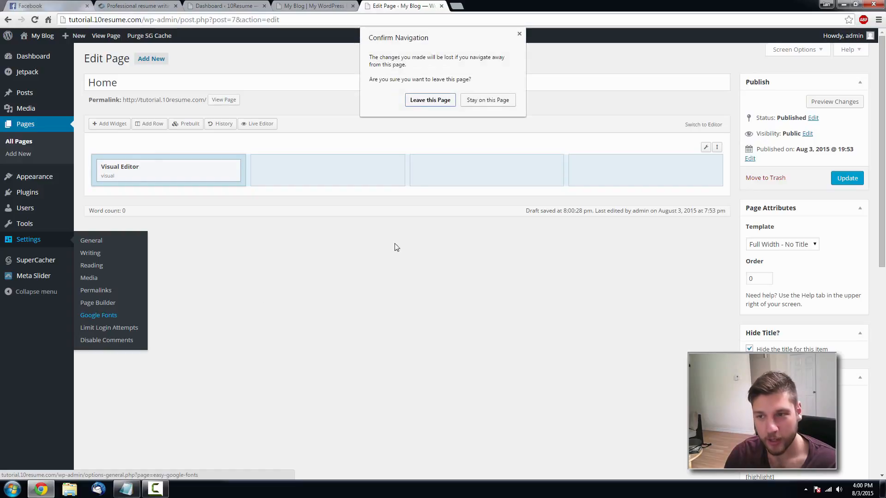
pyautogui.click(430, 100)
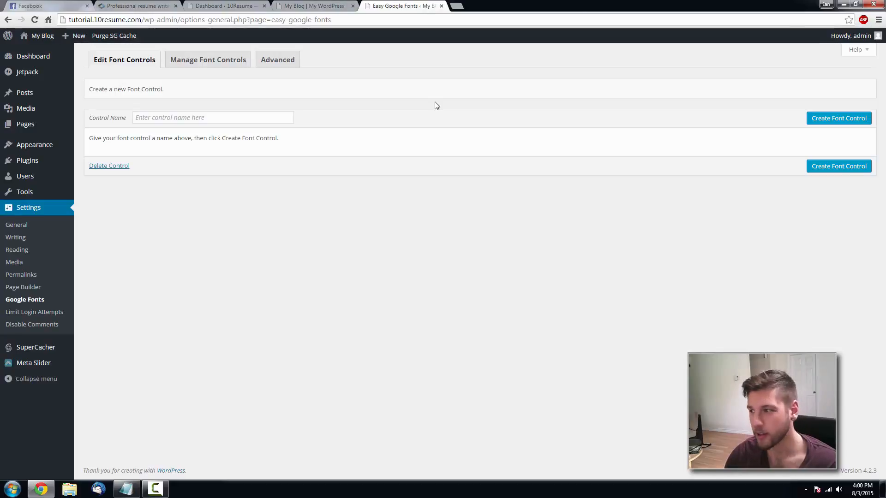
pyautogui.click(829, 121)
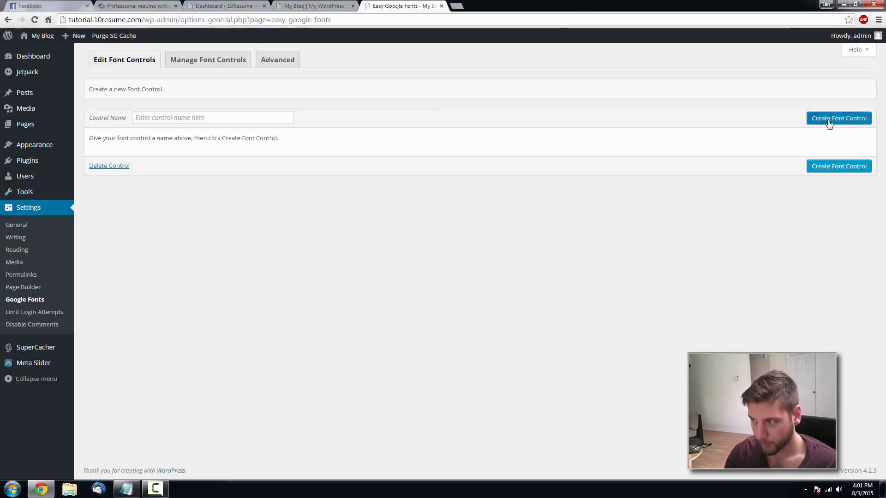
pyautogui.click(219, 117)
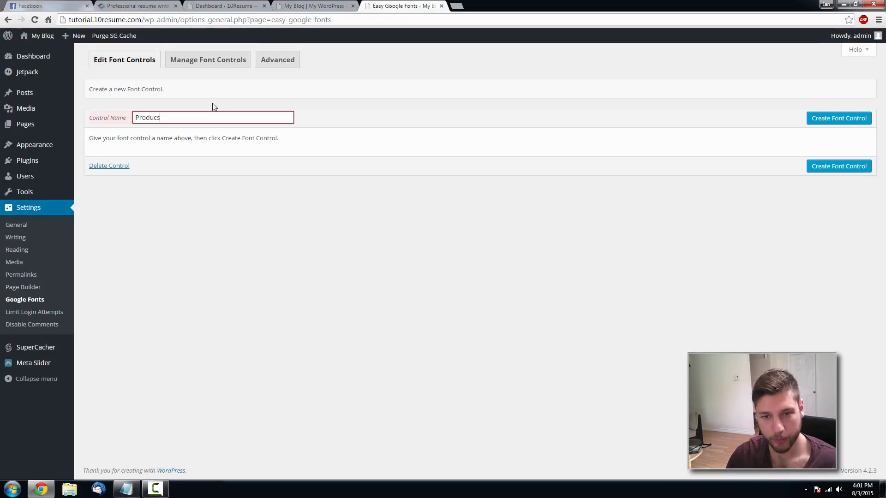
pyautogui.write('Producs')
pyautogui.press('BackSpace')
pyautogui.write('ts')
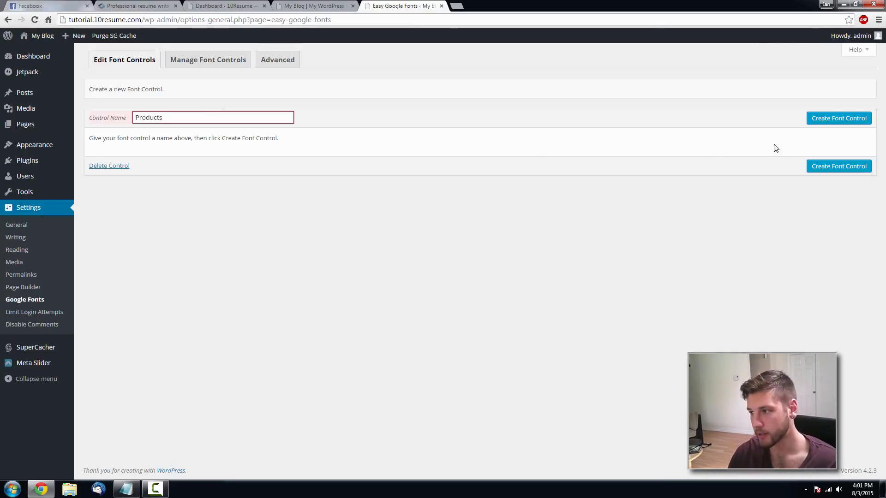
pyautogui.click(819, 119)
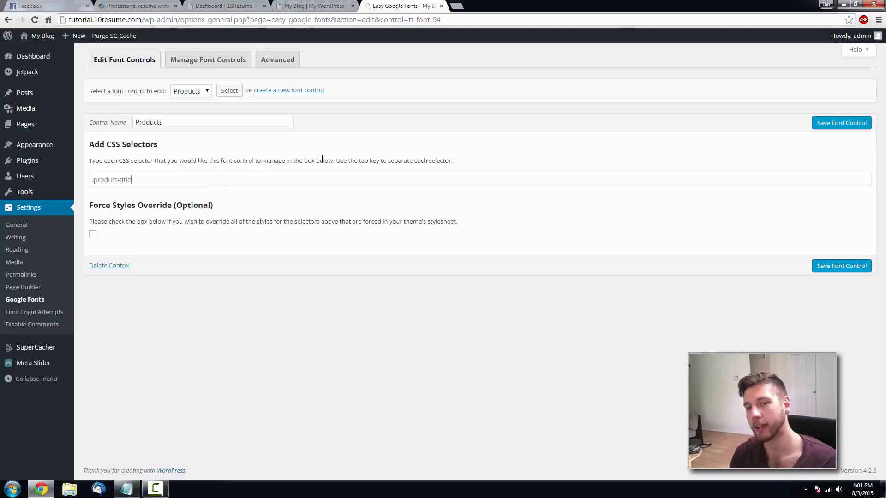
# - Rename the control to 'Products Titles' for .product-title and save it
pyautogui.click(201, 122)
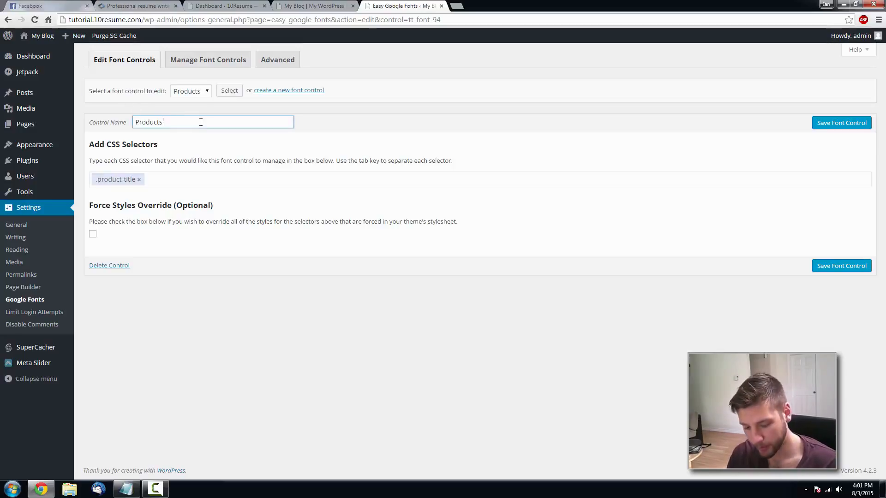
pyautogui.write('Titles')
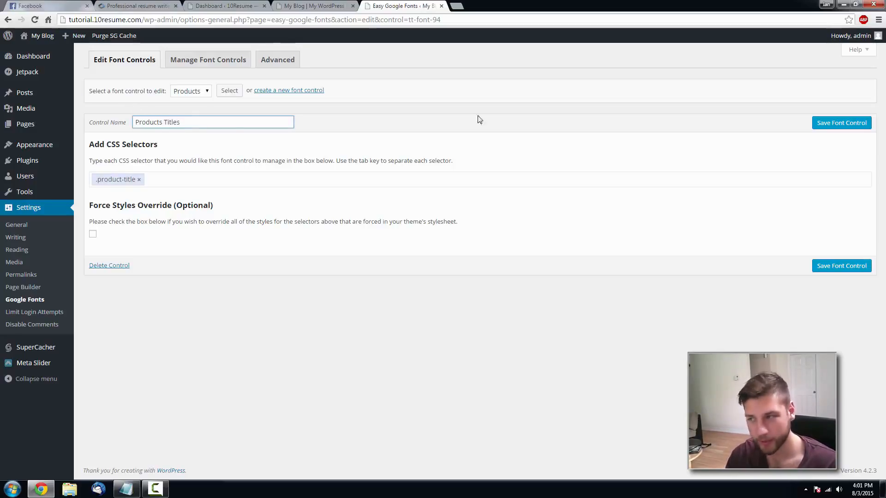
pyautogui.click(823, 123)
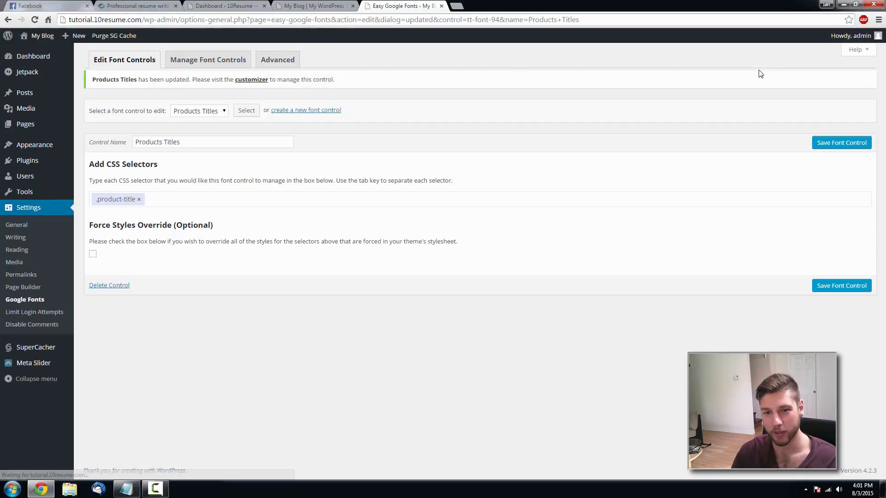
pyautogui.click(319, 111)
# - Create and save a 'Product Descriptions' font control with the .product-desc selector, then go to All Pages
pyautogui.click(227, 122)
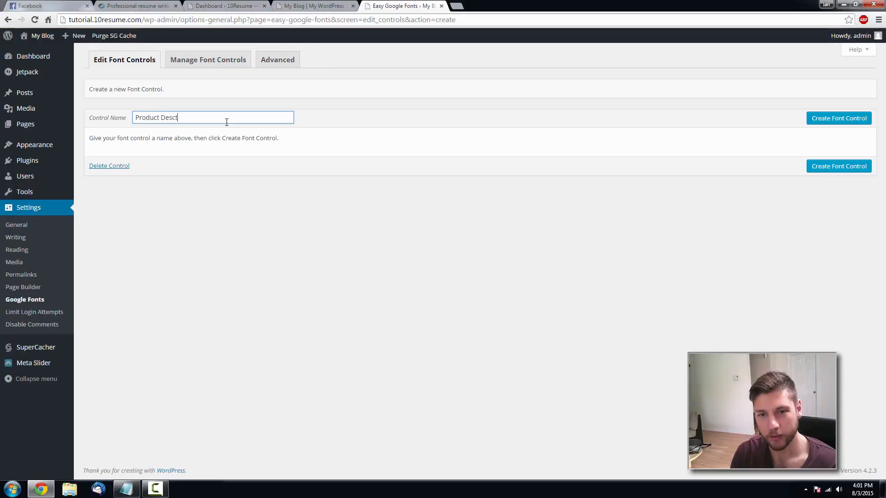
pyautogui.write('Product Descriptions')
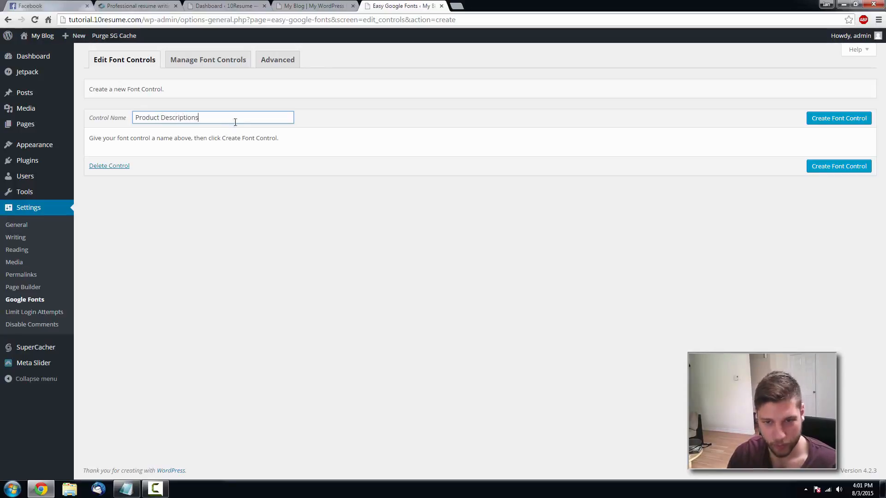
pyautogui.click(827, 118)
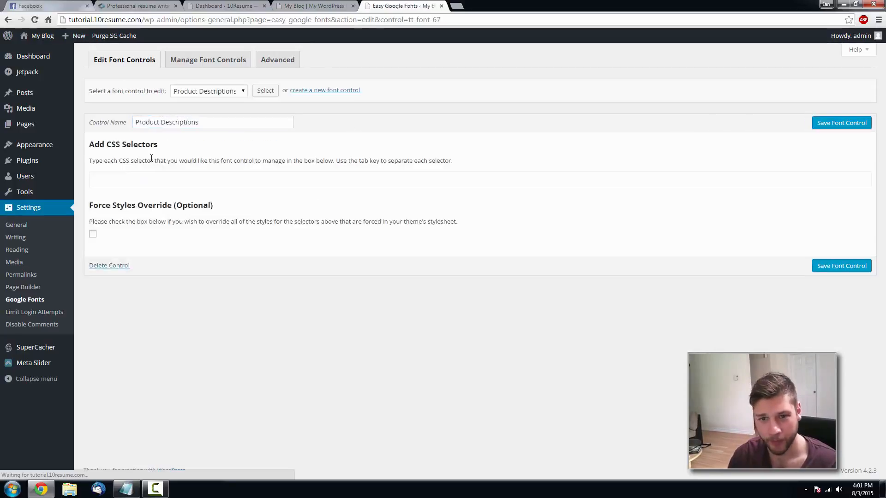
pyautogui.click(110, 182)
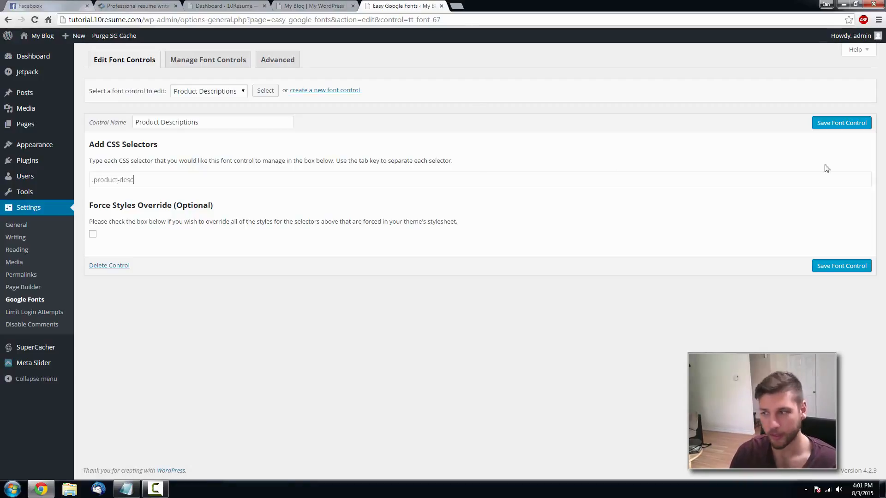
pyautogui.click(851, 123)
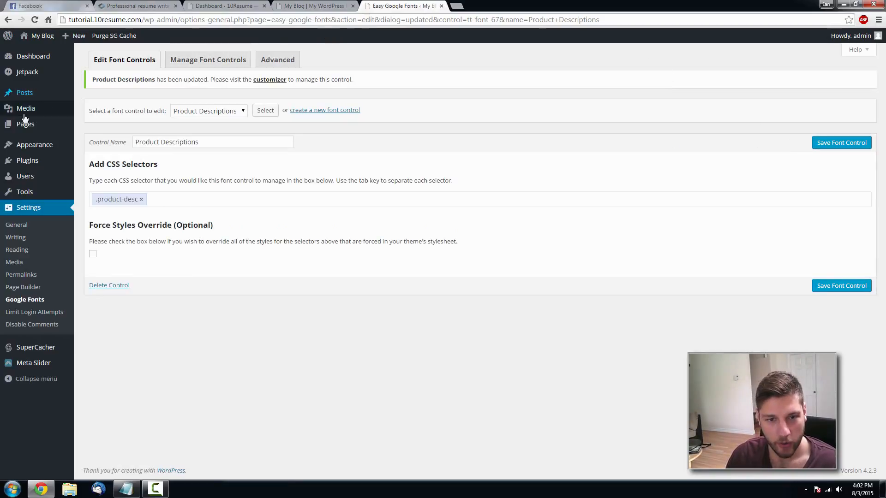
pyautogui.moveTo(23, 125)
pyautogui.click(102, 126)
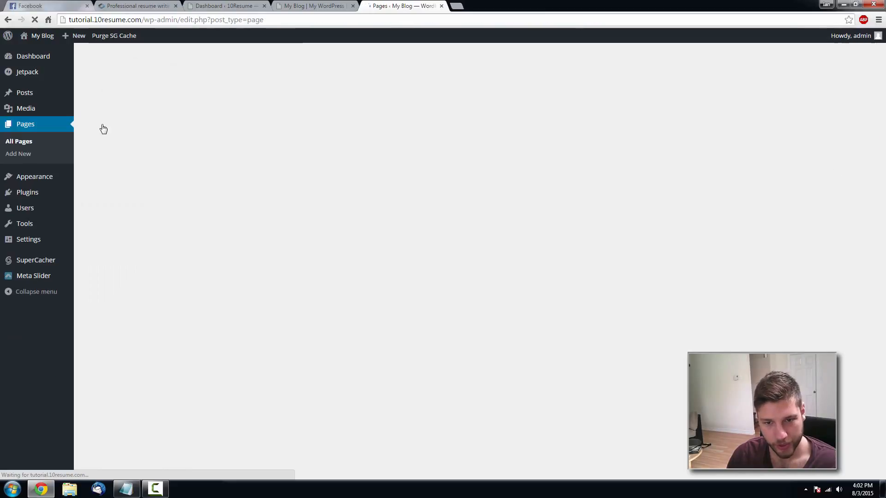
# - Open the Home page in Page Builder and delete its existing Visual Editor row
pyautogui.click(119, 126)
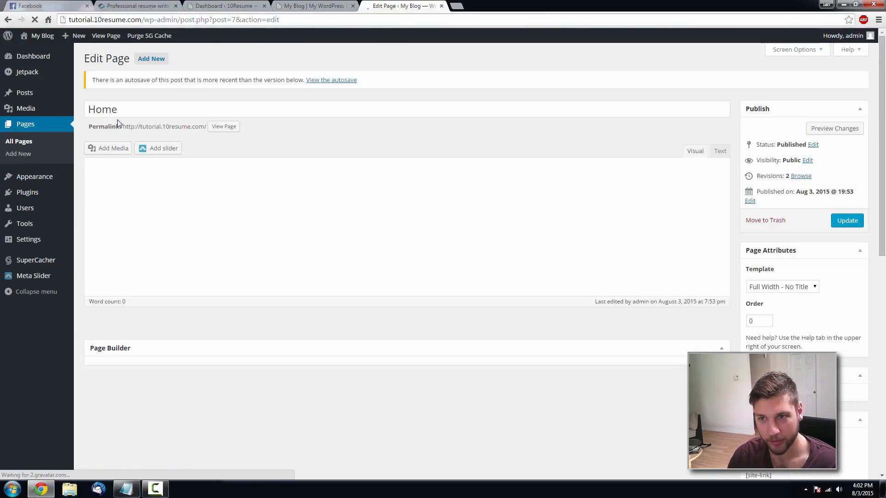
pyautogui.click(708, 151)
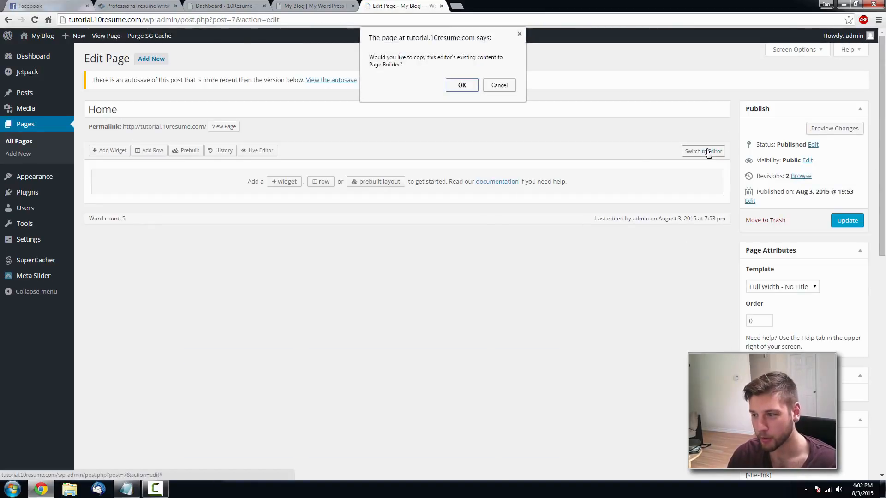
pyautogui.click(458, 84)
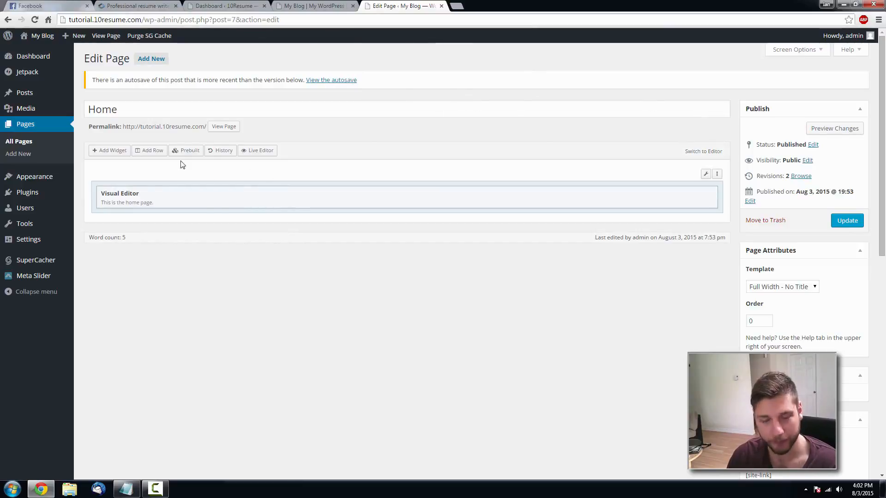
pyautogui.moveTo(706, 174)
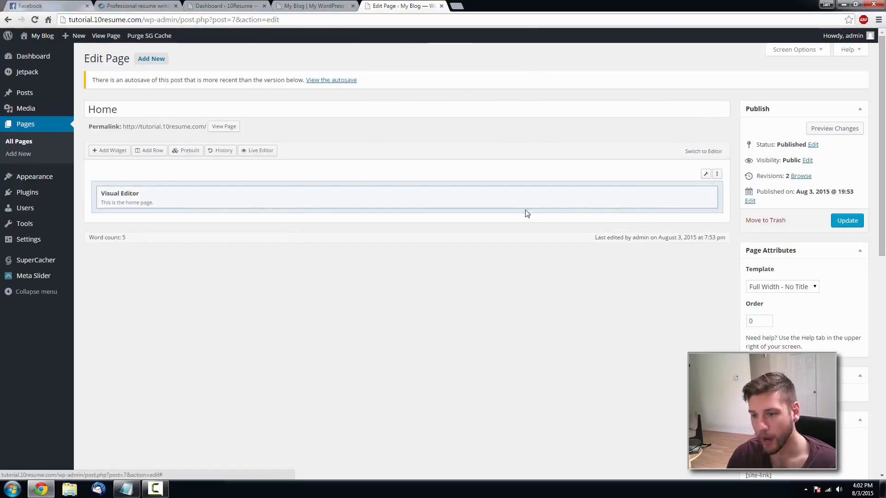
pyautogui.click(678, 210)
pyautogui.click(679, 210)
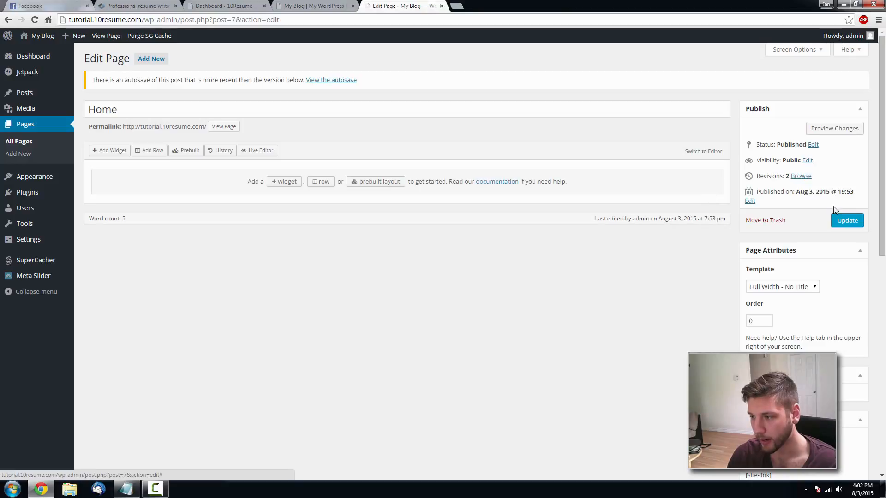
# - Insert a new row of four equal 25% columns and select the first column
pyautogui.click(150, 151)
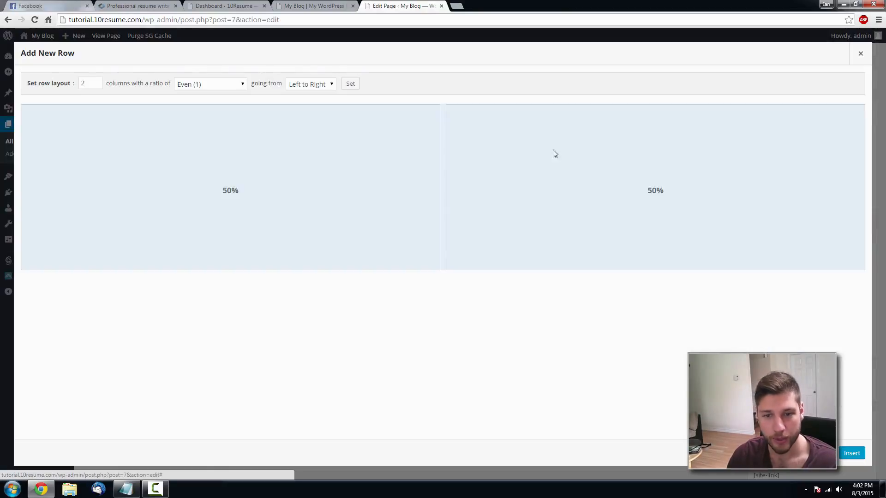
pyautogui.click(97, 81)
pyautogui.click(97, 81)
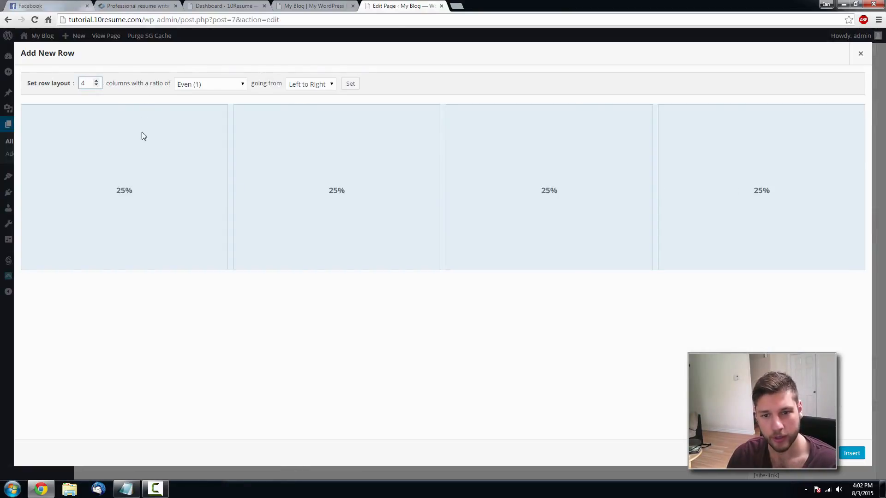
pyautogui.click(851, 453)
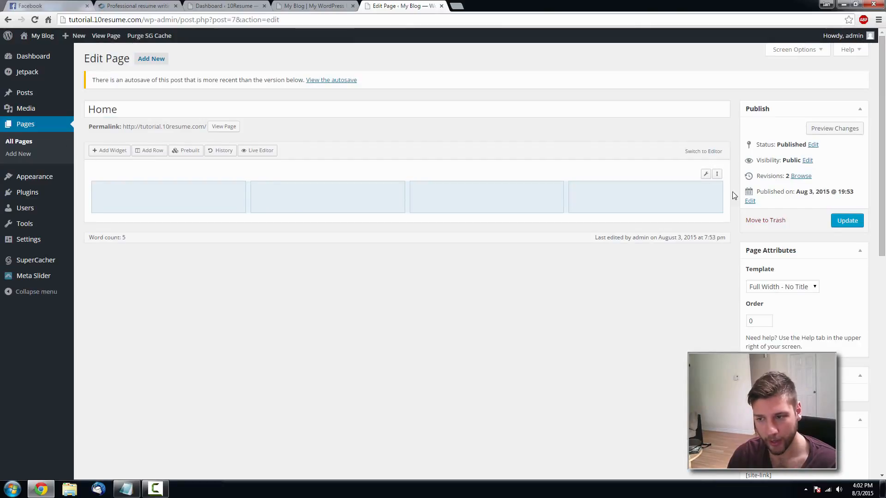
pyautogui.click(152, 194)
# - Add a Visual Editor widget to the first column and open it for editing
pyautogui.click(105, 156)
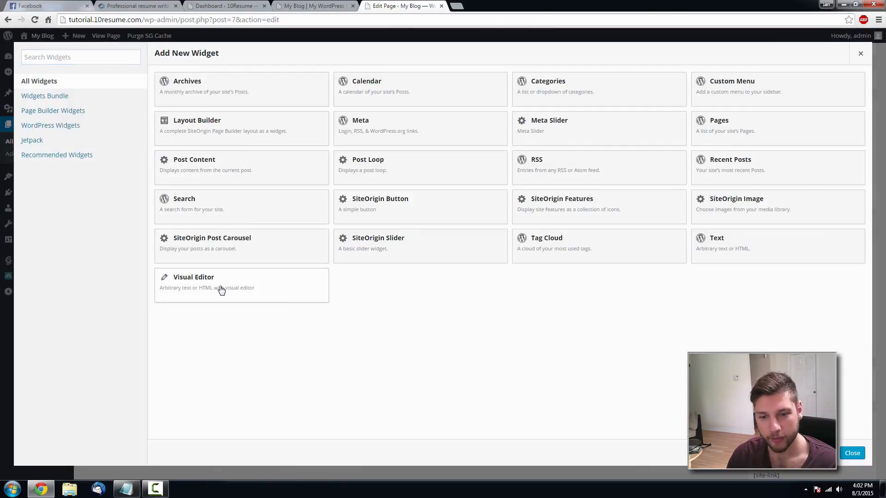
pyautogui.click(219, 289)
pyautogui.click(183, 194)
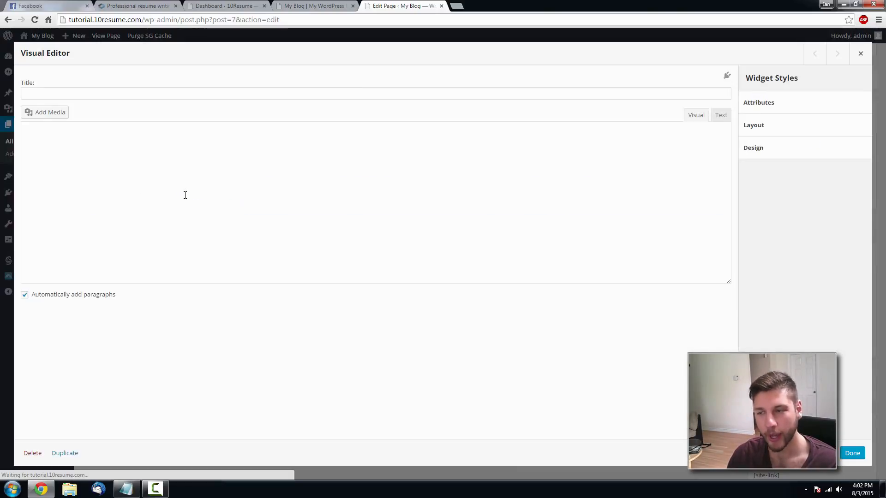
# - In the Text tab, wrap 'COVER LETTERS' in a product-title span and apply the edit
pyautogui.click(723, 118)
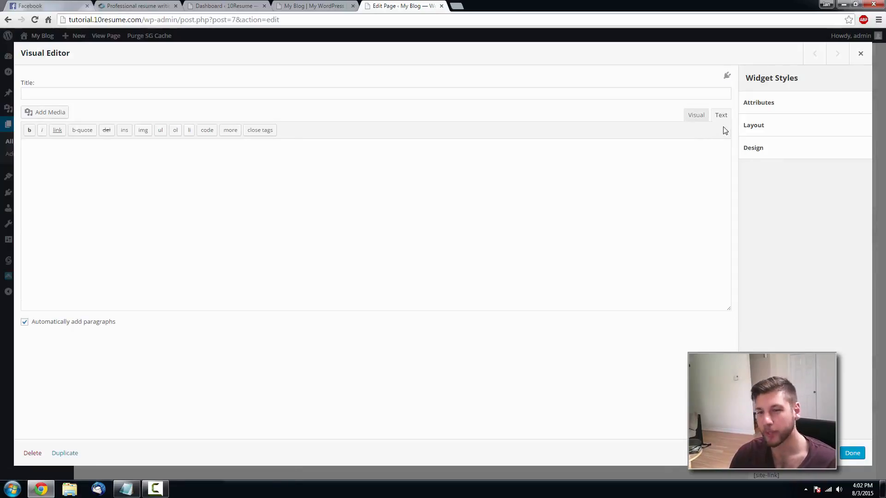
pyautogui.click(692, 118)
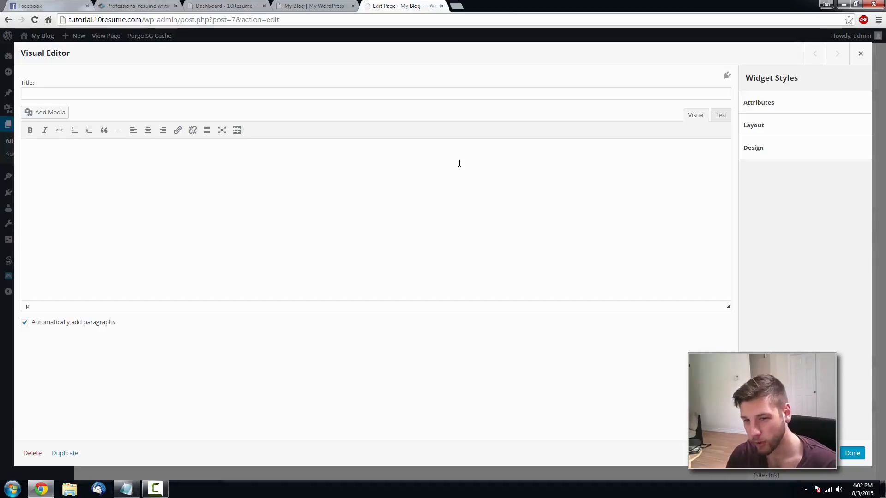
pyautogui.click(723, 118)
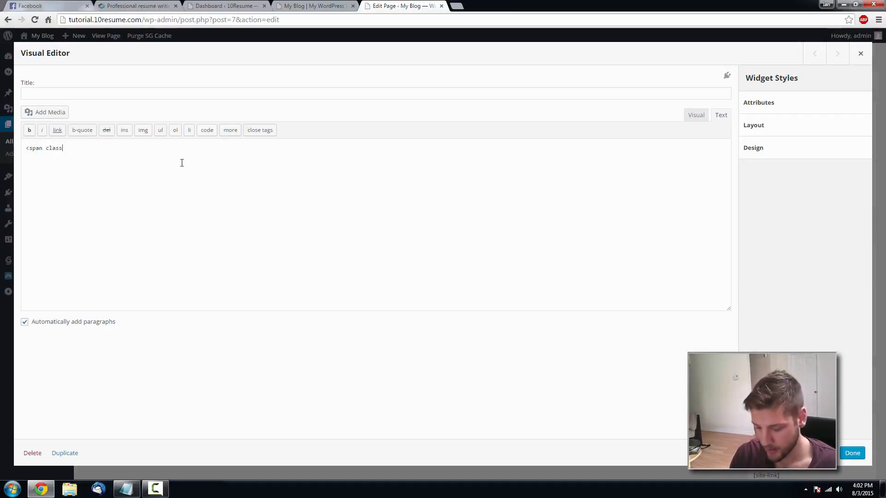
pyautogui.write('s="product-title">')
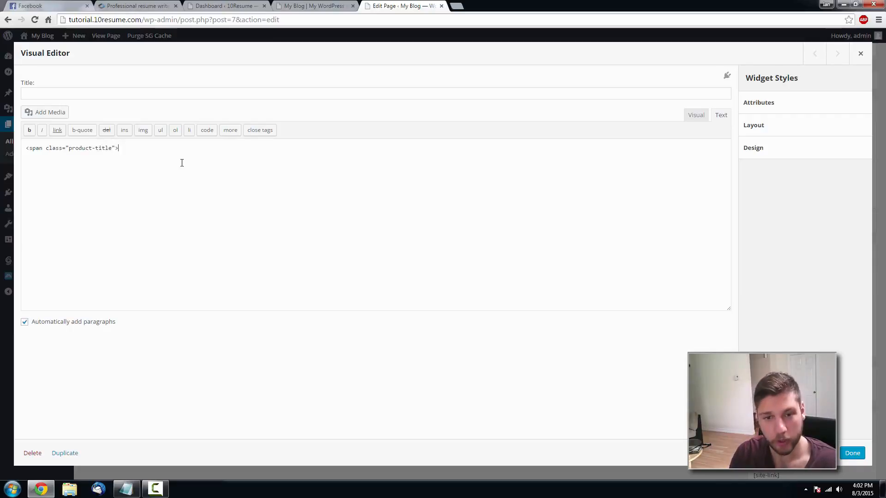
pyautogui.write('COVE')
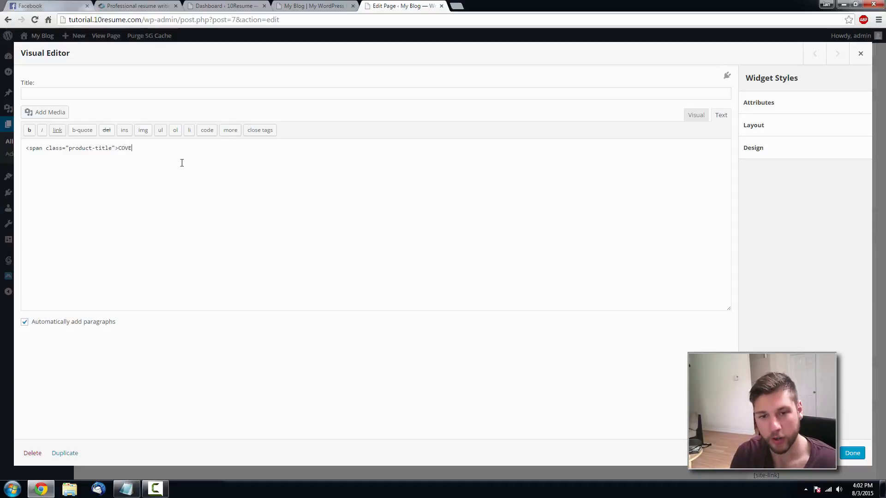
pyautogui.write('R LETTERS')
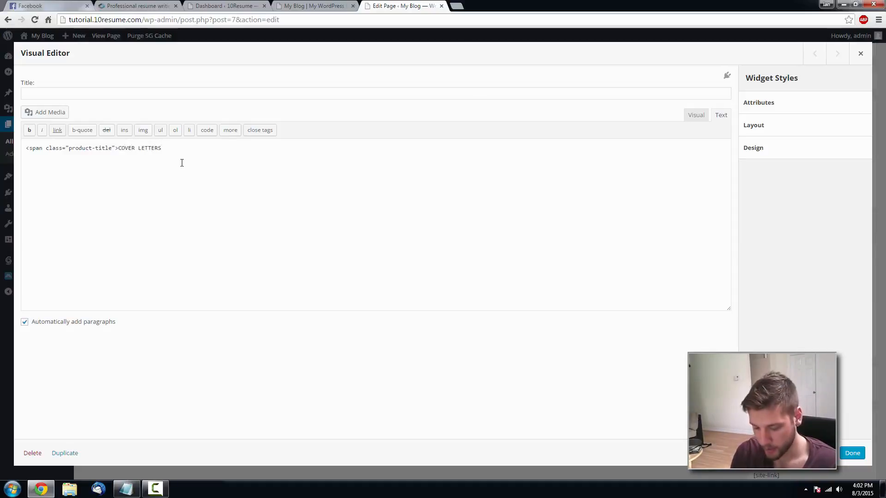
pyautogui.write('</span>')
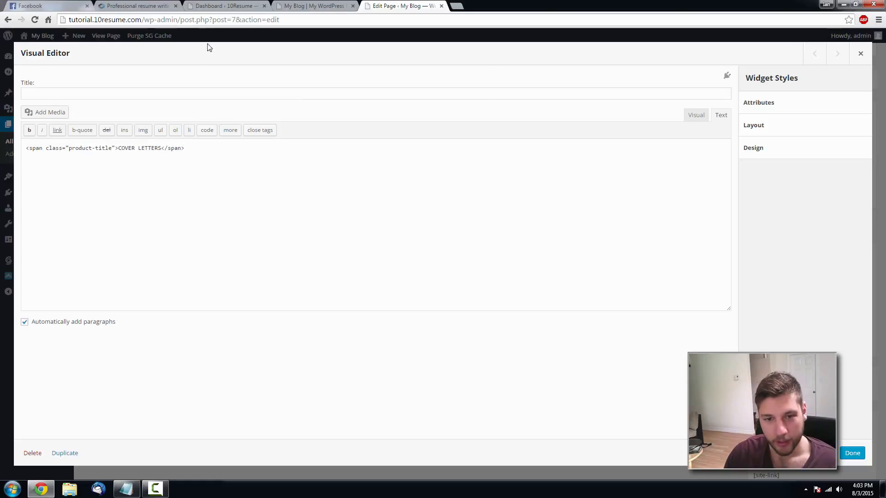
pyautogui.click(853, 453)
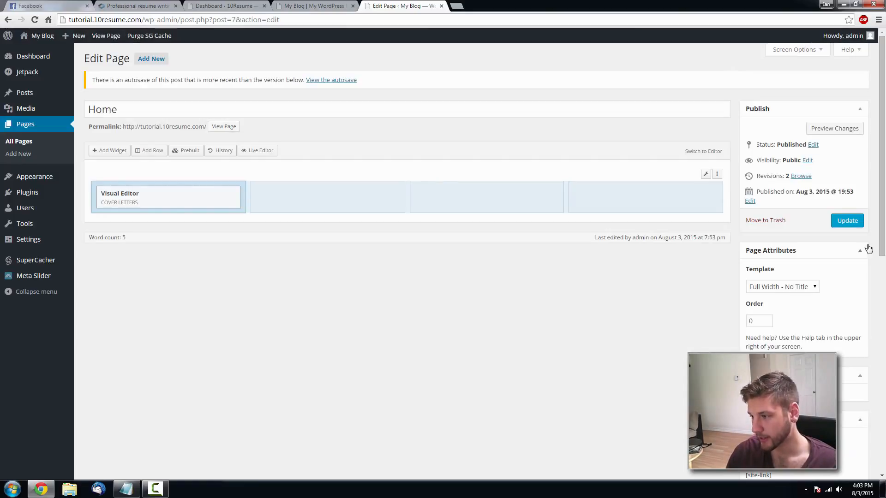
pyautogui.click(847, 220)
pyautogui.click(299, 5)
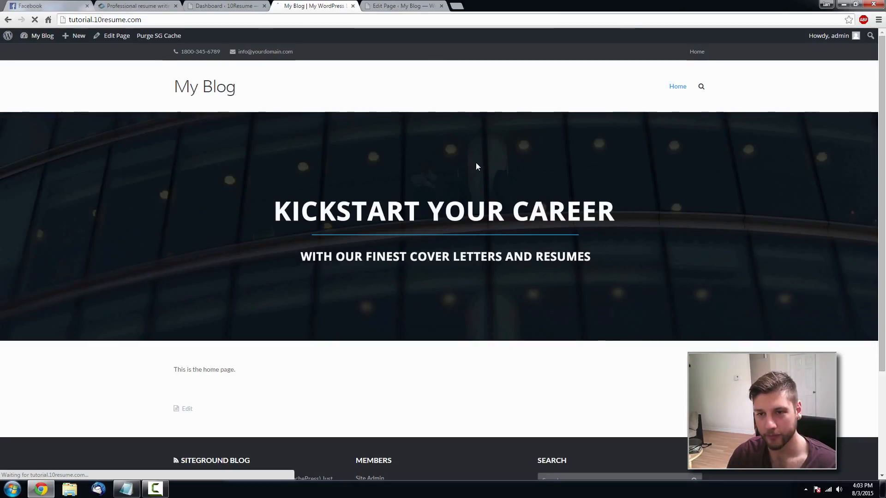
pyautogui.scroll(-3, 477, 164)
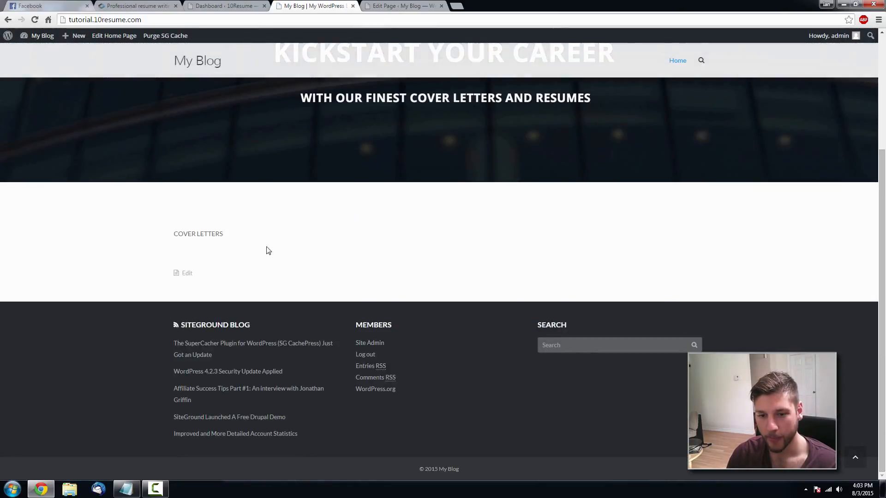
pyautogui.click(400, 5)
pyautogui.moveTo(180, 196)
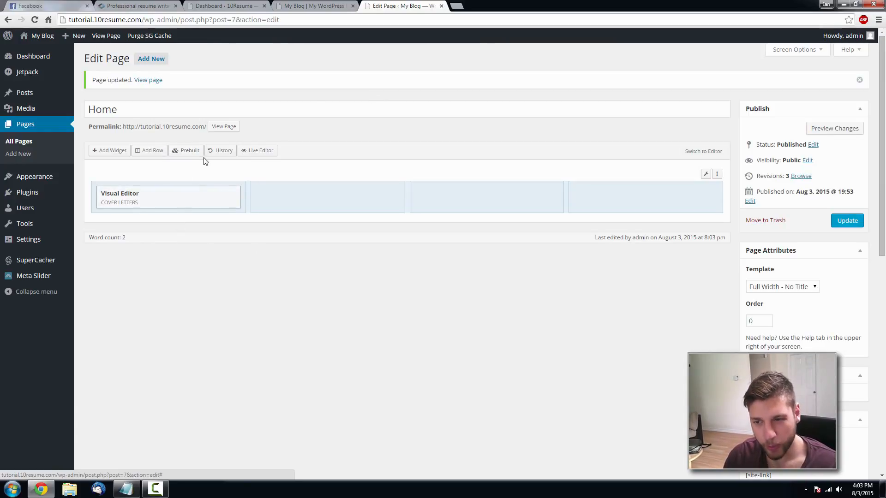
pyautogui.click(149, 4)
pyautogui.scroll(-3, 210, 220)
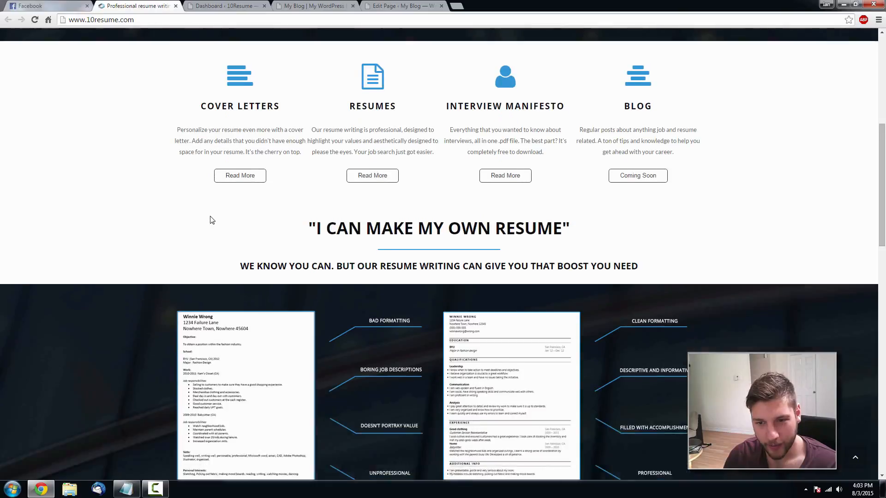
pyautogui.scroll(3, 210, 220)
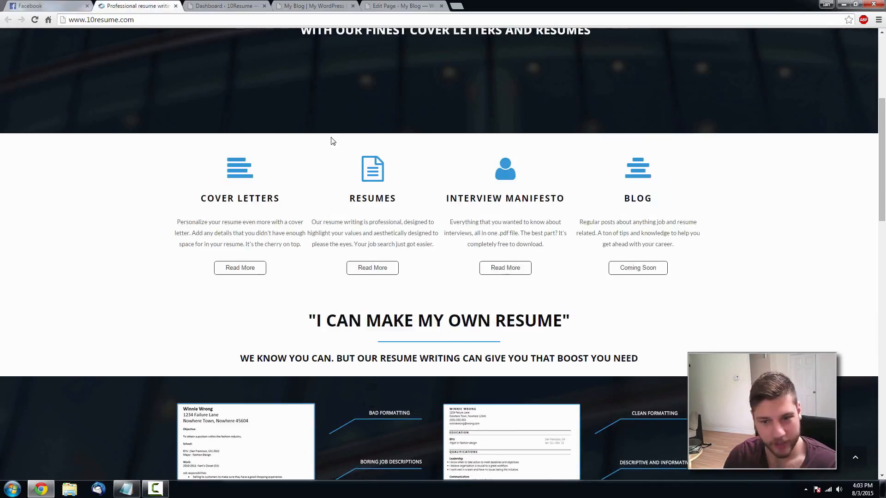
pyautogui.click(409, 6)
pyautogui.click(150, 7)
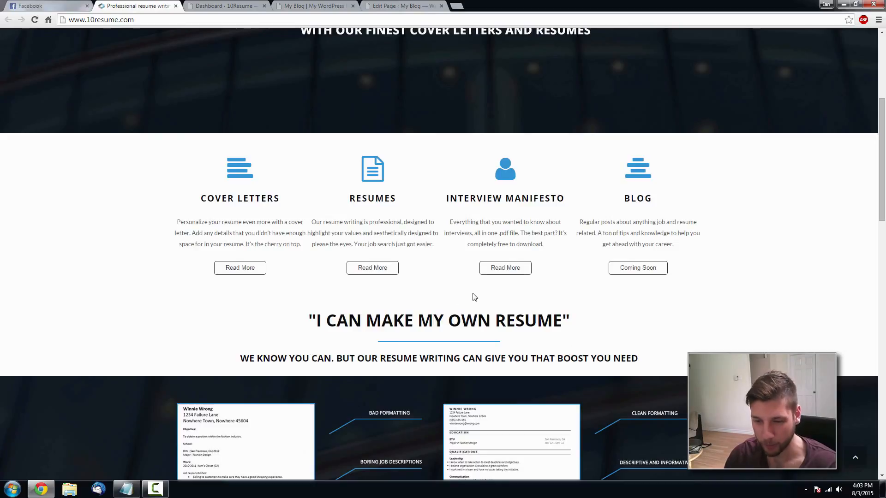
pyautogui.click(408, 6)
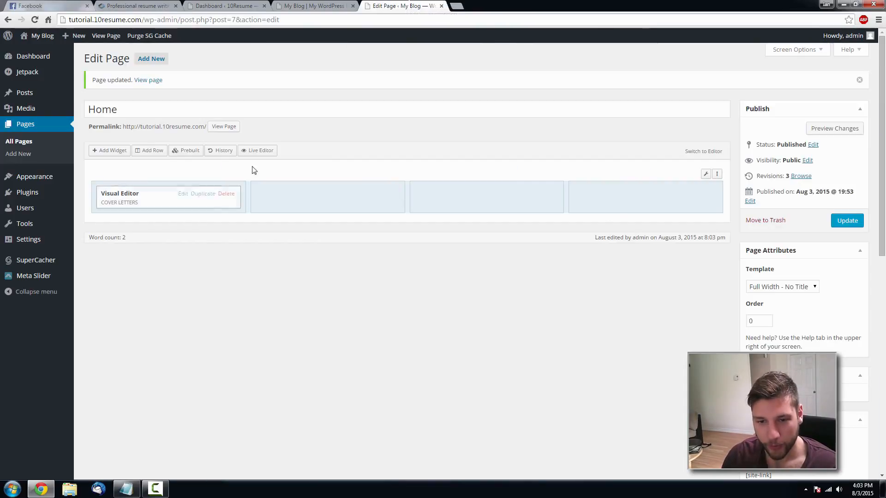
# - Paste the reference site's Cover Letters description into the product-desc span and update the page
pyautogui.click(184, 198)
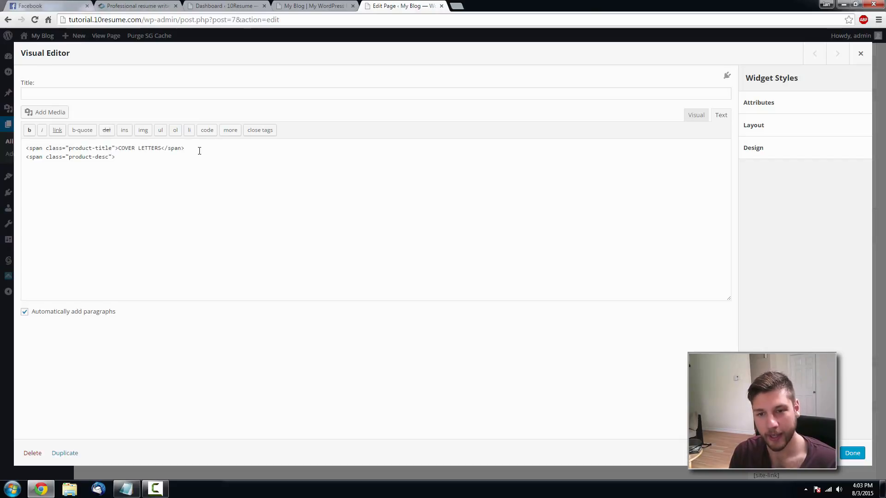
pyautogui.click(115, 7)
pyautogui.moveTo(303, 247); pyautogui.dragTo(178, 225)
pyautogui.hotkey('ctrl', 'c')
pyautogui.click(401, 5)
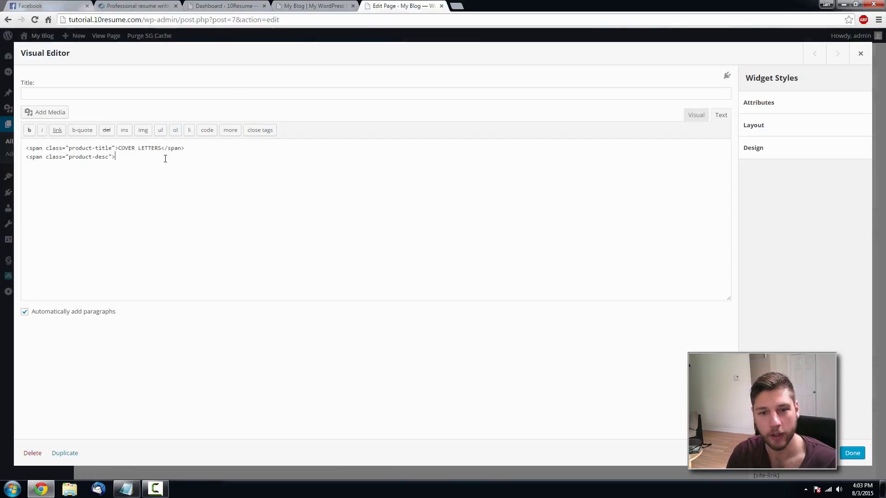
pyautogui.hotkey('ctrl', 'v')
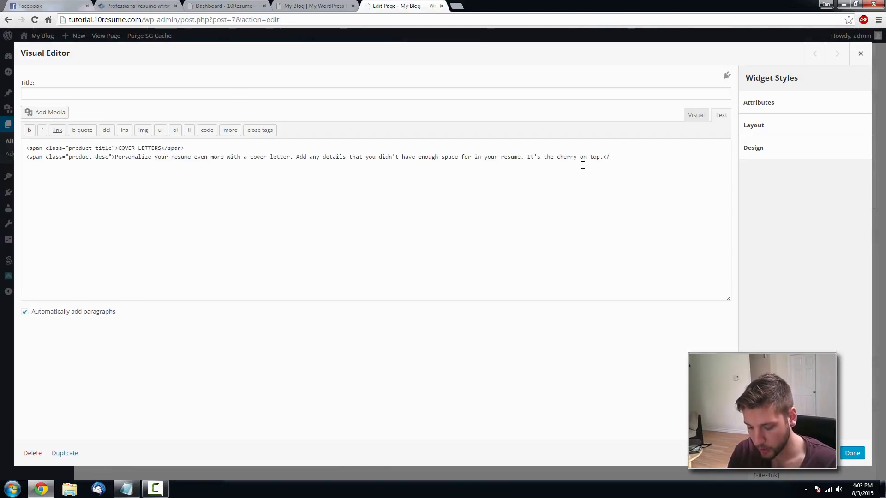
pyautogui.write('>')
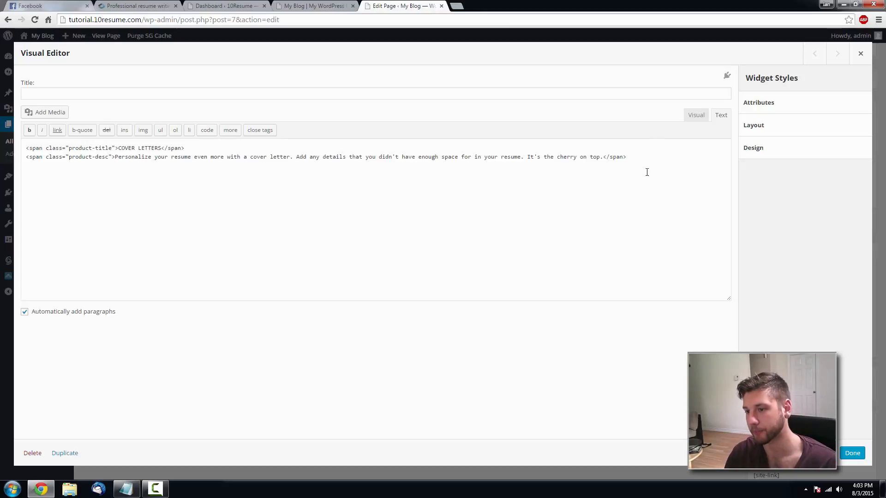
pyautogui.click(862, 454)
pyautogui.click(844, 221)
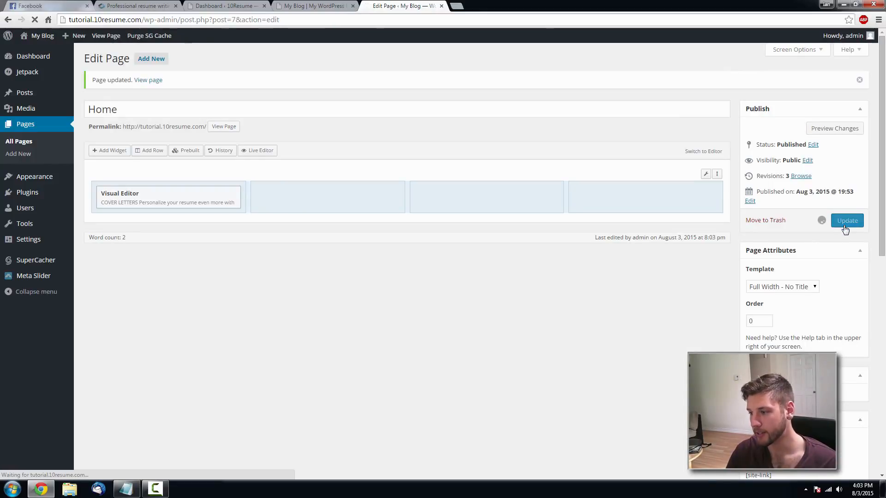
# - Reload the live home page to confirm COVER LETTERS and its description appear
pyautogui.click(312, 6)
pyautogui.press('F5')
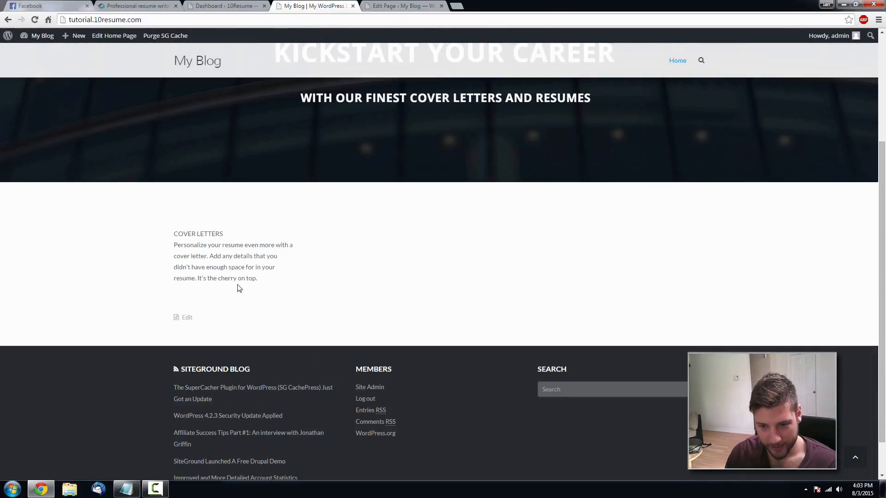
pyautogui.moveTo(226, 236); pyautogui.dragTo(178, 234)
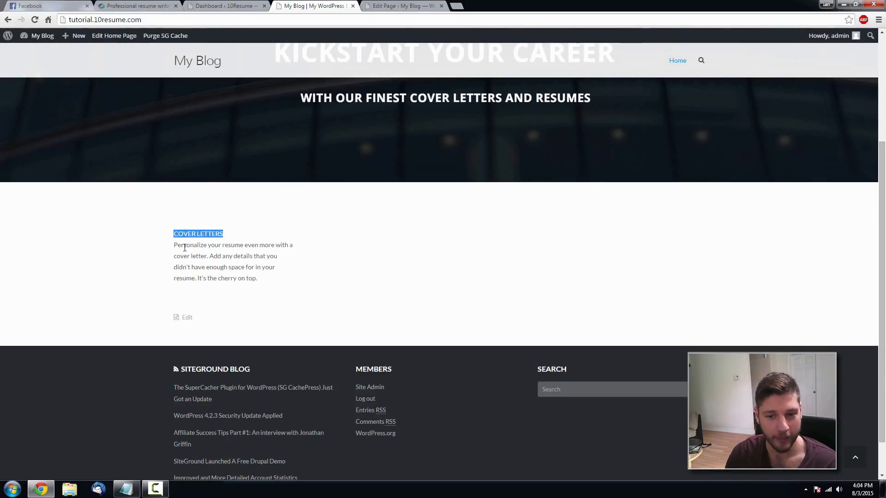
pyautogui.click(397, 5)
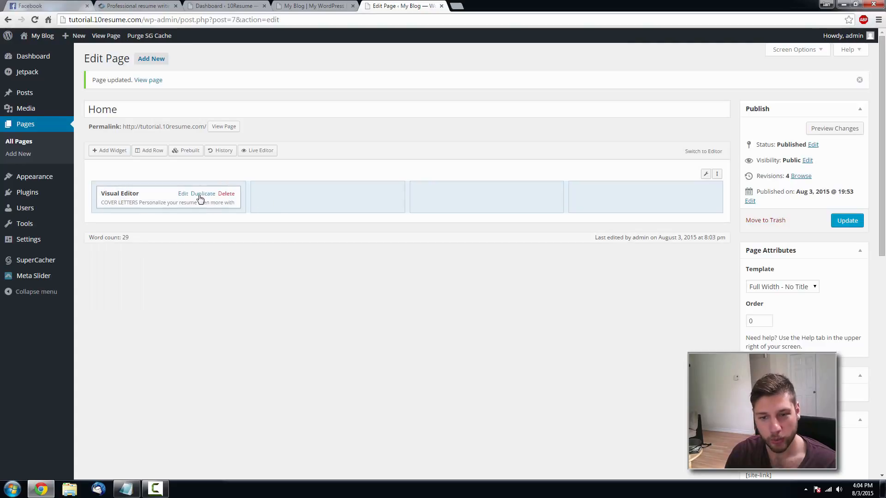
# - Center all the text in the first column's widget and check the centering in the HTML source
pyautogui.click(182, 194)
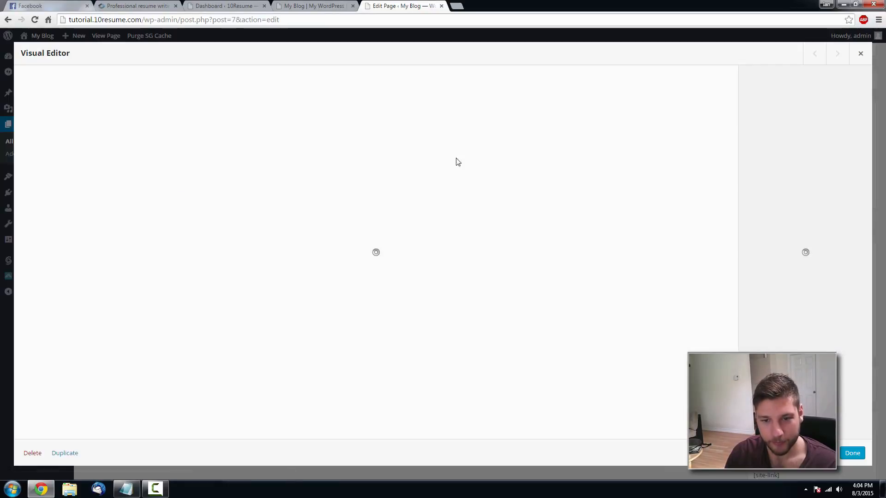
pyautogui.click(713, 115)
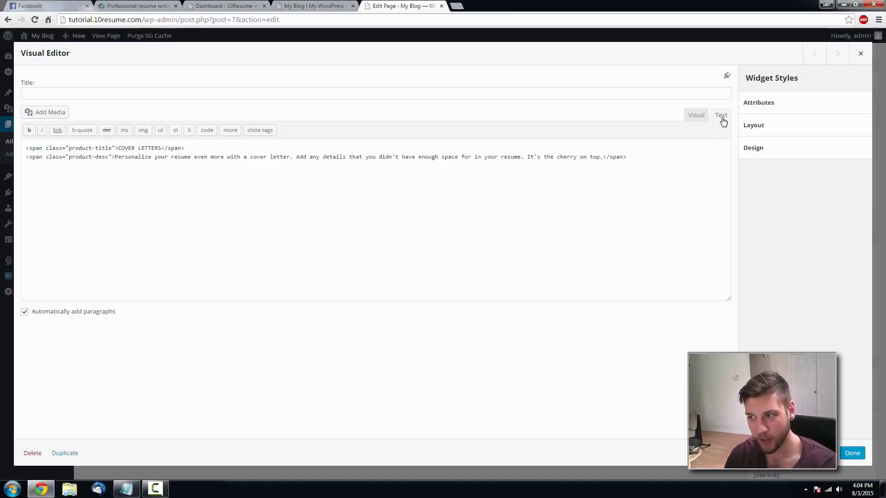
pyautogui.click(703, 118)
pyautogui.moveTo(534, 164); pyautogui.dragTo(26, 153)
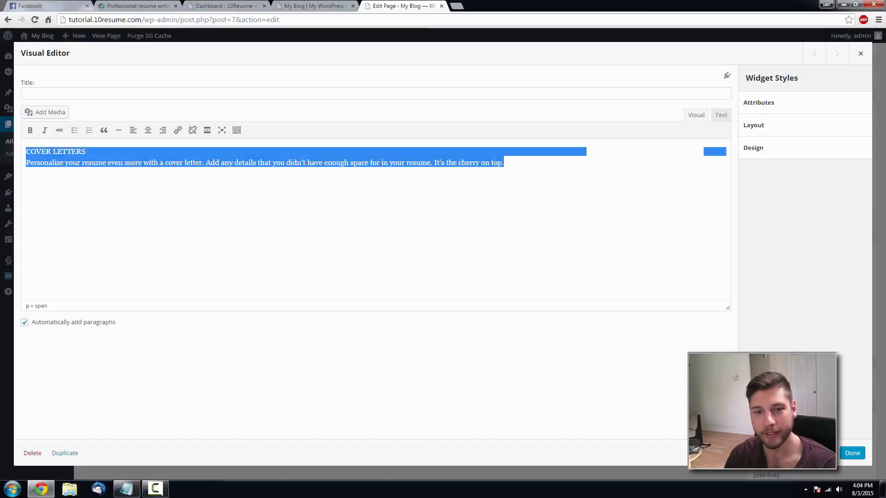
pyautogui.click(147, 131)
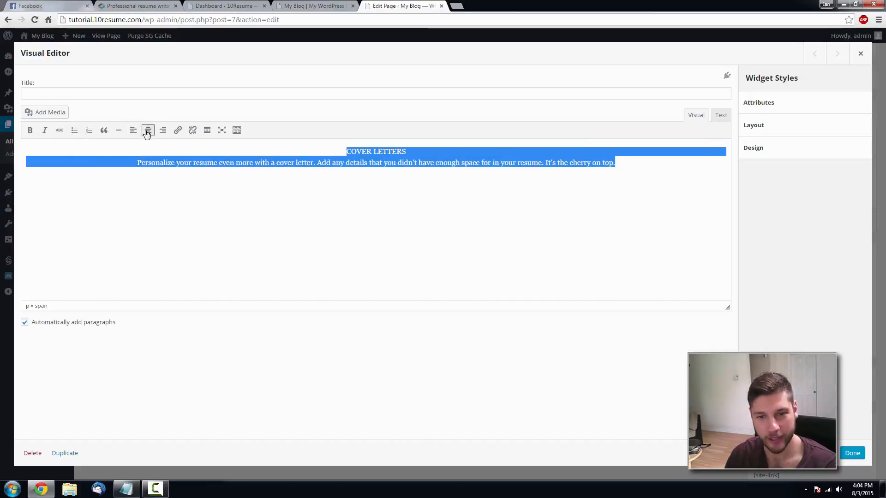
pyautogui.click(722, 116)
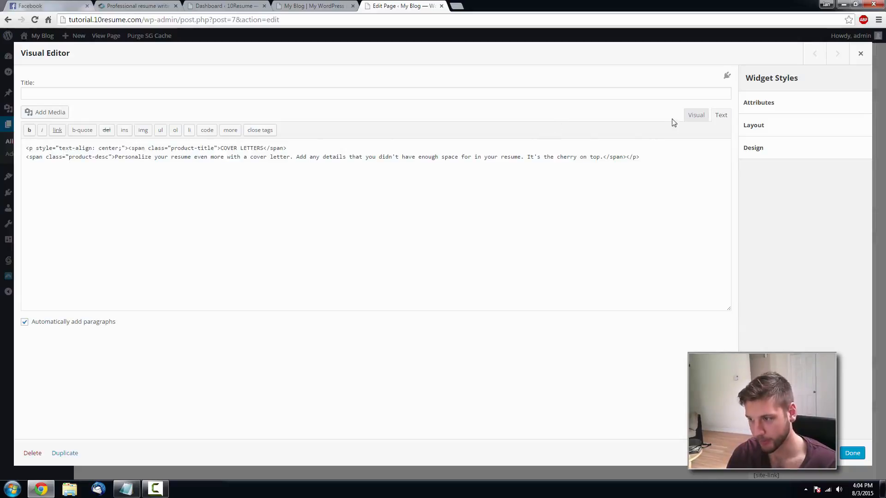
pyautogui.click(696, 115)
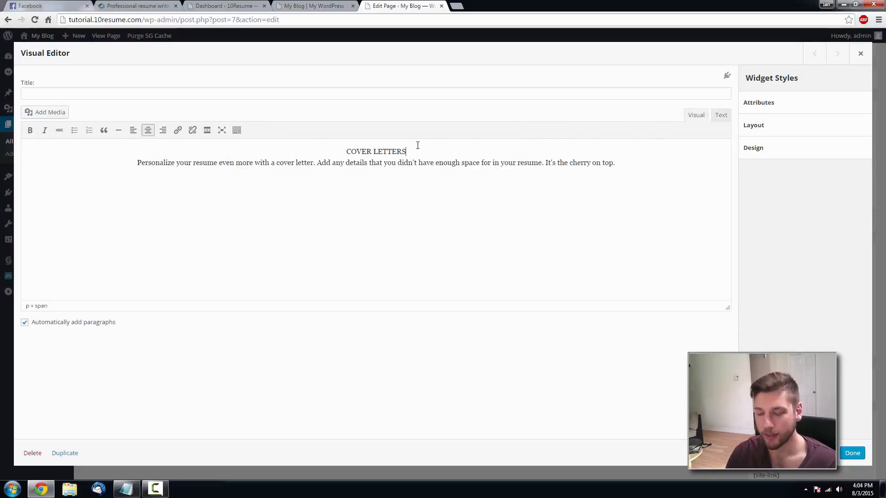
# - Add a blank line below COVER LETTERS, save the page, and view the live site
pyautogui.press('Return')
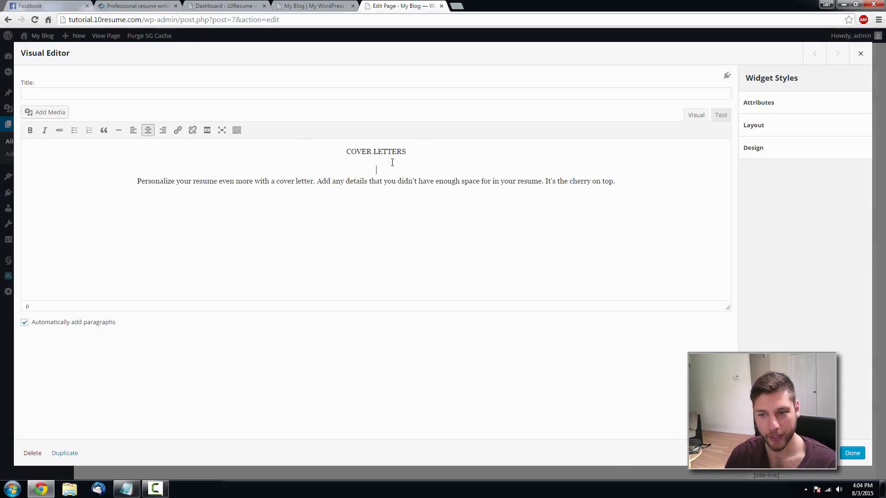
pyautogui.click(857, 455)
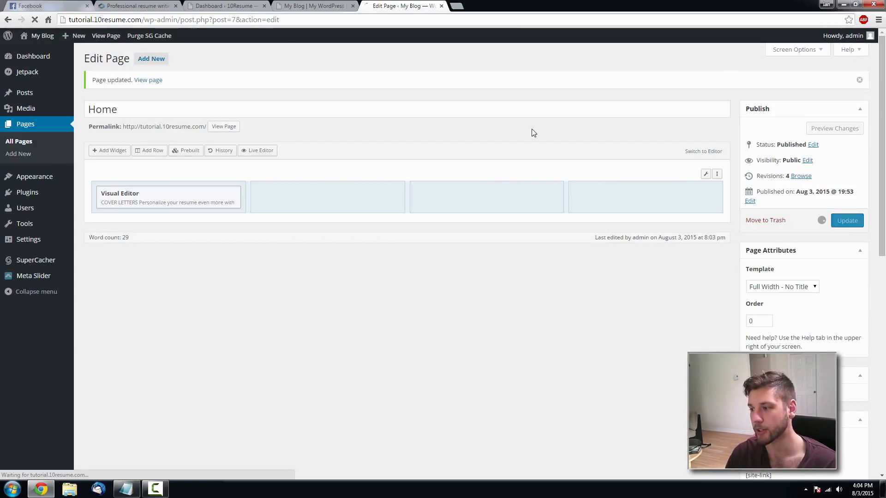
pyautogui.click(302, 5)
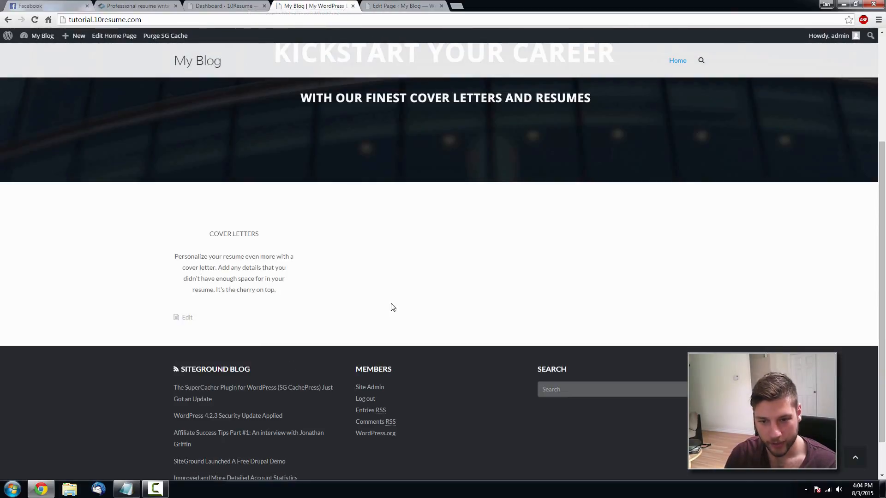
# - Compare the reference site's layout with the WordPress Edit Page tab
pyautogui.click(147, 5)
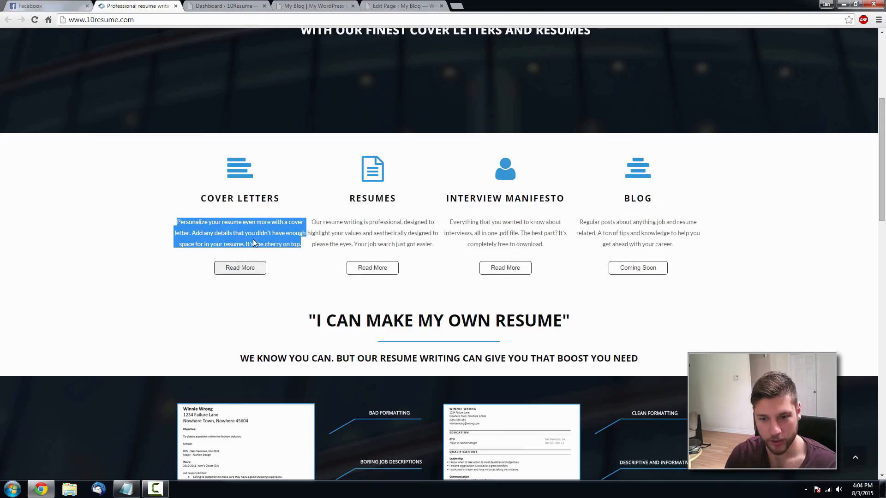
pyautogui.click(209, 241)
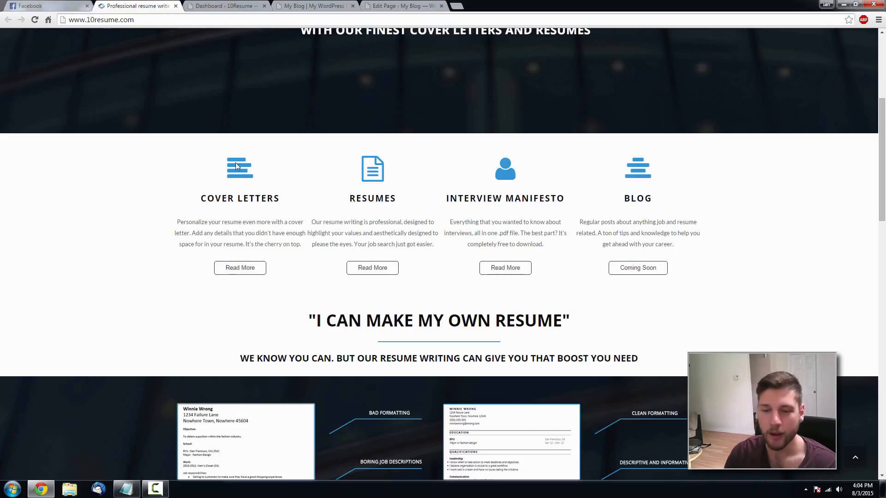
pyautogui.click(398, 6)
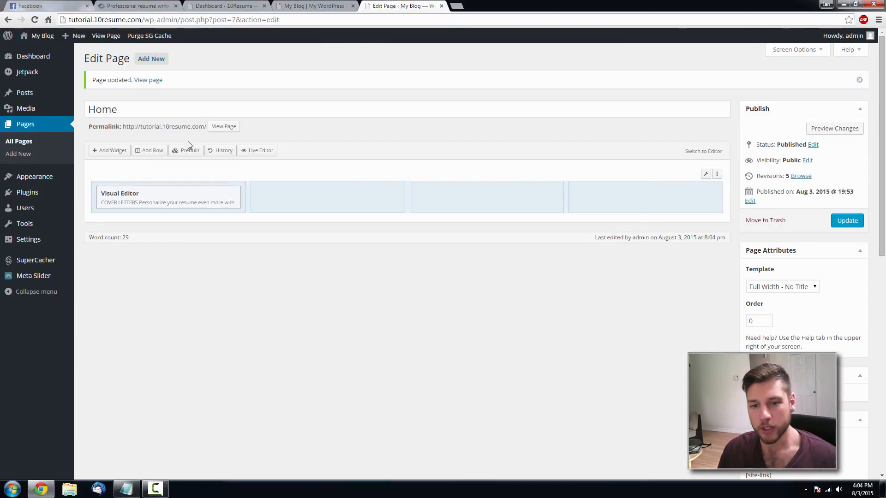
# - Copy the Font Awesome icons web address from the Plugins Needed.txt notes
pyautogui.click(126, 489)
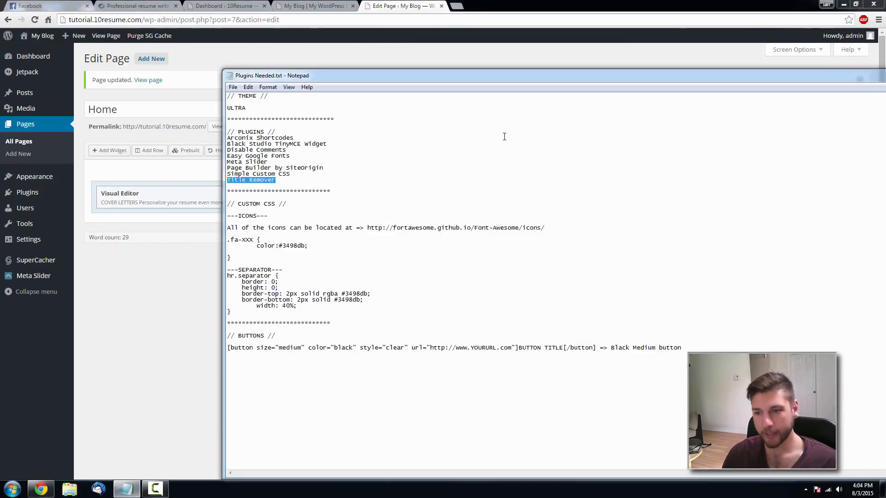
pyautogui.moveTo(546, 226); pyautogui.dragTo(374, 229)
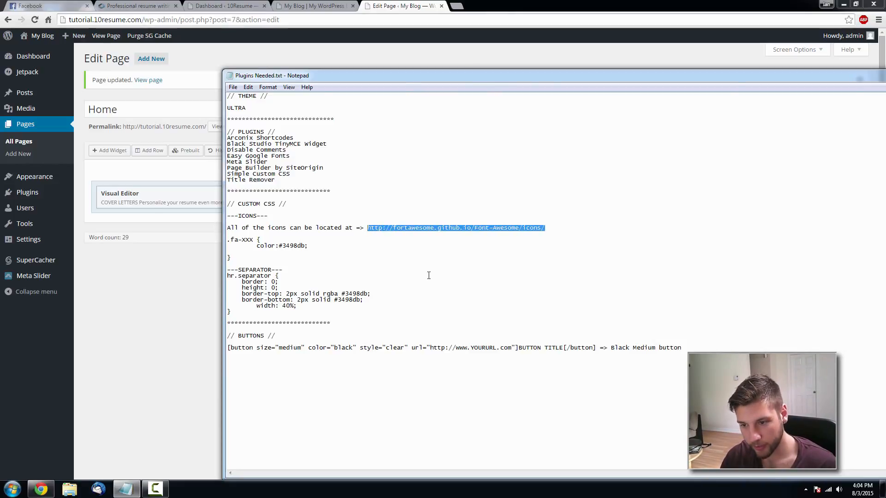
pyautogui.hotkey('ctrl', 'c')
pyautogui.click(146, 366)
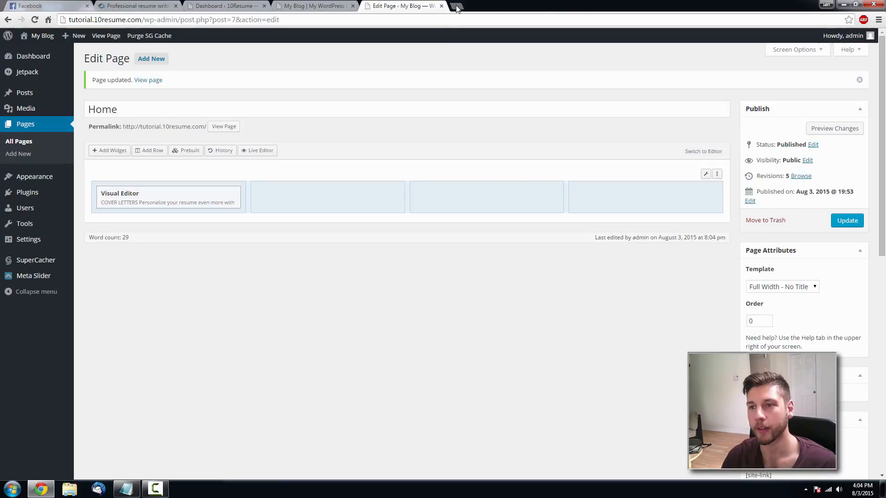
# - Load the Font Awesome icons page in a new tab and browse the icon list
pyautogui.click(456, 6)
pyautogui.hotkey('ctrl', 'v')
pyautogui.press('Return')
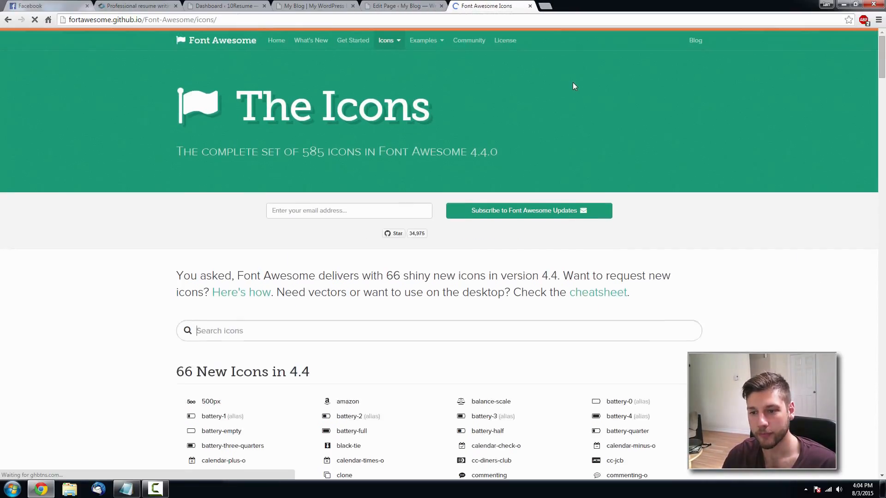
pyautogui.scroll(-5, 568, 134)
pyautogui.scroll(-5, 277, 169)
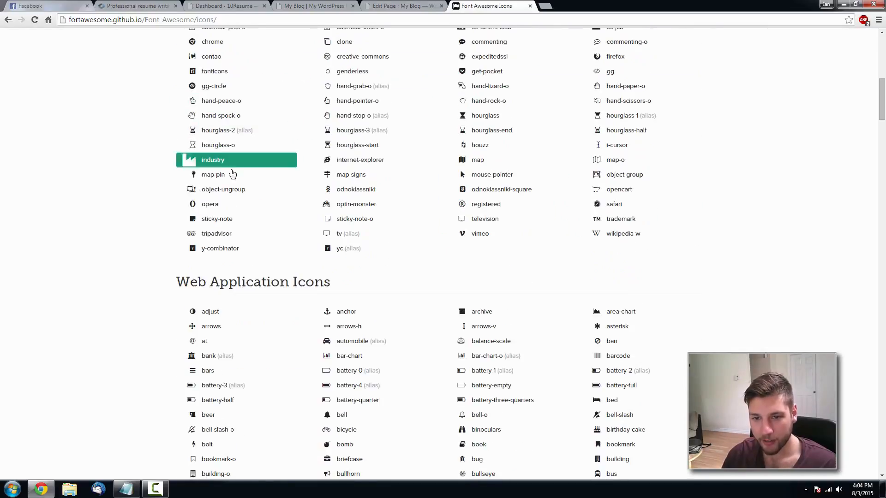
pyautogui.scroll(4, 738, 240)
pyautogui.scroll(-7, 547, 299)
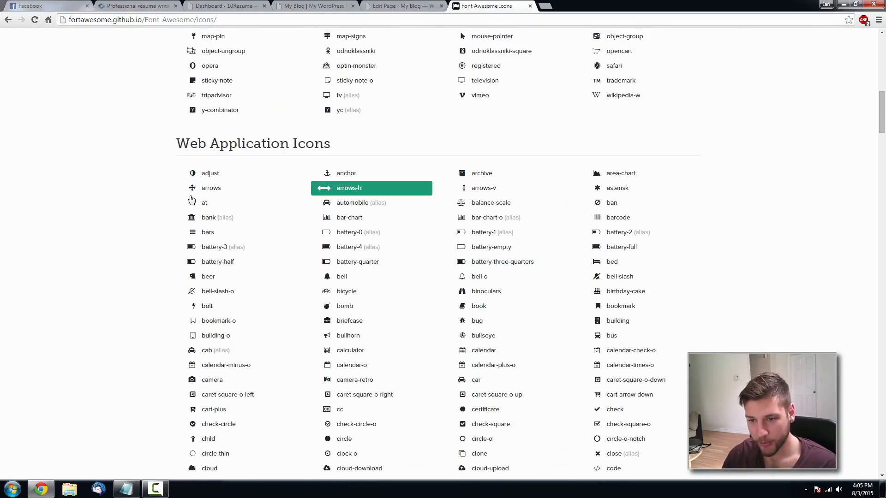
pyautogui.scroll(-5, 551, 268)
pyautogui.scroll(-6, 205, 277)
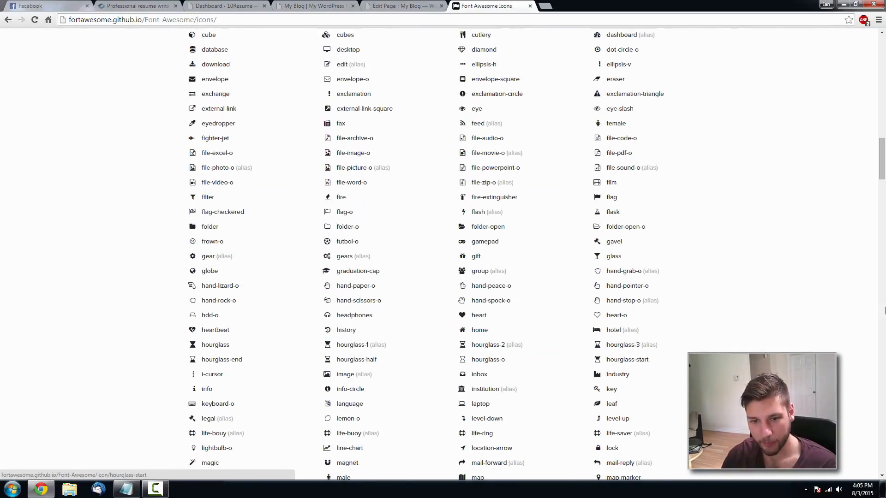
pyautogui.scroll(-18, 189, 329)
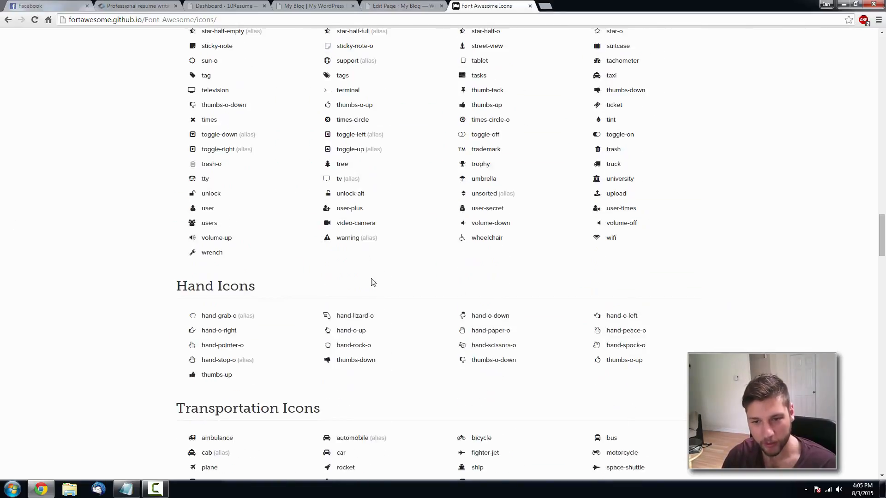
pyautogui.scroll(8, 371, 281)
pyautogui.scroll(20, 386, 265)
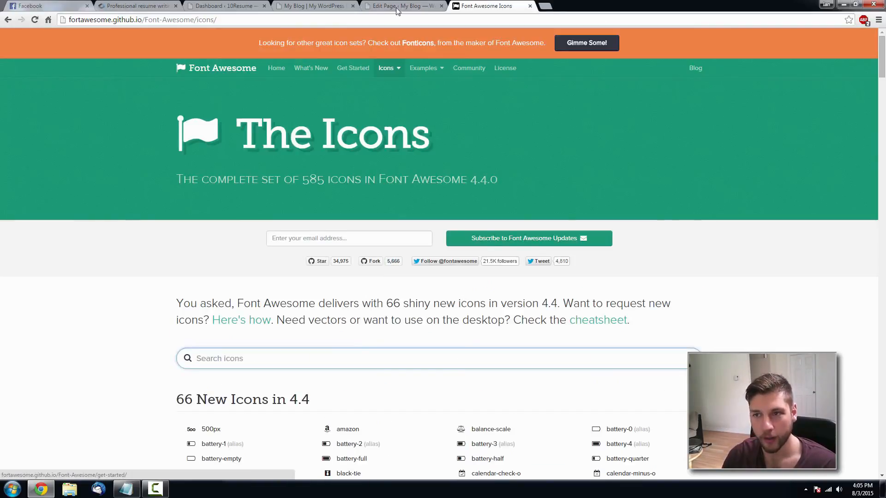
# - Search the icons for 'align-left' and compare it with the reference COVER LETTERS icon
pyautogui.click(429, 5)
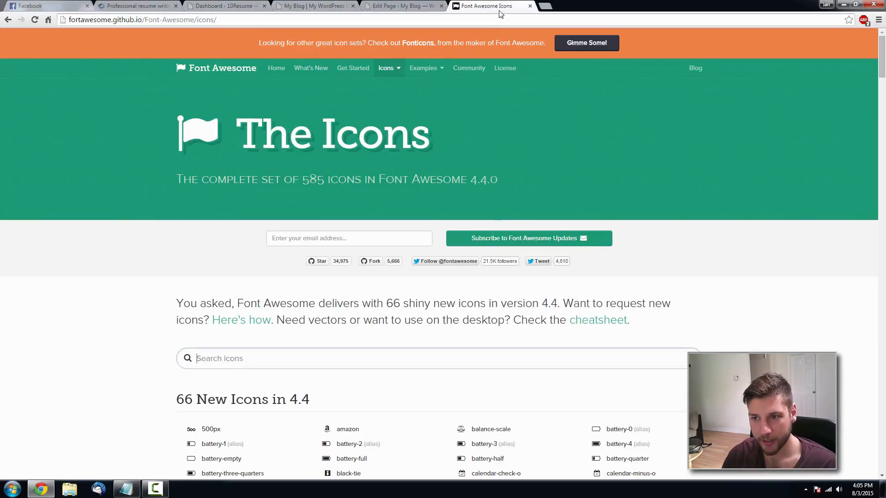
pyautogui.click(487, 6)
pyautogui.write('align')
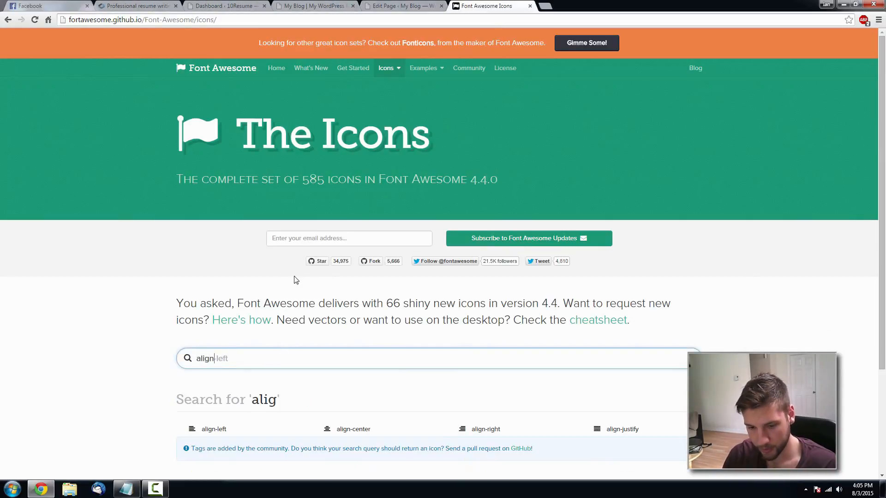
pyautogui.write('-left')
pyautogui.scroll(-2, 302, 286)
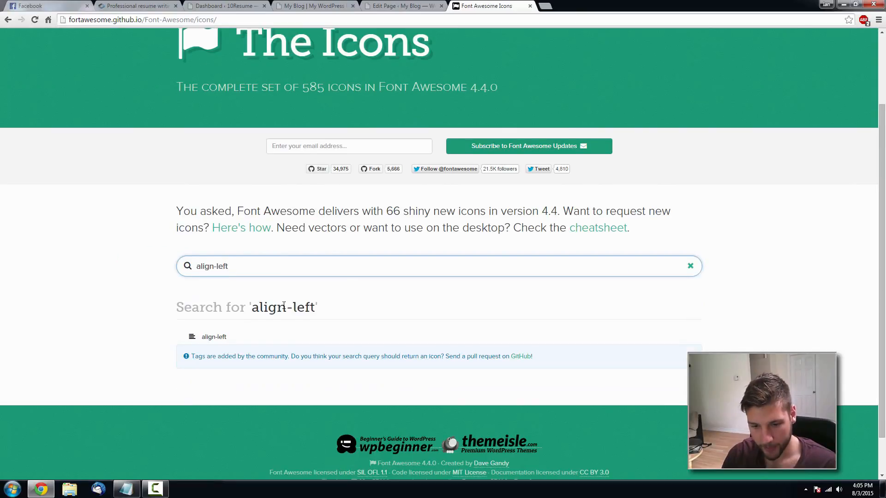
pyautogui.click(134, 5)
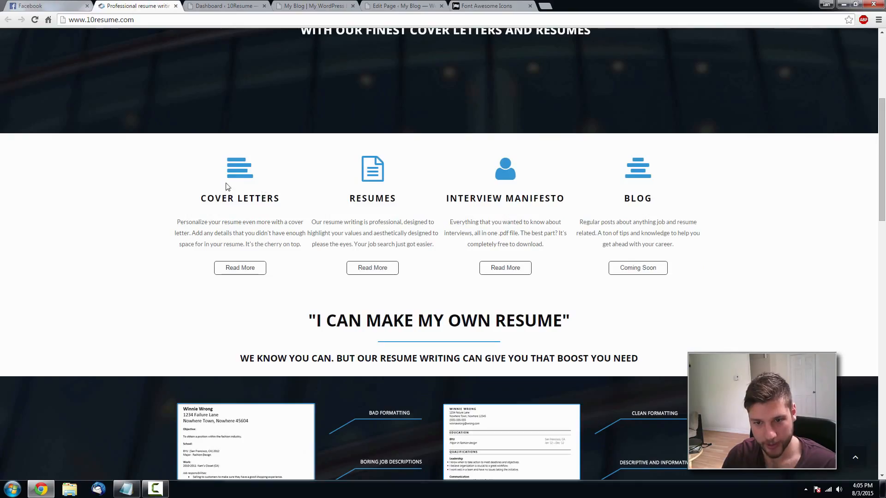
pyautogui.click(487, 6)
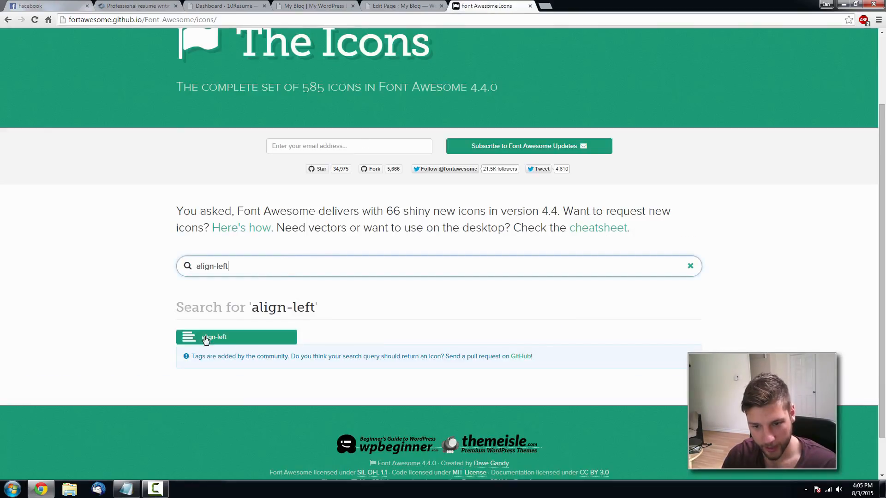
# - Compare the 10resume.com reference with the page editor, then open the 10Resume dashboard
pyautogui.click(402, 8)
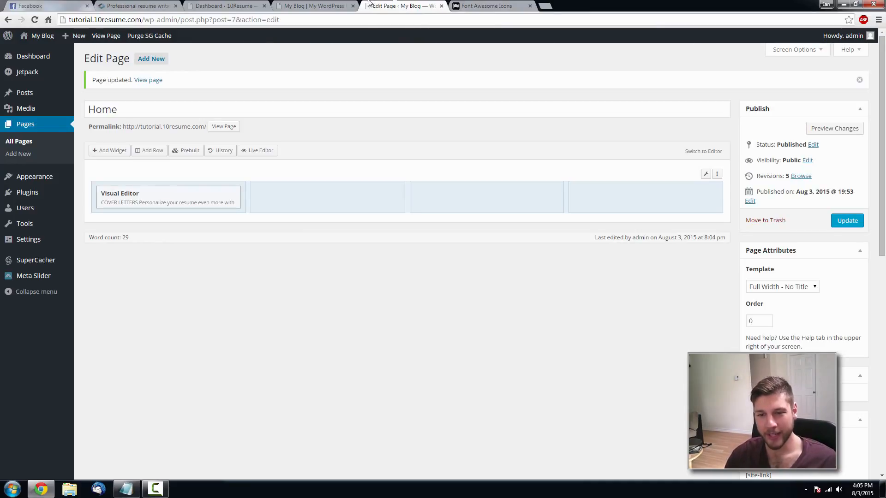
pyautogui.click(166, 5)
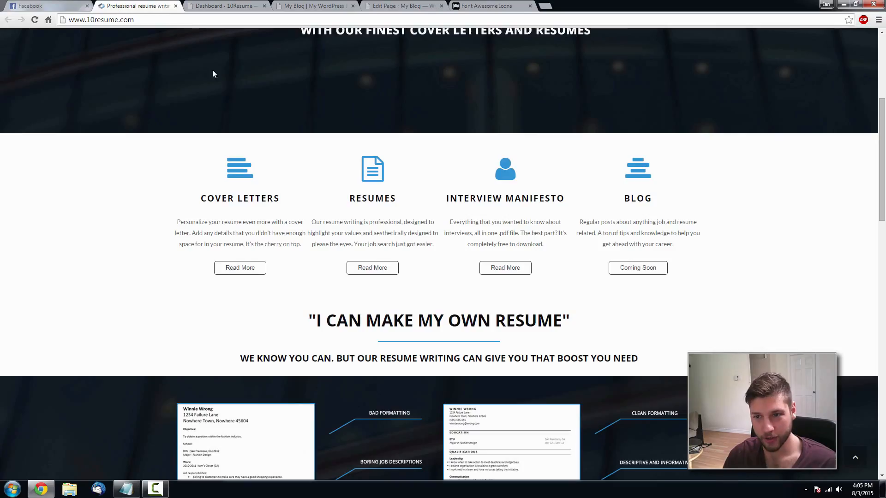
pyautogui.scroll(4, 442, 174)
pyautogui.scroll(-2, 417, 174)
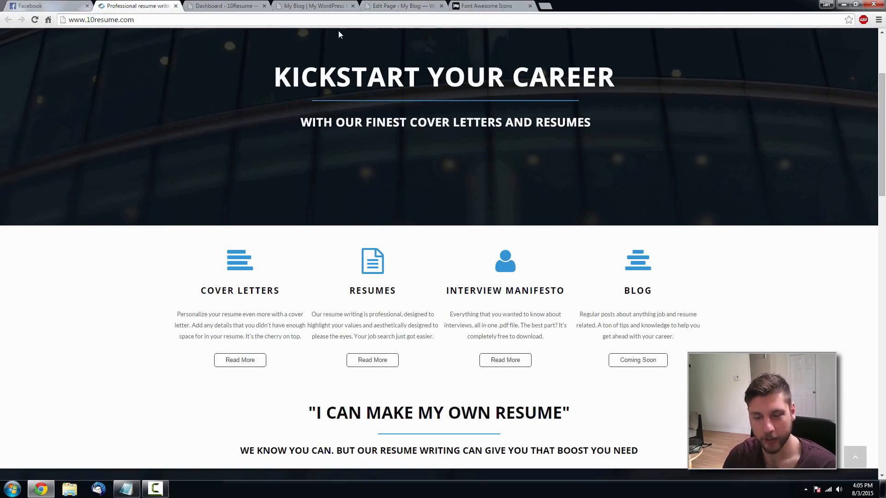
pyautogui.click(244, 7)
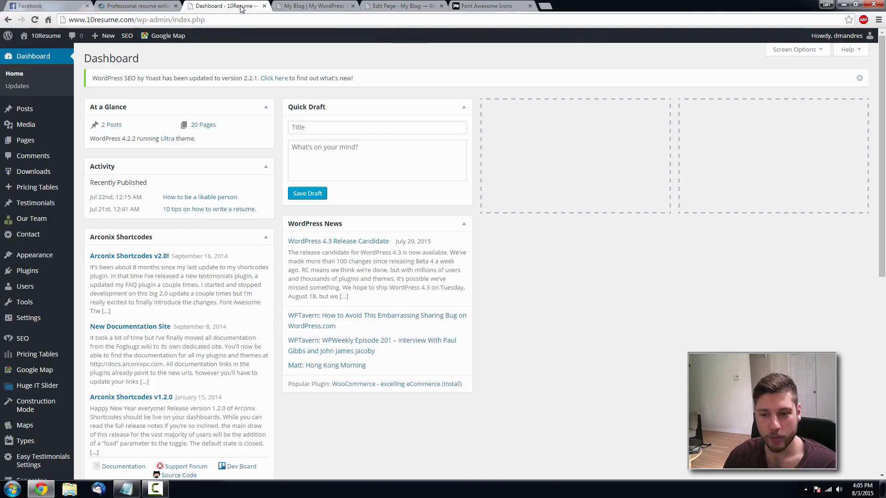
# - Compare the reference 10resume.com page with the 10Resume WordPress dashboard
pyautogui.click(141, 6)
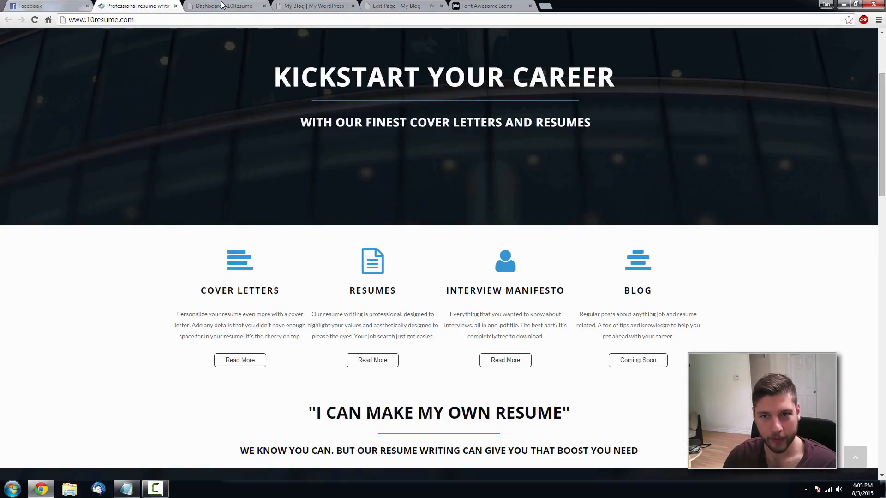
pyautogui.click(221, 5)
pyautogui.click(147, 6)
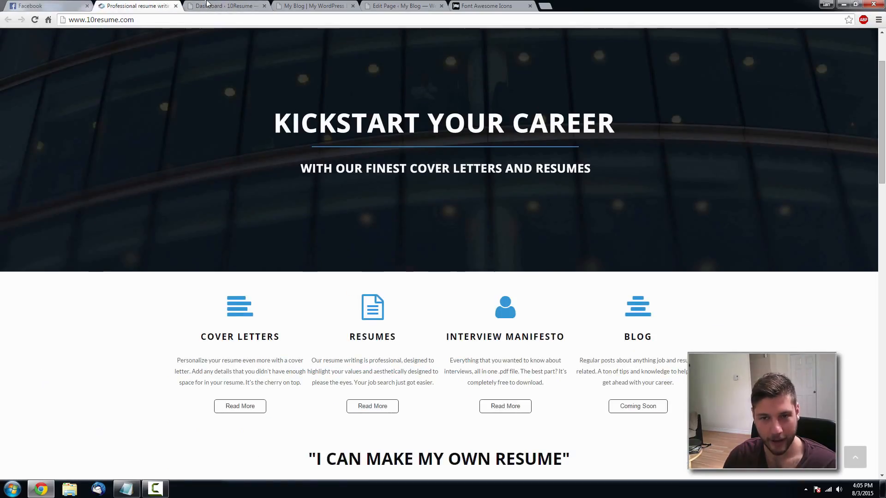
pyautogui.click(208, 5)
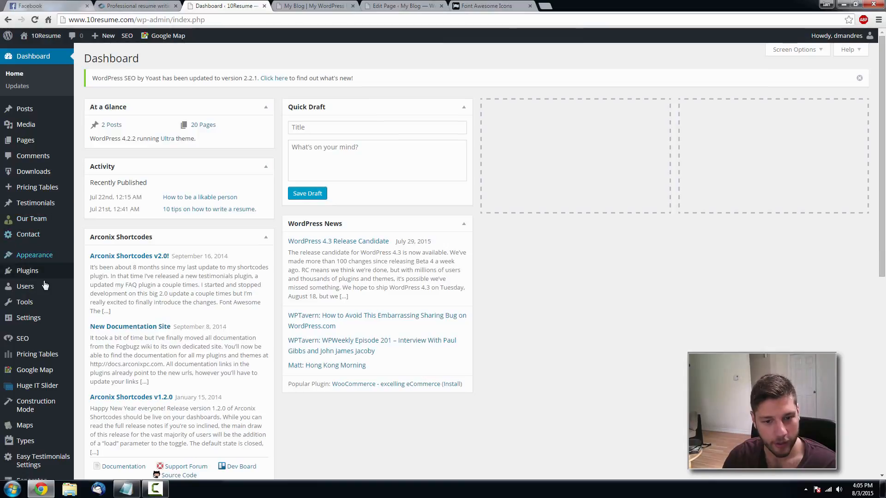
# - Go to All Pages and open the Resume Writing page for editing
pyautogui.moveTo(27, 140)
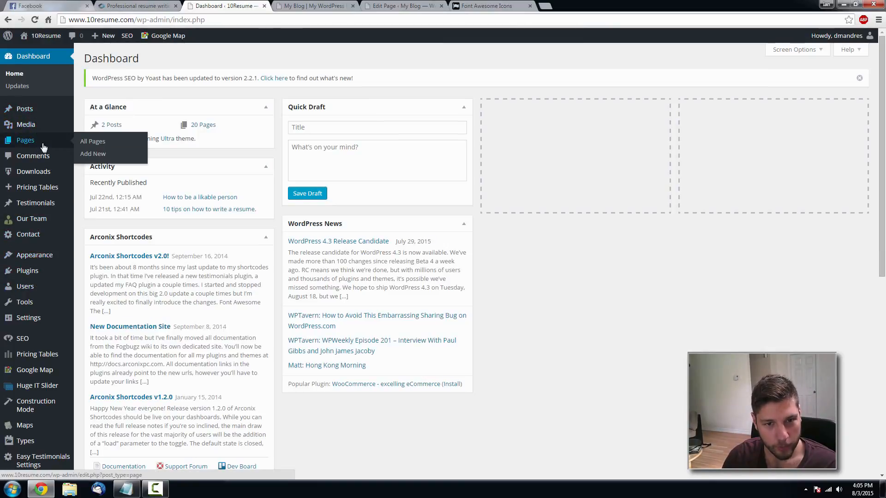
pyautogui.click(116, 143)
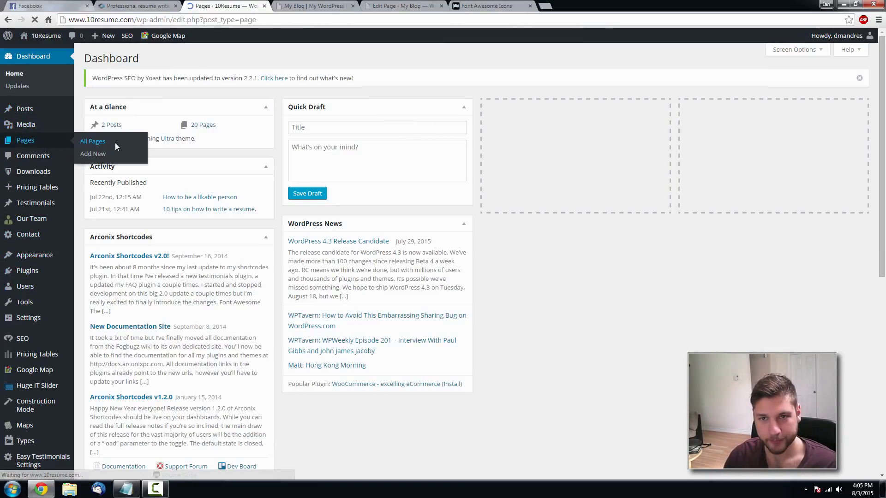
pyautogui.scroll(-10, 194, 207)
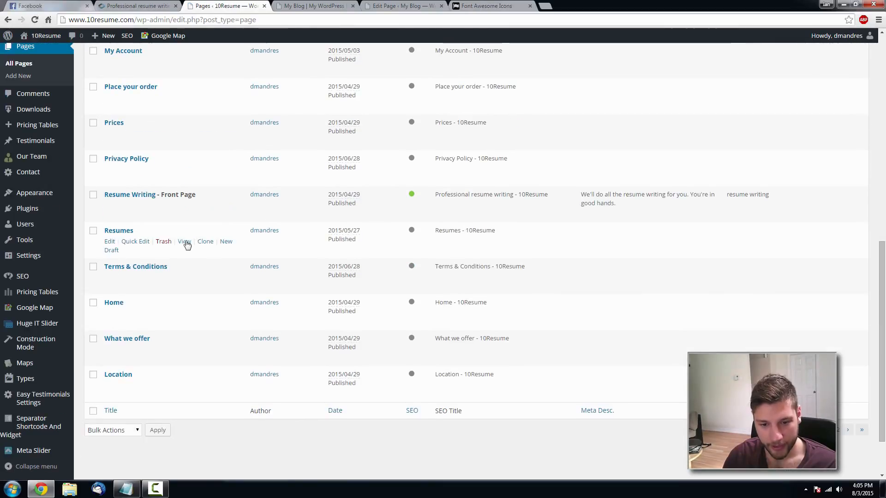
pyautogui.click(129, 196)
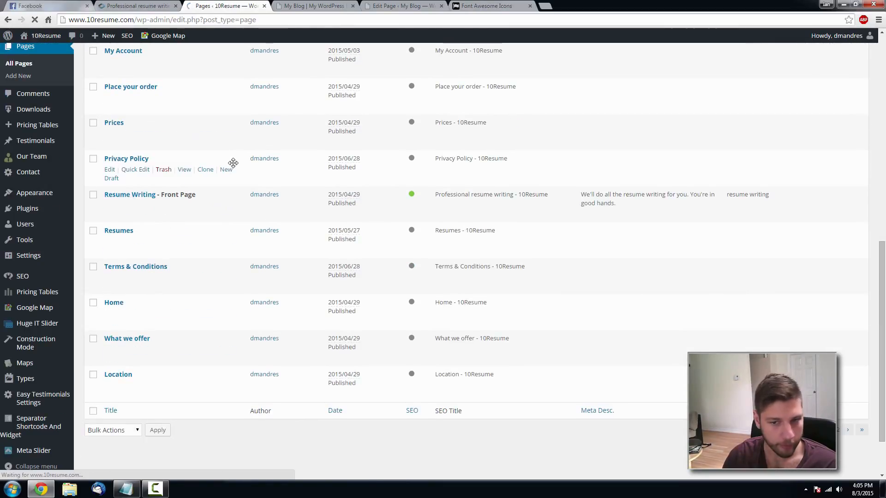
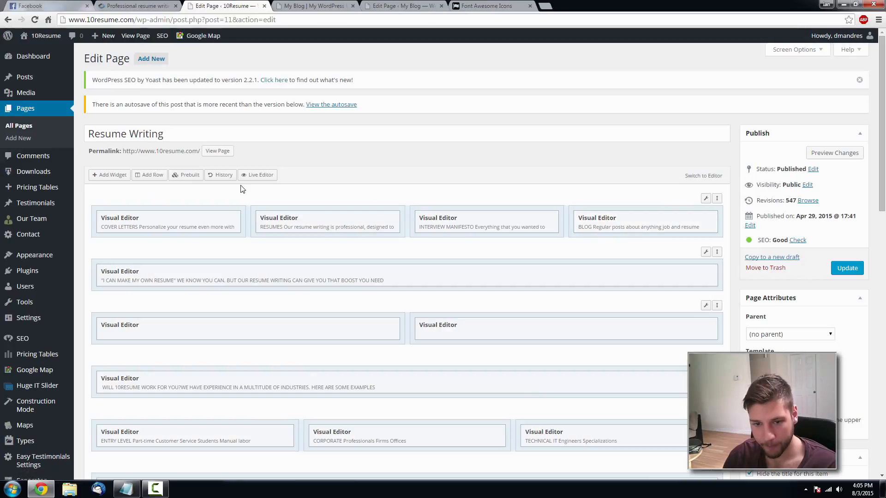
# - Copy the <i class="fa fa-align-left fa-4x"> icon markup from the reference site's Cover Letters widget
pyautogui.scroll(-3, 436, 180)
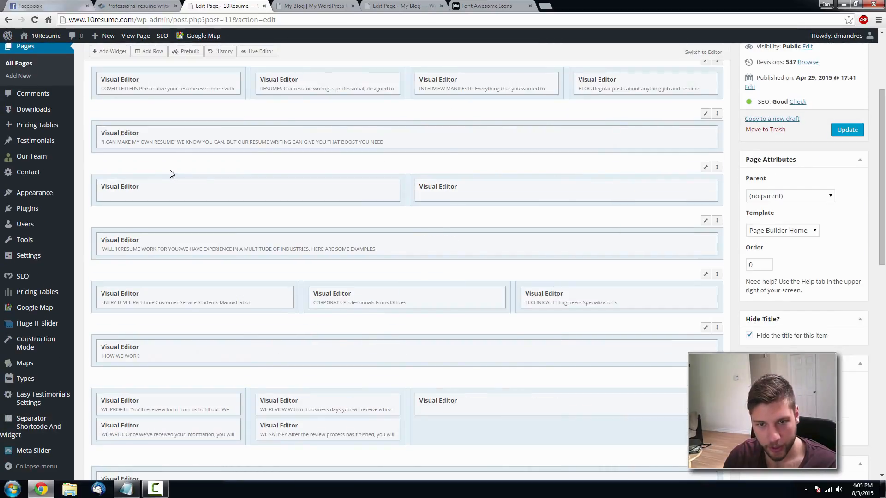
pyautogui.scroll(1, 175, 157)
pyautogui.click(186, 131)
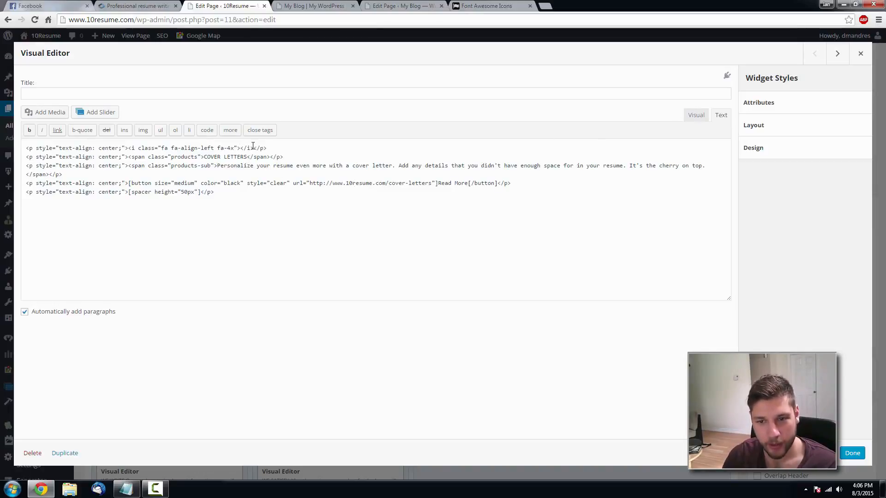
pyautogui.moveTo(253, 148); pyautogui.dragTo(129, 149)
pyautogui.hotkey('ctrl', 'c')
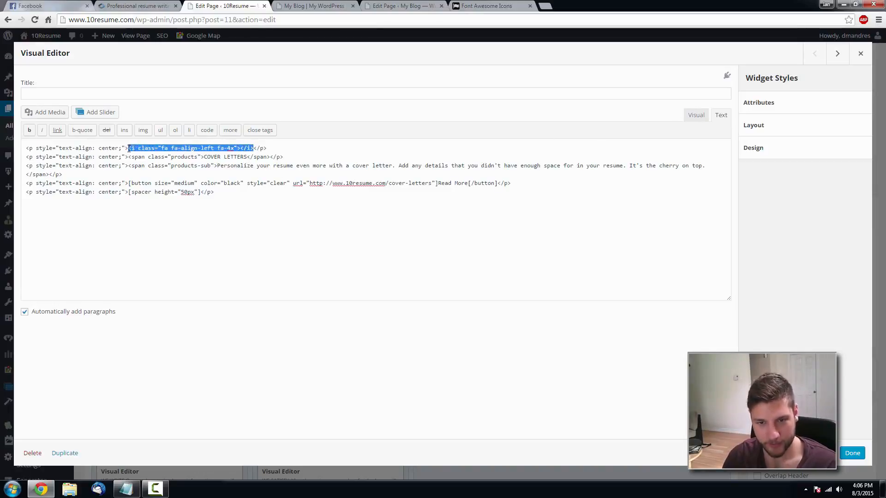
pyautogui.click(403, 7)
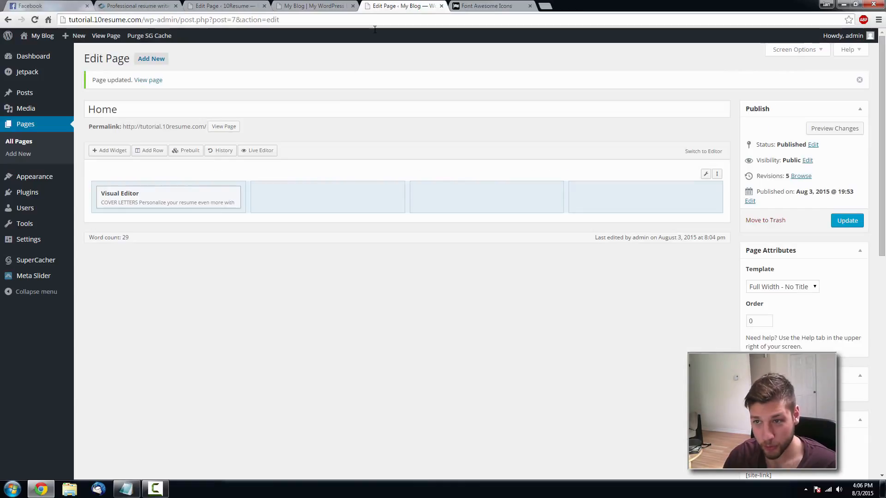
# - Paste the align-left icon markup on a new first line of the Cover Letters widget's HTML
pyautogui.click(186, 197)
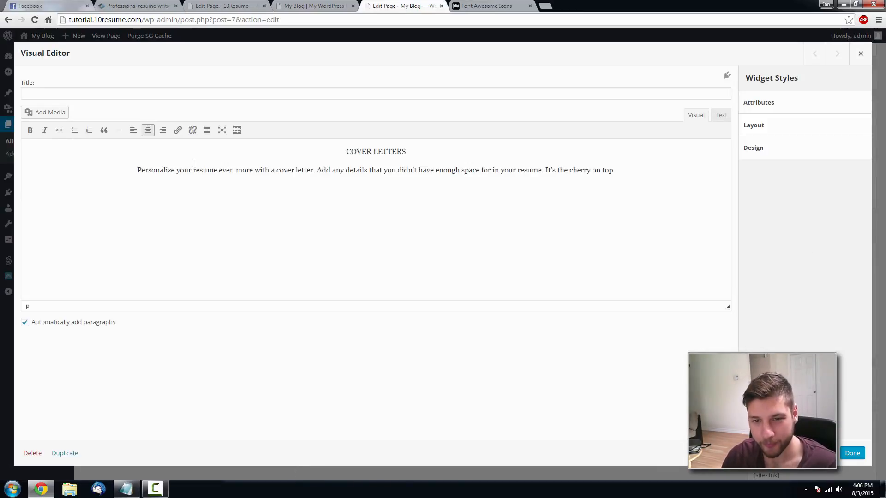
pyautogui.click(720, 116)
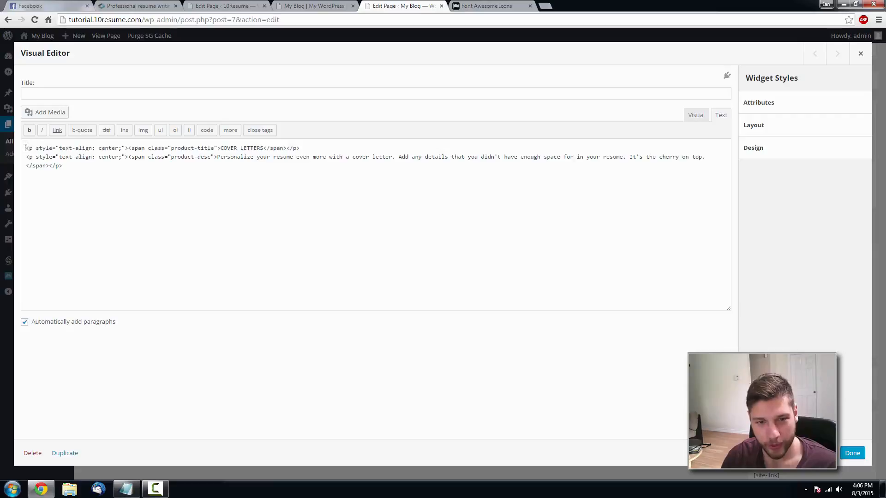
pyautogui.press('Return')
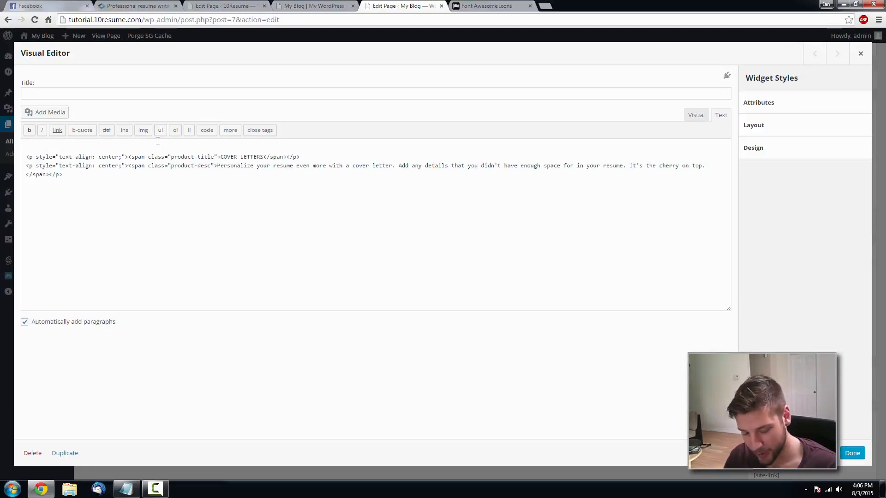
pyautogui.hotkey('ctrl', 'v')
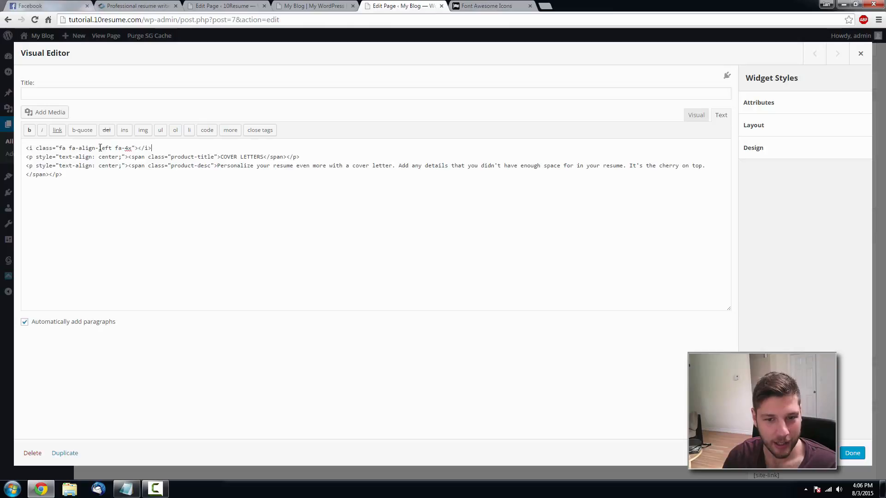
pyautogui.click(486, 6)
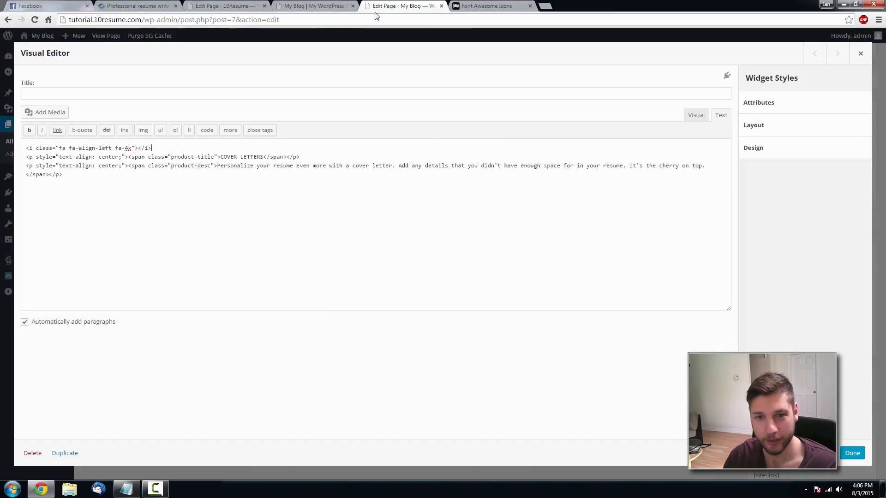
pyautogui.click(399, 5)
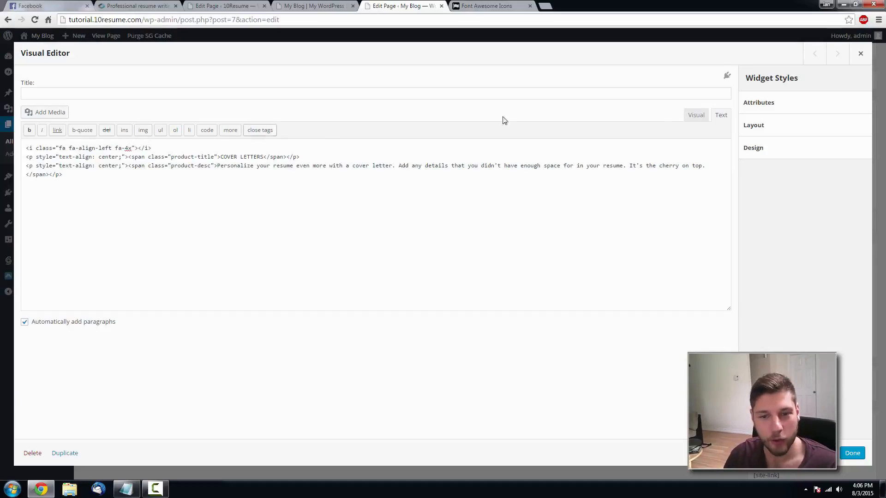
pyautogui.click(699, 116)
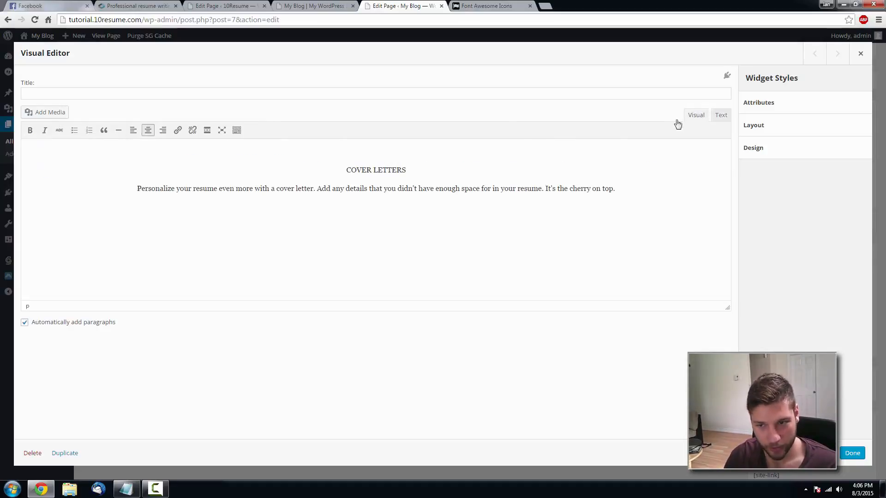
pyautogui.click(720, 115)
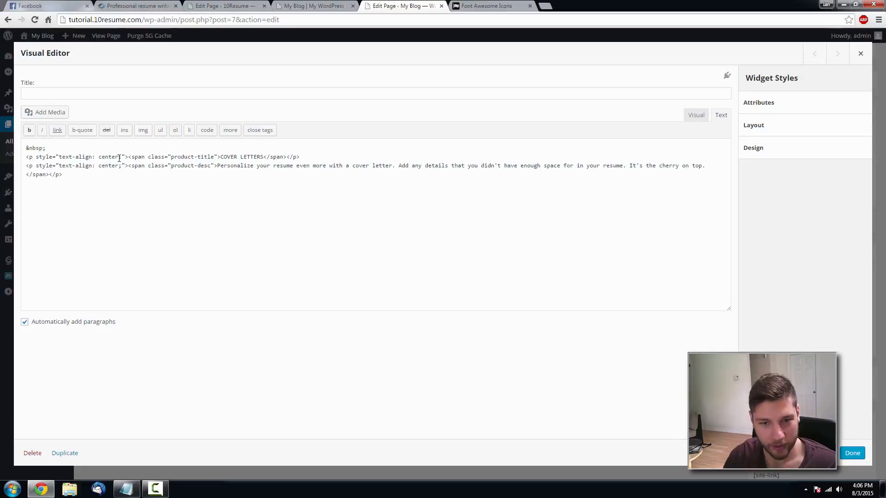
# - Centre the icon by wrapping it in a <p style="text-align: center;"> paragraph
pyautogui.moveTo(128, 157); pyautogui.dragTo(26, 148)
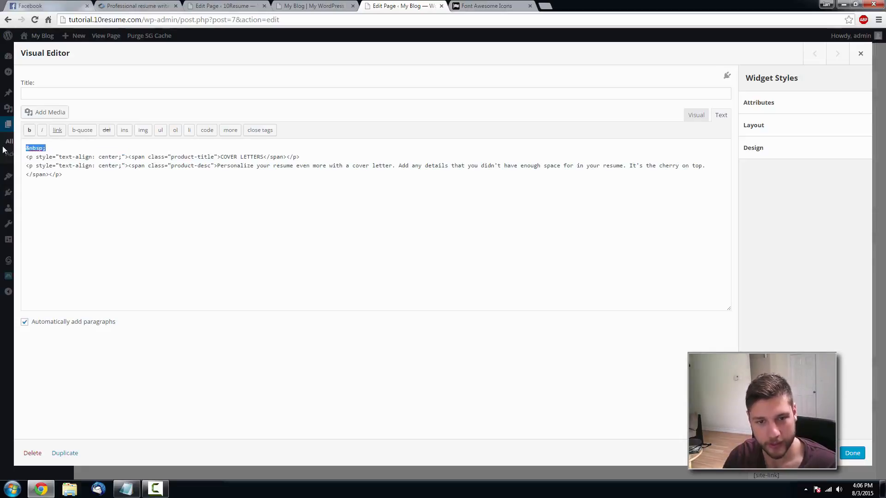
pyautogui.hotkey('ctrl', 'v')
pyautogui.moveTo(129, 157); pyautogui.dragTo(28, 158)
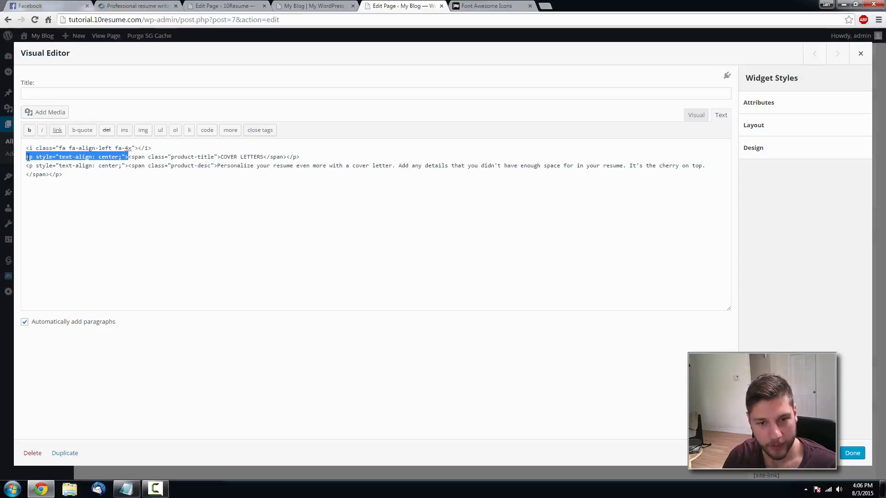
pyautogui.click(30, 149)
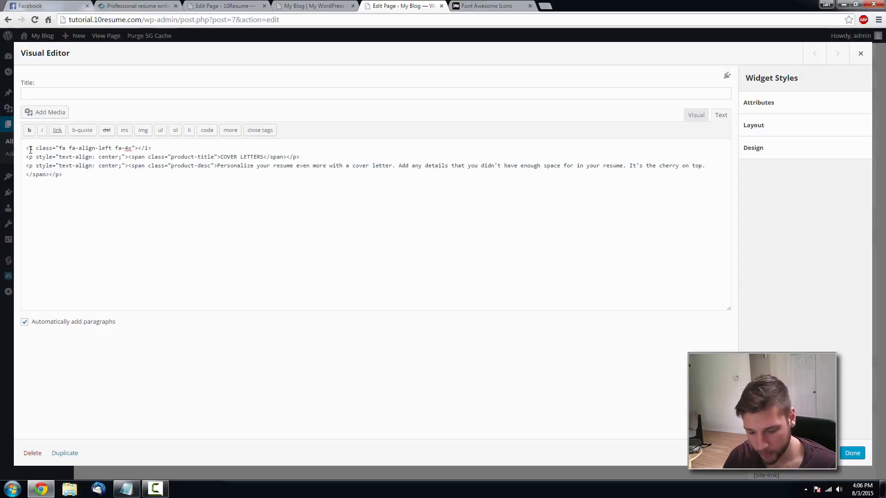
pyautogui.write('<p style="text-align: center;">')
pyautogui.moveTo(299, 157); pyautogui.dragTo(287, 158)
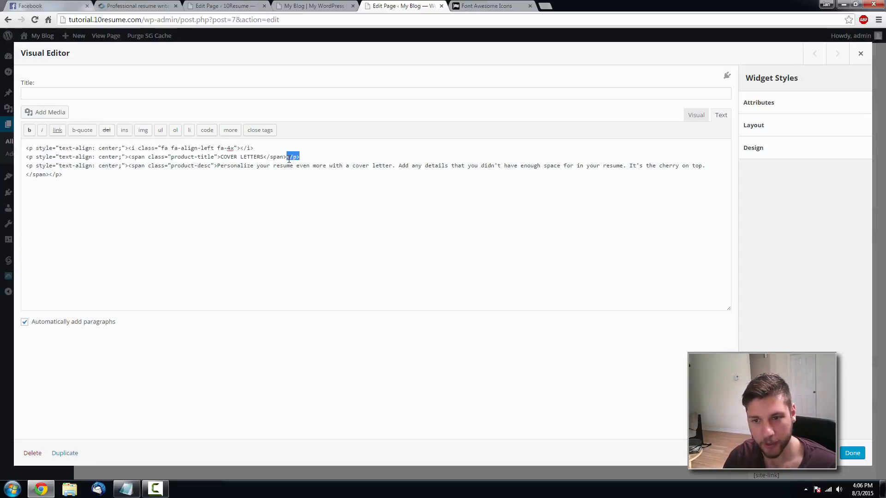
pyautogui.click(261, 151)
pyautogui.write('</p>')
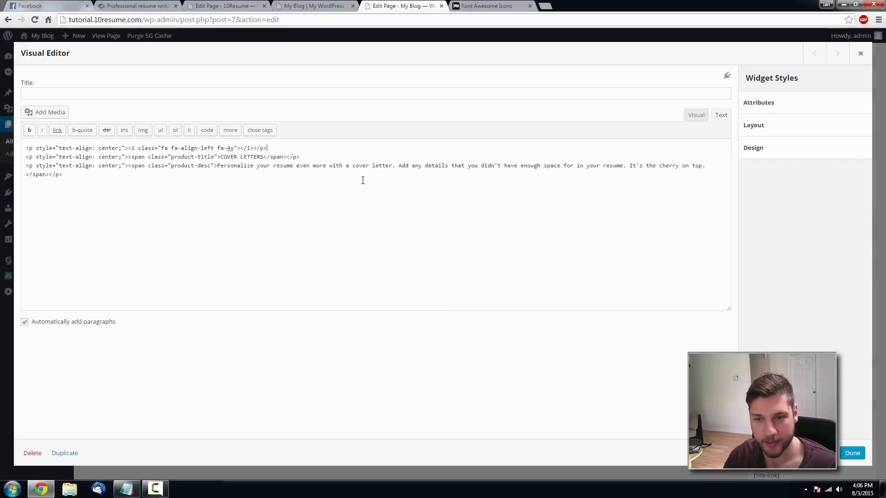
# - Save the widget, update the Home page, and reload the live site to see the icon
pyautogui.click(852, 454)
pyautogui.click(847, 221)
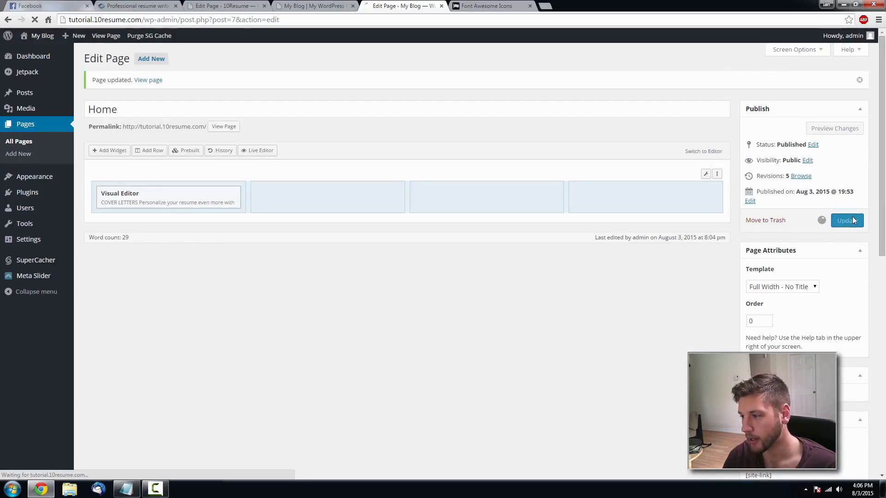
pyautogui.click(341, 5)
pyautogui.press('F5')
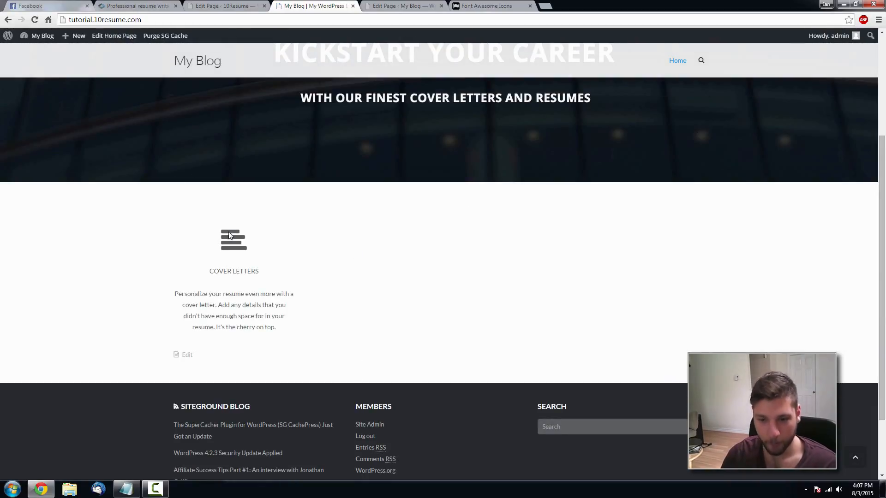
# - Compare the new Home page with the reference 10Resume site
pyautogui.scroll(3, 303, 329)
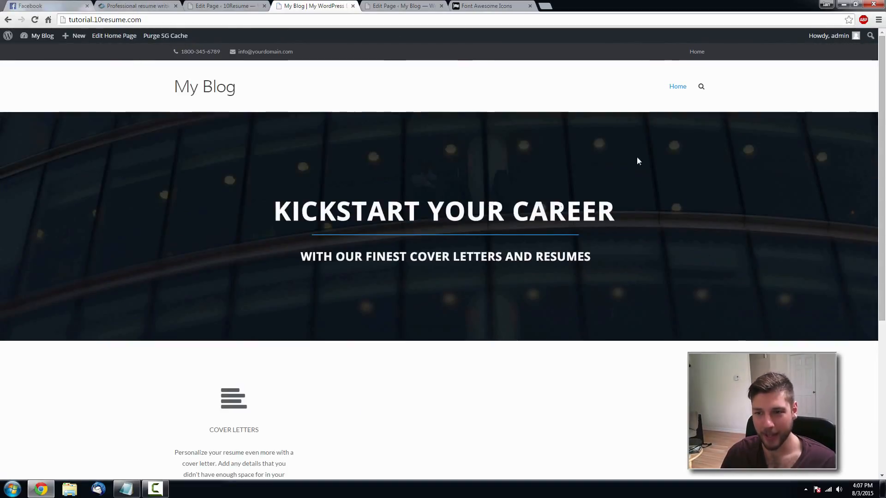
pyautogui.click(119, 5)
pyautogui.scroll(-1, 262, 259)
pyautogui.scroll(3, 263, 258)
pyautogui.click(398, 6)
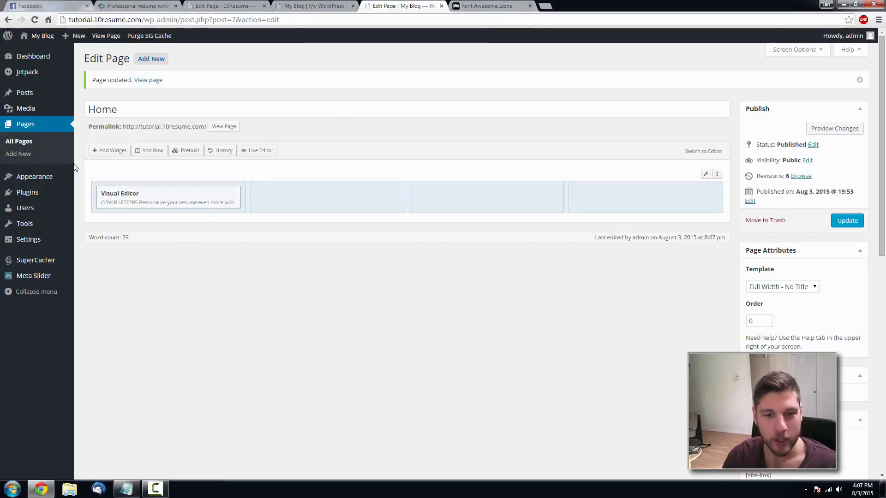
# - Open Appearance > Custom CSS in a new tab
pyautogui.moveTo(57, 229)
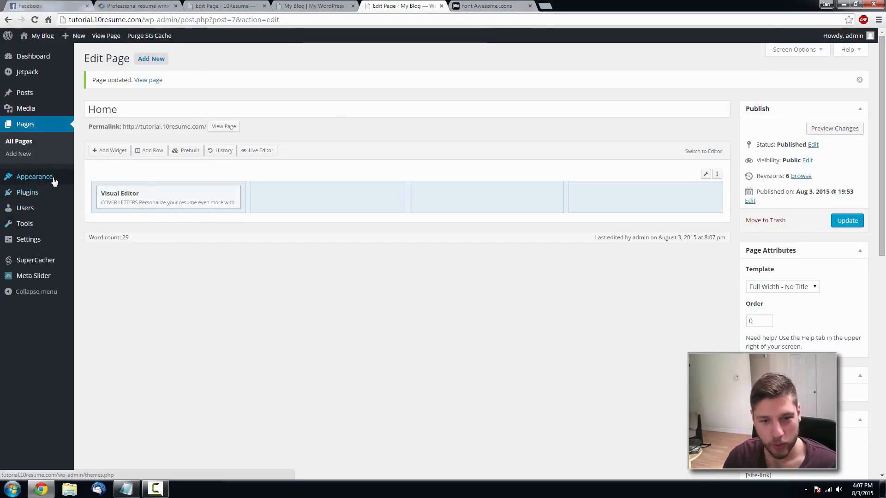
pyautogui.moveTo(54, 179)
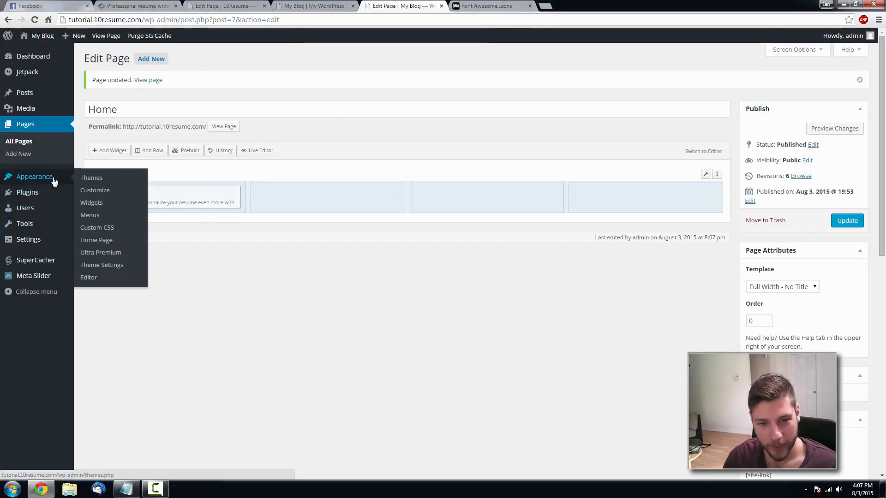
pyautogui.middleClick(99, 231)
# - Paste the .fa-XXX icon colour rule from the notes into Custom CSS, removing the XXX placeholder
pyautogui.click(485, 6)
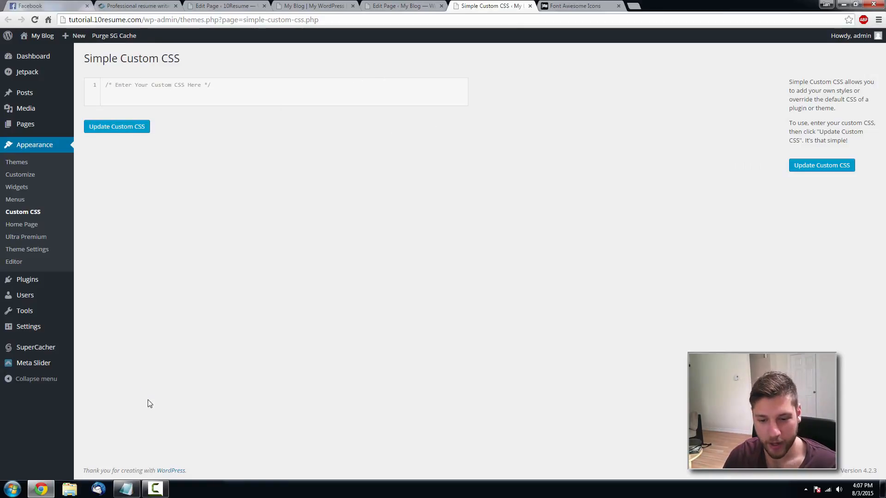
pyautogui.click(126, 489)
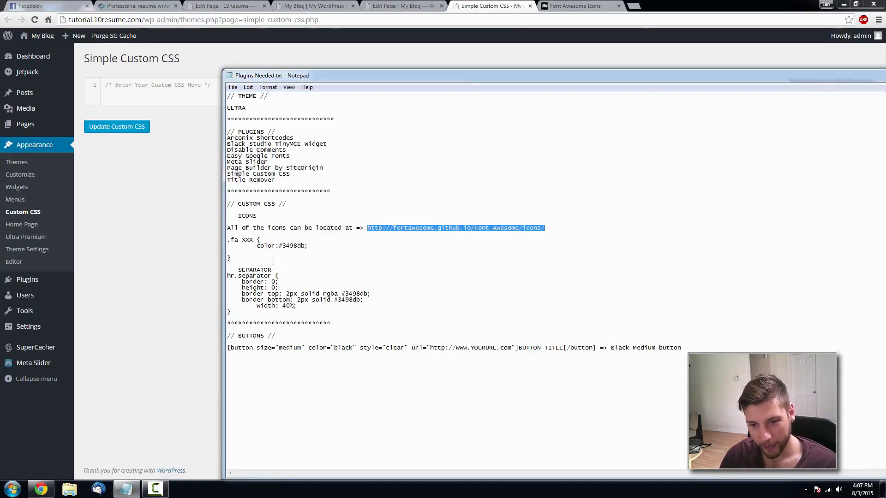
pyautogui.moveTo(272, 262); pyautogui.dragTo(226, 241)
pyautogui.hotkey('ctrl', 'c')
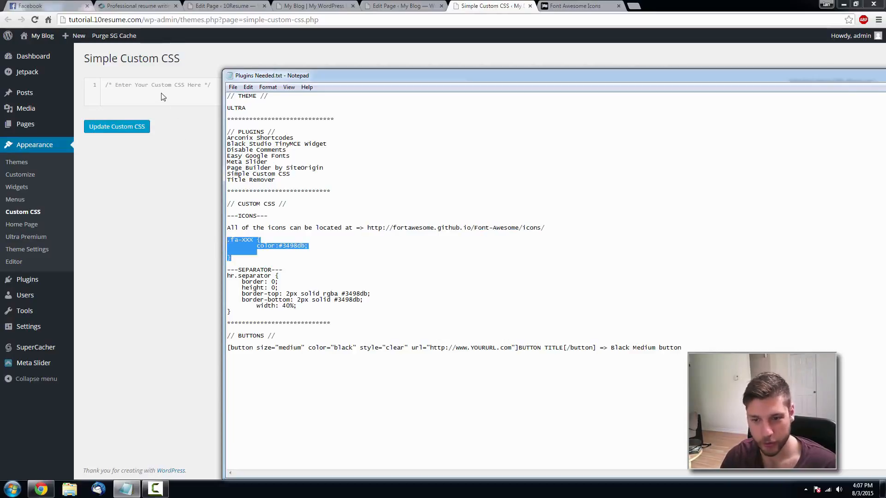
pyautogui.click(135, 87)
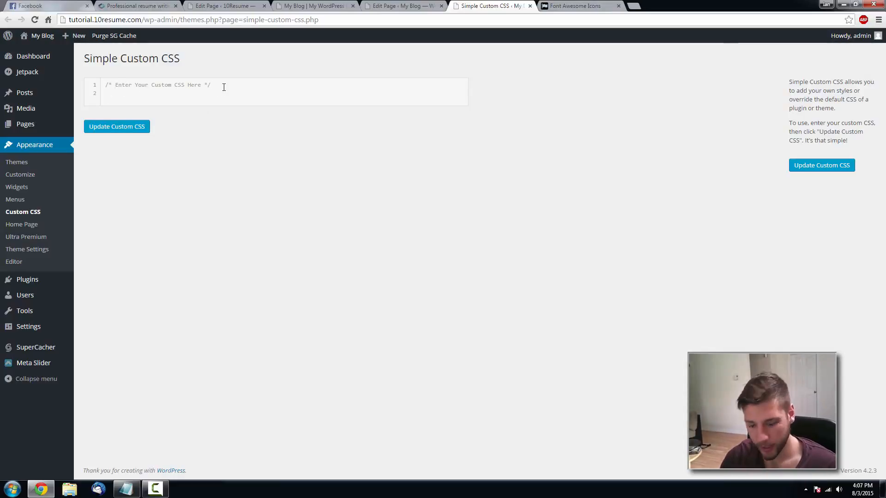
pyautogui.hotkey('ctrl', 'v')
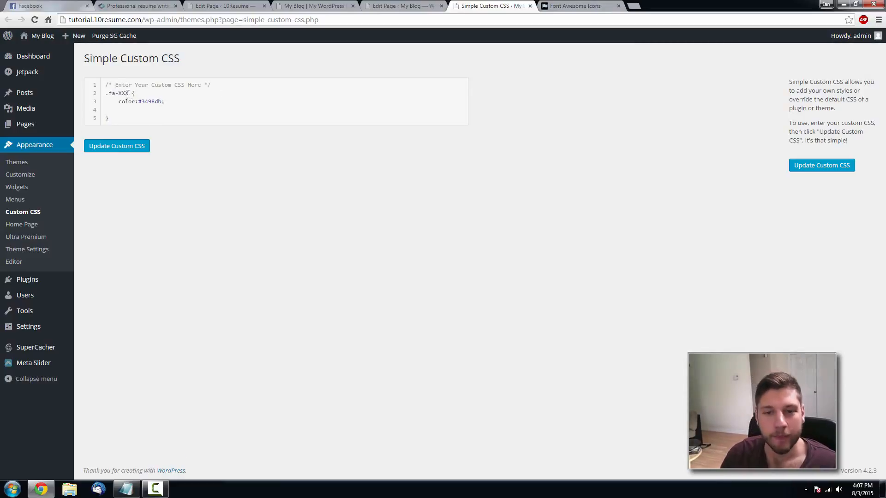
pyautogui.moveTo(129, 93); pyautogui.dragTo(119, 94)
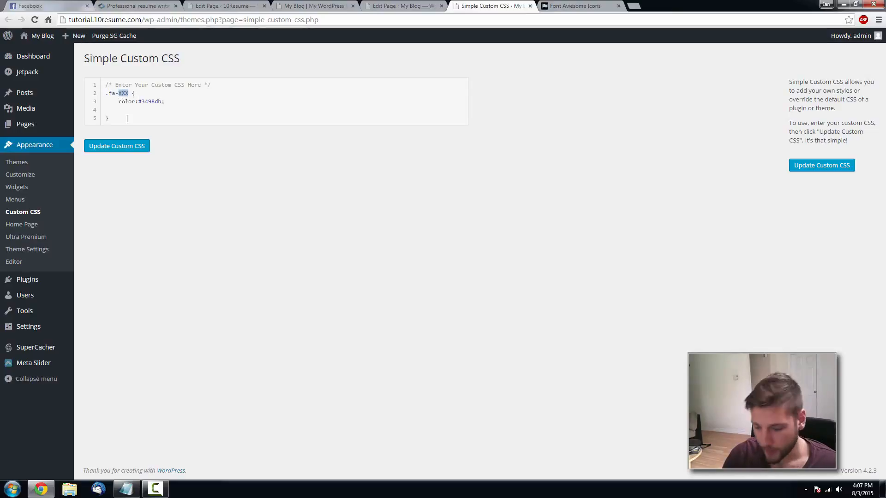
pyautogui.press('BackSpace')
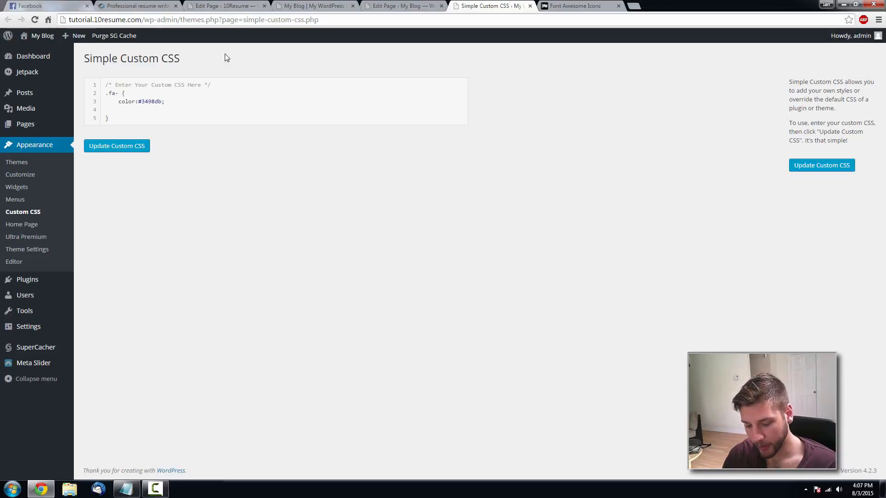
# - Complete the selector as .fa-align-left and save the custom CSS
pyautogui.click(547, 5)
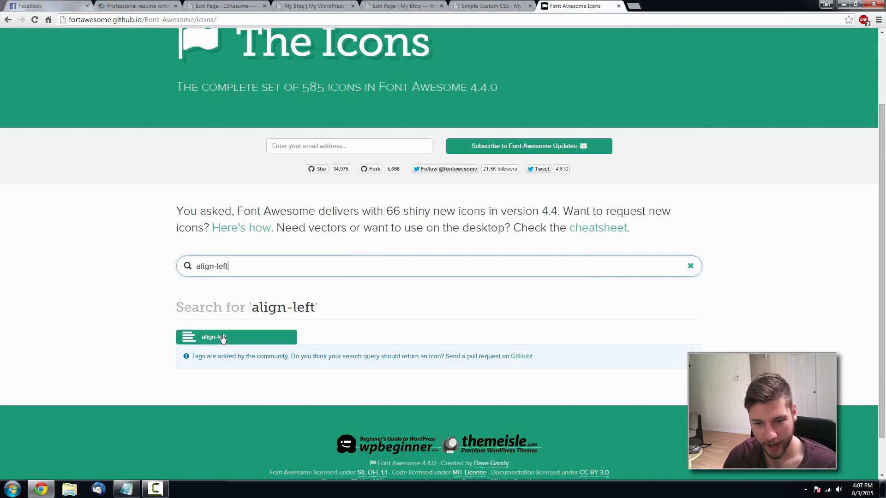
pyautogui.moveTo(235, 266); pyautogui.dragTo(196, 265)
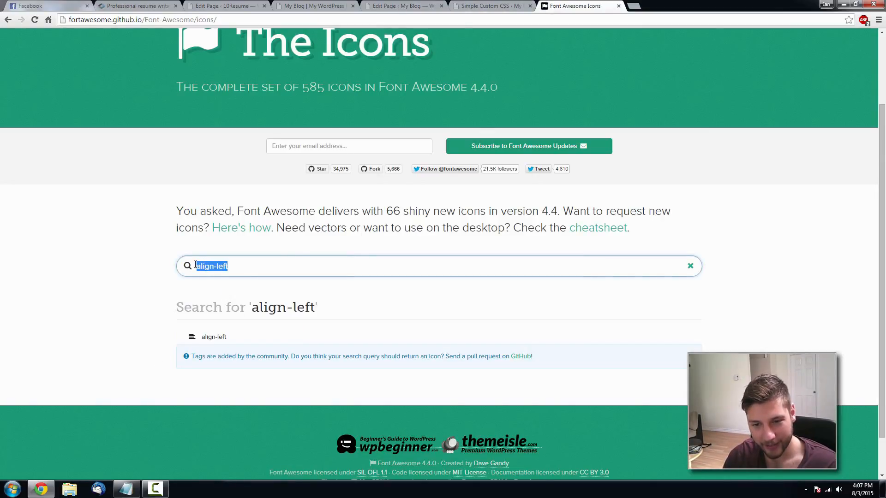
pyautogui.click(488, 5)
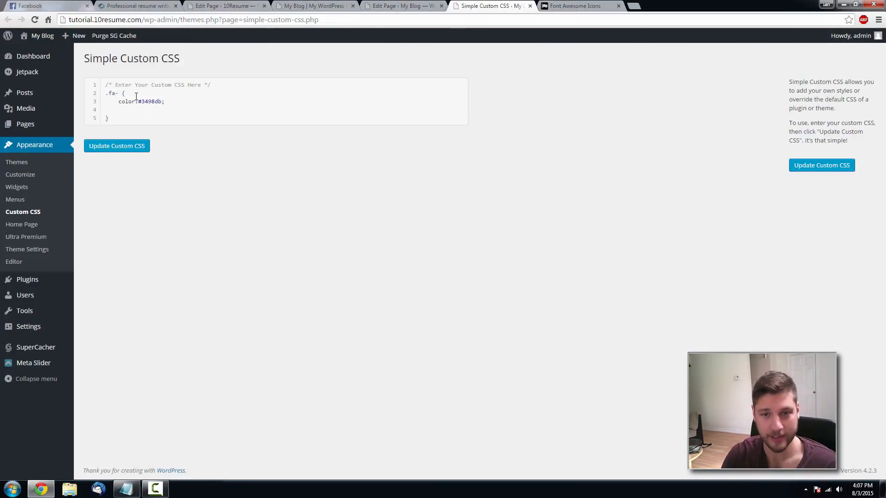
pyautogui.write('align-left')
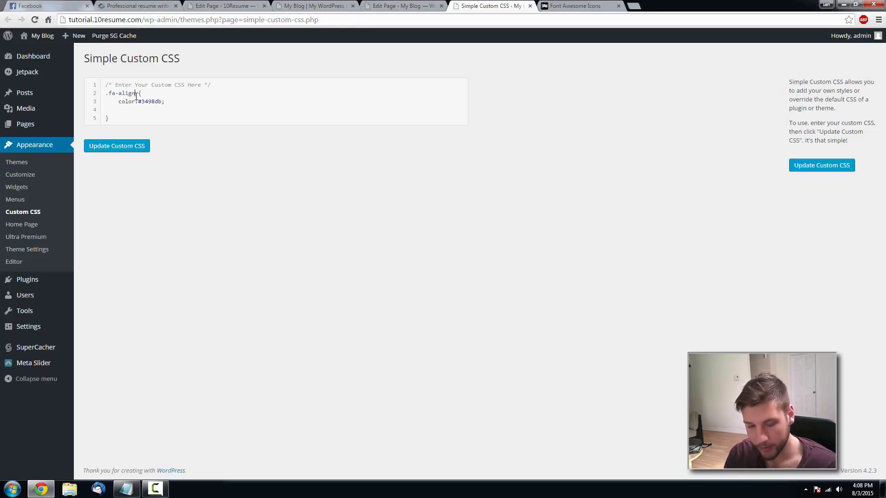
pyautogui.click(107, 148)
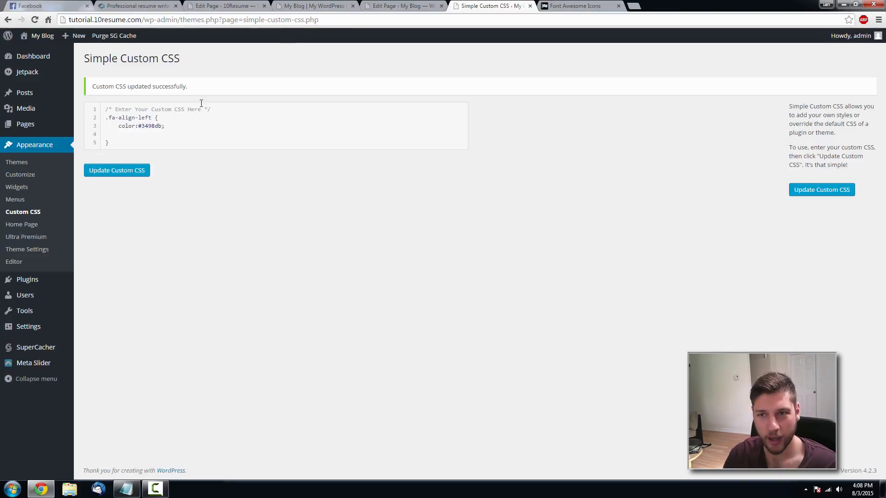
pyautogui.click(323, 6)
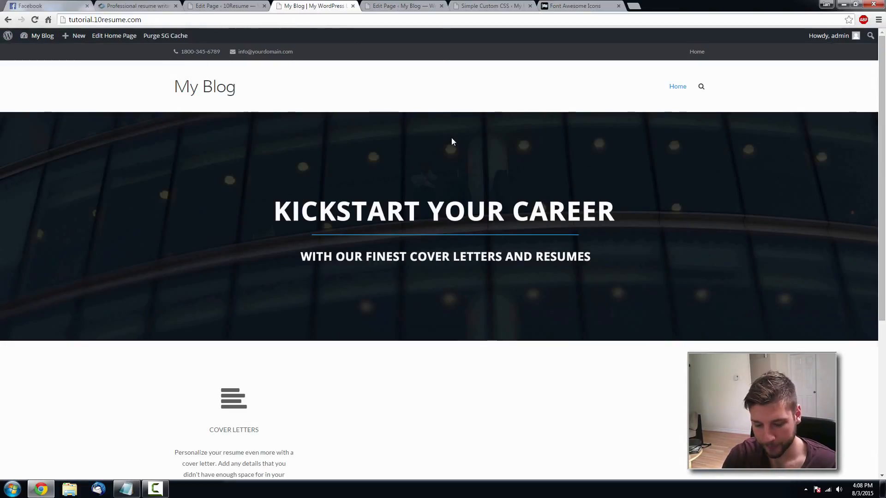
# - Reload the homepage and confirm the align-left icon now shows in blue
pyautogui.press('F5')
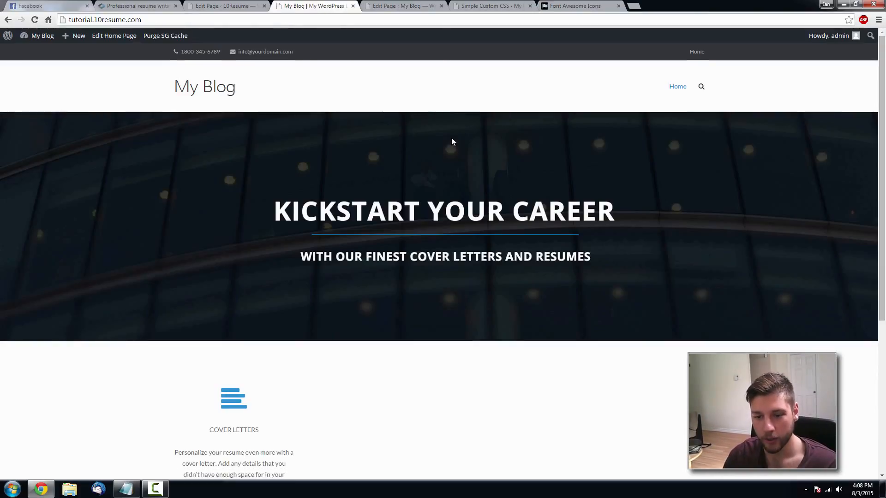
pyautogui.scroll(-4, 452, 140)
pyautogui.scroll(4, 287, 154)
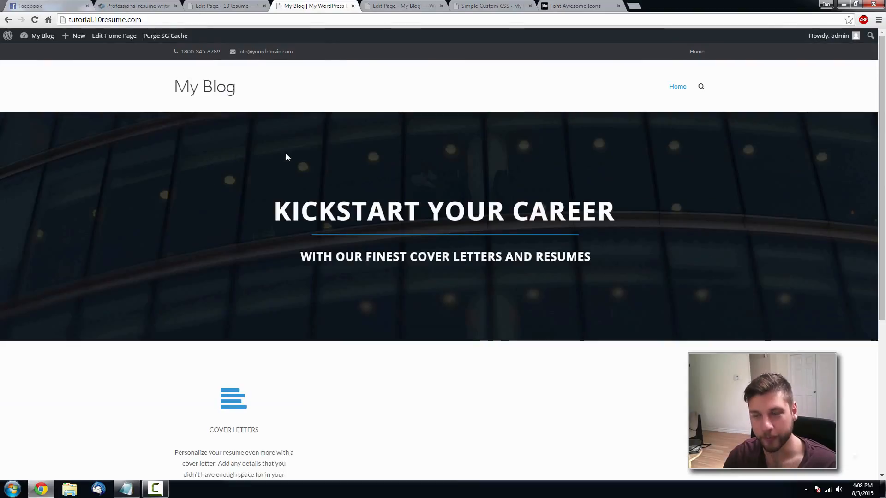
pyautogui.click(392, 6)
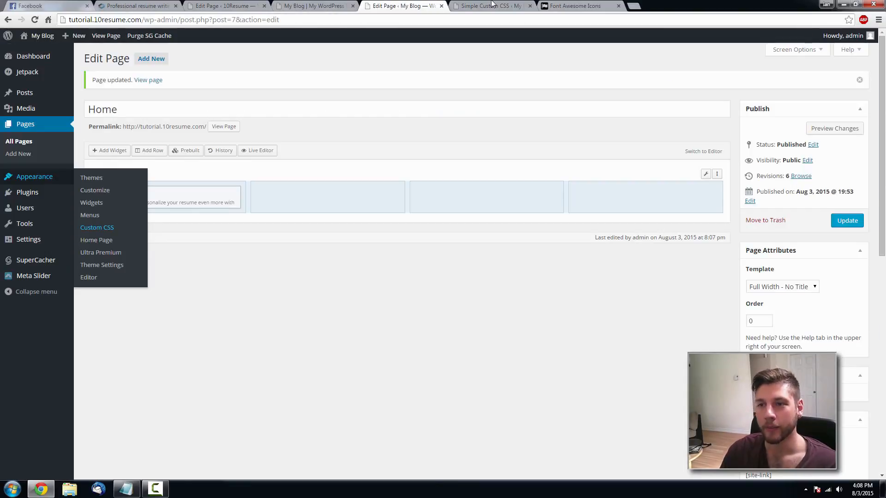
pyautogui.click(348, 5)
pyautogui.scroll(-4, 390, 238)
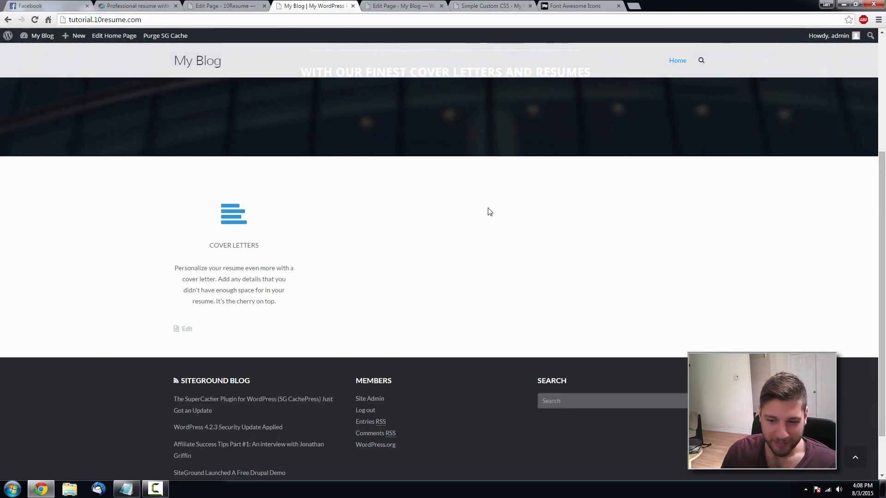
pyautogui.scroll(4, 461, 171)
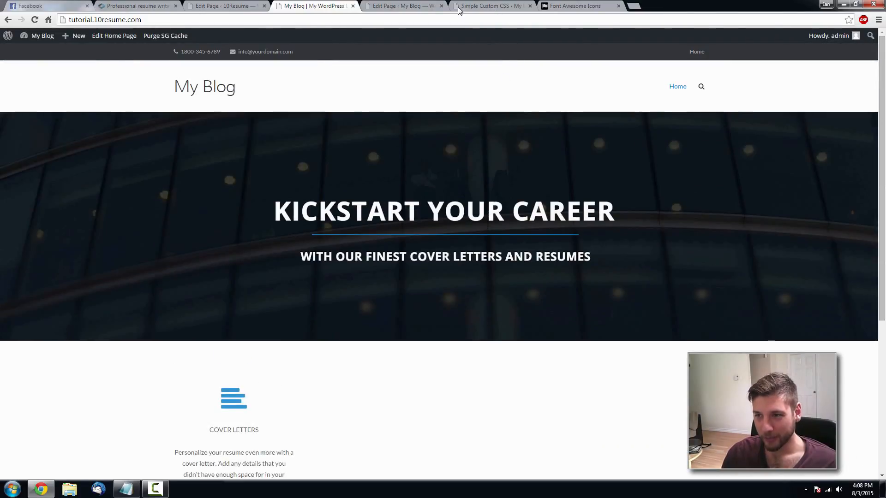
pyautogui.click(392, 5)
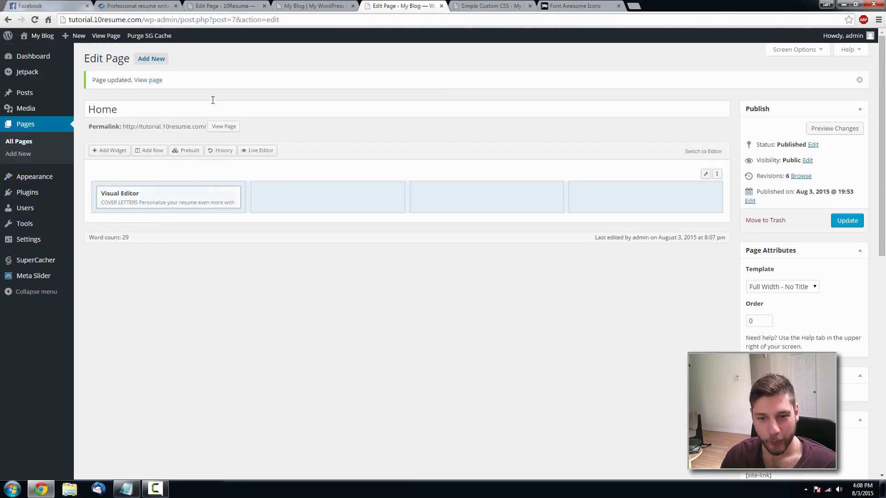
# - Compare with the live 10resume.com site and close the Custom CSS tab
pyautogui.click(134, 6)
pyautogui.scroll(-4, 258, 365)
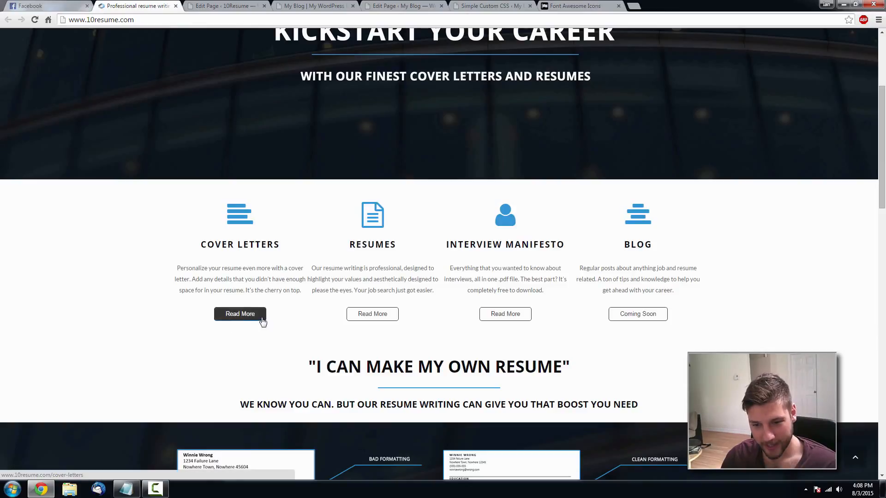
pyautogui.click(521, 6)
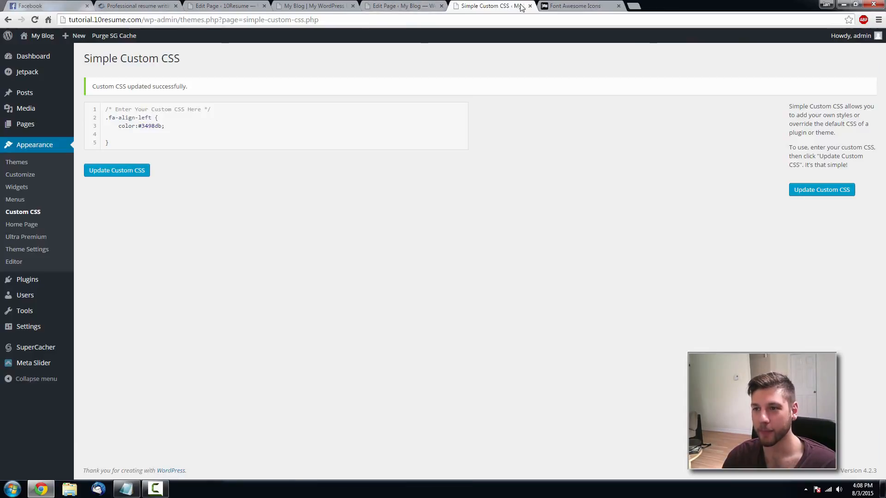
pyautogui.click(530, 5)
# - Add an empty line below the Cover Letters description in the widget's visual editor
pyautogui.click(401, 5)
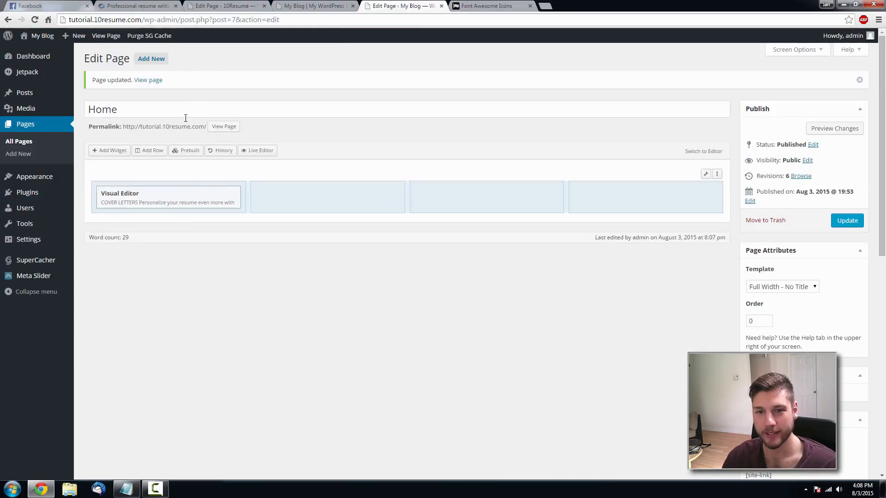
pyautogui.click(184, 194)
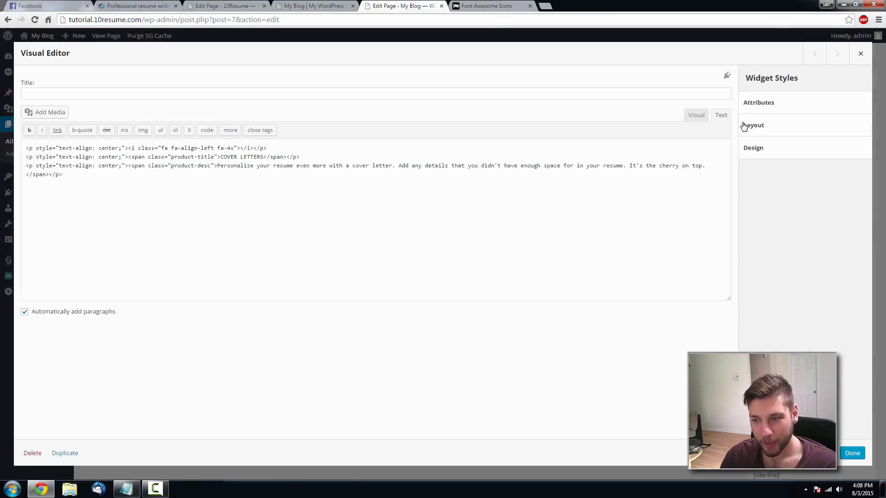
pyautogui.click(697, 119)
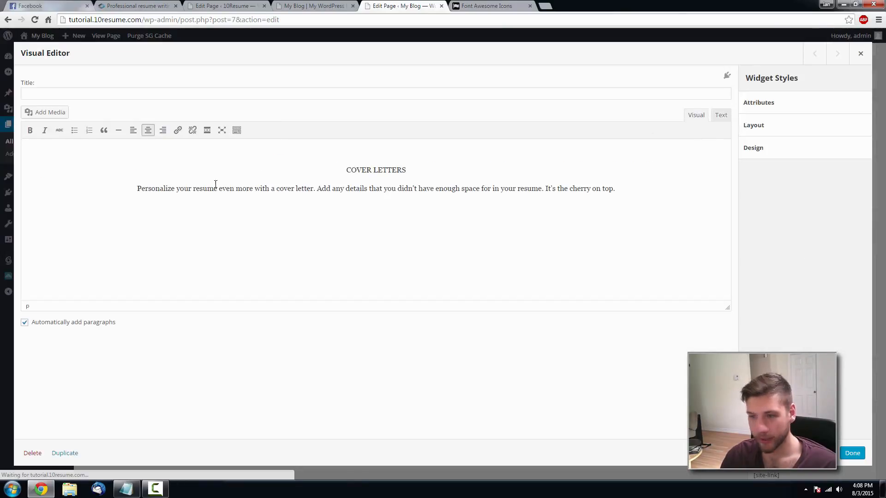
pyautogui.click(655, 191)
pyautogui.press('Return')
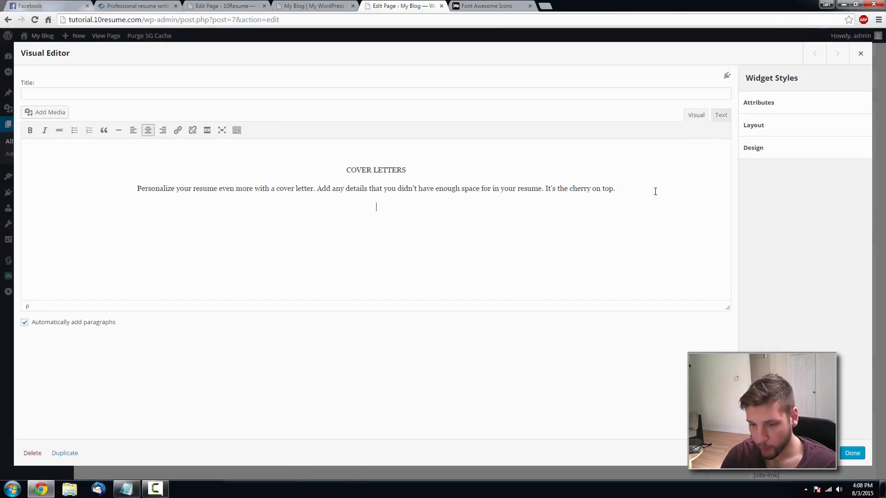
# - Paste the medium black clear button shortcode from the notes onto the new line
pyautogui.click(125, 488)
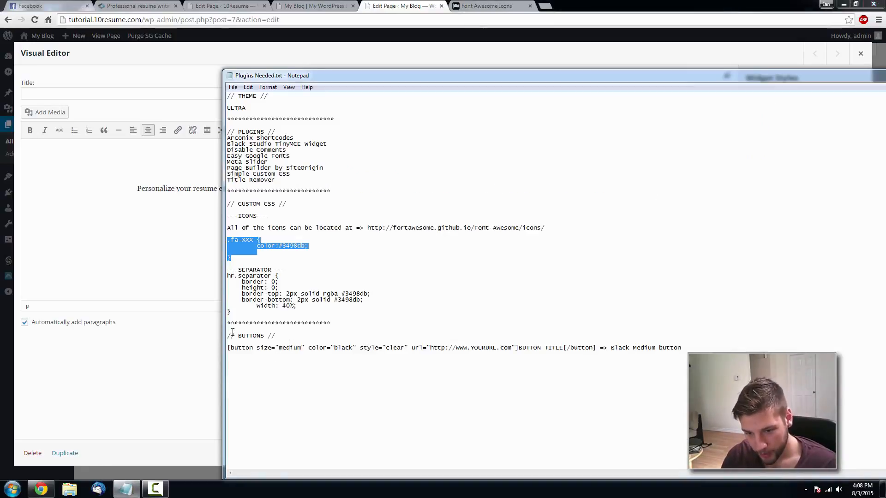
pyautogui.moveTo(597, 349); pyautogui.dragTo(220, 348)
pyautogui.hotkey('ctrl', 'c')
pyautogui.click(596, 349)
pyautogui.click(217, 339)
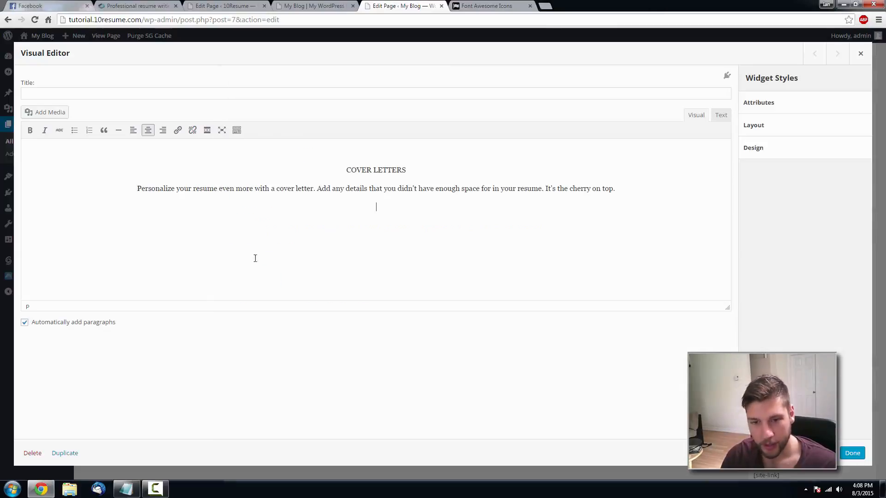
pyautogui.hotkey('ctrl', 'v')
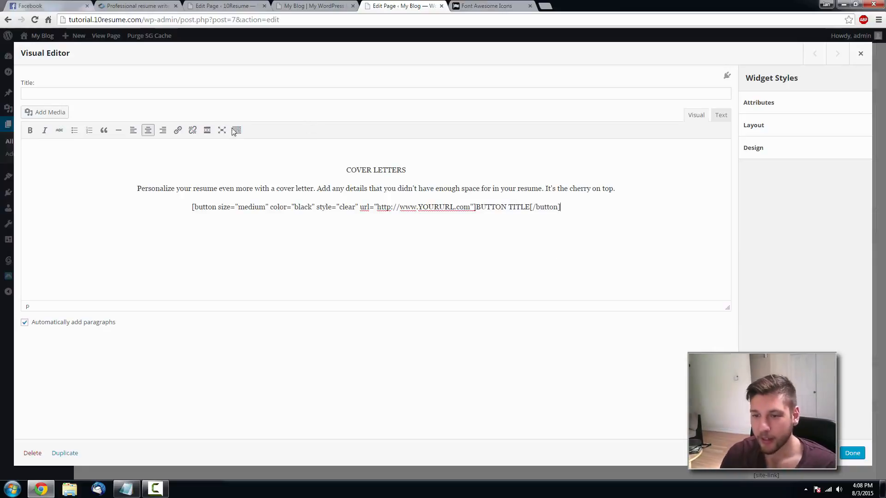
# - Point the button shortcode's URL to the 10resume.com cover-letter page and title it 'Read More'
pyautogui.click(621, 206)
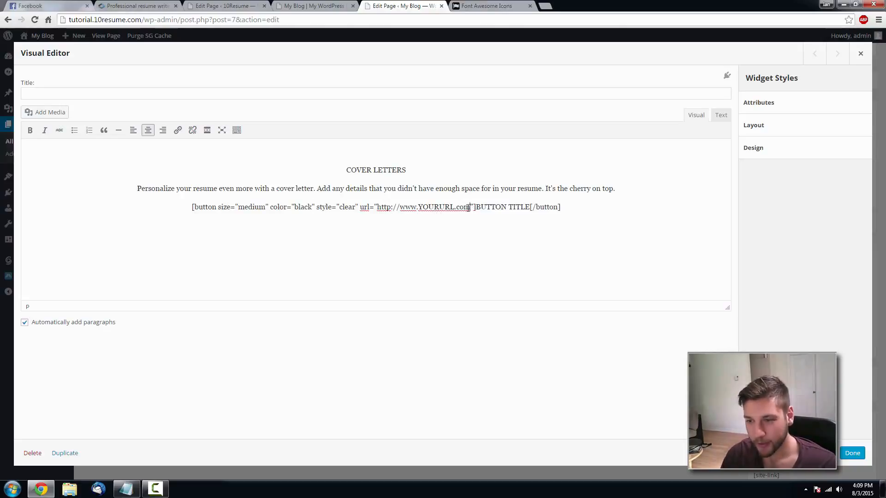
pyautogui.moveTo(470, 208); pyautogui.dragTo(421, 209)
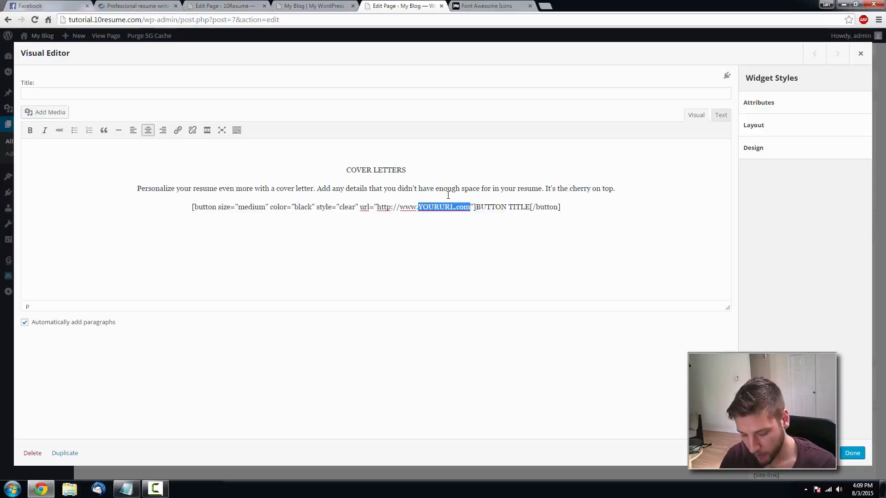
pyautogui.write('orial.')
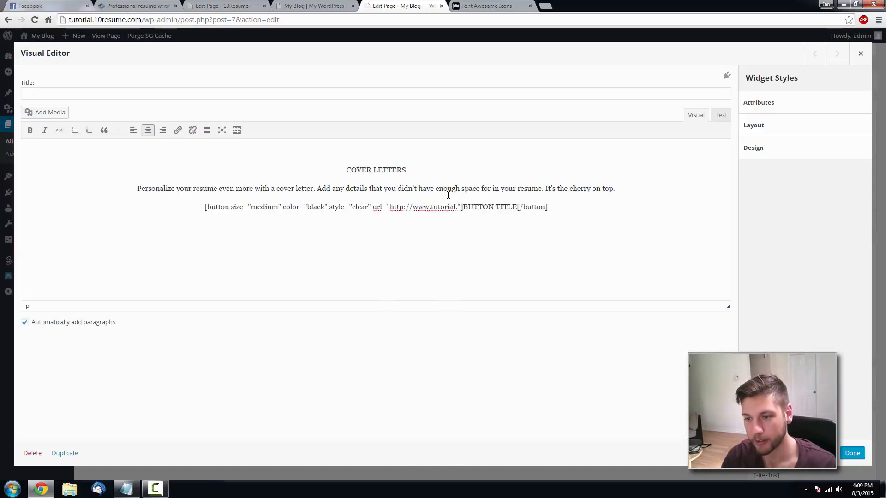
pyautogui.write('10resume')
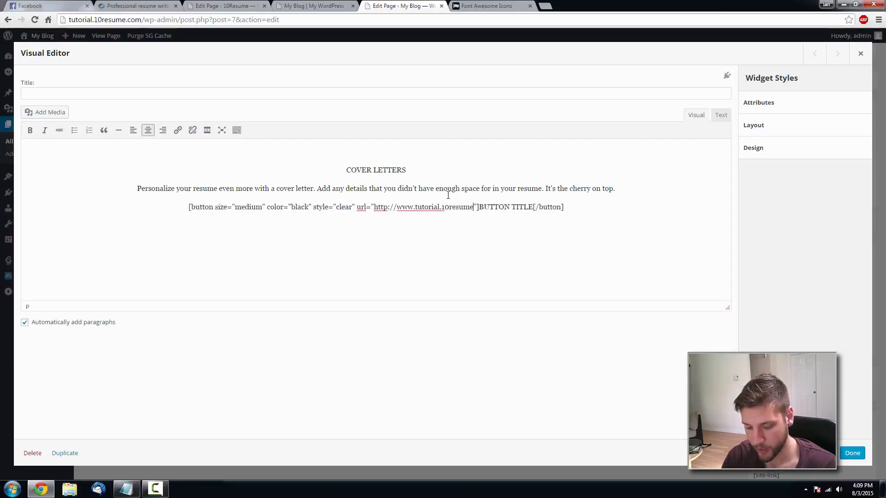
pyautogui.write('.com')
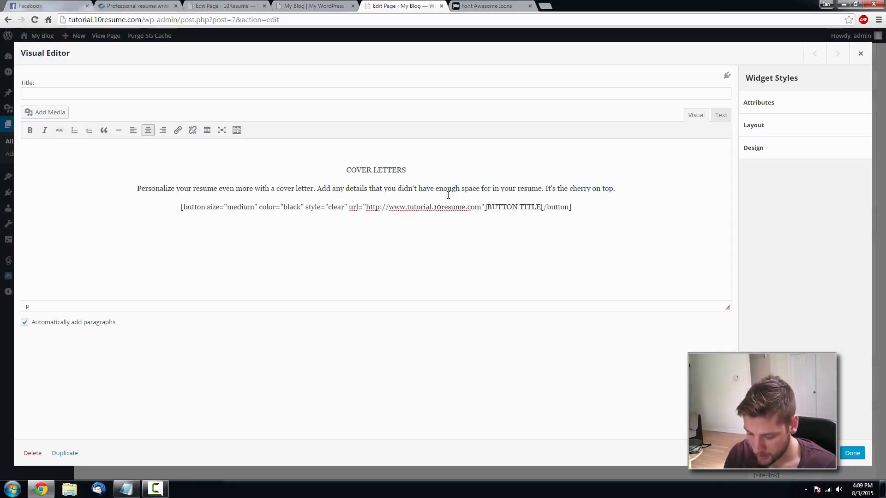
pyautogui.write('/cover-letter')
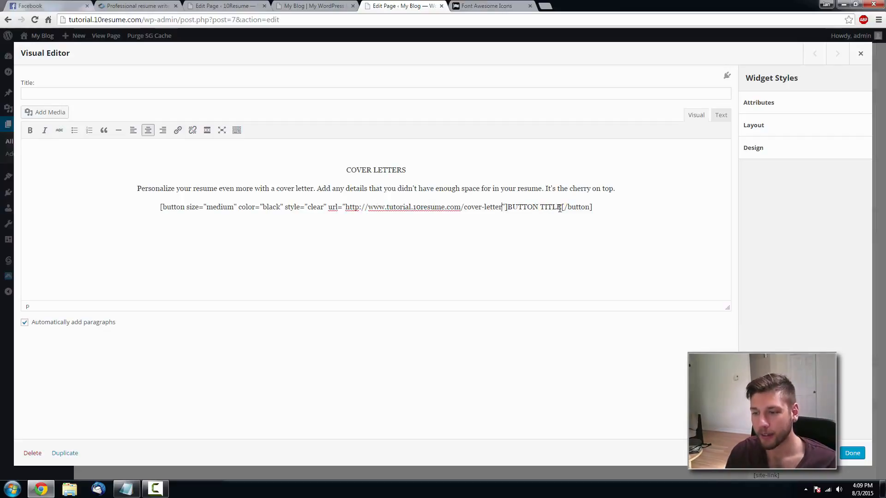
pyautogui.moveTo(561, 207); pyautogui.dragTo(511, 207)
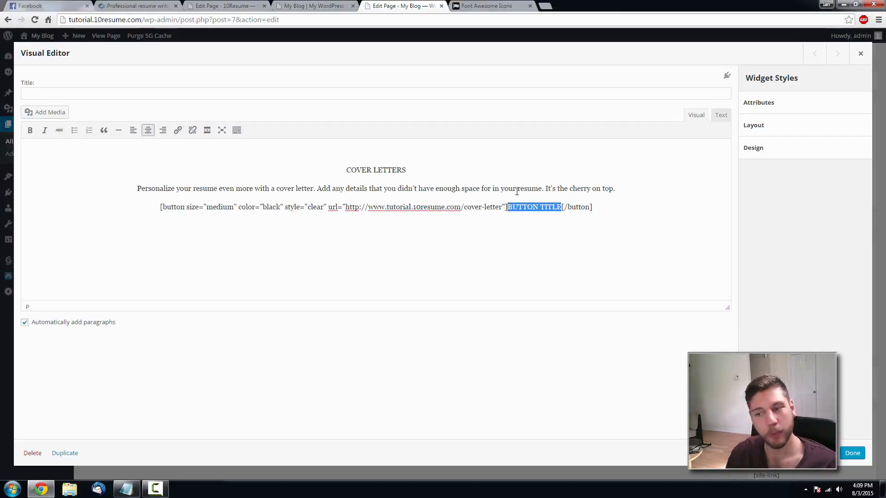
pyautogui.press('BackSpace')
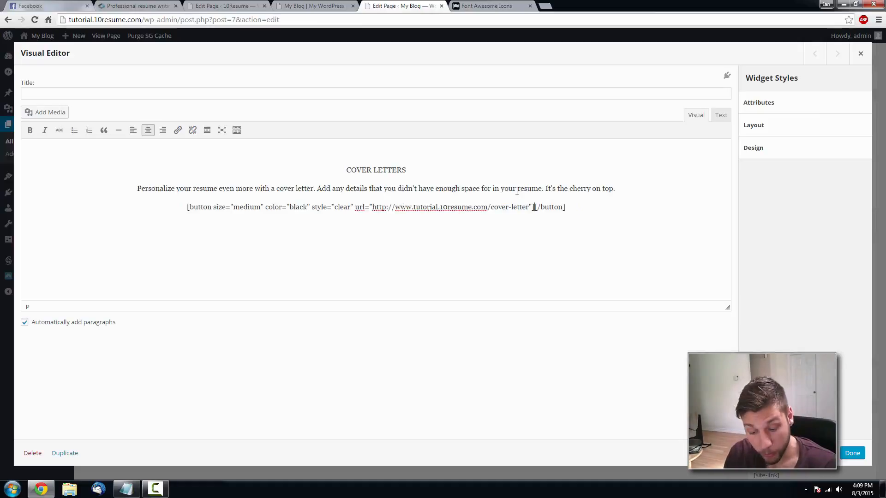
pyautogui.write('Read M')
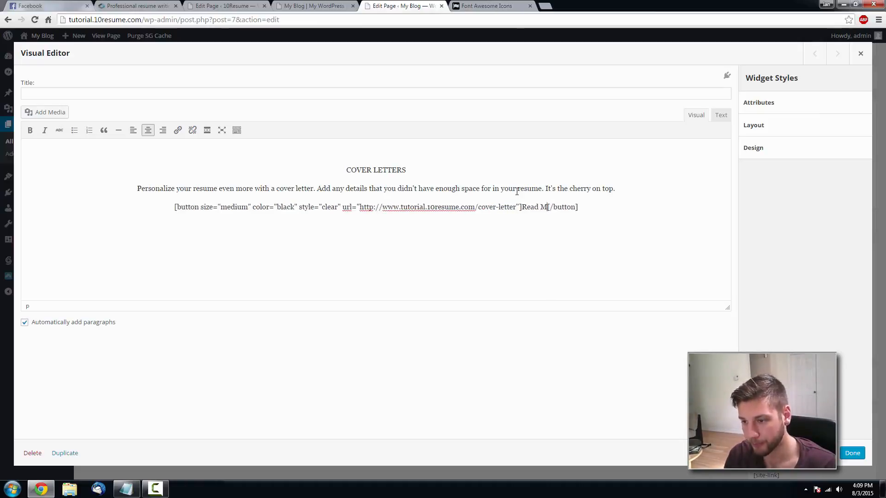
pyautogui.write('ore')
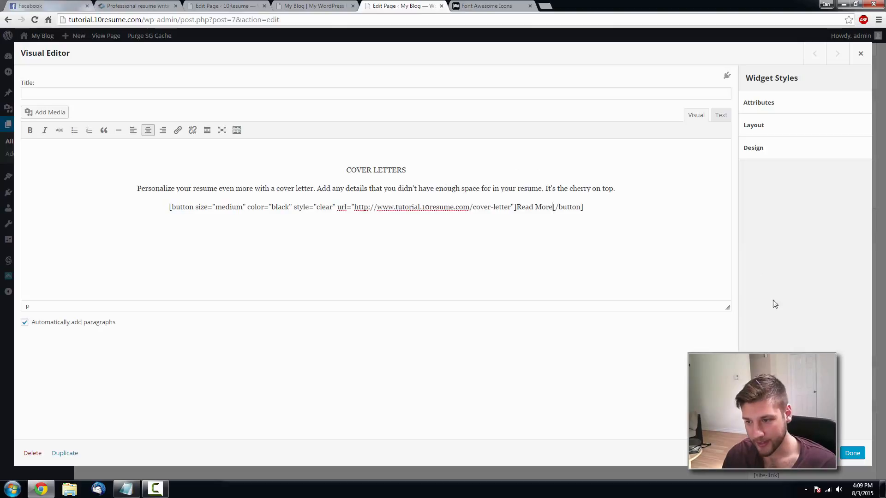
pyautogui.click(852, 453)
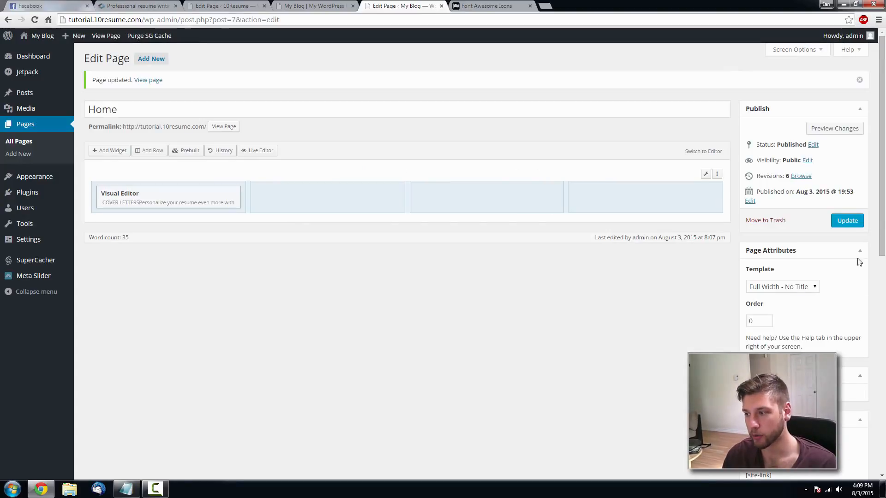
pyautogui.click(847, 221)
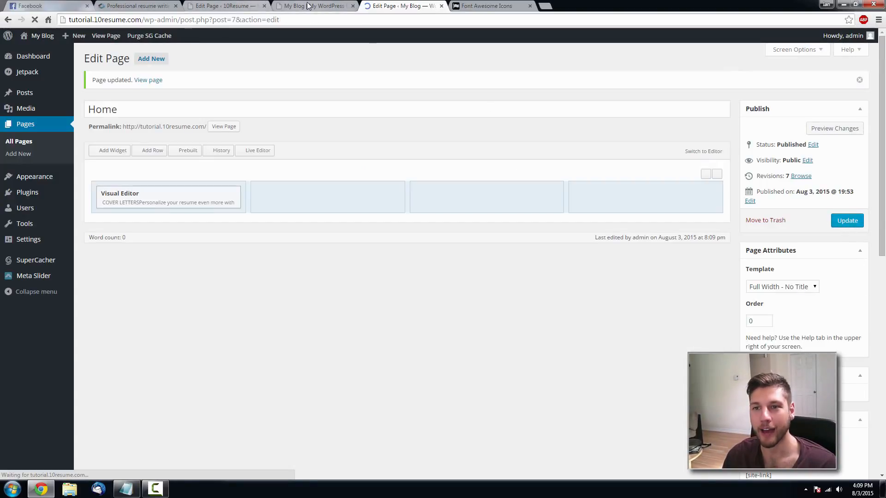
pyautogui.click(313, 5)
pyautogui.press('F5')
pyautogui.scroll(-2, 368, 164)
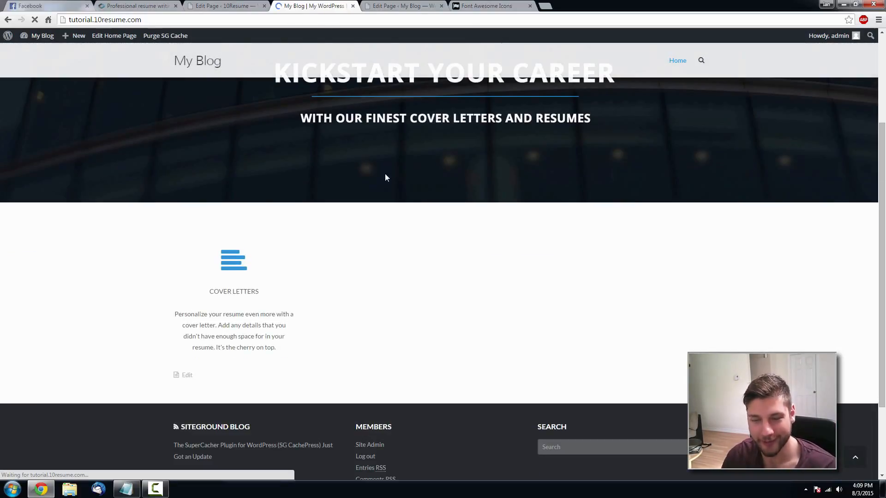
pyautogui.scroll(-5, 391, 178)
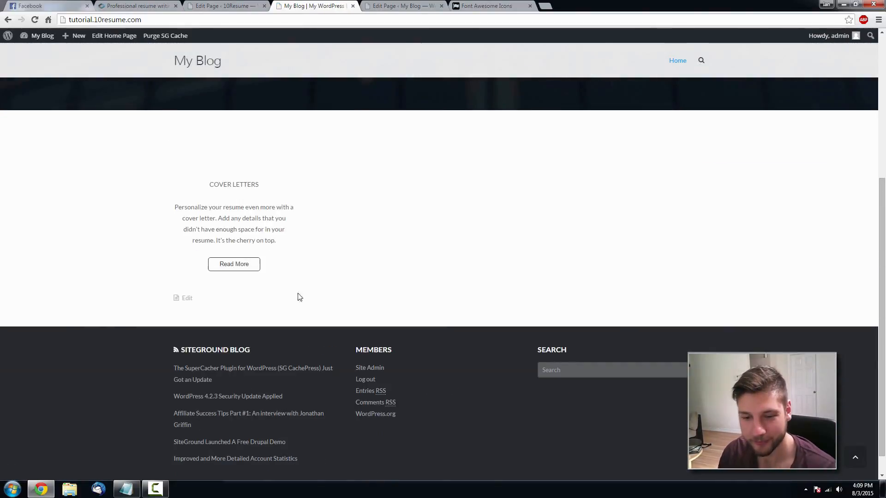
pyautogui.click(139, 5)
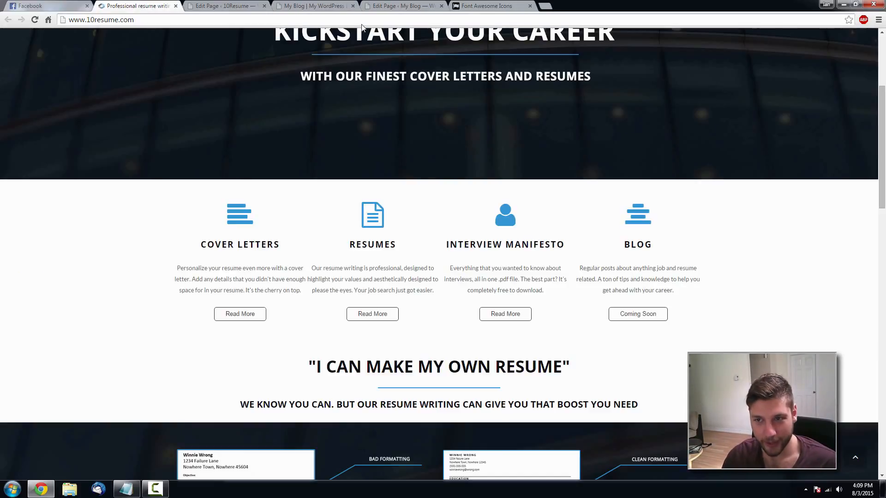
pyautogui.click(398, 6)
pyautogui.click(281, 5)
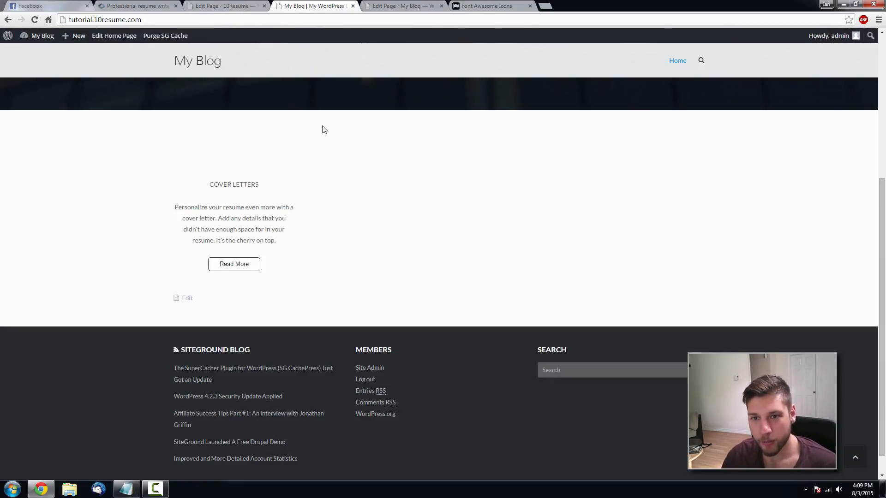
pyautogui.scroll(2, 332, 130)
pyautogui.click(402, 5)
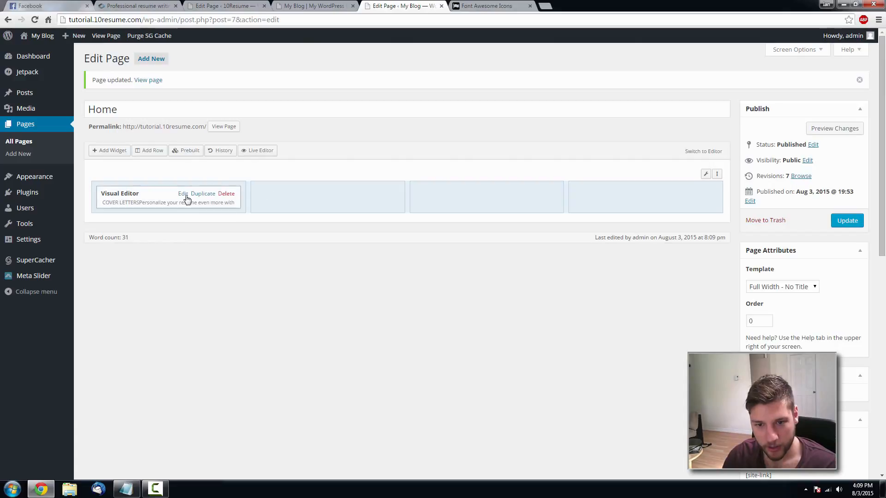
# - Paste <i class="fa fa-align-left fa-4x"></i> into the widget's empty first paragraph in Text mode
pyautogui.click(185, 197)
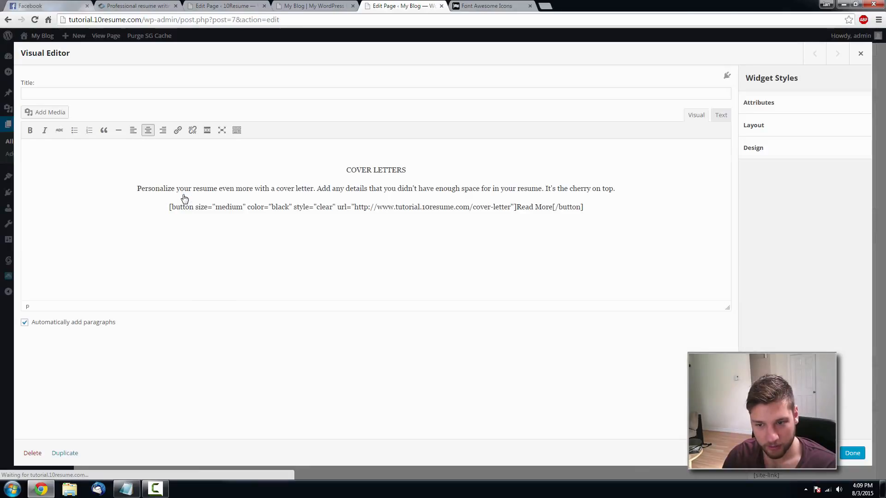
pyautogui.click(723, 116)
pyautogui.moveTo(141, 148)
pyautogui.mouseDown()
pyautogui.moveTo(58, 146)
pyautogui.moveTo(141, 148)
pyautogui.mouseUp()
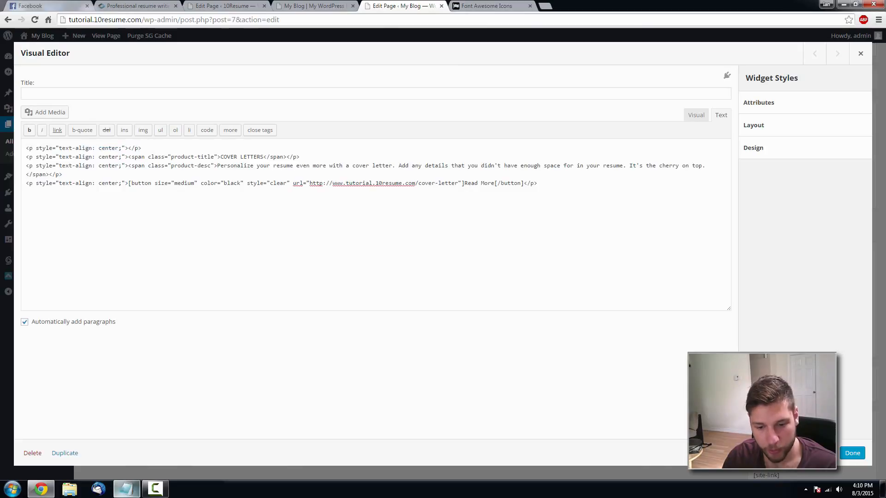
pyautogui.click(125, 489)
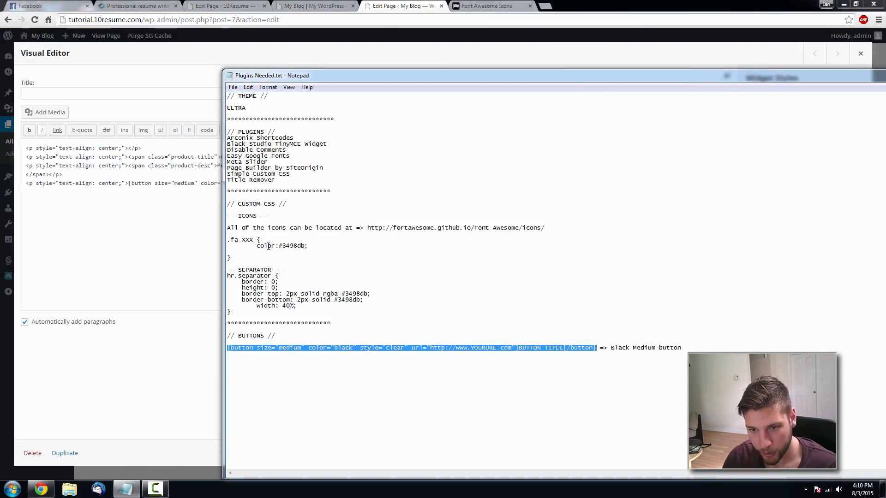
pyautogui.click(235, 6)
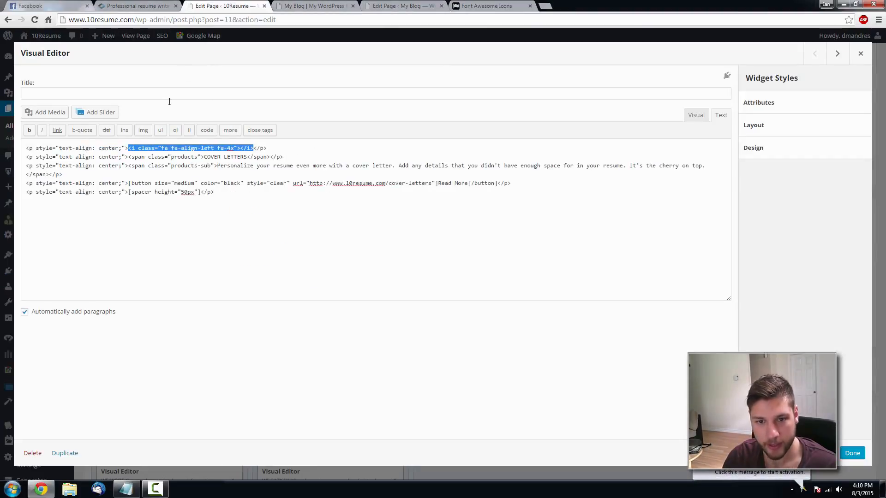
pyautogui.click(415, 6)
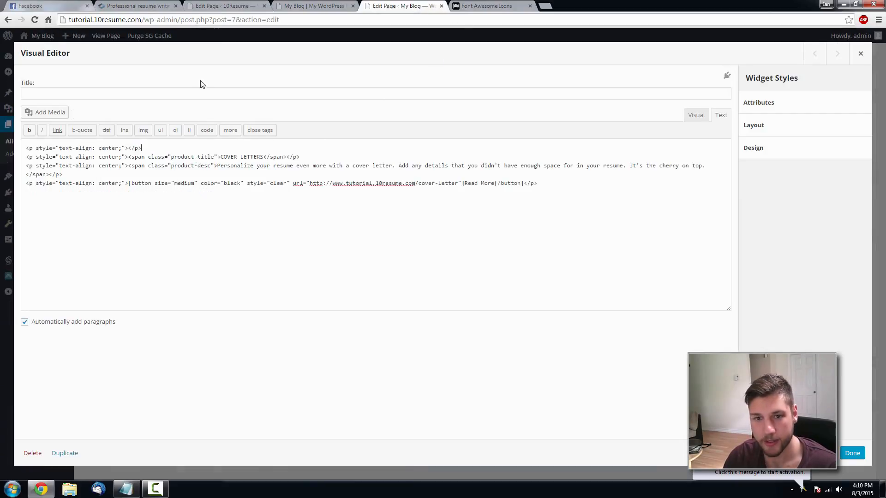
pyautogui.click(129, 149)
pyautogui.write('<i class="fa fa-align-left fa-4x"></i>')
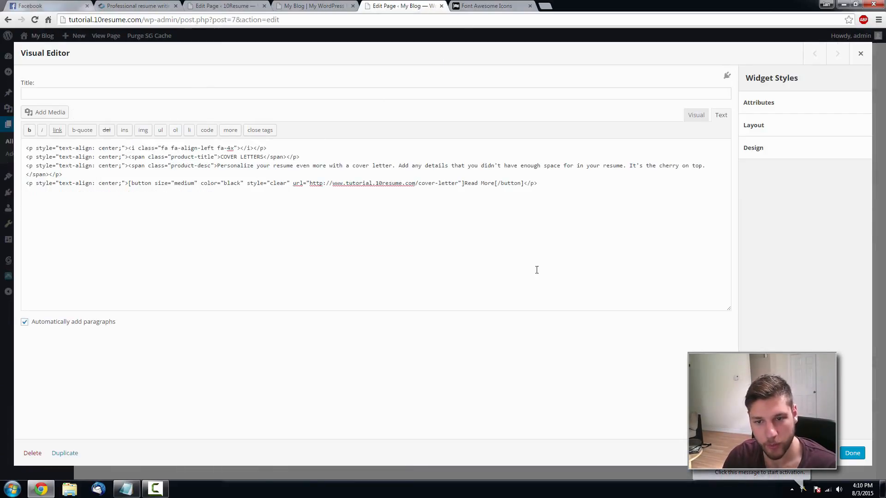
# - Update the Home page and reload the live site to check the blue icon
pyautogui.click(852, 453)
pyautogui.click(846, 223)
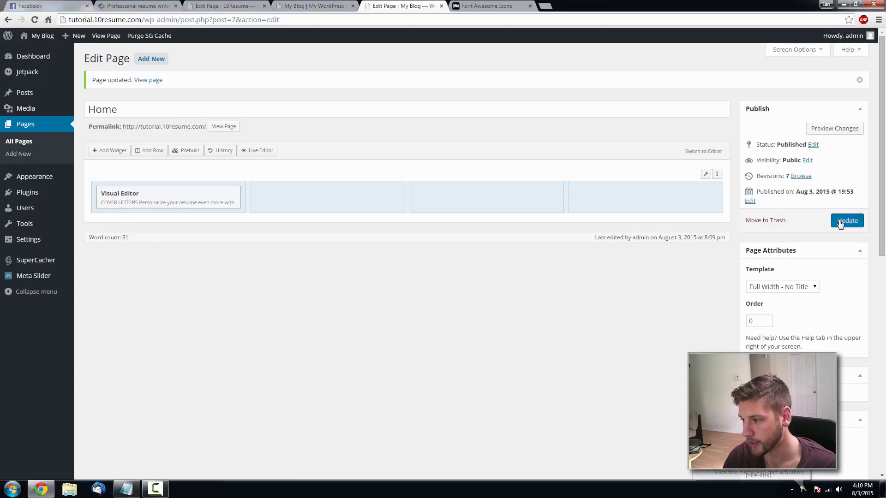
pyautogui.click(357, 10)
pyautogui.press('F5')
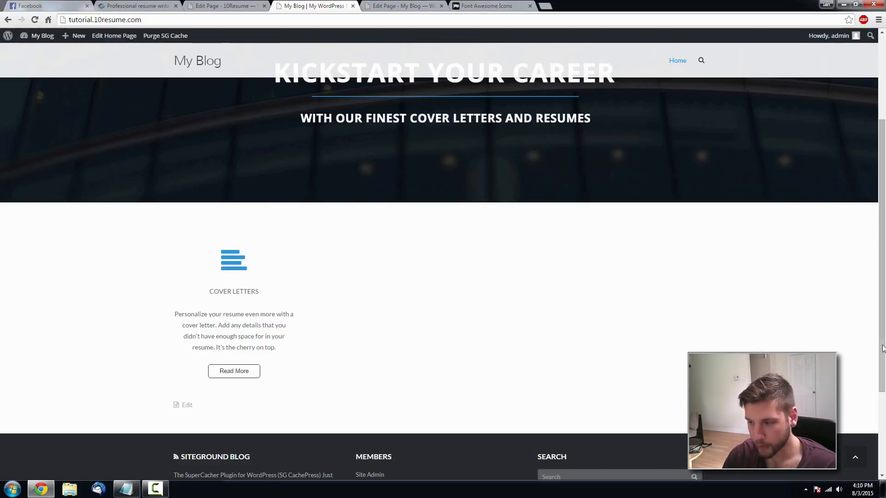
pyautogui.click(404, 6)
pyautogui.moveTo(202, 201)
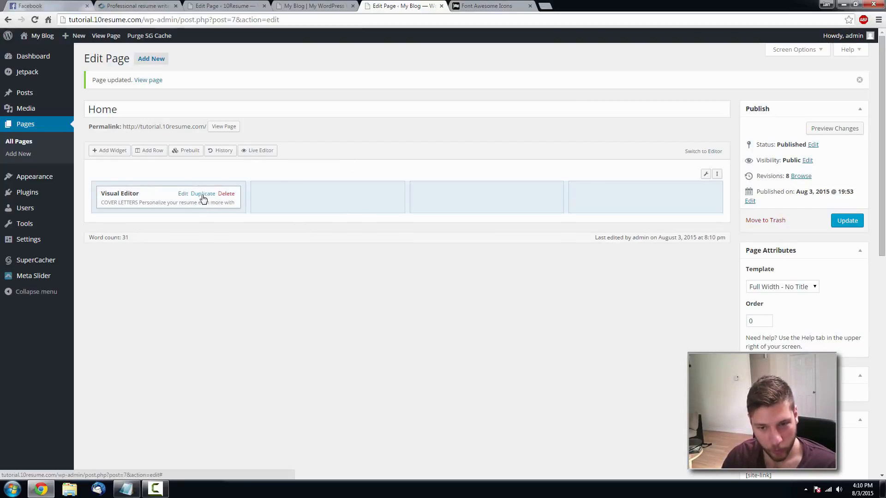
# - Duplicate the Cover Letters widget three times and drag the copies into columns two to four
pyautogui.click(203, 193)
pyautogui.click(203, 194)
pyautogui.click(203, 194)
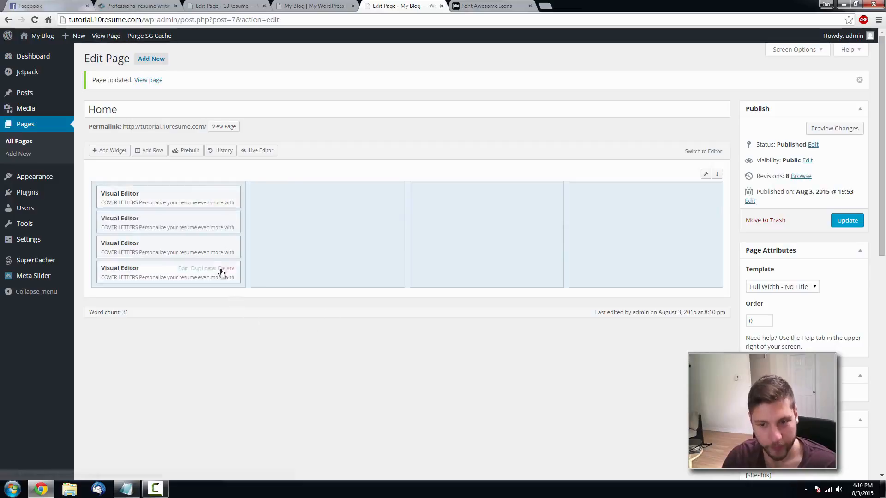
pyautogui.moveTo(158, 229); pyautogui.dragTo(300, 221)
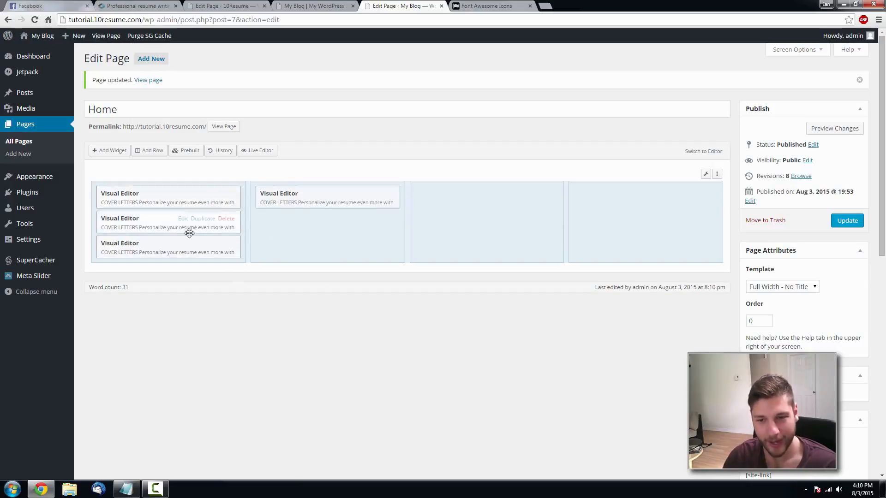
pyautogui.moveTo(157, 234); pyautogui.dragTo(617, 206)
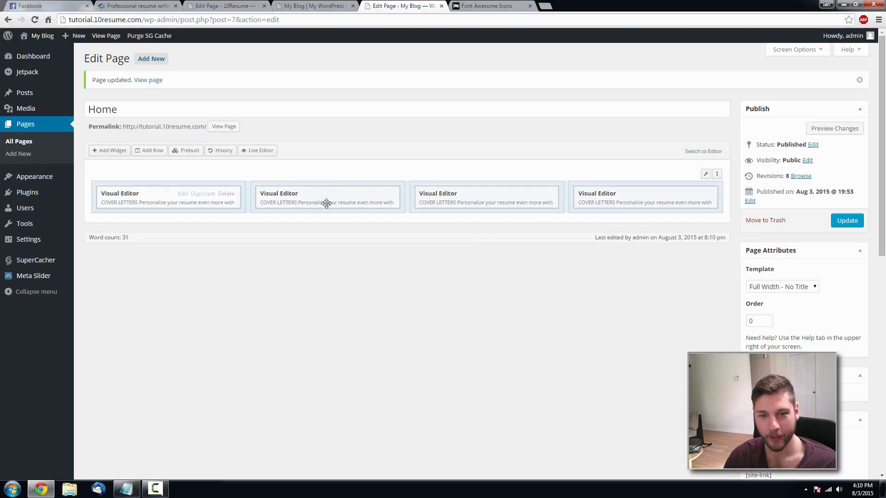
pyautogui.click(343, 194)
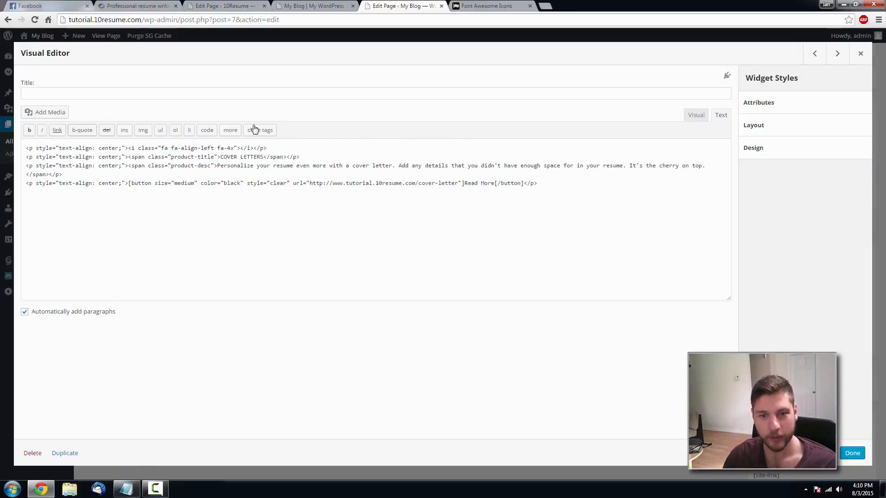
# - Retitle the second widget RESUMES and paste the reference site's Resumes description
pyautogui.moveTo(265, 157); pyautogui.dragTo(223, 158)
pyautogui.write('RESUMES')
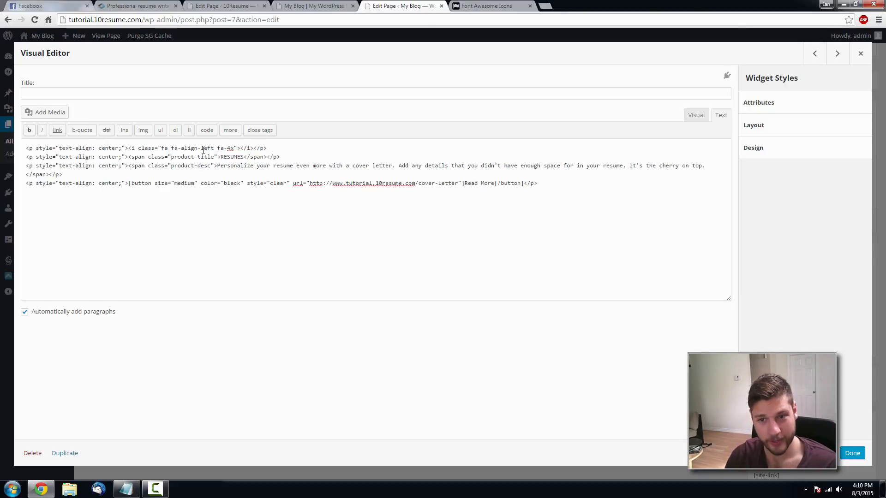
pyautogui.click(160, 6)
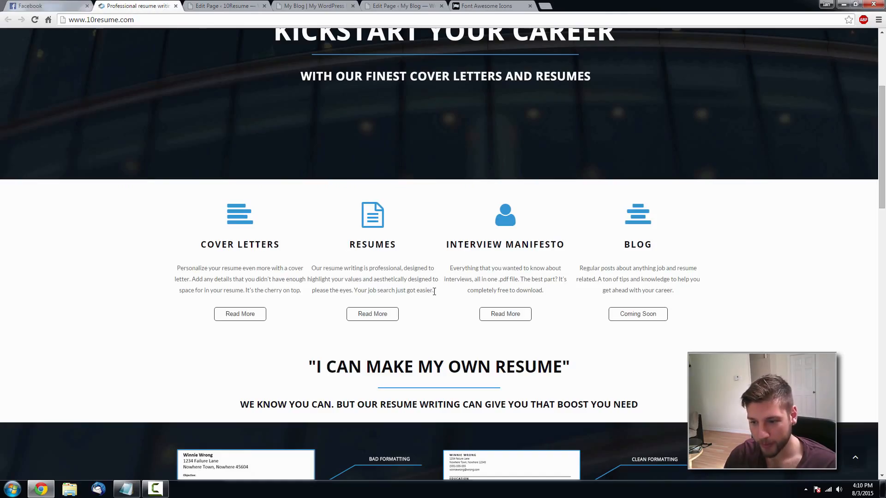
pyautogui.moveTo(434, 292); pyautogui.dragTo(315, 268)
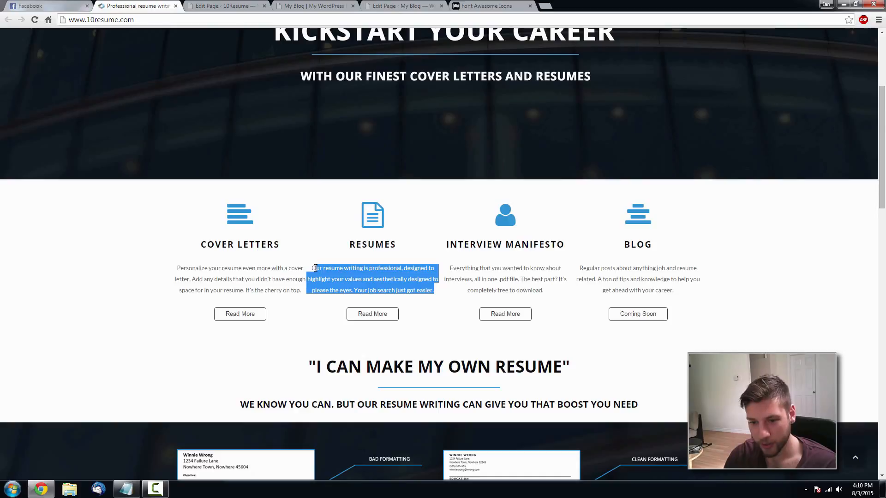
pyautogui.click(423, 7)
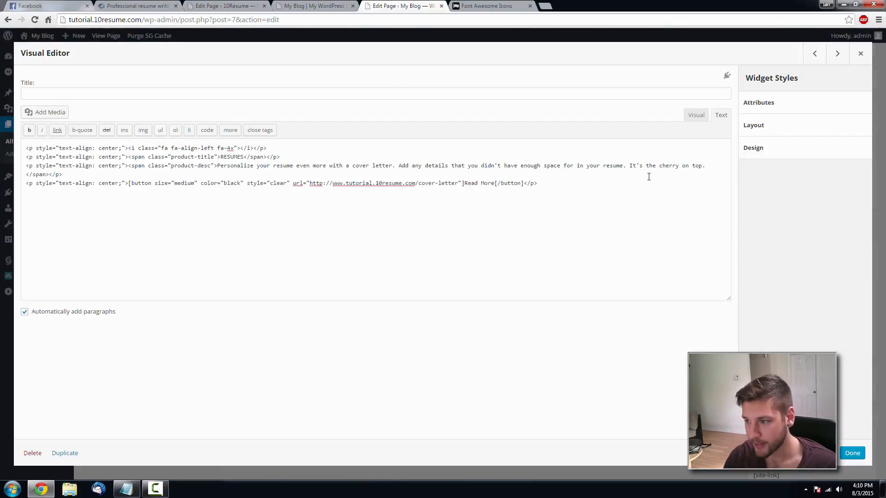
pyautogui.moveTo(705, 168); pyautogui.dragTo(218, 165)
pyautogui.write('Our resume writing is professional, designed to highlight your values and aesthetically designed to please the eyes. Your job search just got easier.')
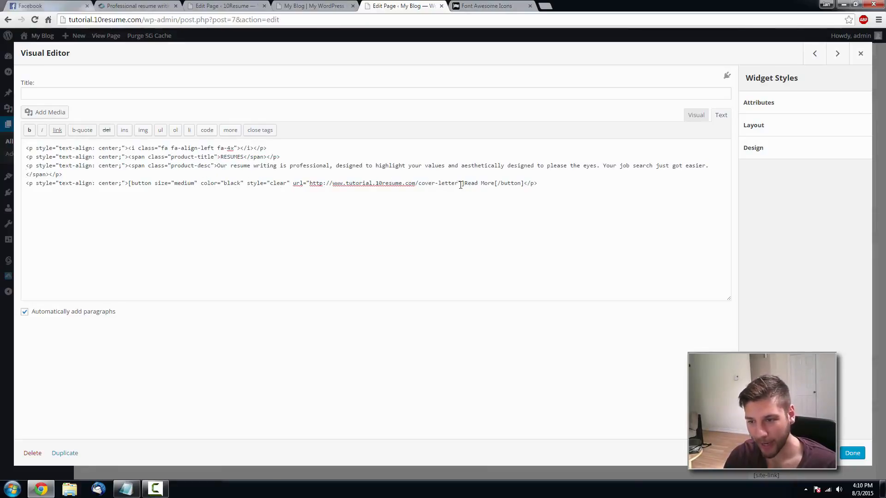
# - Change the Read More button link ending from cover-letter to resume
pyautogui.moveTo(459, 185); pyautogui.dragTo(421, 185)
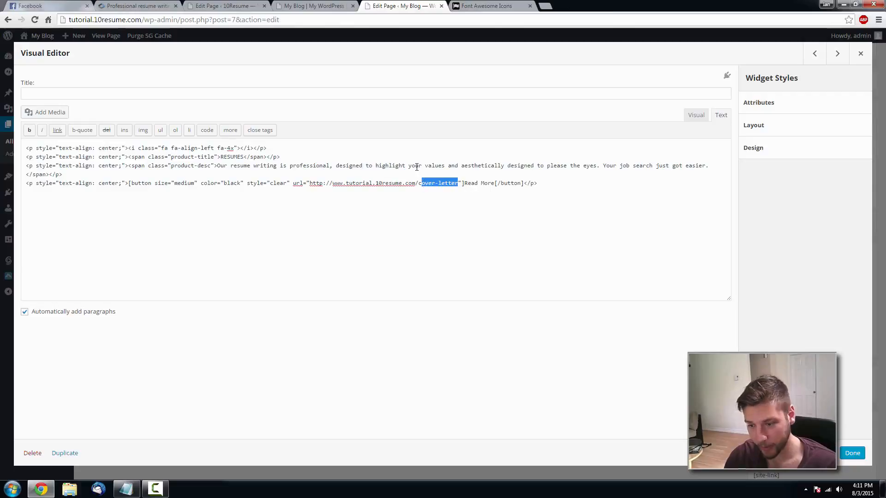
pyautogui.press('BackSpace')
pyautogui.press('BackSpace')
pyautogui.write('resume')
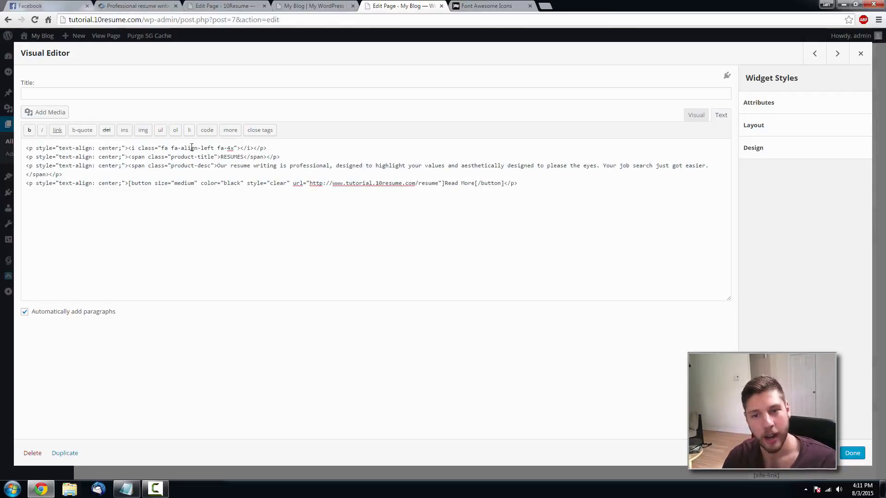
pyautogui.click(486, 5)
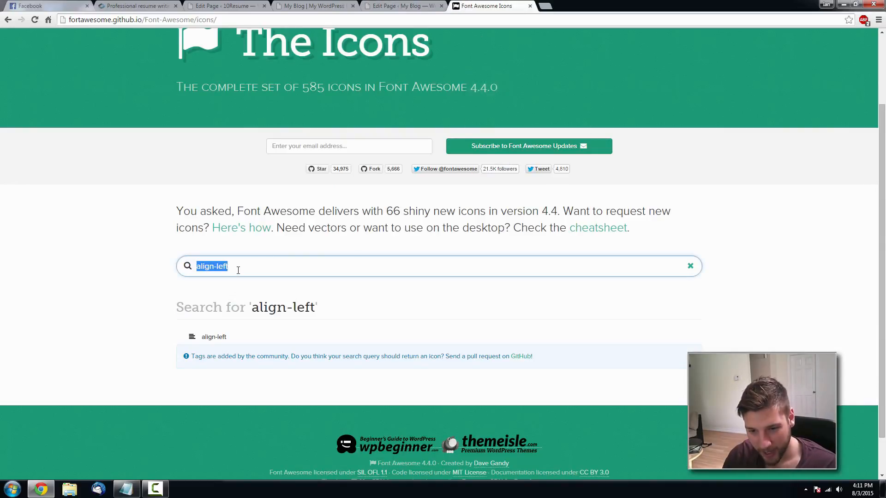
pyautogui.moveTo(242, 270); pyautogui.dragTo(163, 271)
# - Search Font Awesome for 'document' and copy the fa-file-text-o icon name
pyautogui.press('BackSpace')
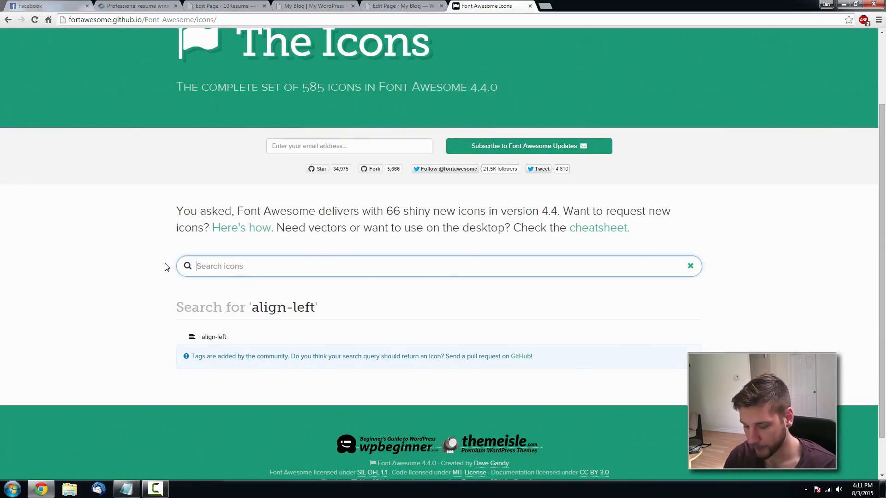
pyautogui.click(138, 5)
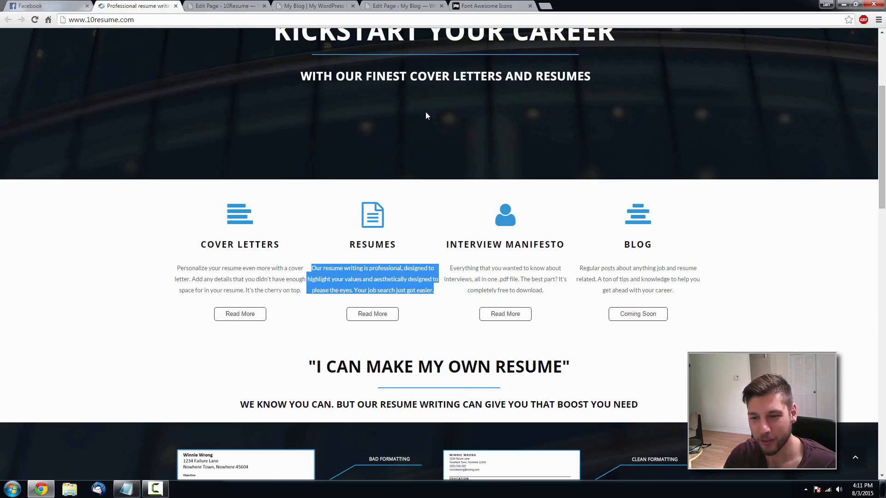
pyautogui.click(490, 8)
pyautogui.scroll(-20, 654, 269)
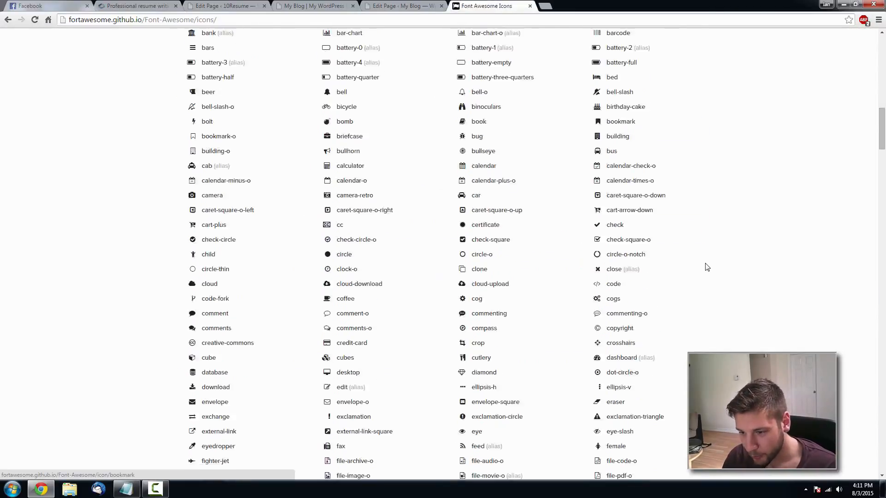
pyautogui.scroll(20, 705, 270)
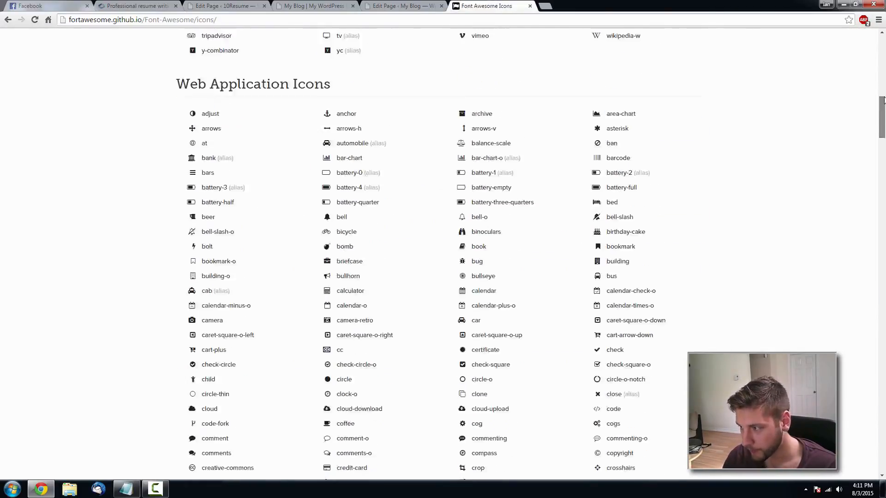
pyautogui.write('document')
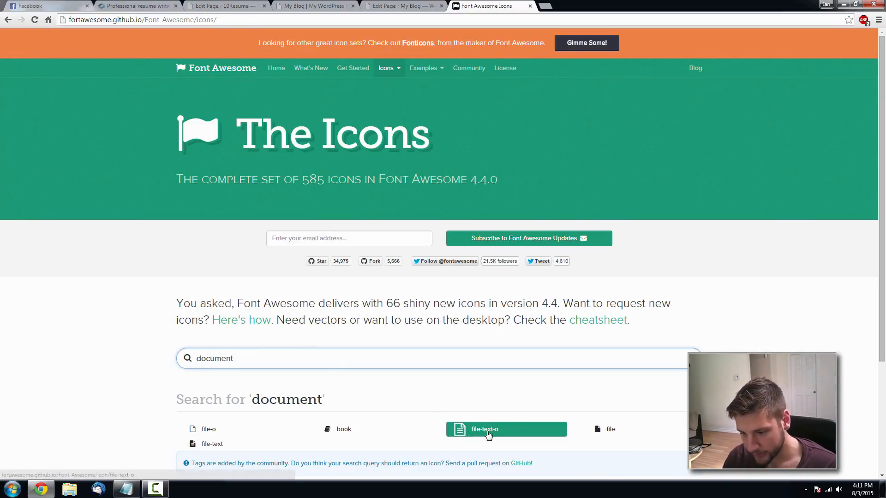
pyautogui.click(112, 5)
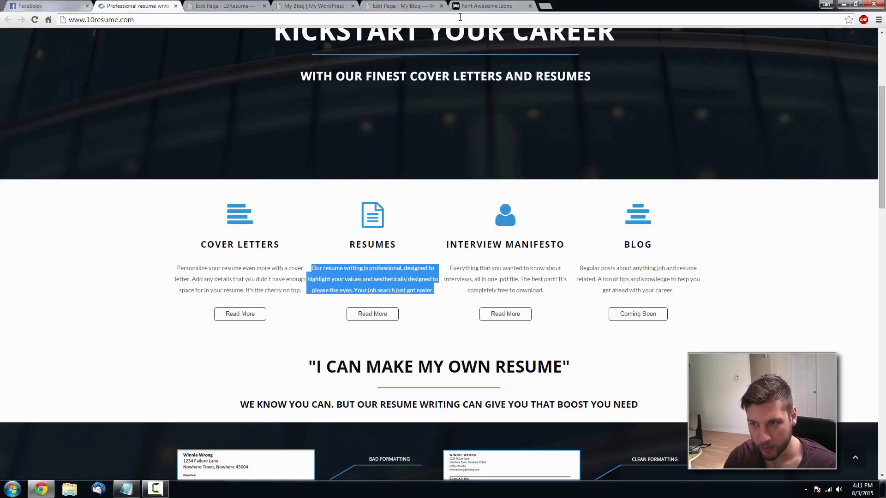
pyautogui.click(480, 6)
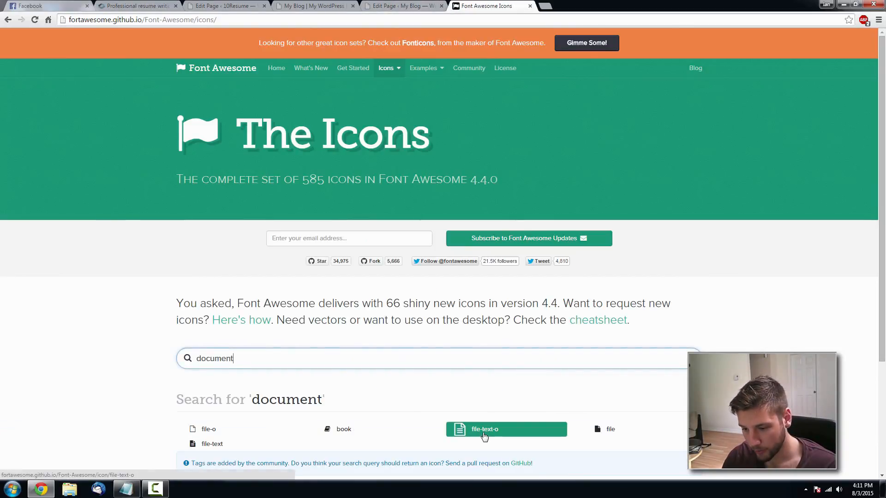
pyautogui.click(485, 428)
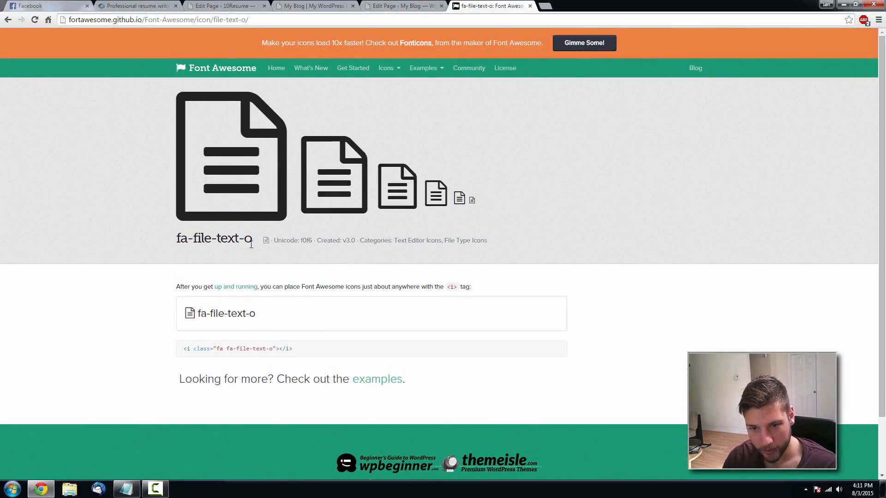
pyautogui.moveTo(254, 241); pyautogui.dragTo(174, 239)
pyautogui.hotkey('ctrl', 'c')
pyautogui.click(405, 6)
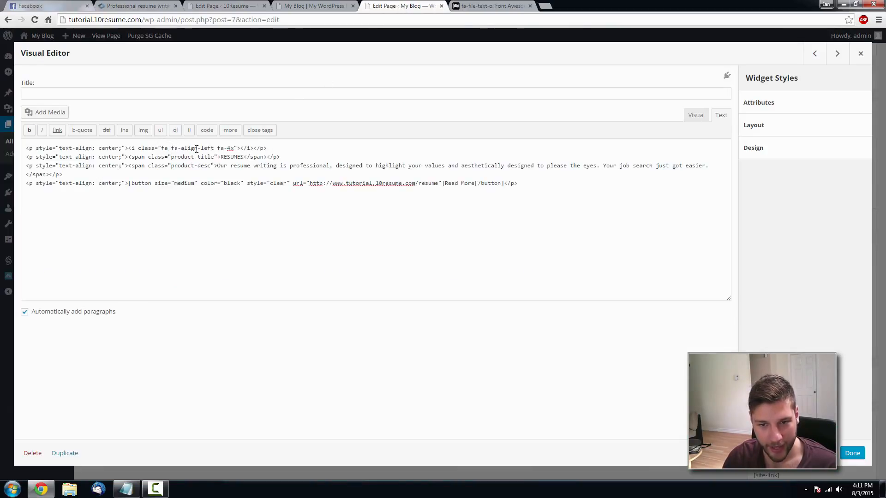
# - Replace align-left with file-text-o in the RESUMES icon class and update the Home page
pyautogui.moveTo(212, 148); pyautogui.dragTo(170, 147)
pyautogui.hotkey('ctrl', 'v')
pyautogui.hotkey('ctrl', 'v')
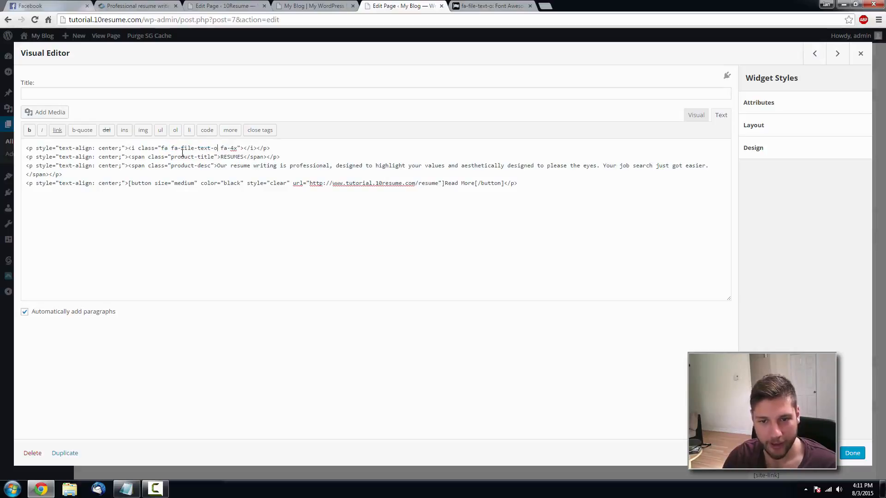
pyautogui.click(852, 453)
pyautogui.click(847, 221)
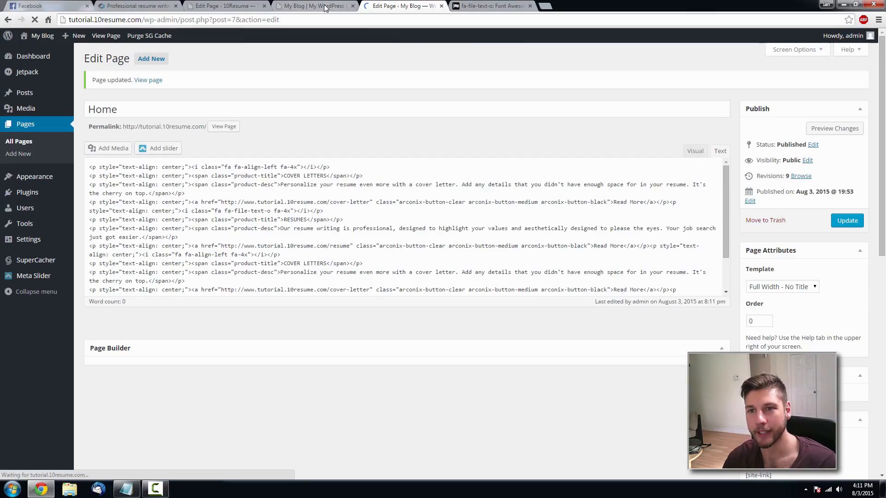
# - Reload the live homepage to confirm the new RESUMES document icon
pyautogui.click(323, 7)
pyautogui.press('F5')
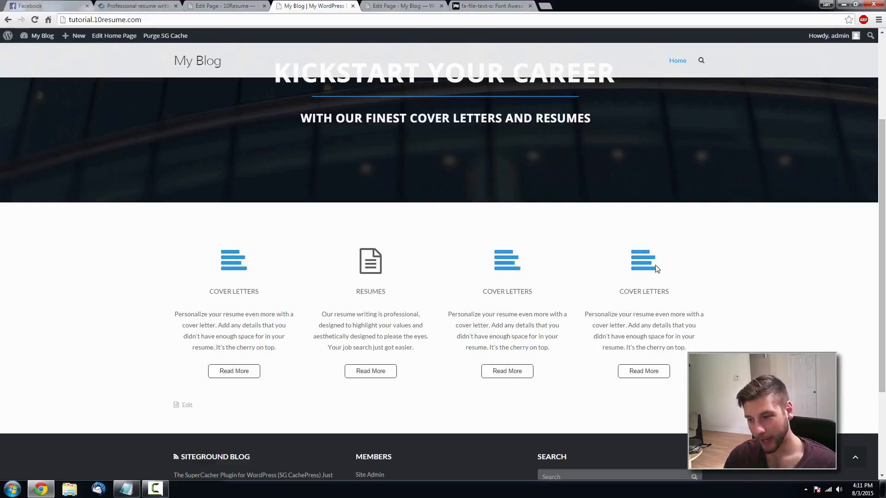
pyautogui.click(376, 6)
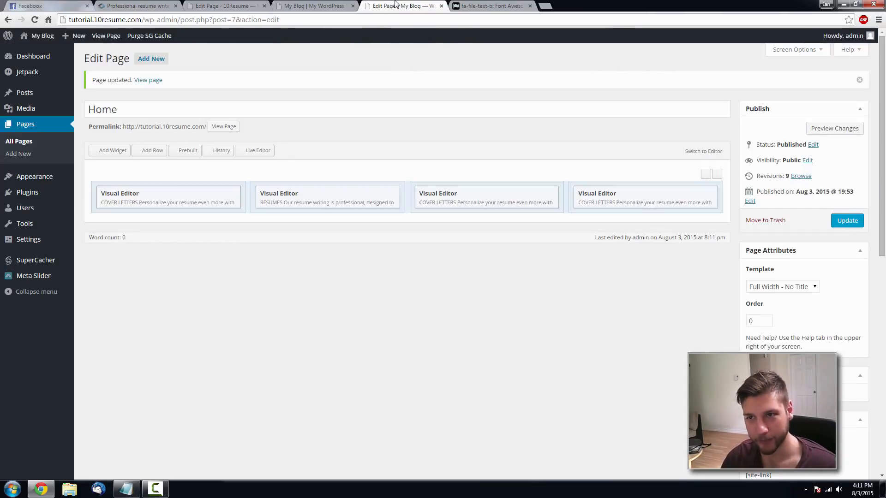
pyautogui.click(313, 5)
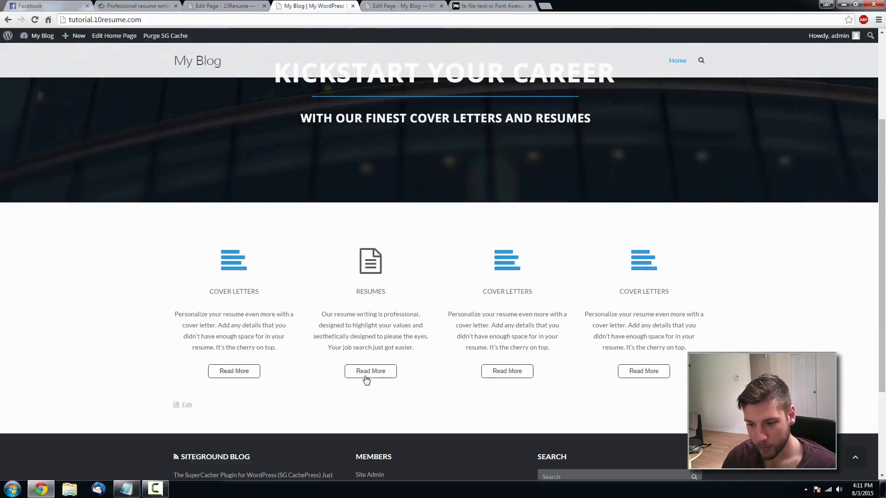
pyautogui.click(406, 7)
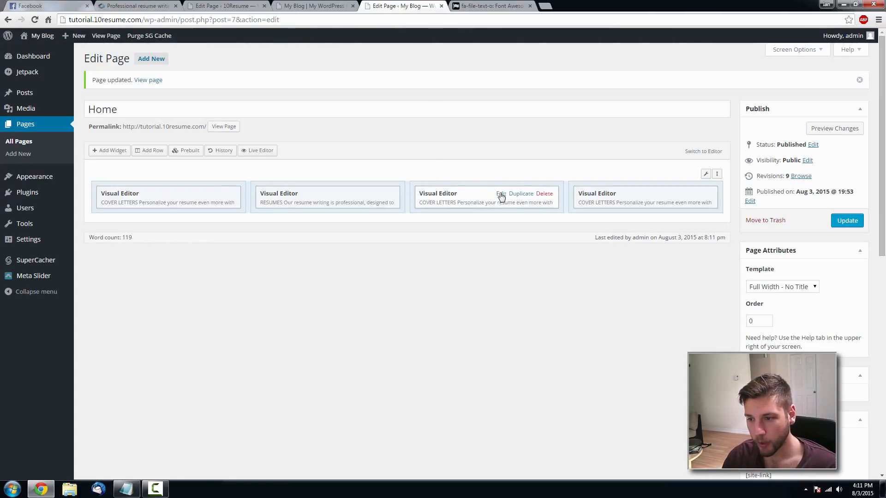
# - Retitle the third widget INTERVIEW MANIFESTO and paste in the reference interview description
pyautogui.click(500, 199)
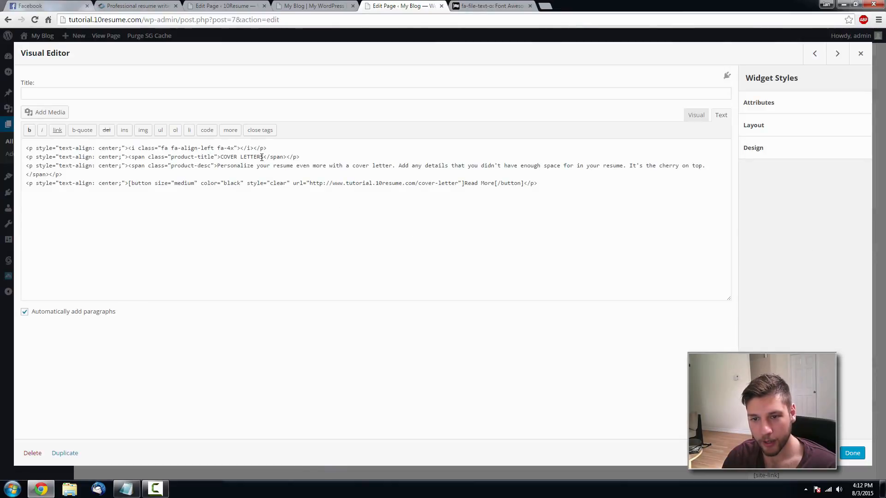
pyautogui.moveTo(261, 157); pyautogui.dragTo(221, 154)
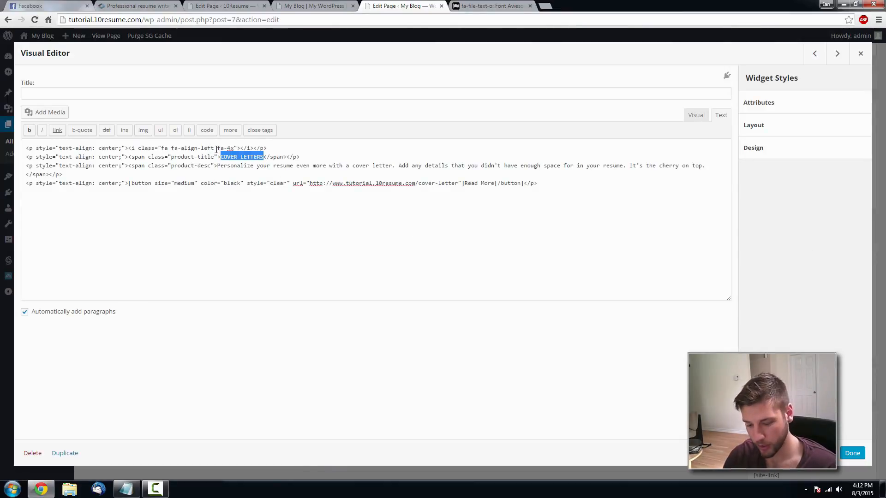
pyautogui.write('INTERV')
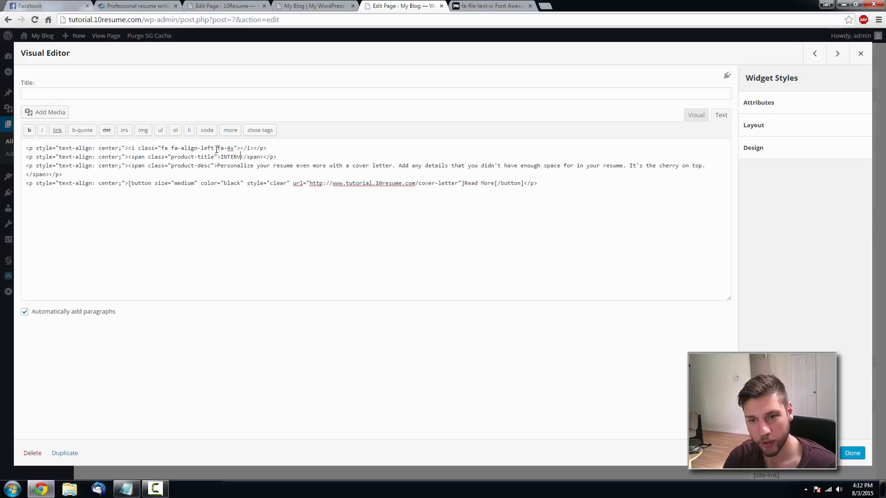
pyautogui.write('IEW MANIFESTO')
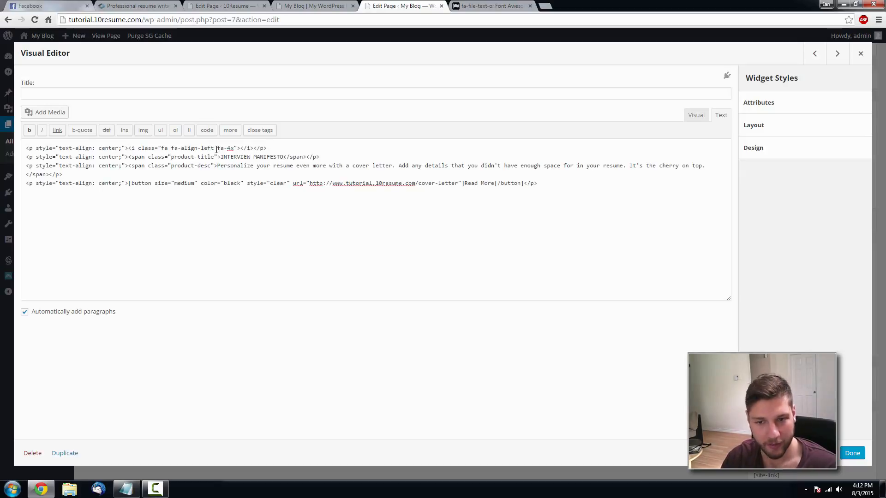
pyautogui.click(147, 5)
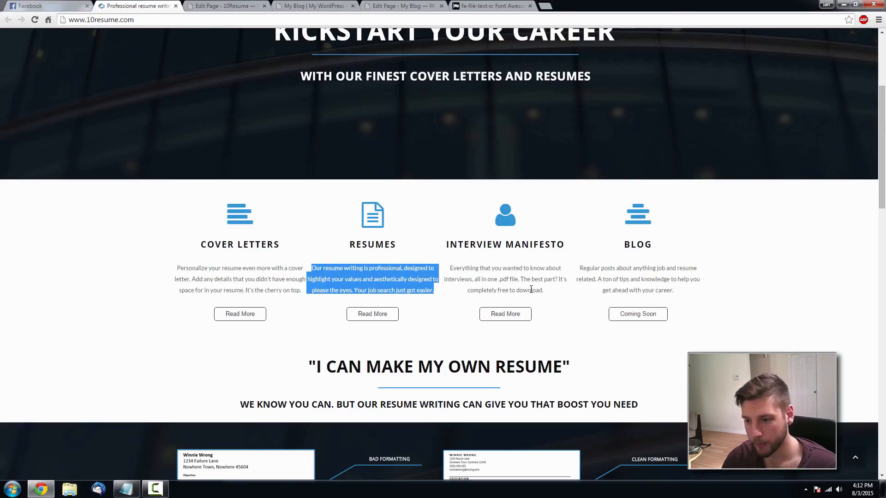
pyautogui.moveTo(547, 293); pyautogui.dragTo(451, 264)
pyautogui.hotkey('ctrl', 'c')
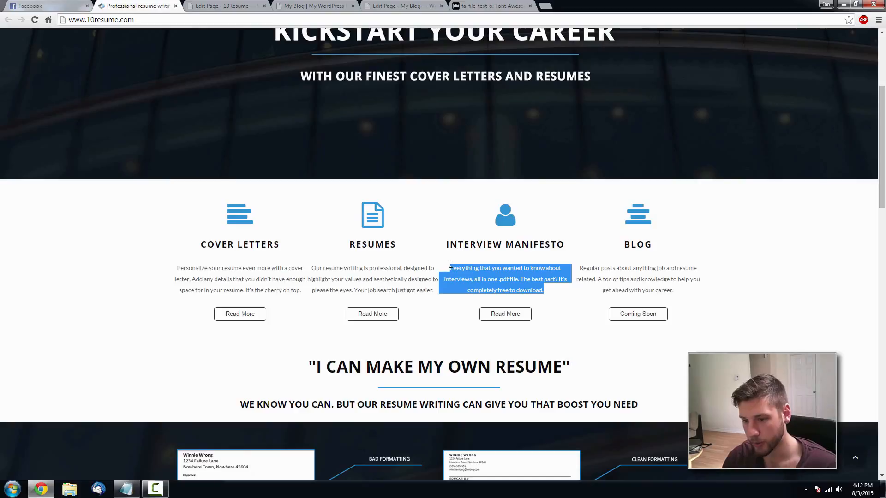
pyautogui.click(421, 6)
pyautogui.moveTo(706, 165); pyautogui.dragTo(217, 165)
pyautogui.hotkey('ctrl', 'v')
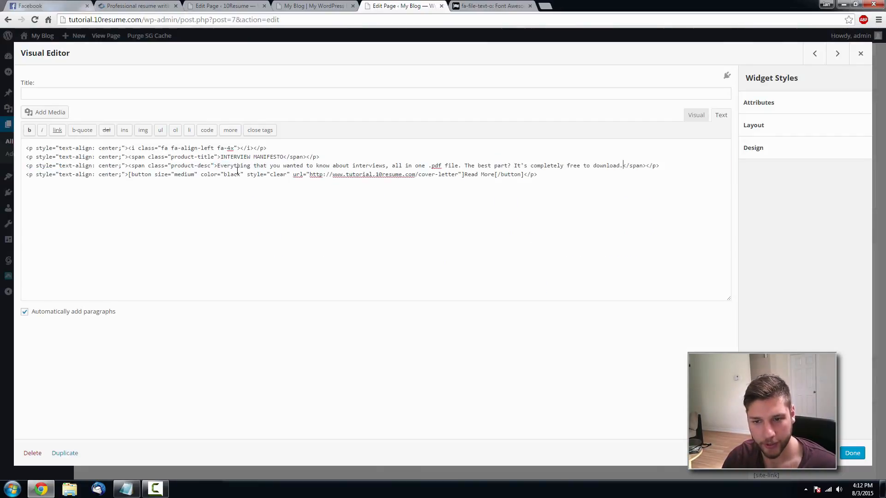
# - Point the Read More link to /interview-manifesto and check the reference site's icon
pyautogui.moveTo(458, 174); pyautogui.dragTo(418, 177)
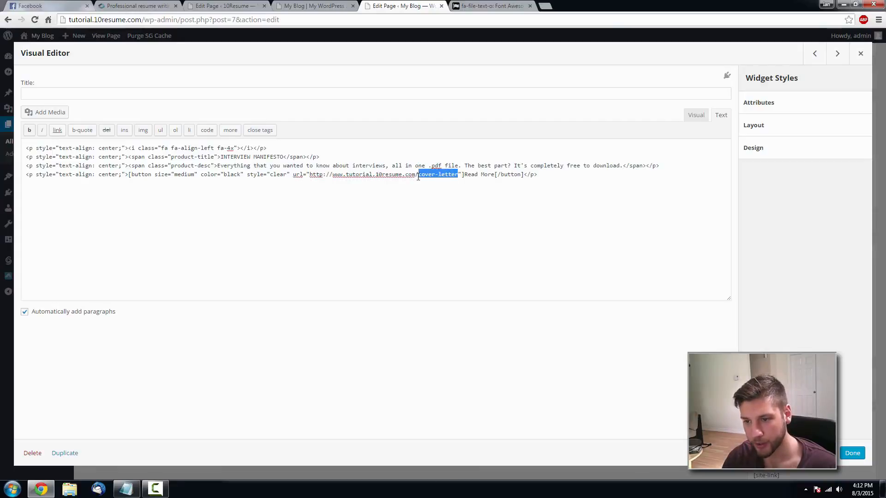
pyautogui.write('interview-manifes')
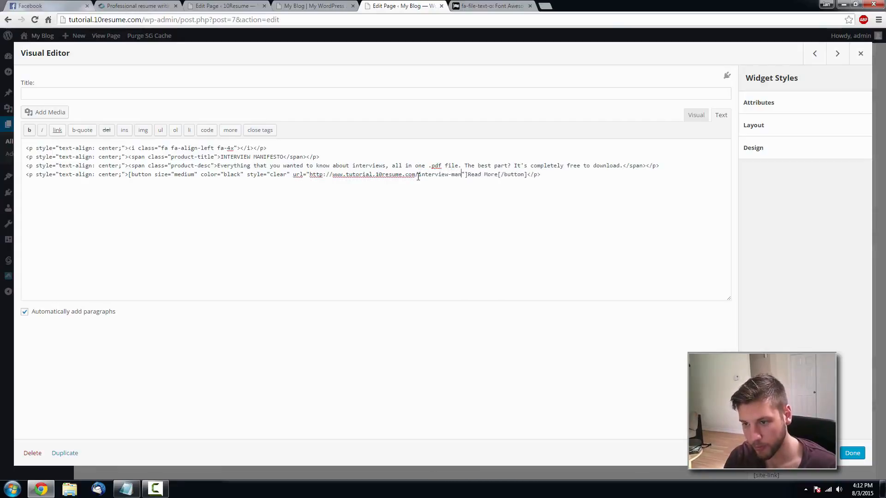
pyautogui.write('to')
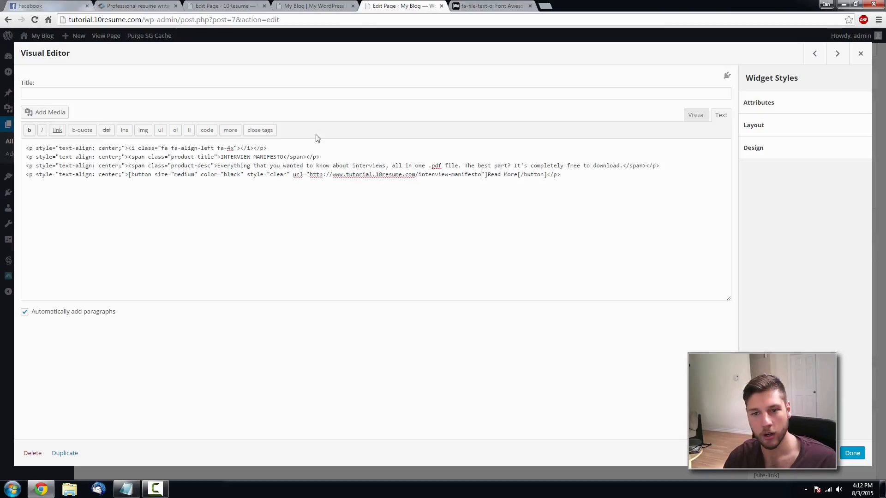
pyautogui.click(493, 7)
pyautogui.click(155, 9)
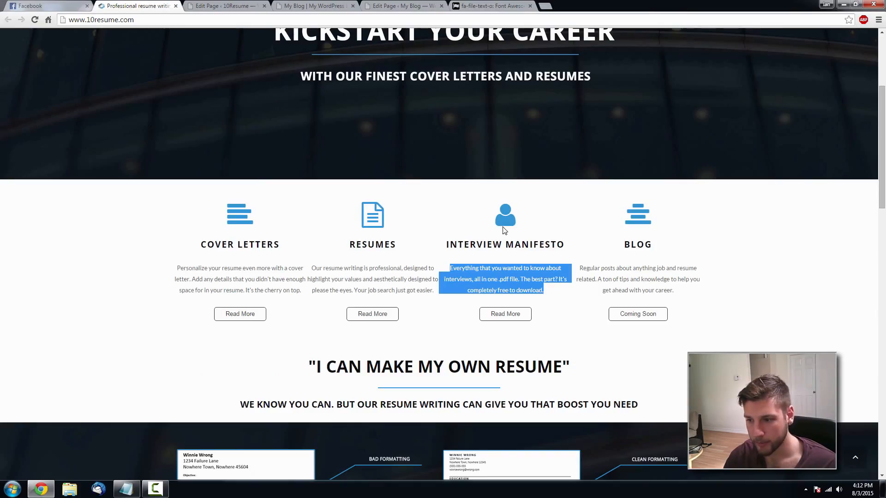
pyautogui.click(512, 7)
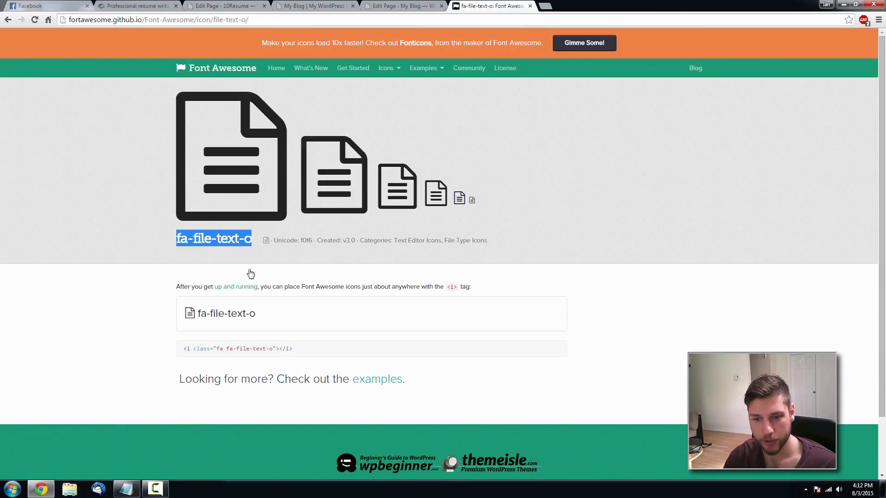
# - Find the 'user' icon in Font Awesome and set the third column's icon class to fa-user
pyautogui.click(7, 20)
pyautogui.write('user')
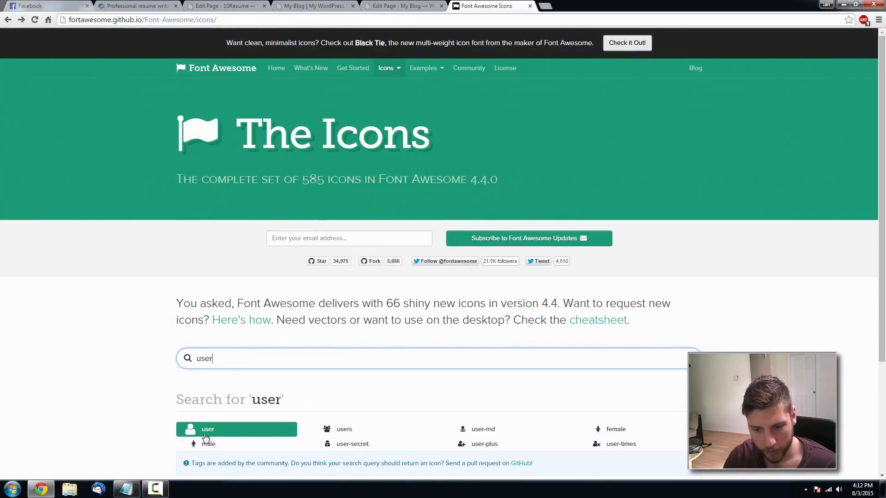
pyautogui.click(380, 4)
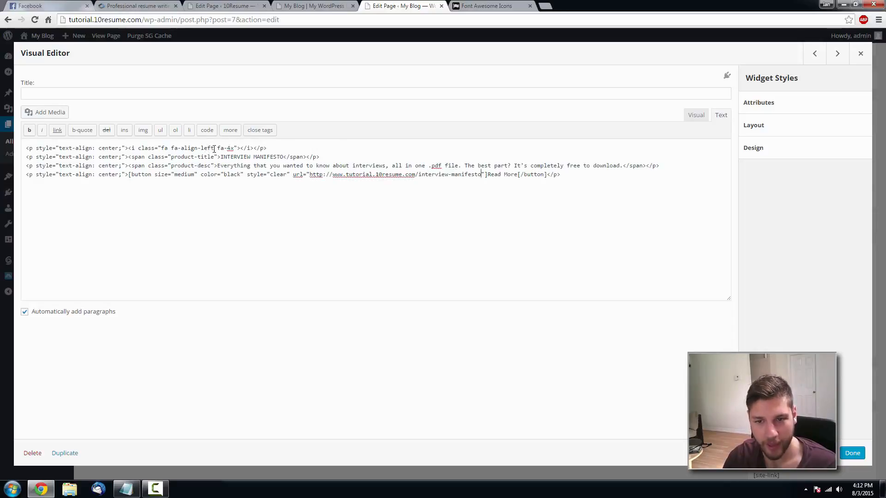
pyautogui.moveTo(214, 149); pyautogui.dragTo(192, 149)
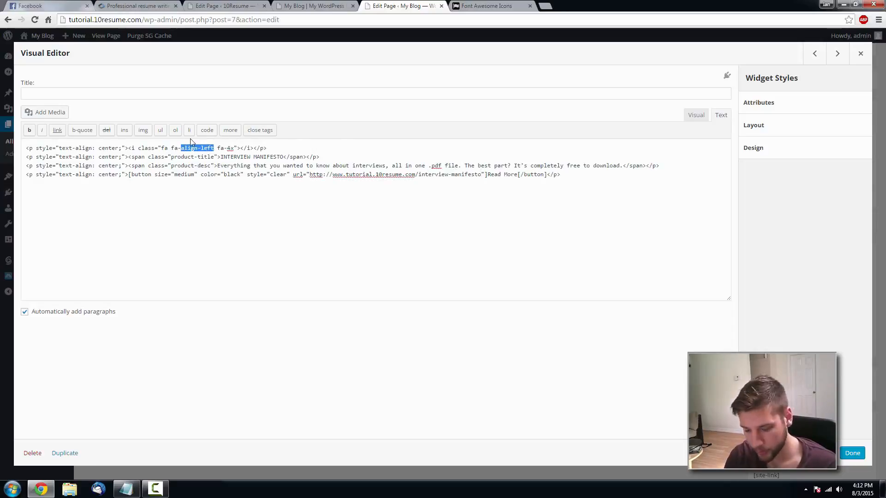
pyautogui.write('user')
# - Update the Home page and reload the live homepage to see INTERVIEW MANIFESTO
pyautogui.click(853, 453)
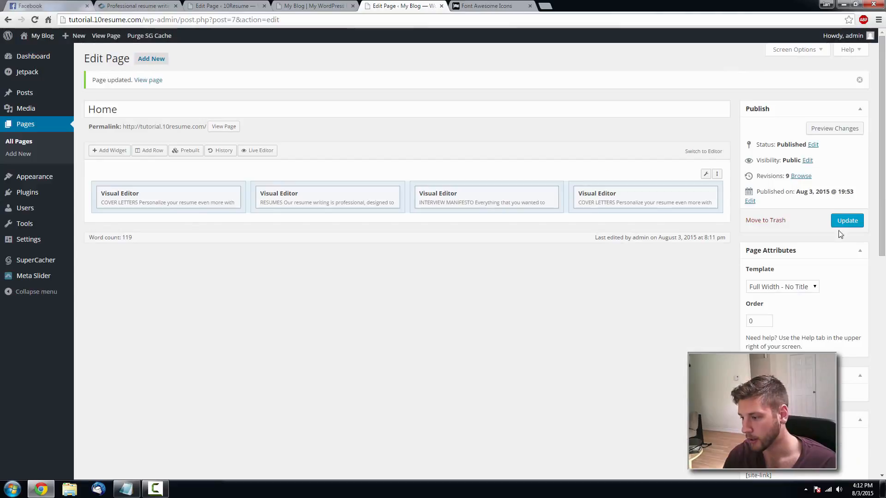
pyautogui.click(846, 220)
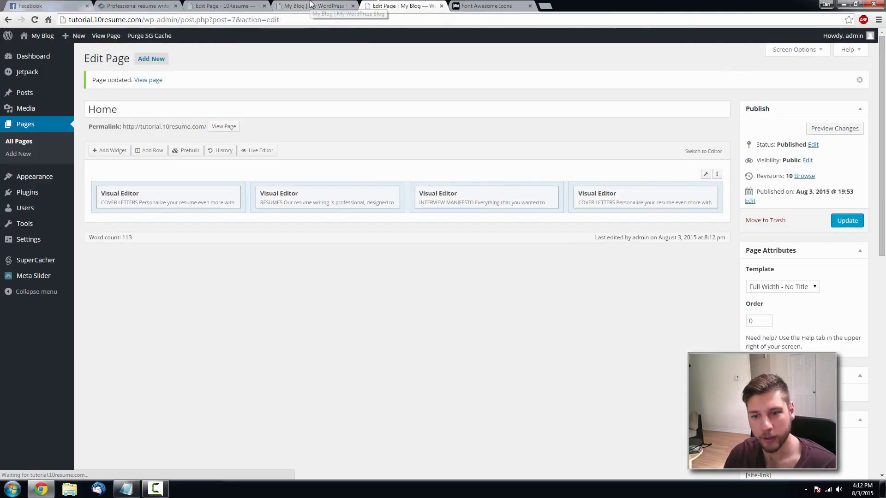
pyautogui.click(311, 5)
pyautogui.press('F5')
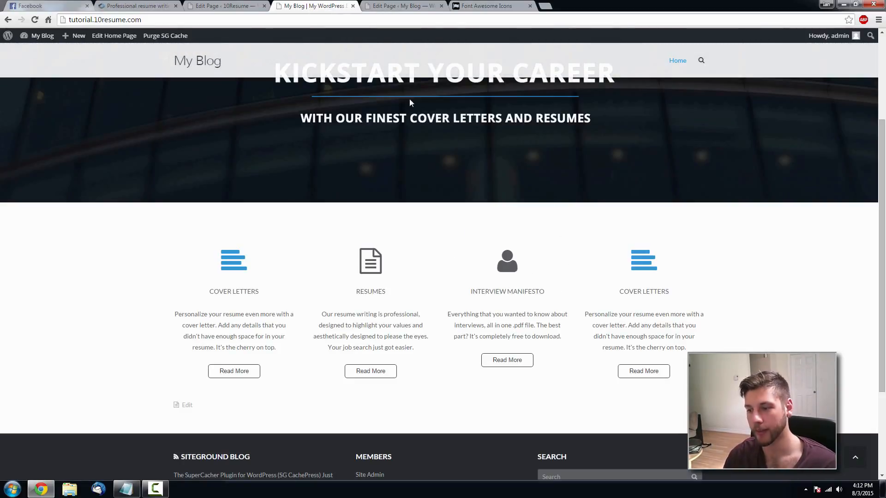
pyautogui.click(403, 6)
# - Retitle the fourth column BLOG and paste in the reference blog description
pyautogui.click(662, 192)
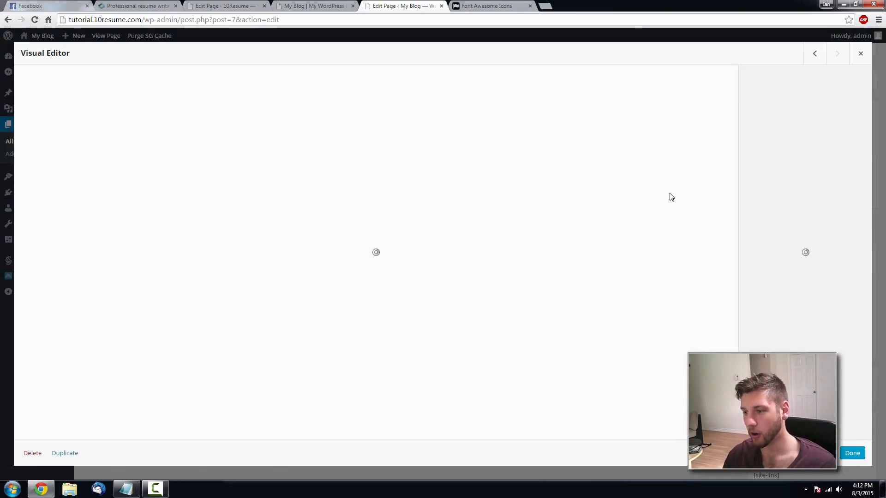
pyautogui.moveTo(264, 157); pyautogui.dragTo(220, 157)
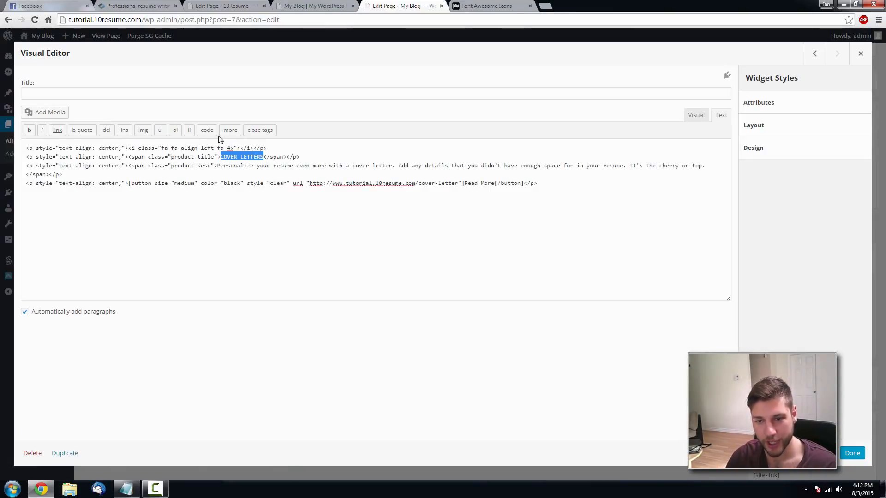
pyautogui.write('BLOG')
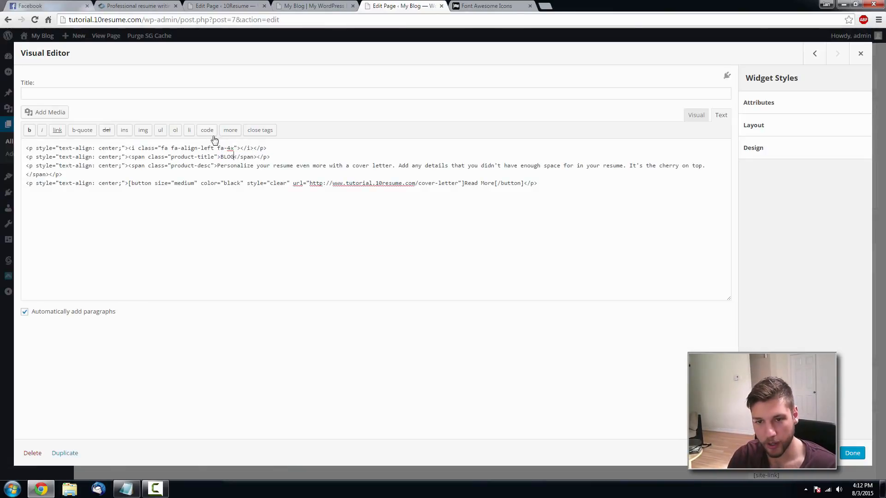
pyautogui.click(138, 6)
pyautogui.moveTo(674, 290); pyautogui.dragTo(588, 268)
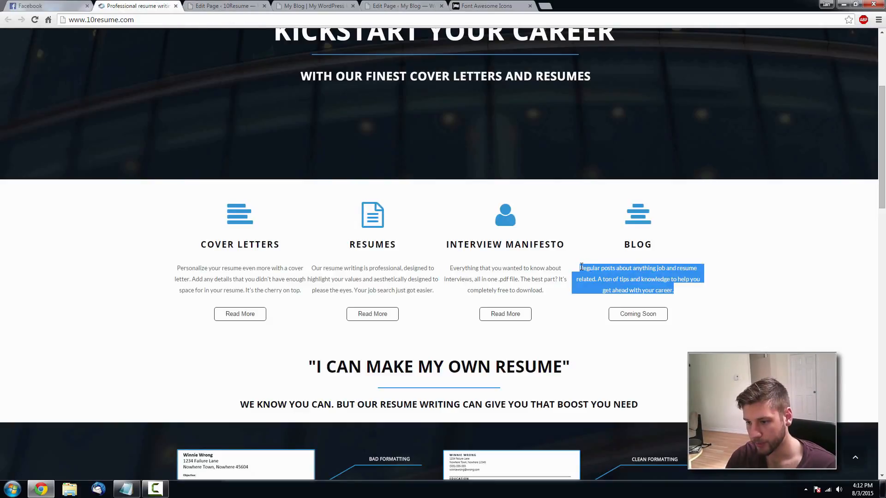
pyautogui.click(412, 6)
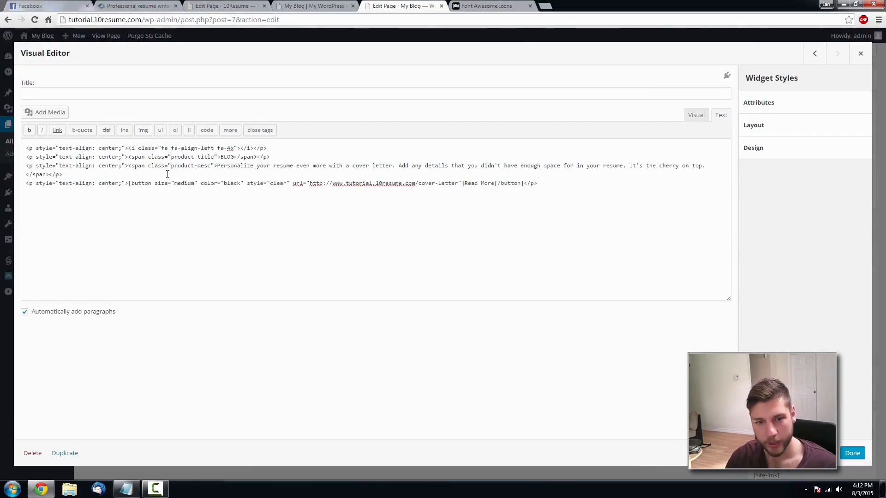
pyautogui.moveTo(696, 167); pyautogui.dragTo(216, 167)
pyautogui.write('Regular posts about anything job and resume related. A ton of tips and knowledge to help you get ahead with your career.')
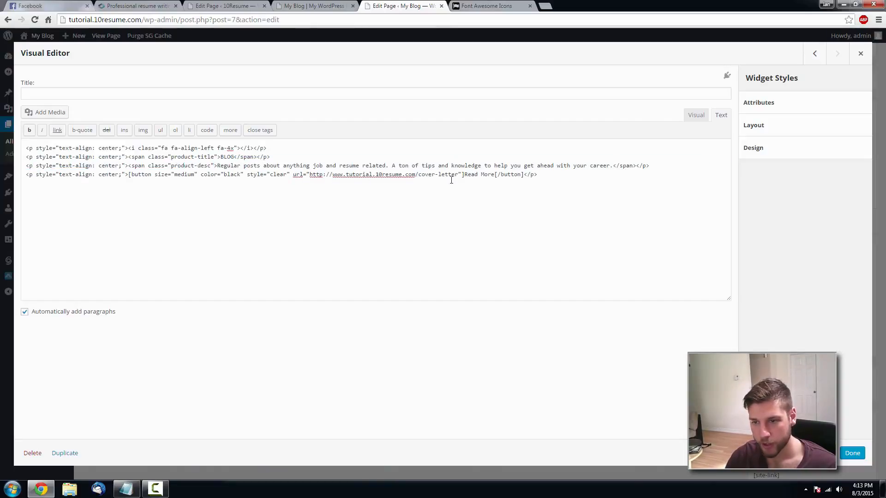
# - Change the Read More link to /blog and start renaming its align-left icon class
pyautogui.moveTo(458, 176); pyautogui.dragTo(427, 176)
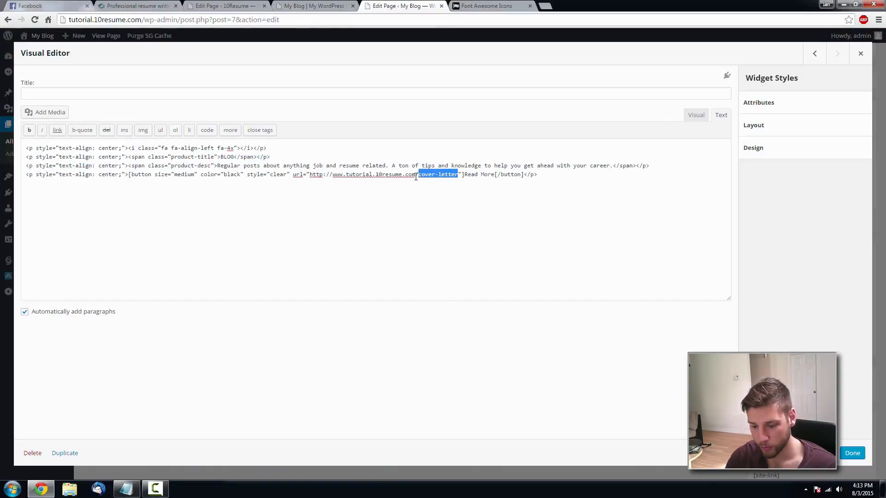
pyautogui.write('blog')
pyautogui.click(132, 4)
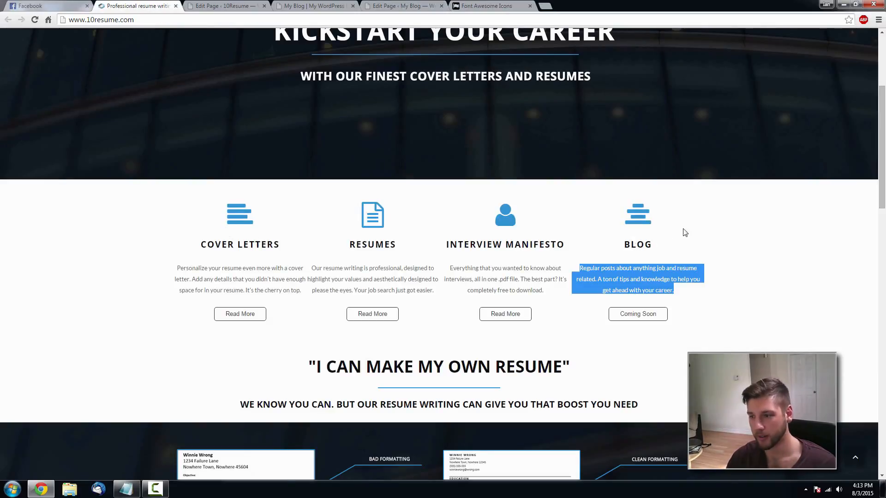
pyautogui.click(490, 5)
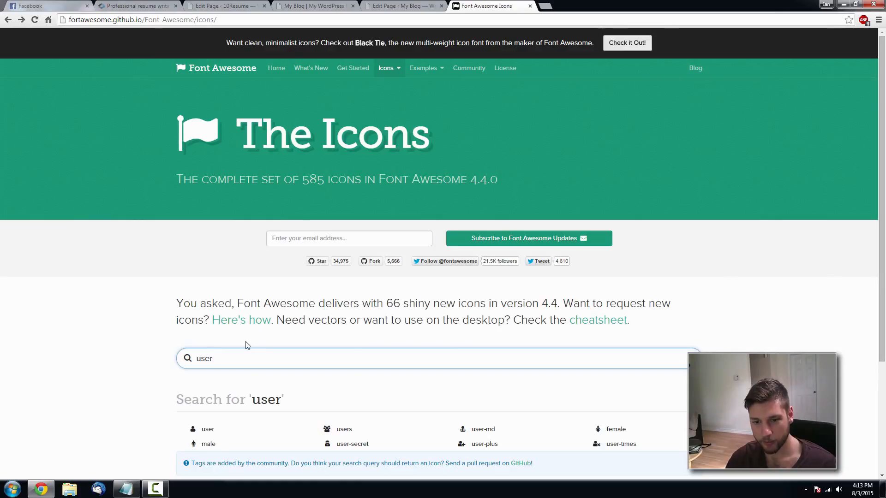
pyautogui.press('BackSpace')
pyautogui.press('BackSpace')
pyautogui.press('BackSpace')
pyautogui.press('BackSpace')
pyautogui.write('align')
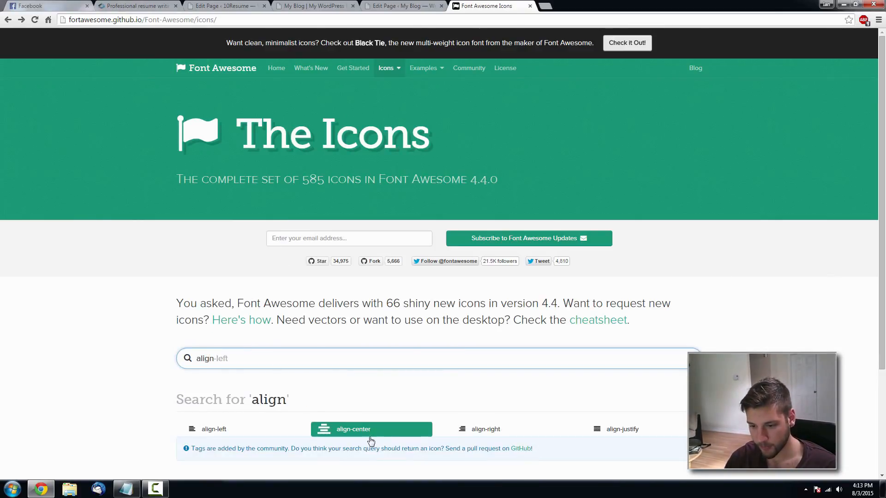
pyautogui.click(406, 6)
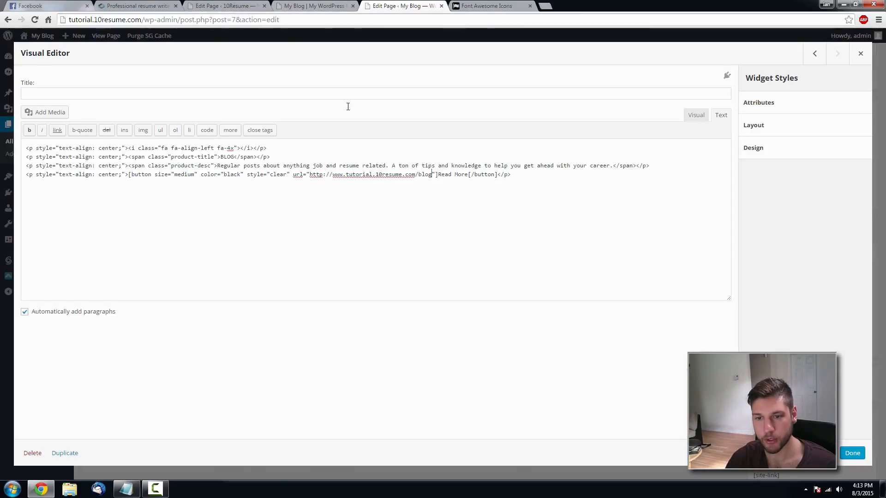
pyautogui.press('BackSpace')
pyautogui.press('BackSpace')
pyautogui.press('BackSpace')
pyautogui.press('BackSpace')
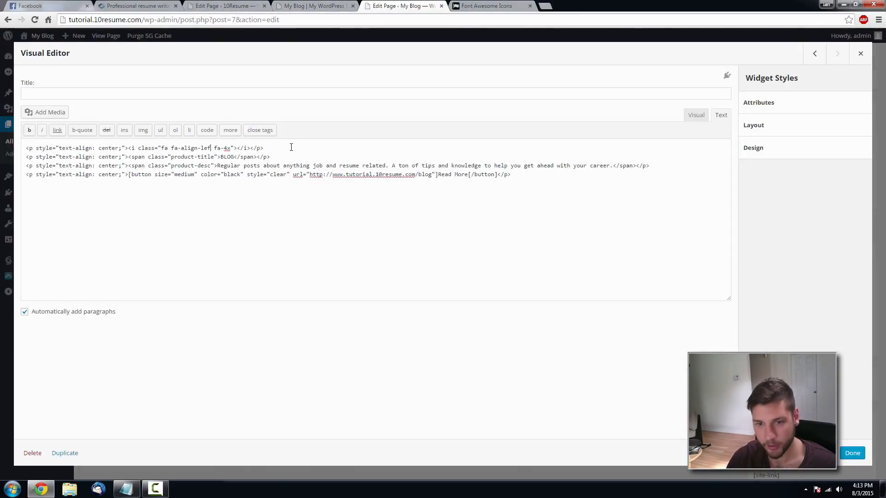
# - Switch the BLOG icon to fa-align-center, update the Home page, and check the live site
pyautogui.write('center')
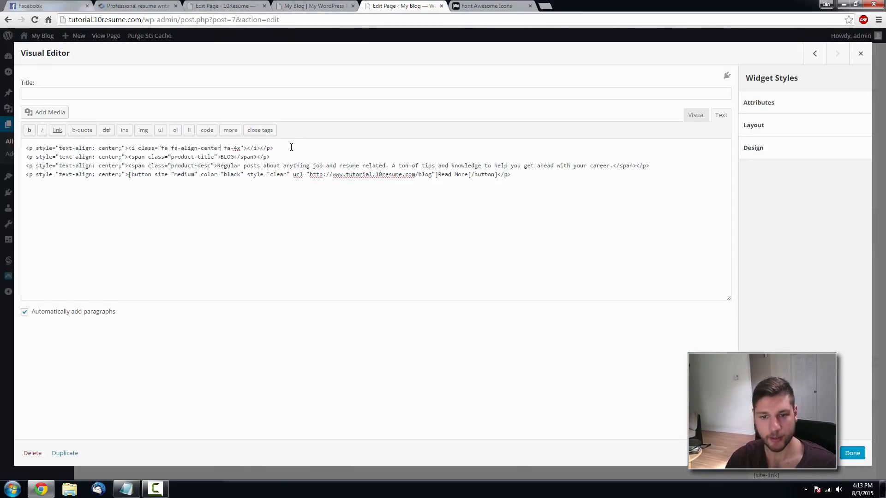
pyautogui.click(852, 453)
pyautogui.click(847, 220)
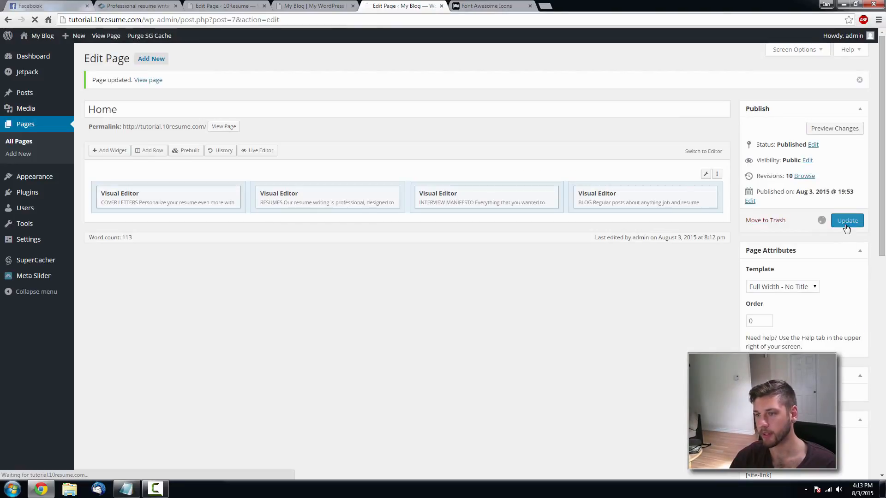
pyautogui.click(297, 5)
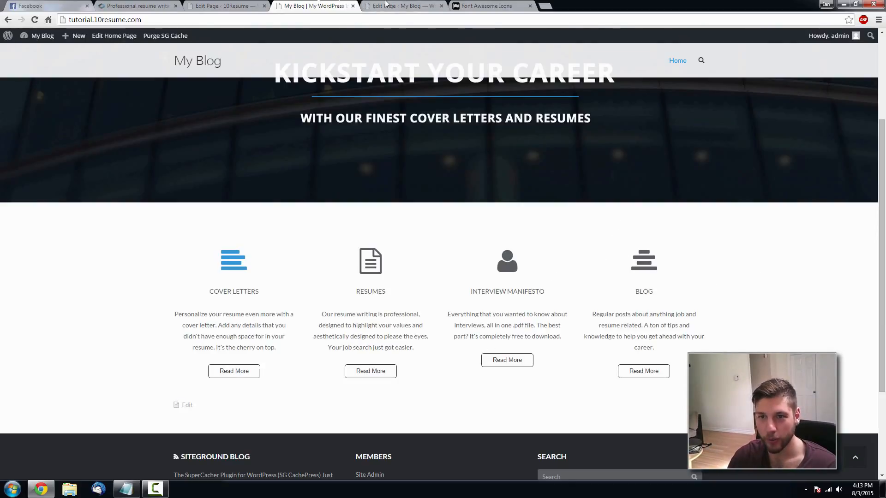
pyautogui.click(399, 5)
# - In Custom CSS, duplicate the .fa-align-left colour rule as .fa-align-center
pyautogui.moveTo(37, 177)
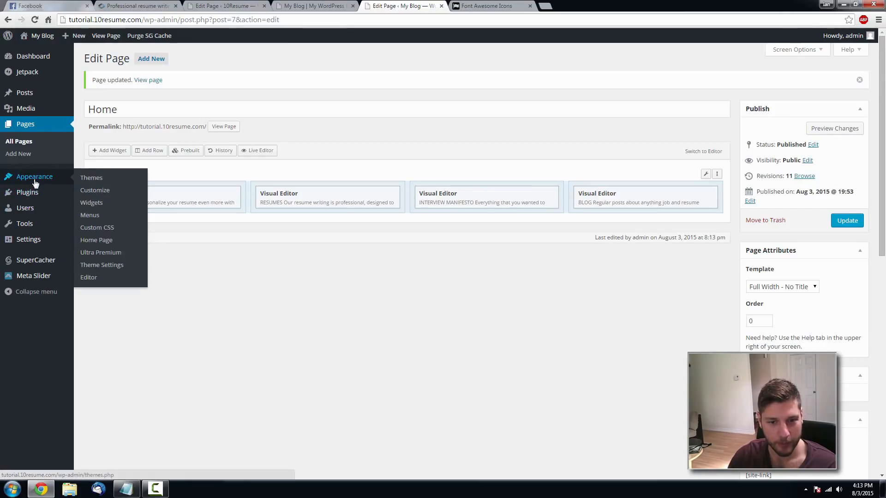
pyautogui.click(110, 228)
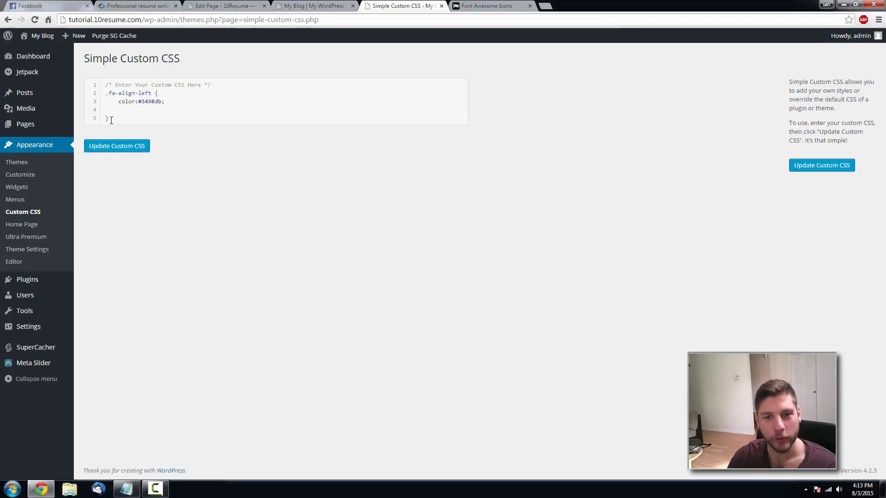
pyautogui.moveTo(111, 120); pyautogui.dragTo(101, 95)
pyautogui.hotkey('ctrl', 'c')
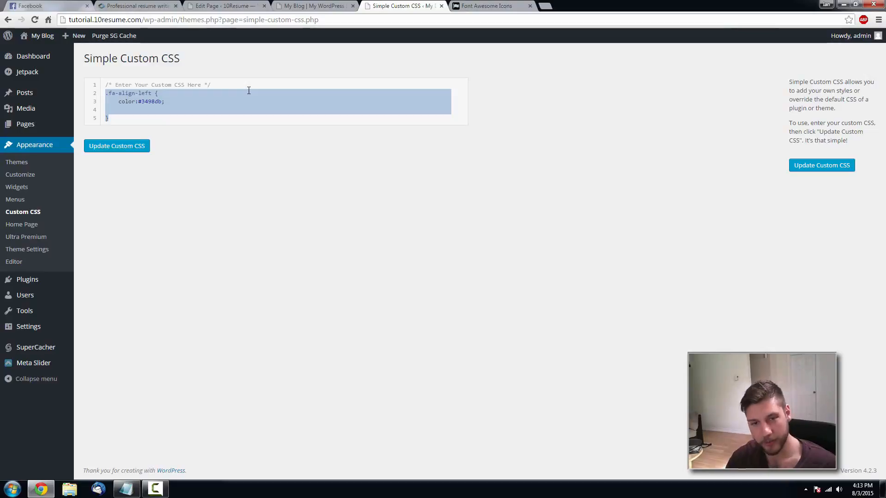
pyautogui.click(127, 119)
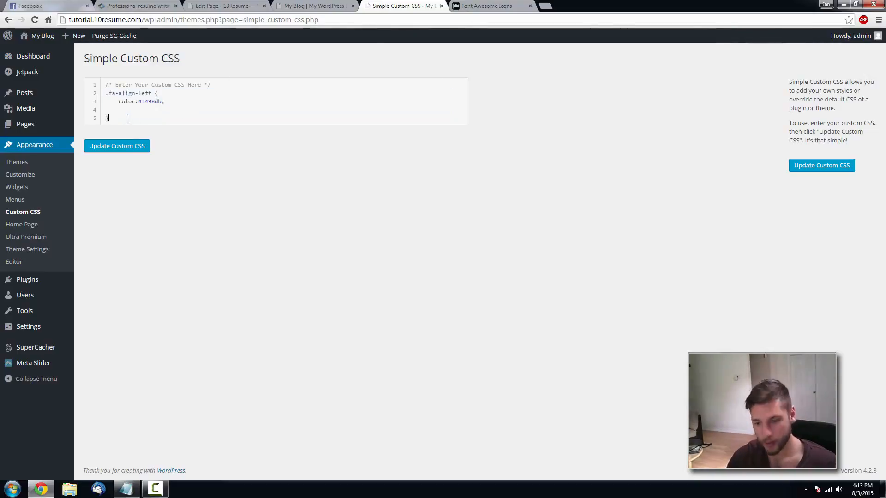
pyautogui.press('Return')
pyautogui.hotkey('ctrl', 'v')
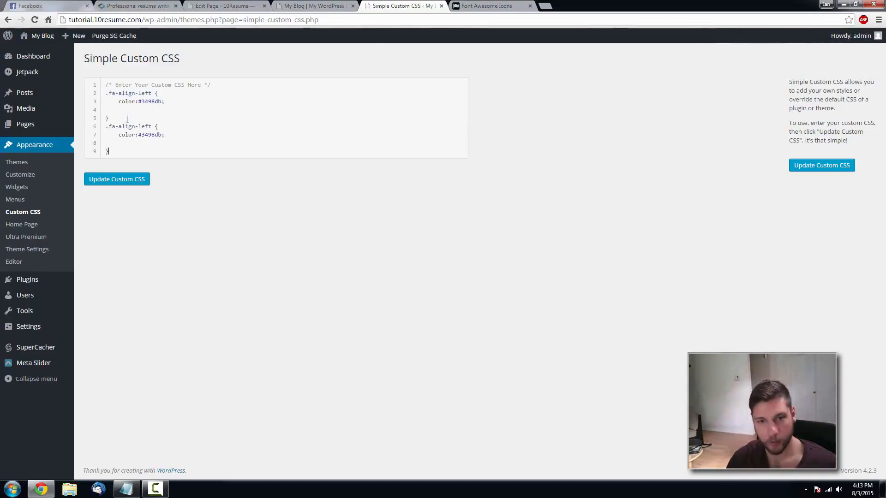
pyautogui.click(151, 126)
pyautogui.press('BackSpace')
pyautogui.press('BackSpace')
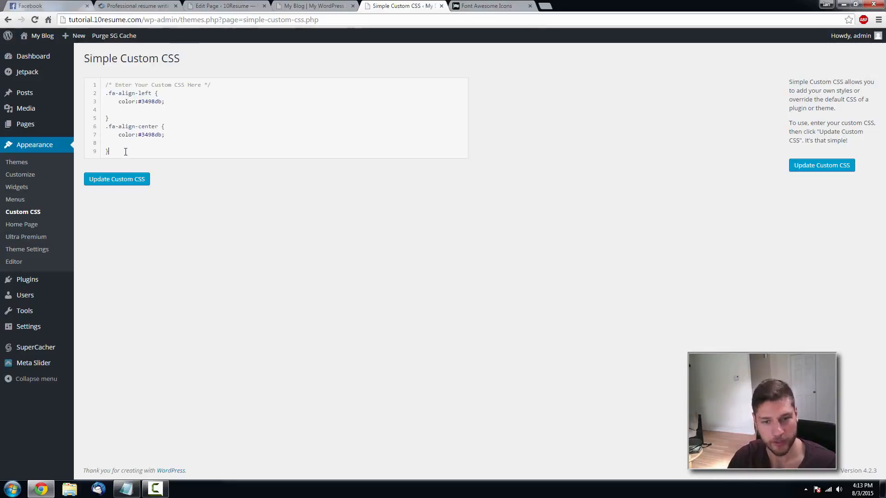
# - Add #3498db colour rules for .fa-user and .fa-file-text-o and save the CSS
pyautogui.press('Return')
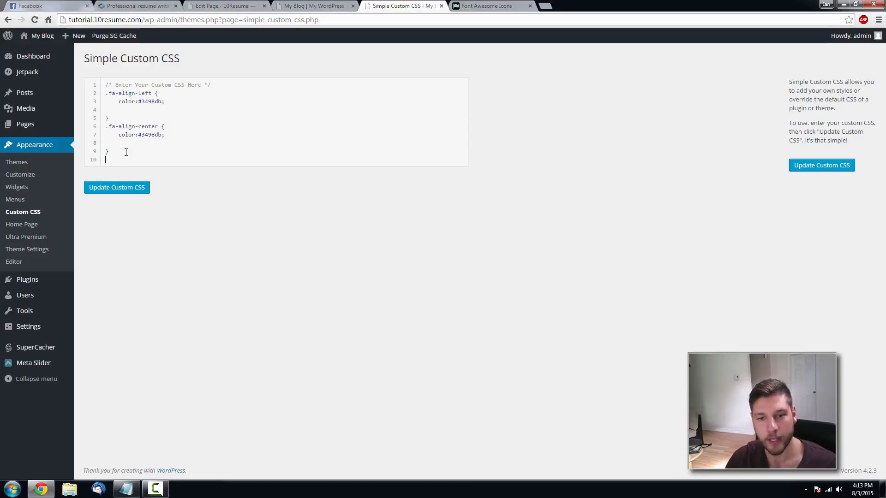
pyautogui.hotkey('ctrl', 'v')
pyautogui.moveTo(151, 159); pyautogui.dragTo(120, 161)
pyautogui.write('user')
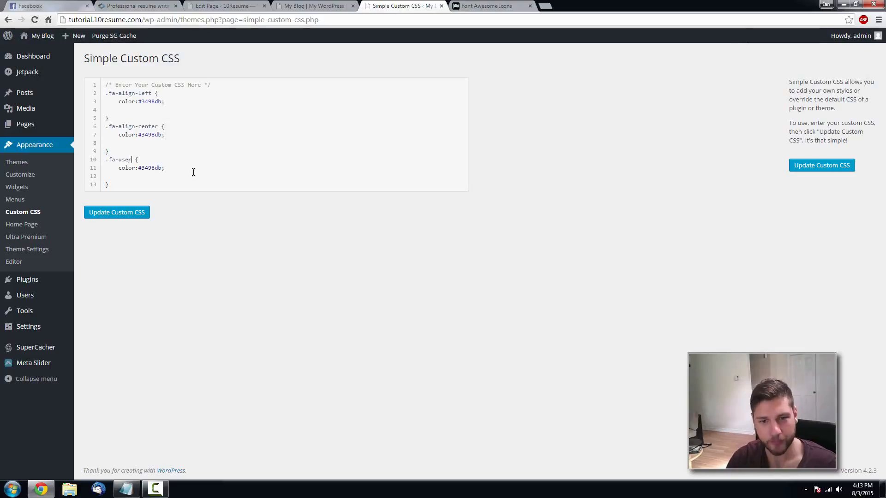
pyautogui.press('Return')
pyautogui.hotkey('ctrl', 'v')
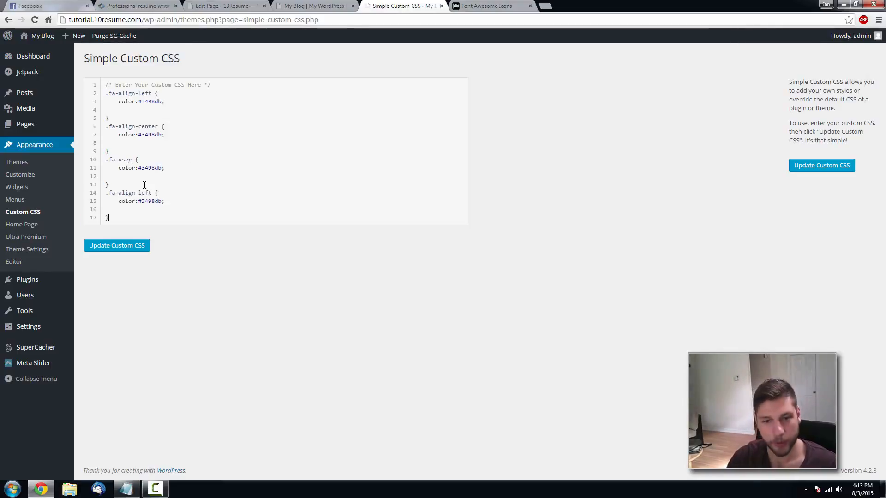
pyautogui.moveTo(151, 192); pyautogui.dragTo(119, 192)
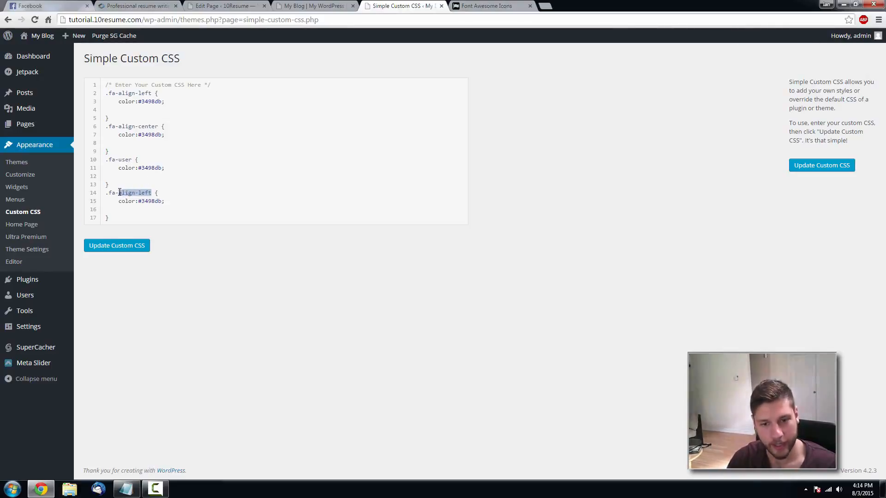
pyautogui.write('file-text-o')
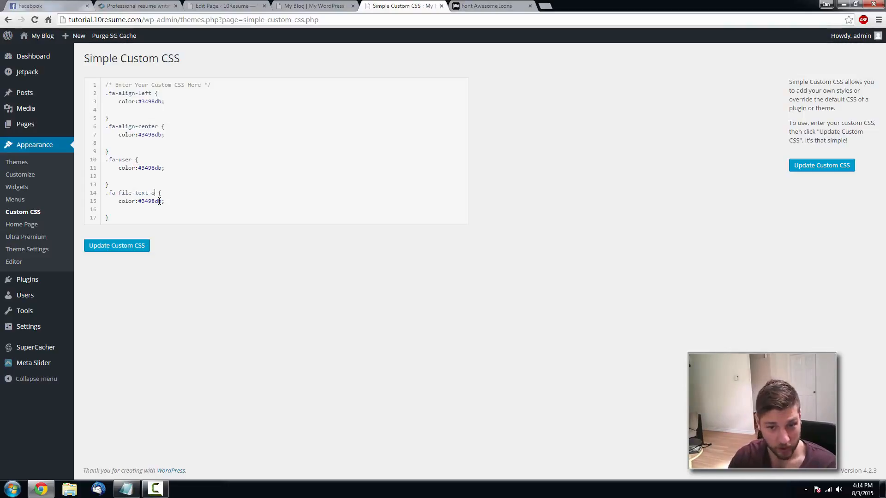
pyautogui.click(132, 248)
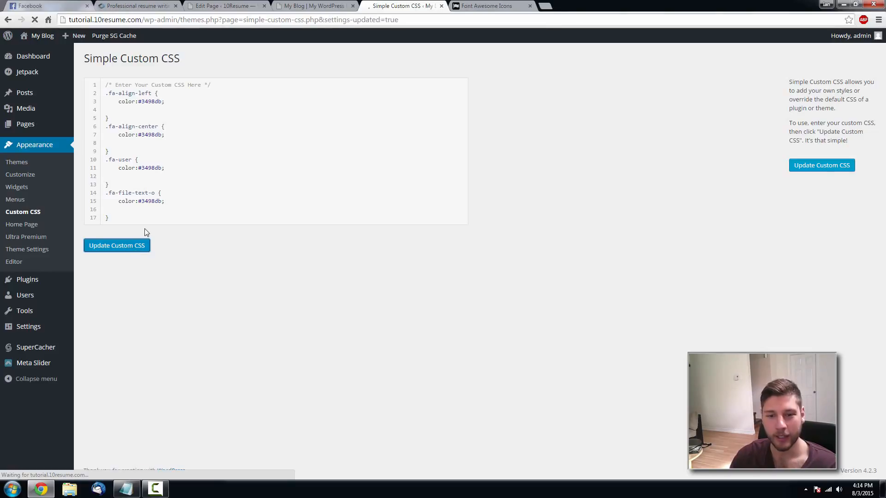
# - Reload the My Blog homepage and scroll through the now-blue feature icons
pyautogui.click(306, 6)
pyautogui.press('F5')
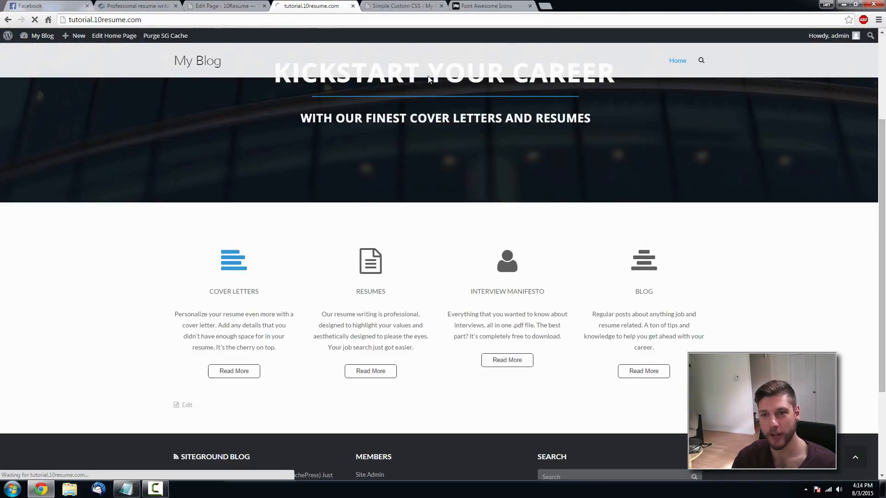
pyautogui.scroll(3, 587, 307)
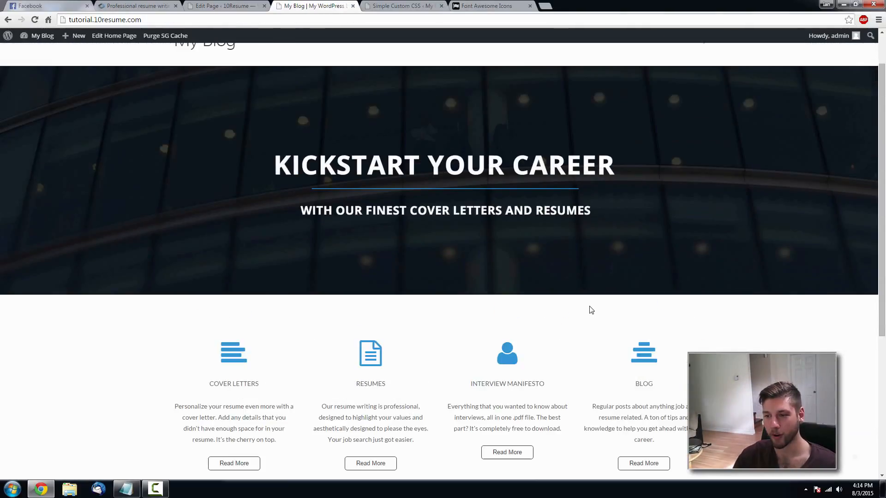
pyautogui.scroll(-5, 738, 203)
pyautogui.scroll(2, 739, 230)
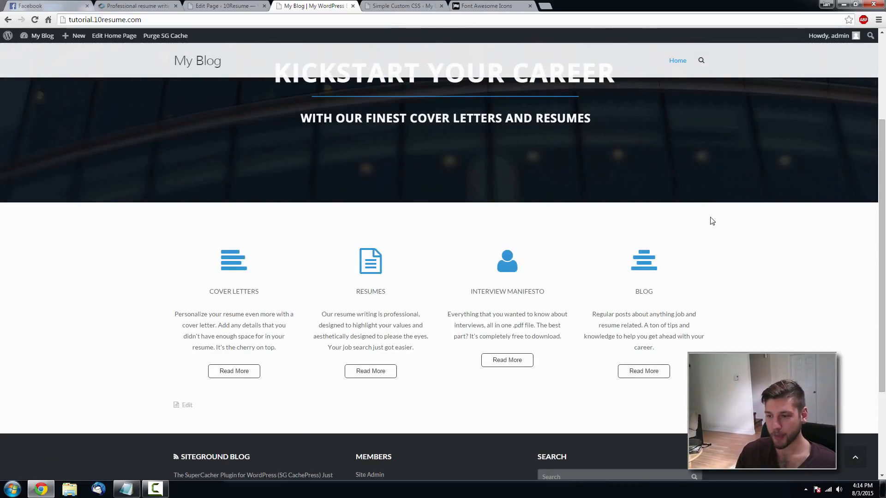
pyautogui.scroll(3, 816, 213)
pyautogui.scroll(-5, 781, 220)
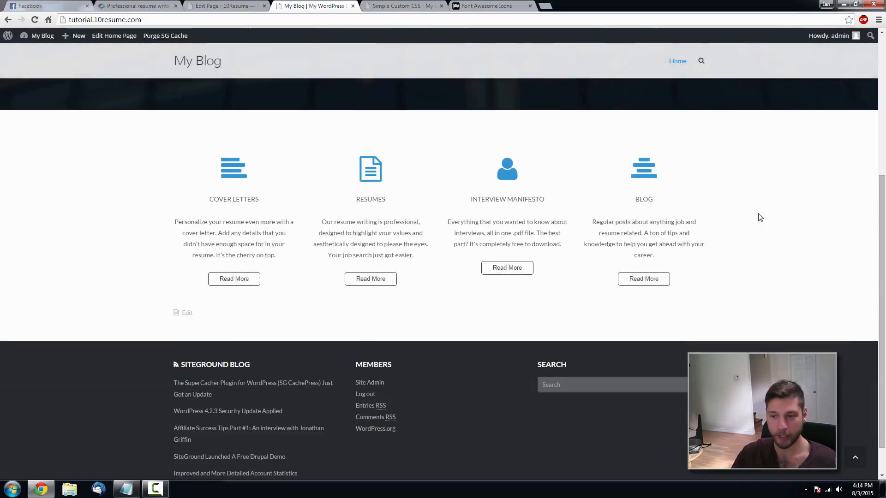
pyautogui.scroll(4, 757, 216)
pyautogui.scroll(-5, 472, 244)
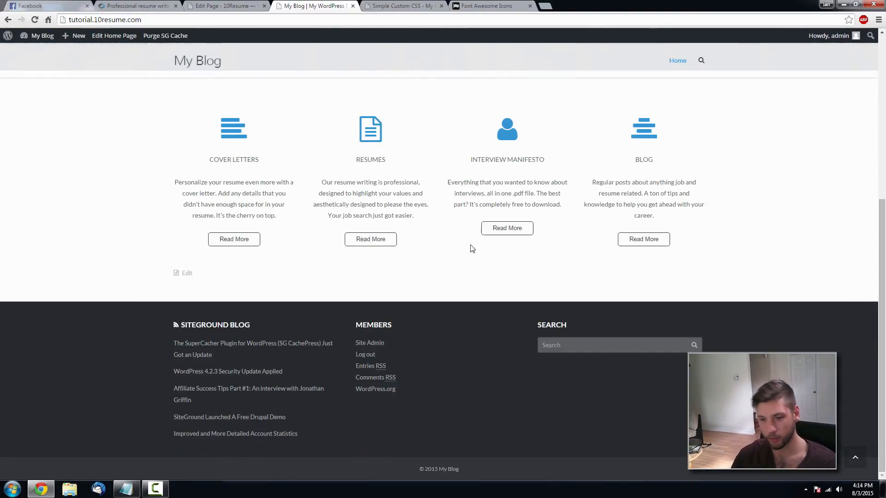
pyautogui.scroll(2, 469, 242)
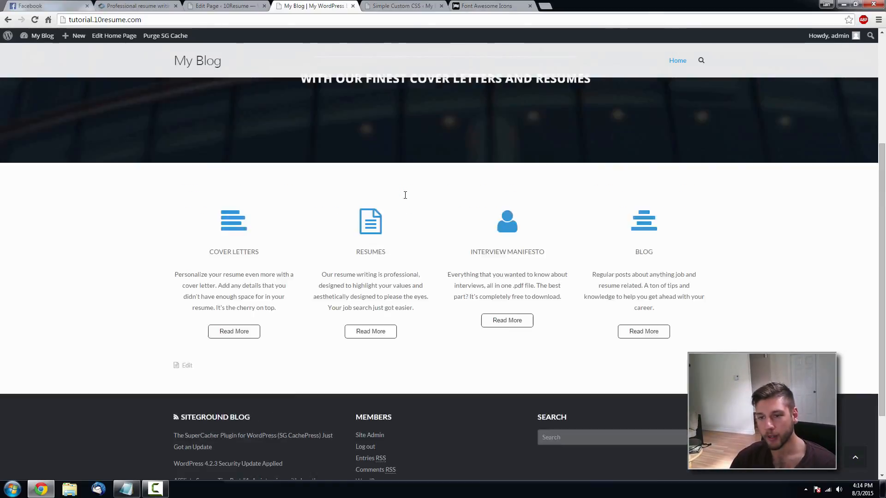
pyautogui.scroll(-2, 475, 244)
pyautogui.scroll(2, 523, 231)
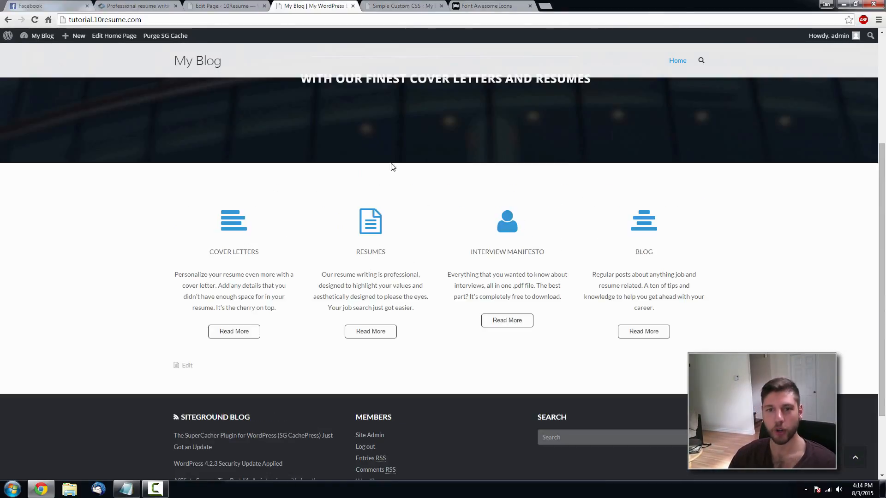
# - Compare the feature row with the live 10resume site, then return to My Blog
pyautogui.click(135, 4)
pyautogui.scroll(-5, 400, 233)
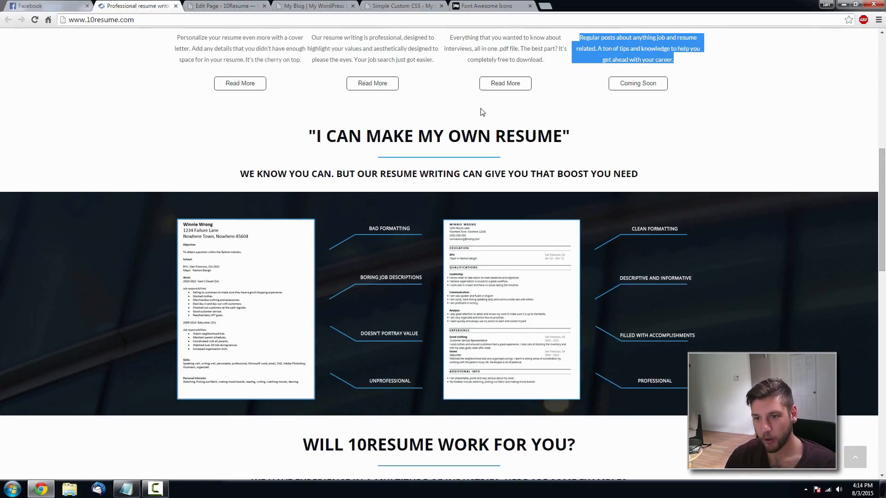
pyautogui.scroll(4, 408, 133)
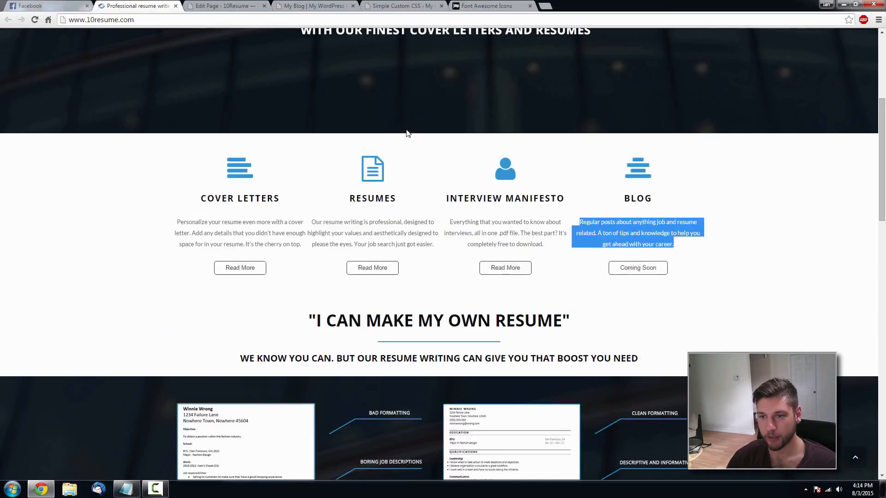
pyautogui.hotkey('ctrl', 'Tab')
pyautogui.hotkey('ctrl', 'Tab')
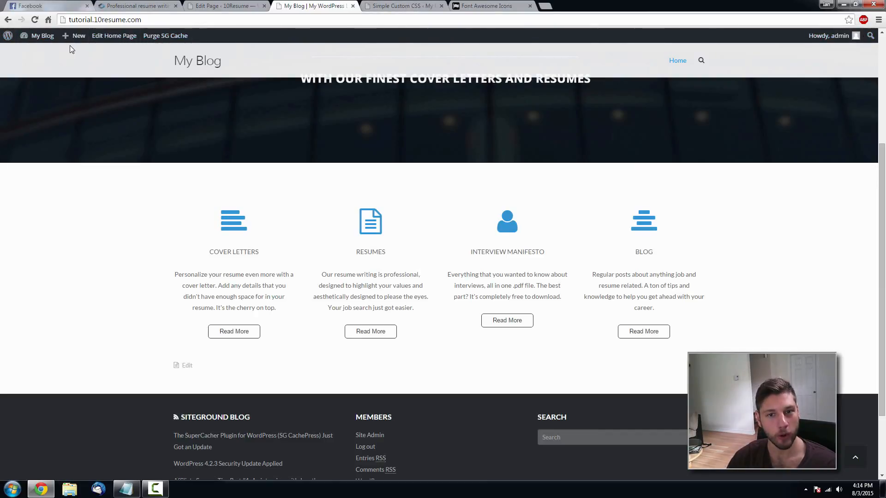
pyautogui.moveTo(39, 35)
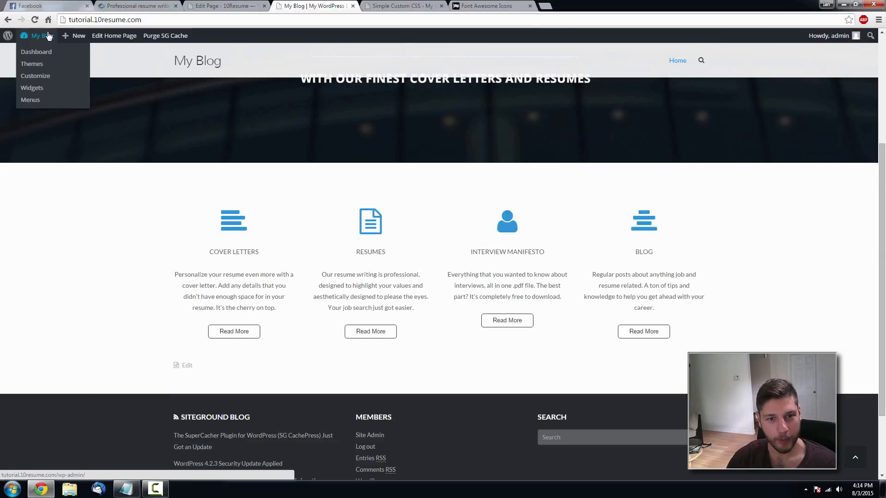
# - In the Customizer, open Theme Typography's Products Titles font settings
pyautogui.click(41, 78)
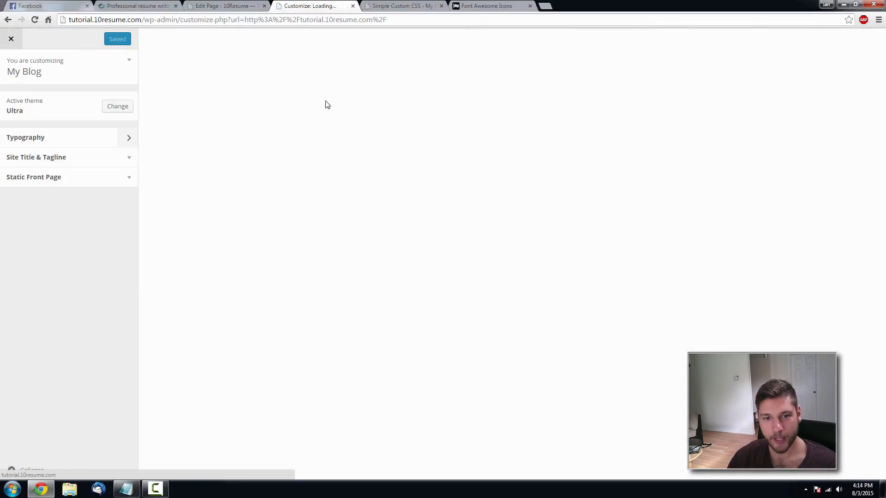
pyautogui.scroll(-1, 326, 109)
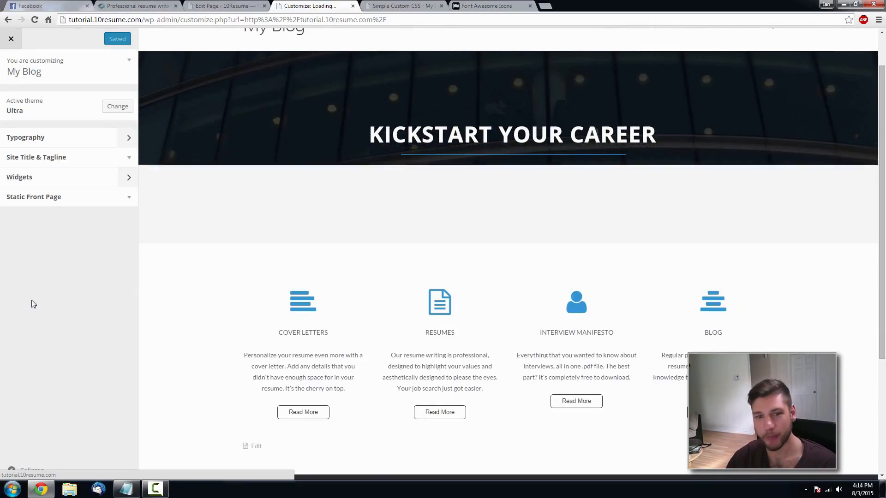
pyautogui.scroll(1, 462, 89)
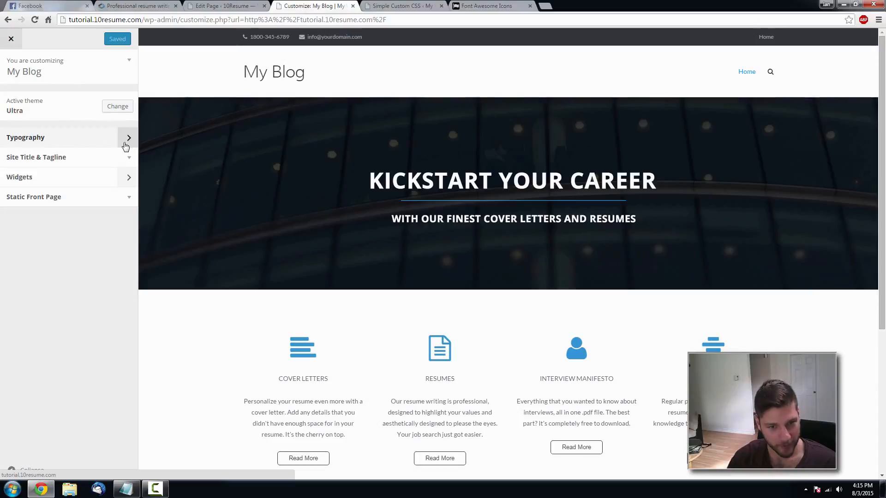
pyautogui.click(125, 147)
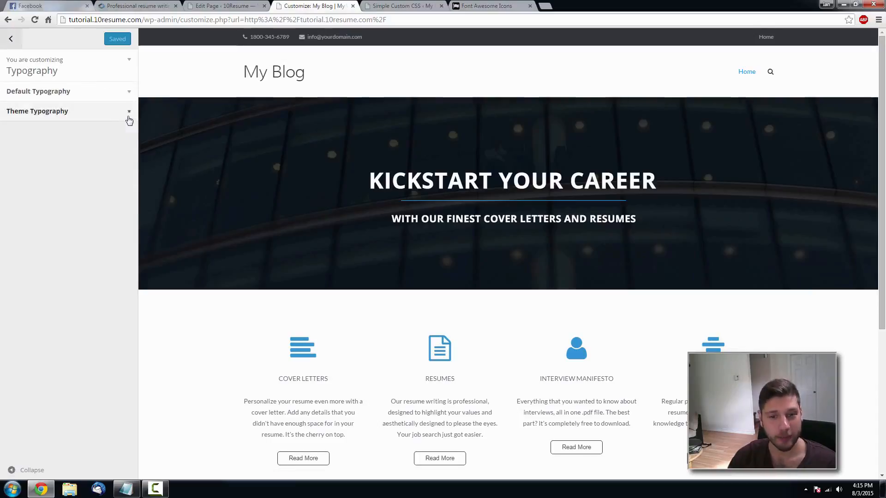
pyautogui.click(130, 119)
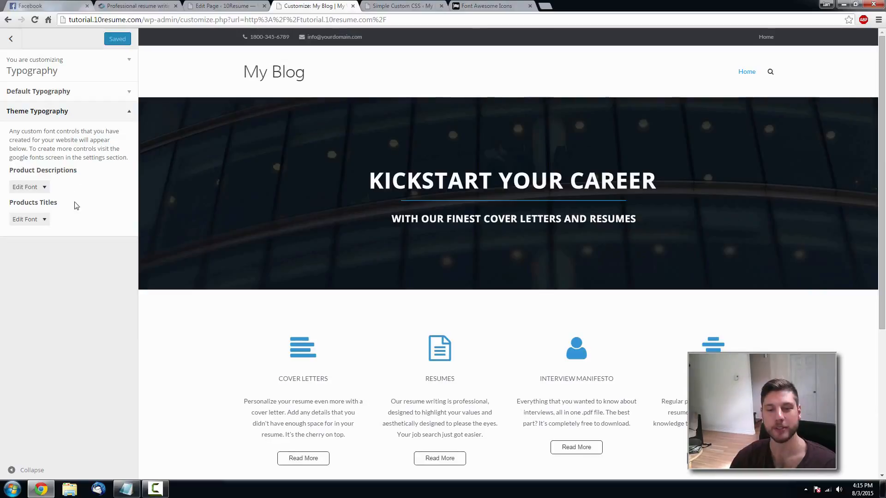
pyautogui.click(43, 220)
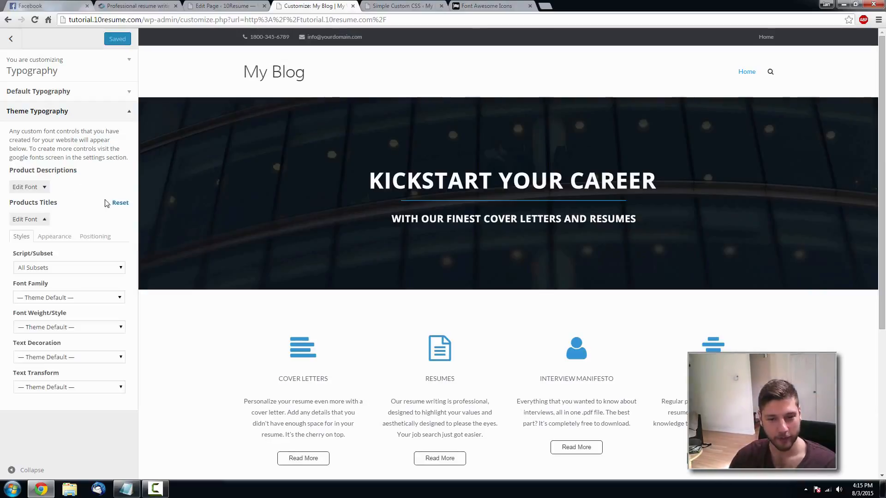
# - Set the Products Titles font to Open Sans at weight 700
pyautogui.click(120, 300)
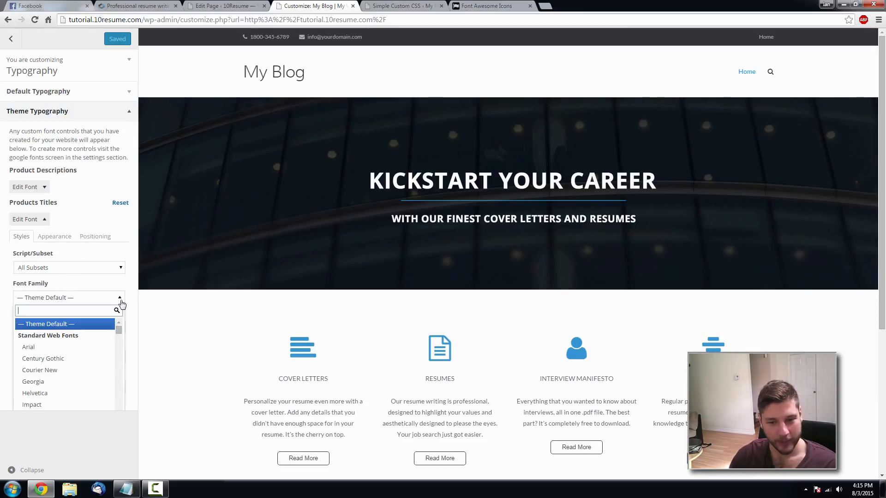
pyautogui.write('open sans')
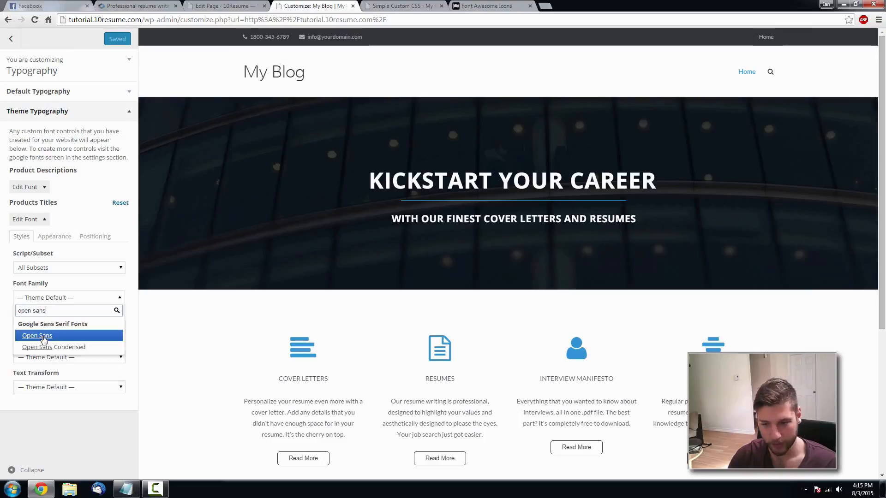
pyautogui.click(43, 337)
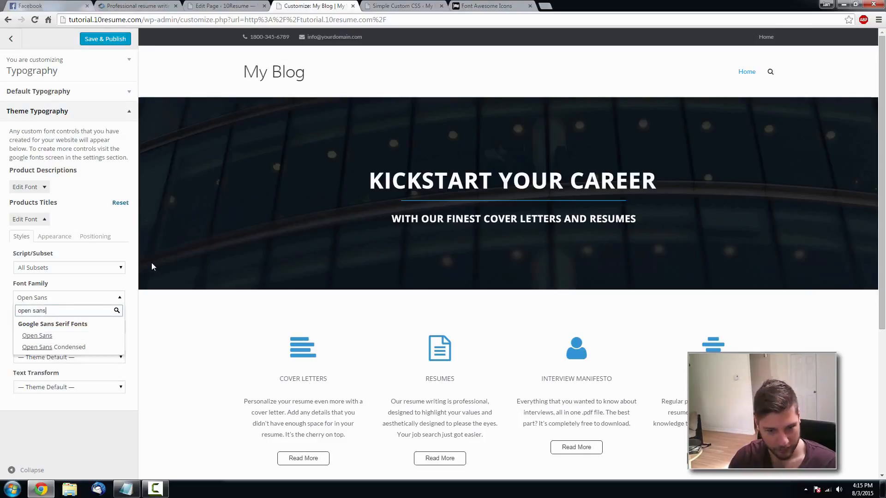
pyautogui.click(97, 288)
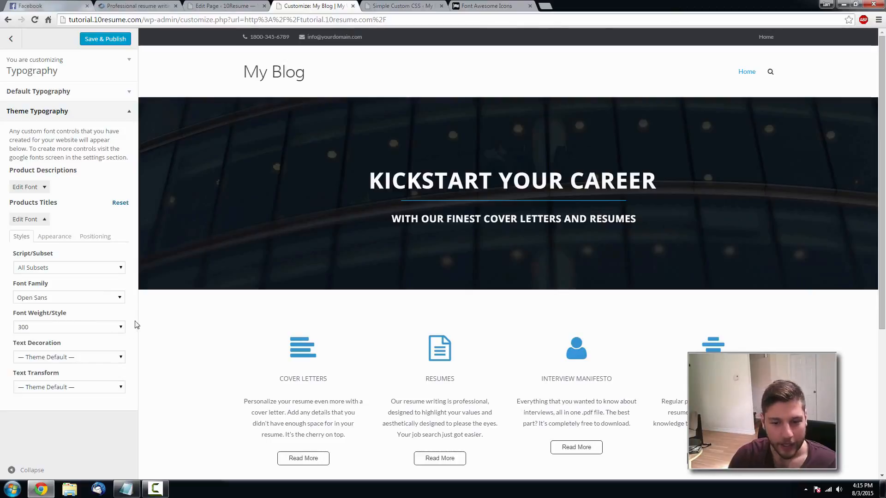
pyautogui.click(121, 329)
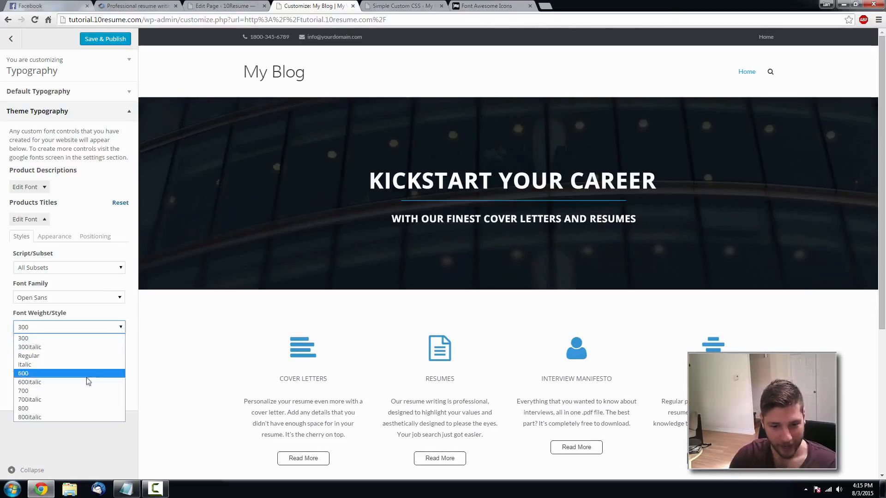
pyautogui.click(80, 391)
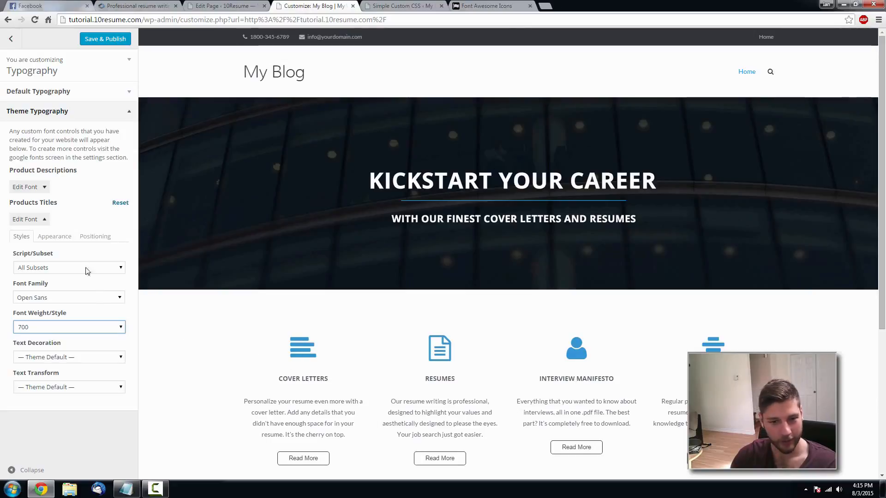
# - Make the feature titles near-black, enlarge their font size, and publish
pyautogui.click(56, 237)
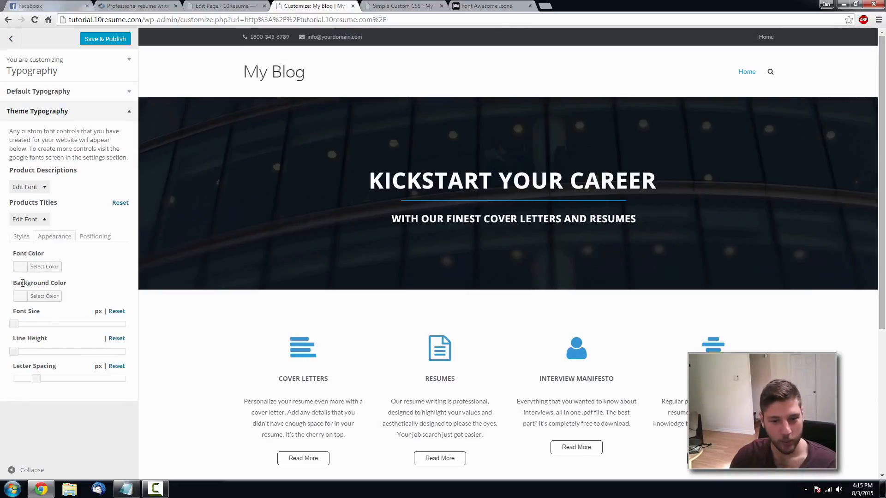
pyautogui.click(23, 268)
pyautogui.click(76, 370)
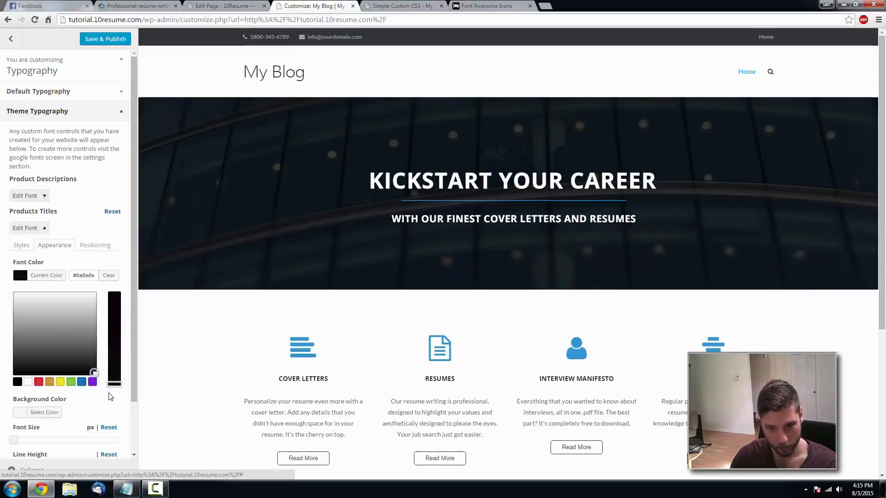
pyautogui.click(108, 393)
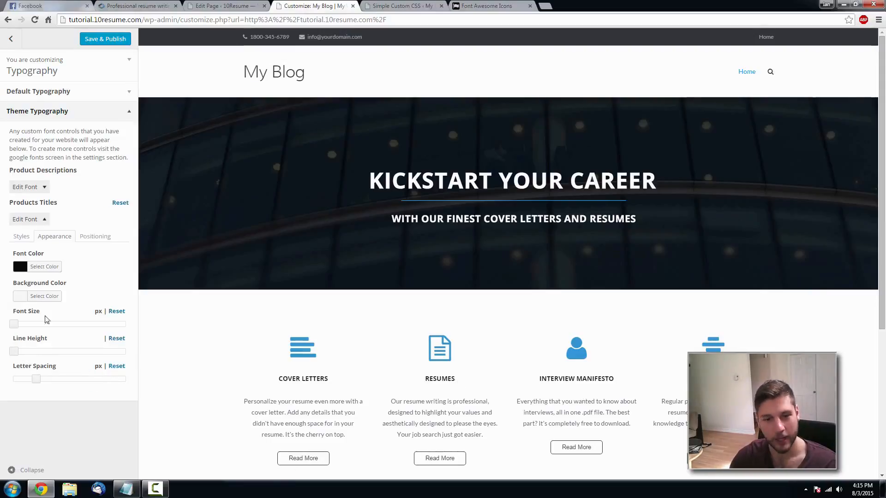
pyautogui.moveTo(15, 325); pyautogui.dragTo(41, 383)
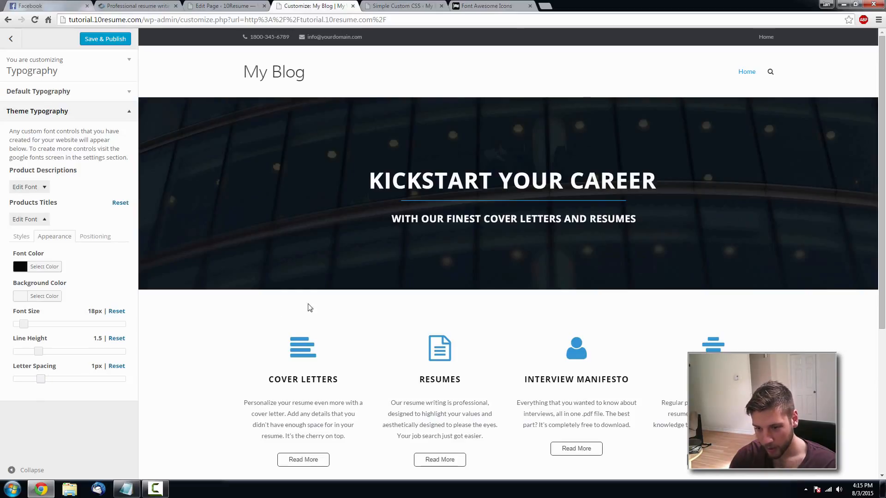
pyautogui.scroll(-3, 318, 300)
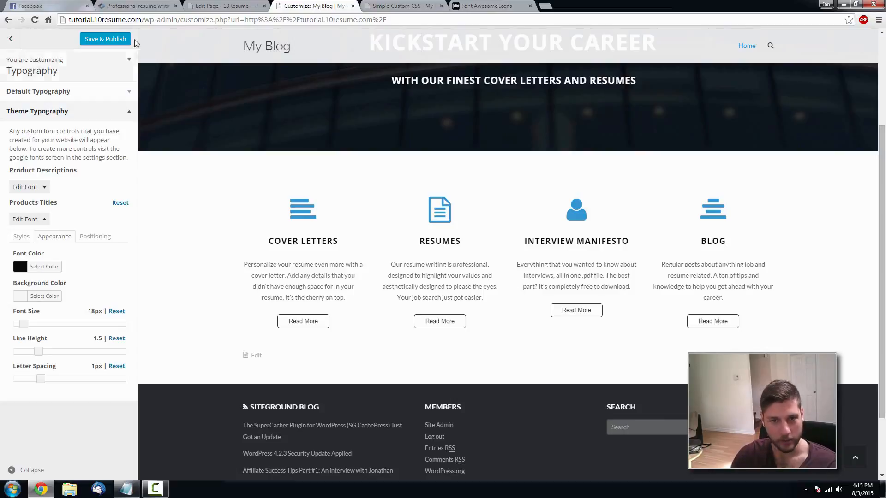
pyautogui.click(109, 40)
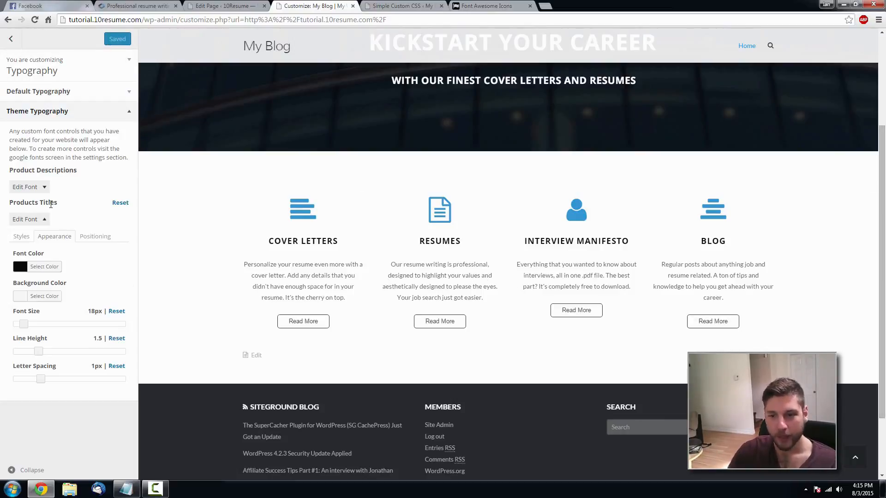
# - Set Product Descriptions text to 14px, publish, and close the Customizer
pyautogui.click(45, 189)
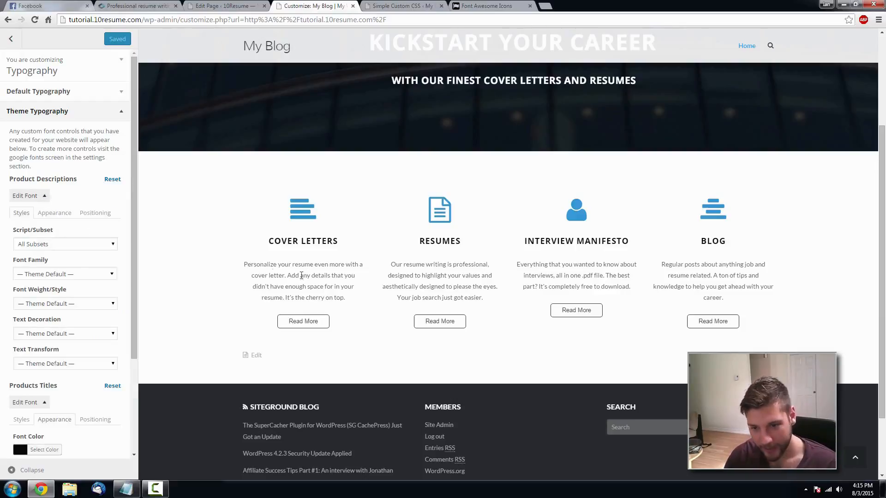
pyautogui.click(44, 402)
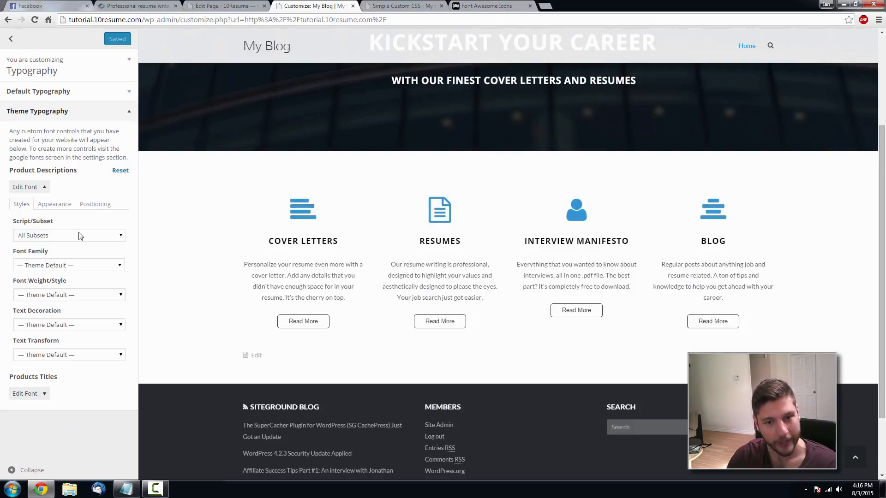
pyautogui.click(54, 204)
pyautogui.moveTo(14, 292)
pyautogui.mouseDown()
pyautogui.moveTo(112, 290)
pyautogui.moveTo(8, 290)
pyautogui.moveTo(19, 289)
pyautogui.mouseUp()
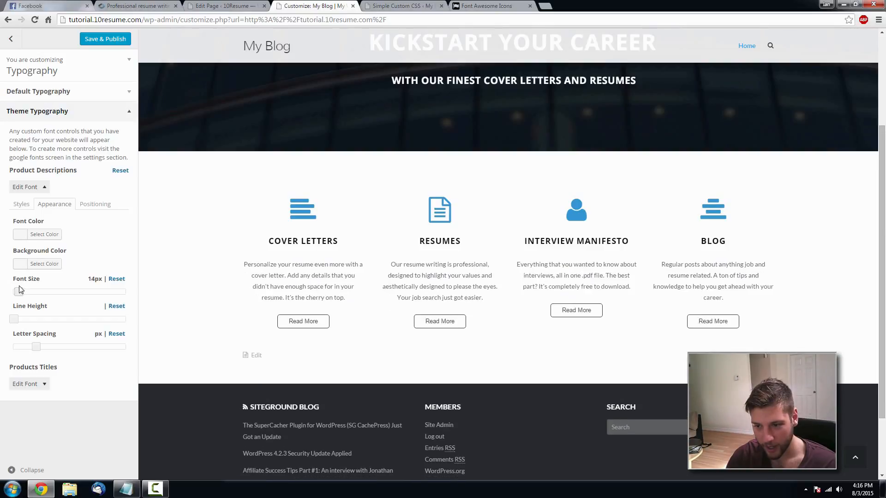
pyautogui.click(114, 40)
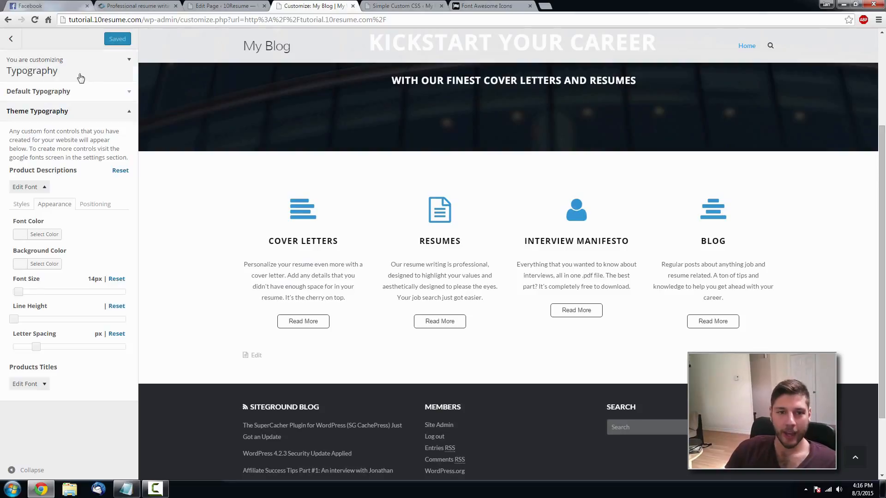
pyautogui.click(11, 40)
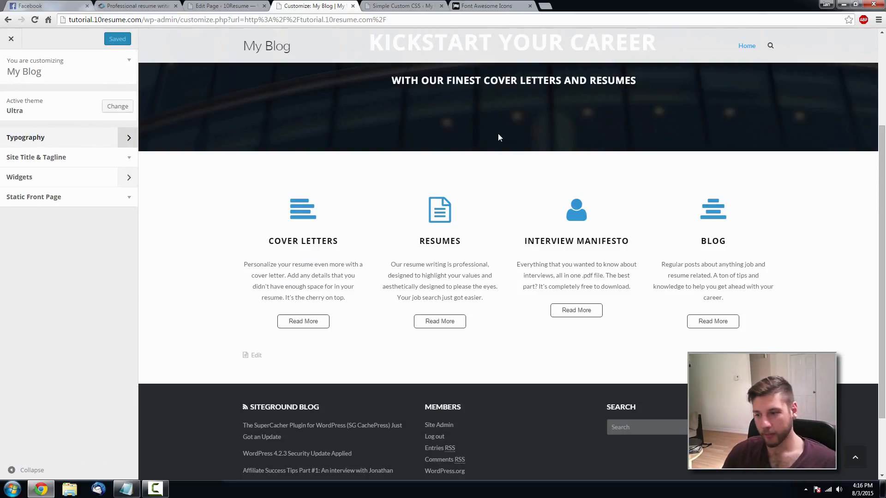
pyautogui.click(11, 39)
# - Compare the live home page with the 10resume.com reference and the custom CSS, then go to All Pages
pyautogui.scroll(-5, 671, 255)
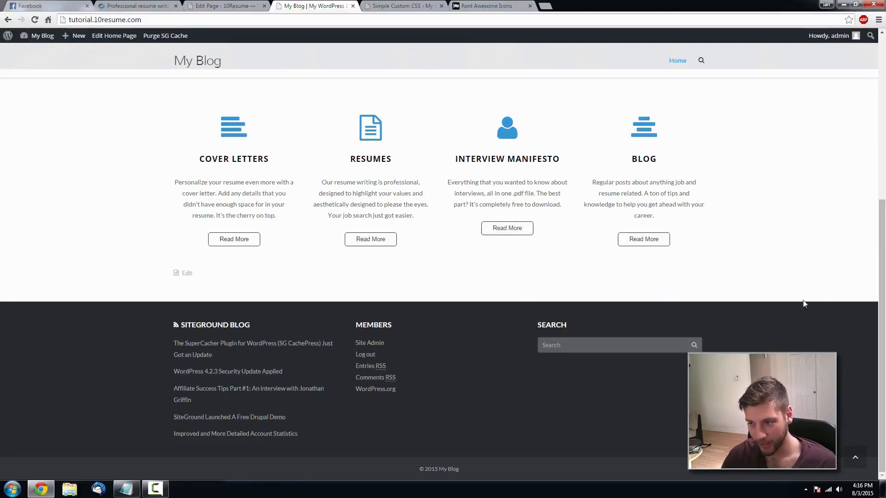
pyautogui.scroll(1, 804, 303)
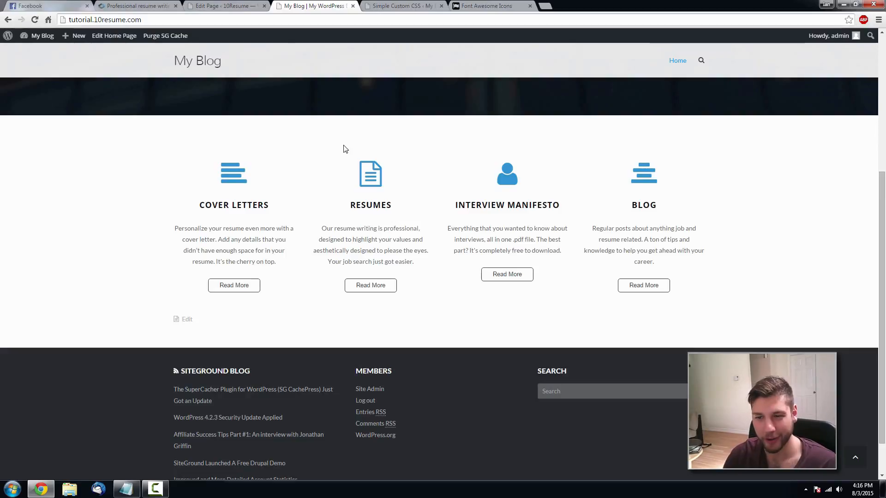
pyautogui.click(227, 9)
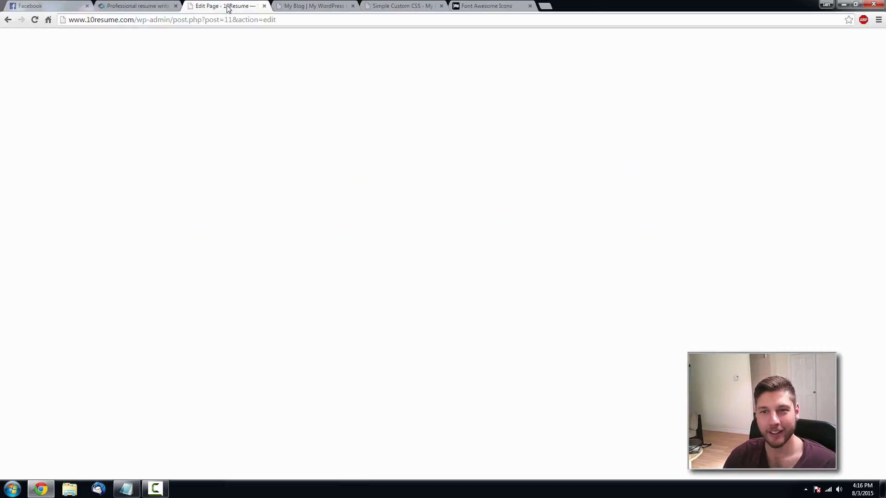
pyautogui.click(311, 6)
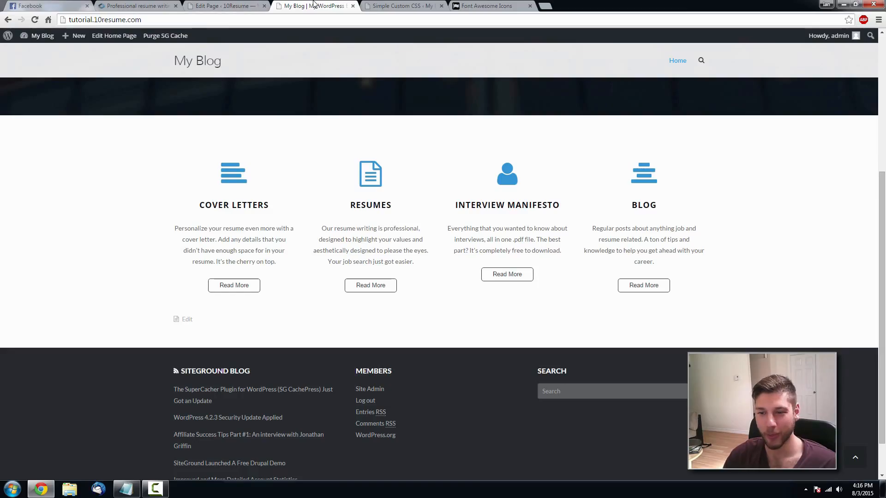
pyautogui.click(143, 6)
pyautogui.scroll(-3, 535, 326)
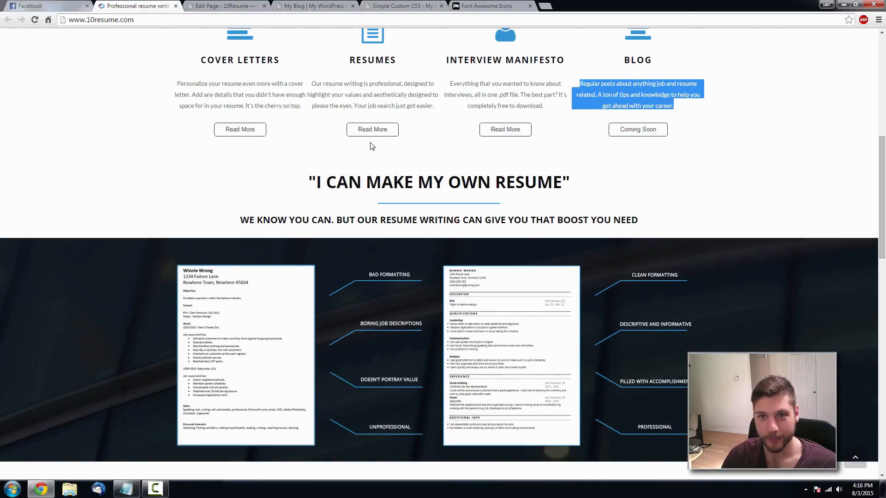
pyautogui.click(399, 6)
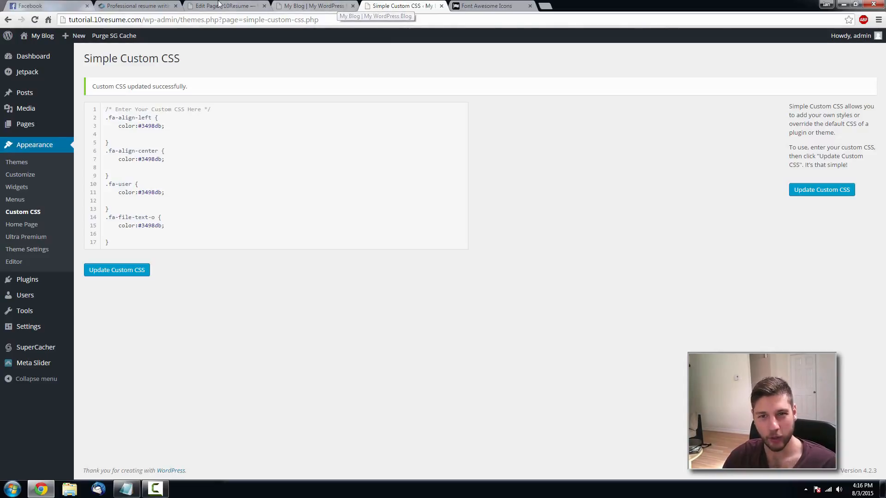
pyautogui.click(139, 6)
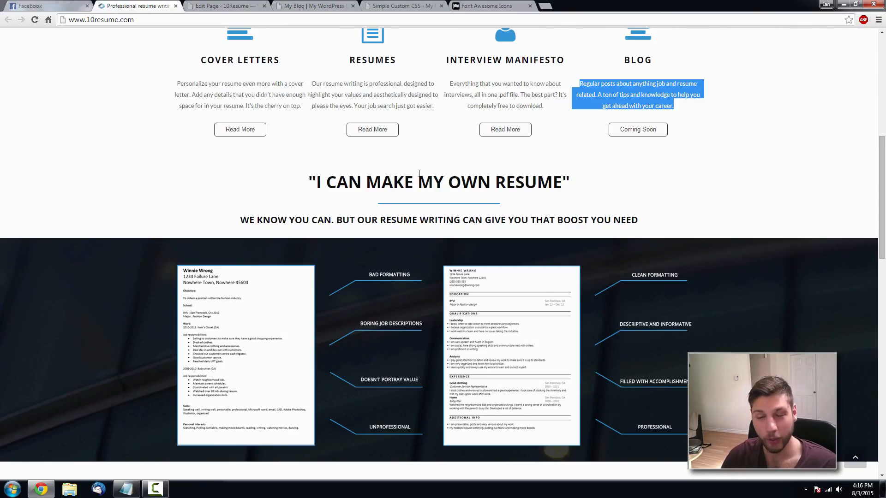
pyautogui.click(381, 6)
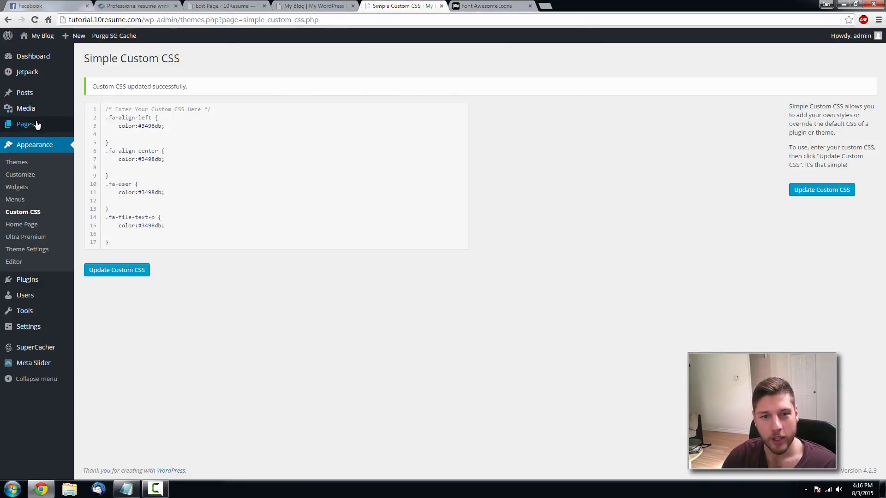
pyautogui.moveTo(49, 127)
pyautogui.click(105, 130)
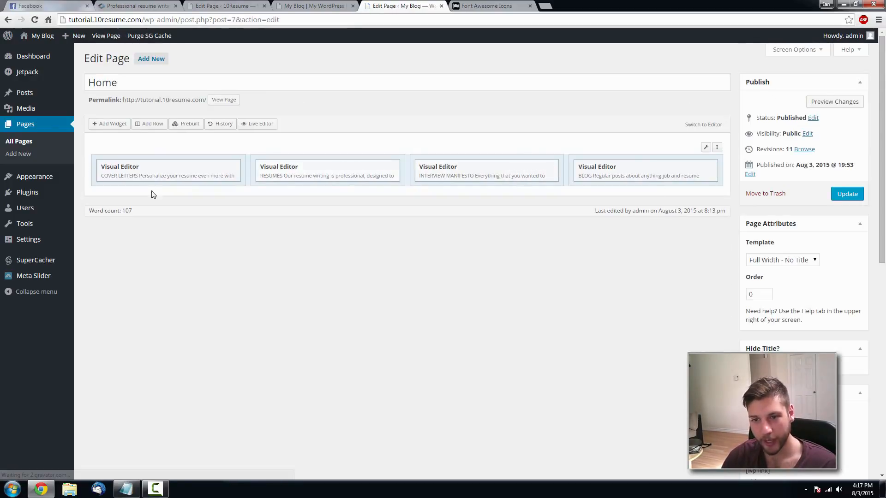
# - Insert a new single-column row below the four feature columns on the Home page
pyautogui.click(154, 127)
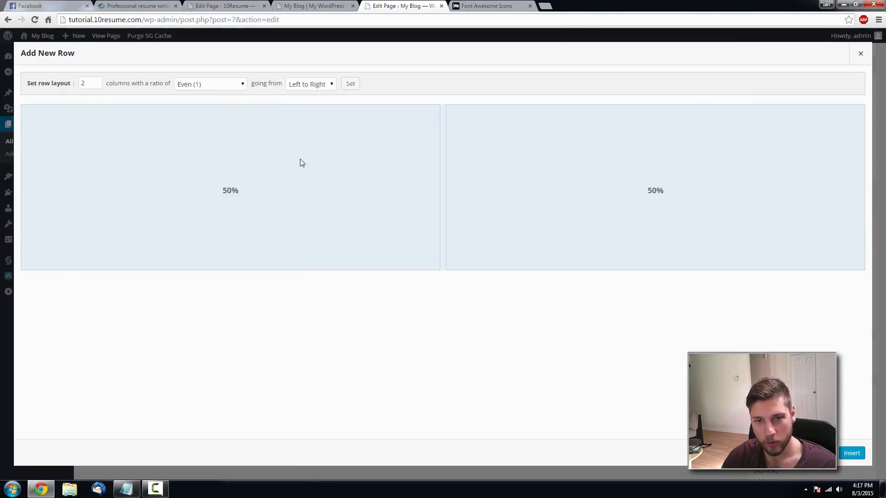
pyautogui.click(96, 86)
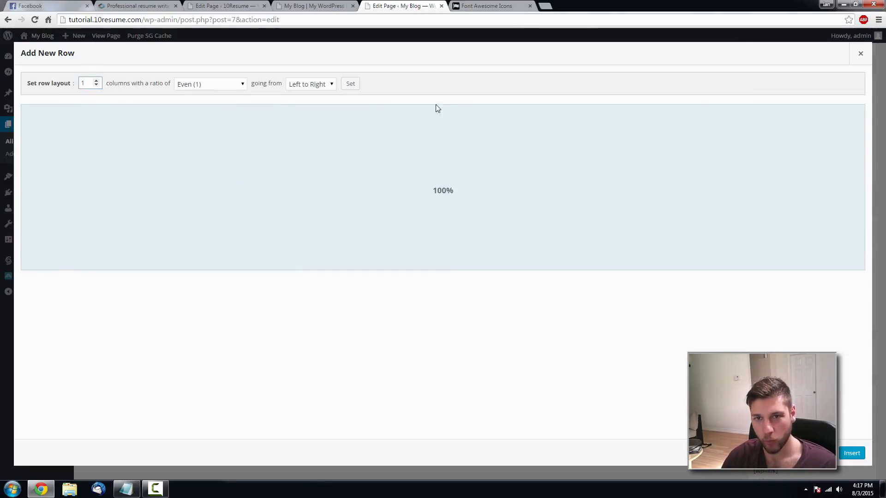
pyautogui.click(163, 6)
pyautogui.scroll(1, 444, 174)
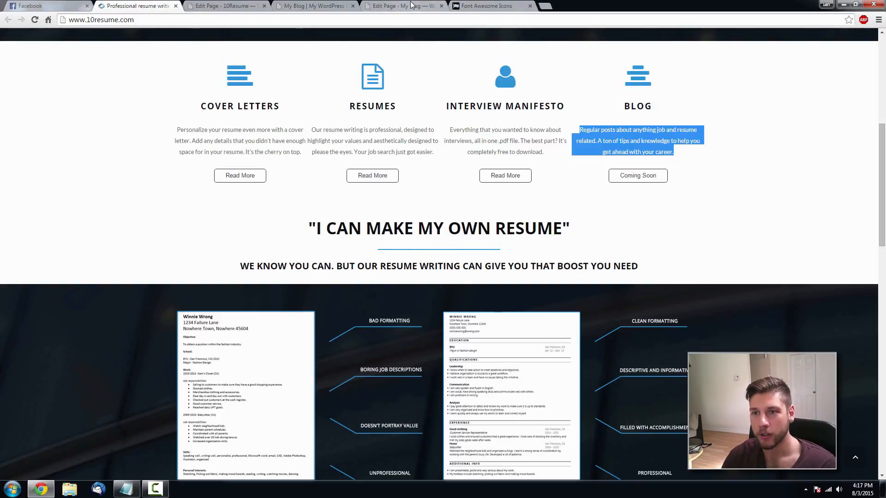
pyautogui.click(436, 4)
pyautogui.click(851, 457)
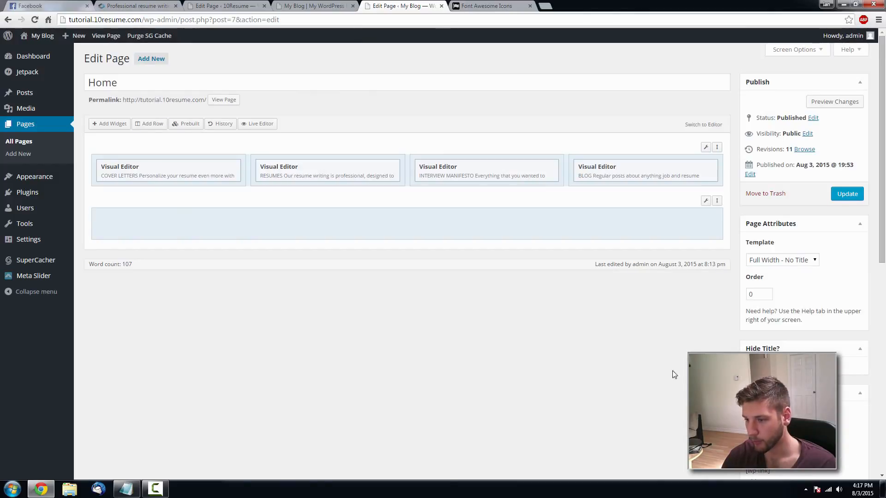
# - Add a Visual Editor widget to the new row and open it for editing
pyautogui.moveTo(706, 202)
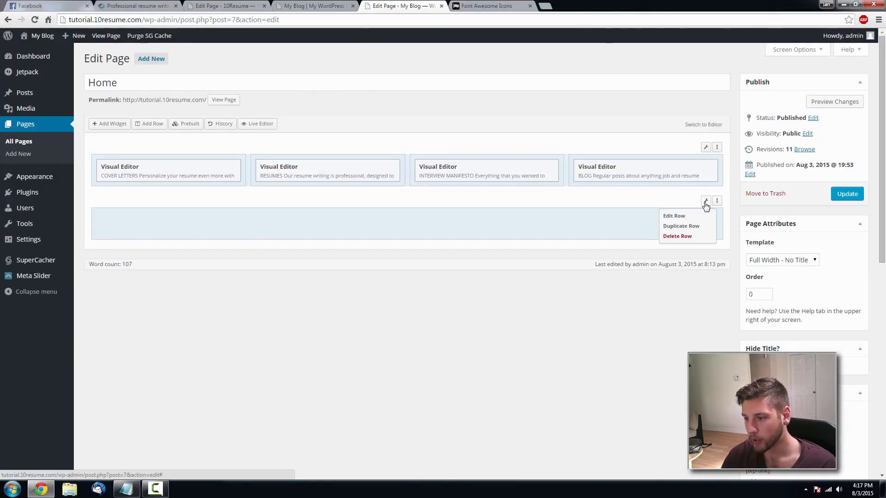
pyautogui.click(237, 233)
pyautogui.click(112, 125)
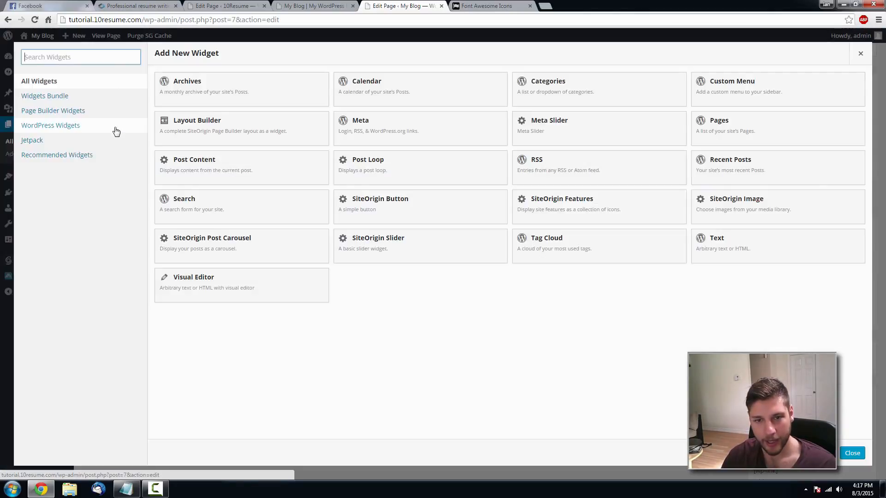
pyautogui.click(230, 281)
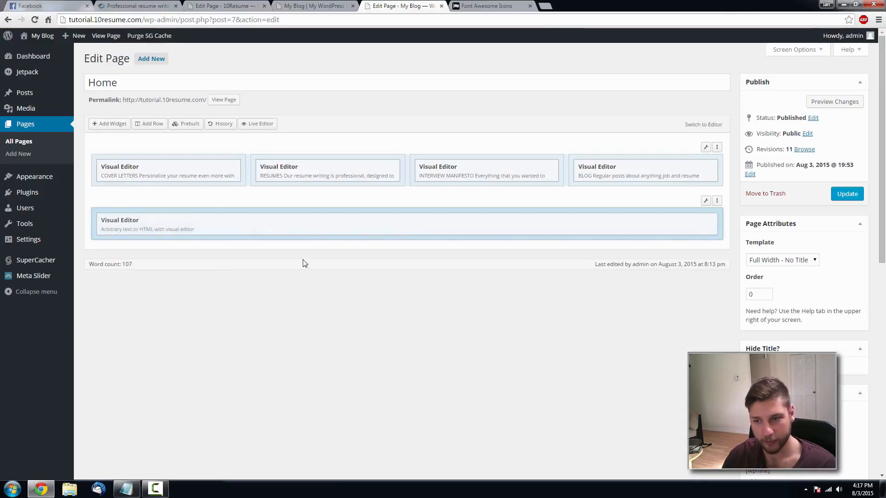
pyautogui.click(659, 226)
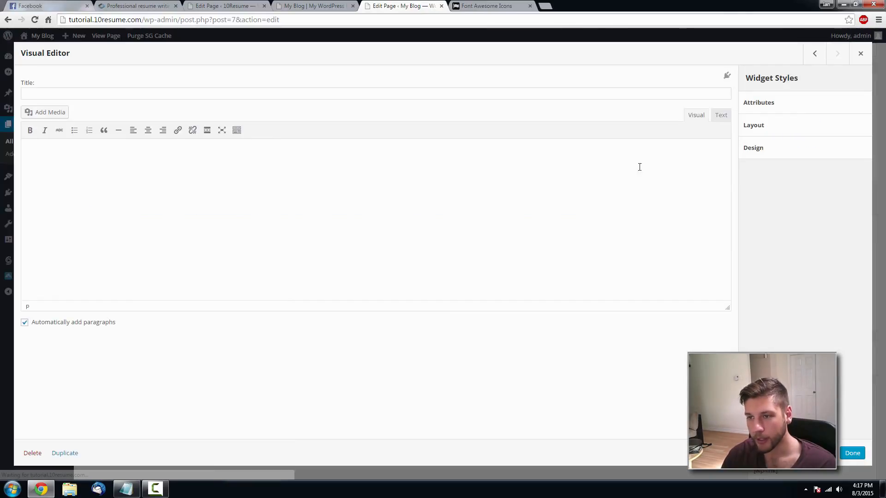
# - In the widget's Text tab, write a title span reading 'I CAN MAKE MY OWN RESUME'
pyautogui.click(727, 116)
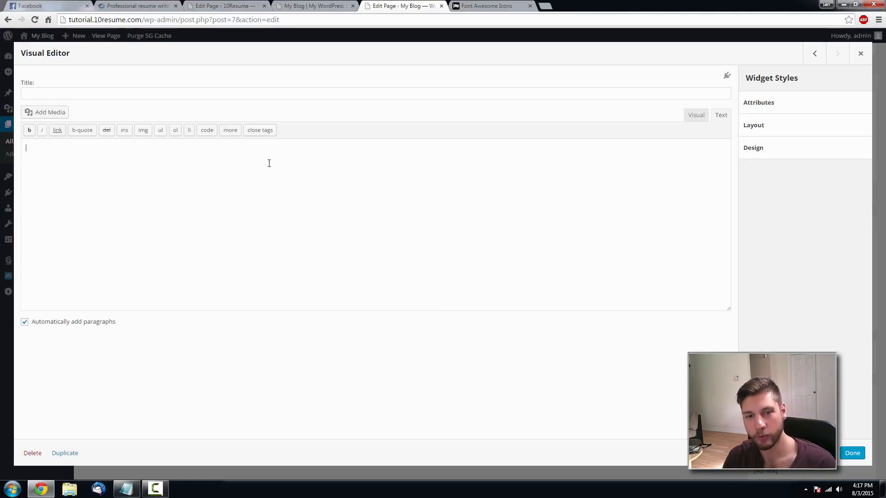
pyautogui.click(140, 6)
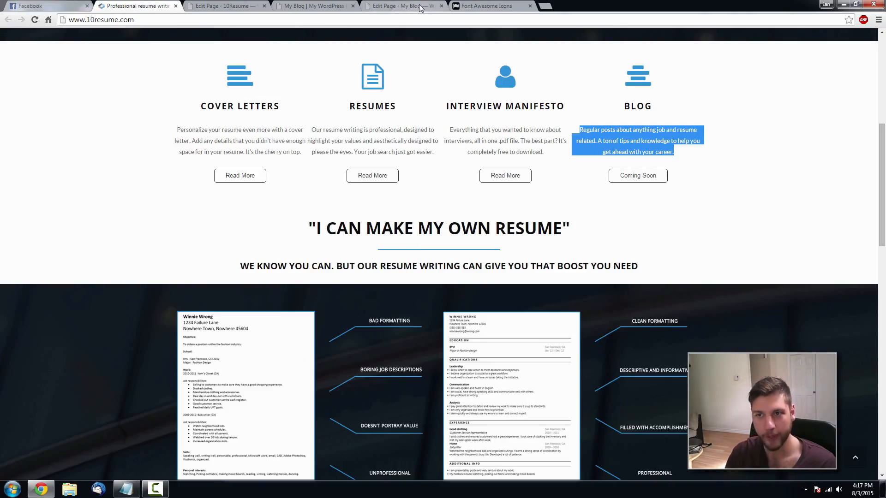
pyautogui.click(401, 6)
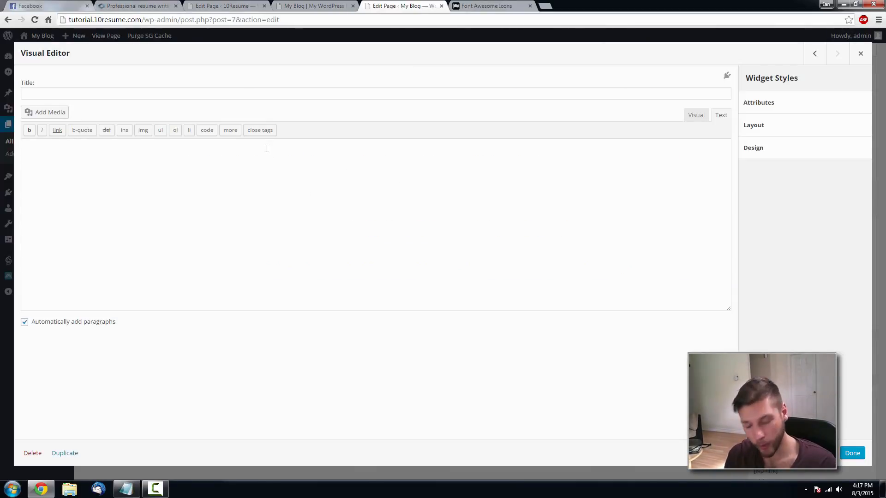
pyautogui.write('span')
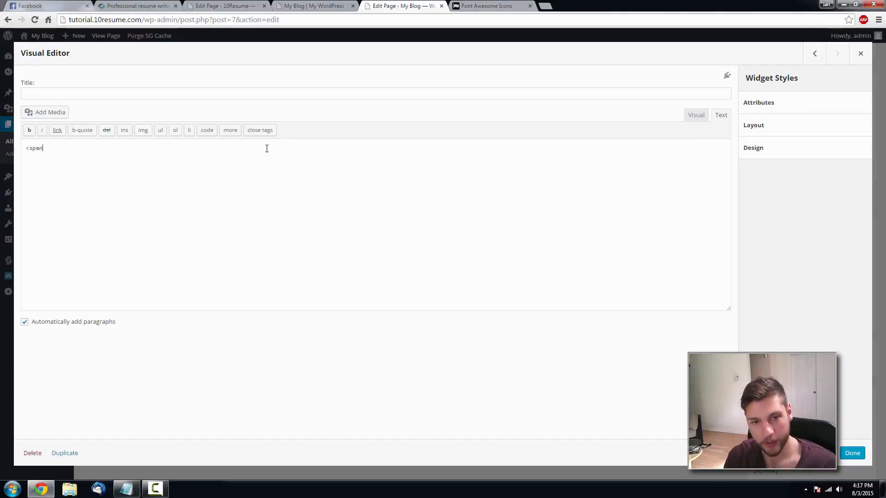
pyautogui.write(' class="main-')
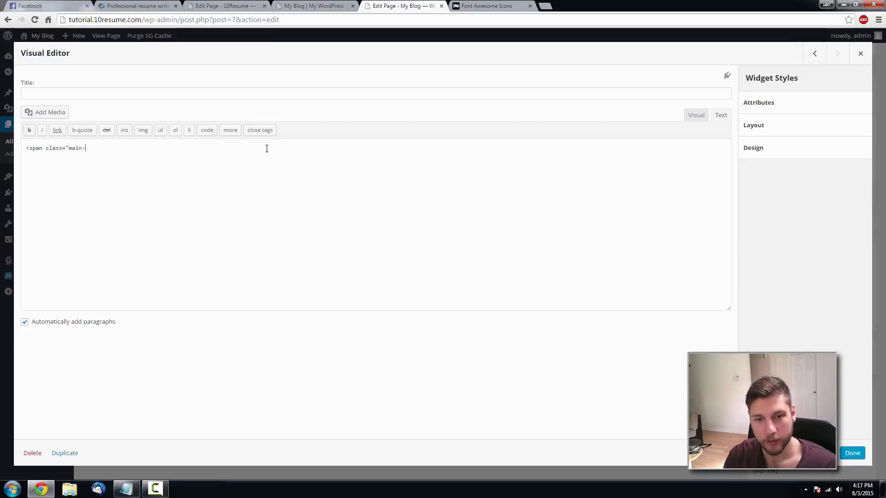
pyautogui.write('title"')
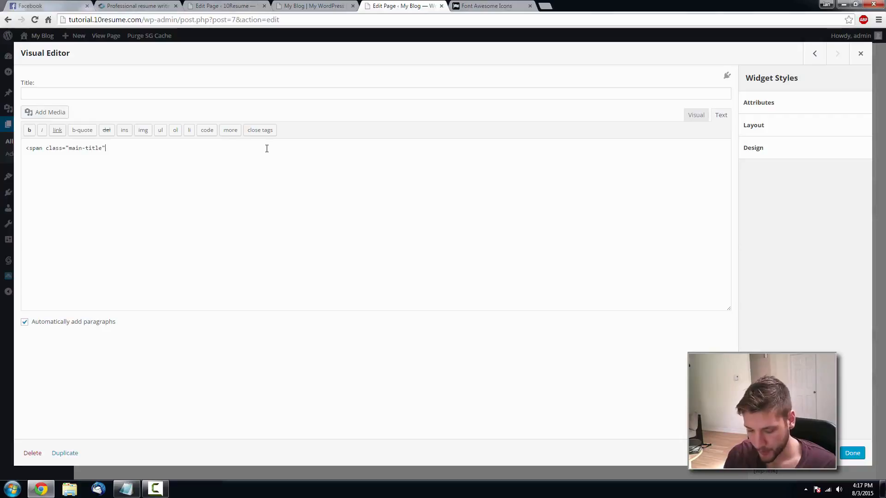
pyautogui.write('>')
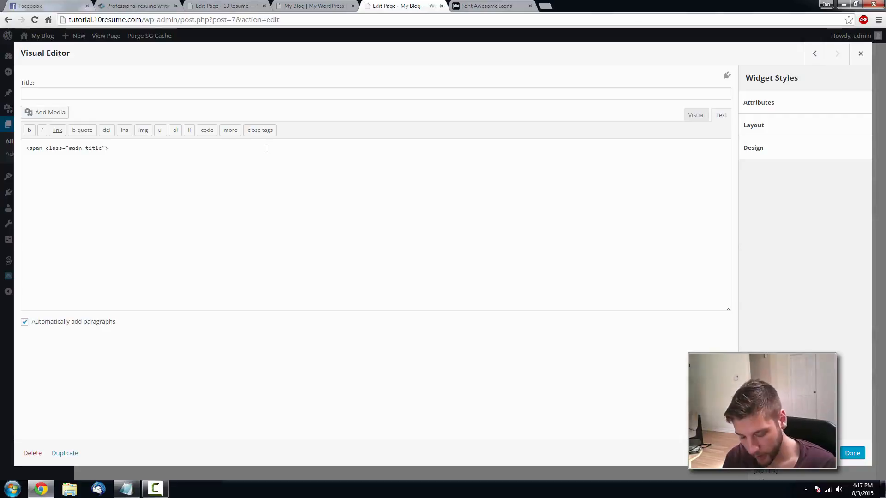
pyautogui.write('I CAN')
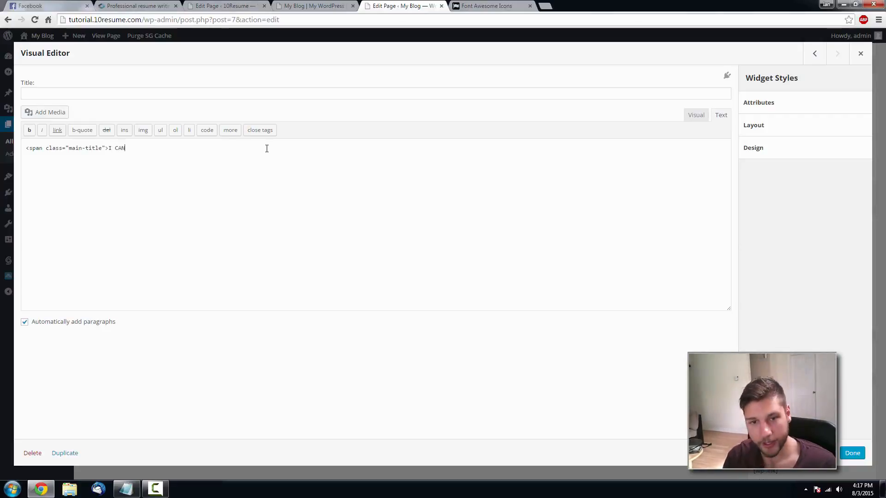
pyautogui.write(' AMK')
pyautogui.press('BackSpace')
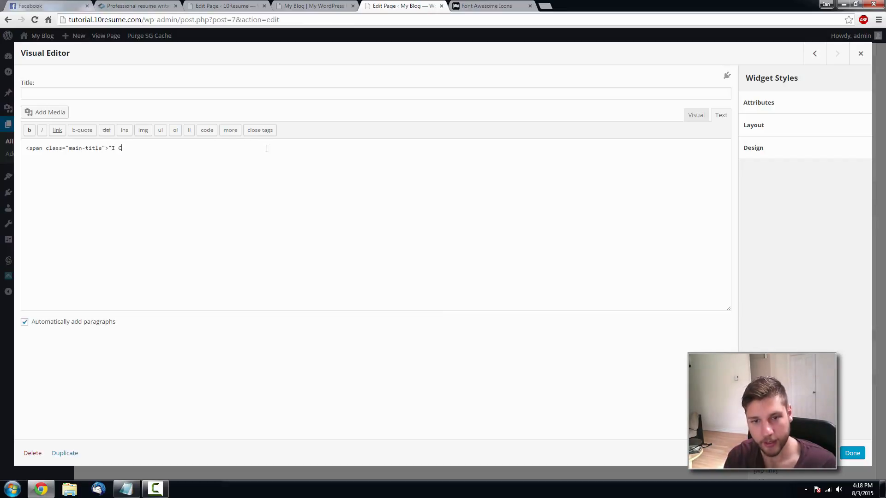
pyautogui.write('AN MAKE MY OWN RESUME')
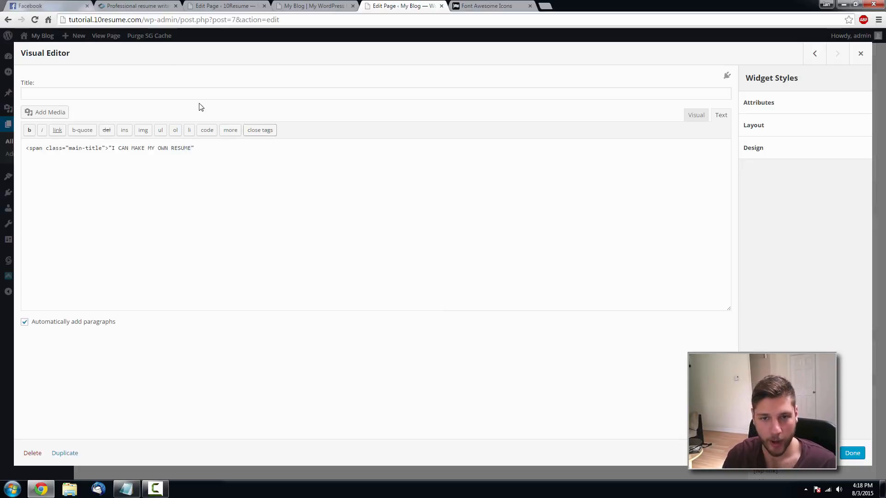
# - Check the live title heading, then close the title span with </span>
pyautogui.click(149, 6)
pyautogui.moveTo(312, 222); pyautogui.dragTo(580, 227)
pyautogui.click(568, 230)
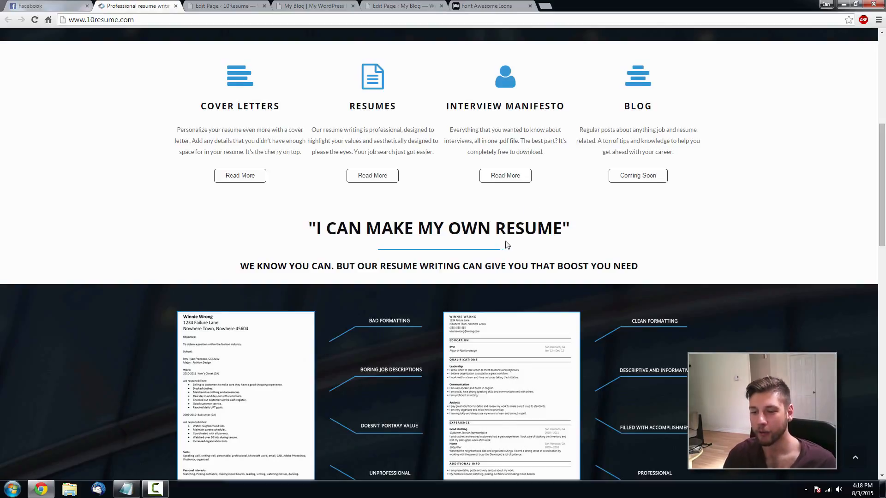
pyautogui.scroll(-1, 492, 225)
pyautogui.scroll(-2, 342, 191)
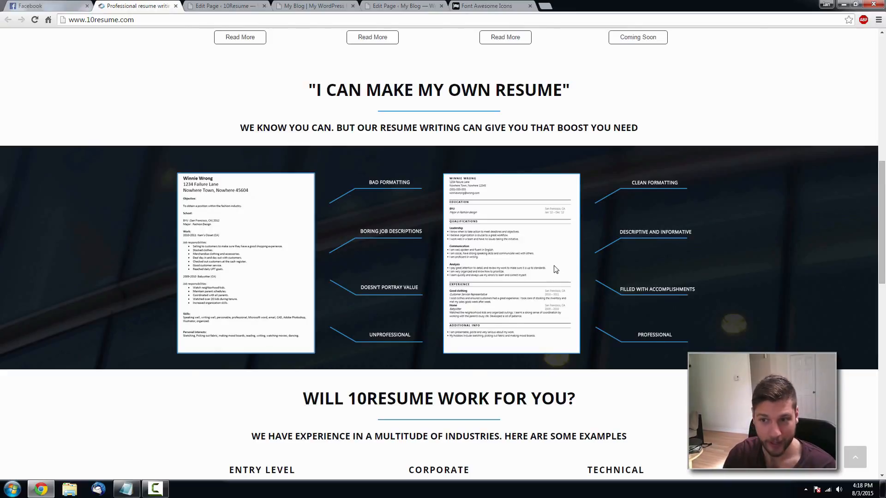
pyautogui.scroll(1, 547, 249)
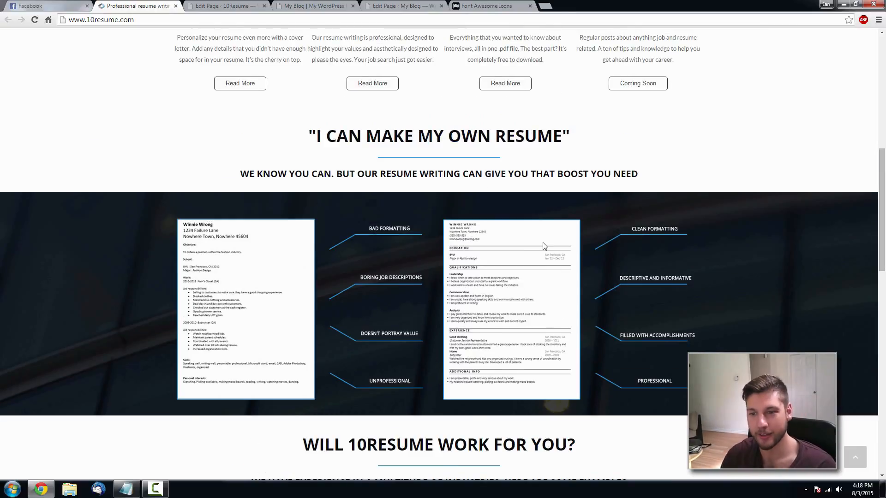
pyautogui.click(395, 6)
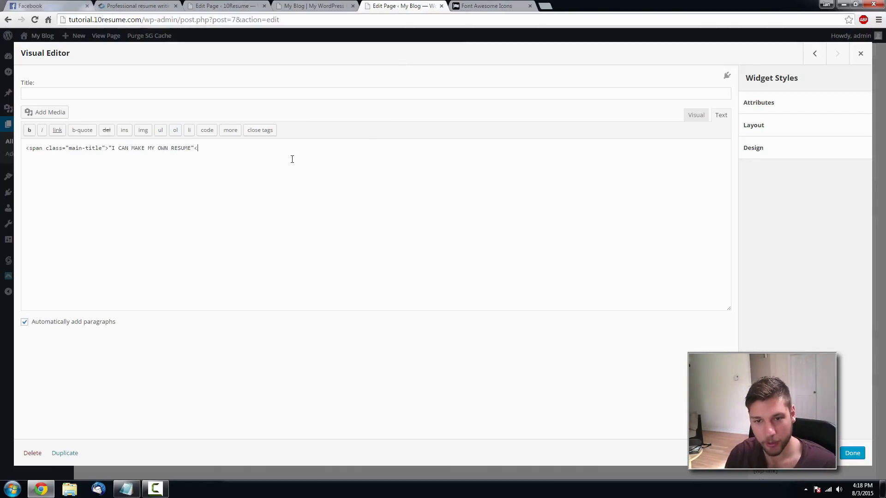
pyautogui.write('span>')
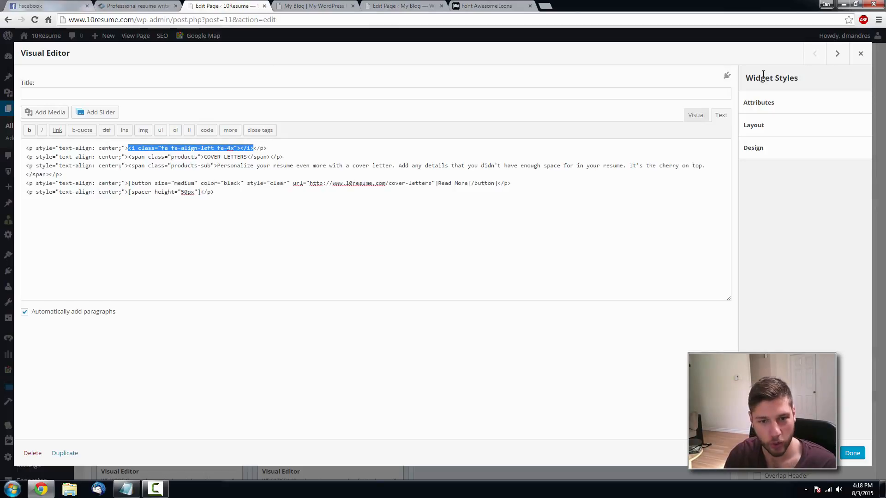
# - Copy the horizontal-rule markup from the reference site's title widget, paste it, then undo it
pyautogui.click(861, 53)
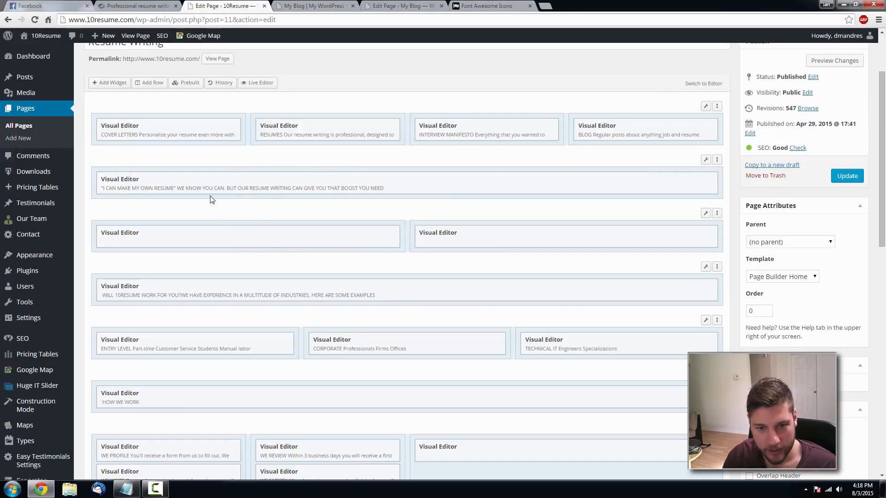
pyautogui.moveTo(656, 181)
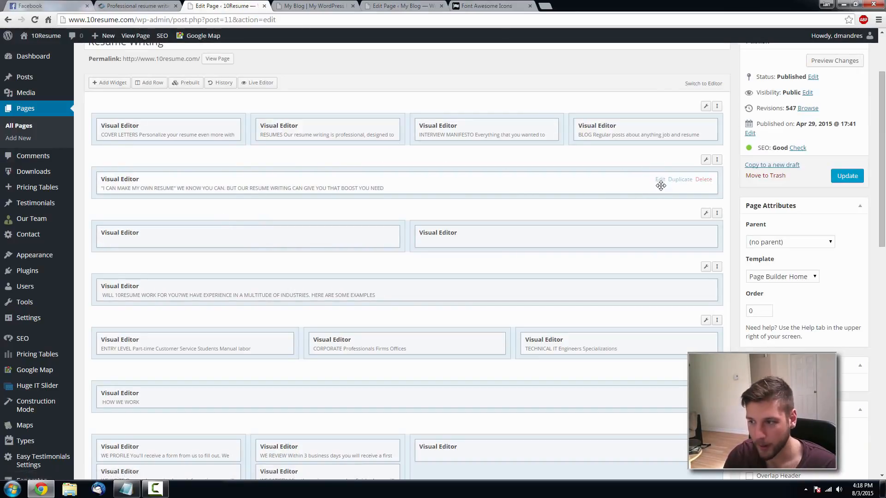
pyautogui.click(659, 179)
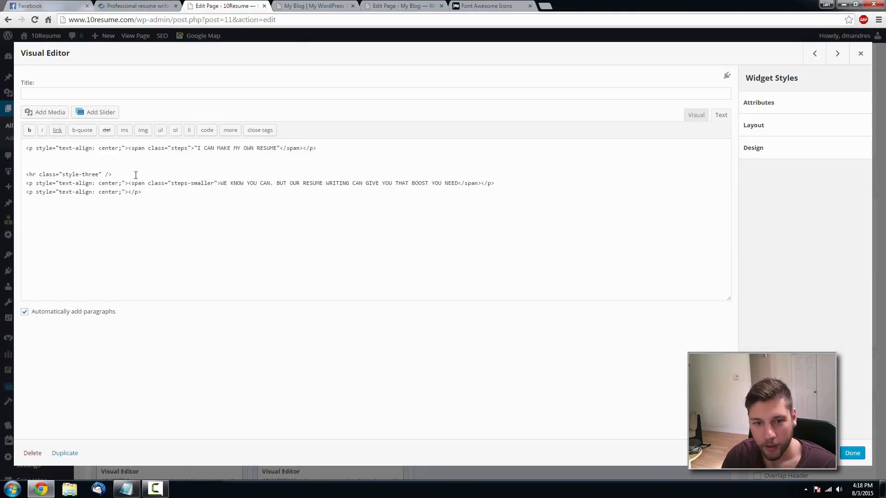
pyautogui.moveTo(116, 175); pyautogui.dragTo(26, 174)
pyautogui.hotkey('ctrl', 'c')
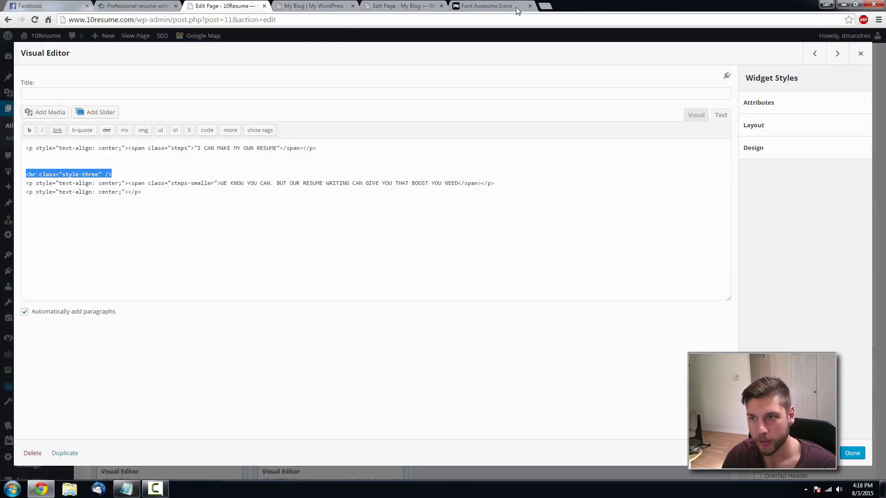
pyautogui.hotkey('ctrl', 'Tab')
pyautogui.hotkey('ctrl', 'Tab')
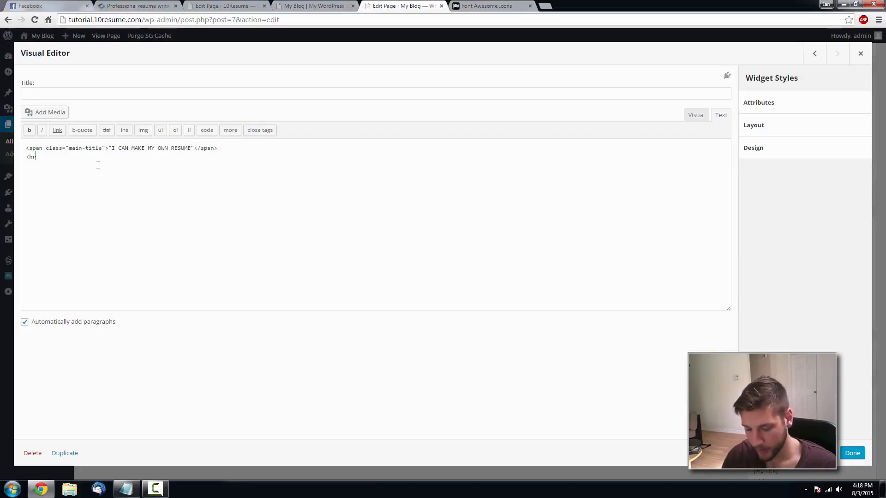
pyautogui.hotkey('ctrl', 'v')
pyautogui.hotkey('ctrl', 'z')
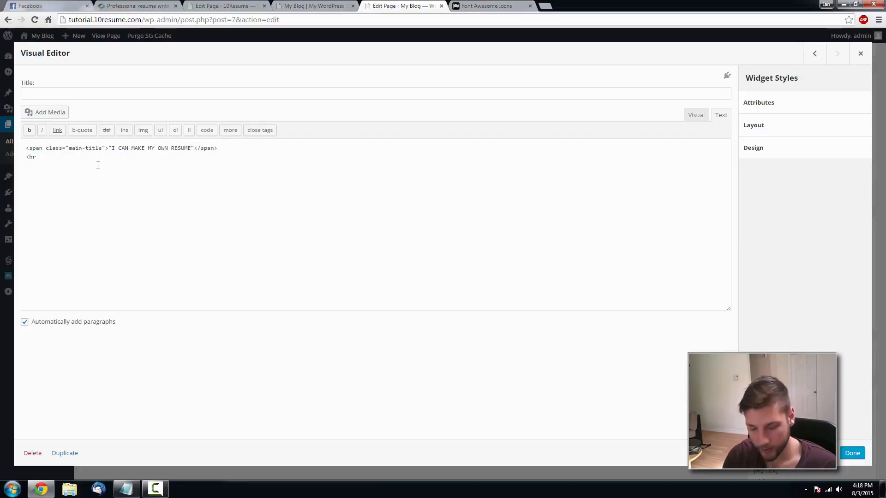
# - Type <hr class="separator-main" /> and an opening <span class="main-sub">, checking the live subtitle wording
pyautogui.write('class="separa')
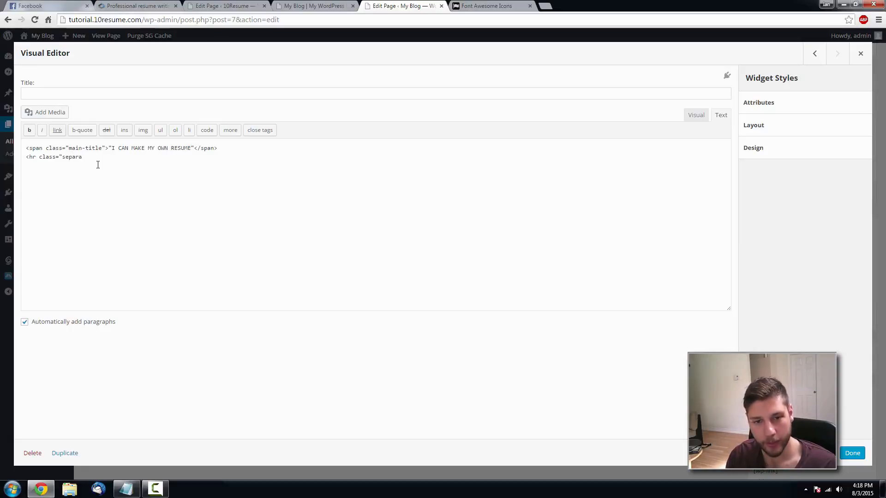
pyautogui.write('-main')
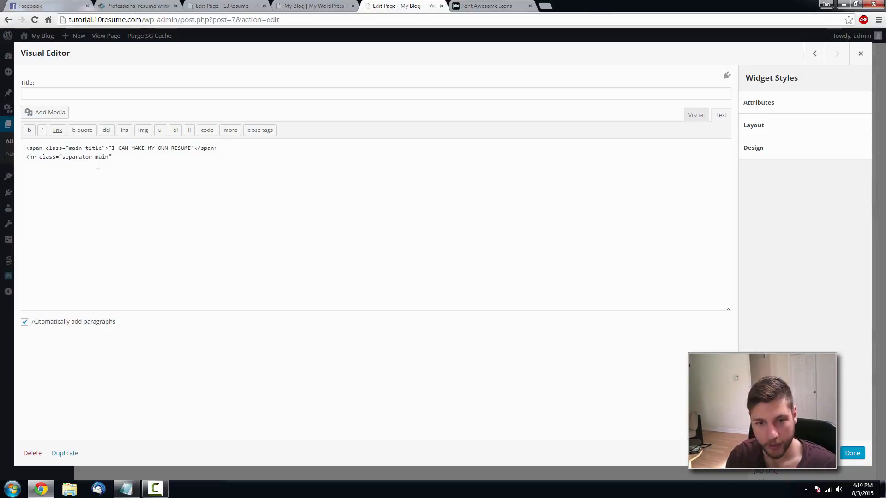
pyautogui.write('" /> <')
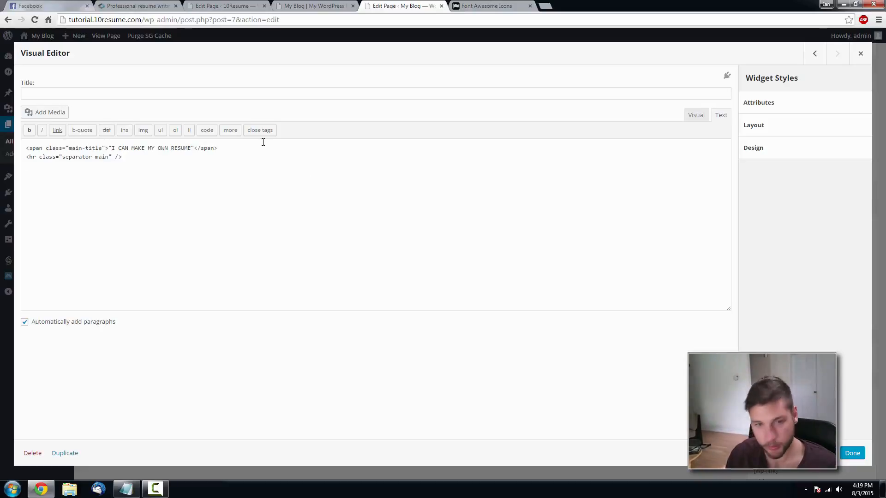
pyautogui.write('span cl')
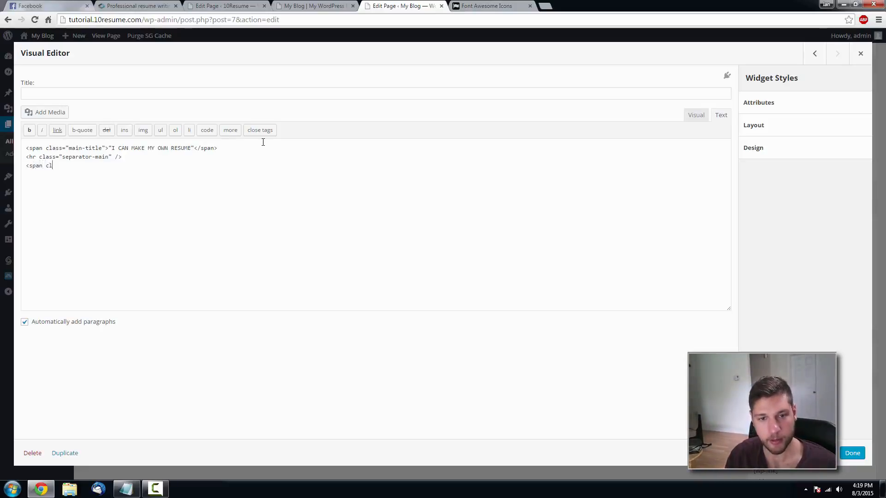
pyautogui.write('ass="')
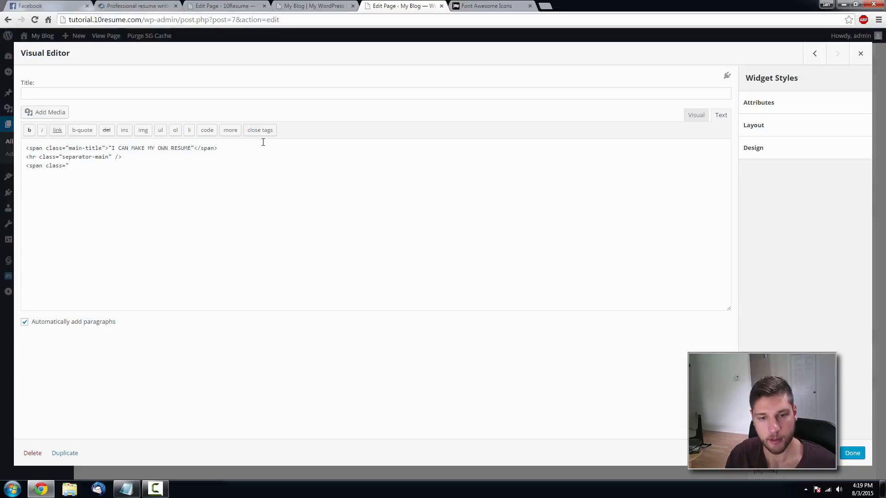
pyautogui.write('main-')
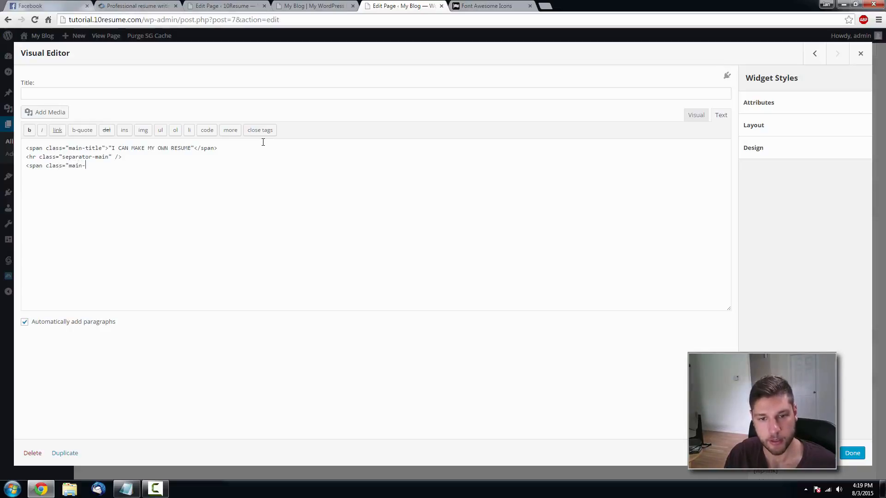
pyautogui.write('sub')
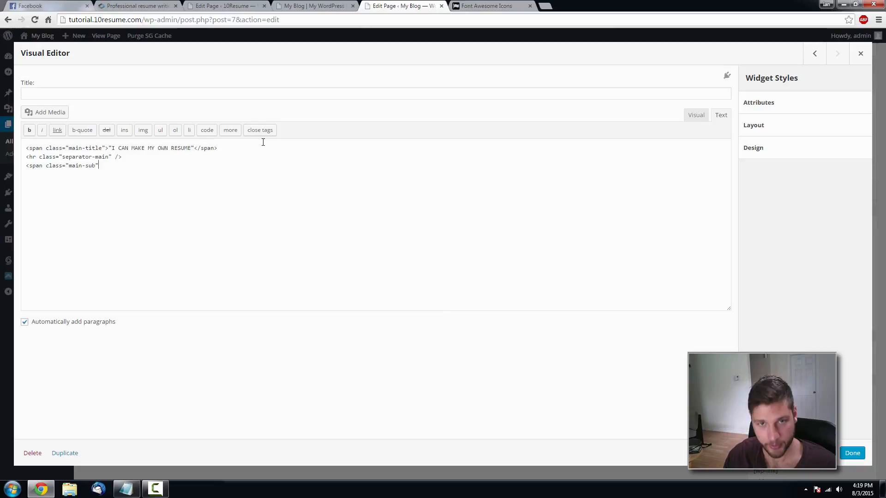
pyautogui.click(138, 6)
pyautogui.moveTo(308, 131); pyautogui.dragTo(340, 132)
pyautogui.click(341, 131)
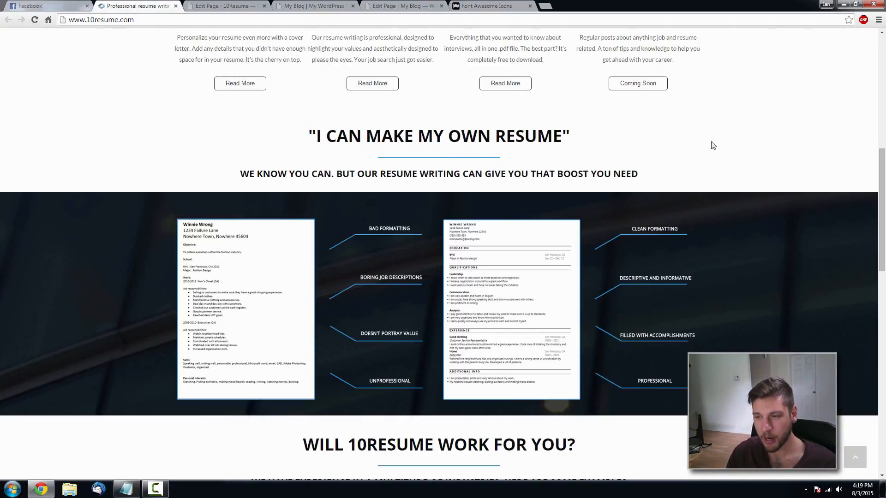
pyautogui.scroll(6, 469, 204)
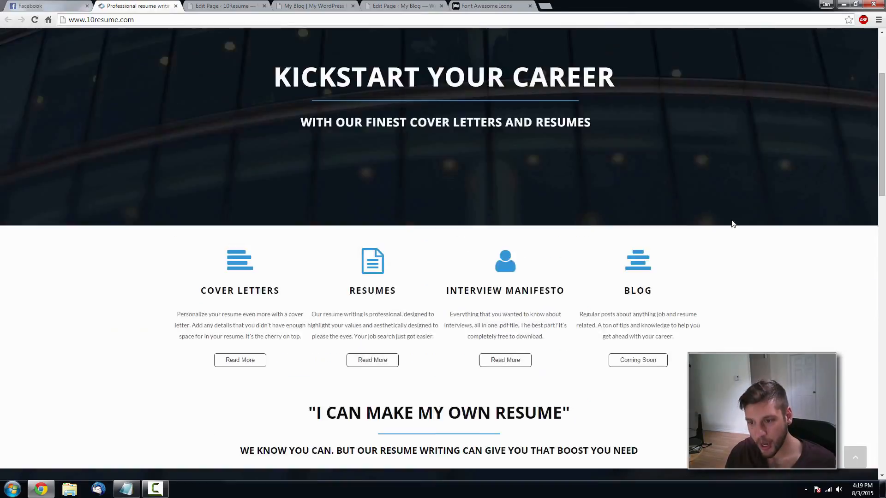
pyautogui.scroll(-5, 439, 251)
pyautogui.scroll(8, 287, 142)
pyautogui.scroll(-7, 494, 129)
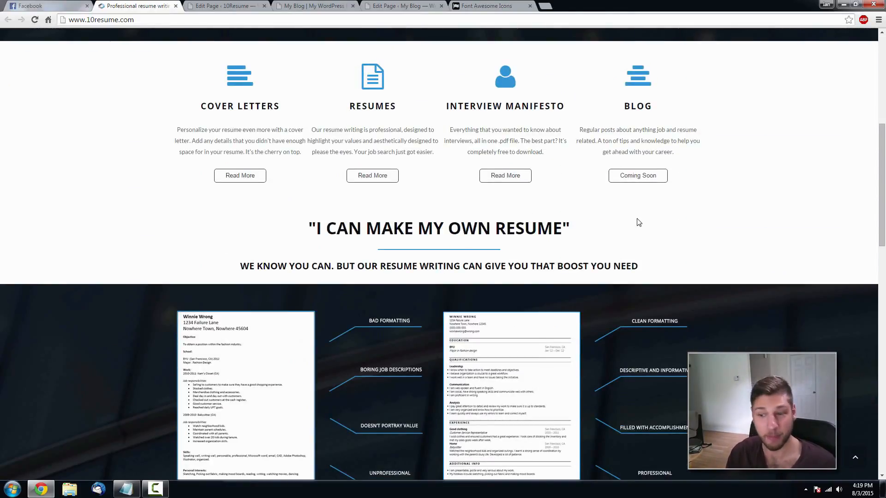
pyautogui.scroll(-2, 610, 235)
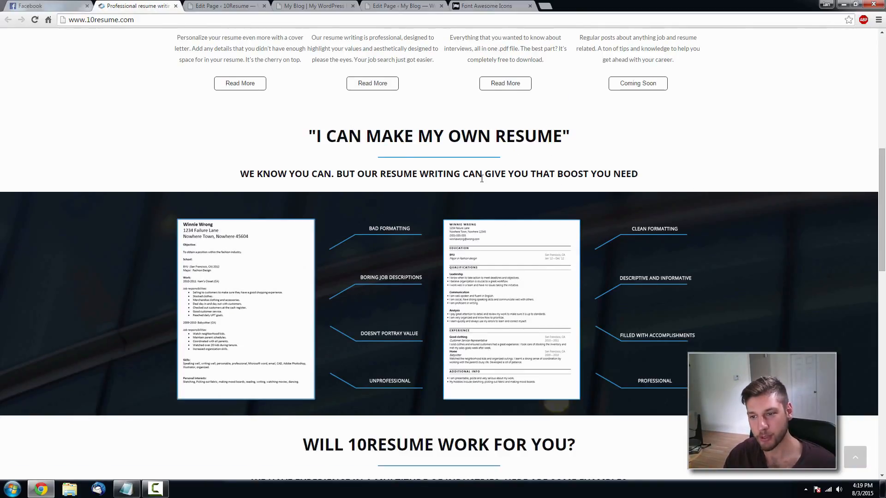
pyautogui.click(432, 7)
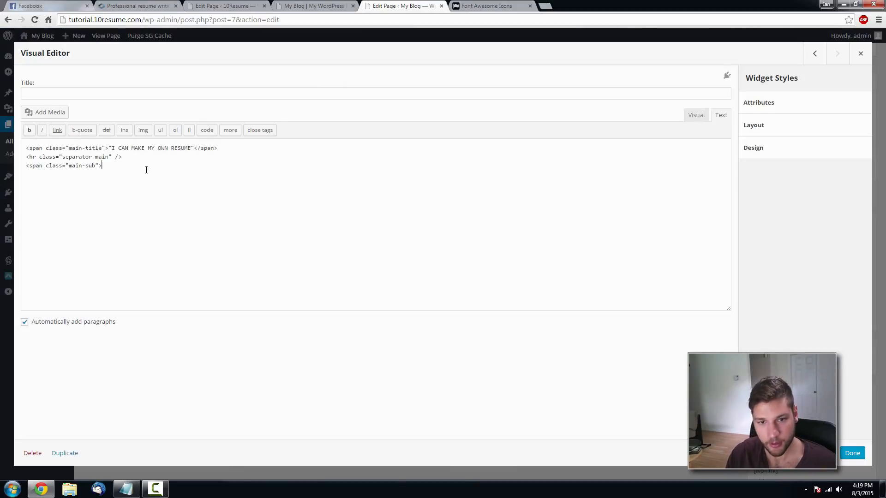
pyautogui.click(143, 6)
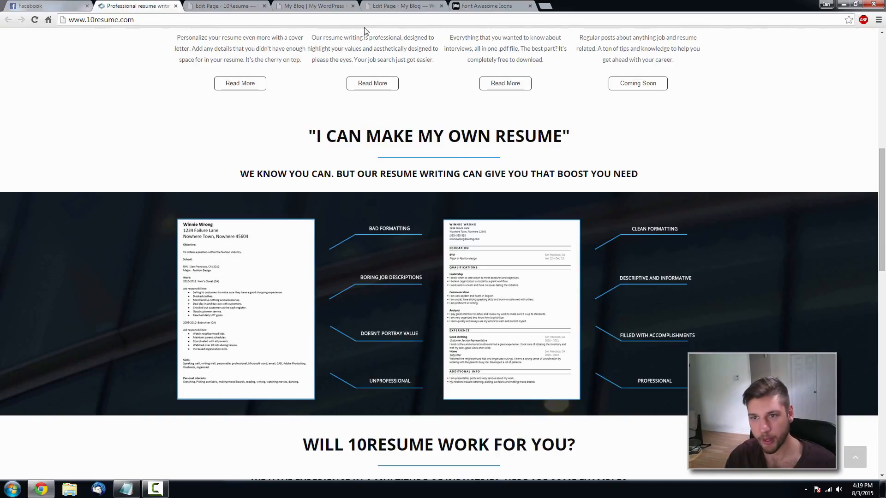
pyautogui.click(373, 5)
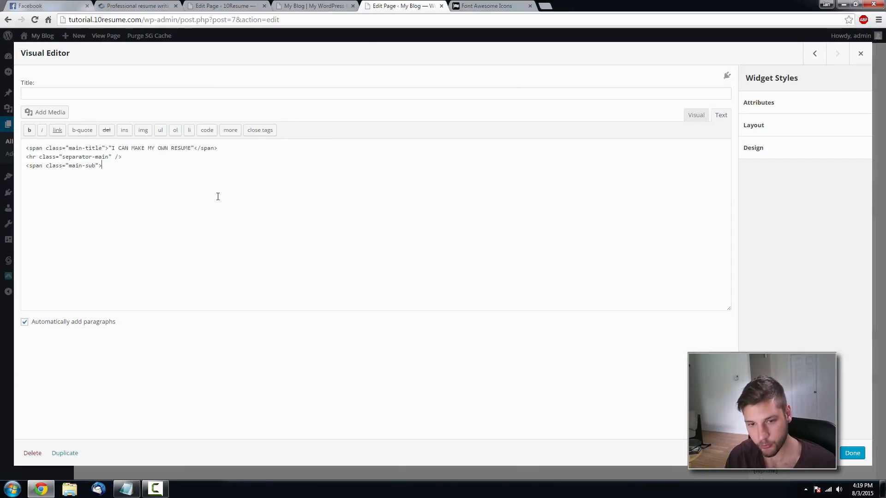
# - Enter the subtitle 'WE KNOW YOU CAN. BUT OUR RESUME WRITING CAN GIVE YOU THAT BOOST YOU NEED.', close it, view Visual
pyautogui.write('WE KNOW YOU CAN')
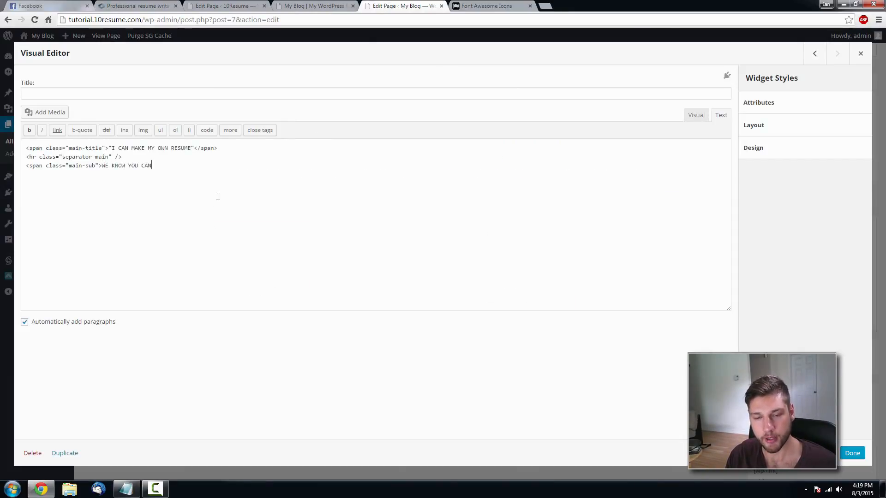
pyautogui.write('. BUT OUR RESUM')
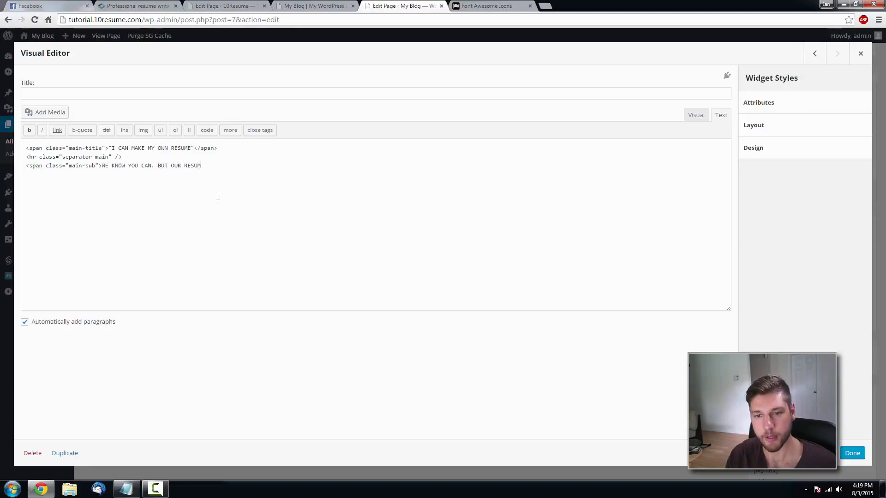
pyautogui.write('E WRITING ')
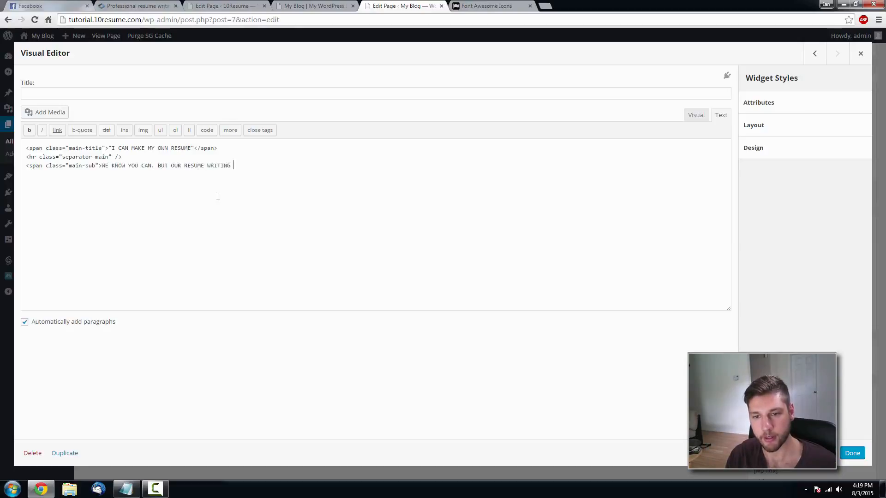
pyautogui.write('CAN GIV')
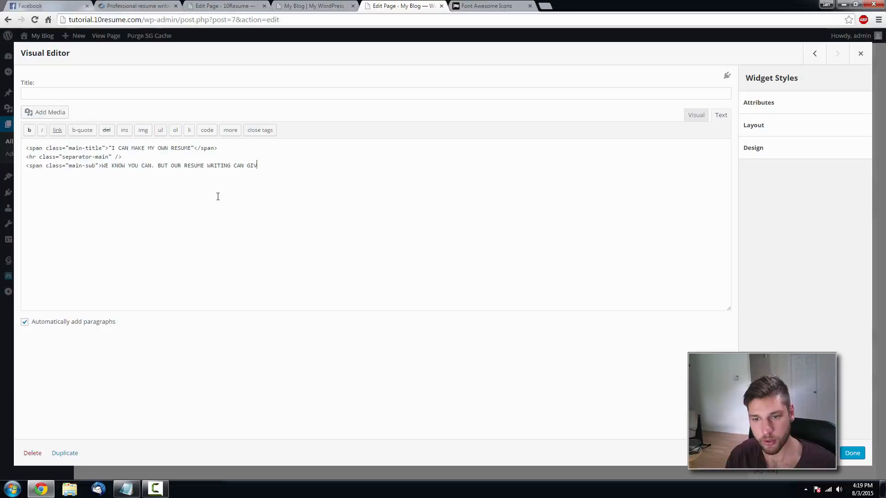
pyautogui.write('E YOU THAT BOOST YOU NEED')
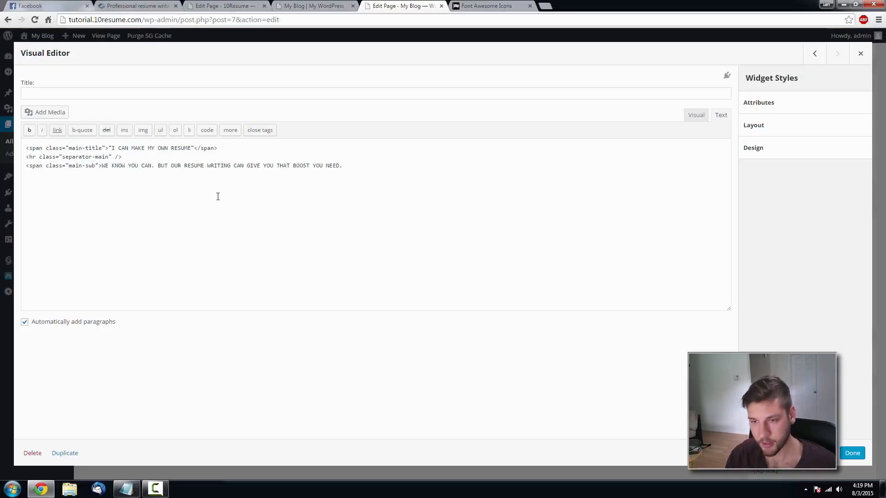
pyautogui.write('.</')
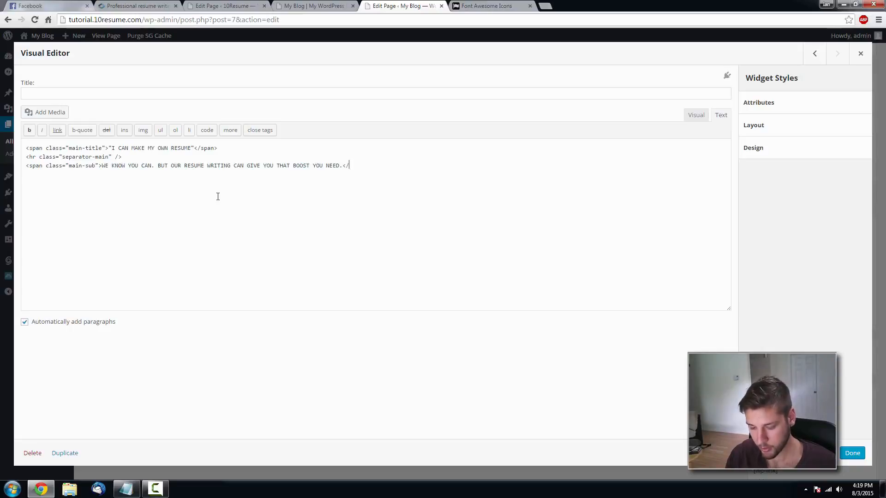
pyautogui.write('span>')
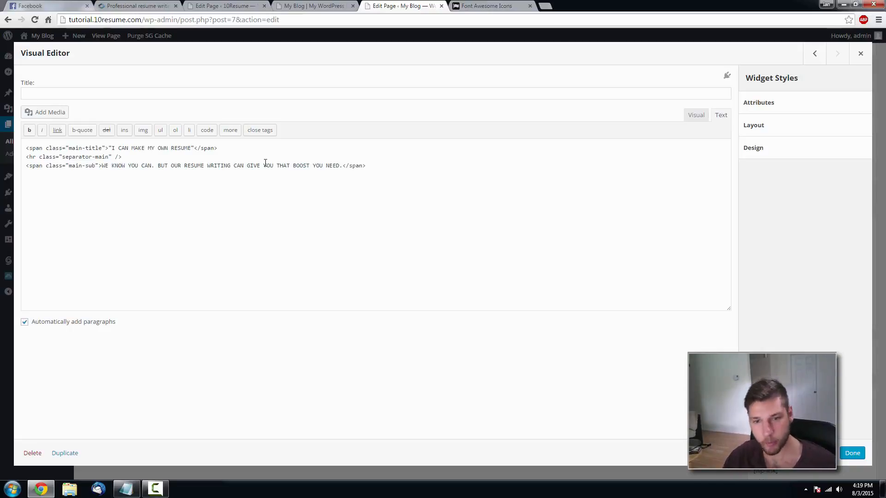
pyautogui.click(705, 114)
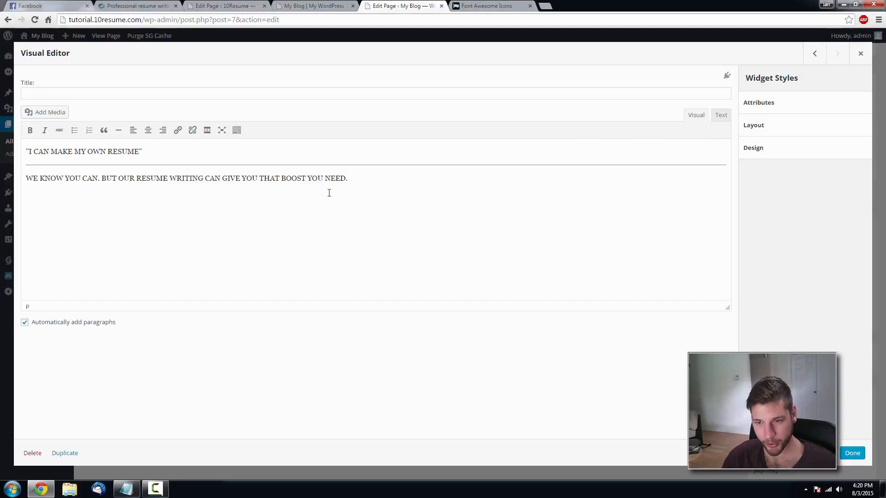
# - Centre the title, separator and subtitle, adding an empty line above and below them
pyautogui.moveTo(346, 179); pyautogui.dragTo(27, 151)
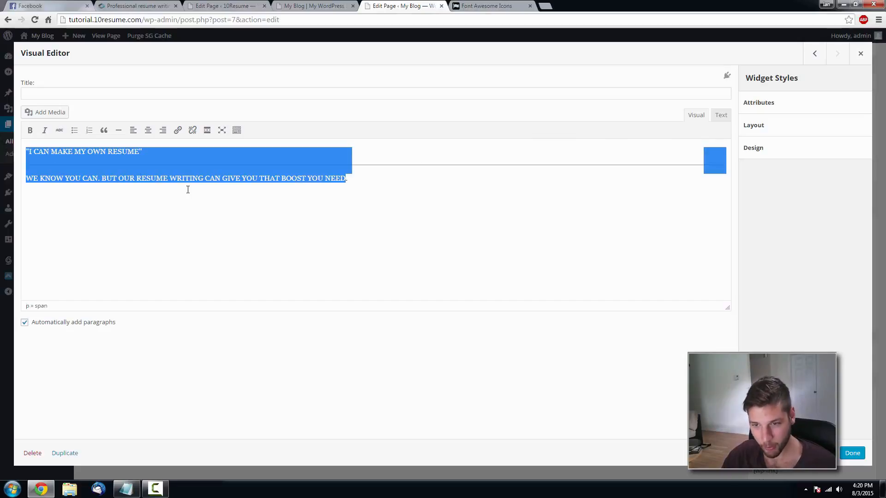
pyautogui.moveTo(371, 180); pyautogui.dragTo(26, 149)
pyautogui.click(148, 130)
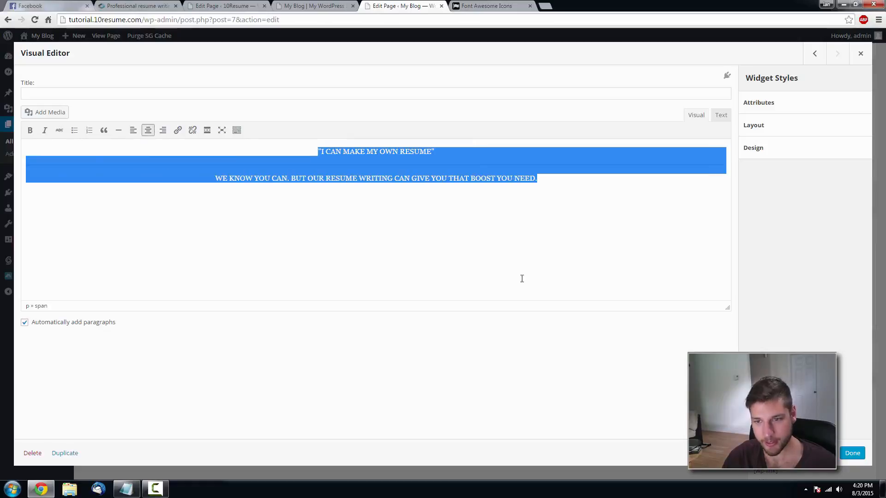
pyautogui.click(310, 148)
pyautogui.press('Return')
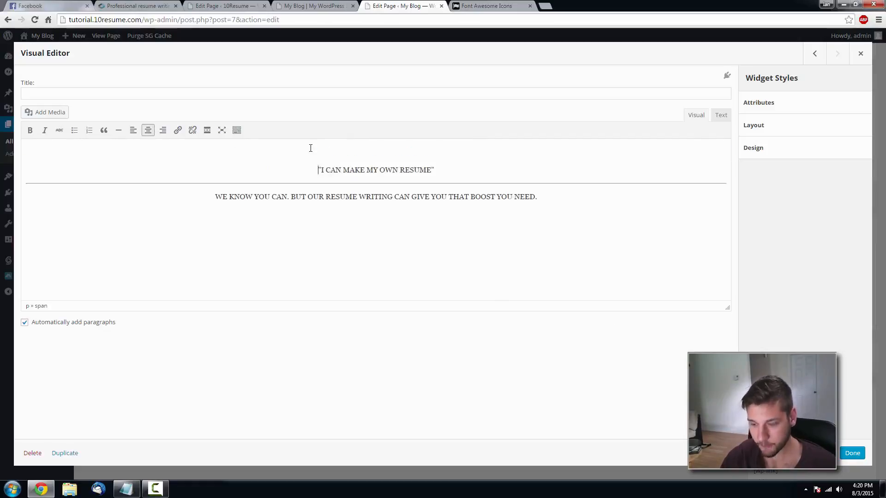
pyautogui.click(562, 199)
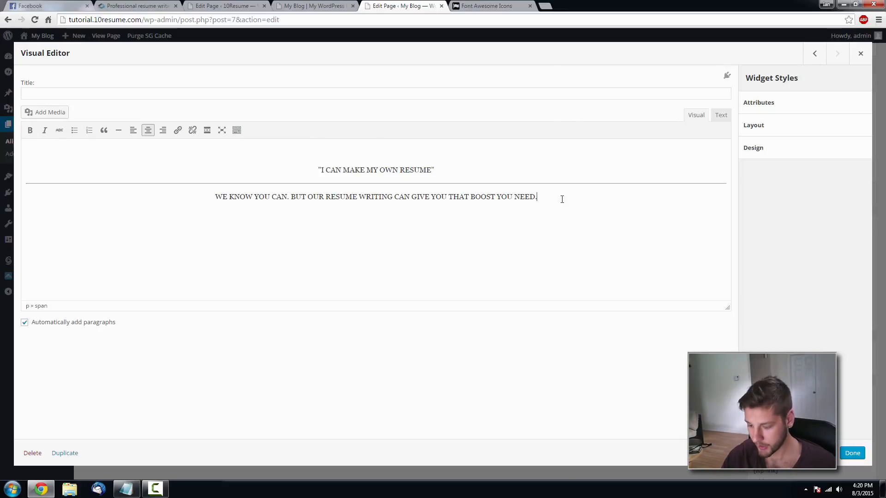
pyautogui.press('Return')
# - Compare with the reference site and close the widget editor keeping the changes
pyautogui.click(136, 6)
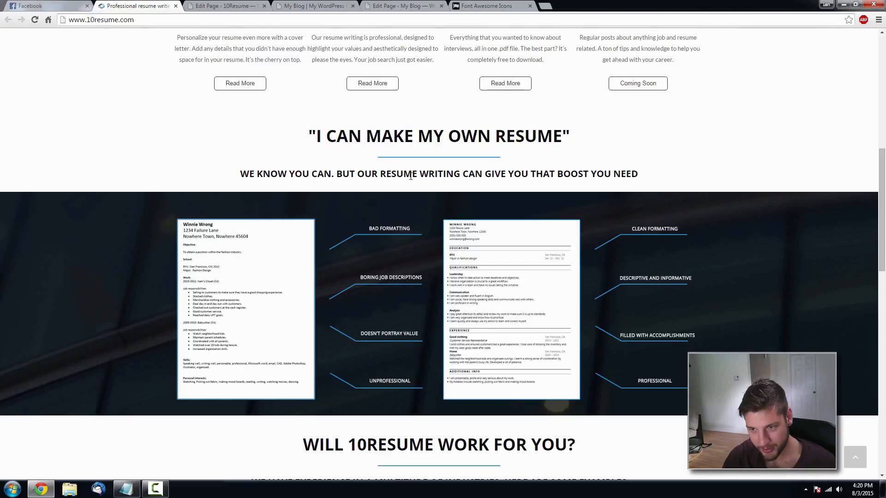
pyautogui.click(389, 6)
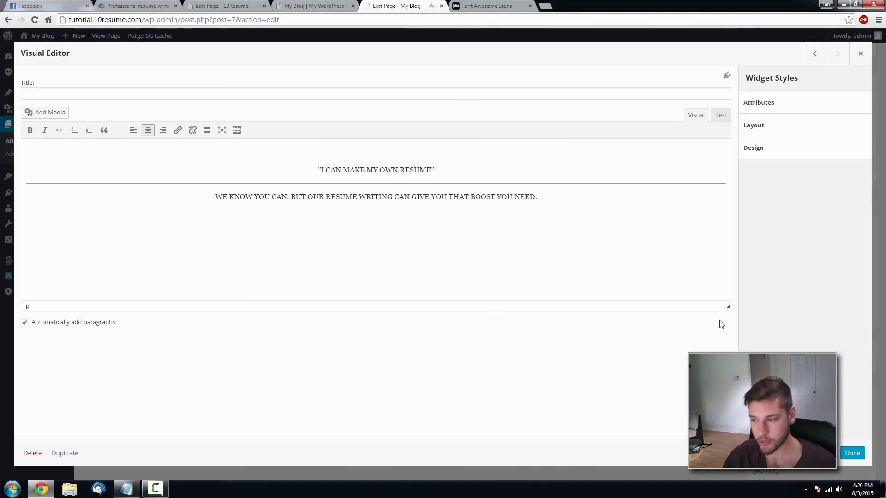
pyautogui.click(852, 453)
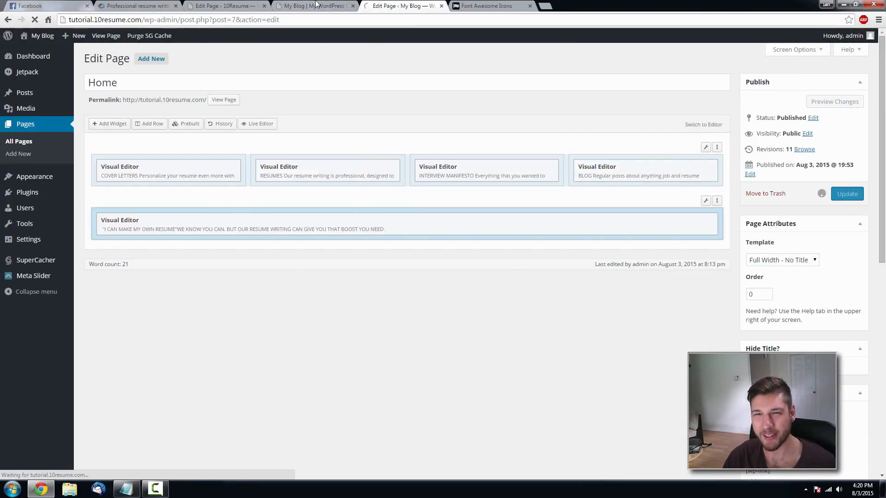
pyautogui.click(316, 5)
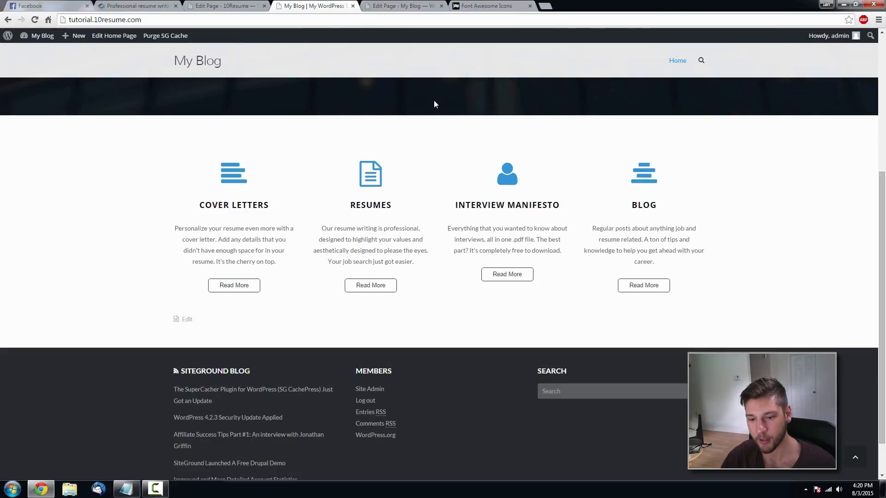
pyautogui.press('F5')
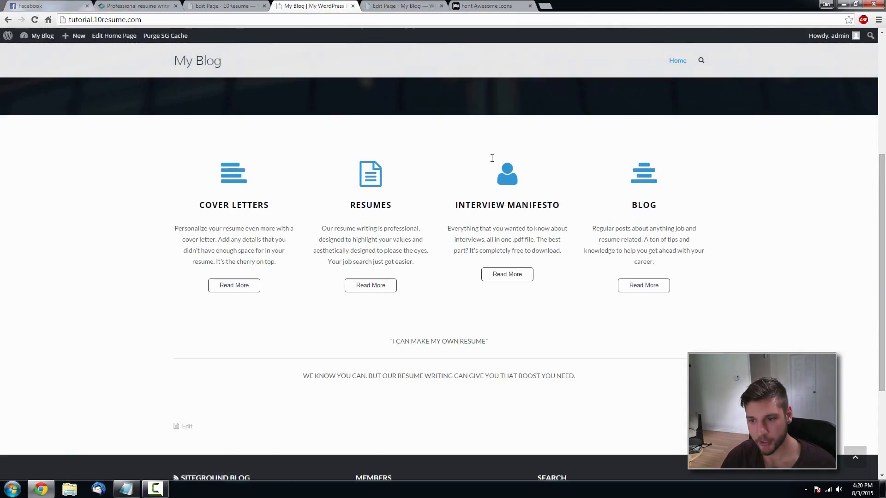
pyautogui.scroll(-3, 491, 158)
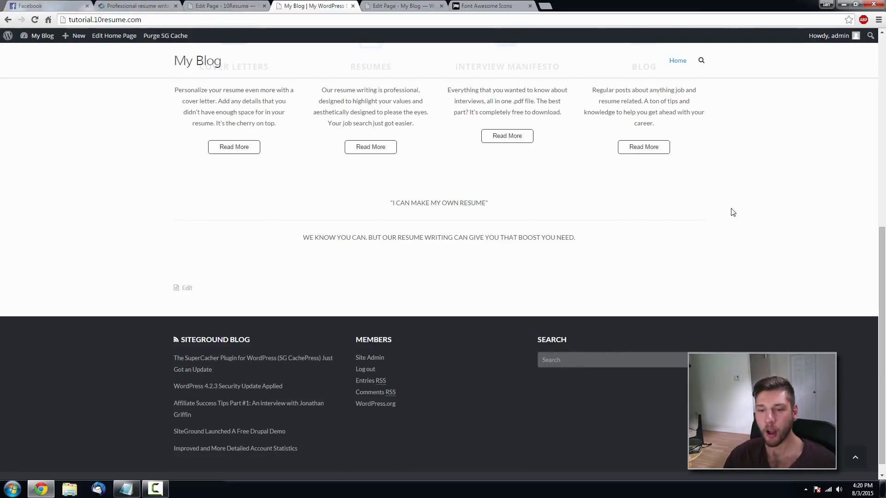
pyautogui.scroll(3, 312, 253)
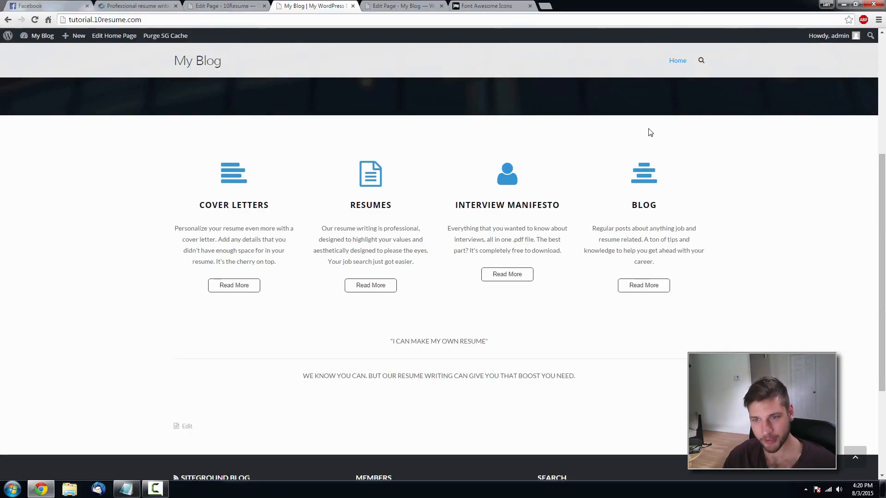
pyautogui.scroll(1, 441, 202)
pyautogui.scroll(-2, 581, 295)
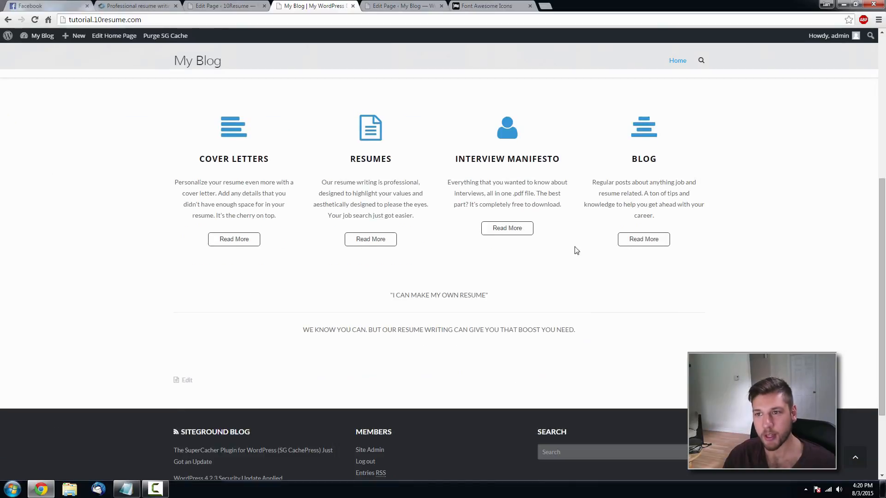
pyautogui.click(401, 6)
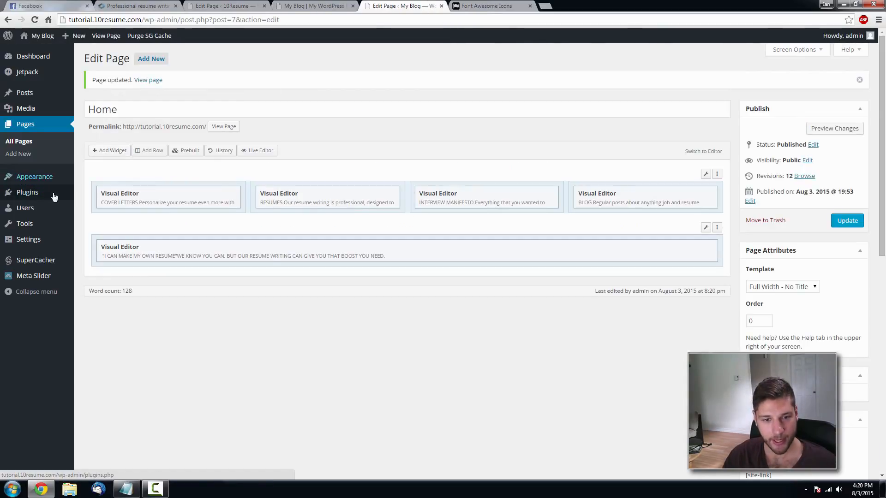
# - Paste the hr.separator block from the Notepad notes on a new line below the icon colour rules
pyautogui.click(95, 230)
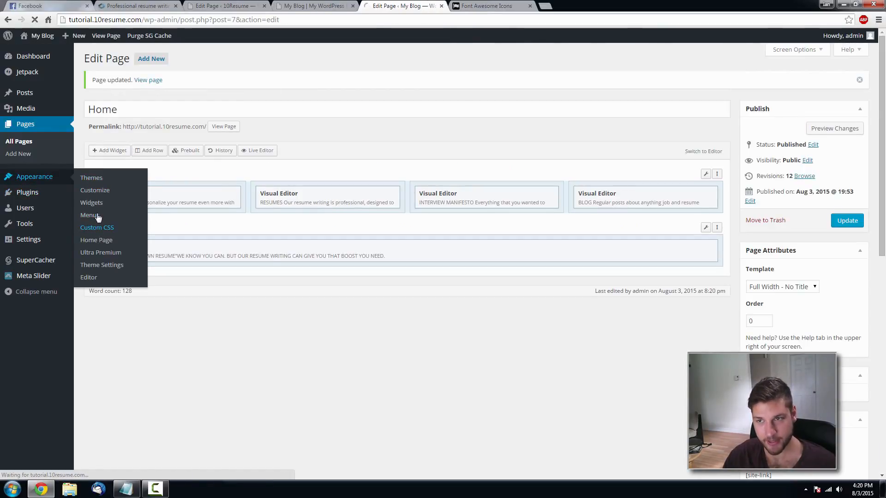
pyautogui.click(126, 490)
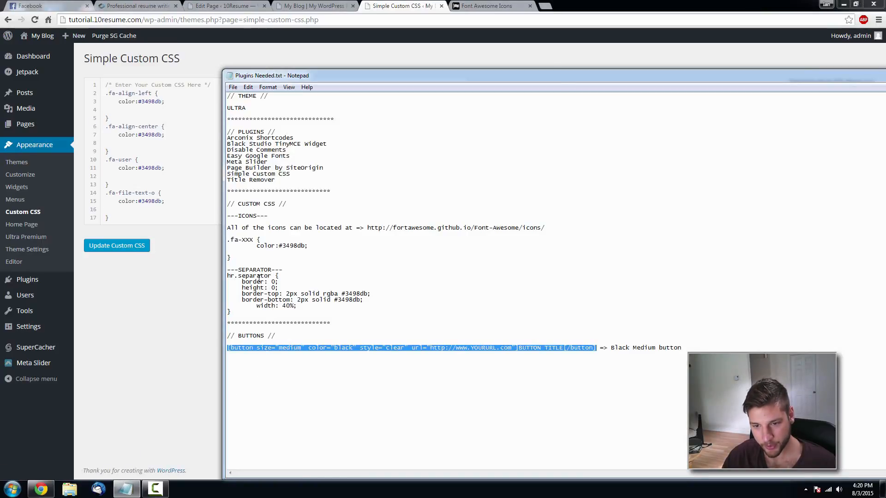
pyautogui.click(231, 314)
pyautogui.moveTo(233, 313); pyautogui.dragTo(220, 275)
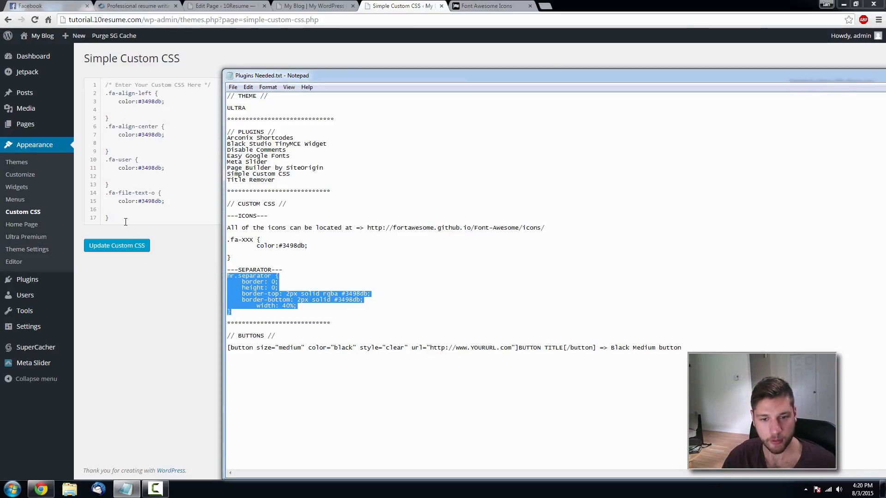
pyautogui.hotkey('ctrl', 'c')
pyautogui.click(125, 222)
pyautogui.press('Return')
pyautogui.hotkey('ctrl', 'v')
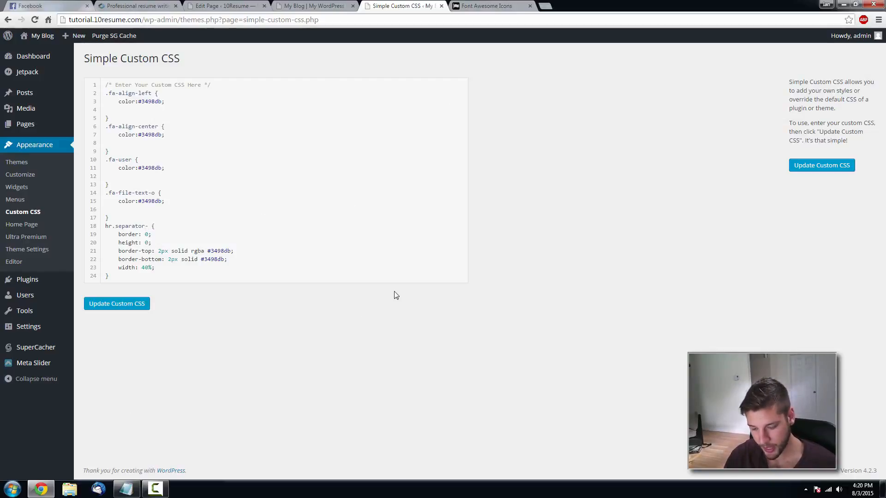
# - Remove the stray hyphen from the hr.separator selector and save the Custom CSS
pyautogui.press('BackSpace')
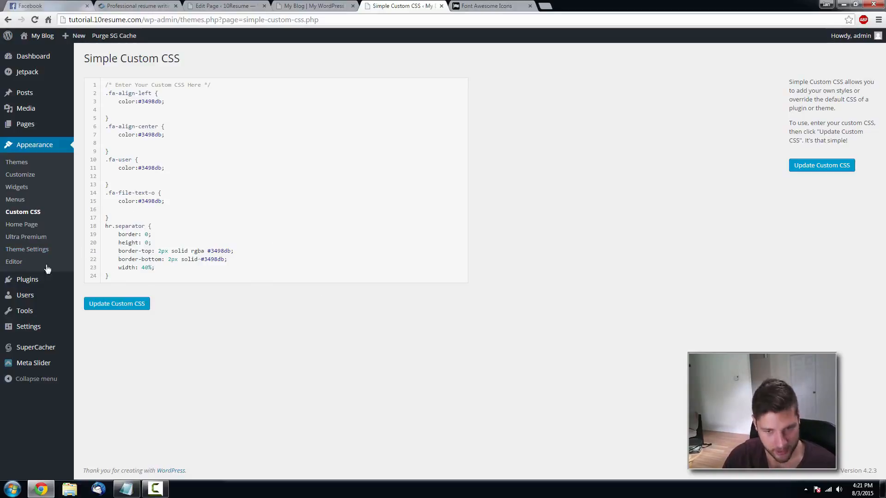
pyautogui.click(121, 307)
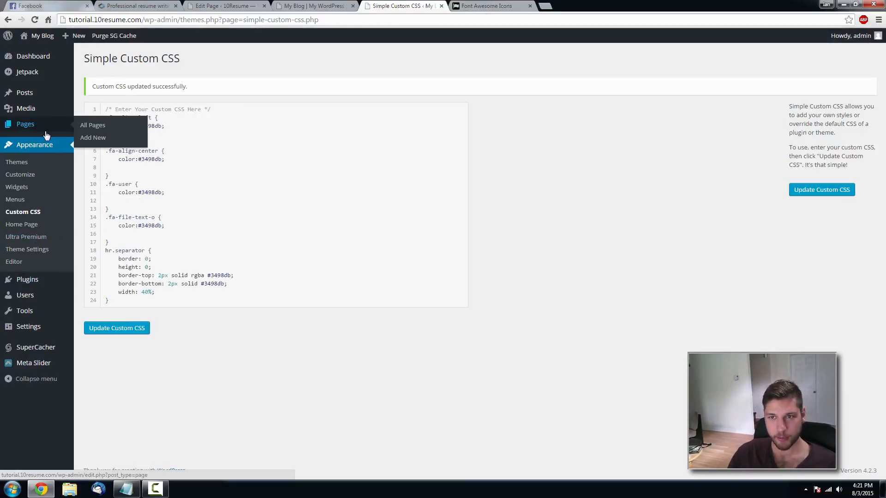
# - Open the Home page from All Pages and view the title-row widget's HTML source
pyautogui.click(100, 128)
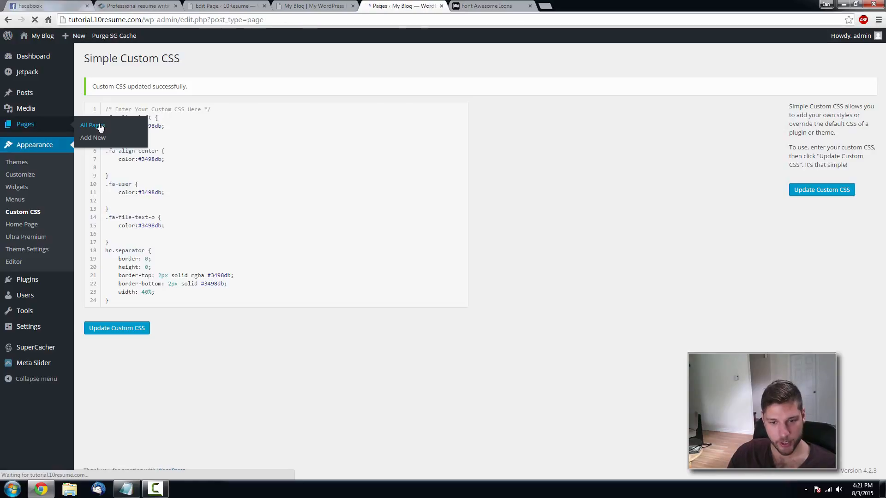
pyautogui.click(119, 127)
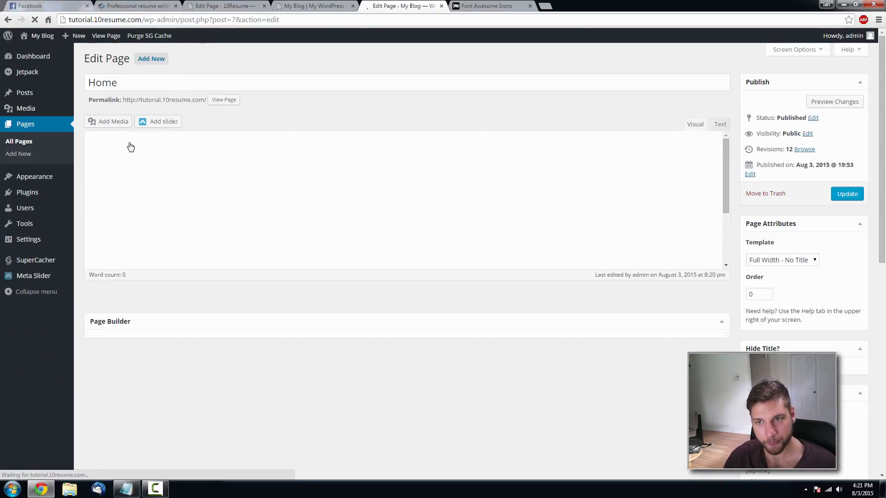
pyautogui.click(667, 220)
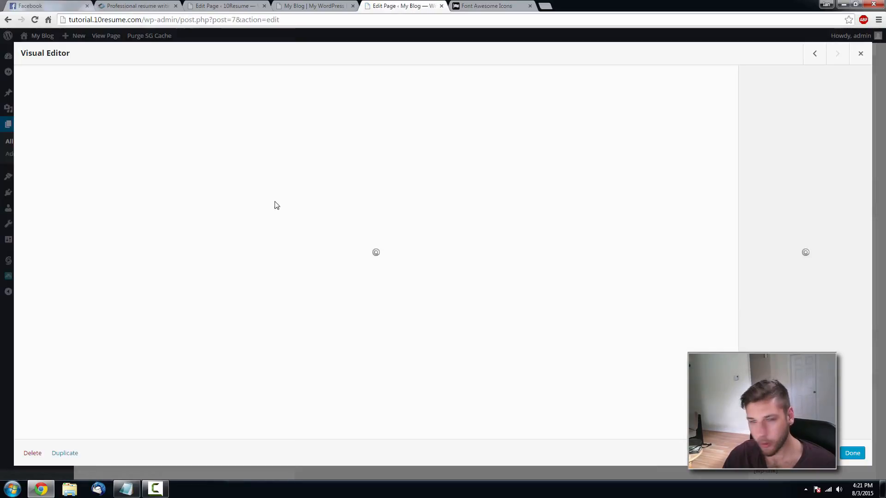
pyautogui.click(721, 116)
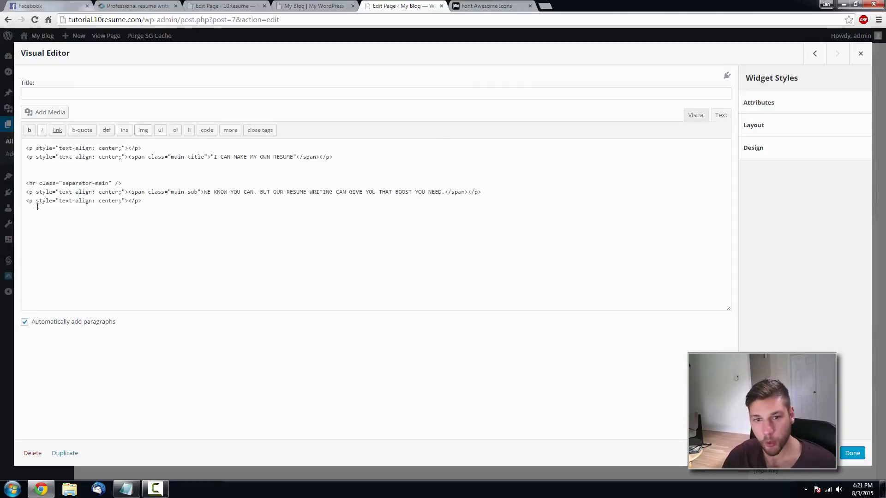
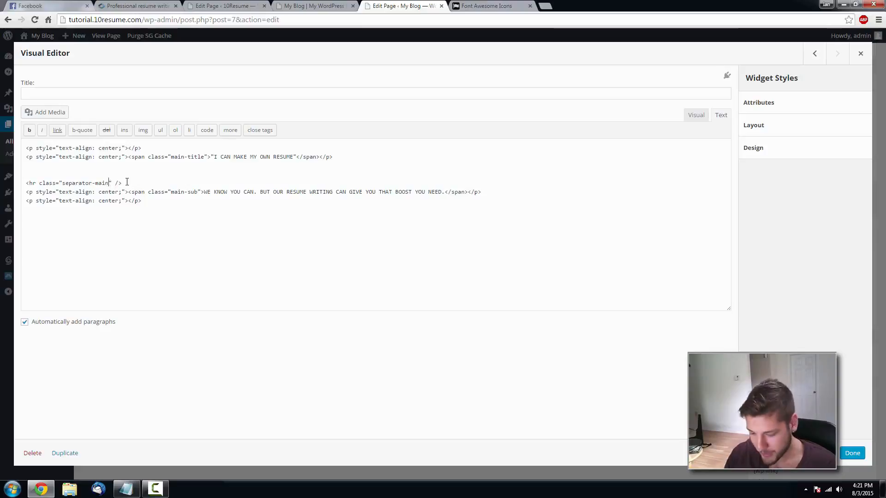
# - Change the divider's class from separator-main to separator, update the Home page and reload the live site
pyautogui.press('BackSpace')
pyautogui.press('BackSpace')
pyautogui.press('BackSpace')
pyautogui.press('BackSpace')
pyautogui.press('BackSpace')
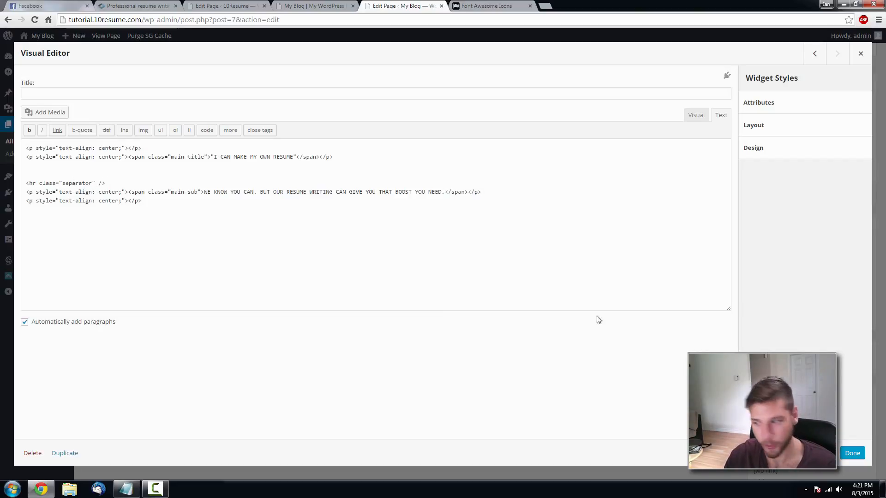
pyautogui.click(851, 454)
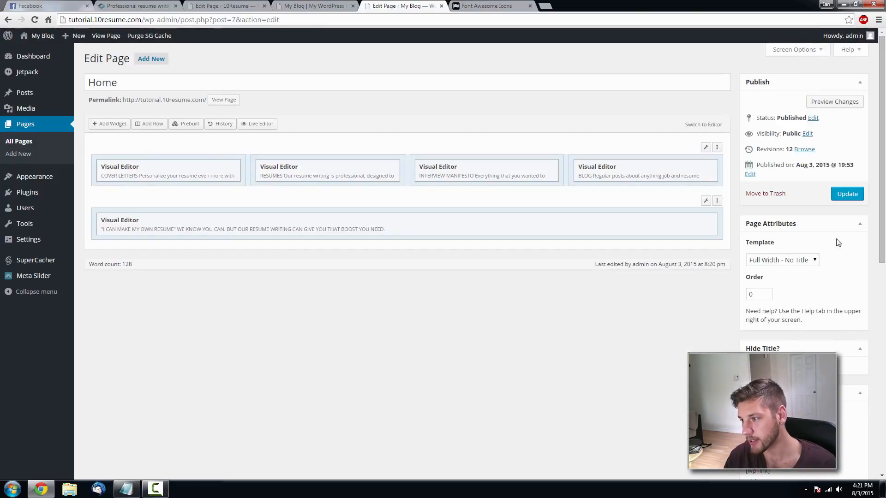
pyautogui.click(846, 193)
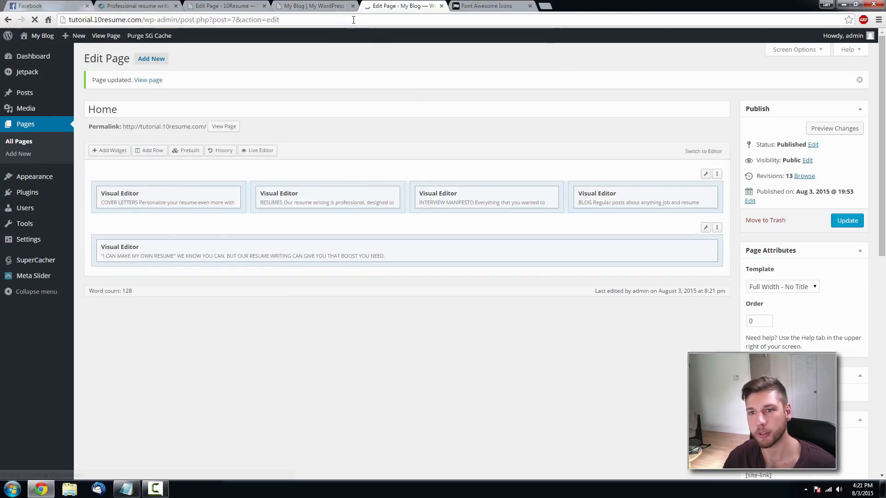
pyautogui.click(337, 7)
pyautogui.press('F5')
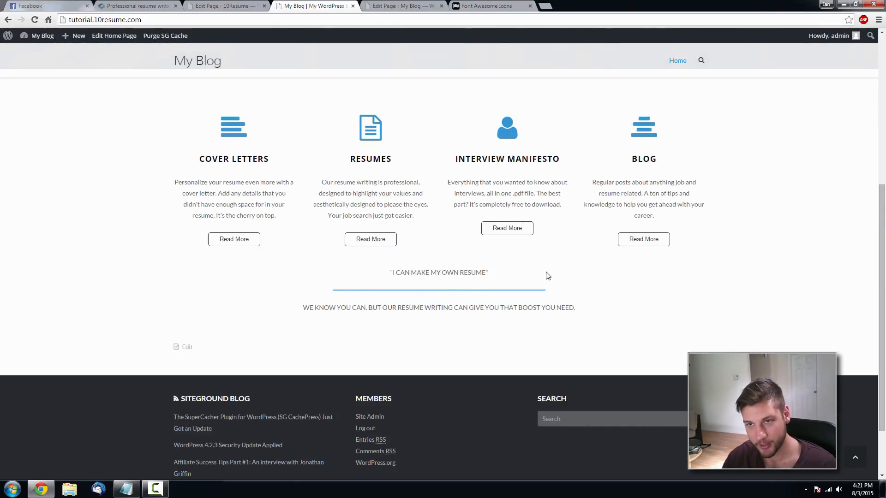
pyautogui.click(392, 8)
# - Open Custom CSS in a new tab, set the hr.separator width to 10% and preview it live
pyautogui.moveTo(37, 178)
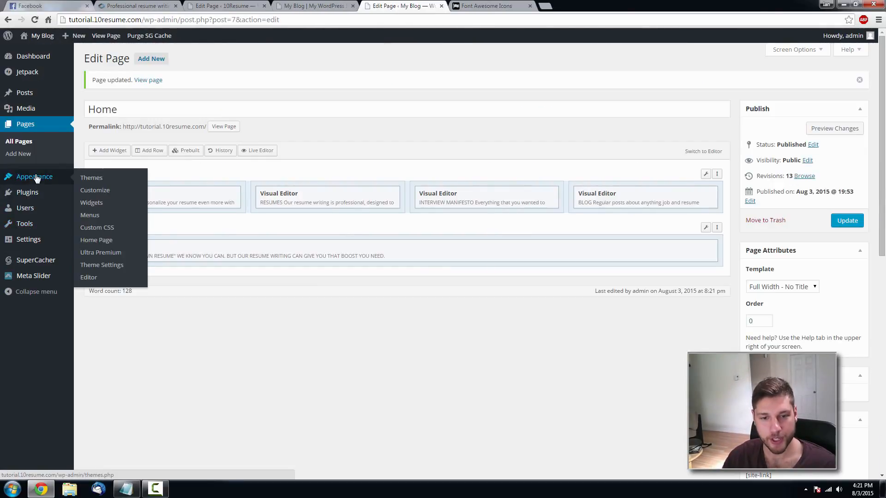
pyautogui.middleClick(97, 203)
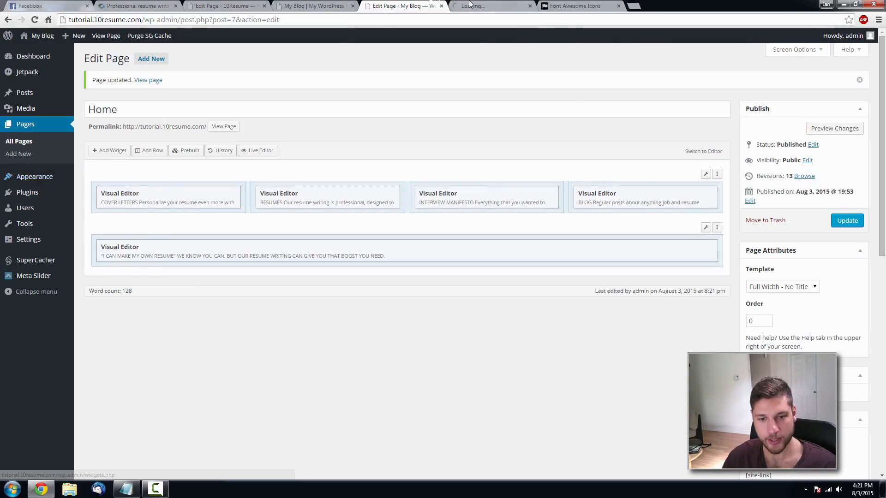
pyautogui.click(470, 5)
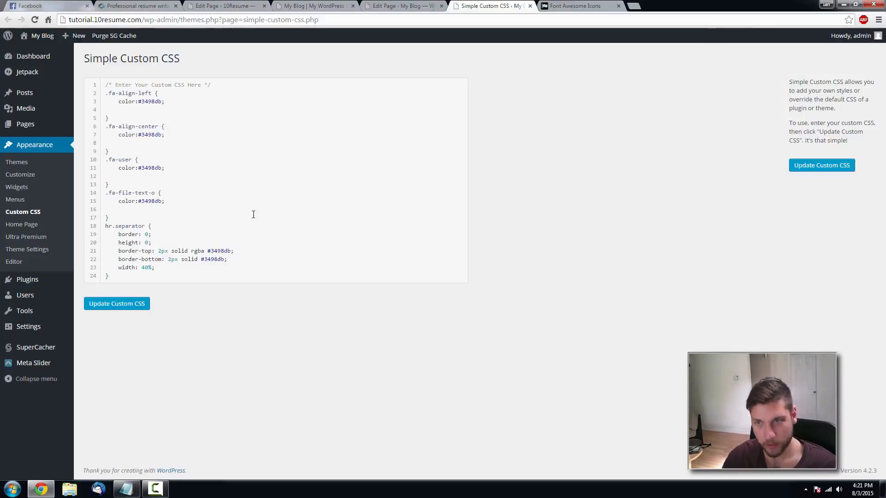
pyautogui.click(382, 4)
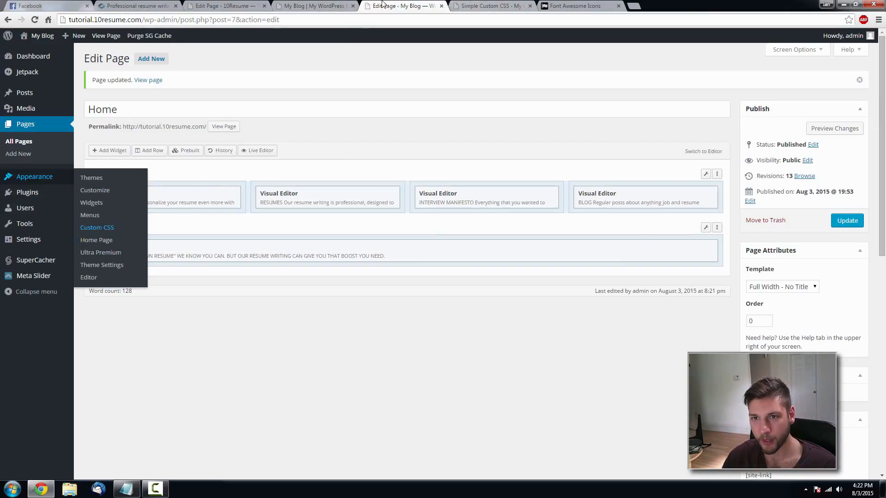
pyautogui.click(334, 6)
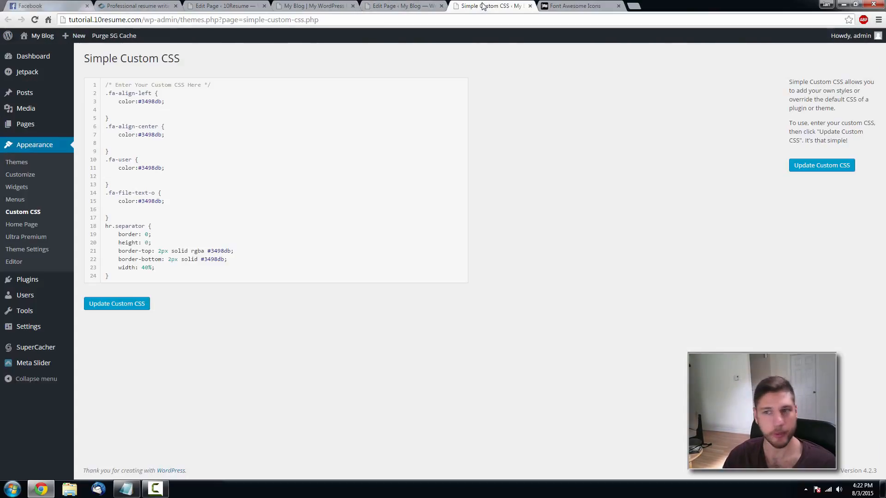
pyautogui.click(482, 6)
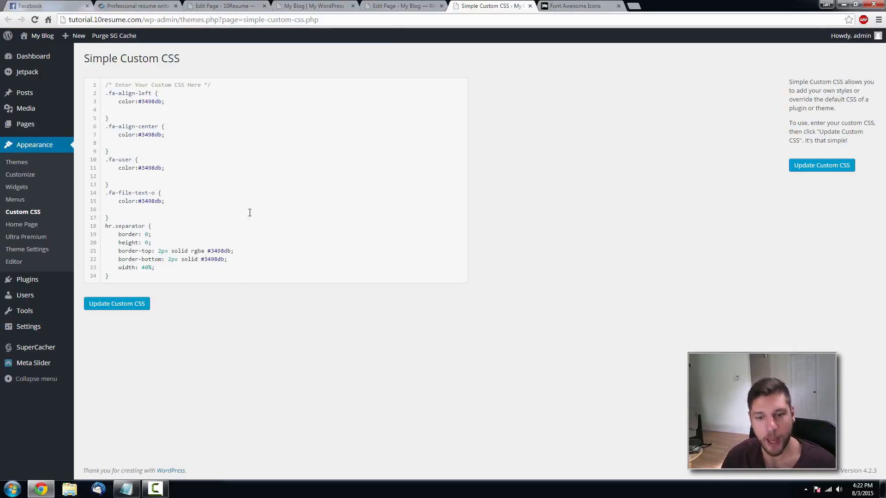
pyautogui.click(145, 267)
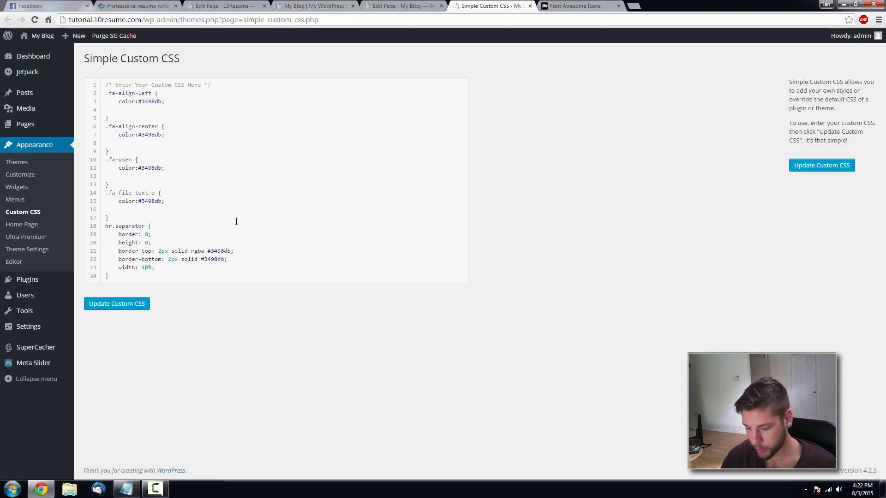
pyautogui.press('BackSpace')
pyautogui.write('1')
pyautogui.click(138, 307)
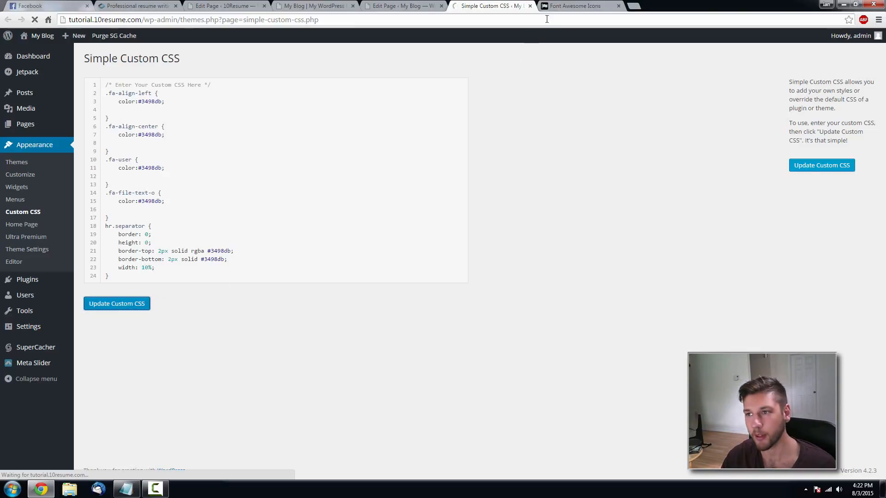
pyautogui.click(314, 6)
pyautogui.press('F5')
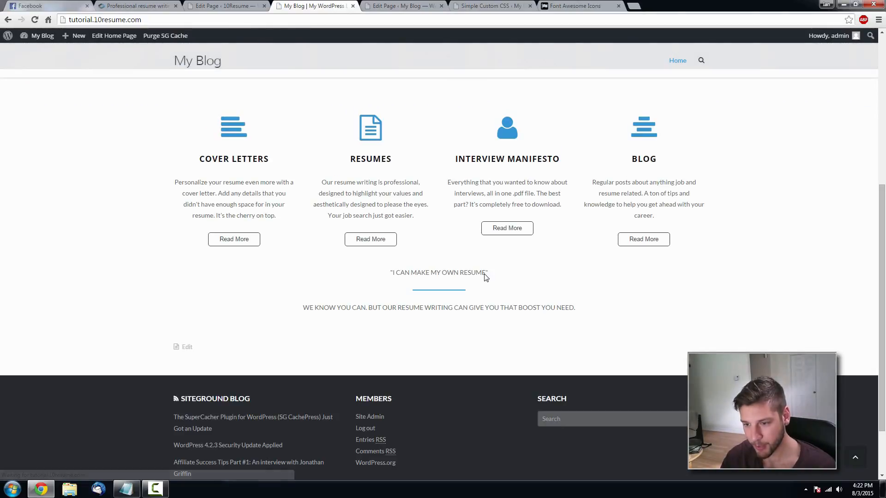
# - Restore the hr.separator width to 40%, update the Custom CSS and check the live site
pyautogui.click(475, 6)
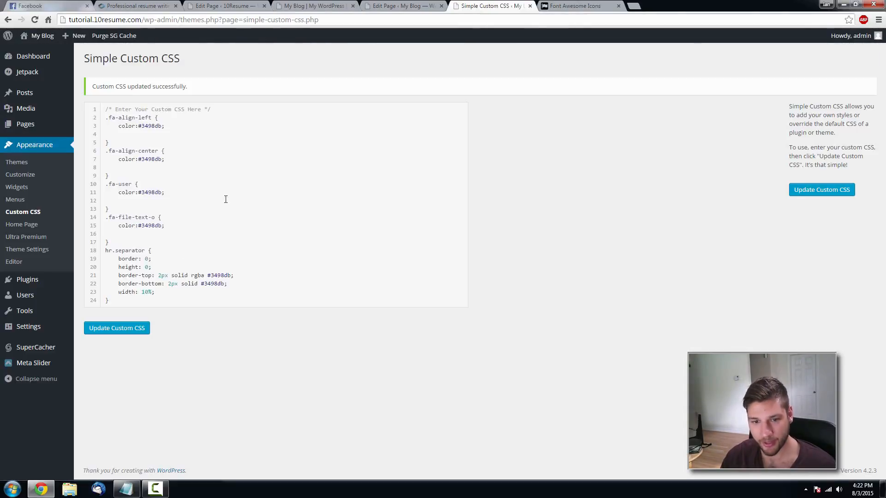
pyautogui.click(145, 292)
pyautogui.press('BackSpace')
pyautogui.write('4')
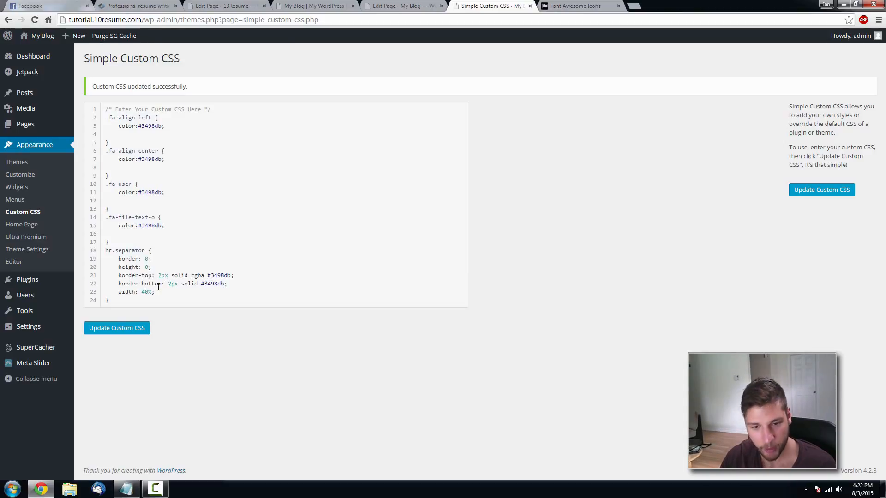
pyautogui.click(138, 328)
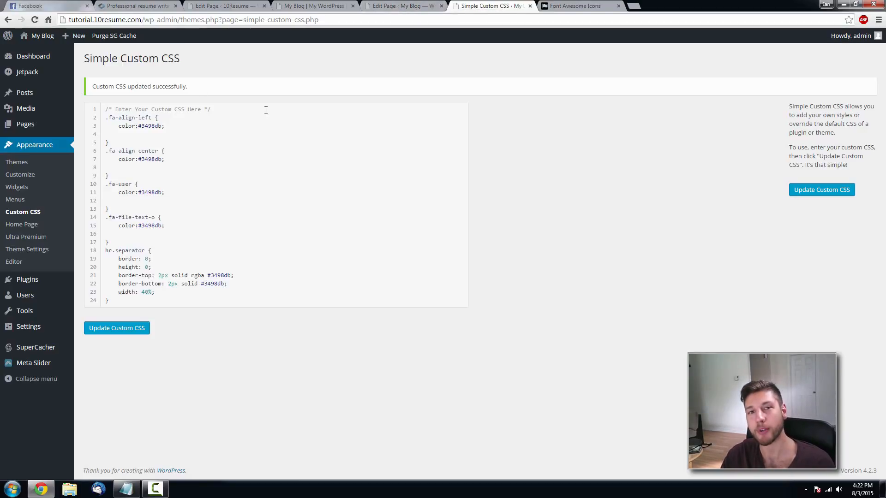
pyautogui.click(318, 6)
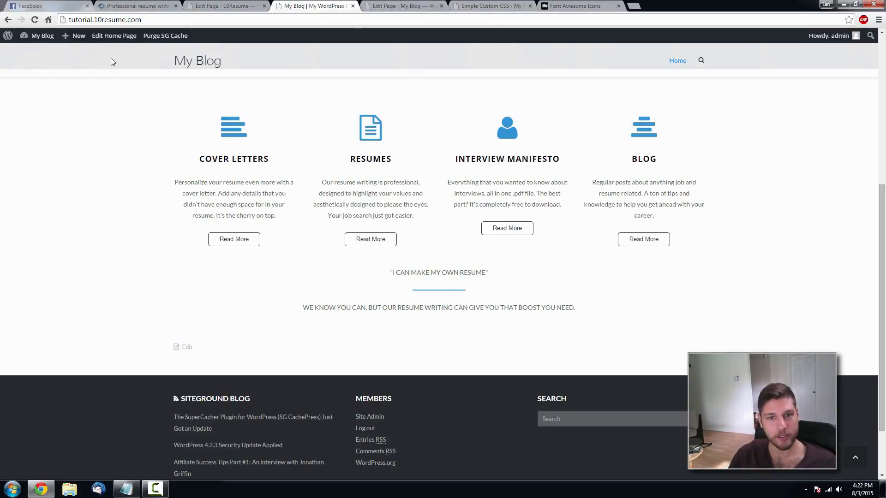
# - Go to the Google Fonts settings page and close the Custom CSS tab
pyautogui.moveTo(41, 36)
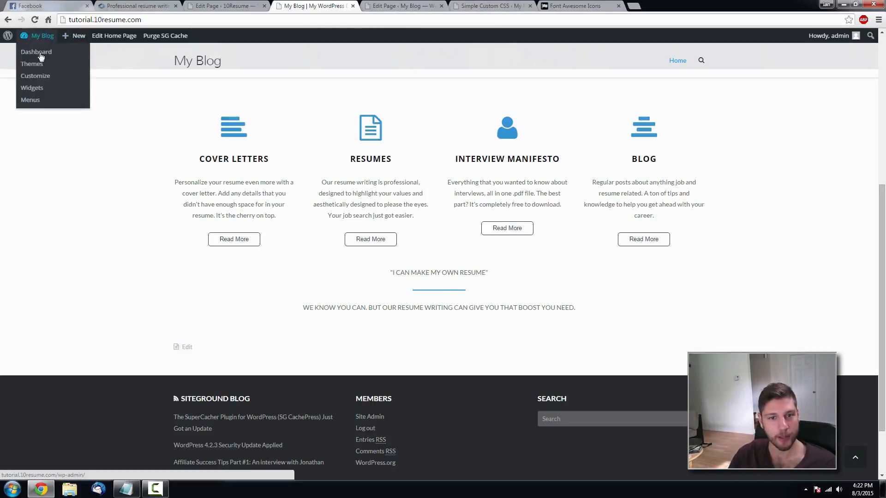
pyautogui.click(41, 78)
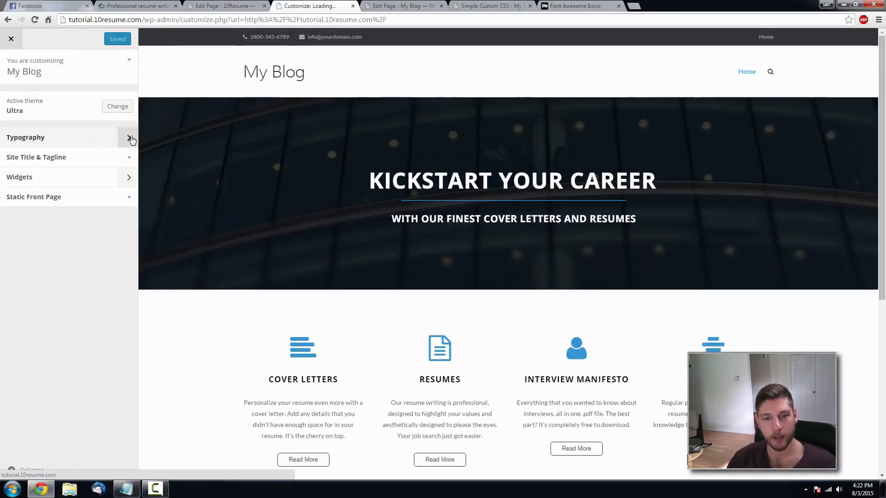
pyautogui.click(130, 139)
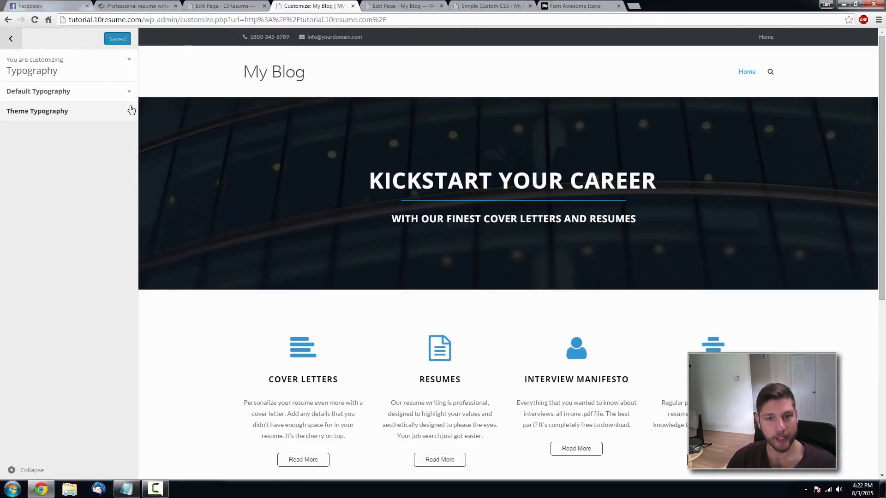
pyautogui.click(11, 38)
pyautogui.click(11, 39)
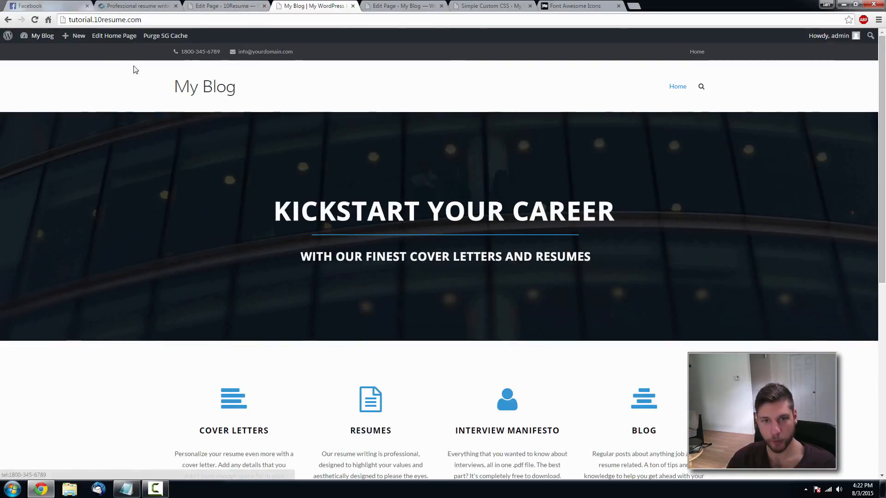
pyautogui.click(388, 6)
pyautogui.moveTo(70, 235)
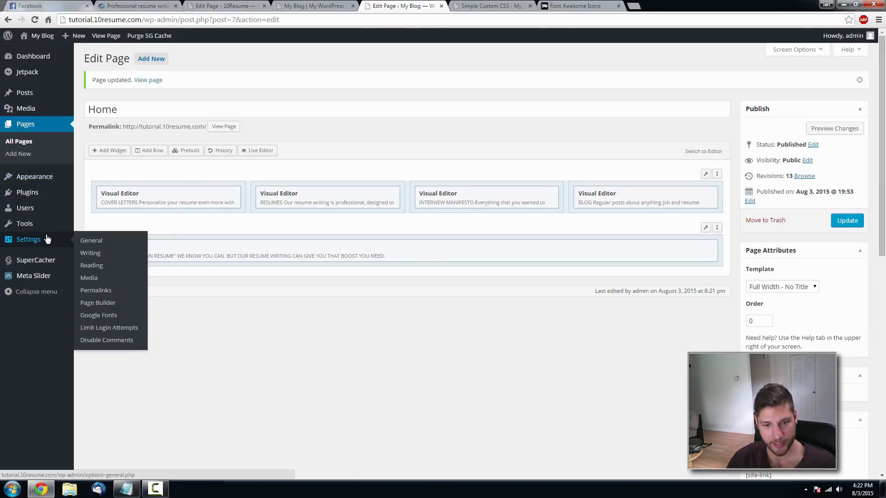
pyautogui.click(101, 317)
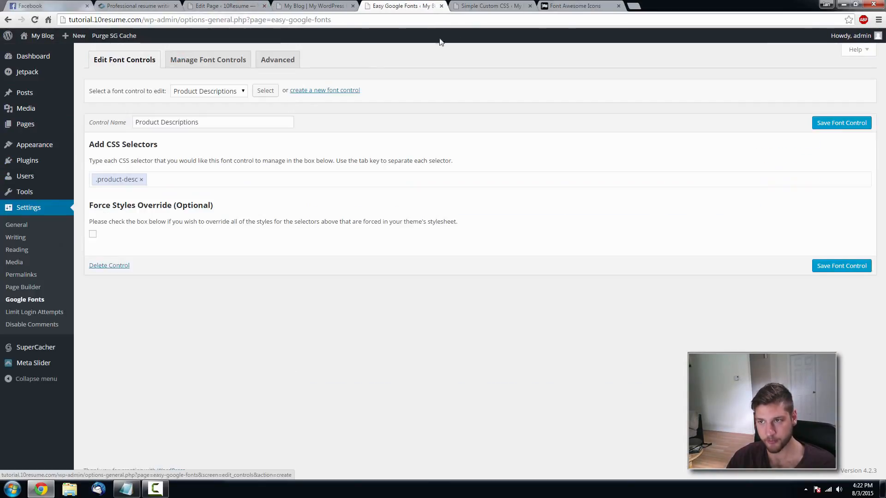
pyautogui.click(530, 6)
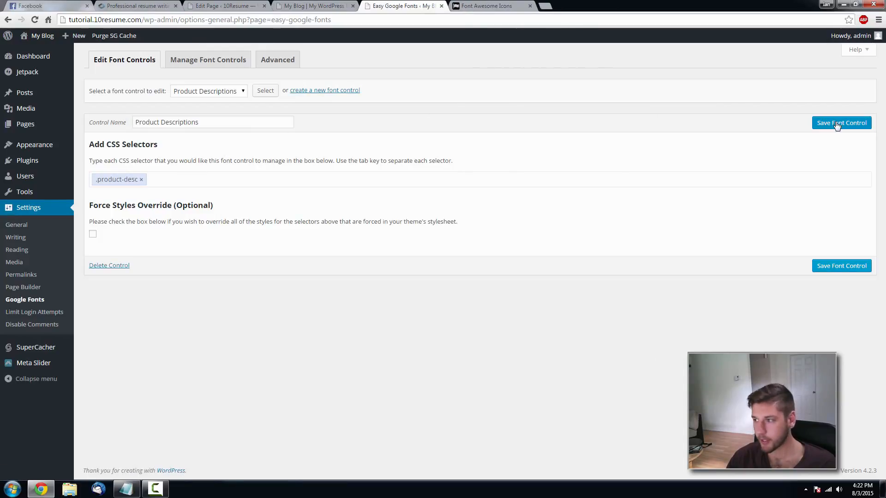
# - Create a Main Title font control targeting the .main-title selector
pyautogui.click(314, 93)
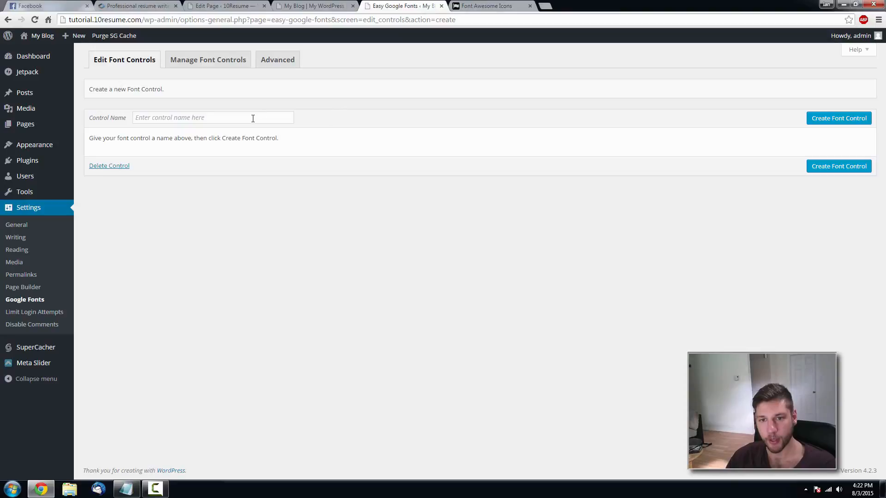
pyautogui.click(251, 117)
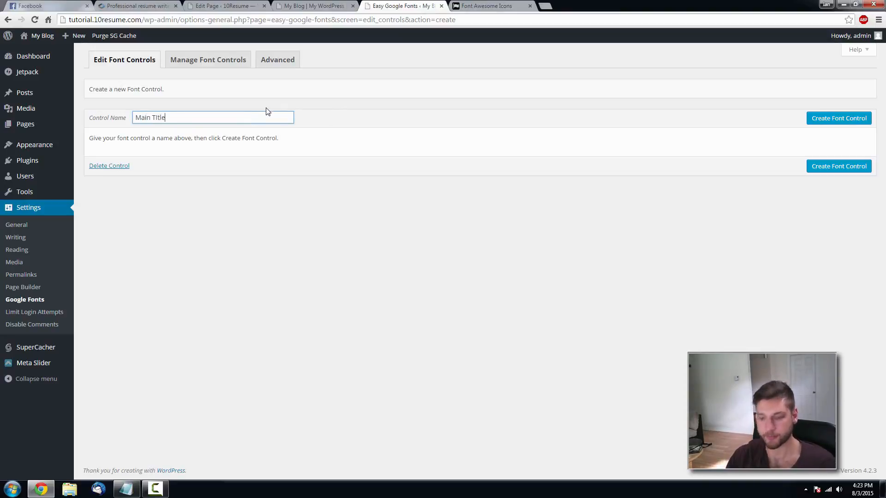
pyautogui.write('Main Title')
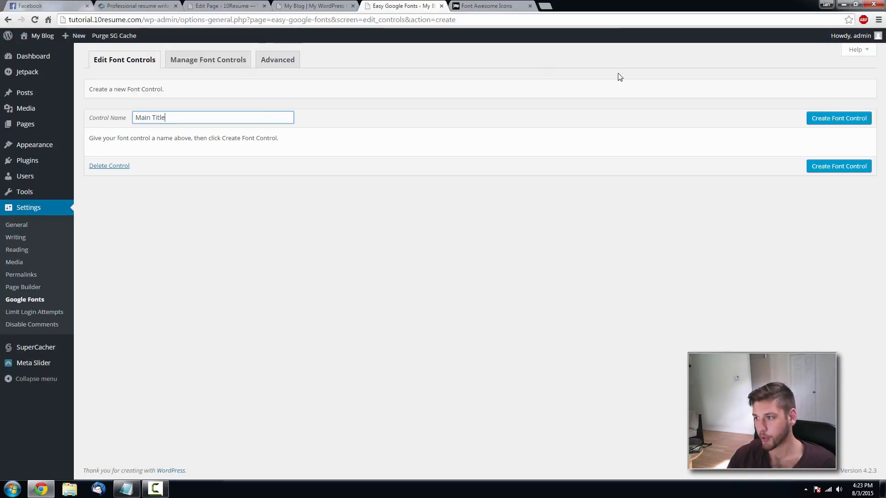
pyautogui.click(838, 119)
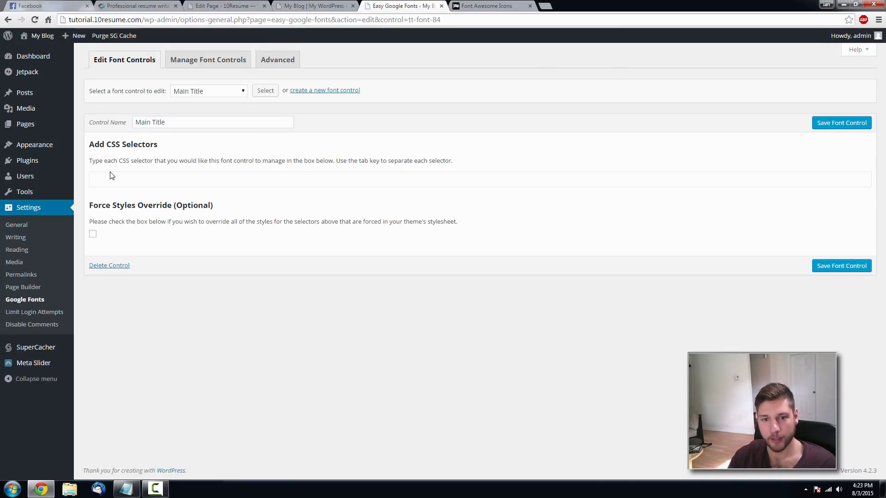
pyautogui.write('.main-title')
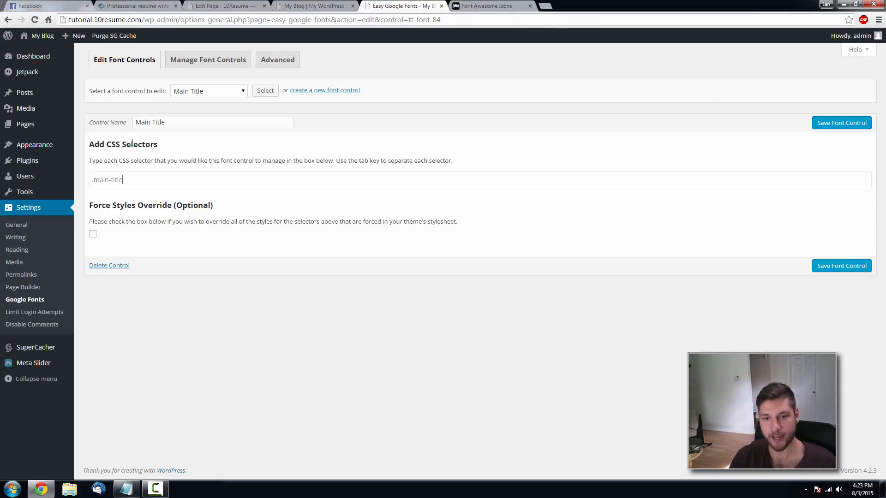
pyautogui.click(844, 123)
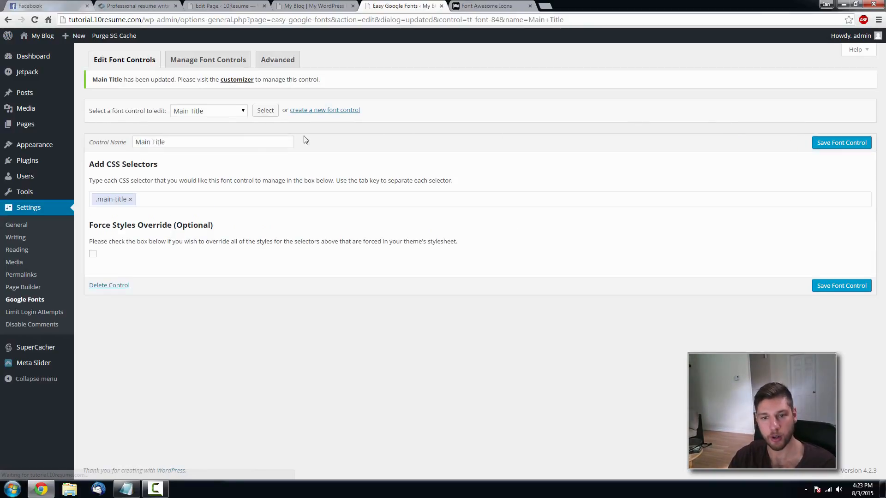
# - Create the Main Sub font control for .main-sub and save it
pyautogui.click(349, 110)
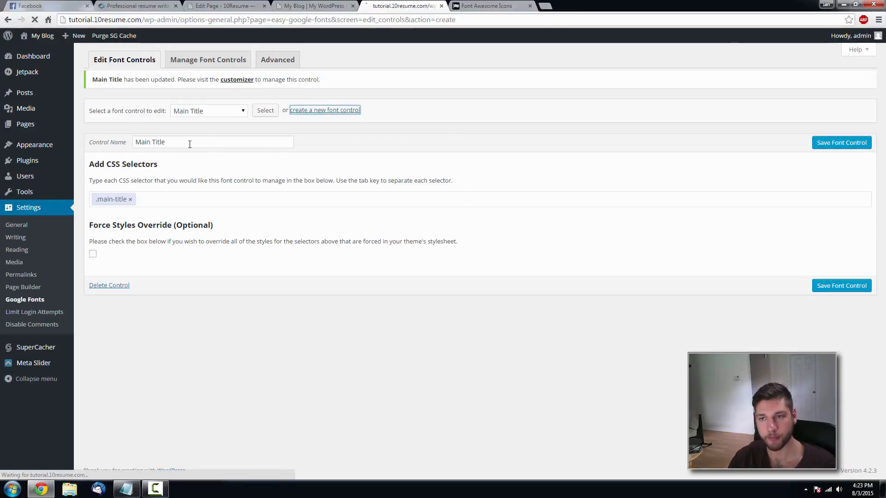
pyautogui.click(189, 115)
pyautogui.write('Main Sub')
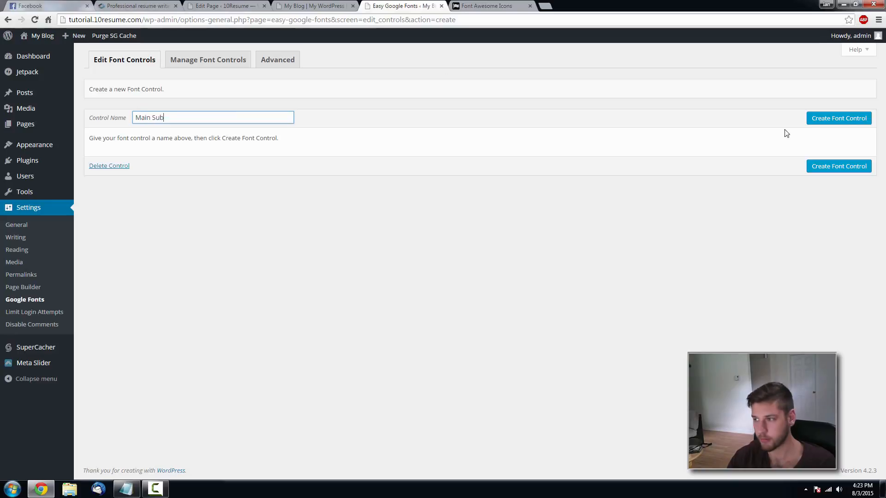
pyautogui.click(827, 121)
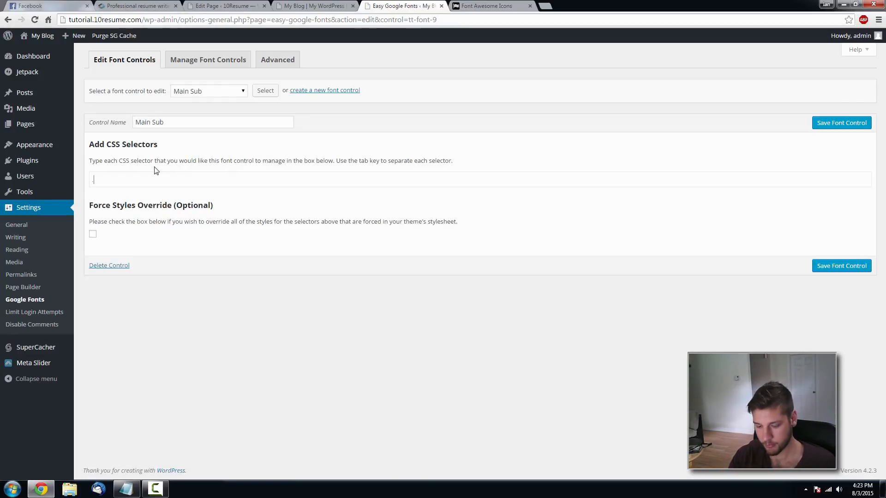
pyautogui.click(314, 5)
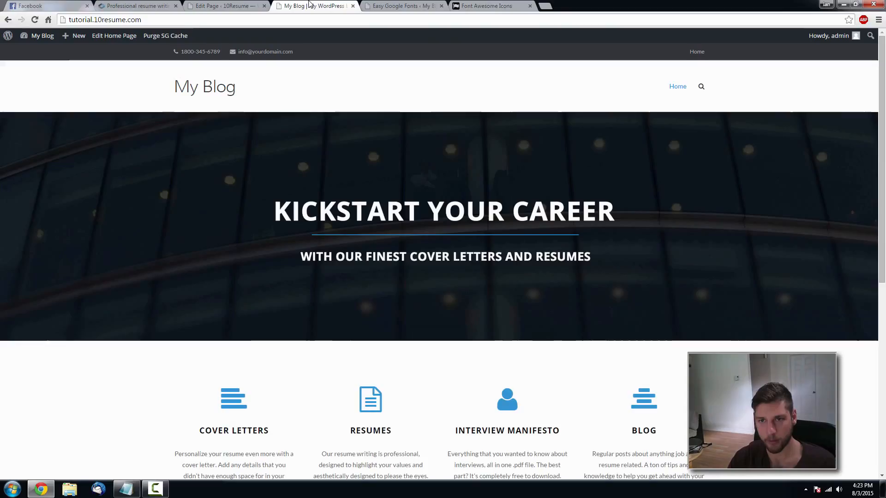
pyautogui.click(399, 6)
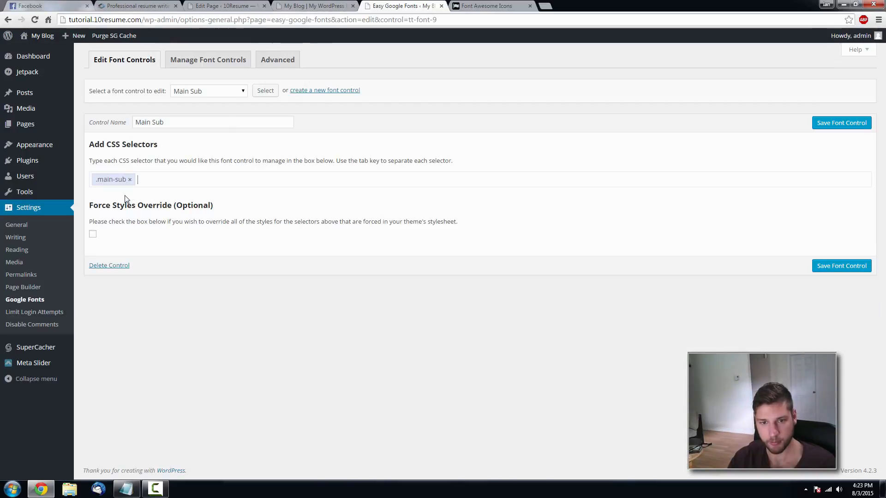
pyautogui.click(854, 123)
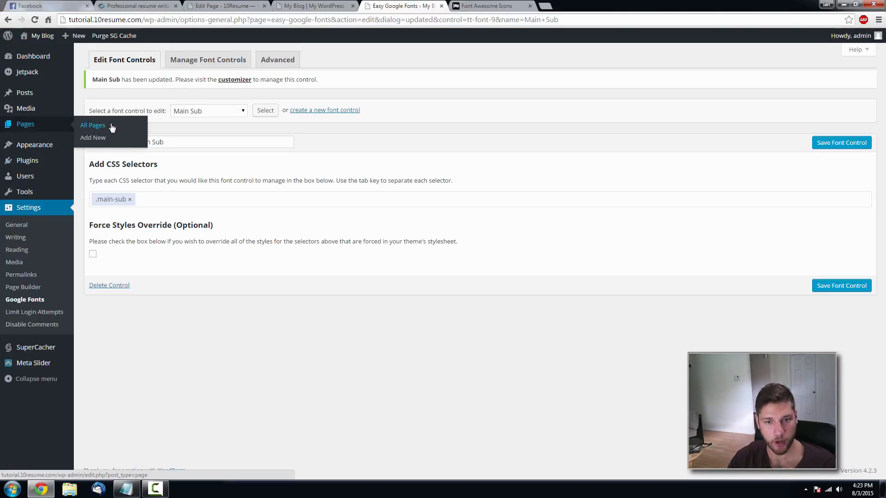
pyautogui.click(109, 126)
# - Inspect the Home page's quote row text widget, then view the live home page
pyautogui.click(110, 126)
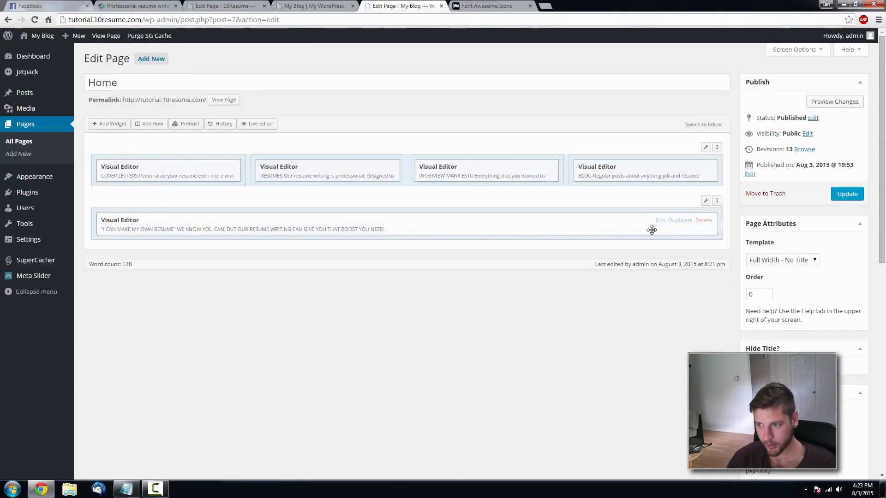
pyautogui.click(659, 221)
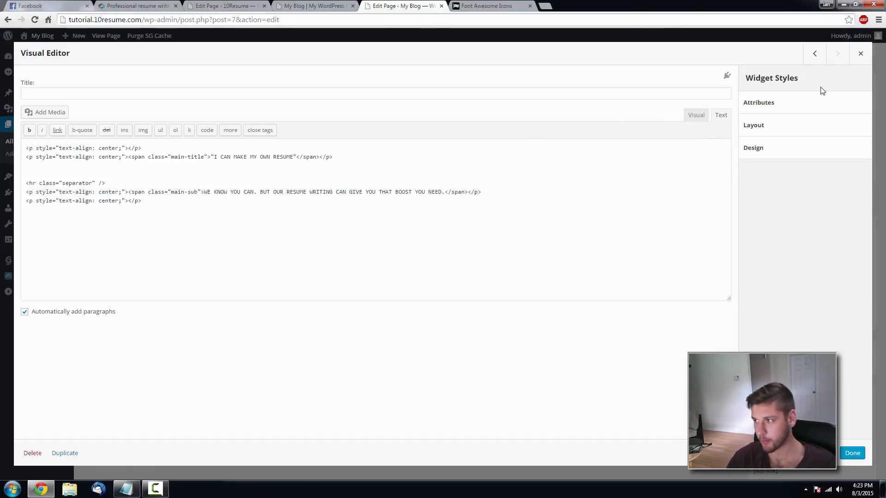
pyautogui.click(860, 54)
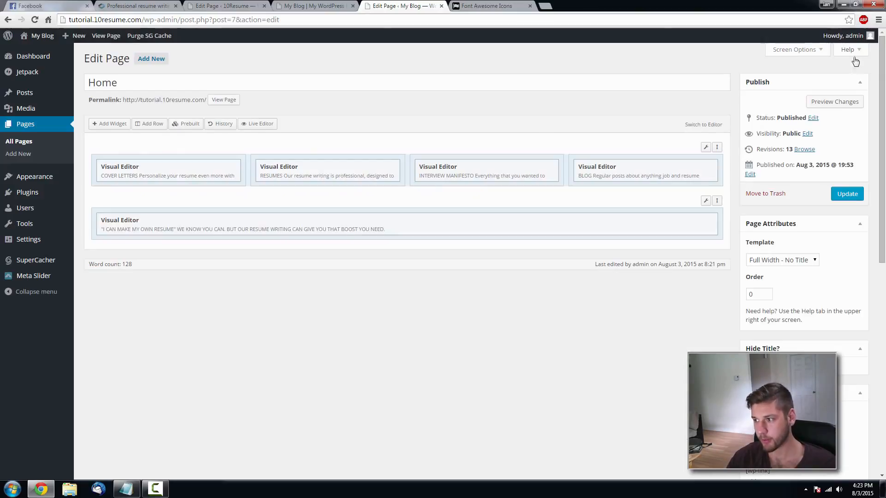
pyautogui.click(321, 4)
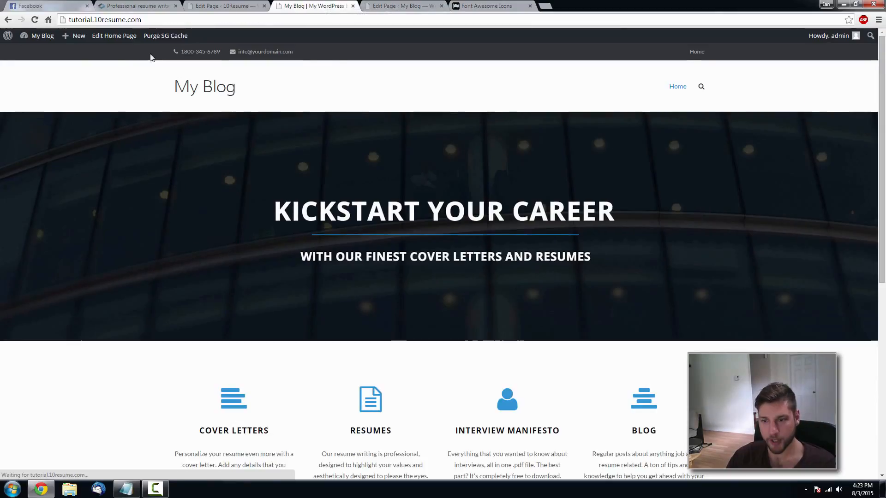
pyautogui.scroll(-6, 124, 157)
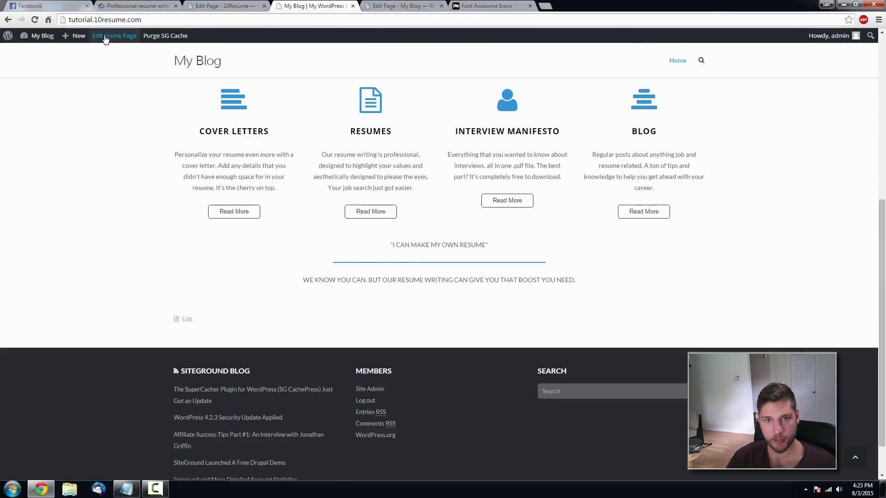
pyautogui.moveTo(37, 36)
# - In the customizer's Theme Typography, set Main Title to Open Sans at weight 700
pyautogui.click(43, 77)
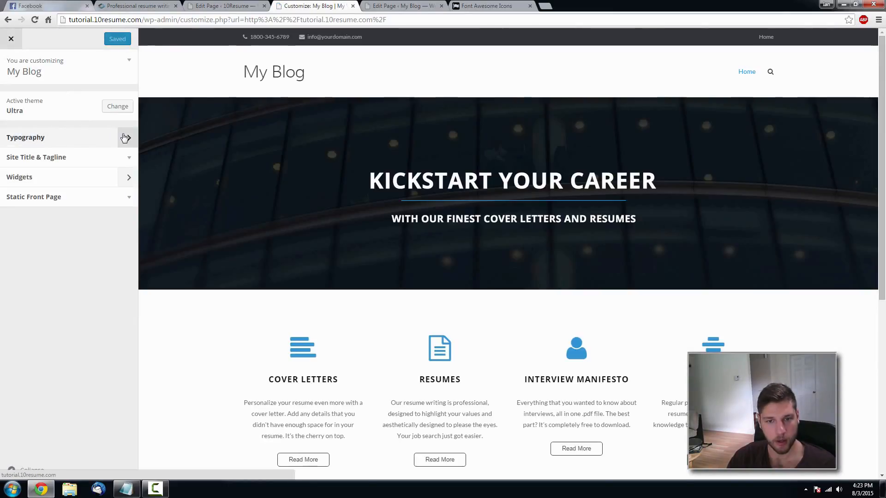
pyautogui.click(125, 137)
pyautogui.click(127, 115)
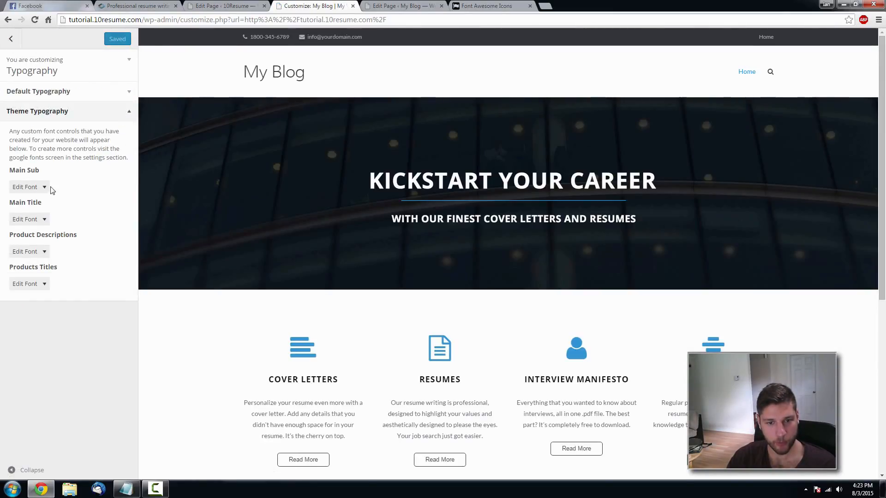
pyautogui.click(41, 220)
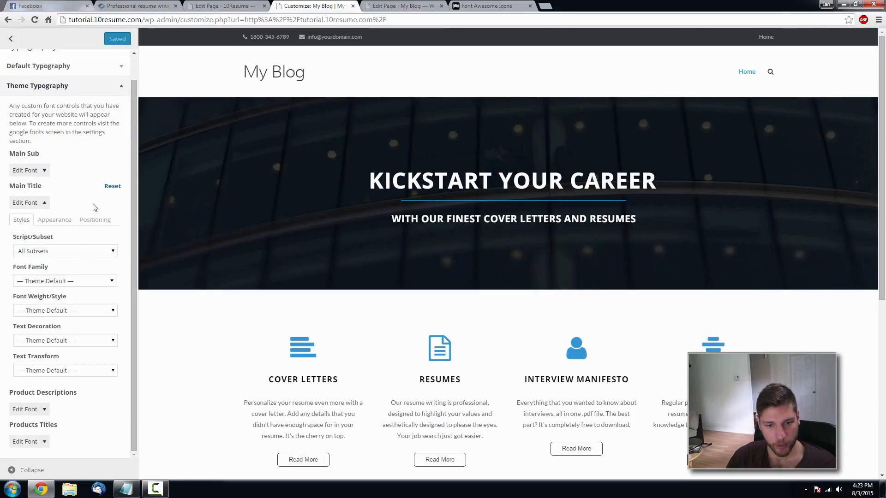
pyautogui.click(74, 284)
pyautogui.write('open')
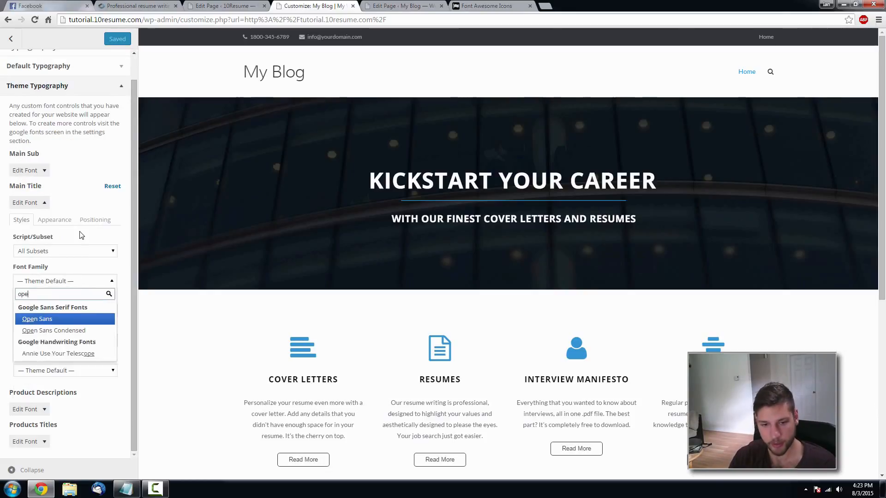
pyautogui.click(49, 319)
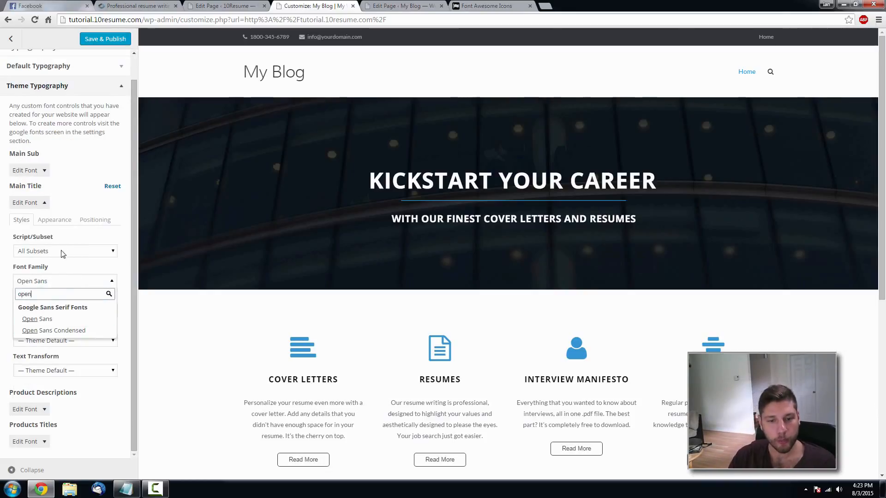
pyautogui.click(44, 314)
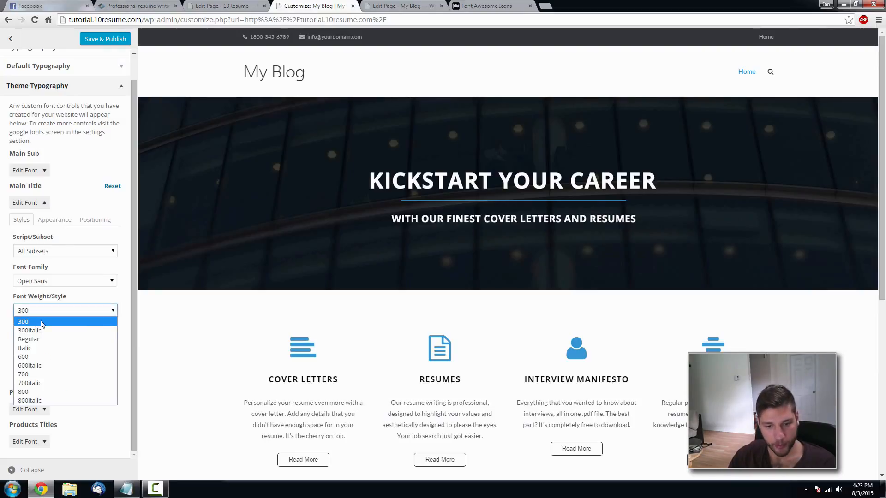
pyautogui.click(37, 376)
pyautogui.scroll(-6, 250, 315)
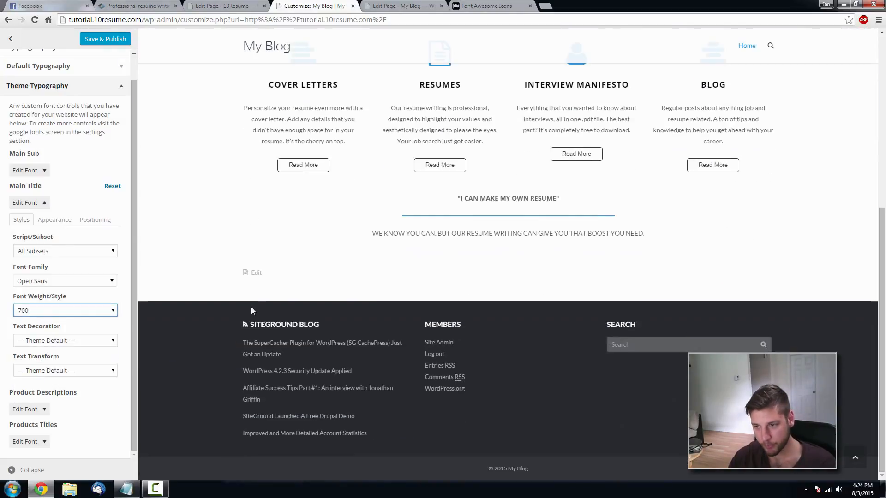
# - Give Main Title black colour, 42px font size, 1.4 line height and 0px letter spacing
pyautogui.click(51, 221)
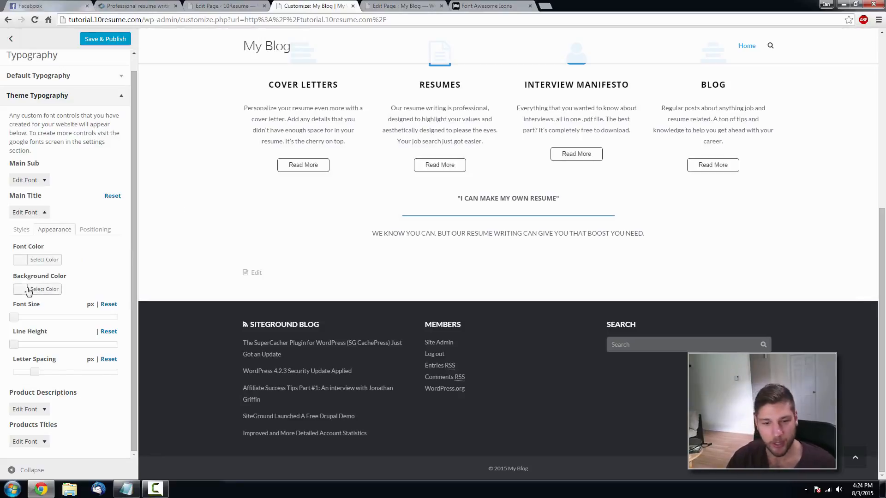
pyautogui.click(20, 260)
pyautogui.click(9, 374)
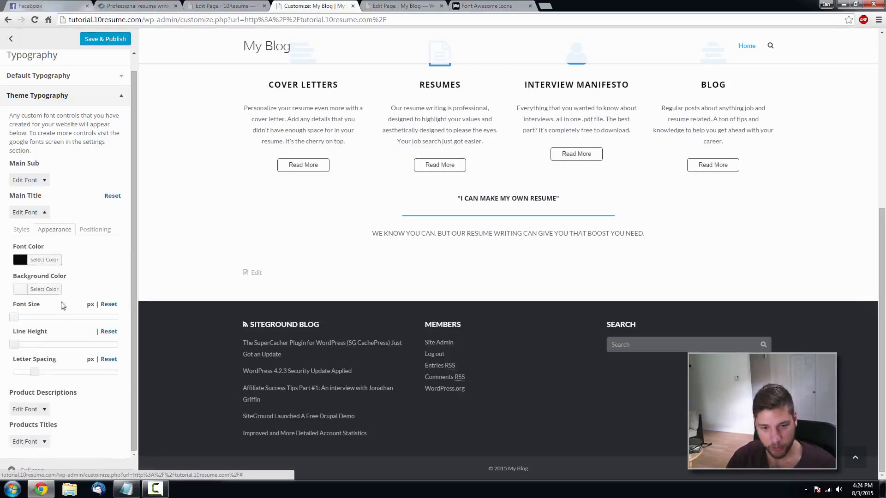
pyautogui.moveTo(15, 321); pyautogui.dragTo(51, 322)
pyautogui.scroll(5, 414, 285)
pyautogui.scroll(-2, 410, 288)
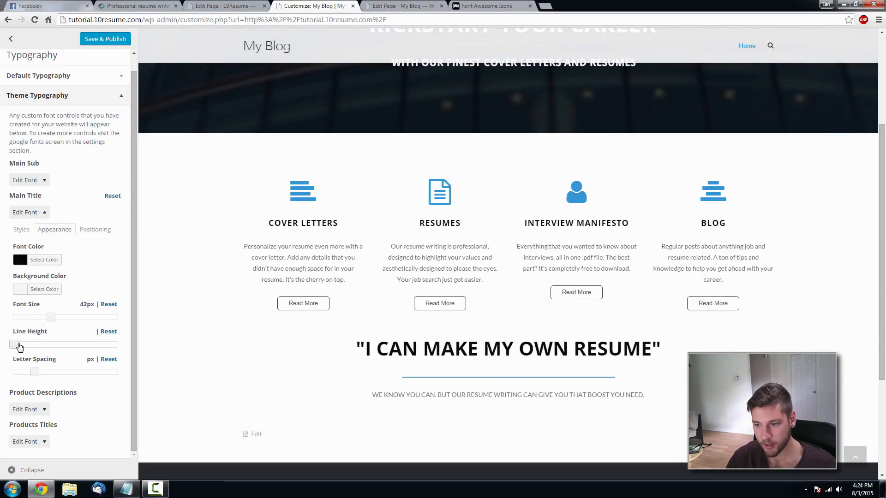
pyautogui.moveTo(20, 347)
pyautogui.mouseDown()
pyautogui.moveTo(88, 345)
pyautogui.moveTo(35, 347)
pyautogui.mouseUp()
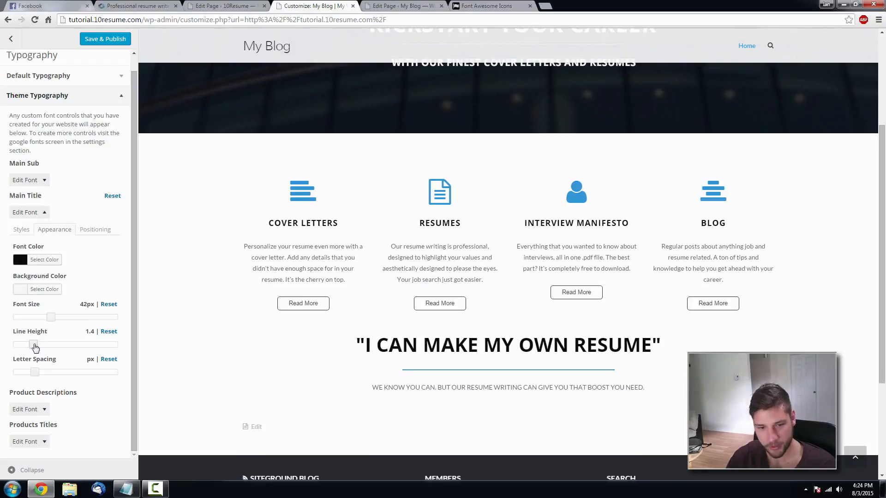
pyautogui.moveTo(35, 377)
pyautogui.mouseDown()
pyautogui.moveTo(64, 375)
pyautogui.moveTo(20, 375)
pyautogui.moveTo(34, 375)
pyautogui.mouseUp()
pyautogui.scroll(-1, 508, 288)
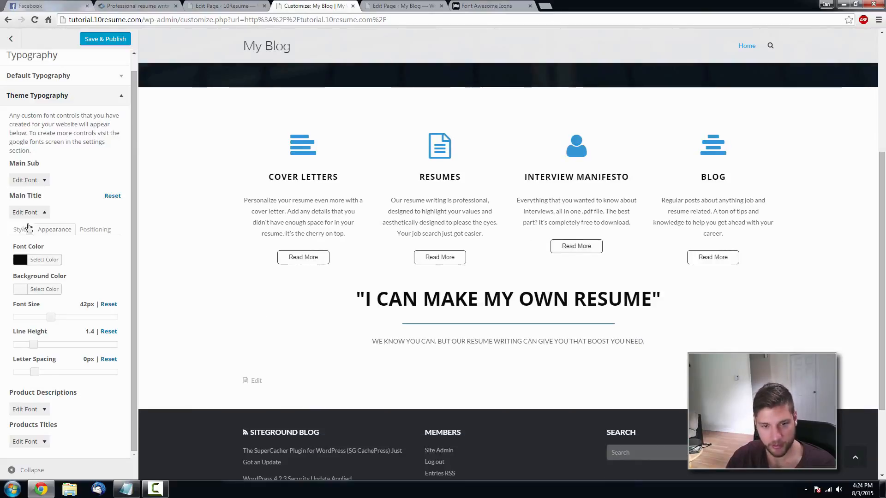
# - Set the Main Sub font to Open Sans at weight 700
pyautogui.click(44, 213)
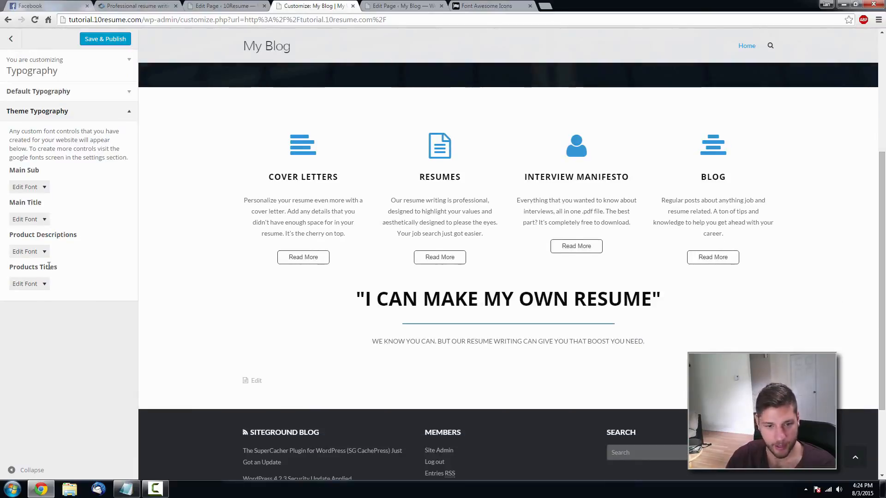
pyautogui.click(43, 188)
pyautogui.scroll(-1, 69, 190)
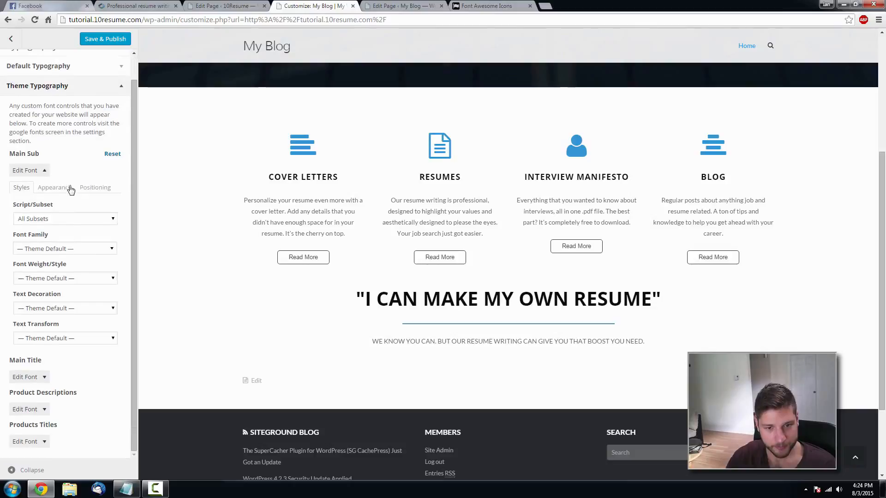
pyautogui.click(51, 251)
pyautogui.write('open sans')
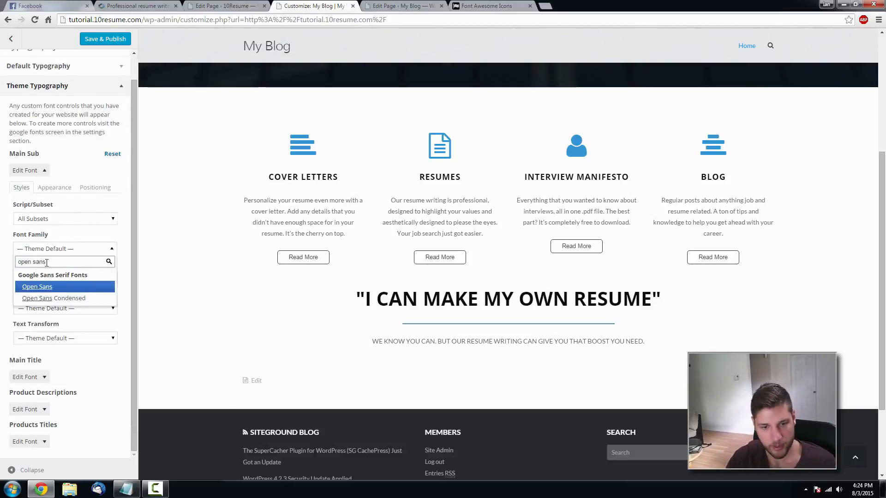
pyautogui.click(37, 290)
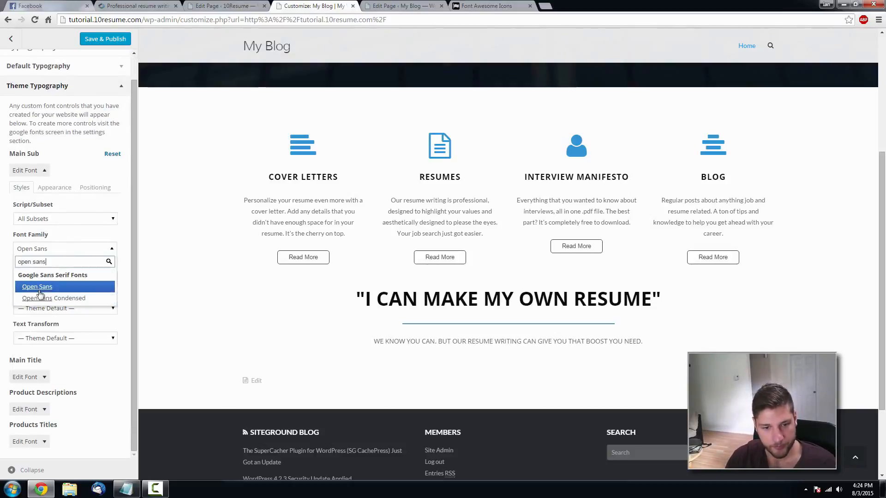
pyautogui.click(65, 278)
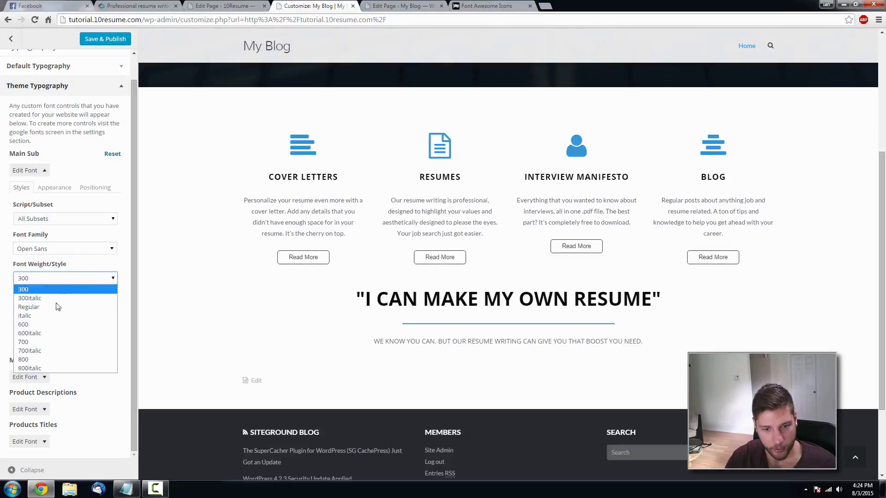
pyautogui.click(40, 342)
# - Give Main Sub black colour, 22px size and 1.5 line height, then Save & Publish
pyautogui.click(53, 187)
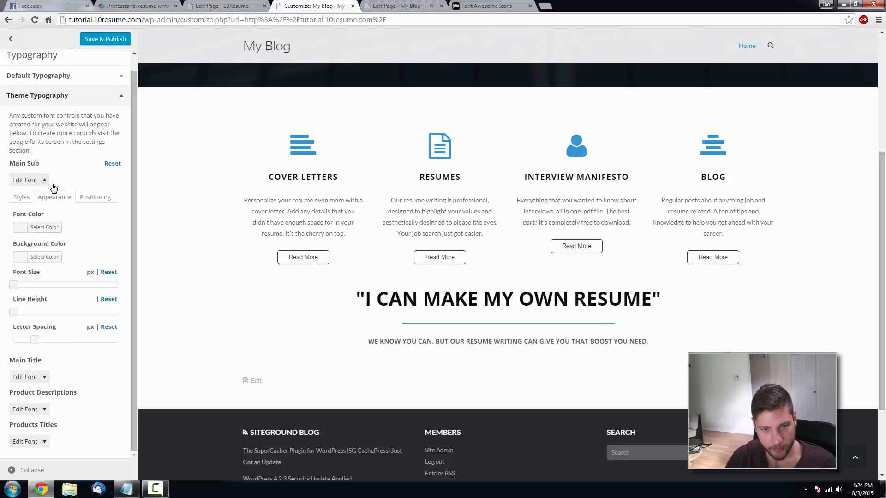
pyautogui.click(41, 227)
pyautogui.click(2, 347)
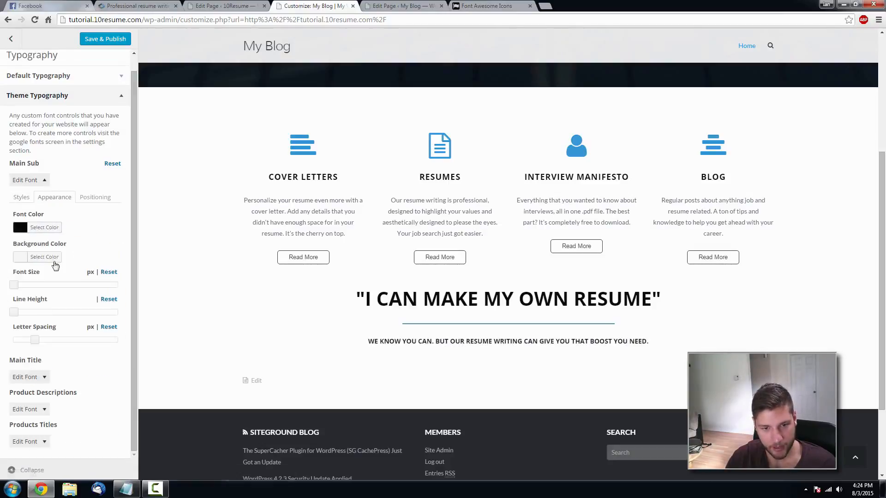
pyautogui.moveTo(15, 288); pyautogui.dragTo(40, 315)
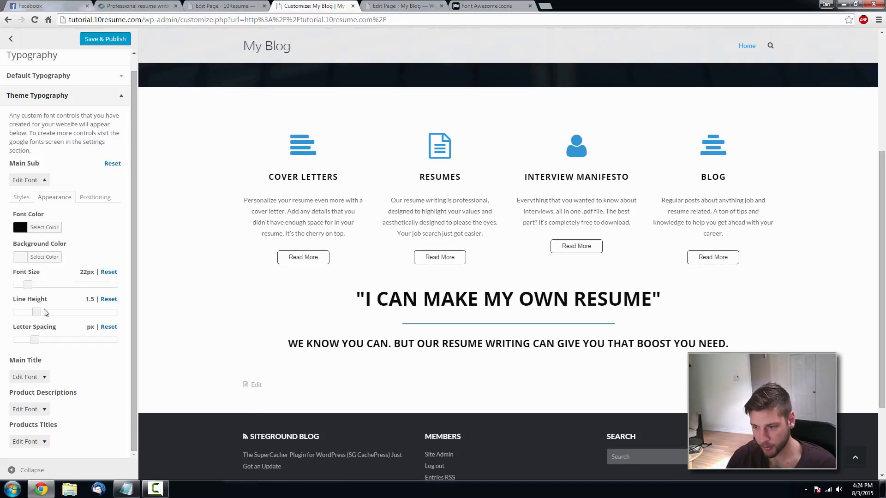
pyautogui.click(110, 38)
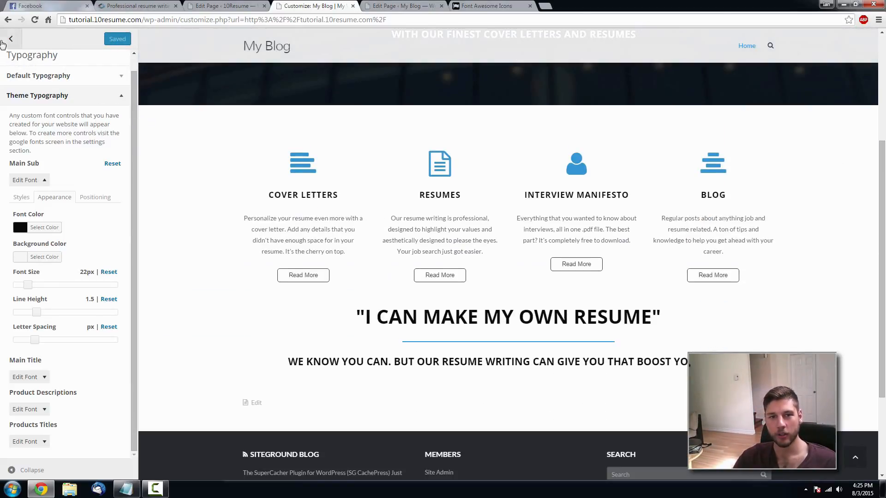
pyautogui.click(9, 39)
# - Check the restyled tagline live, then scroll 10resume.com down to its resume comparison section
pyautogui.click(6, 39)
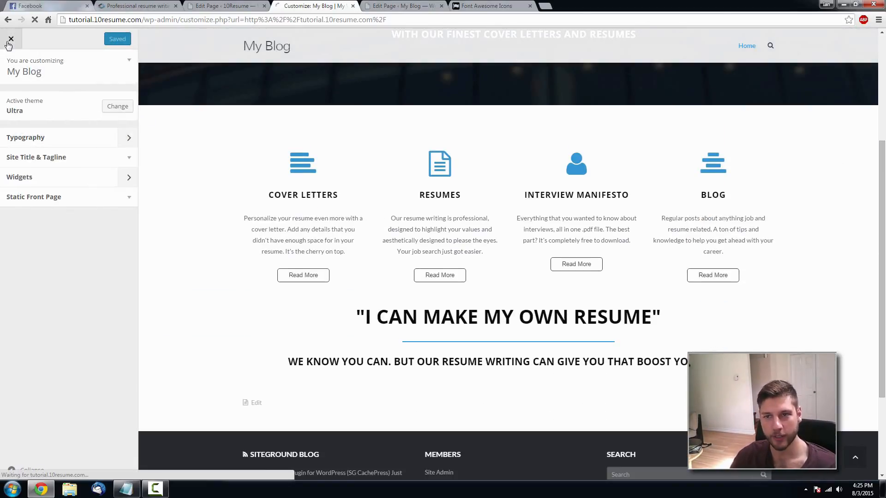
pyautogui.scroll(-5, 461, 189)
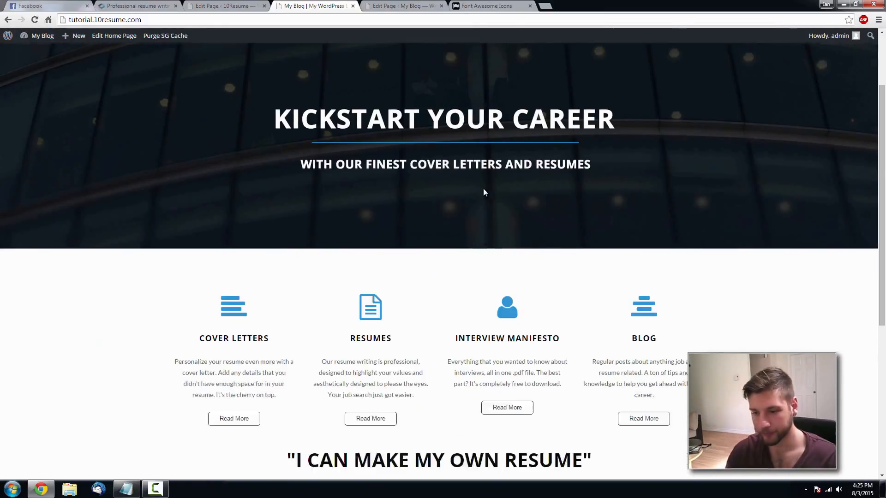
pyautogui.scroll(-2, 586, 261)
pyautogui.scroll(3, 581, 244)
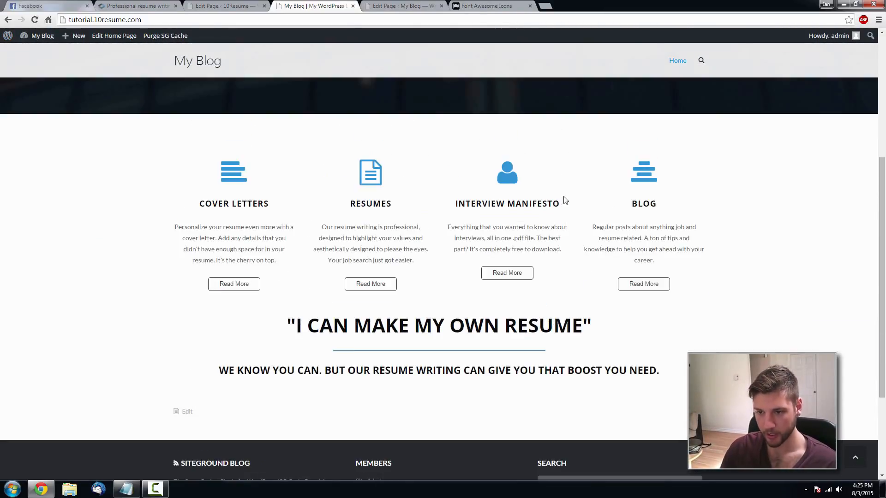
pyautogui.click(143, 5)
pyautogui.scroll(-3, 409, 174)
pyautogui.scroll(5, 691, 214)
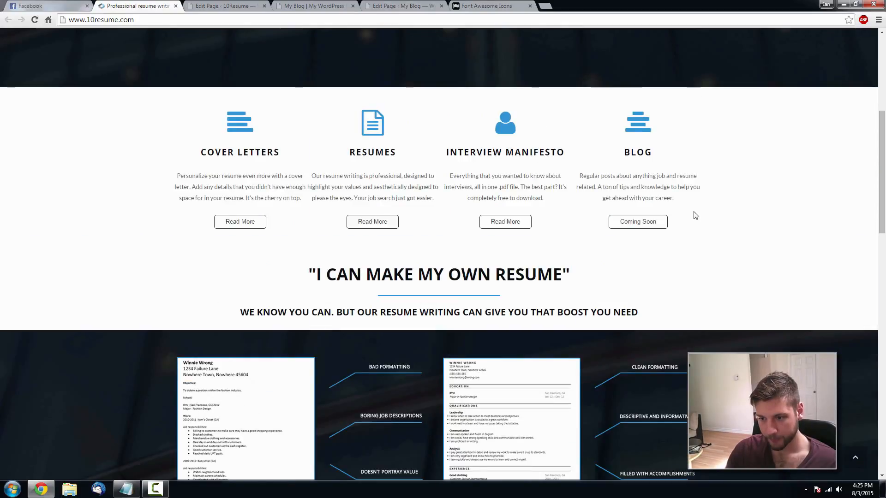
pyautogui.scroll(-3, 692, 212)
pyautogui.scroll(6, 689, 206)
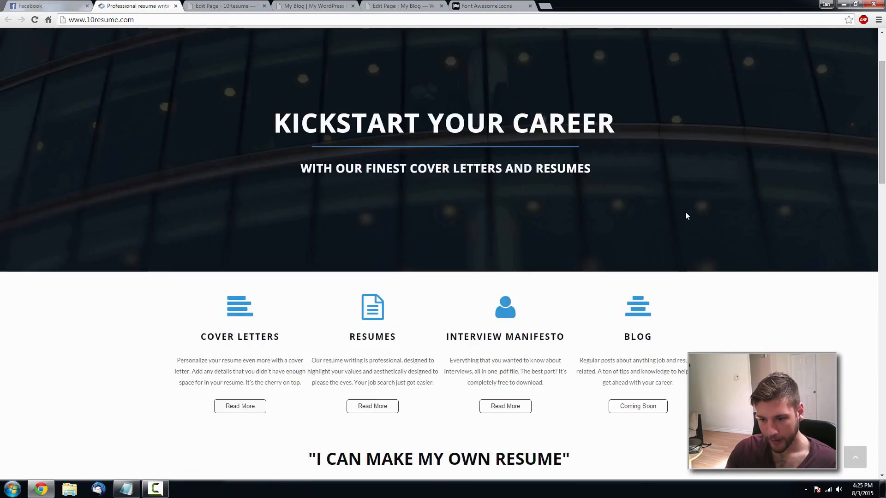
pyautogui.scroll(-5, 686, 216)
pyautogui.scroll(-3, 542, 247)
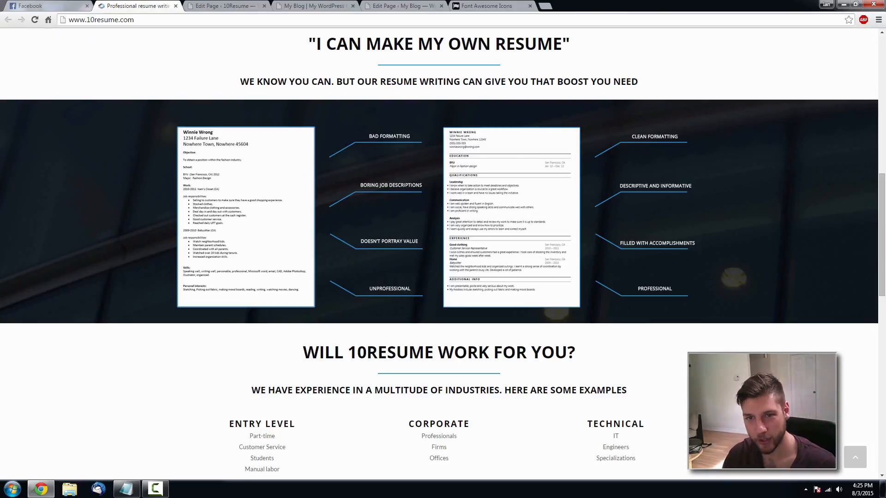
# - Insert a 2-column row on the Home page and drag it below the I CAN MAKE MY OWN RESUME row
pyautogui.click(394, 7)
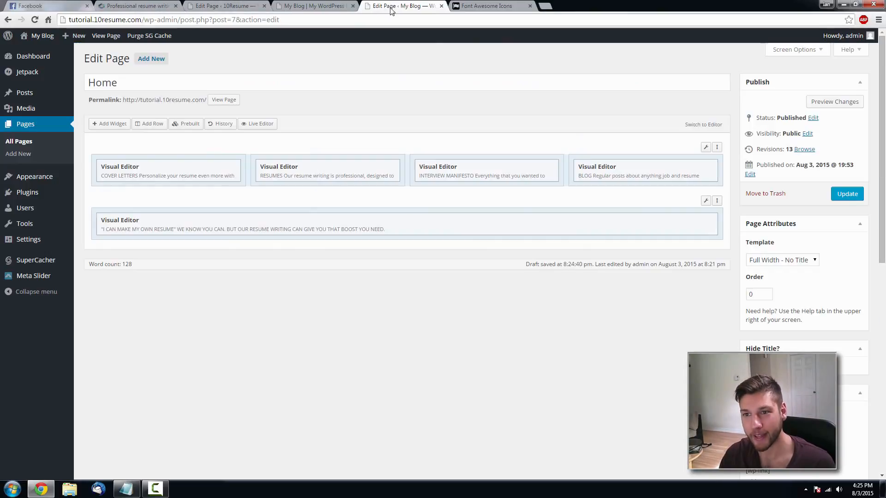
pyautogui.click(148, 129)
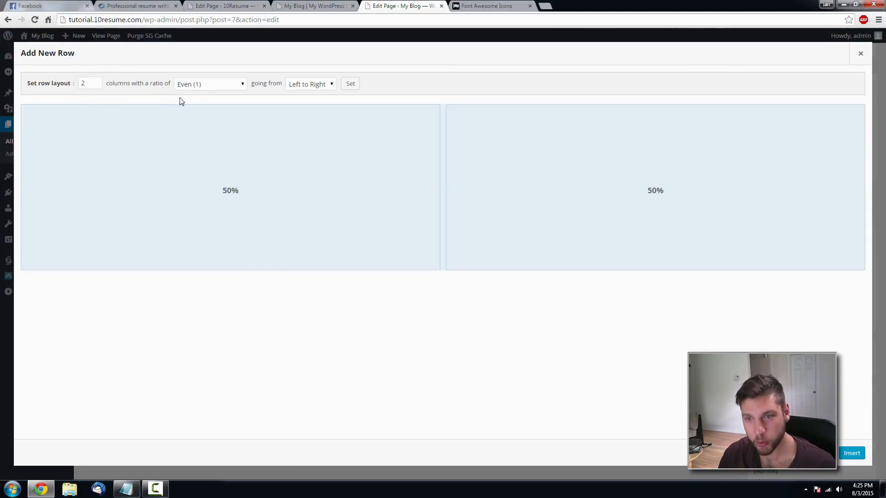
pyautogui.click(307, 6)
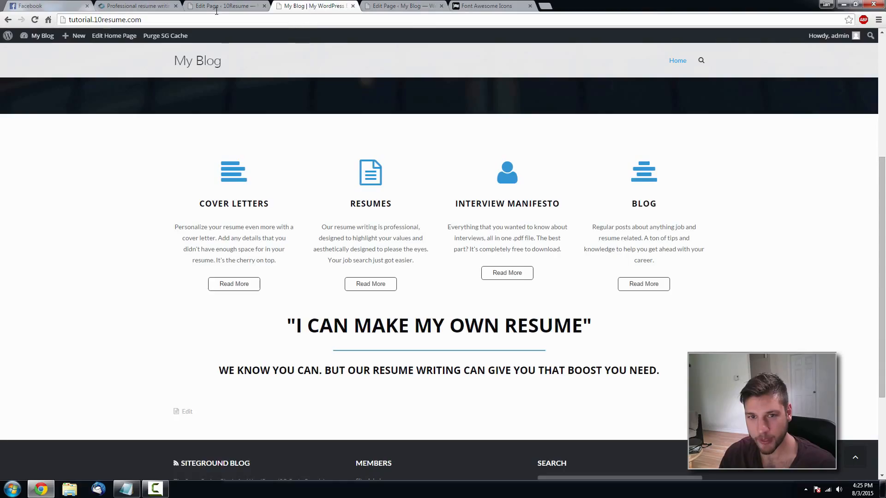
pyautogui.click(138, 6)
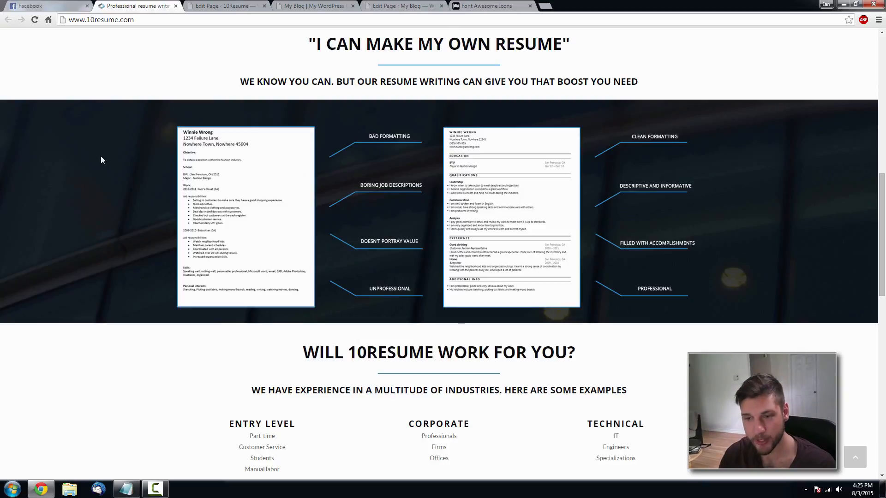
pyautogui.click(429, 5)
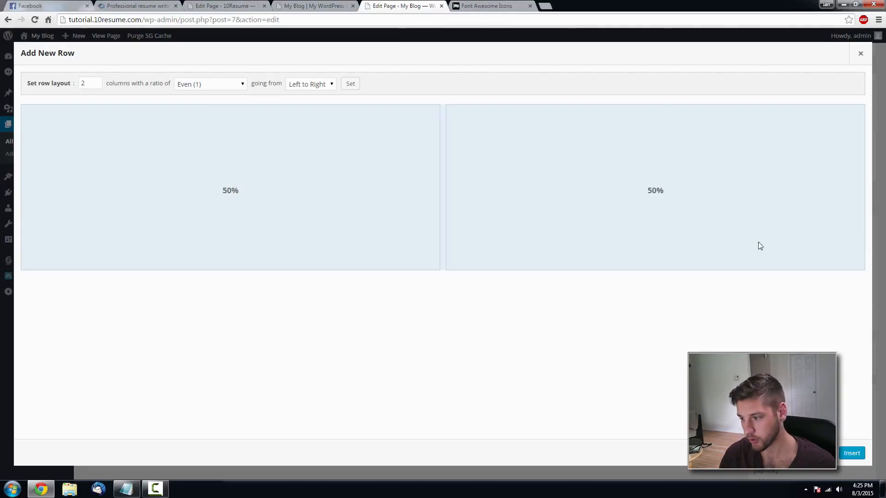
pyautogui.click(852, 453)
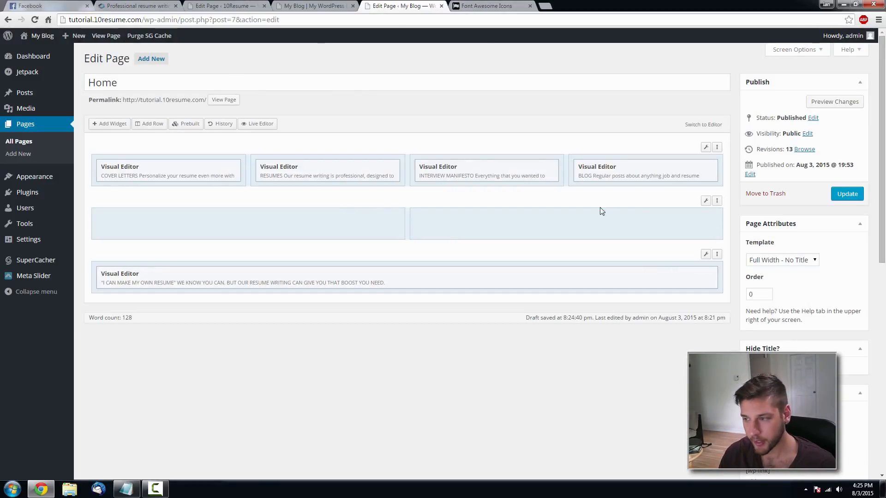
pyautogui.moveTo(716, 202); pyautogui.dragTo(710, 277)
pyautogui.click(169, 6)
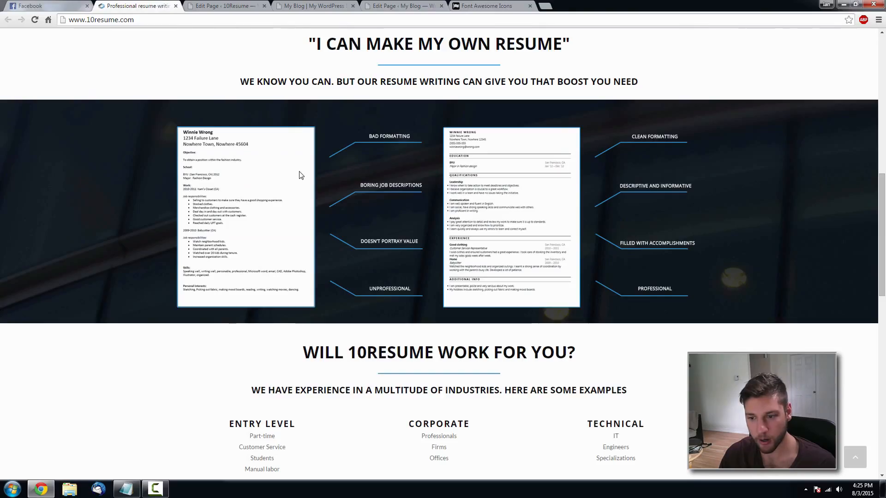
pyautogui.scroll(2, 302, 175)
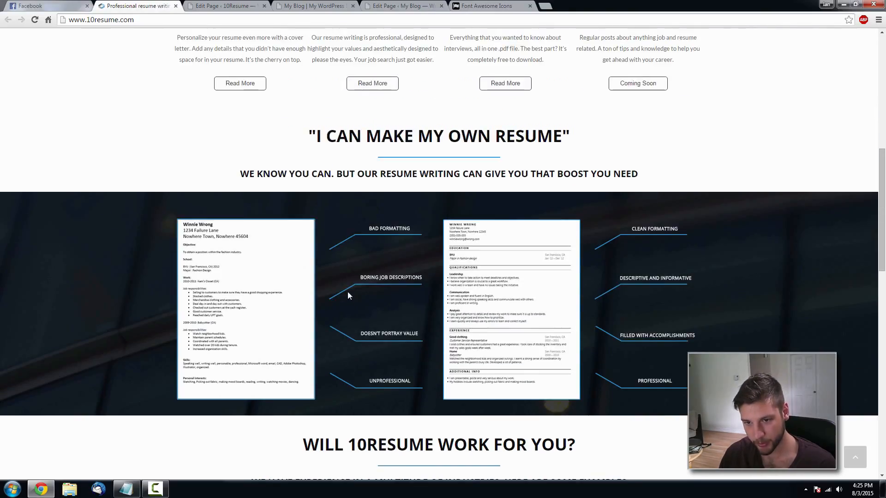
pyautogui.scroll(-1, 348, 291)
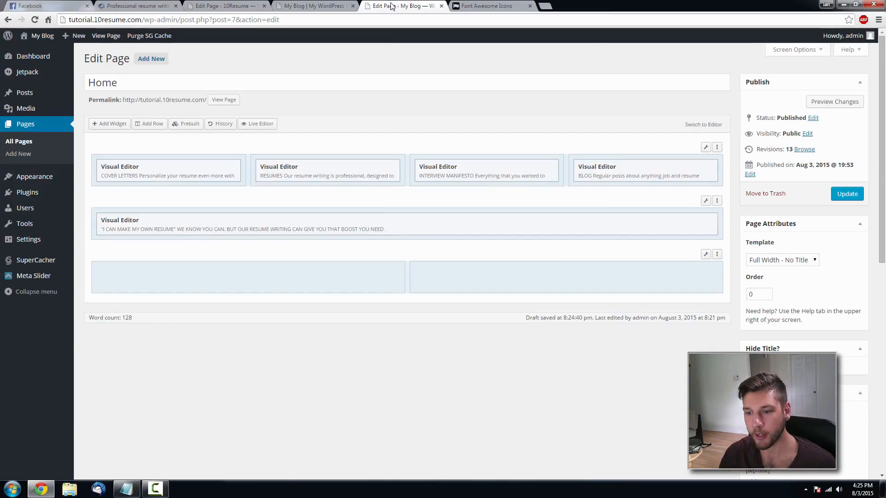
pyautogui.click(394, 6)
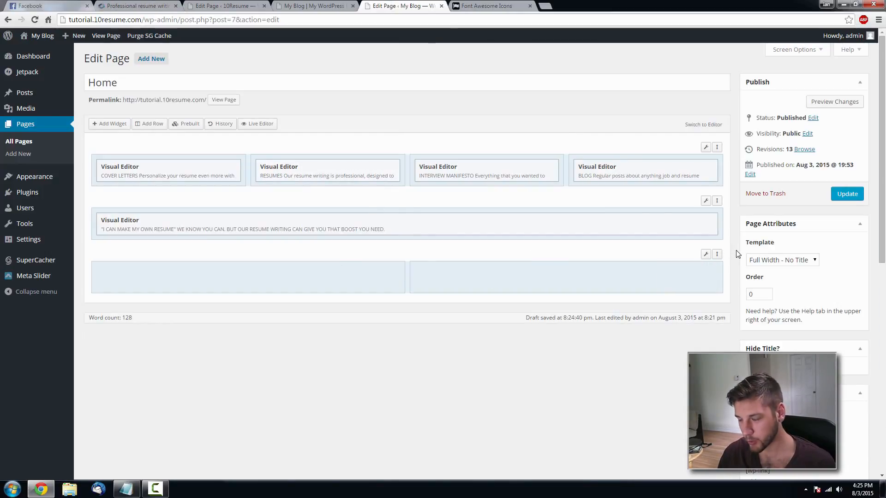
pyautogui.moveTo(706, 255)
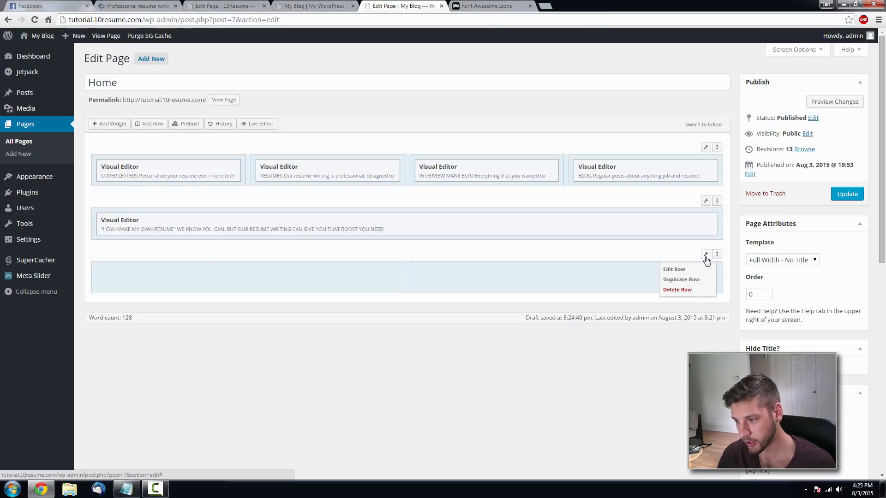
# - Set the new row's layout to Full Width
pyautogui.click(706, 258)
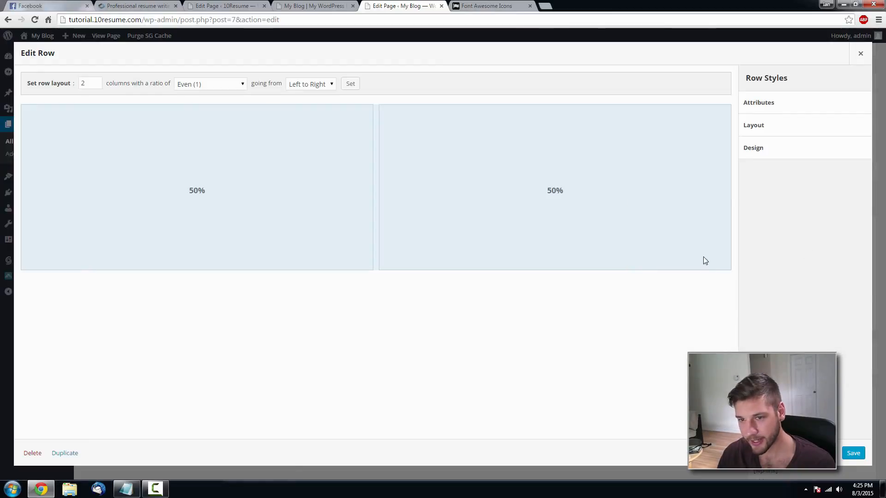
pyautogui.click(768, 139)
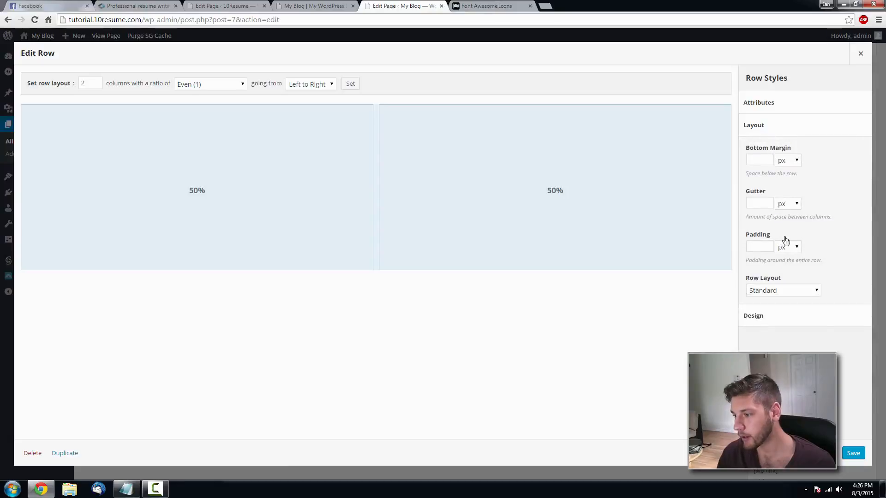
pyautogui.click(799, 294)
pyautogui.click(793, 309)
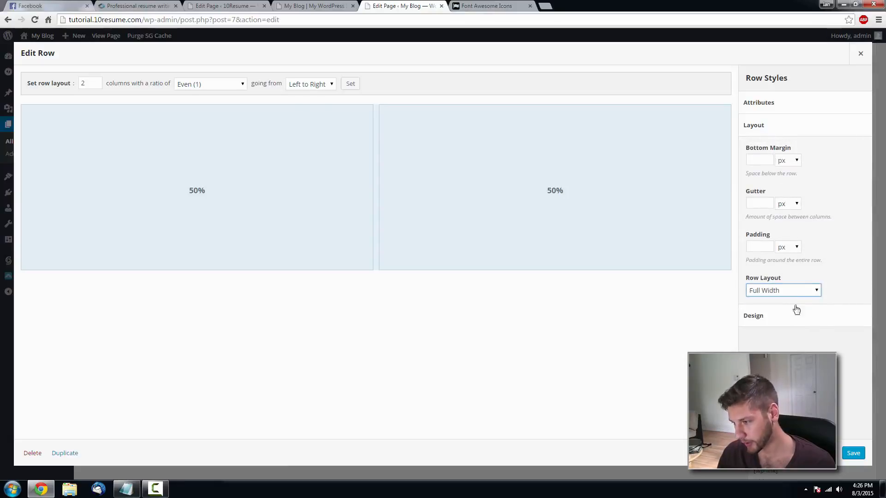
pyautogui.click(843, 273)
pyautogui.click(801, 316)
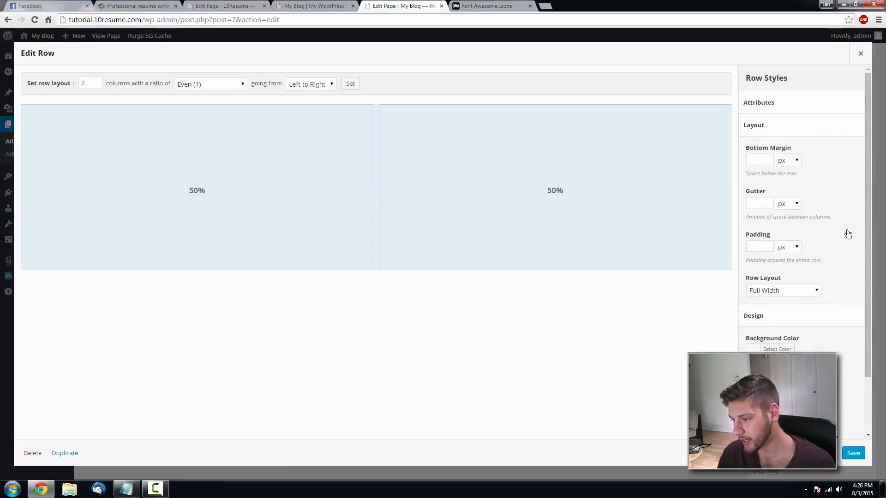
pyautogui.scroll(-2, 846, 234)
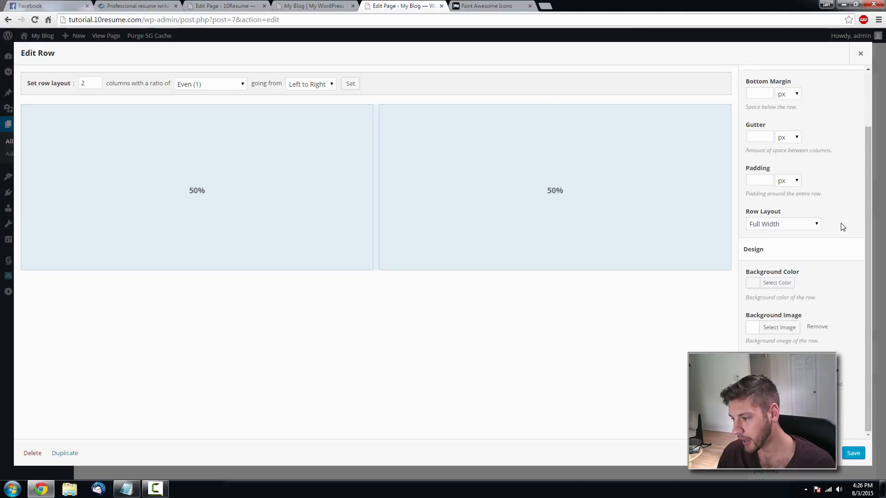
pyautogui.click(758, 329)
pyautogui.click(50, 75)
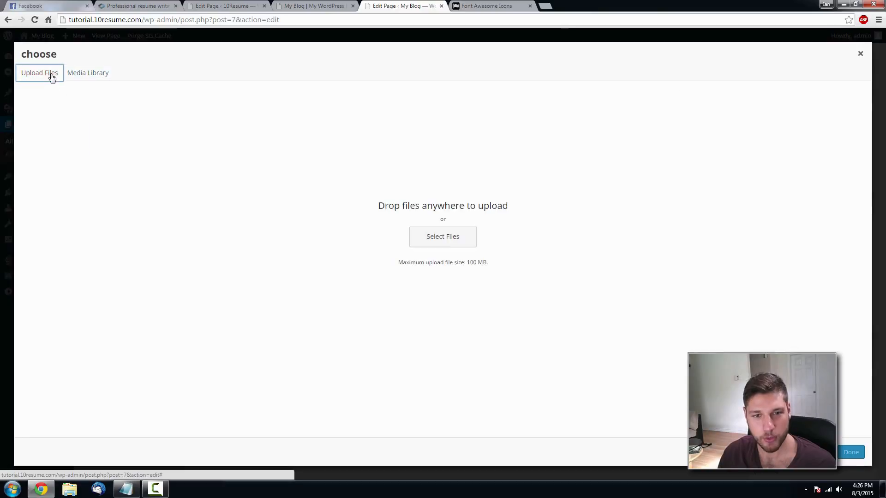
pyautogui.click(435, 245)
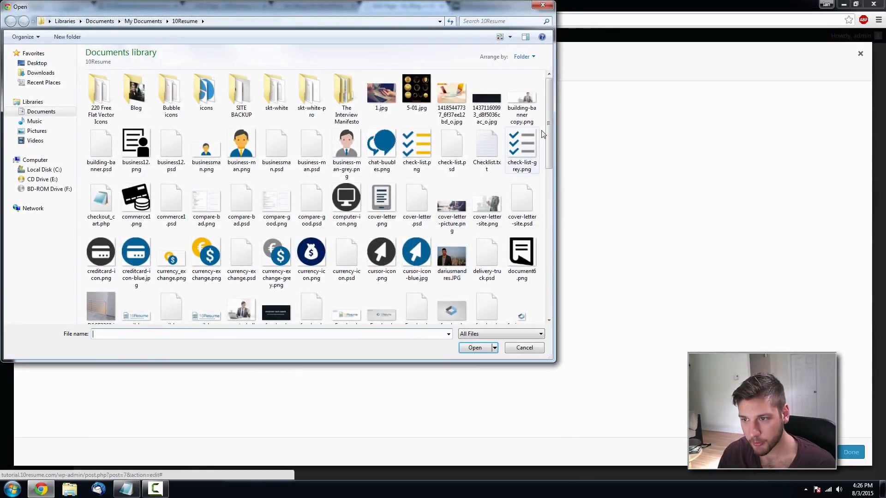
pyautogui.click(494, 101)
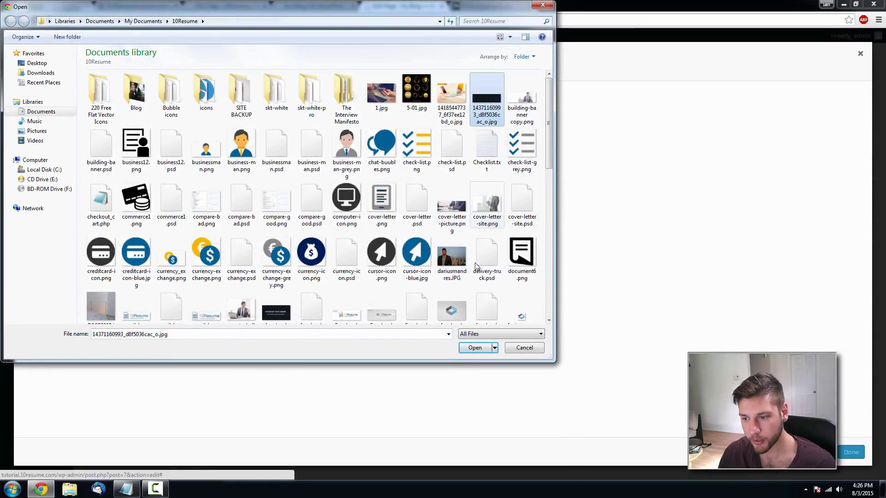
pyautogui.click(483, 346)
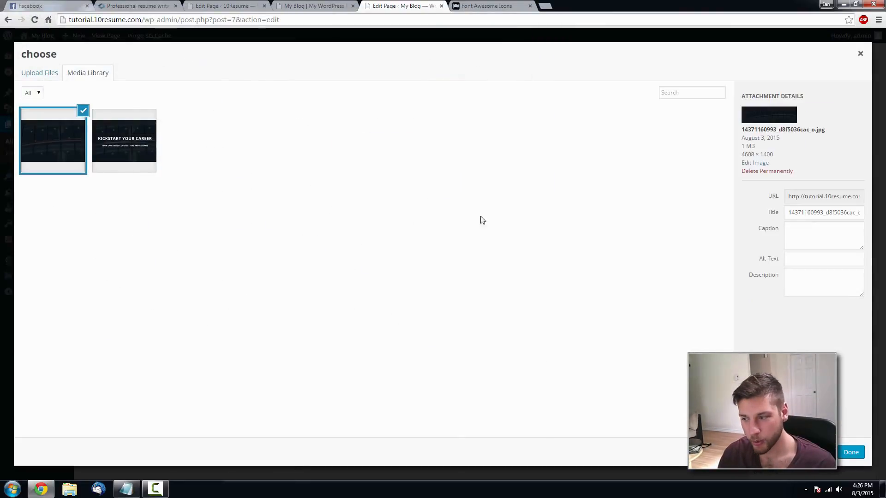
pyautogui.click(851, 454)
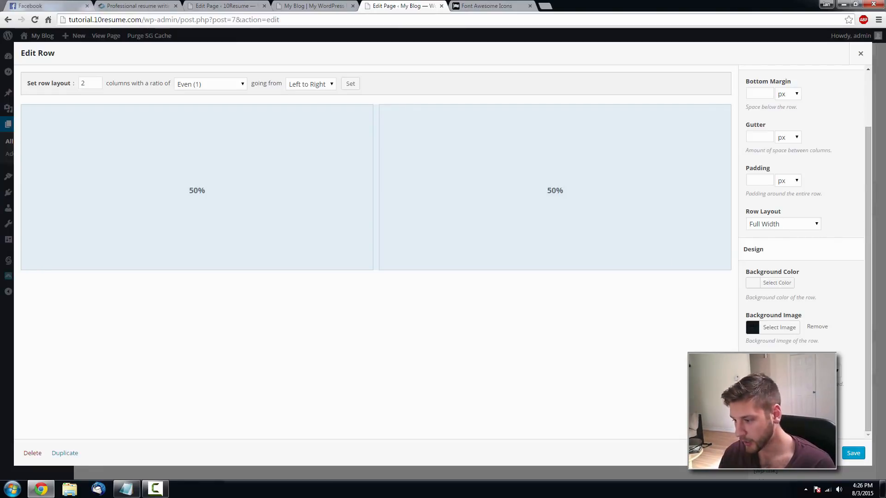
pyautogui.click(853, 454)
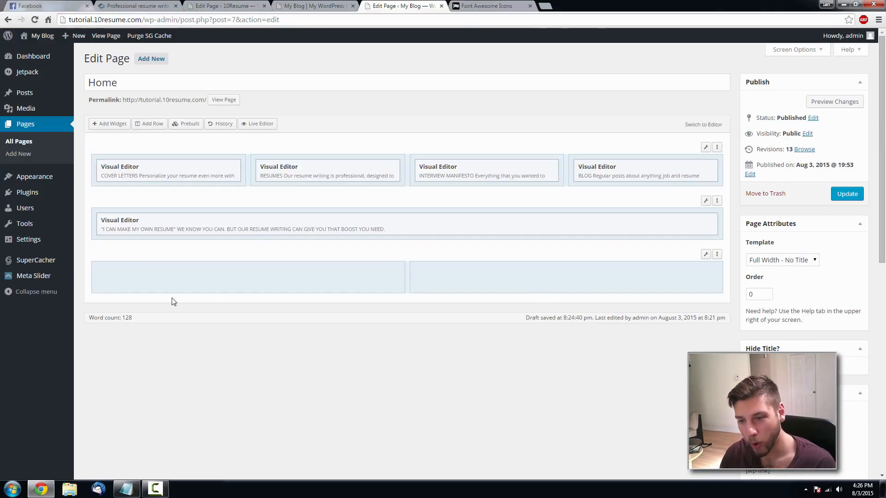
# - Update the Home page and reload the live front page to see the dark photo row
pyautogui.click(847, 194)
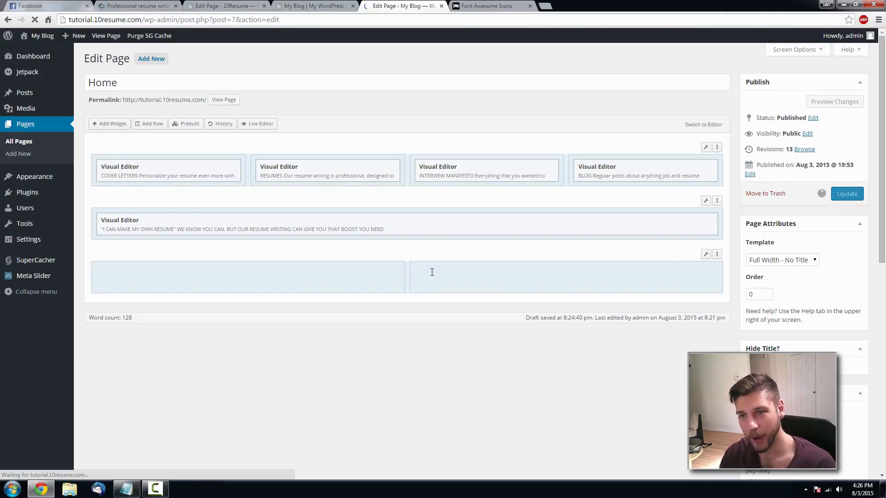
pyautogui.hotkey('ctrl', 'shift', 'Tab')
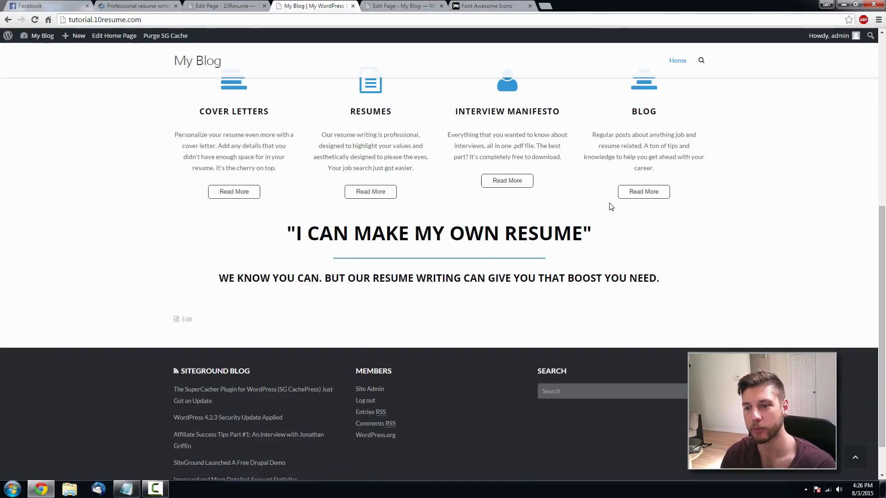
pyautogui.press('F5')
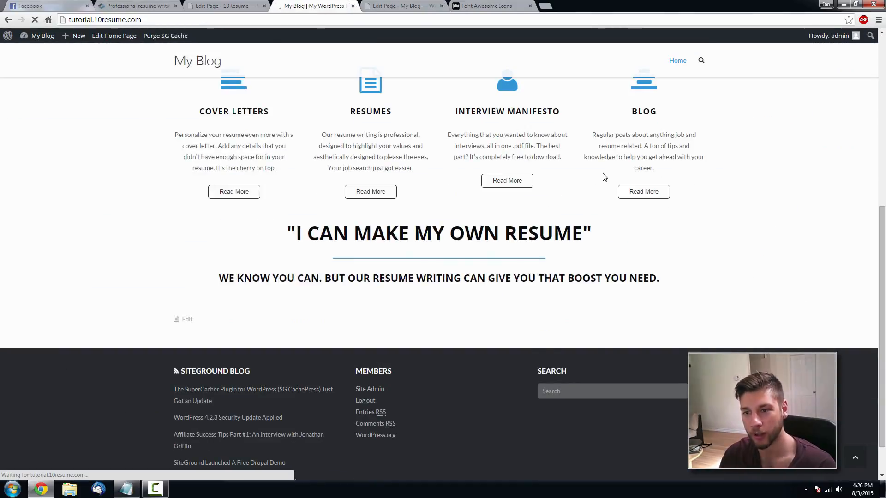
pyautogui.scroll(-2, 473, 225)
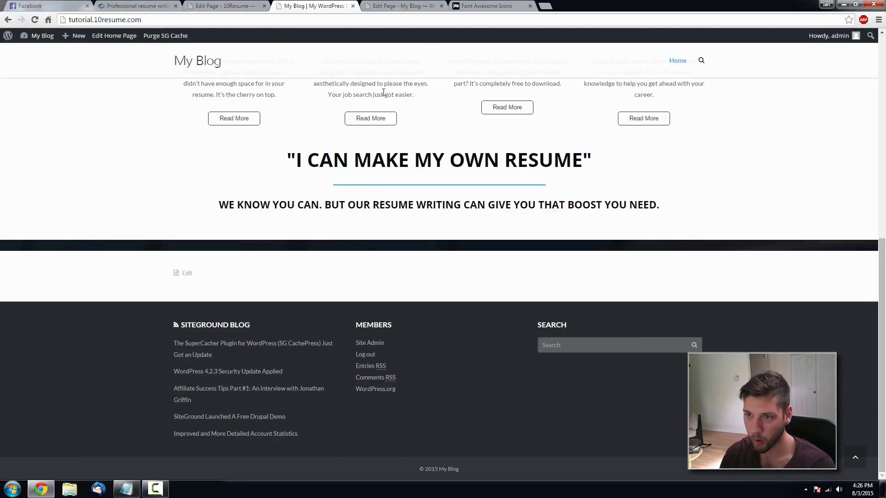
pyautogui.click(402, 5)
# - Add a Visual Editor widget to the bottom row's left column and insert an uploaded compare-bad.png
pyautogui.click(350, 306)
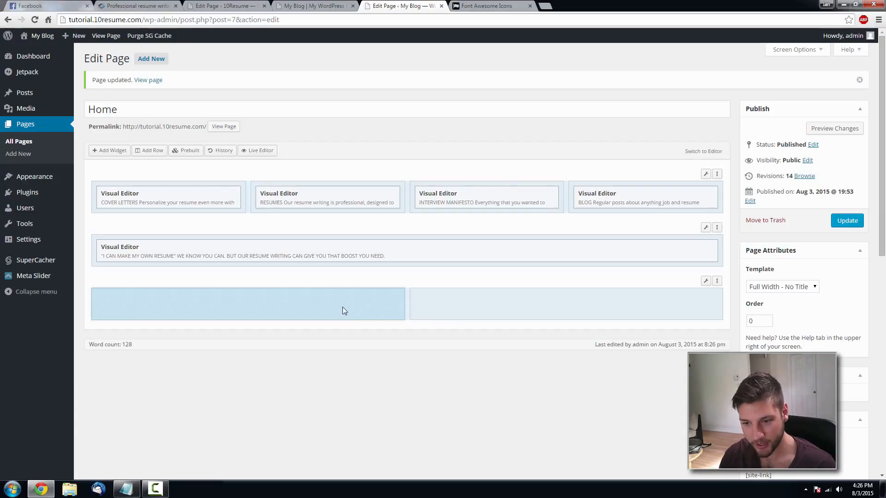
pyautogui.click(106, 151)
pyautogui.click(220, 296)
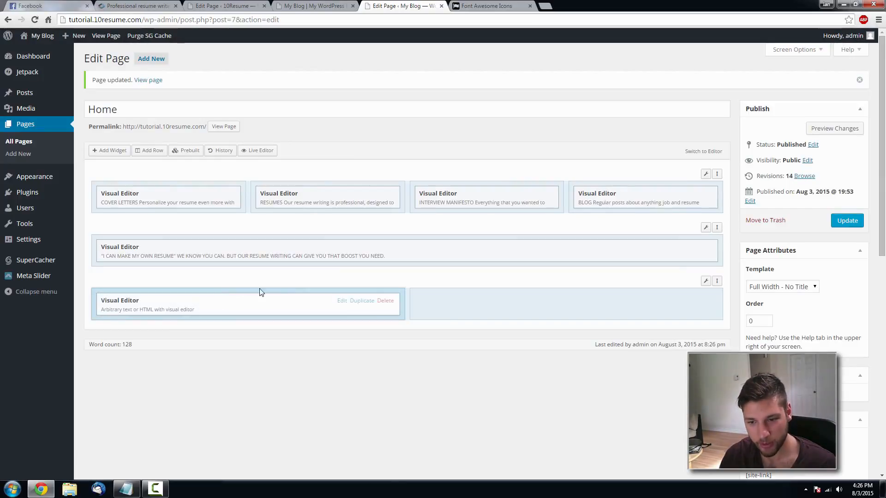
pyautogui.click(340, 301)
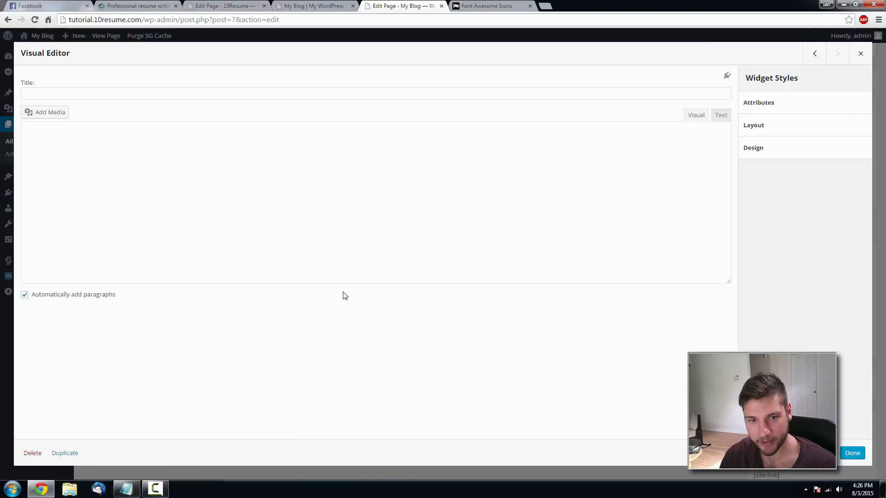
pyautogui.click(54, 113)
pyautogui.click(133, 74)
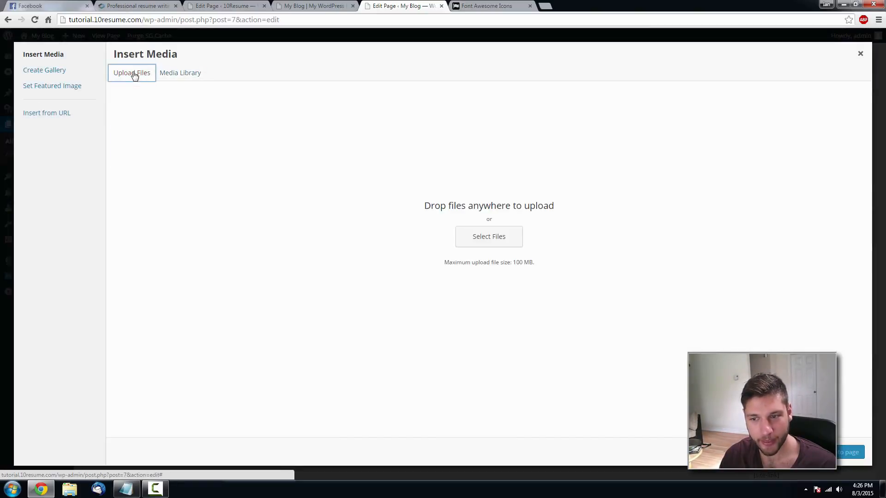
pyautogui.click(475, 235)
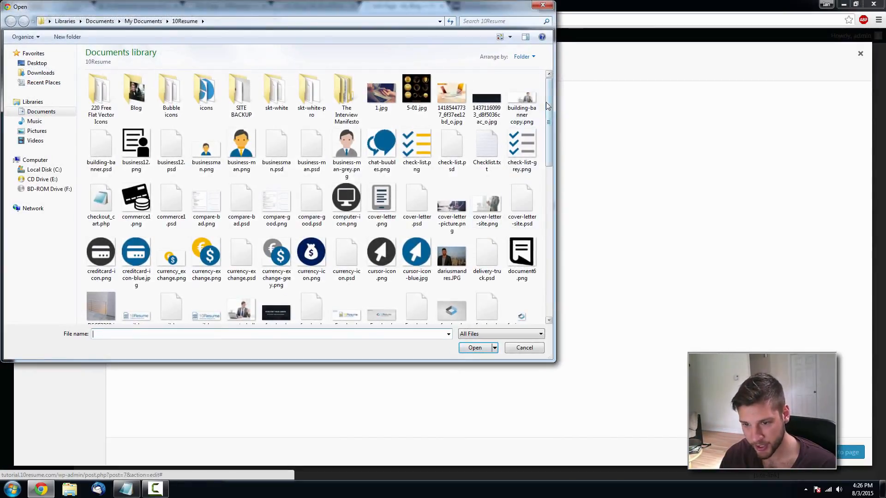
pyautogui.moveTo(548, 106); pyautogui.dragTo(573, 132)
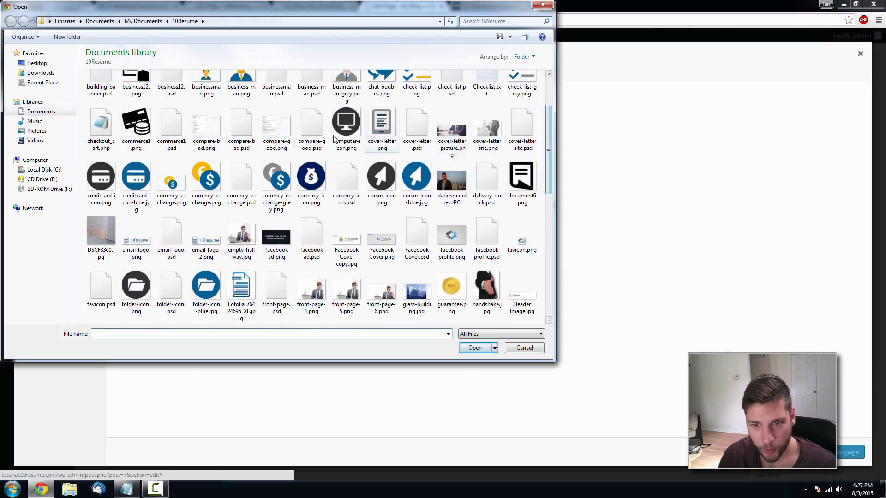
pyautogui.click(213, 132)
pyautogui.click(474, 348)
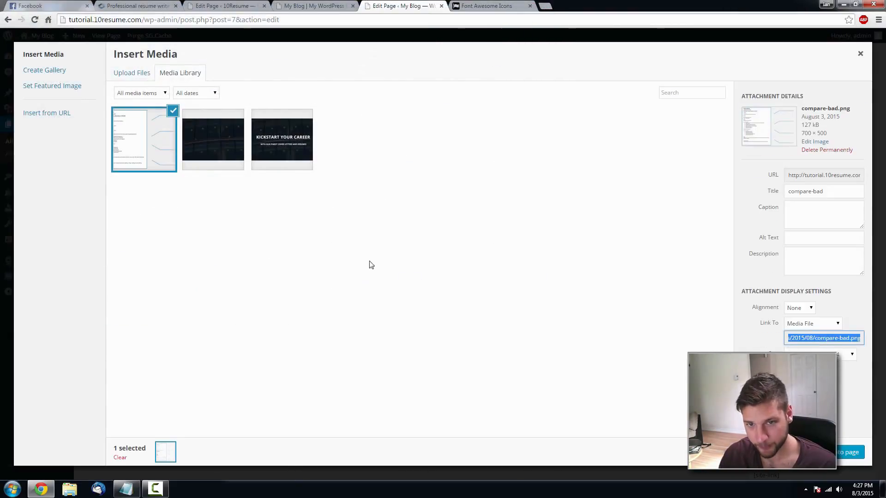
pyautogui.click(851, 452)
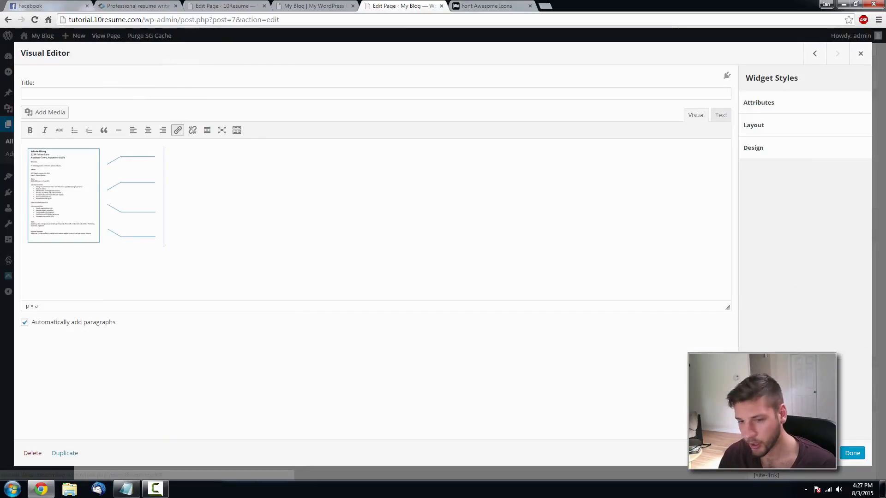
# - Set the inserted resume image to Full Size 700 × 500 and close the widget
pyautogui.click(89, 191)
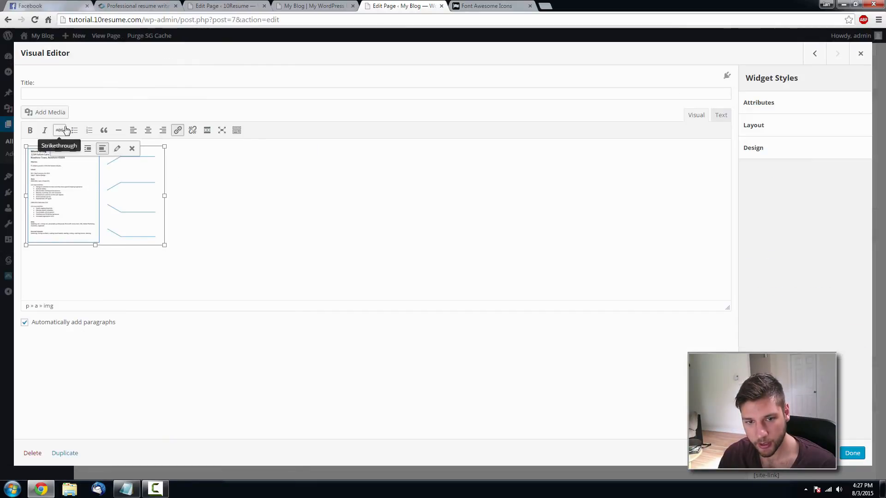
pyautogui.click(117, 148)
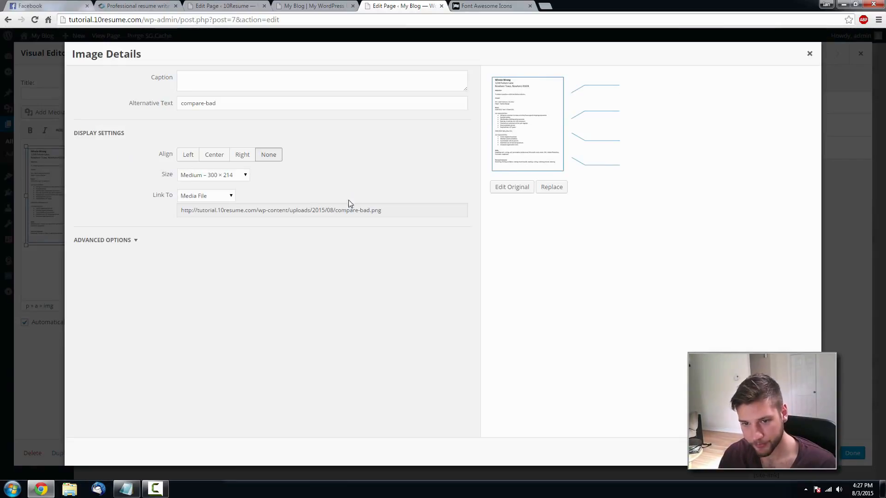
pyautogui.click(228, 175)
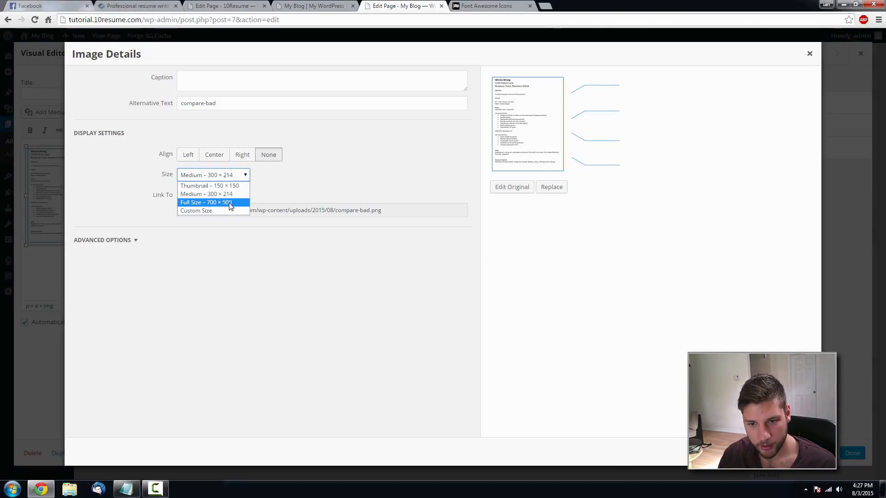
pyautogui.click(230, 203)
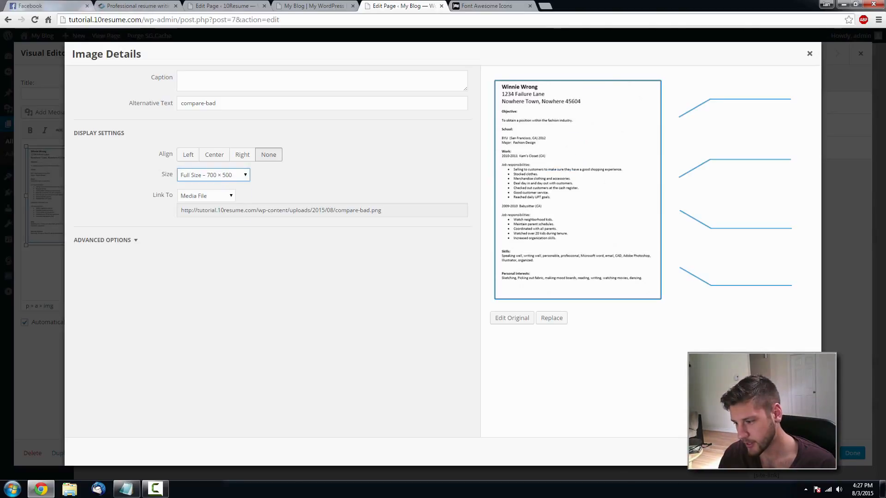
pyautogui.click(859, 453)
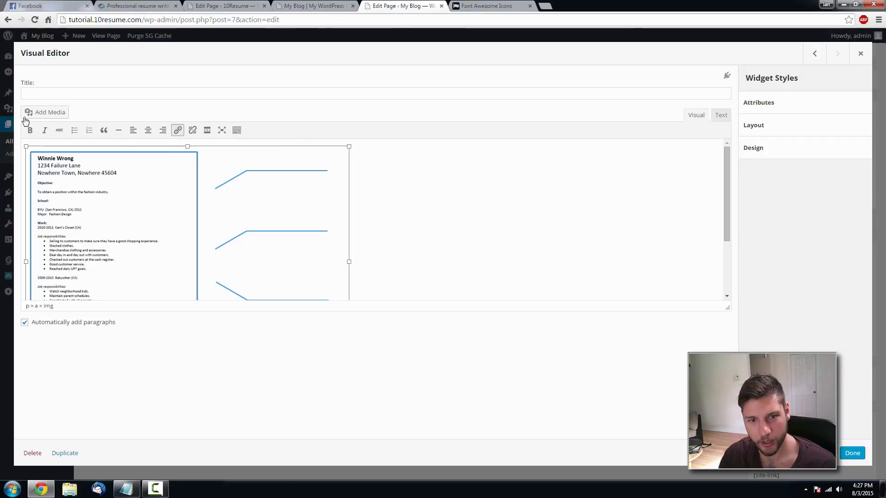
pyautogui.click(849, 455)
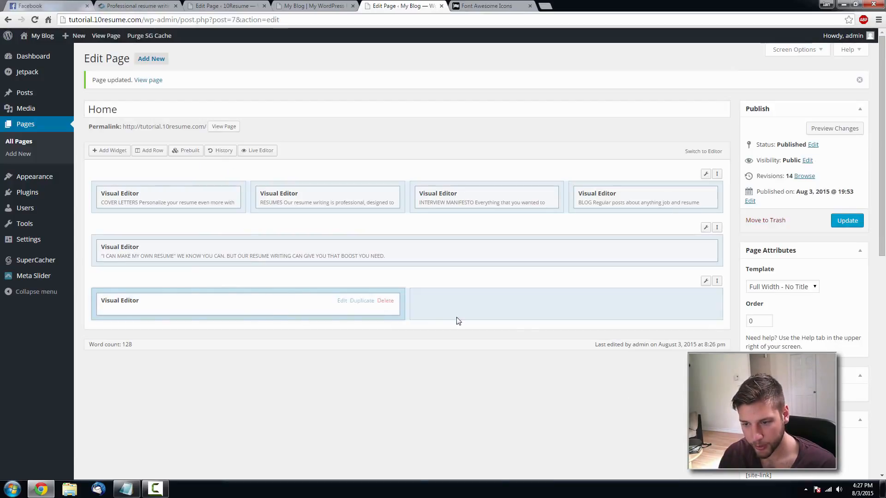
# - Add a Visual Editor widget to the bottom row's right column and upload compare-good.png
pyautogui.click(526, 315)
pyautogui.click(115, 153)
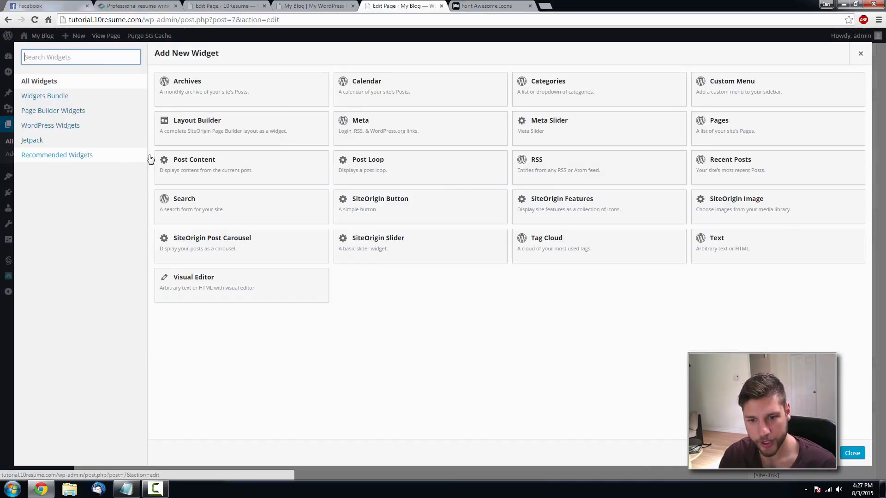
pyautogui.click(215, 278)
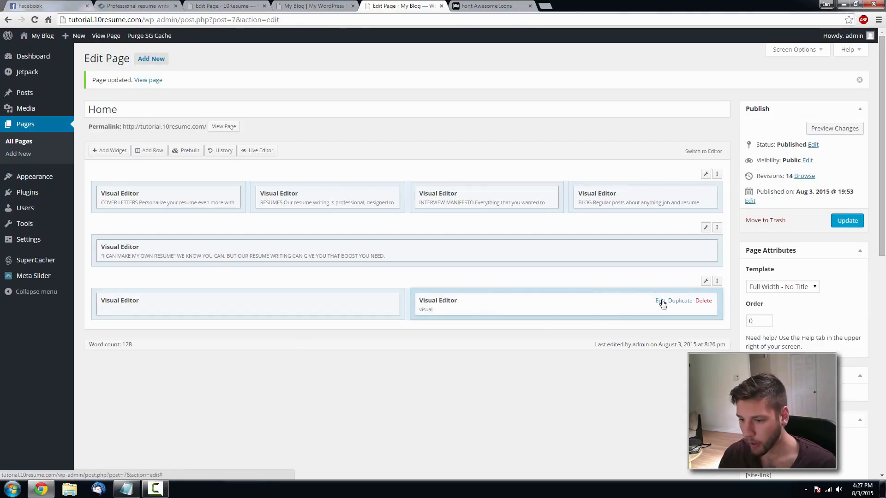
pyautogui.click(660, 301)
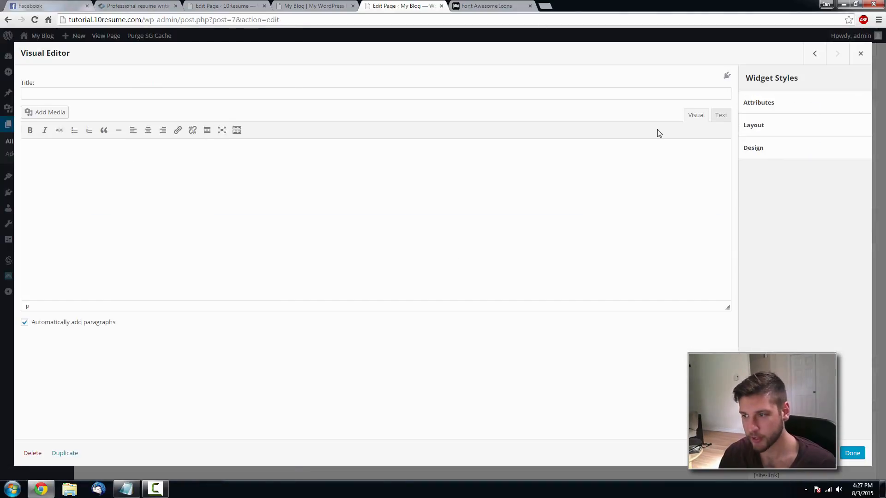
pyautogui.click(65, 115)
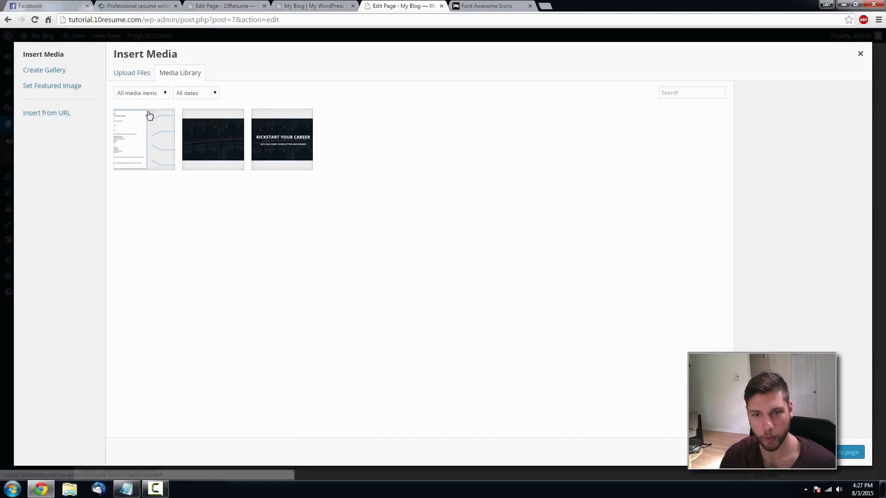
pyautogui.click(134, 78)
pyautogui.click(459, 235)
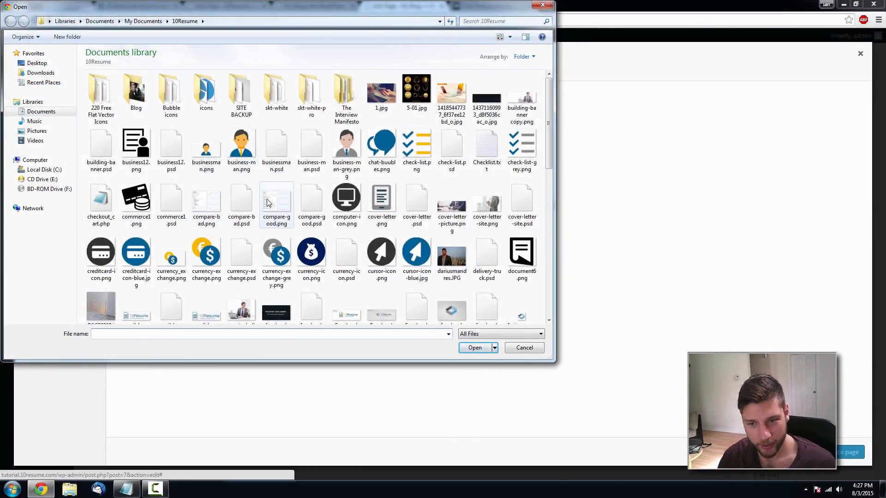
pyautogui.click(277, 203)
pyautogui.click(475, 348)
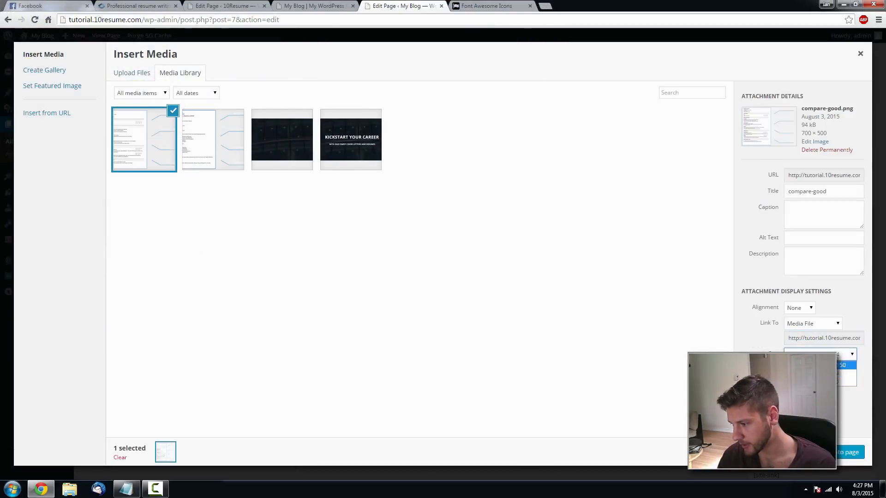
# - Close the widget, update the Home page, and view the live homepage
pyautogui.click(847, 454)
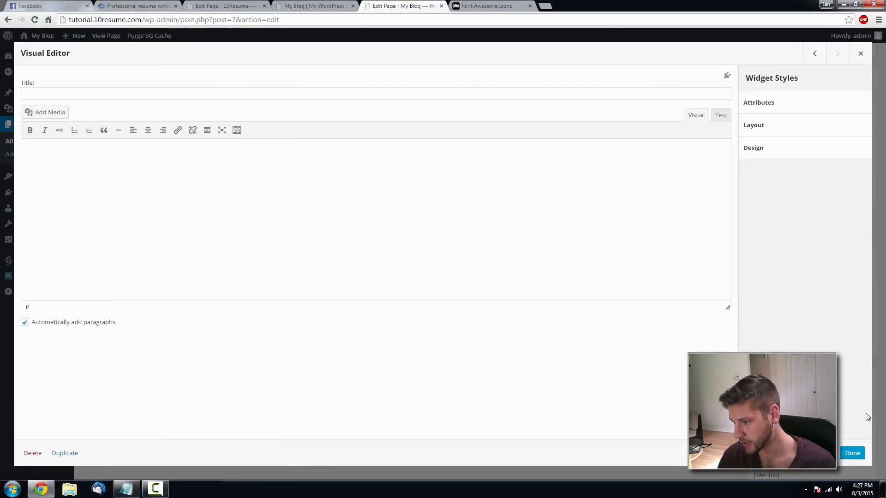
pyautogui.click(853, 453)
pyautogui.click(852, 219)
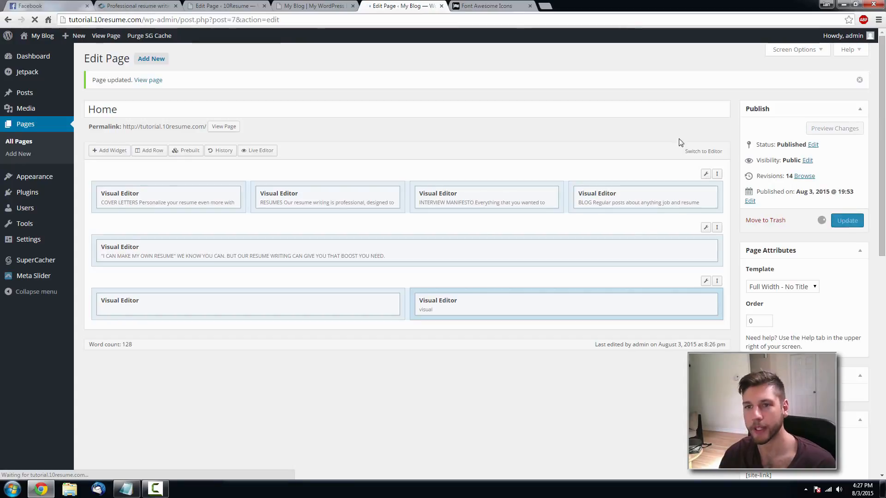
pyautogui.click(288, 9)
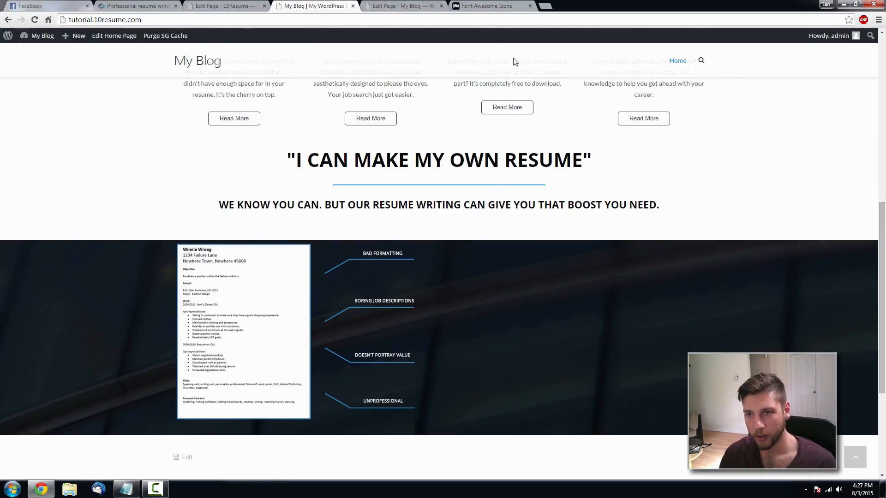
# - Insert compare-good.png from the media library into the right column widget
pyautogui.click(405, 5)
pyautogui.click(658, 303)
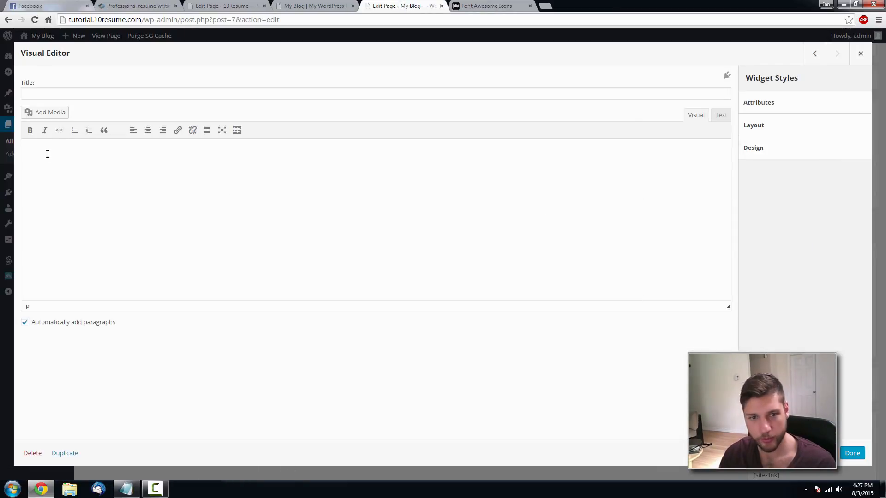
pyautogui.click(51, 112)
pyautogui.click(151, 139)
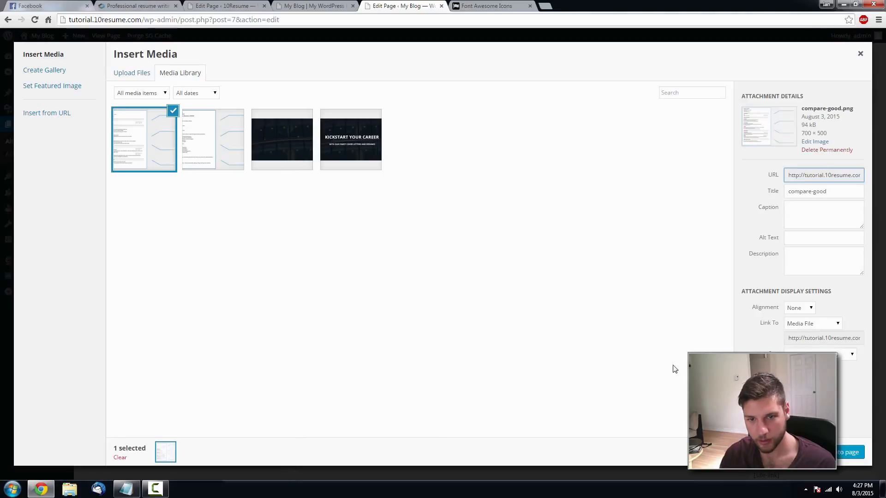
pyautogui.click(856, 452)
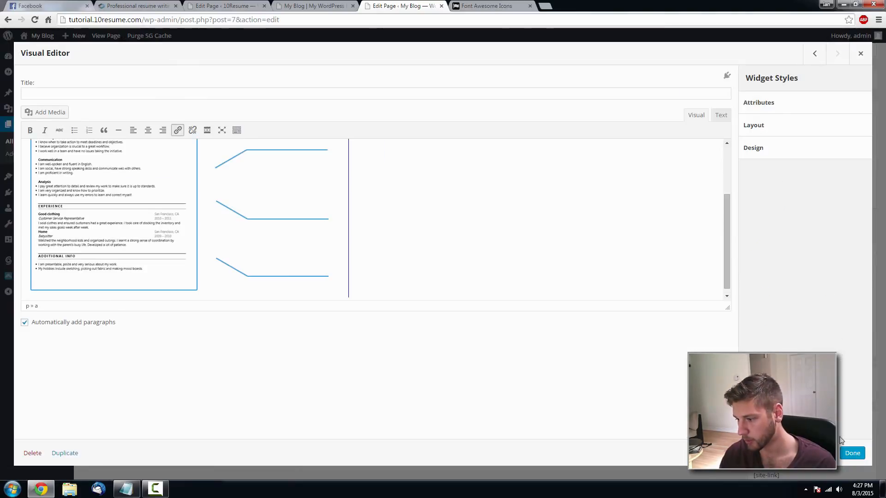
pyautogui.click(851, 447)
# - Update the page, reload the live homepage, and compare it with 10resume.com
pyautogui.click(849, 221)
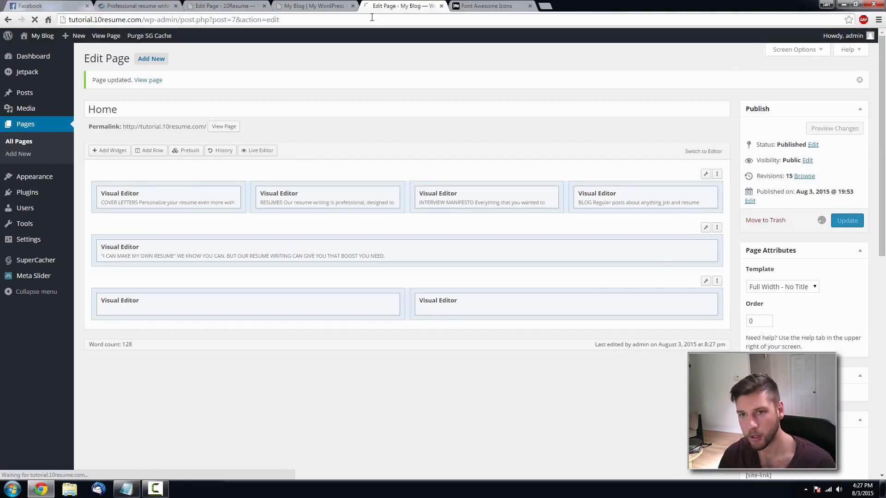
pyautogui.click(325, 3)
pyautogui.press('F5')
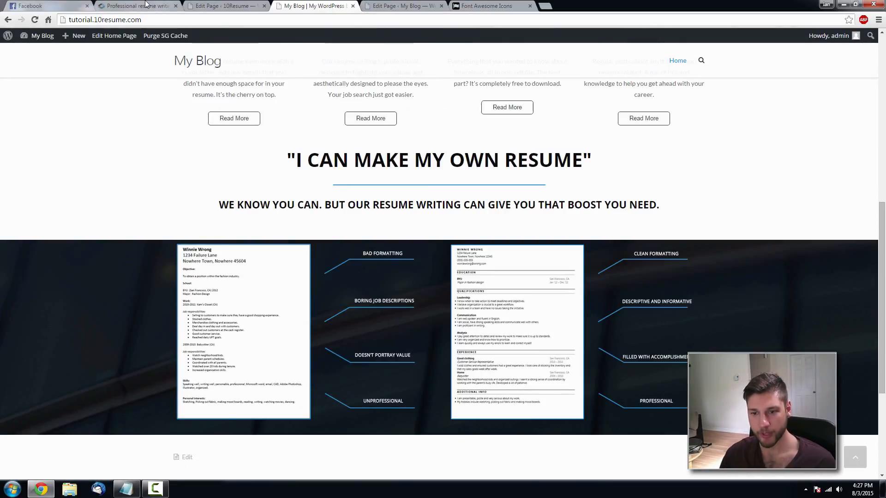
pyautogui.click(146, 5)
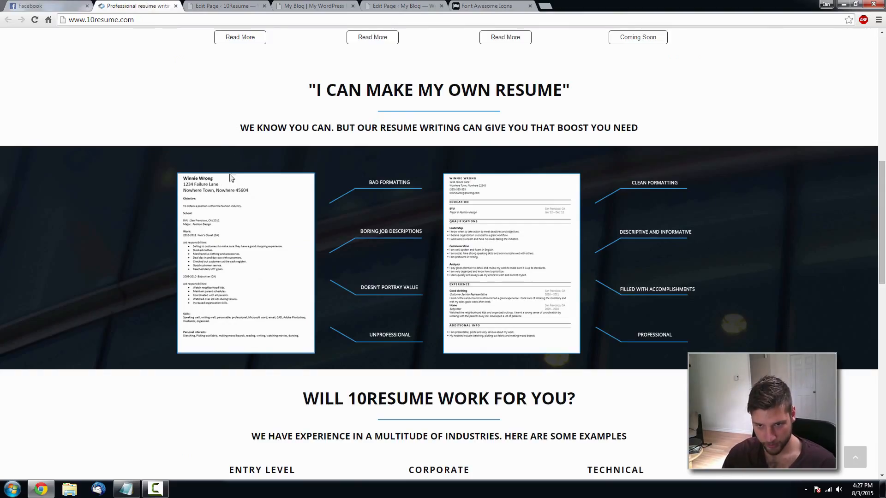
pyautogui.click(393, 7)
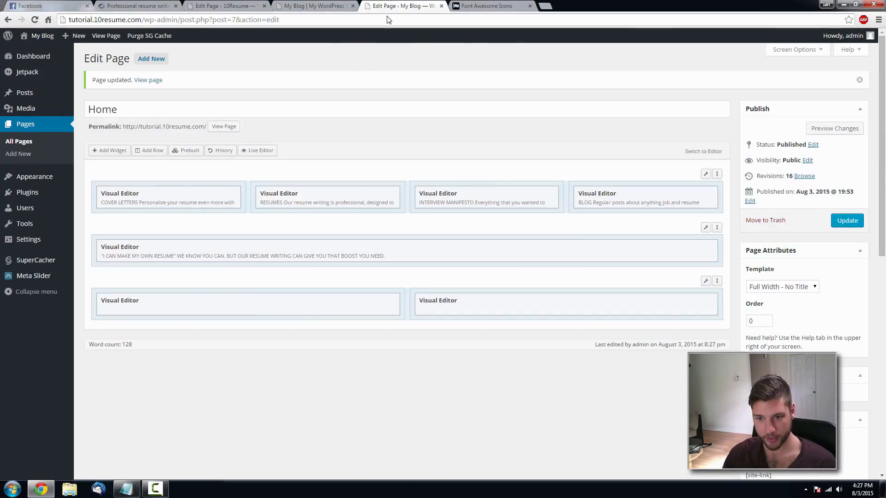
# - Remove the blank gap before the resume image in the left column widget
pyautogui.click(342, 301)
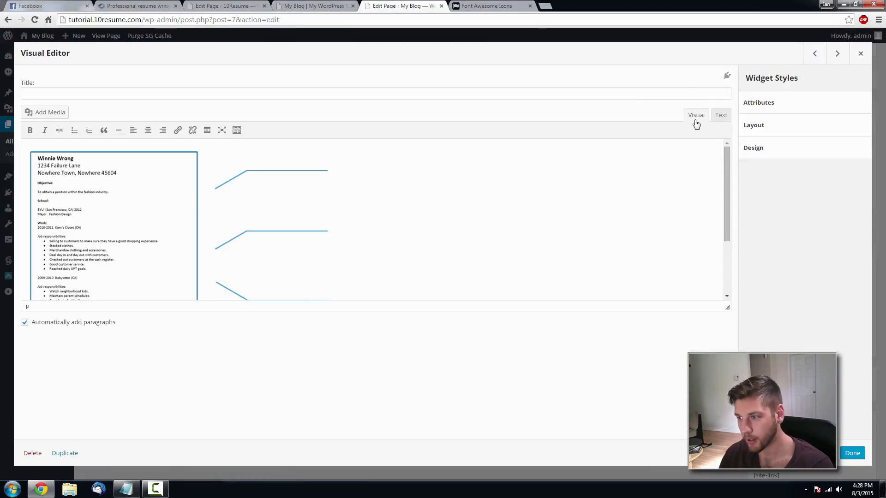
pyautogui.click(29, 182)
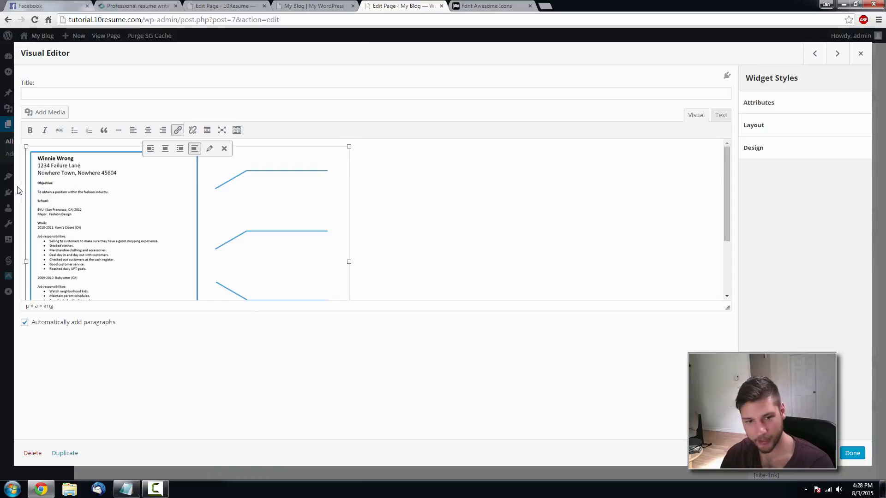
pyautogui.click(24, 187)
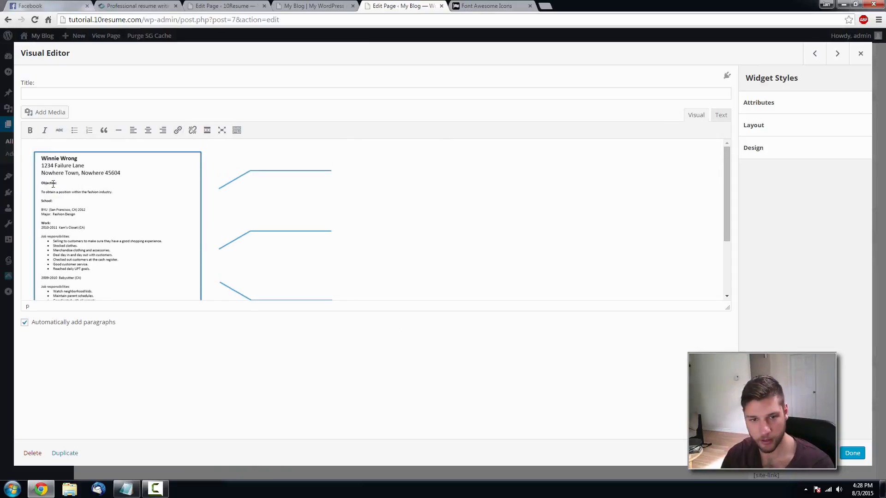
pyautogui.press('BackSpace')
pyautogui.press('BackSpace')
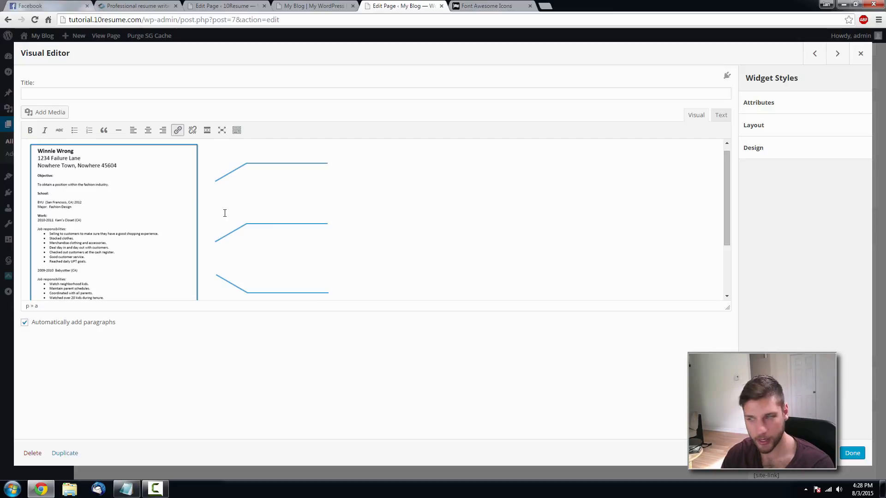
pyautogui.scroll(1, 538, 234)
pyautogui.click(851, 454)
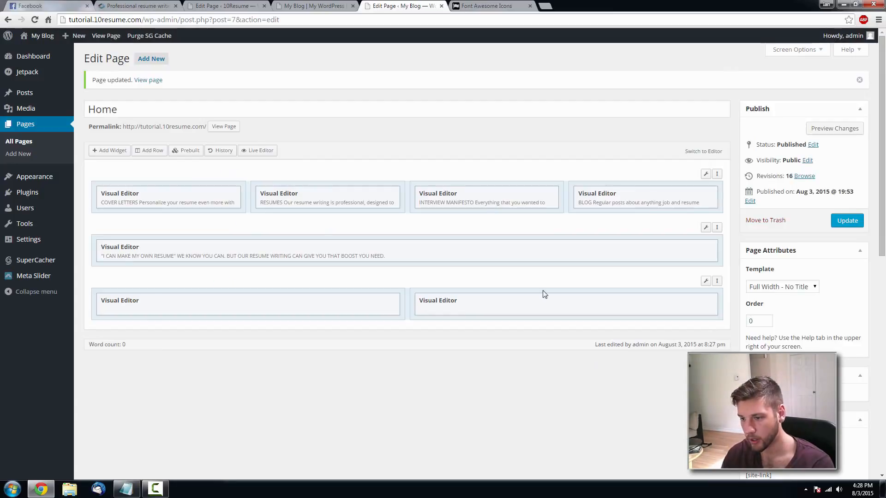
# - Review the resume image in the right column widget and close it unchanged
pyautogui.click(648, 304)
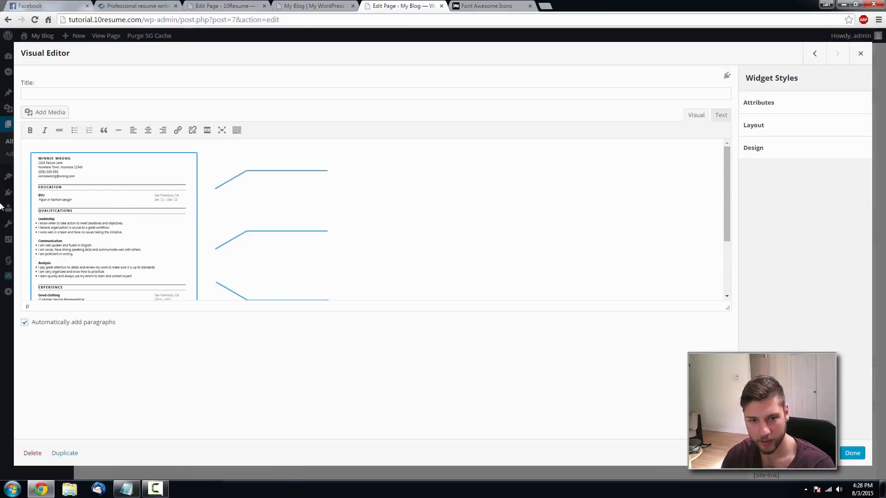
pyautogui.click(27, 200)
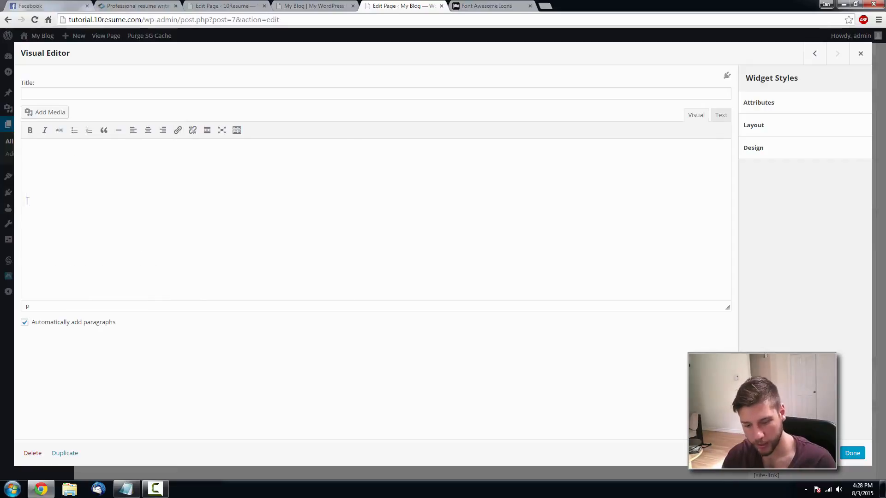
pyautogui.click(25, 199)
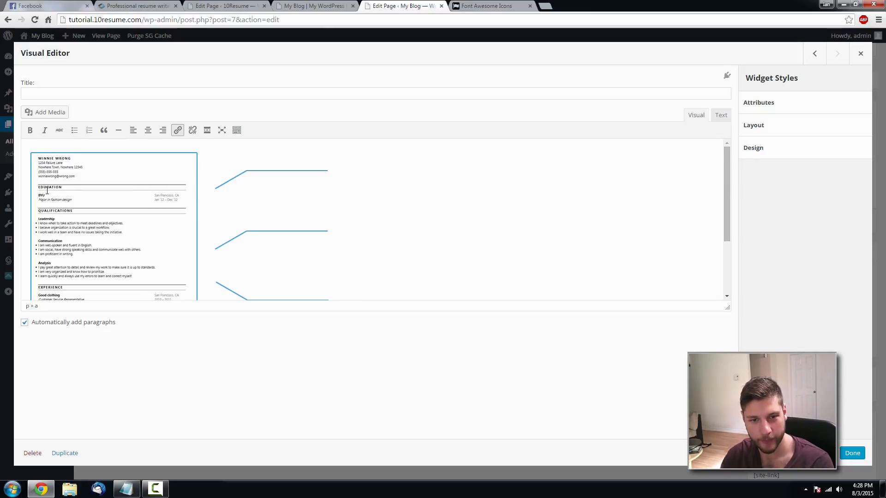
pyautogui.click(852, 453)
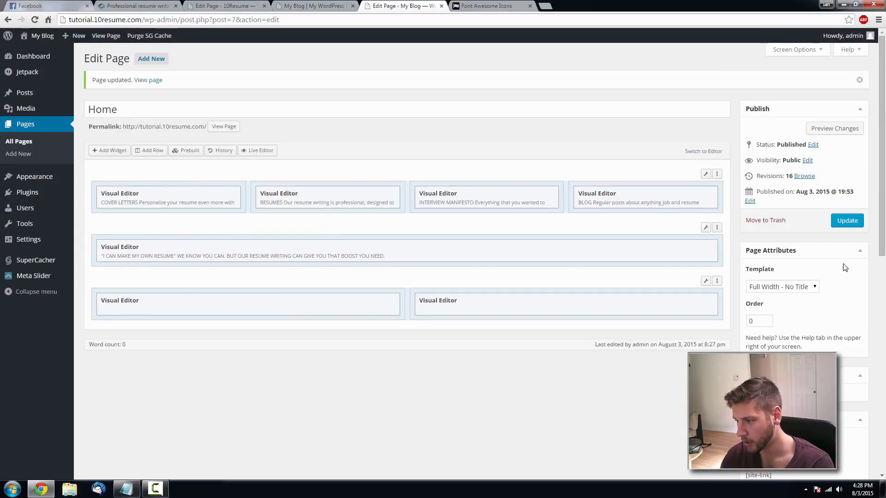
pyautogui.click(847, 220)
pyautogui.click(313, 6)
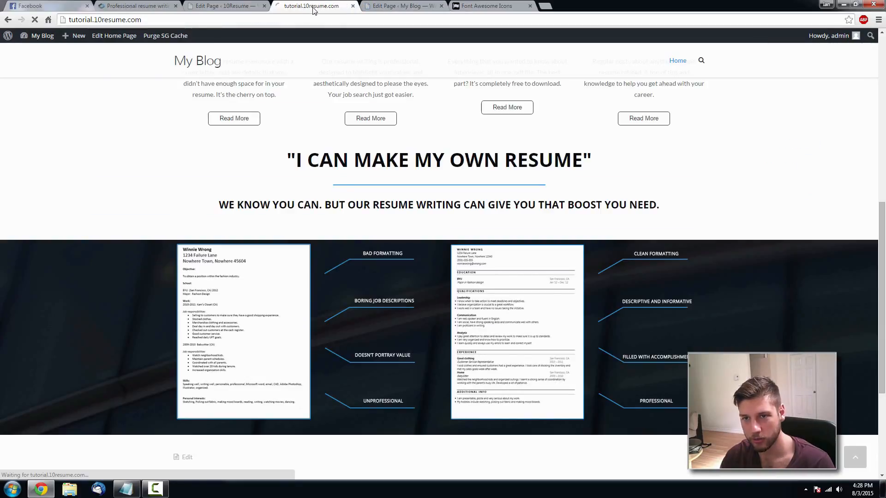
pyautogui.scroll(-3, 658, 174)
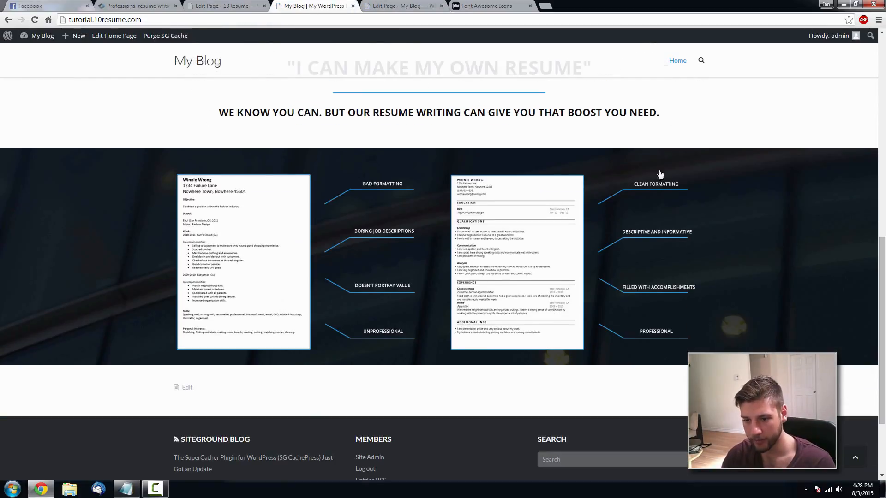
pyautogui.scroll(4, 411, 198)
pyautogui.scroll(-2, 497, 263)
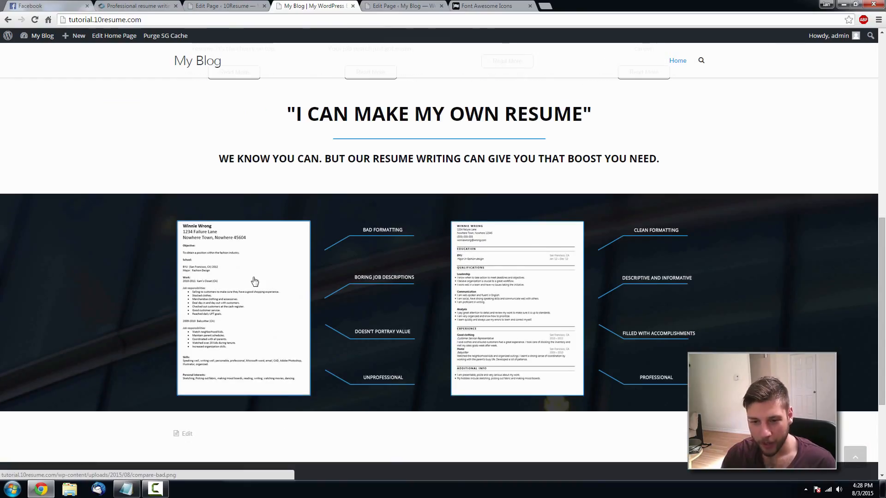
pyautogui.middleClick(540, 279)
pyautogui.click(394, 6)
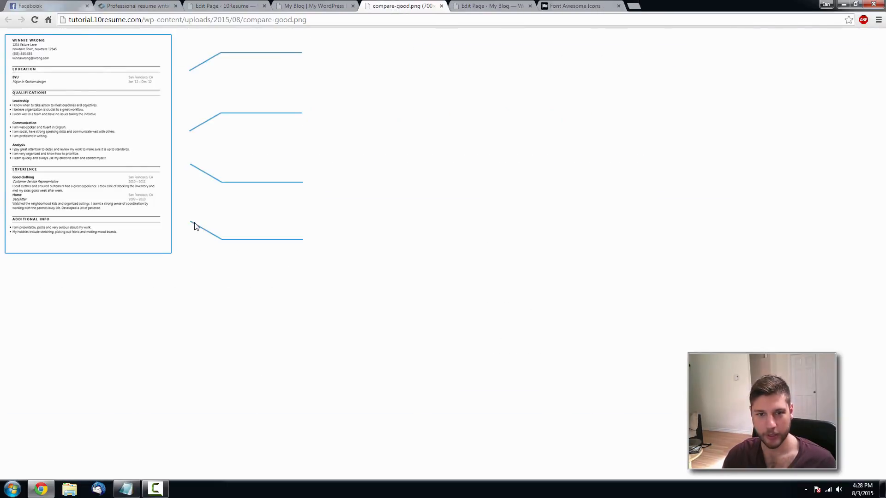
pyautogui.click(441, 6)
pyautogui.click(422, 6)
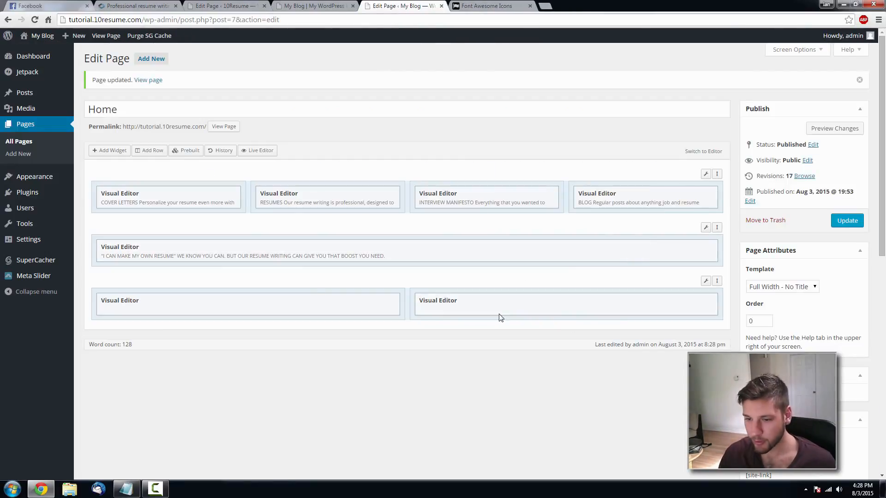
# - Delete the link tag wrapping the left column's resume image in HTML view
pyautogui.click(341, 301)
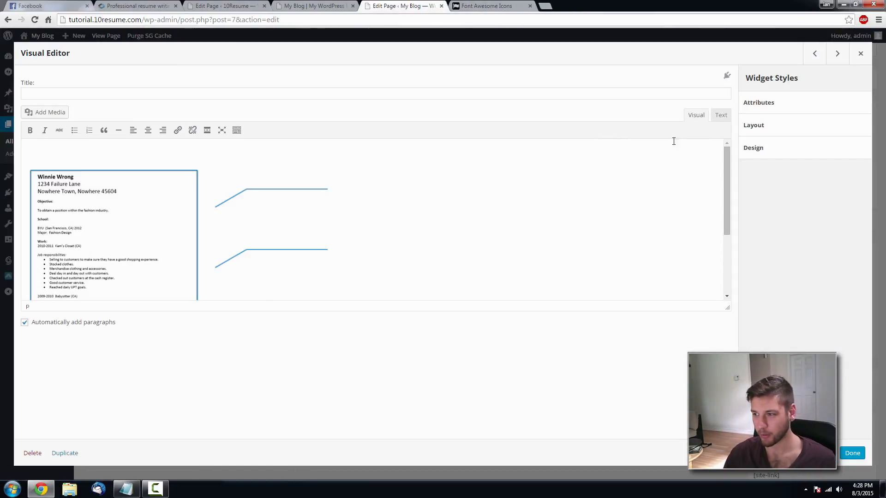
pyautogui.click(719, 117)
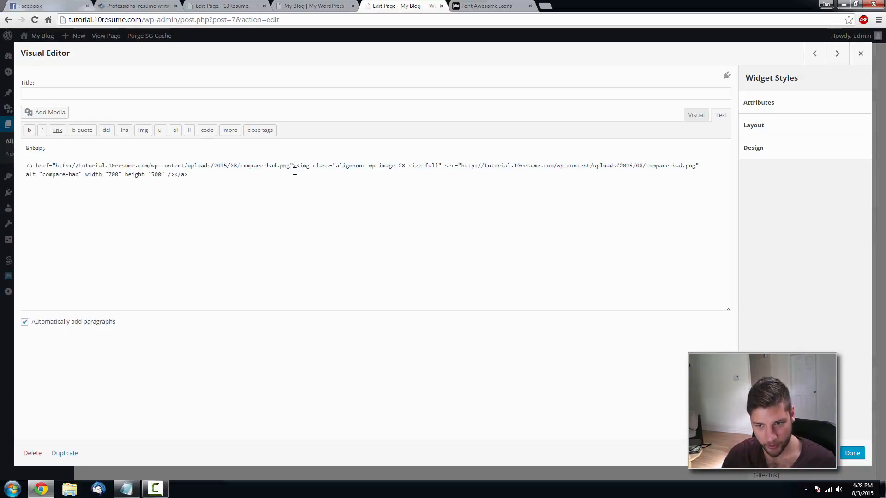
pyautogui.moveTo(296, 166); pyautogui.dragTo(14, 167)
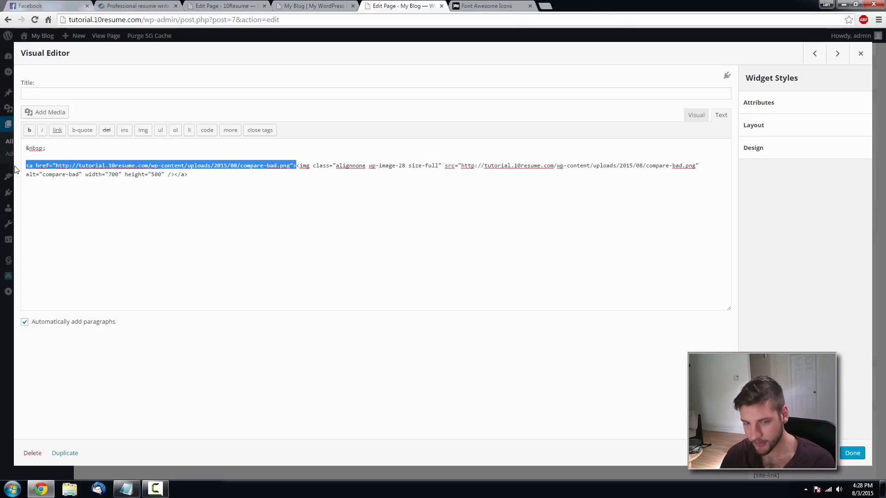
pyautogui.press('BackSpace')
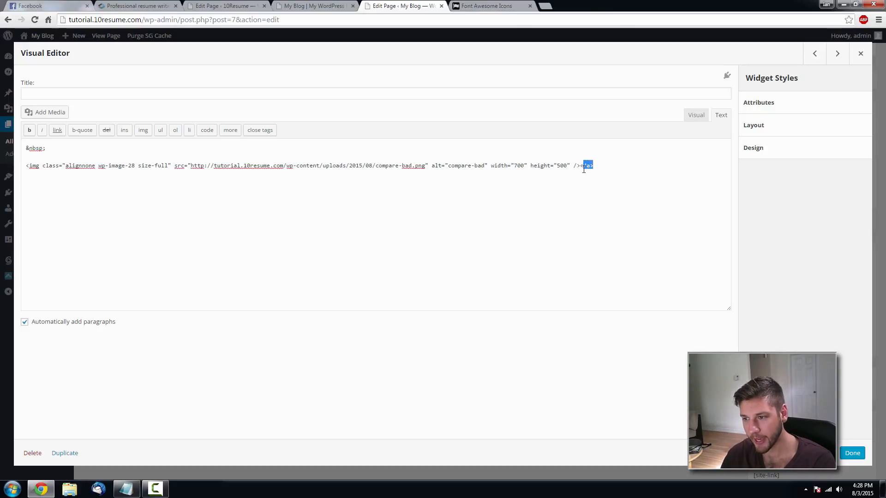
pyautogui.click(853, 453)
# - Delete the right image's link tag as well and update the Home page
pyautogui.click(664, 303)
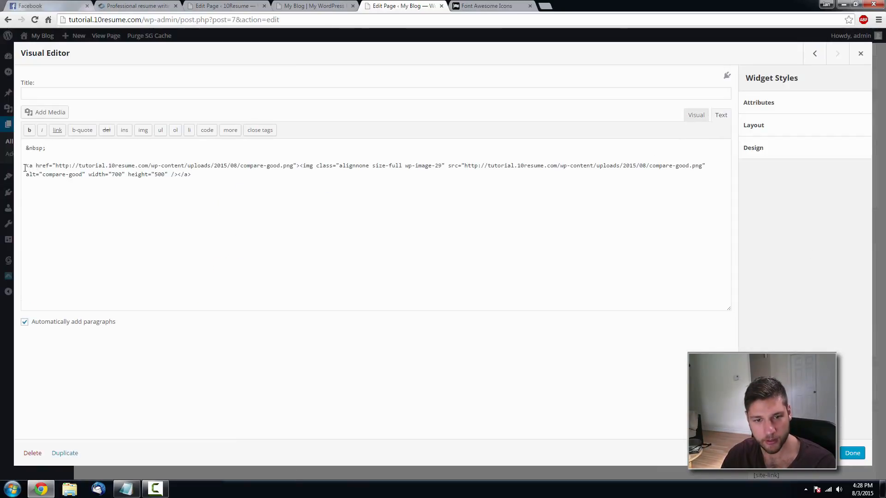
pyautogui.moveTo(25, 167); pyautogui.dragTo(300, 168)
pyautogui.press('BackSpace')
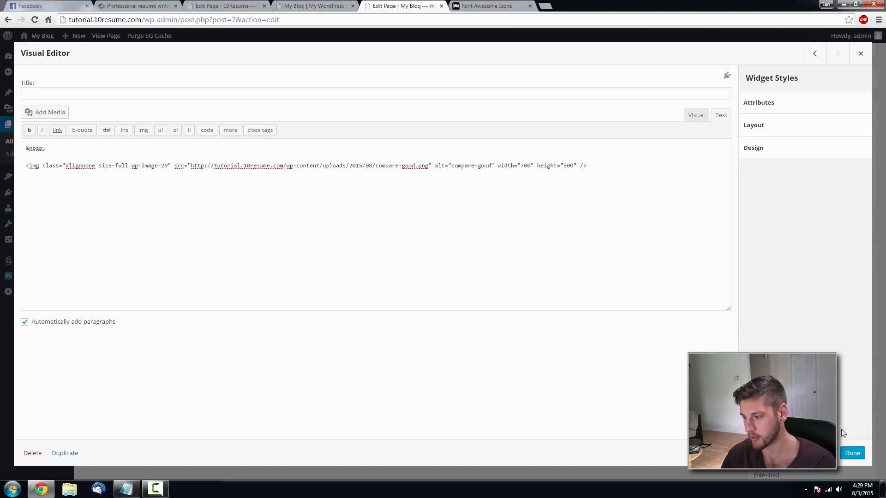
pyautogui.click(859, 454)
pyautogui.click(847, 220)
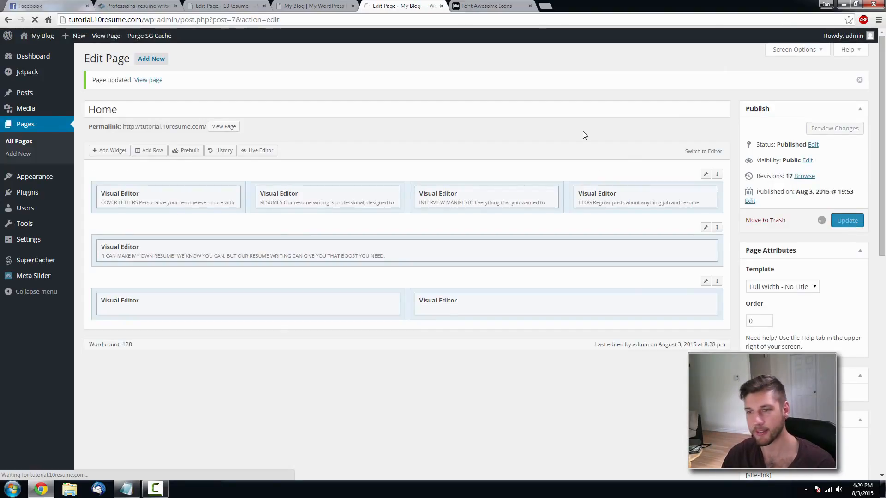
pyautogui.click(314, 6)
pyautogui.press('F5')
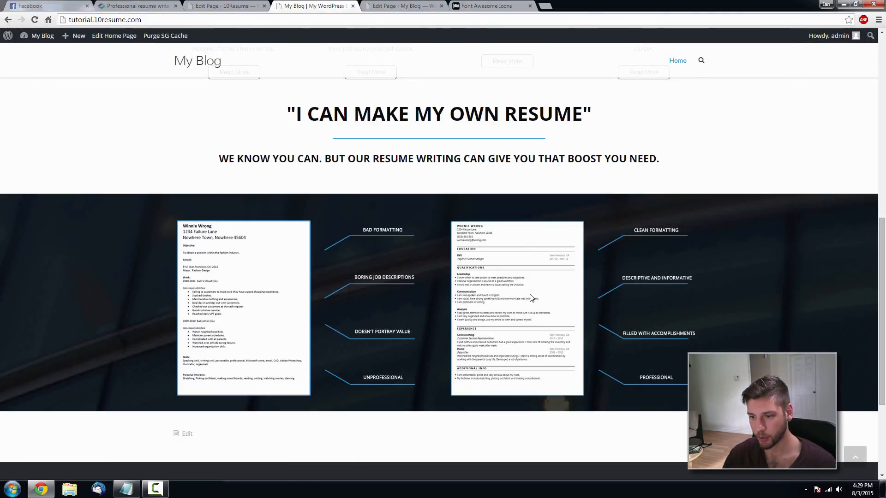
pyautogui.scroll(-2, 710, 278)
pyautogui.scroll(6, 302, 153)
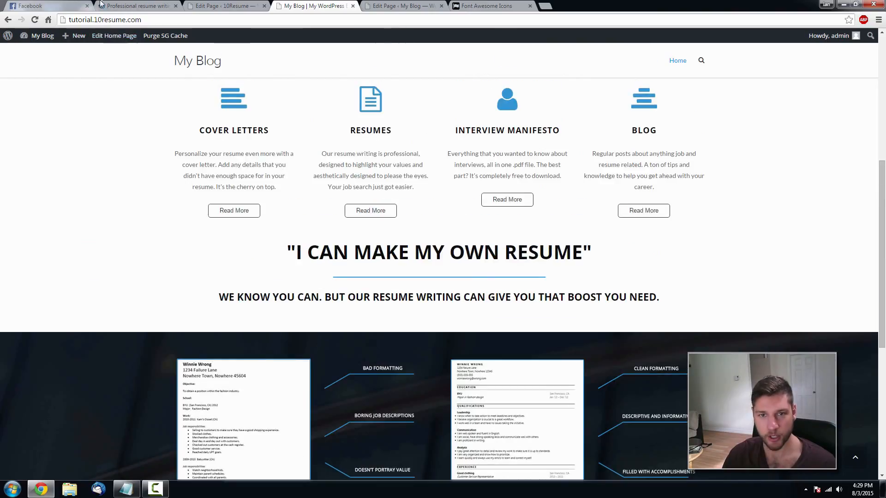
pyautogui.scroll(3, 301, 152)
pyautogui.scroll(-10, 301, 152)
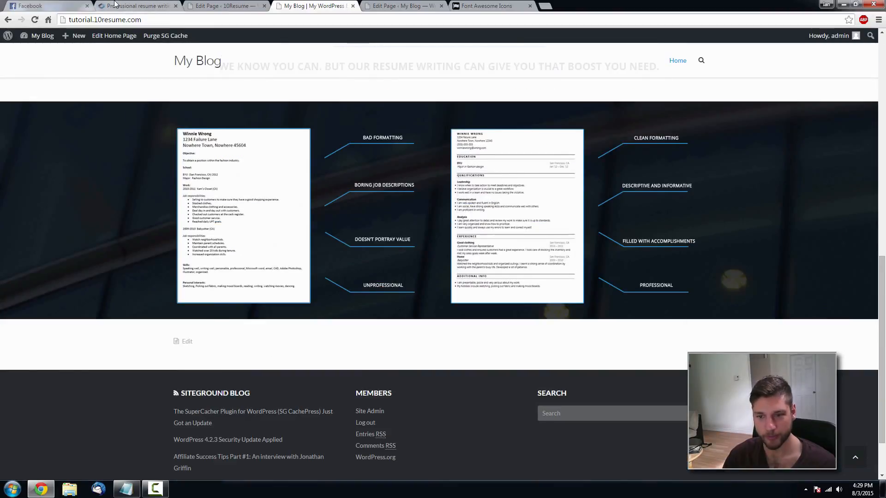
pyautogui.hotkey('ctrl', '2')
pyautogui.scroll(-5, 389, 222)
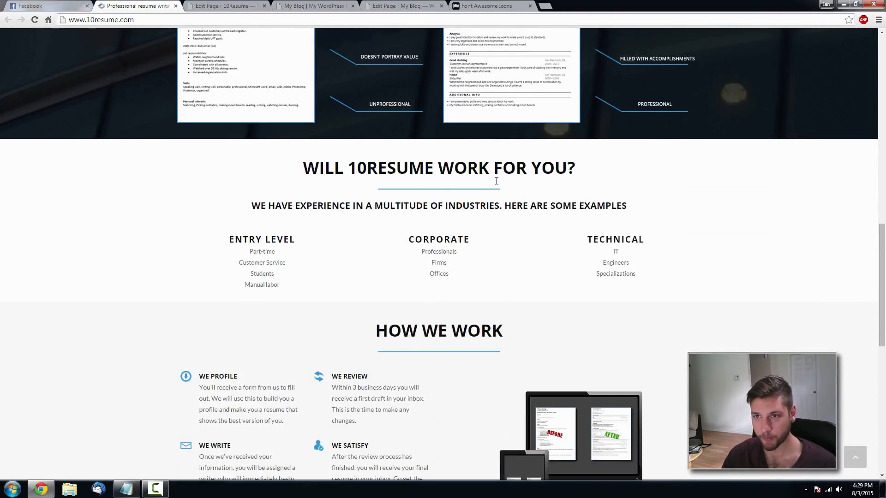
pyautogui.hotkey('ctrl', '5')
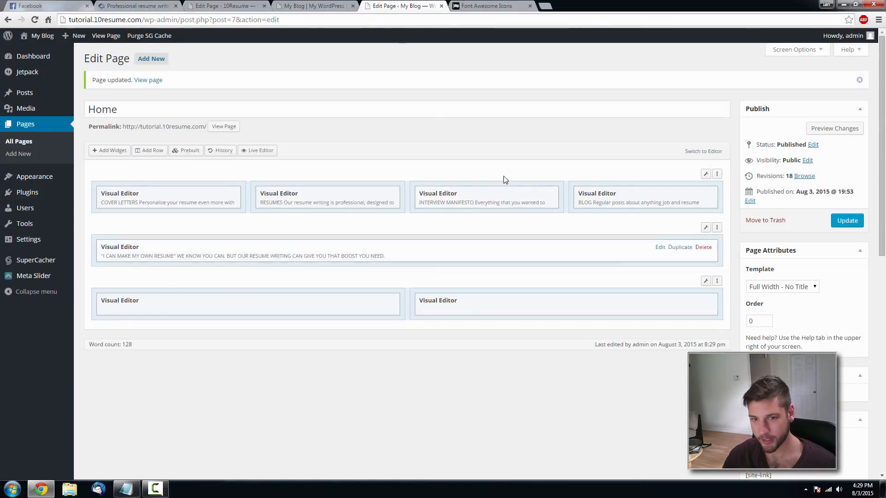
pyautogui.click(151, 151)
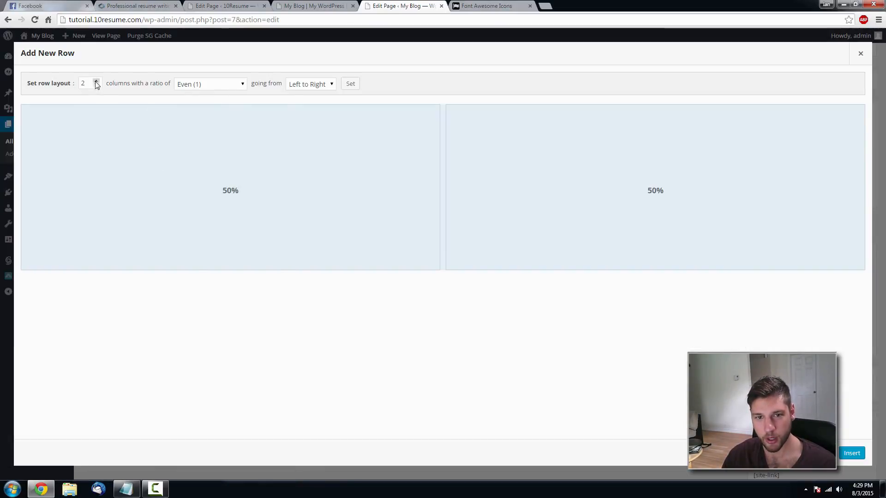
# - Insert a new single-column row after checking the reference How we work layout
pyautogui.click(148, 6)
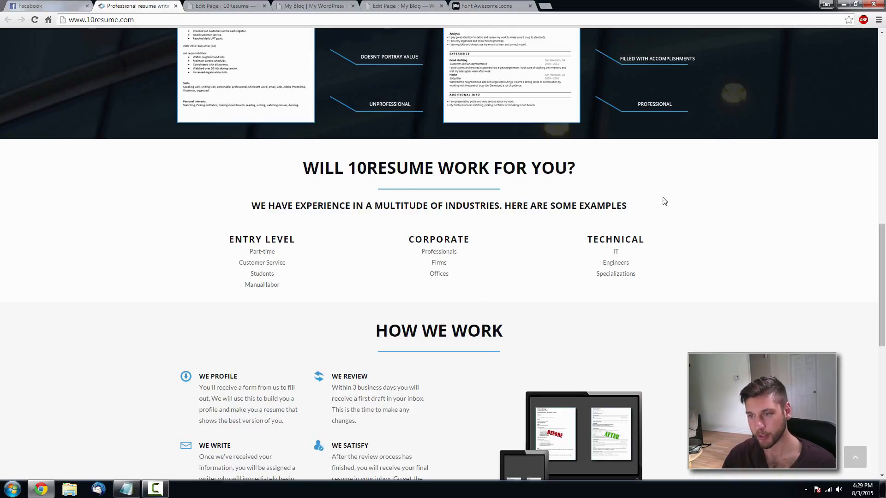
pyautogui.click(412, 5)
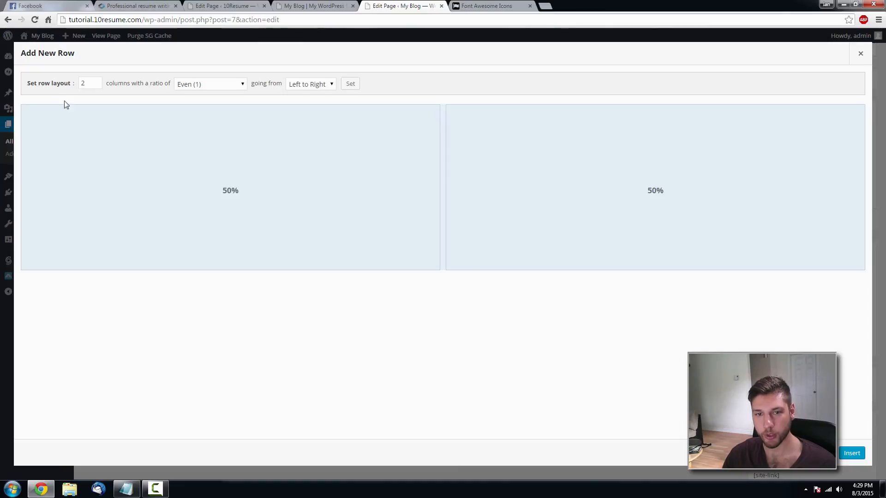
pyautogui.click(96, 86)
pyautogui.click(851, 453)
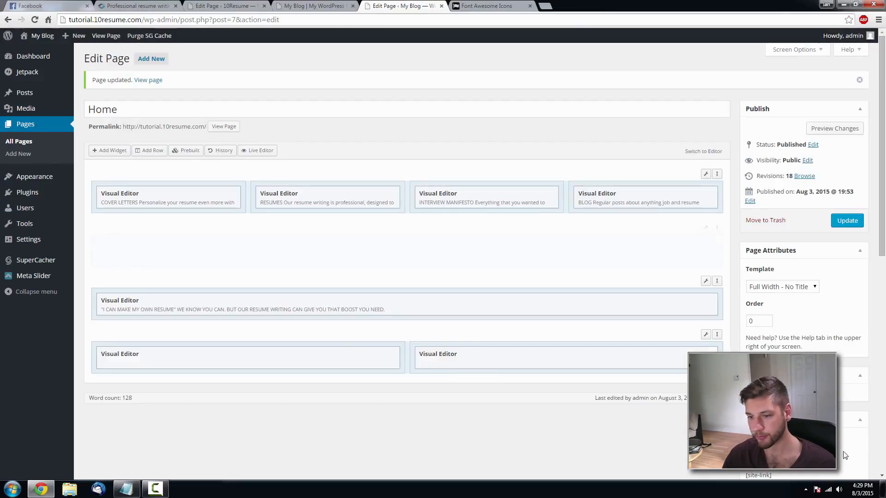
# - Add a Visual Editor widget to it, move the row to the page bottom, and open the widget
pyautogui.click(112, 153)
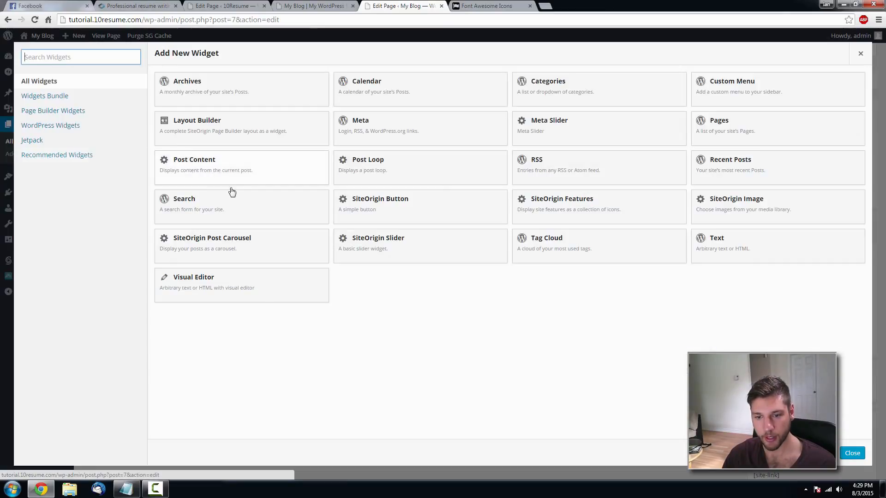
pyautogui.click(271, 290)
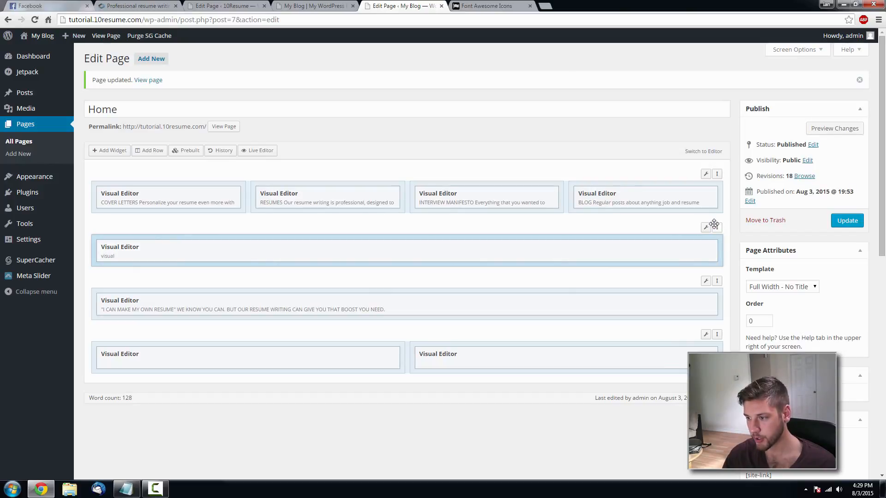
pyautogui.moveTo(716, 227); pyautogui.dragTo(715, 354)
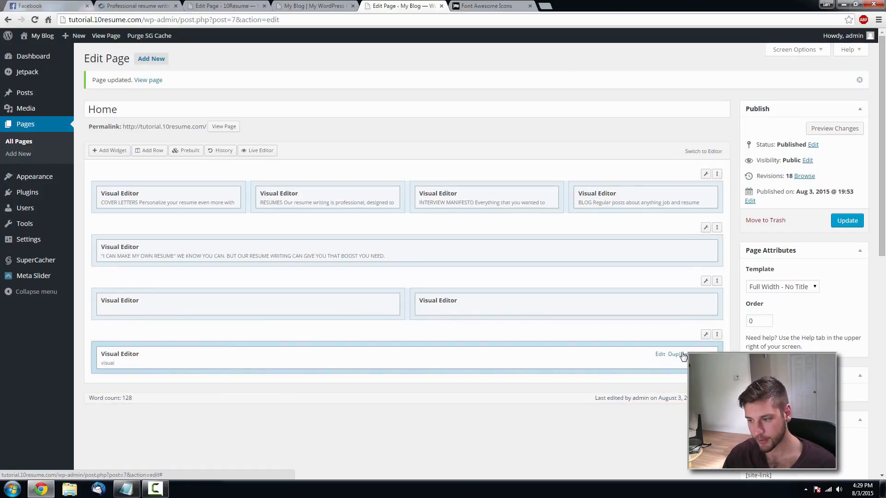
pyautogui.click(661, 355)
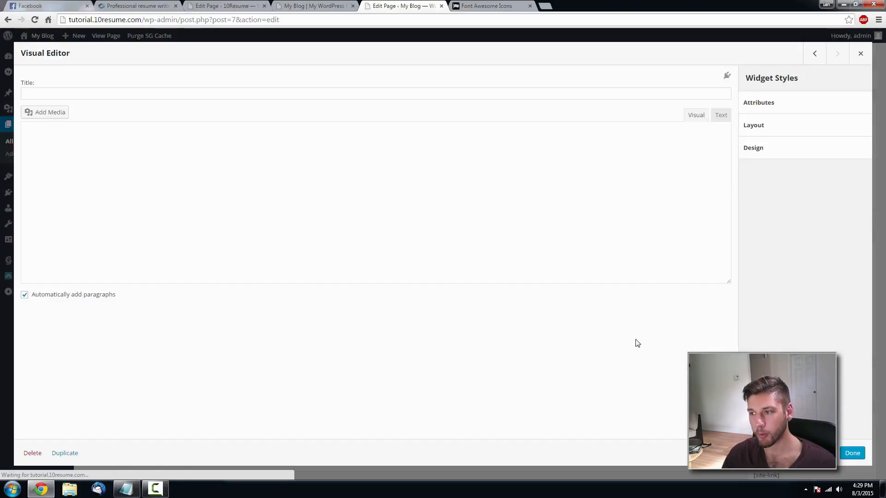
# - Write a main-title span holding the pasted heading 'WILL 10RESUME WORK FOR YOU?'
pyautogui.click(265, 174)
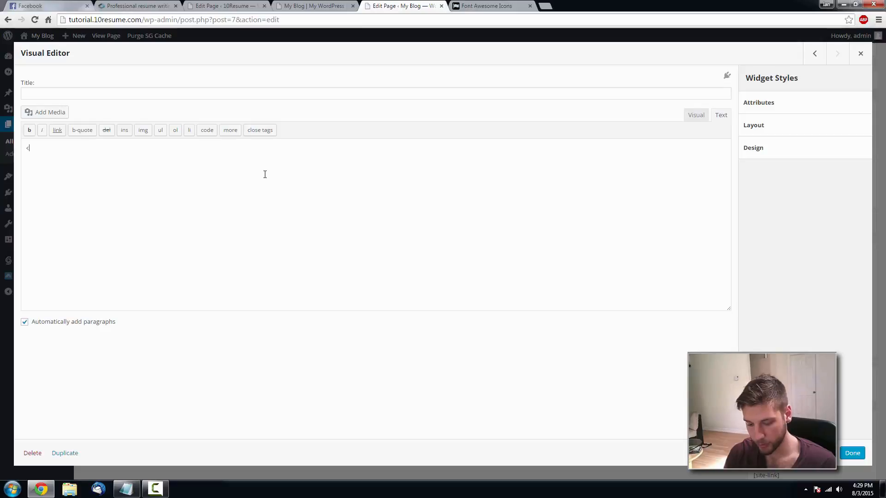
pyautogui.write('<span class="')
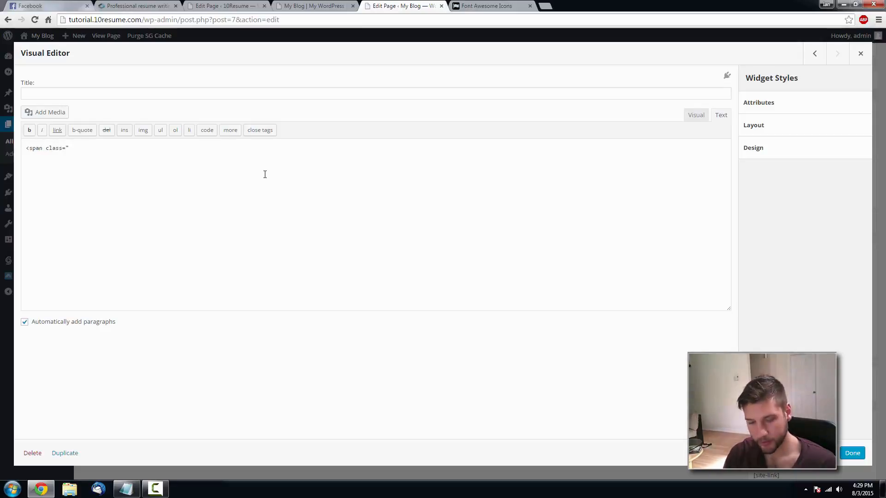
pyautogui.write('main-title">')
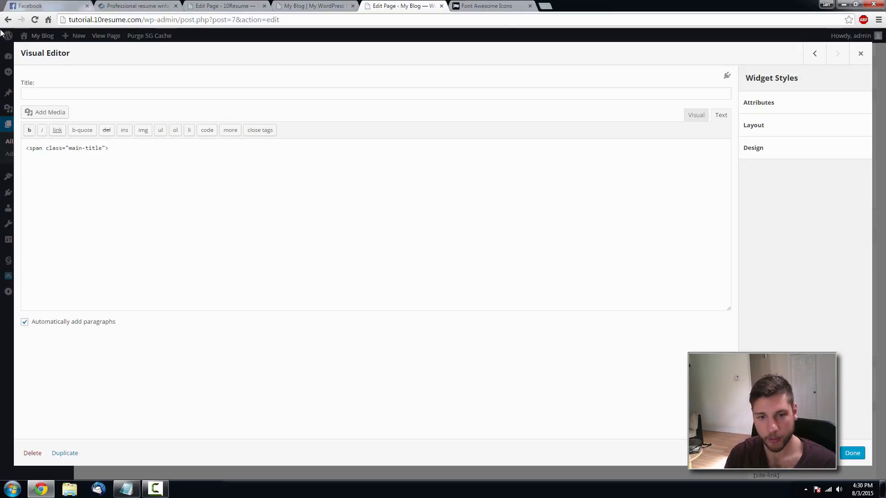
pyautogui.click(164, 5)
pyautogui.moveTo(577, 171); pyautogui.dragTo(302, 150)
pyautogui.hotkey('ctrl', 'c')
pyautogui.click(390, 7)
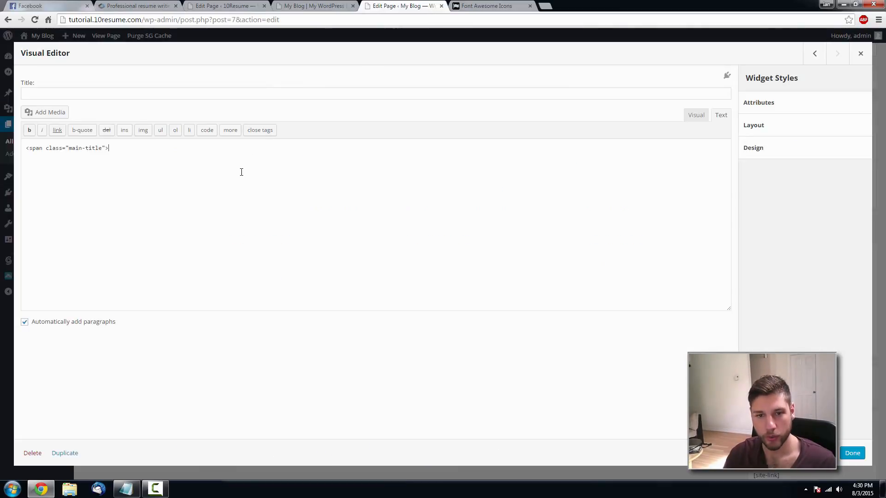
pyautogui.hotkey('ctrl', 'v')
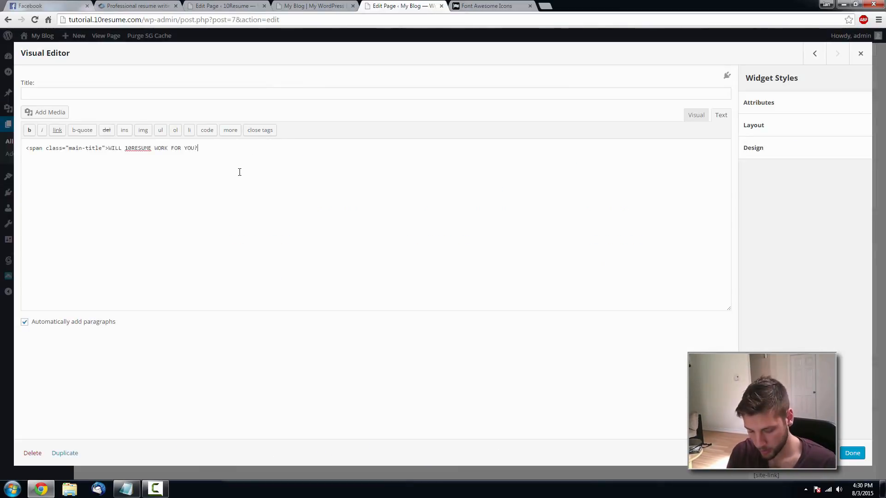
pyautogui.write('</')
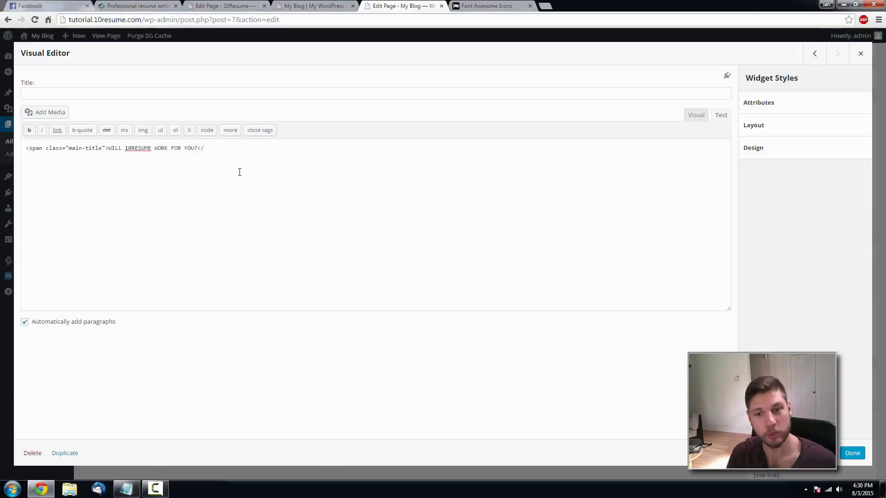
pyautogui.write('span>')
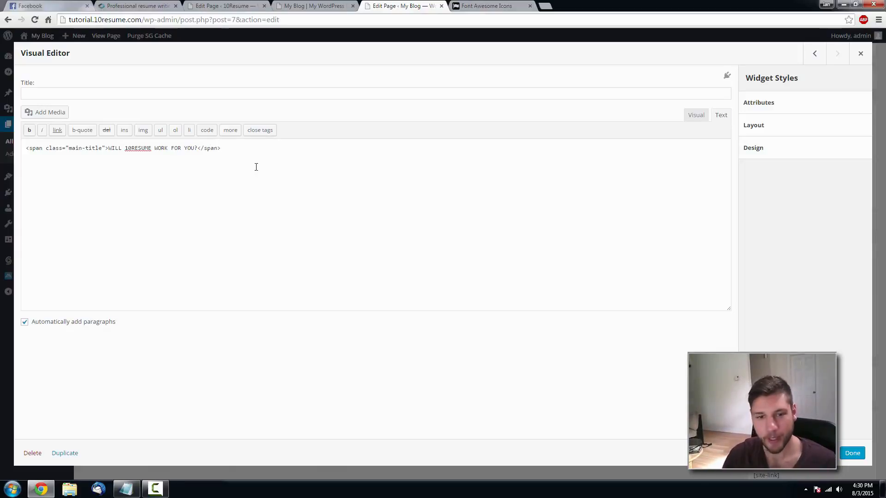
pyautogui.click(137, 6)
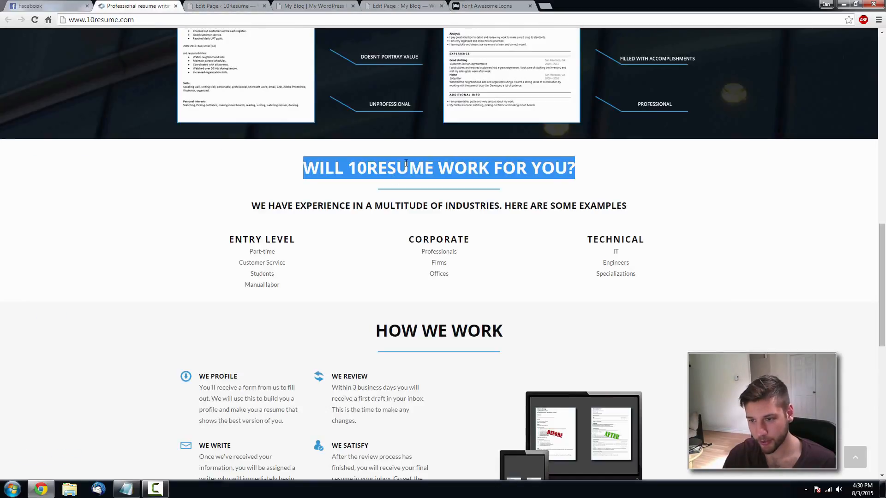
pyautogui.click(420, 7)
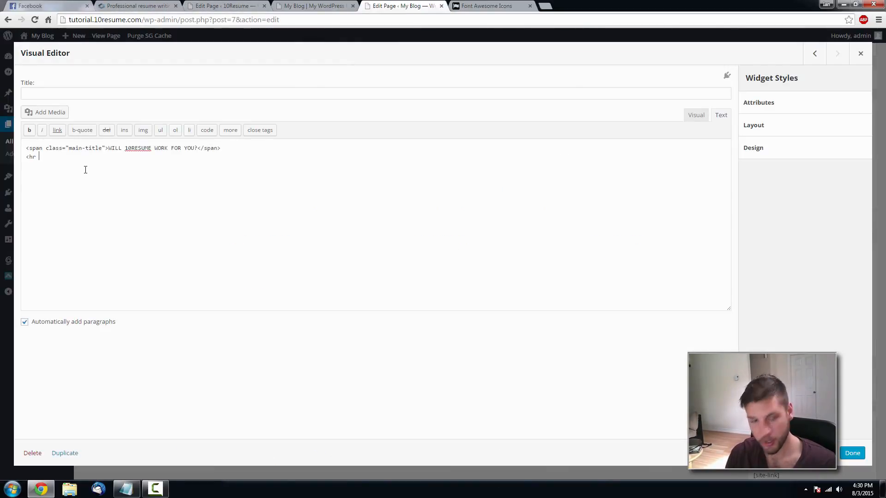
# - Add the separator element and a subtitle span with the pasted 'WE HAVE EXPERIENCE…' subheading
pyautogui.write('class="sep')
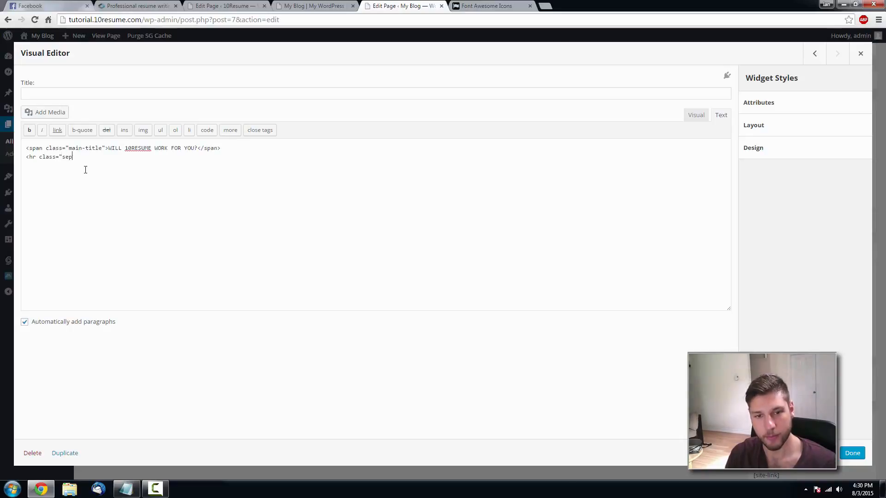
pyautogui.write('arator:')
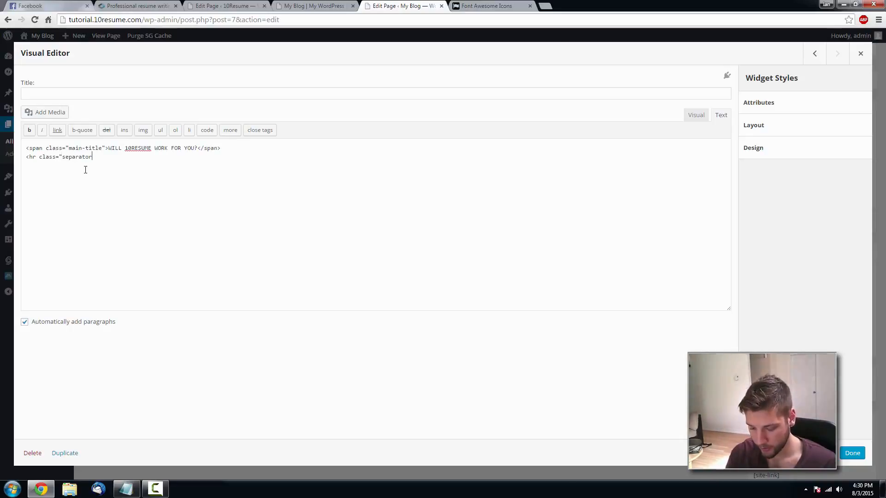
pyautogui.press('BackSpace')
pyautogui.write('" />')
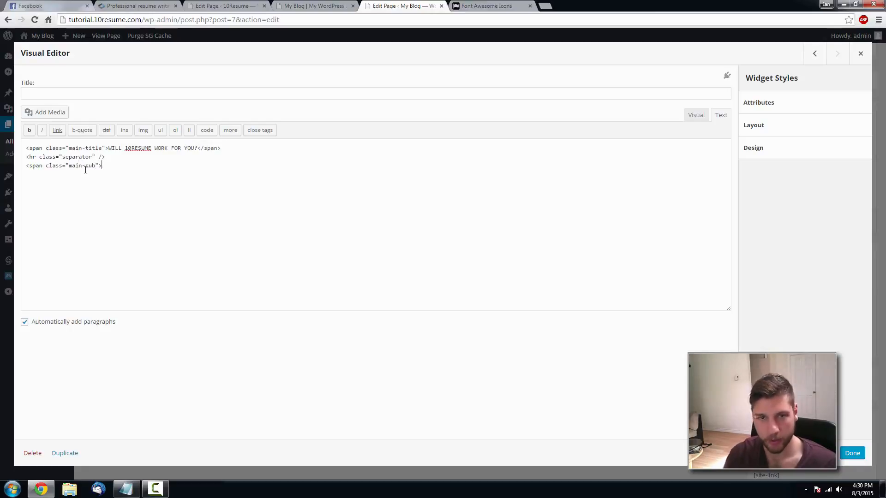
pyautogui.click(136, 5)
pyautogui.moveTo(628, 206); pyautogui.dragTo(219, 207)
pyautogui.hotkey('ctrl', 'c')
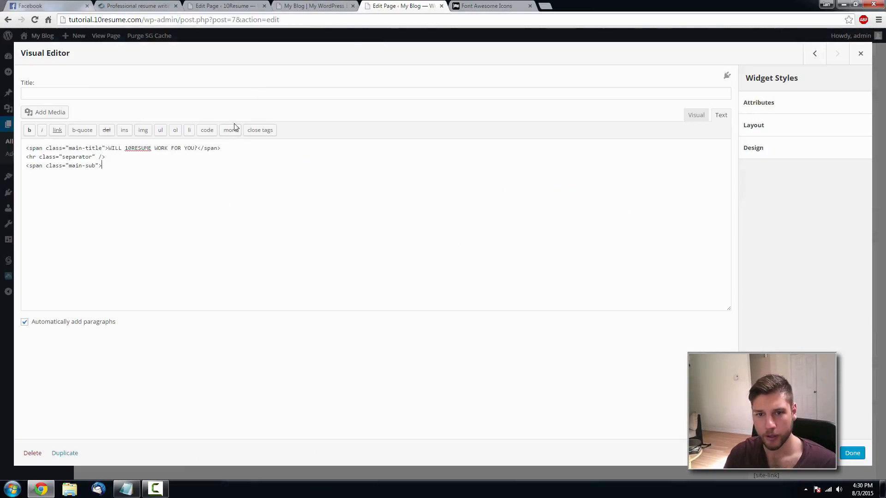
pyautogui.click(392, 6)
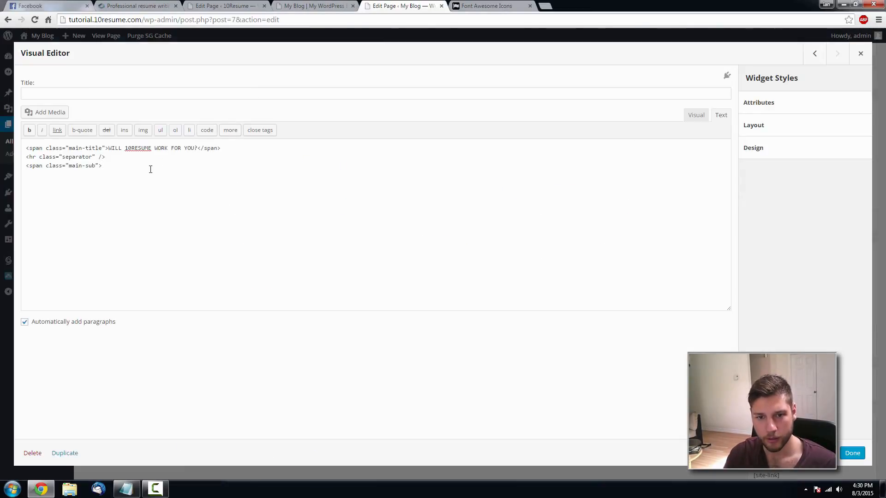
pyautogui.click(151, 169)
pyautogui.hotkey('ctrl', 'v')
pyautogui.write('</span')
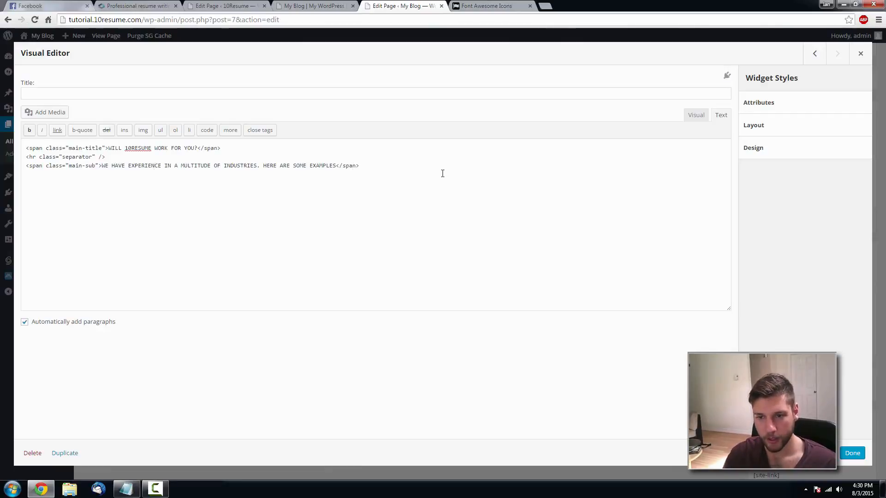
# - Centre both heading lines in Visual view, add an empty line above, and close the widget
pyautogui.click(694, 120)
pyautogui.moveTo(345, 184); pyautogui.dragTo(26, 151)
pyautogui.click(148, 130)
pyautogui.click(311, 151)
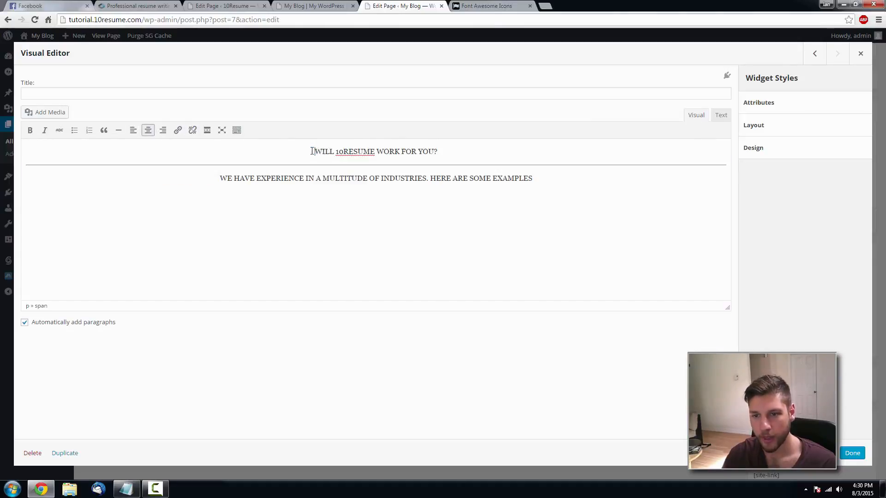
pyautogui.press('Return')
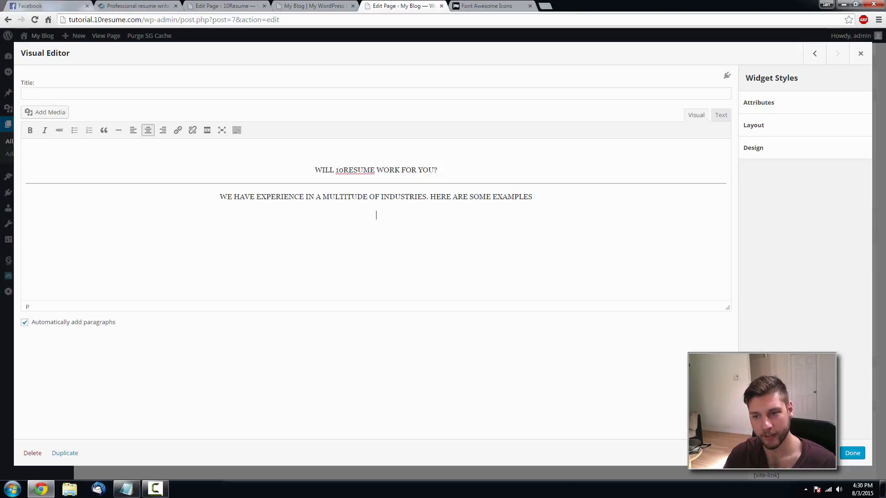
pyautogui.click(855, 454)
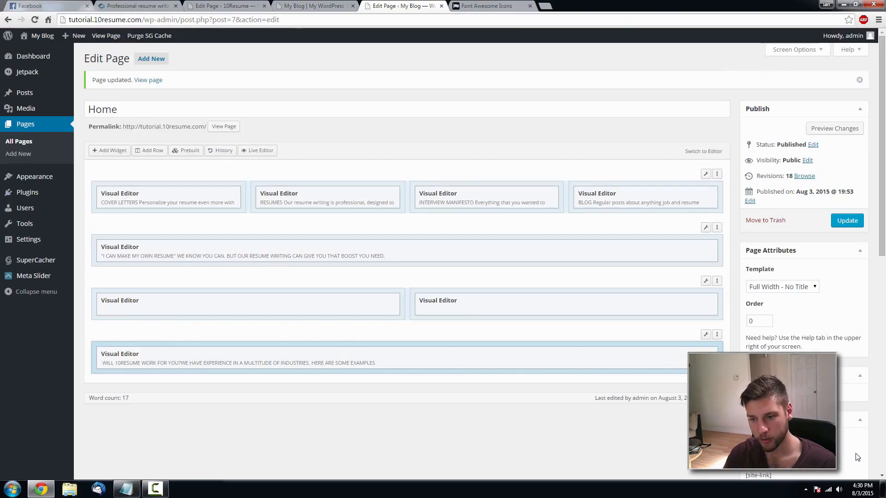
# - Update the Home page with the new heading section
pyautogui.click(850, 221)
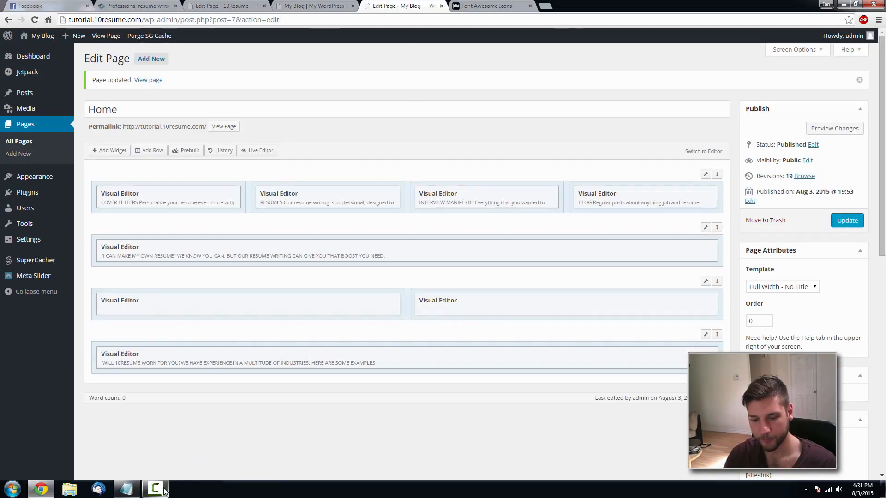
pyautogui.click(165, 491)
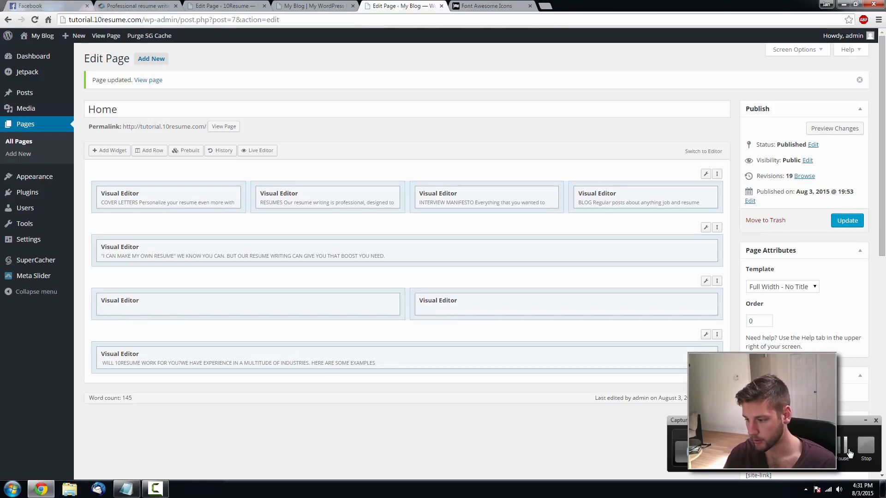
pyautogui.click(865, 421)
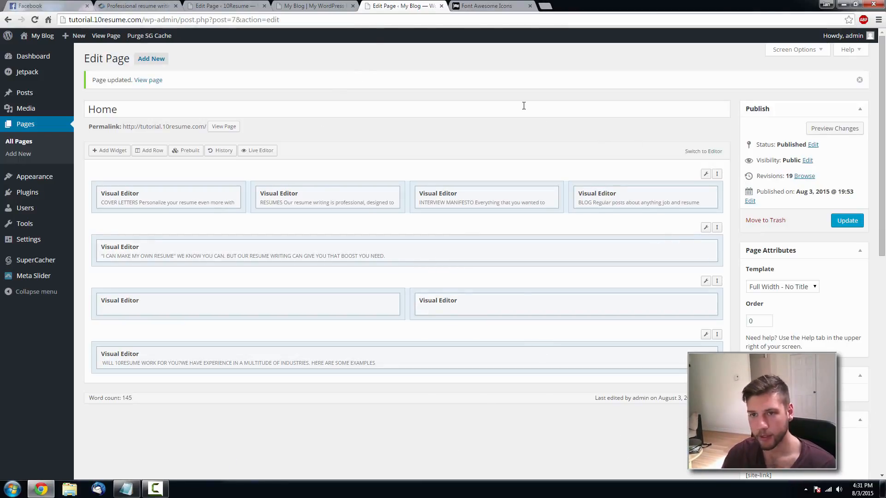
# - Reload the live site to check the heading, then start adding a new row in the editor
pyautogui.click(326, 6)
pyautogui.press('F5')
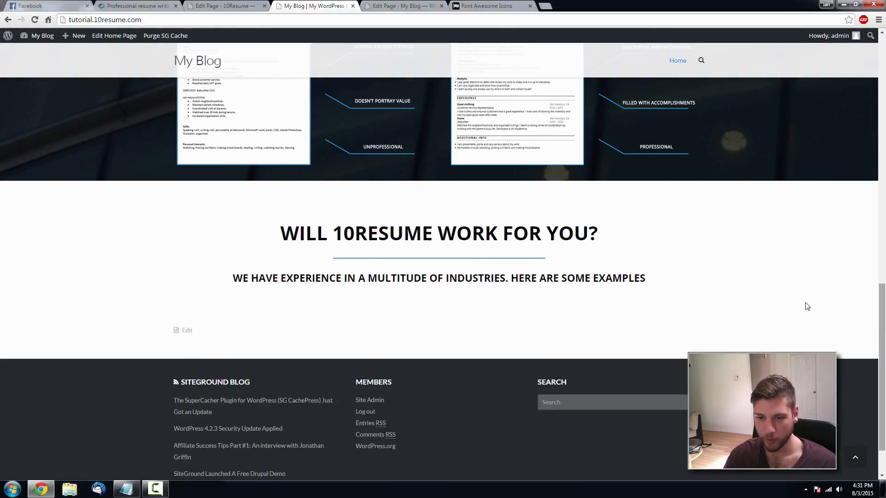
pyautogui.scroll(9, 699, 259)
pyautogui.scroll(-8, 702, 213)
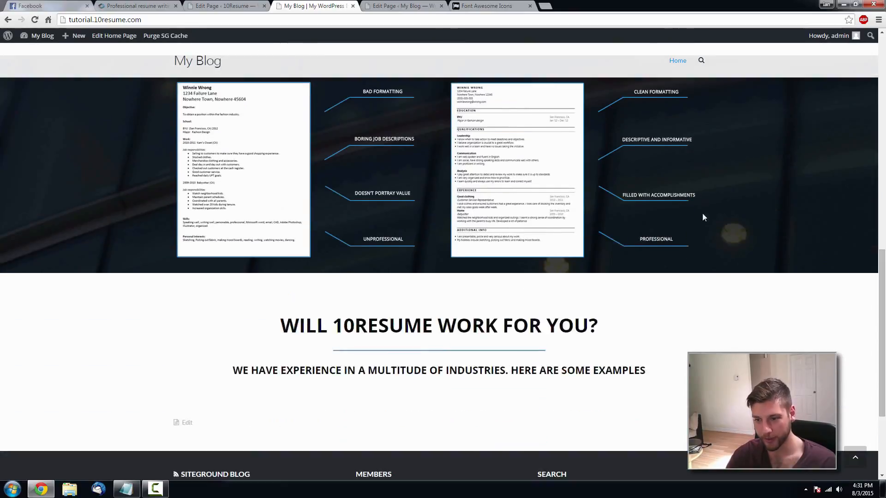
pyautogui.scroll(8, 702, 213)
pyautogui.scroll(-1, 536, 138)
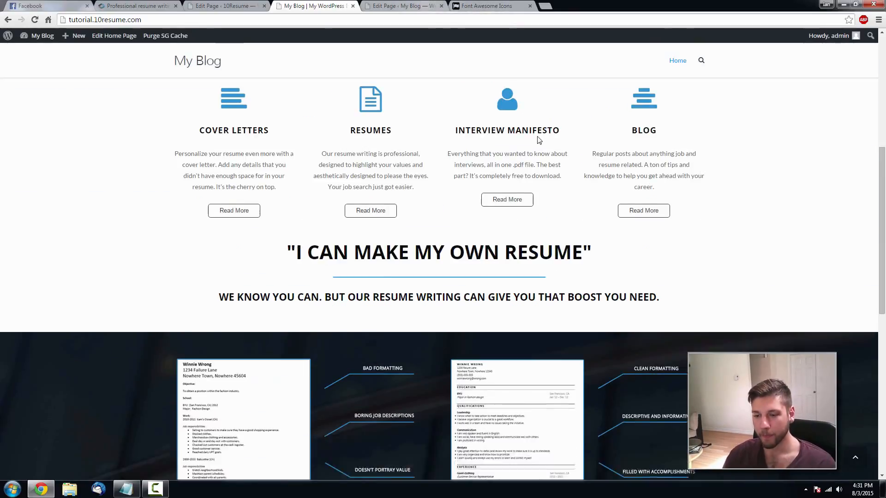
pyautogui.click(401, 5)
pyautogui.click(159, 151)
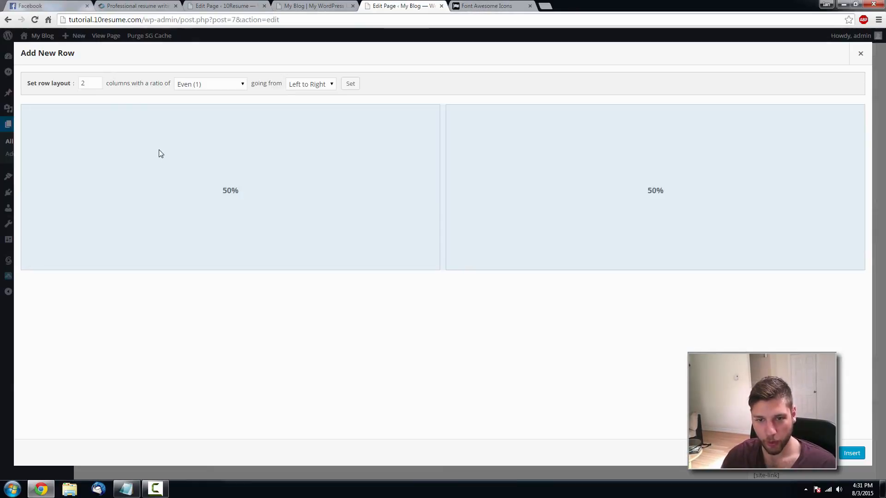
# - Insert a three-column row and move it to the bottom of the Home page
pyautogui.click(96, 82)
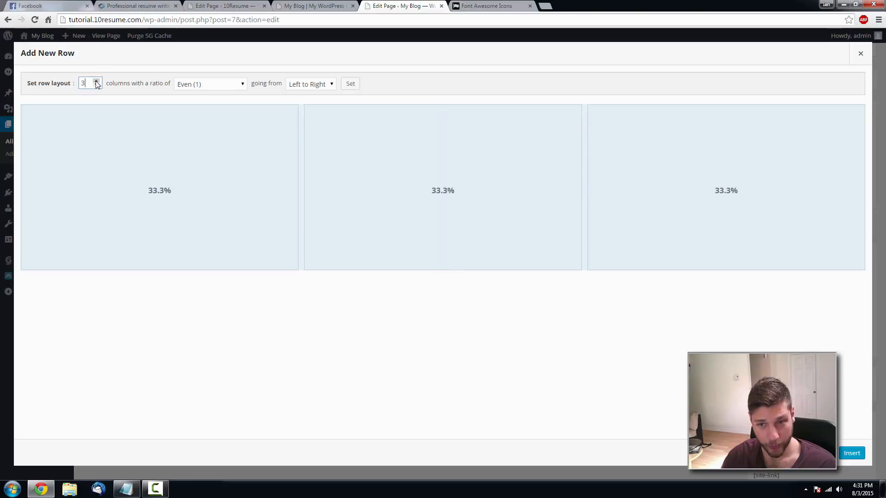
pyautogui.click(852, 453)
pyautogui.moveTo(716, 235); pyautogui.dragTo(439, 403)
# - Add a Visual Editor widget to its first column and open it in Text mode
pyautogui.click(150, 415)
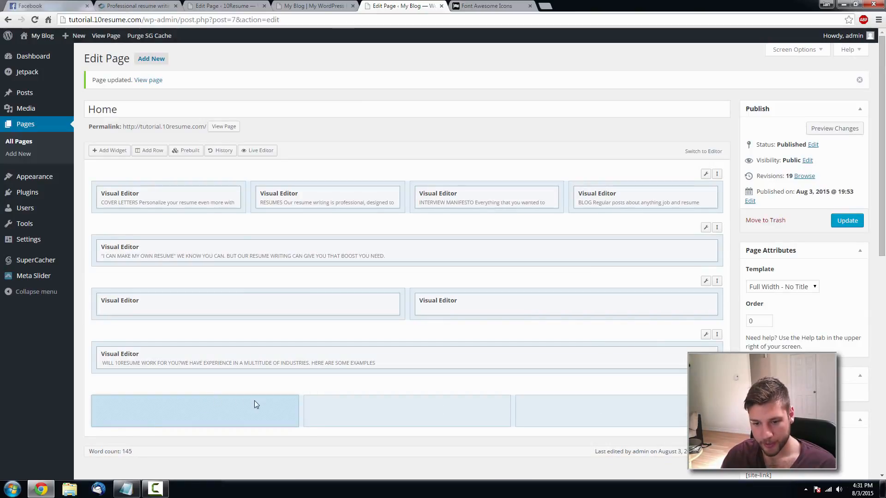
pyautogui.click(110, 150)
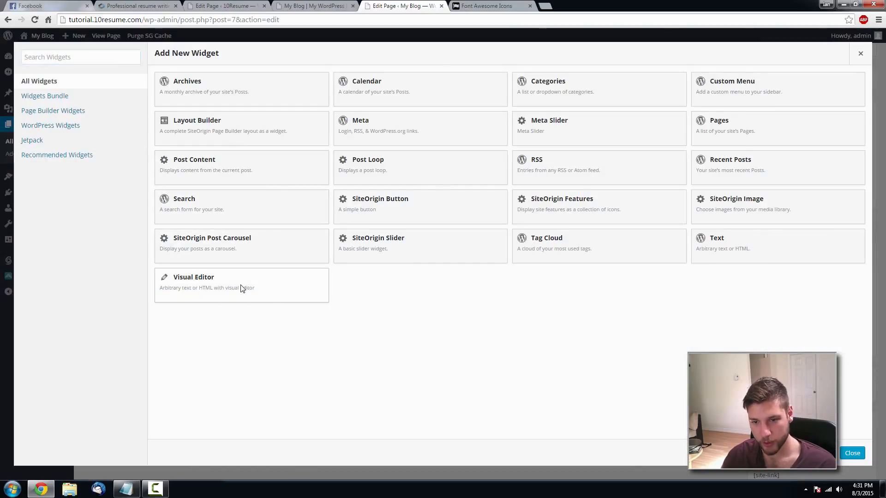
pyautogui.click(242, 288)
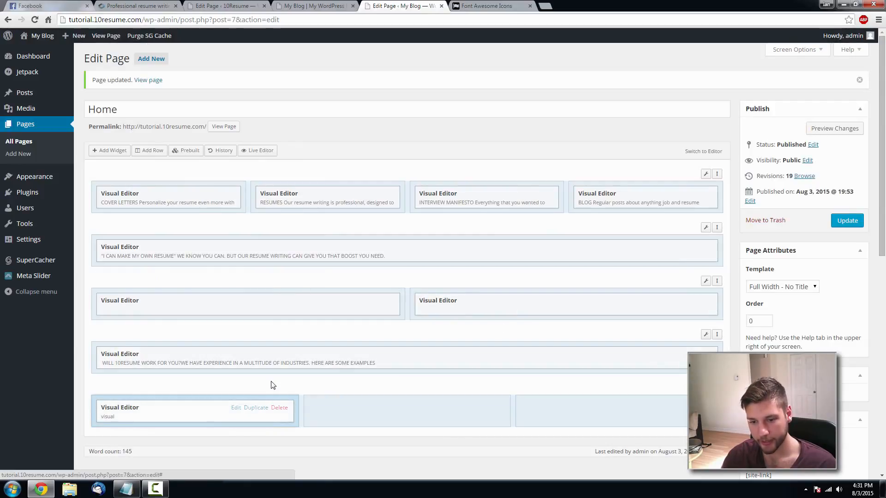
pyautogui.click(234, 408)
pyautogui.click(720, 118)
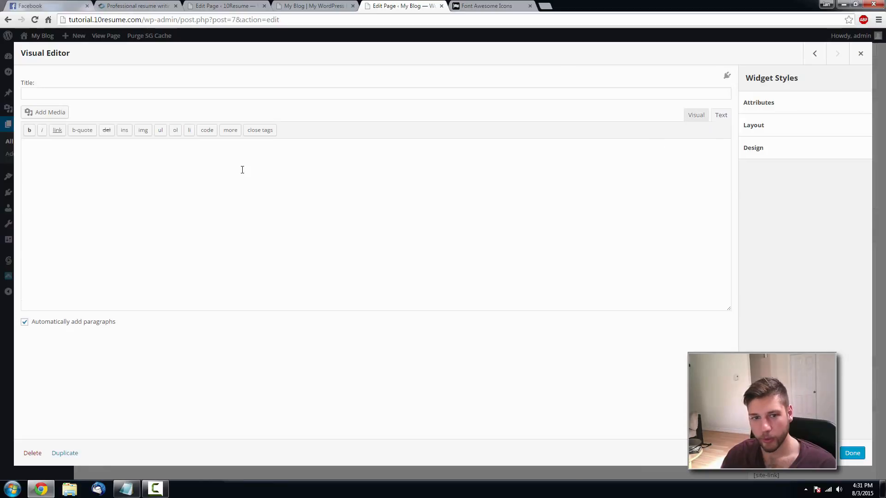
pyautogui.click(162, 7)
pyautogui.scroll(-2, 185, 169)
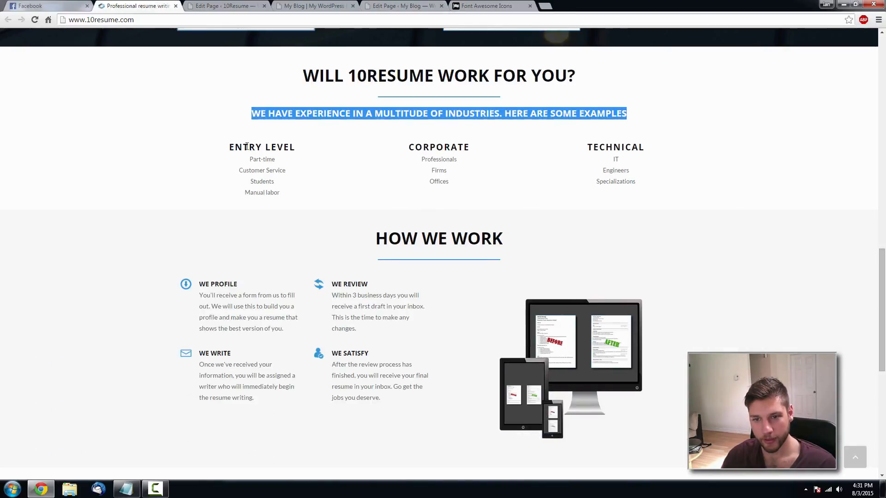
# - Copy the product-title span code from the existing COVER LETTERS widget
pyautogui.click(402, 6)
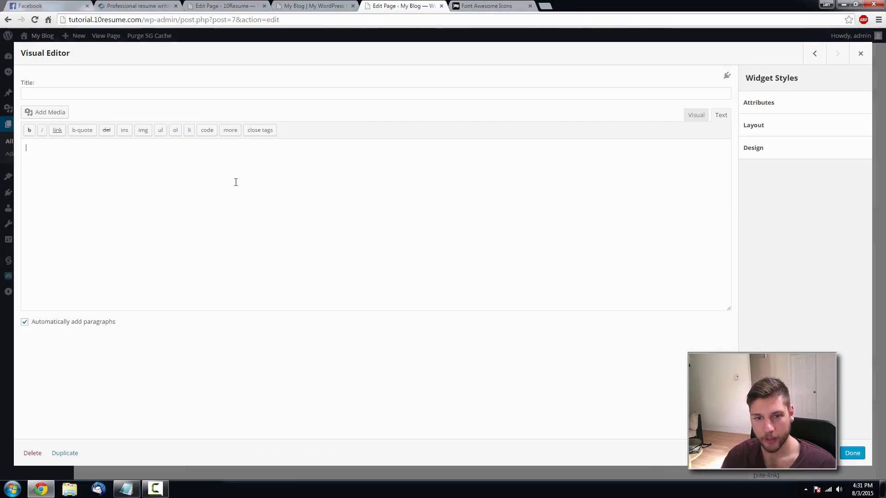
pyautogui.click(198, 181)
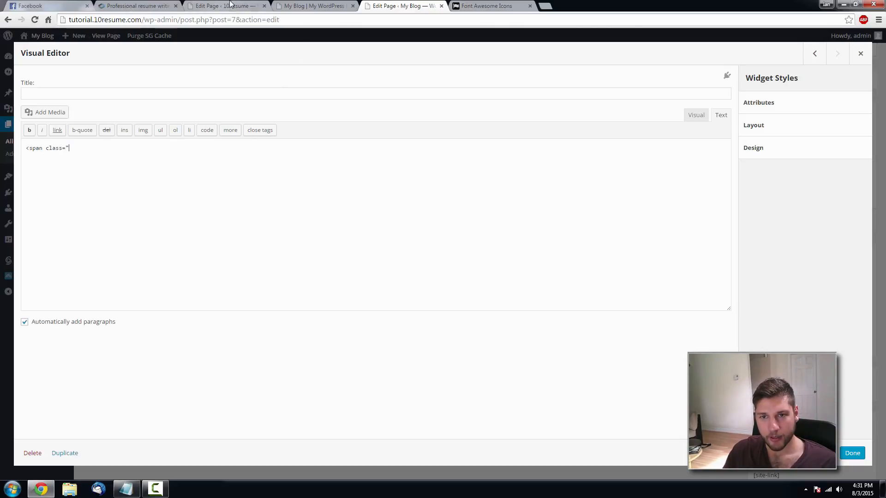
pyautogui.click(309, 6)
pyautogui.scroll(3, 302, 217)
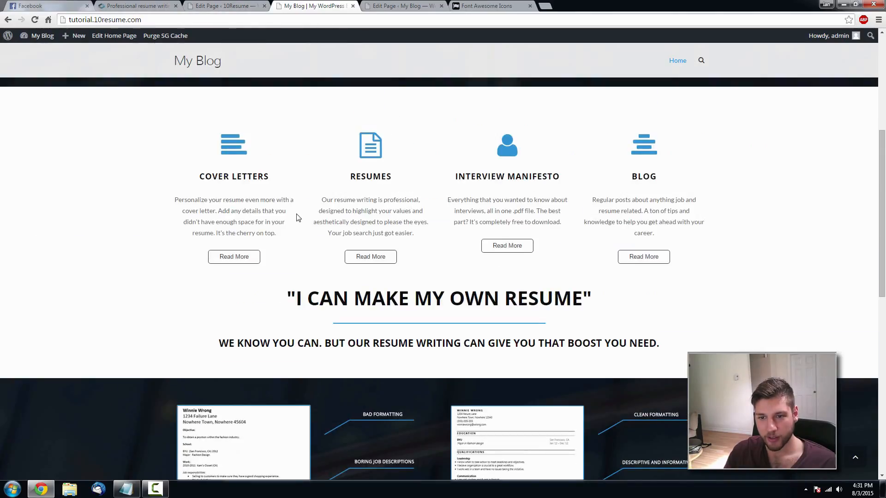
pyautogui.moveTo(215, 174); pyautogui.dragTo(271, 175)
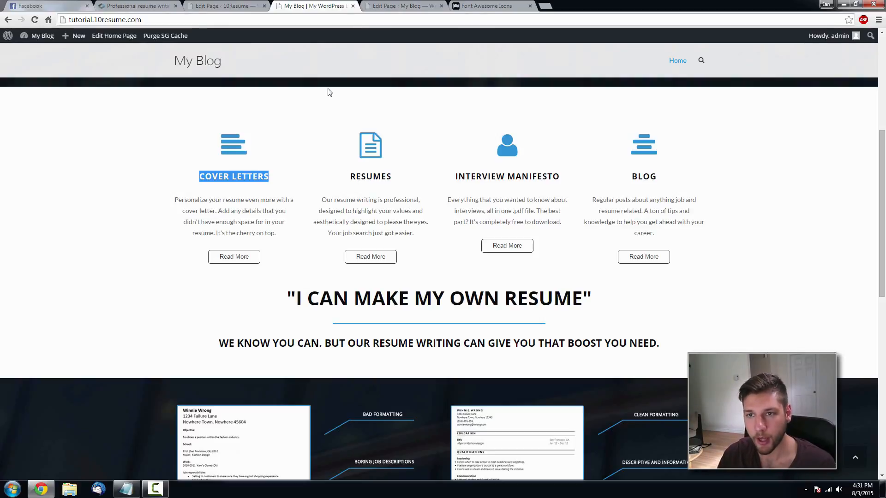
pyautogui.click(399, 9)
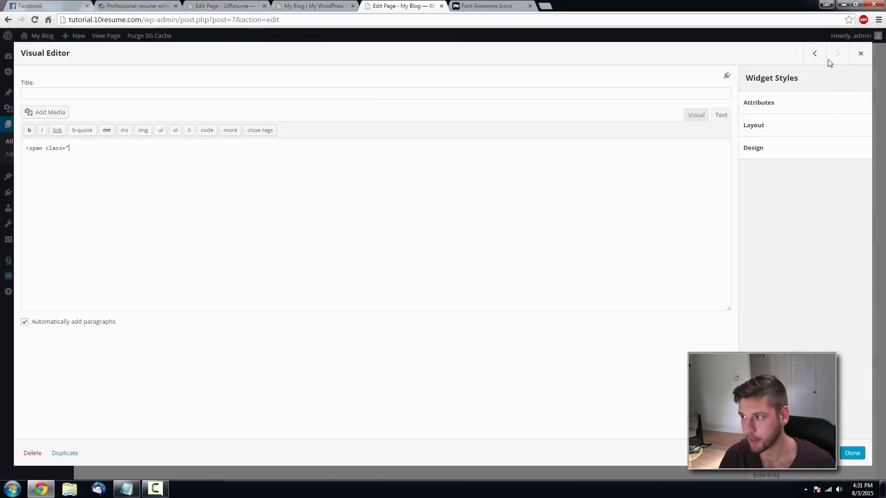
pyautogui.click(859, 57)
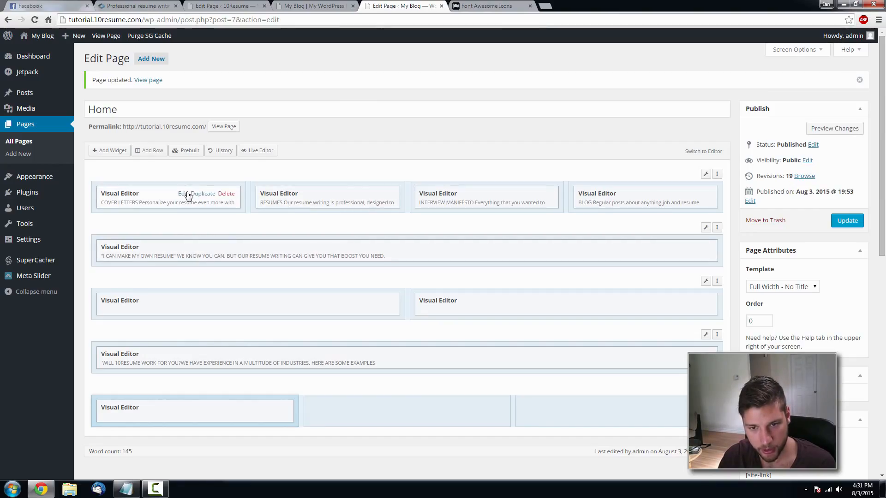
pyautogui.click(221, 191)
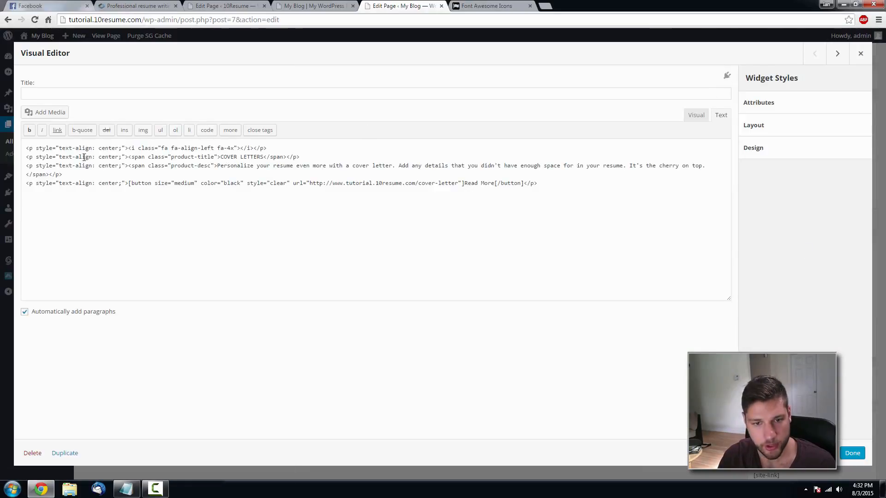
pyautogui.moveTo(286, 156); pyautogui.dragTo(135, 156)
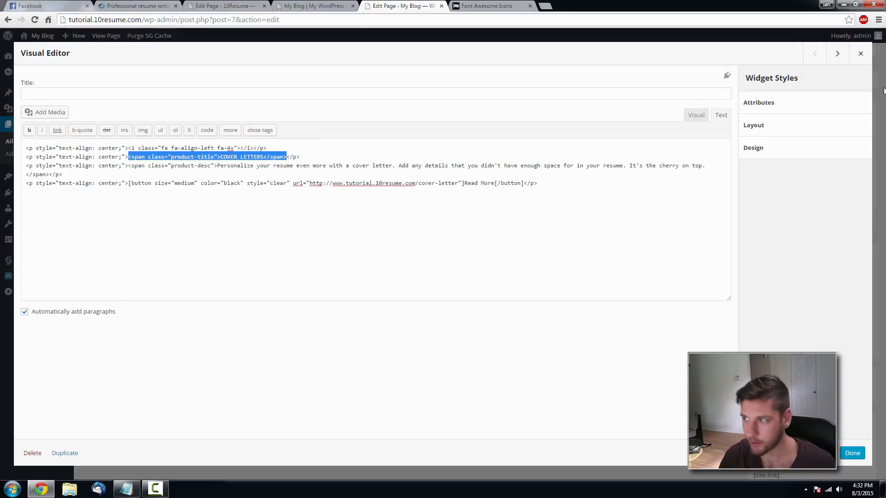
pyautogui.click(860, 53)
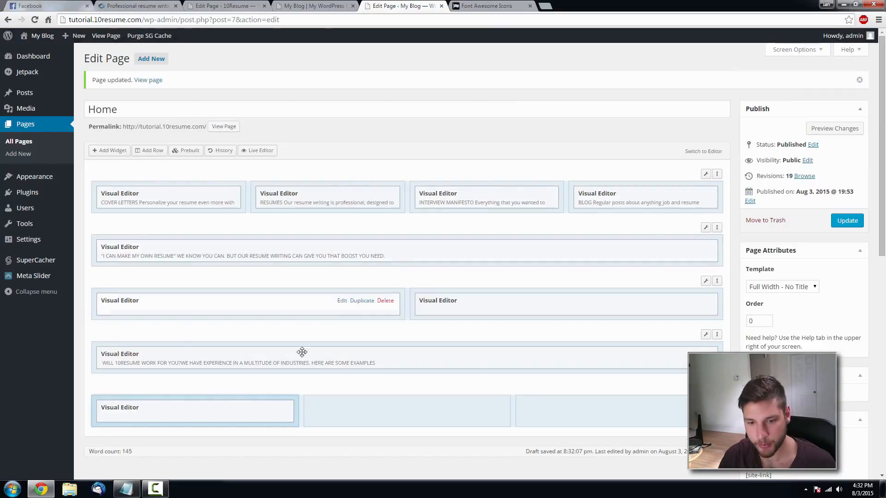
# - Paste the title span into the new first-column widget and retitle it ENTRY LEVEL
pyautogui.click(234, 414)
pyautogui.moveTo(91, 147); pyautogui.dragTo(16, 157)
pyautogui.write('<span class="product-title">COVER LETTERS</span>')
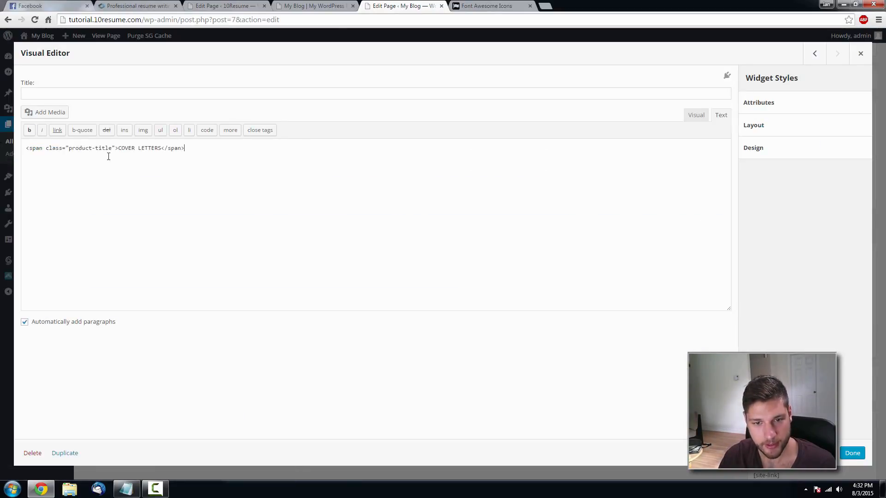
pyautogui.moveTo(160, 148); pyautogui.dragTo(120, 152)
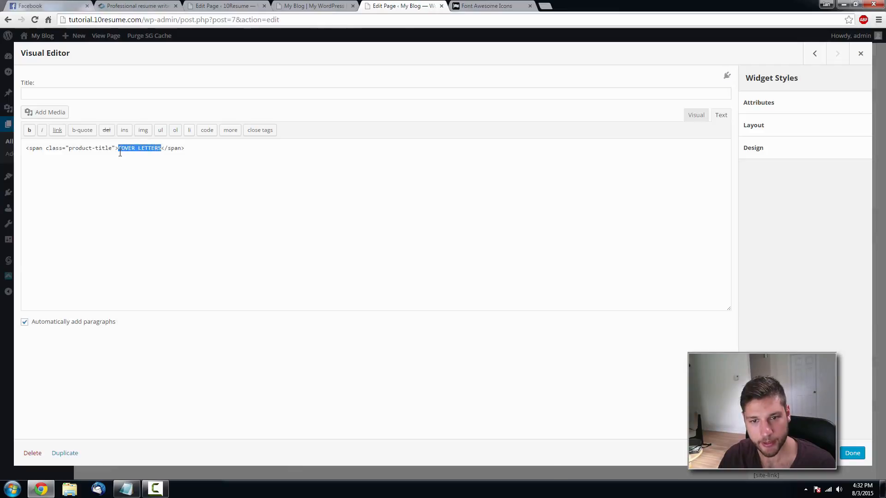
pyautogui.click(124, 5)
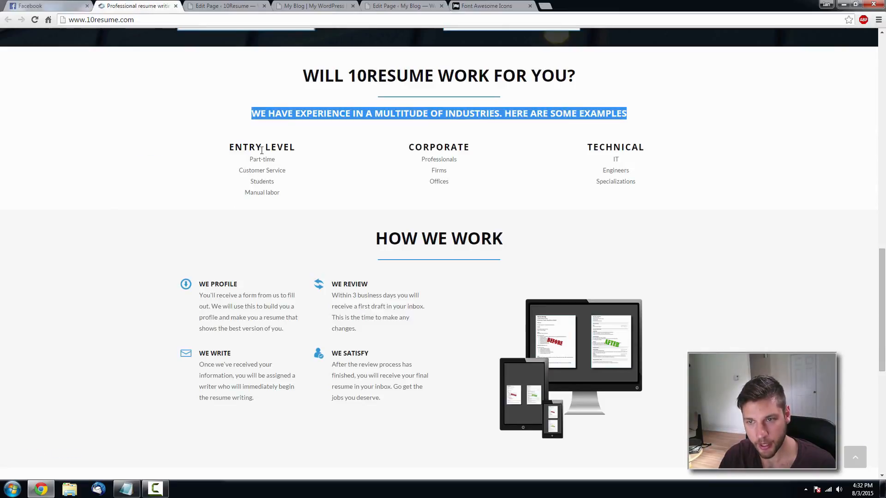
pyautogui.click(417, 8)
pyautogui.write('ENTRY LEV')
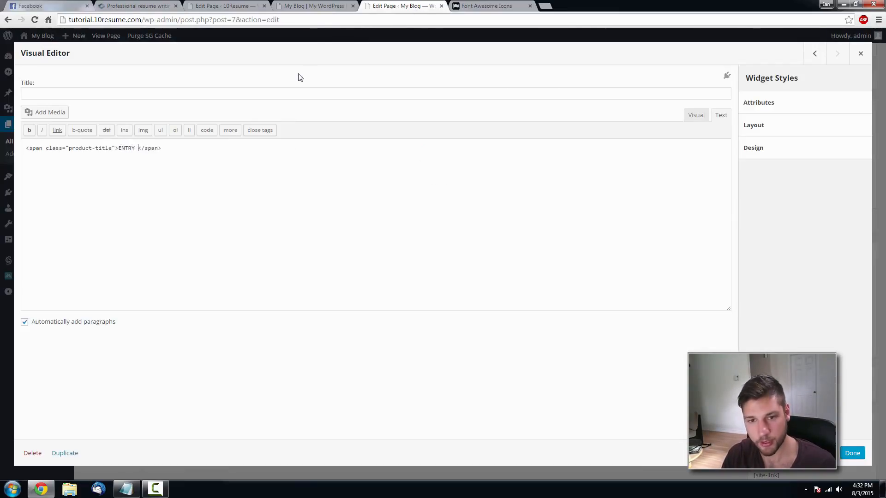
pyautogui.write('EL')
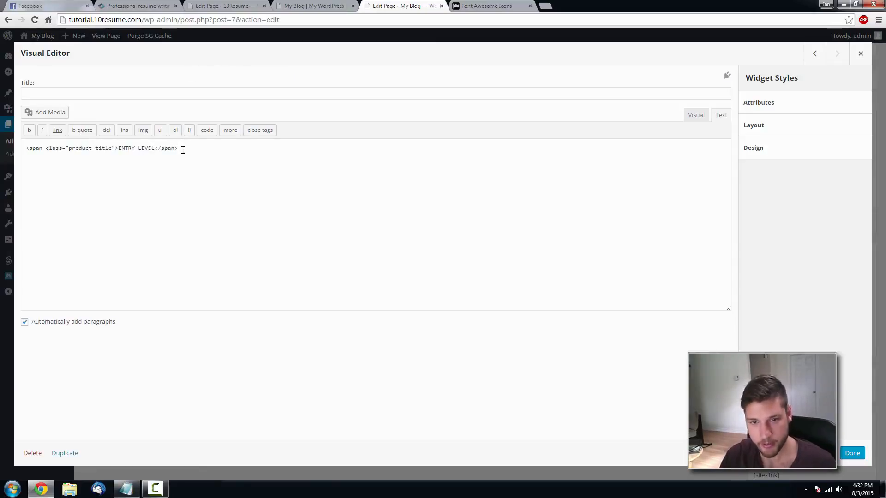
# - Paste the Part-time, Customer Service, Students, Manual labor list and centre-align everything
pyautogui.click(163, 8)
pyautogui.moveTo(282, 194); pyautogui.dragTo(247, 158)
pyautogui.hotkey('ctrl', 'c')
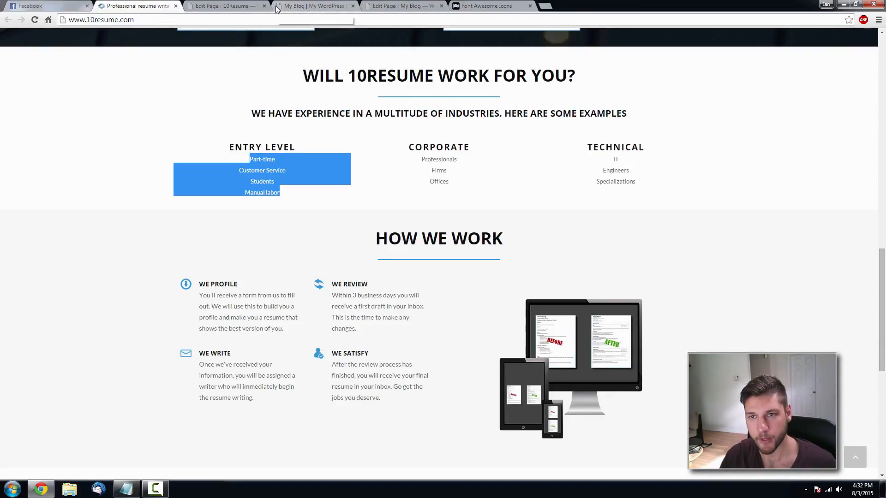
pyautogui.click(383, 6)
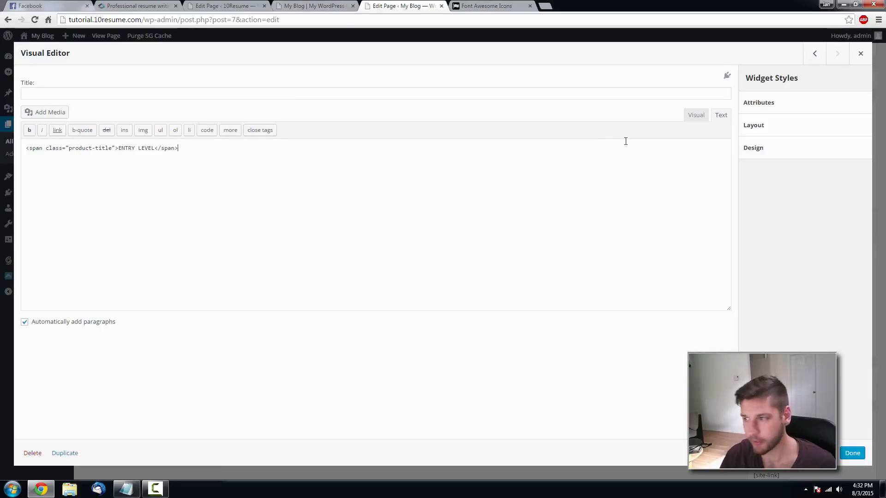
pyautogui.click(696, 115)
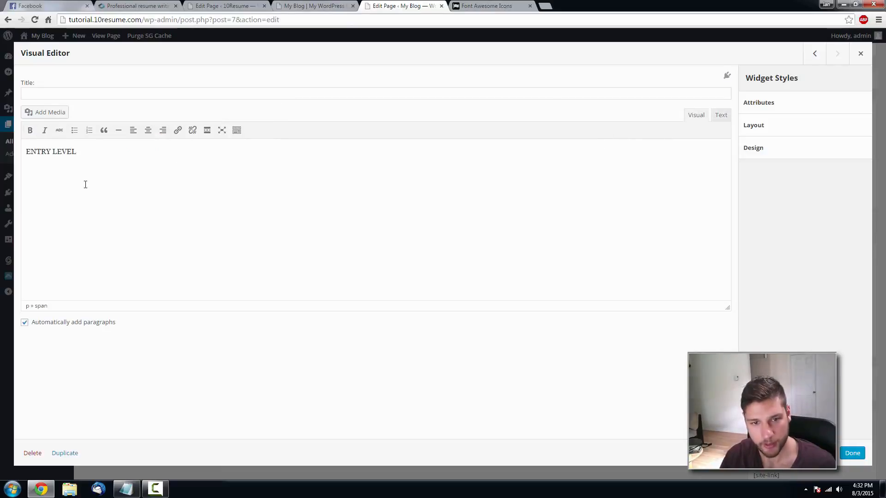
pyautogui.hotkey('ctrl', 'v')
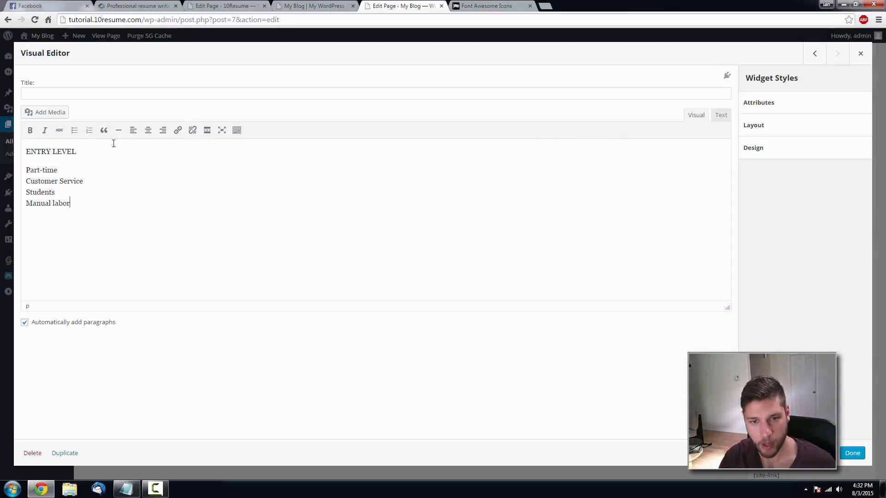
pyautogui.moveTo(85, 204); pyautogui.dragTo(189, 145)
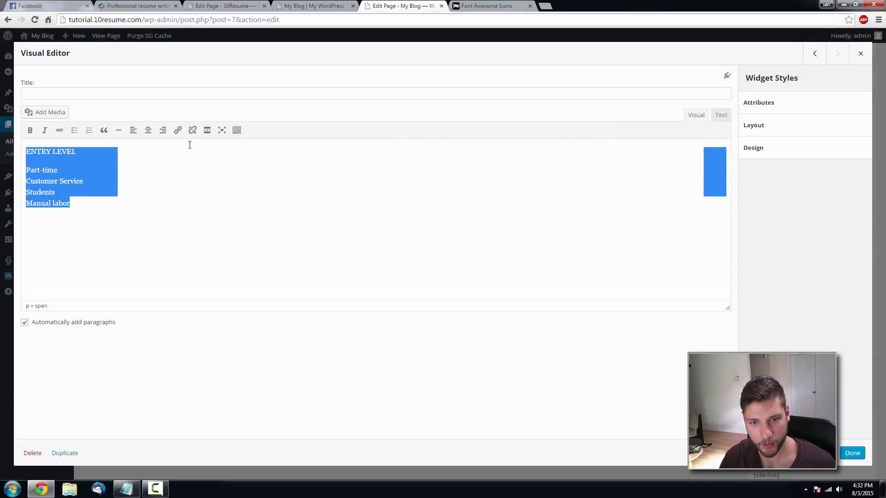
pyautogui.click(148, 130)
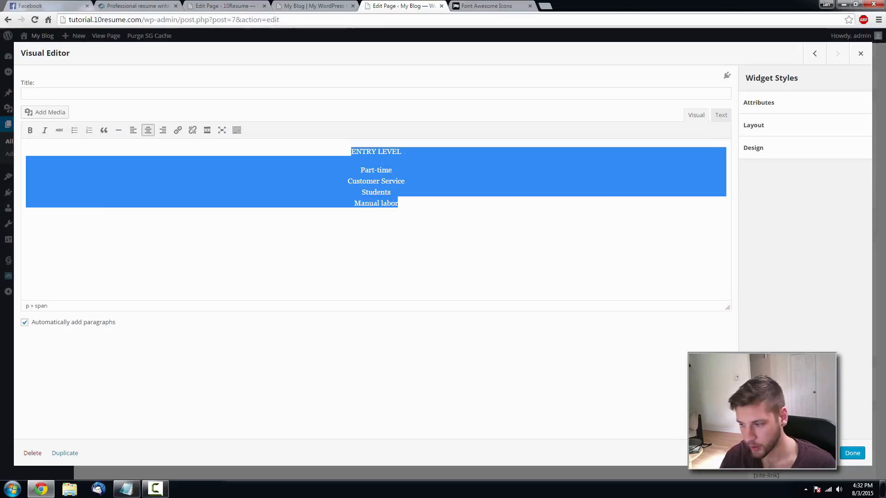
# - Update the page, check it live, and duplicate the ENTRY LEVEL widget
pyautogui.click(852, 453)
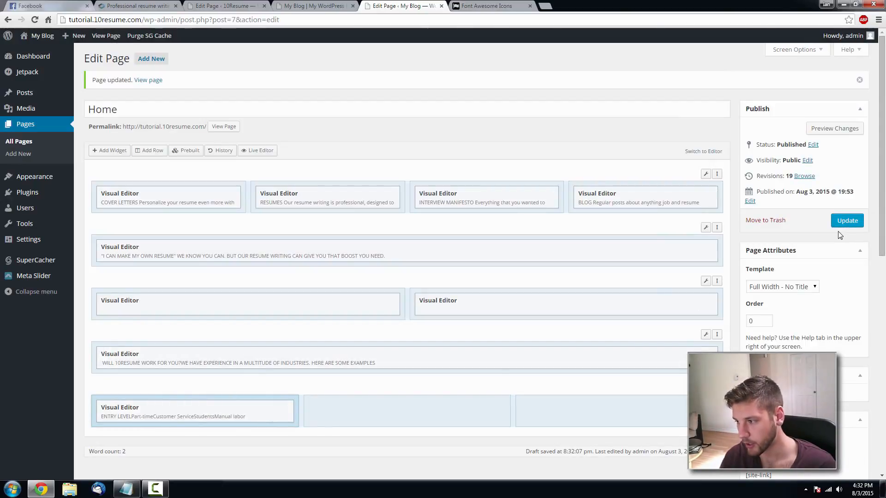
pyautogui.click(845, 222)
pyautogui.click(307, 6)
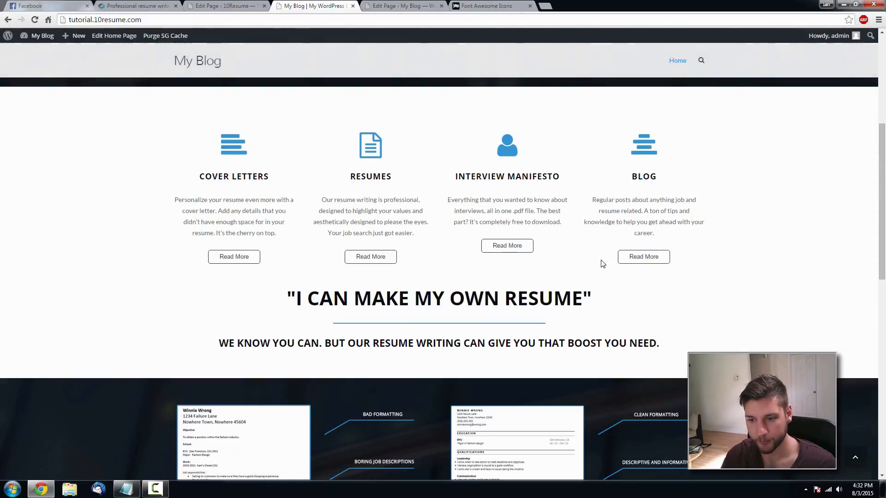
pyautogui.scroll(-10, 602, 261)
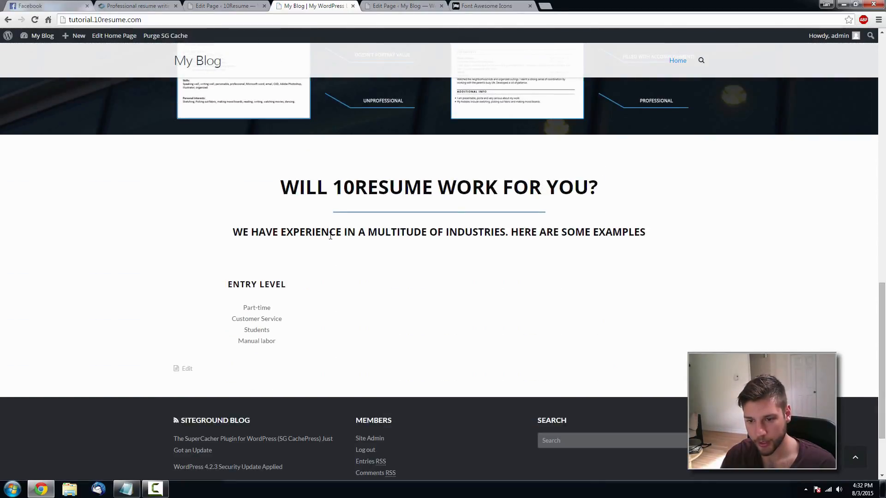
pyautogui.click(427, 5)
pyautogui.click(256, 408)
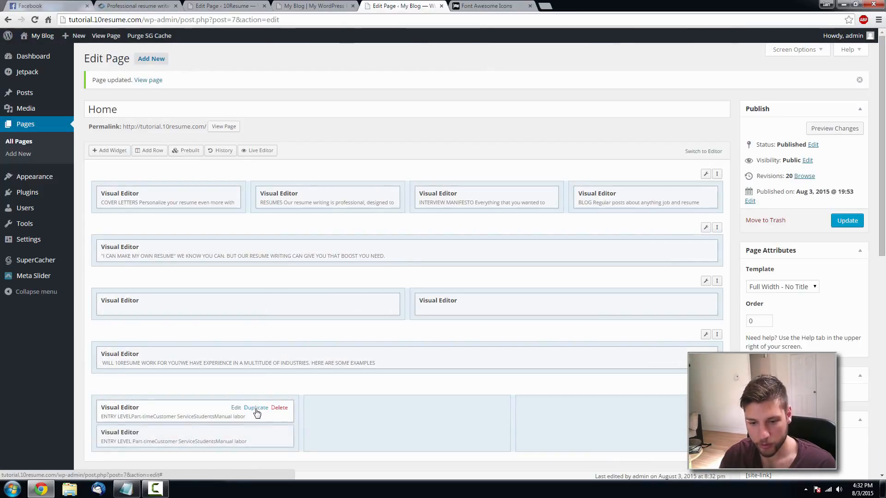
# - Make another ENTRY LEVEL copy and move it into the third column
pyautogui.click(257, 408)
pyautogui.scroll(-1, 257, 415)
pyautogui.moveTo(257, 400); pyautogui.dragTo(344, 402)
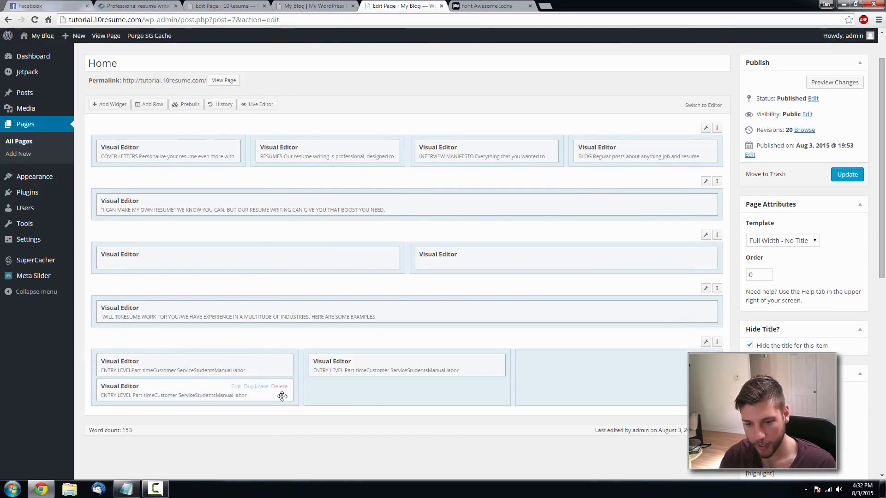
pyautogui.moveTo(282, 396); pyautogui.dragTo(577, 369)
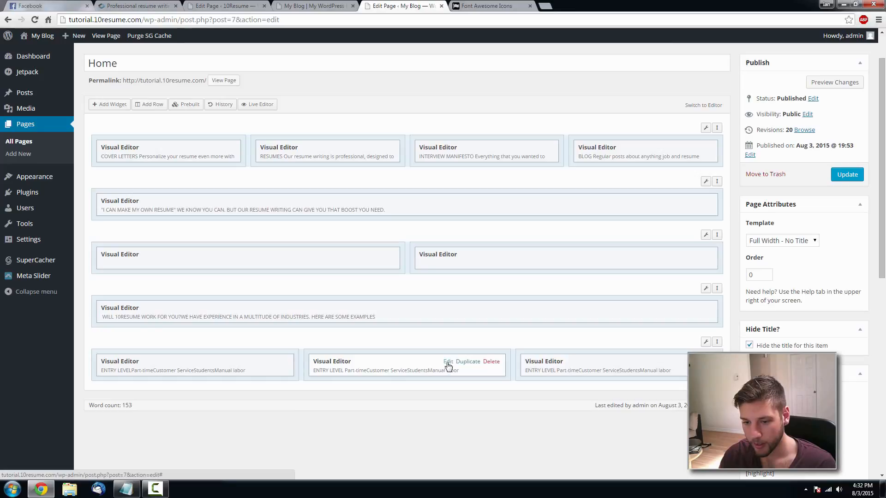
# - Rename the middle column's heading from ENTRY LEVEL to CORPORATE
pyautogui.click(448, 363)
pyautogui.click(139, 6)
pyautogui.click(403, 6)
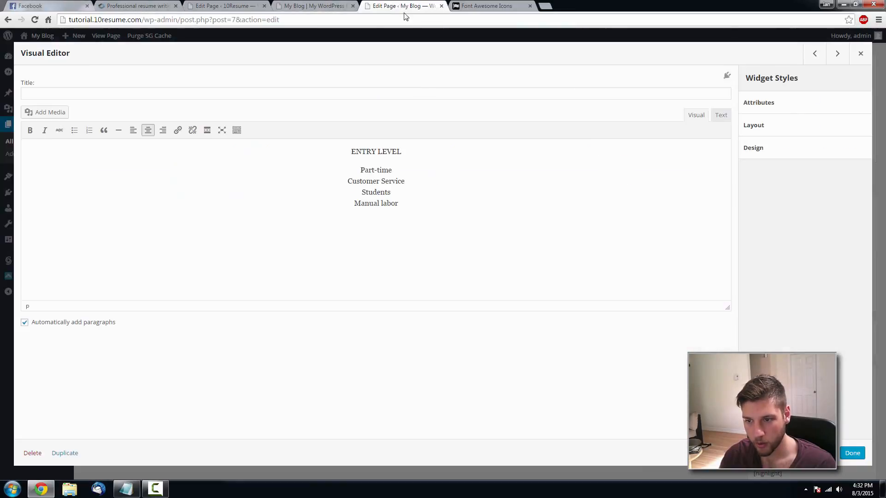
pyautogui.click(721, 116)
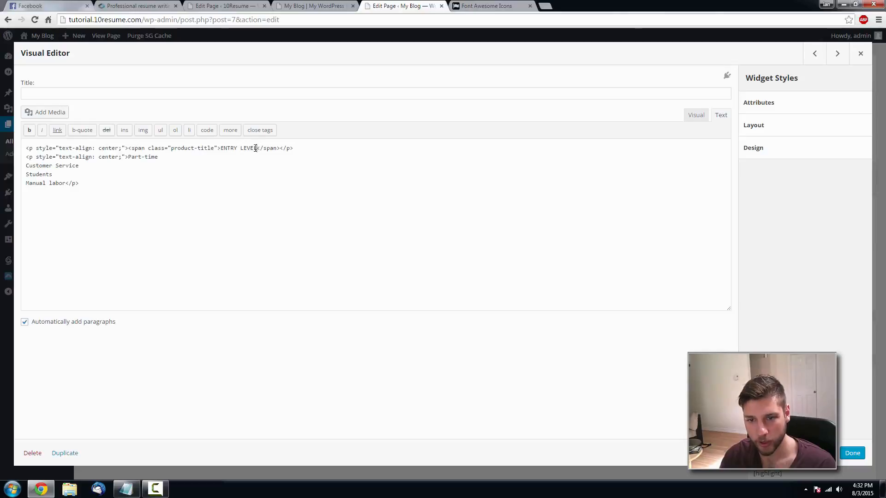
pyautogui.moveTo(255, 148); pyautogui.dragTo(221, 148)
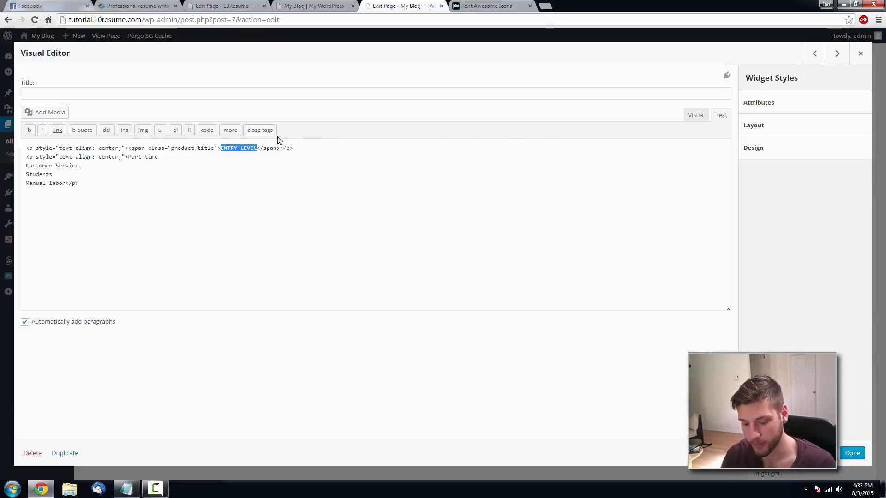
pyautogui.write('CORPORATE')
# - Replace the middle widget's list with Professionals, Firms, Offices from the reference site
pyautogui.click(144, 5)
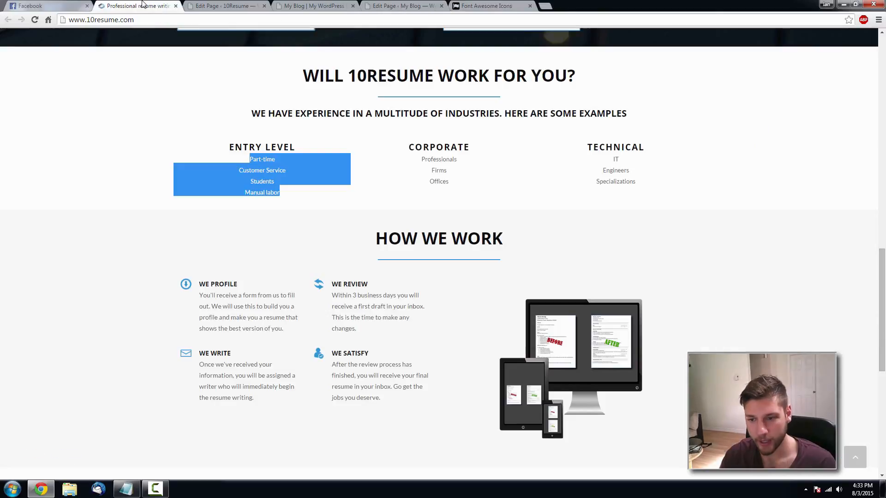
pyautogui.click(405, 6)
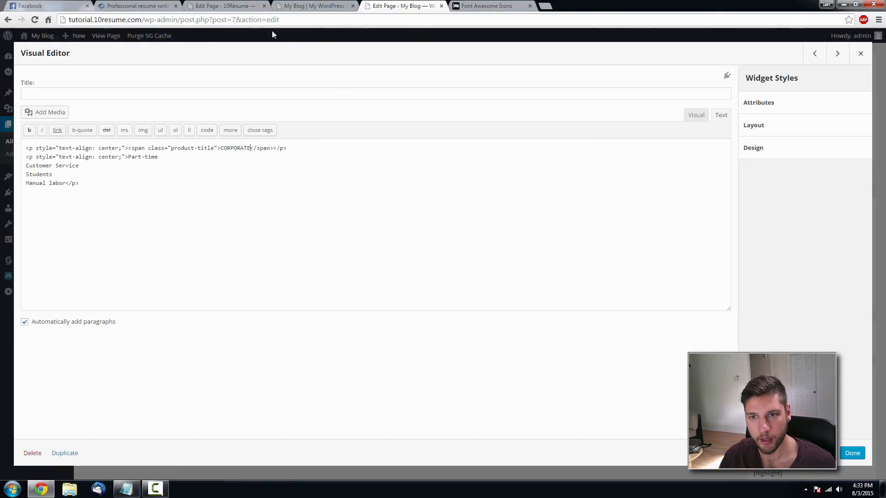
pyautogui.click(136, 4)
pyautogui.moveTo(448, 181); pyautogui.dragTo(421, 158)
pyautogui.hotkey('ctrl', 'c')
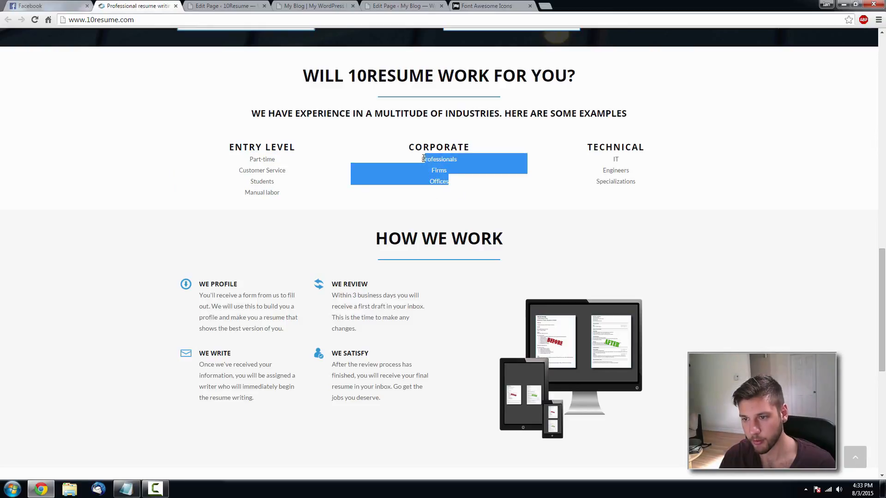
pyautogui.click(387, 6)
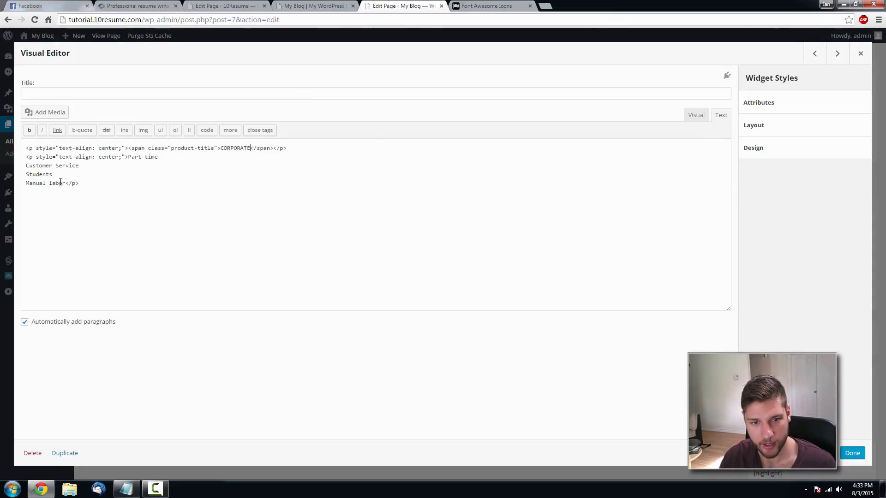
pyautogui.moveTo(66, 183); pyautogui.dragTo(124, 156)
pyautogui.hotkey('ctrl', 'v')
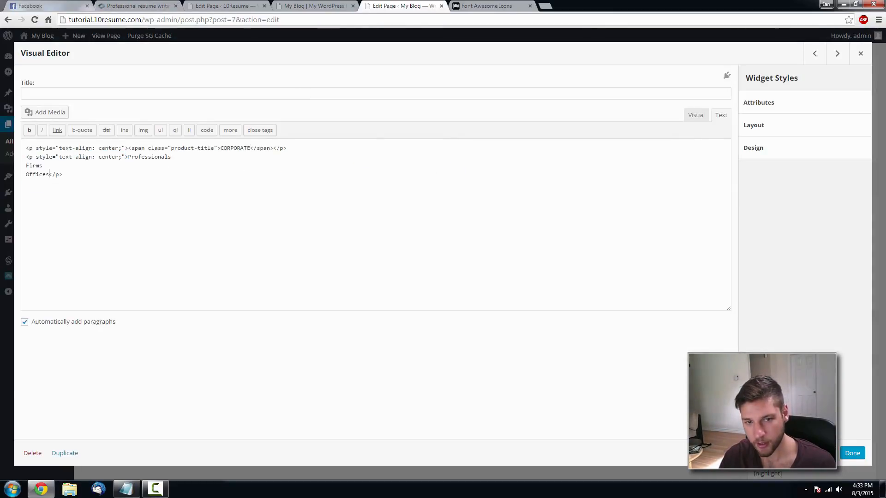
pyautogui.click(852, 453)
# - Open the third column's widget, compare with the reference, then close its editor
pyautogui.click(661, 363)
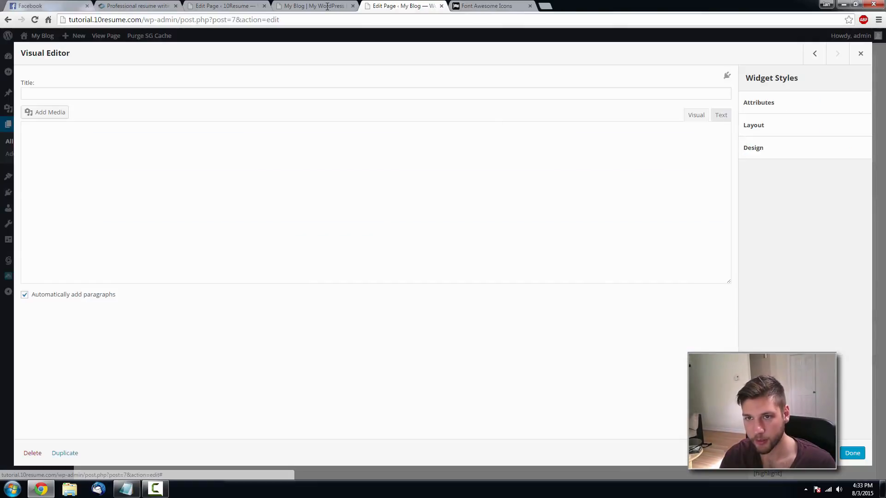
pyautogui.click(313, 5)
pyautogui.click(168, 7)
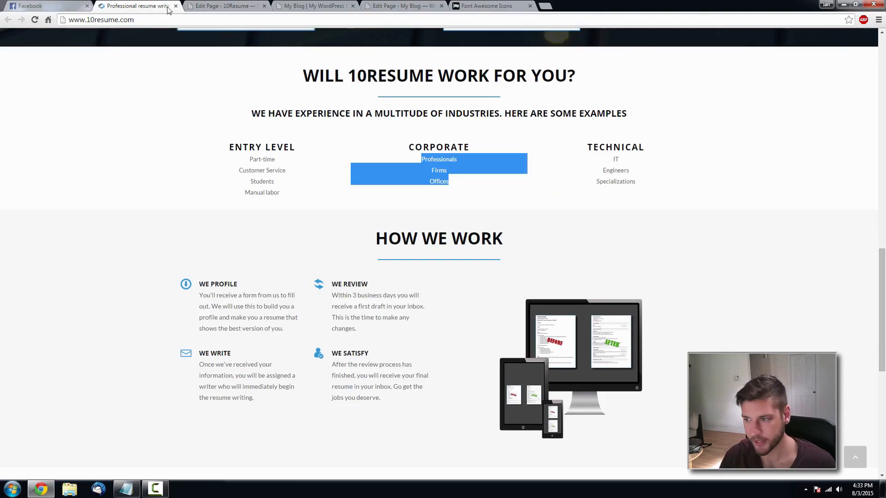
pyautogui.click(420, 6)
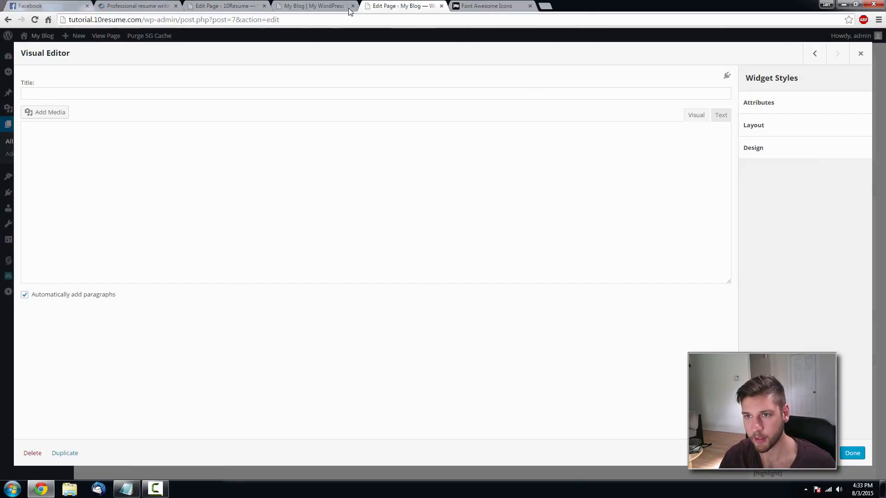
pyautogui.click(860, 54)
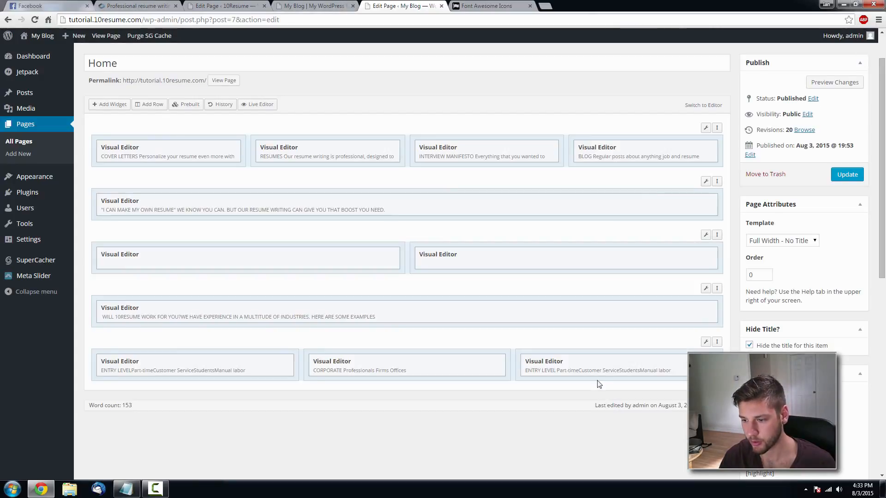
# - Change the third column widget's heading to TECHNICAL
pyautogui.moveTo(625, 367)
pyautogui.click(661, 362)
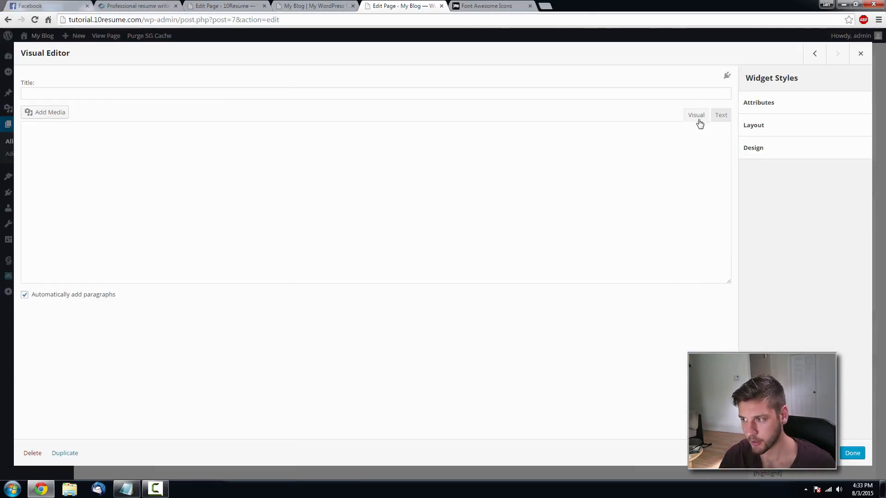
pyautogui.click(716, 116)
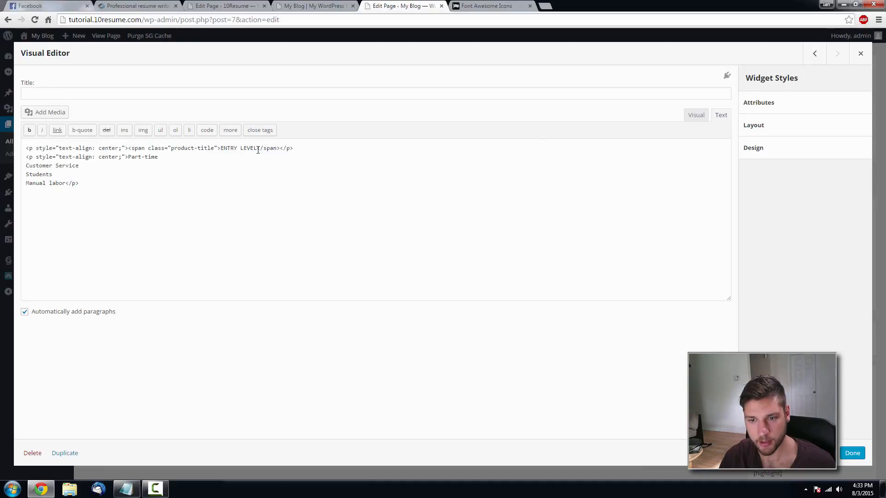
pyautogui.moveTo(258, 150); pyautogui.dragTo(221, 149)
pyautogui.write('TECHN')
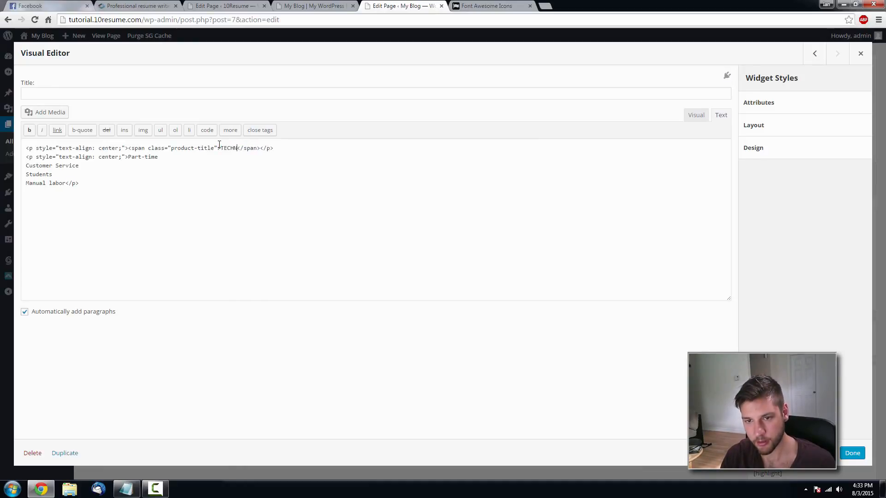
pyautogui.write('ICAL')
# - Replace its list with IT, Engineers and Specializations from the reference site
pyautogui.click(165, 4)
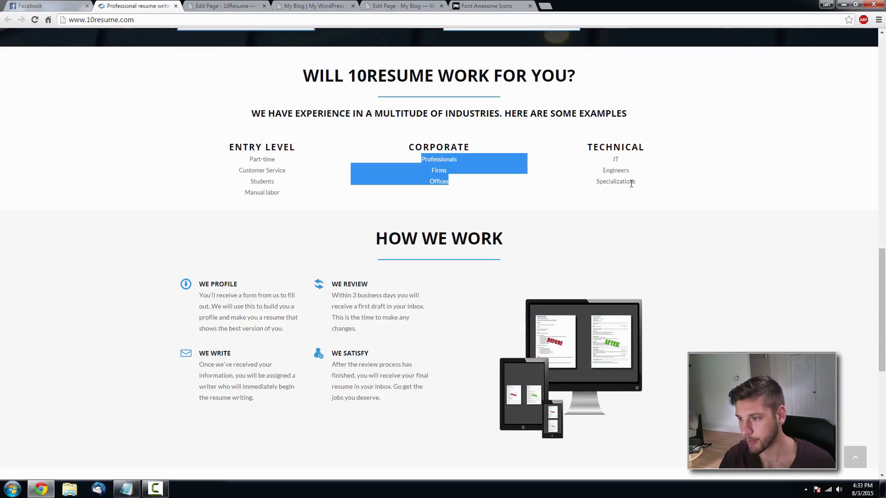
pyautogui.moveTo(636, 182); pyautogui.dragTo(612, 158)
pyautogui.hotkey('ctrl', 'c')
pyautogui.click(414, 6)
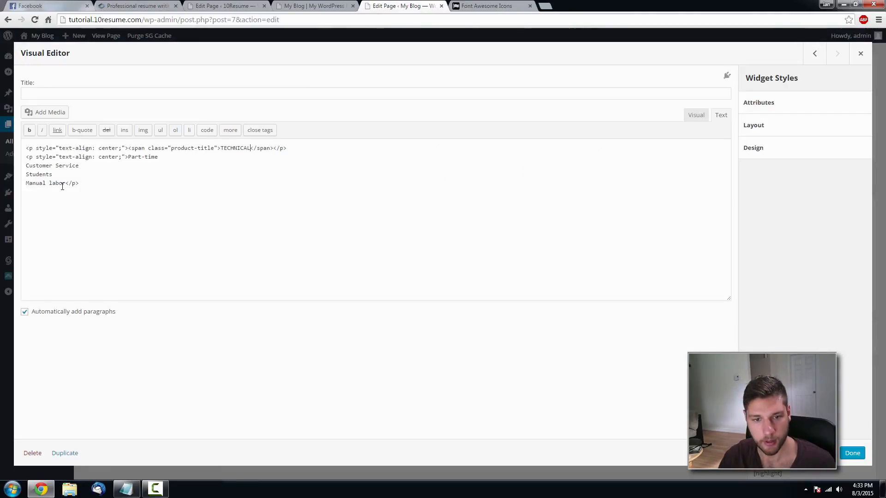
pyautogui.moveTo(65, 184); pyautogui.dragTo(128, 157)
pyautogui.hotkey('ctrl', 'v')
pyautogui.click(852, 453)
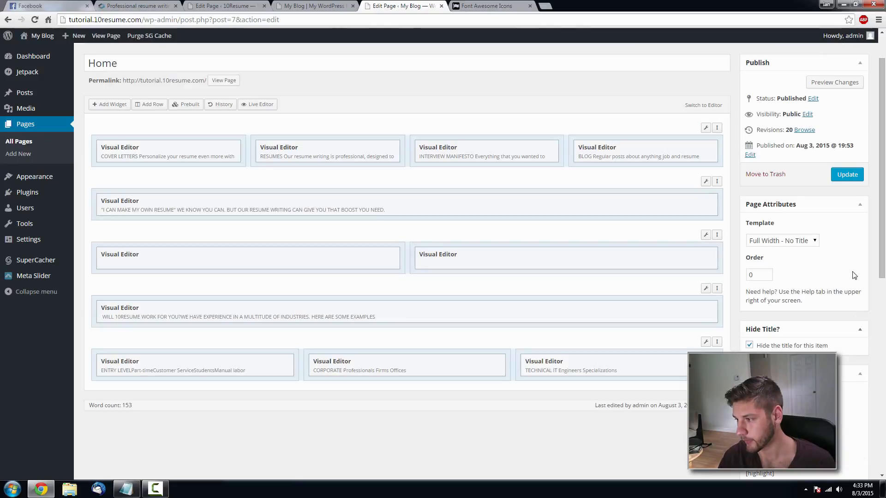
# - Update the Home page and review the result on the live site
pyautogui.click(847, 174)
pyautogui.click(314, 6)
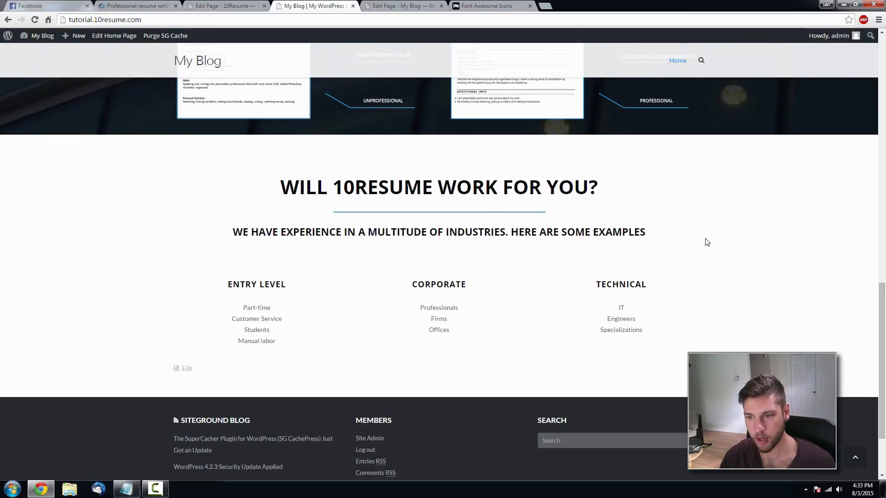
pyautogui.scroll(15, 706, 242)
pyautogui.scroll(-8, 701, 226)
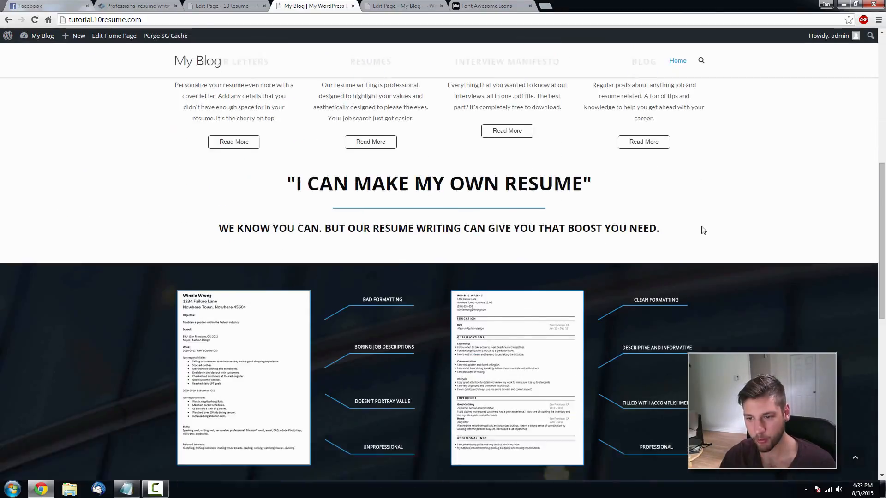
pyautogui.scroll(-6, 701, 230)
pyautogui.scroll(14, 676, 257)
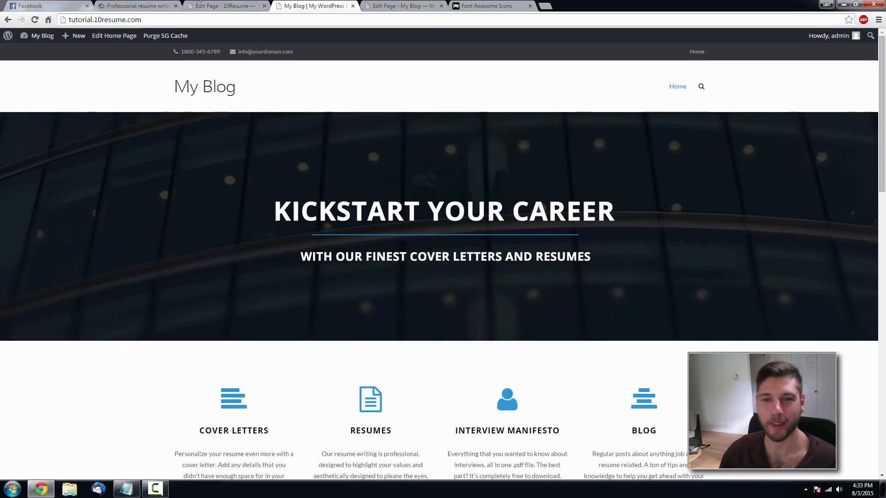
# - Study the reference How We Work section and start adding a new row
pyautogui.click(136, 5)
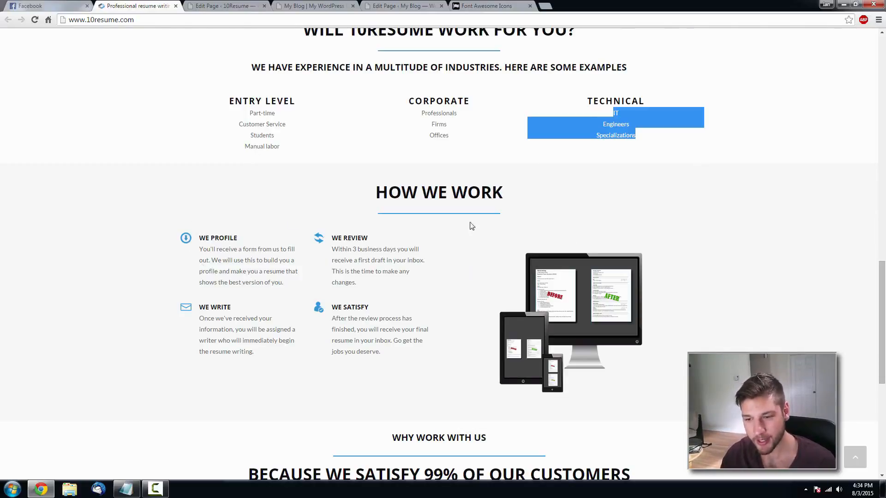
pyautogui.click(406, 6)
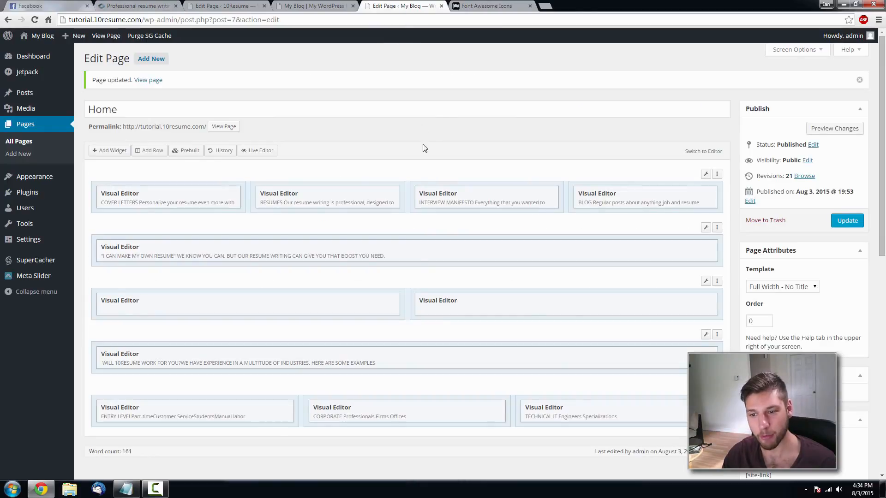
pyautogui.scroll(-2, 442, 163)
pyautogui.scroll(1, 347, 169)
pyautogui.click(151, 106)
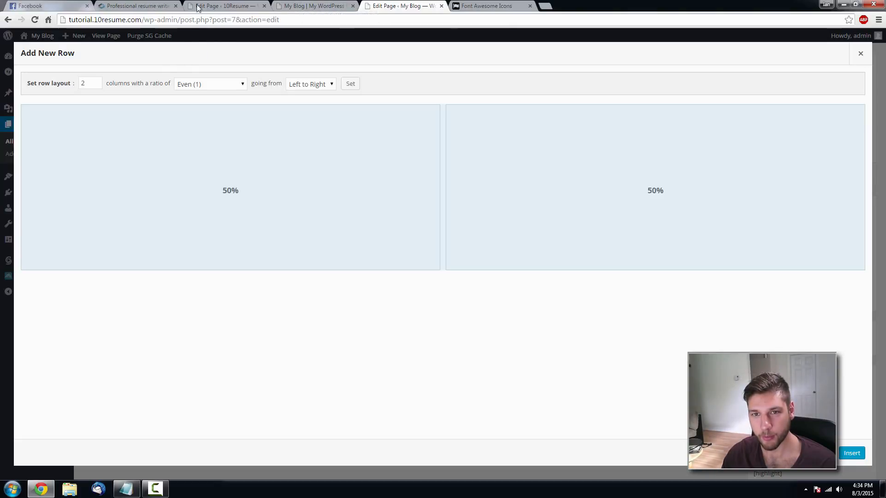
# - Set the new row to three columns sized 25%, 25% and 50%
pyautogui.click(154, 4)
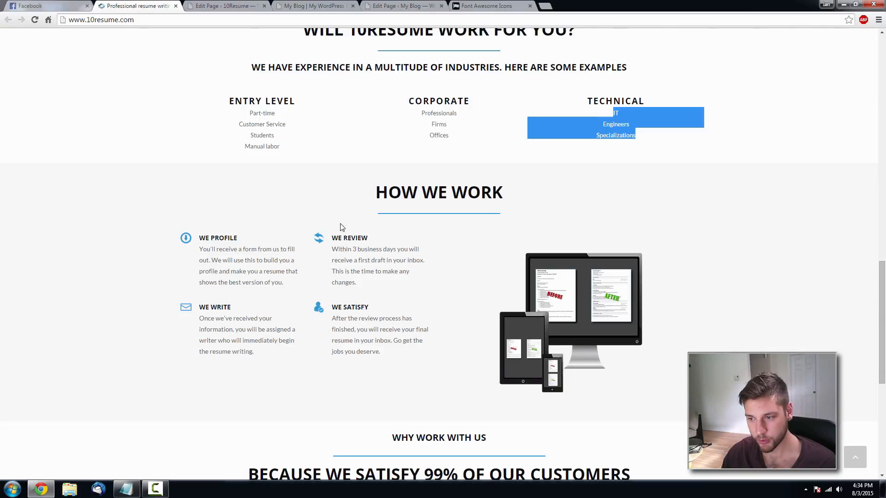
pyautogui.click(388, 5)
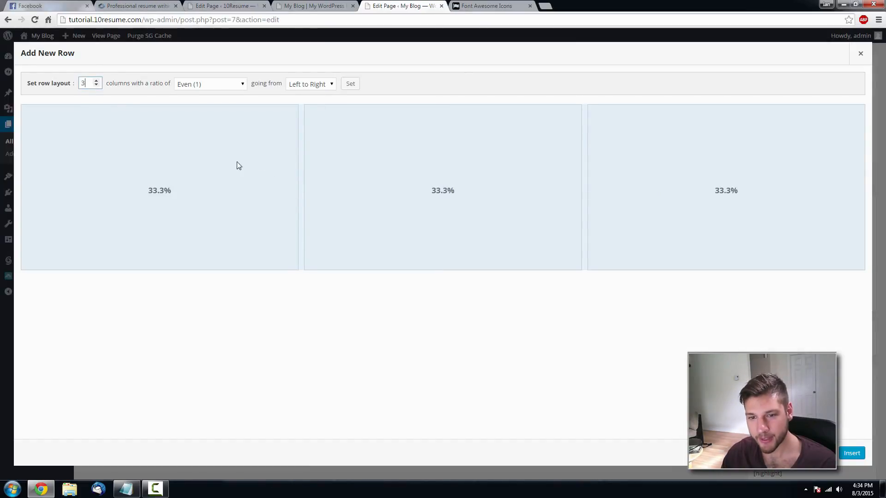
pyautogui.click(192, 158)
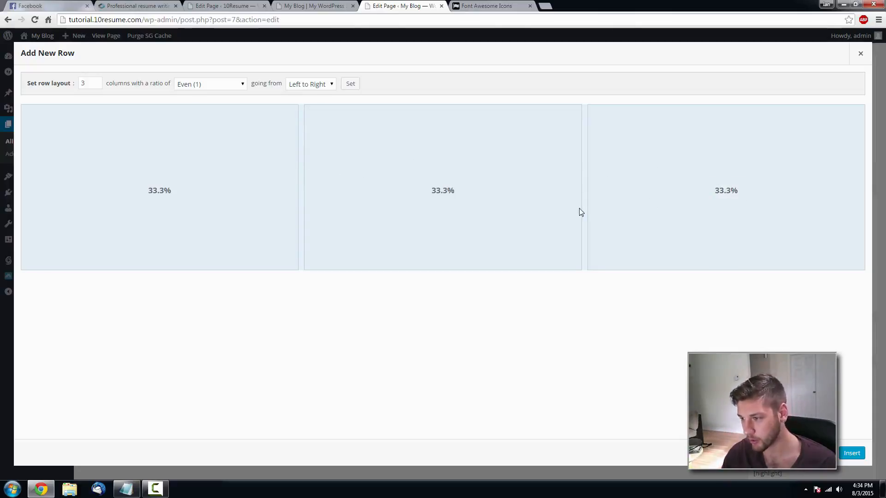
pyautogui.click(161, 194)
pyautogui.write('25')
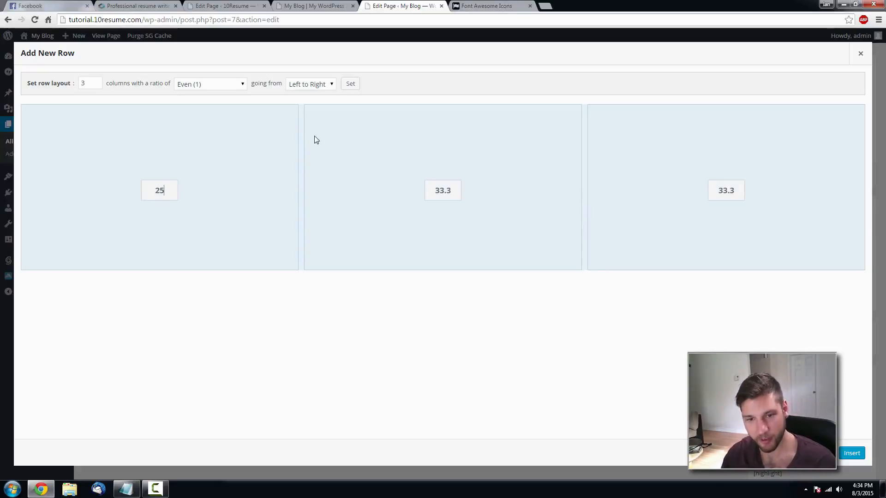
pyautogui.click(319, 137)
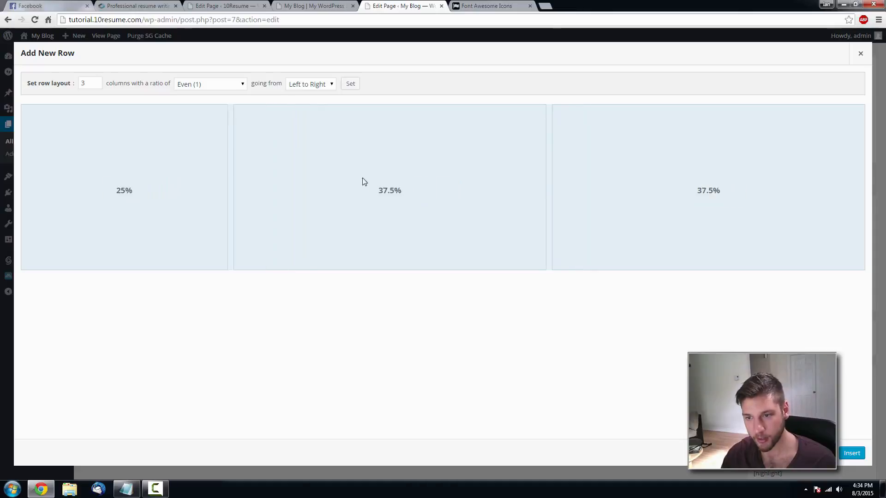
pyautogui.click(388, 190)
pyautogui.write('25')
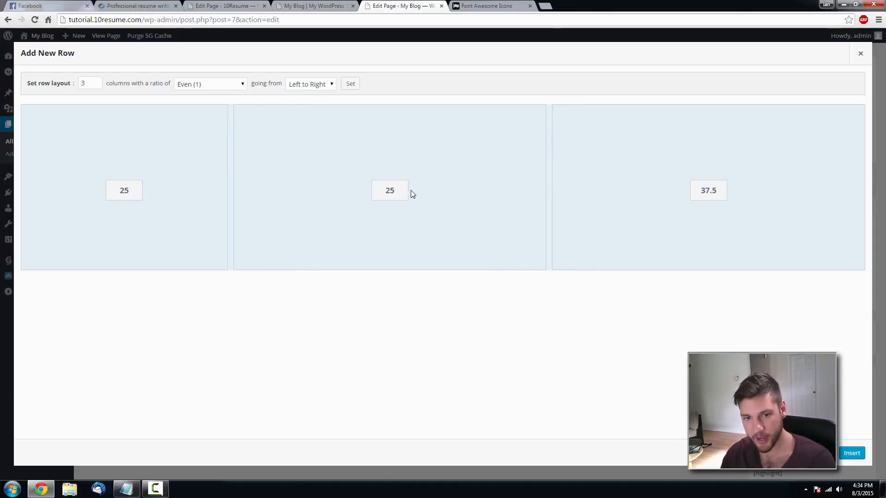
pyautogui.click(410, 194)
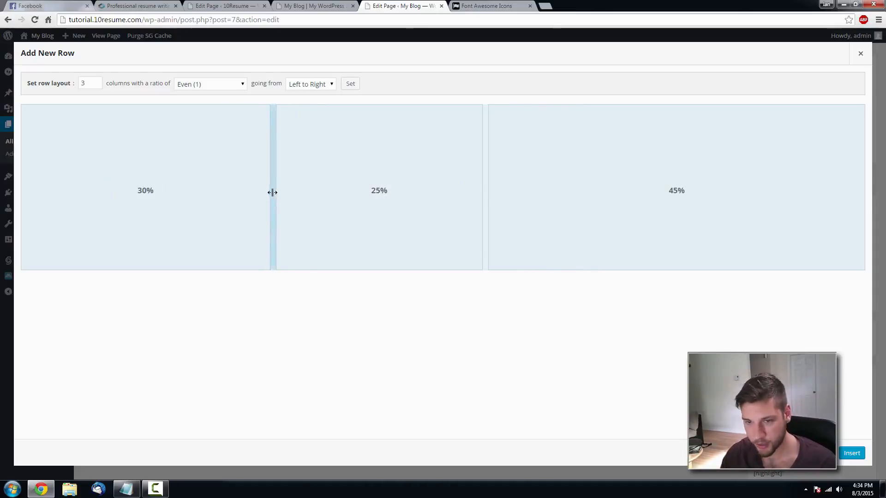
pyautogui.moveTo(271, 193); pyautogui.dragTo(231, 197)
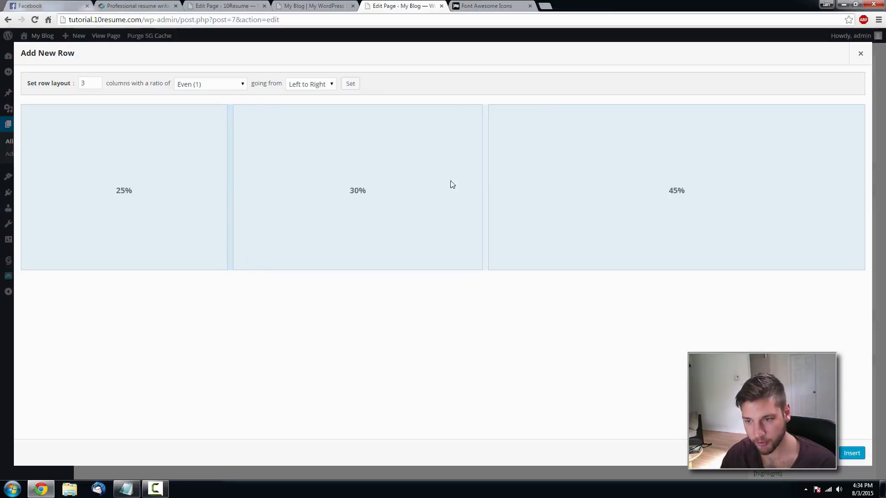
pyautogui.moveTo(484, 179); pyautogui.dragTo(444, 187)
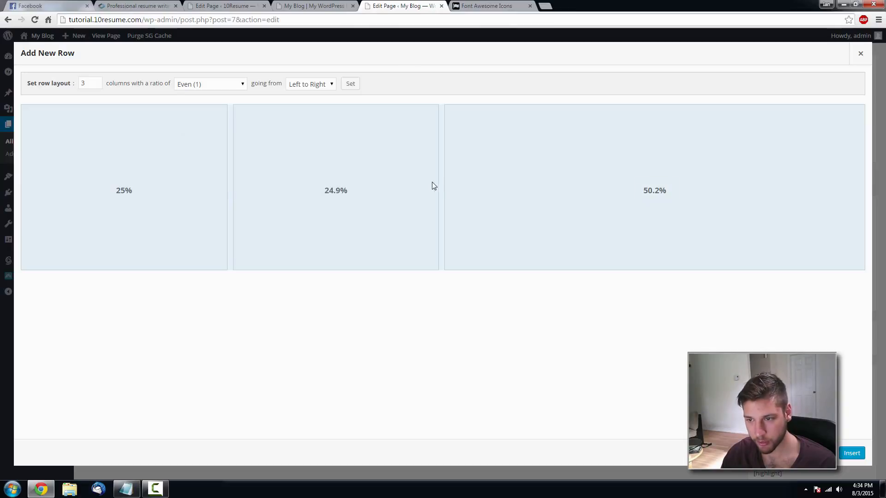
pyautogui.moveTo(441, 181); pyautogui.dragTo(442, 182)
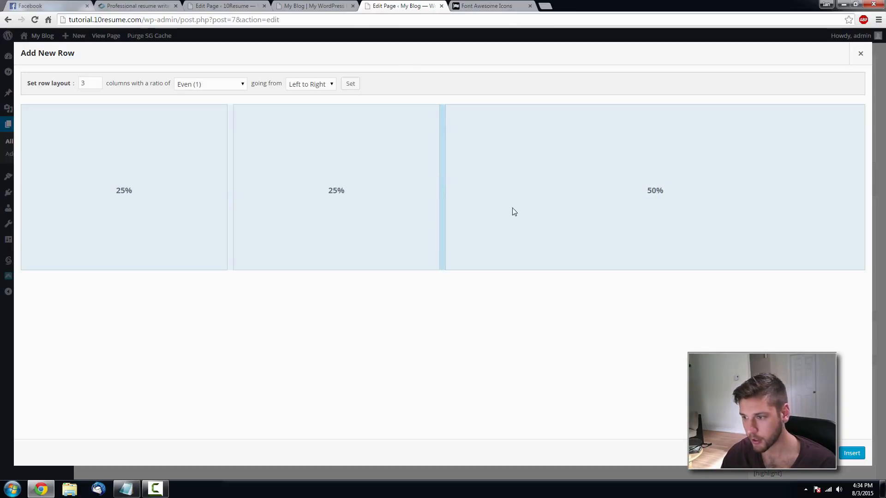
# - Insert the row and move it below the industry columns
pyautogui.click(851, 453)
pyautogui.moveTo(719, 194); pyautogui.dragTo(718, 387)
pyautogui.scroll(-2, 683, 126)
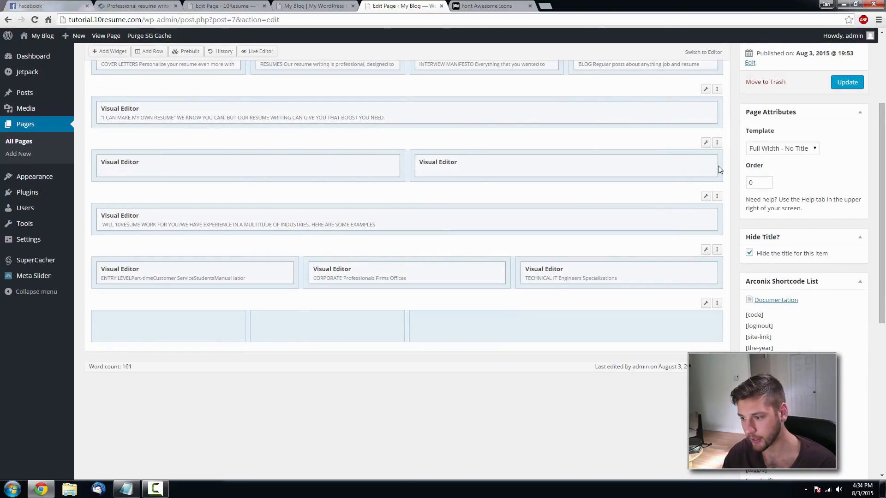
# - Add a Visual Editor text widget to the new row's first column
pyautogui.click(169, 325)
pyautogui.click(110, 52)
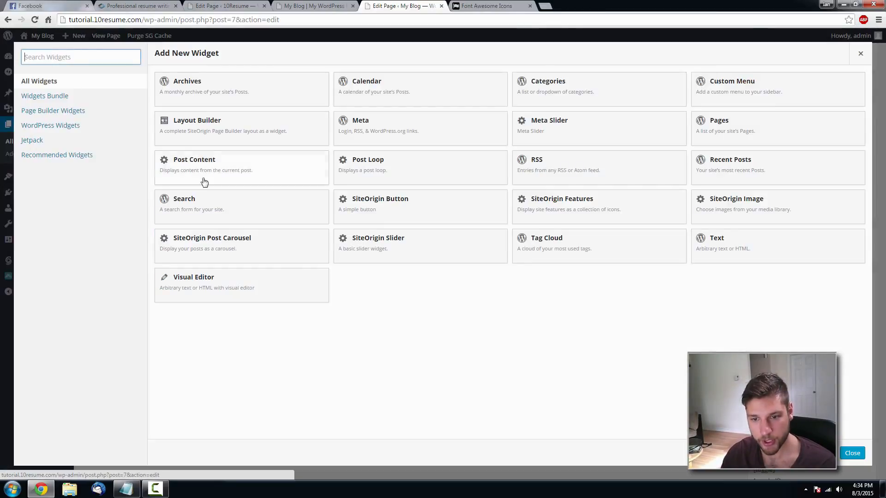
pyautogui.click(214, 298)
pyautogui.moveTo(179, 323)
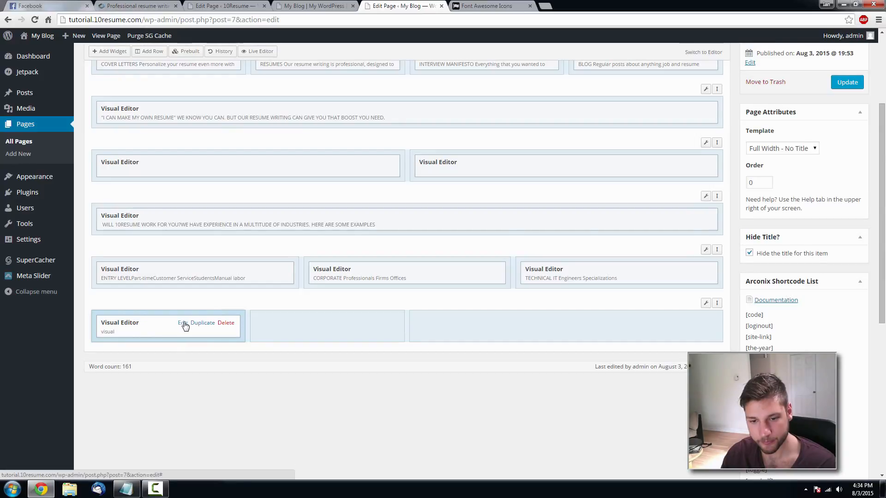
# - Check the WE PROFILE widget on the original 10Resume page, then edit the new first-column widget
pyautogui.click(127, 5)
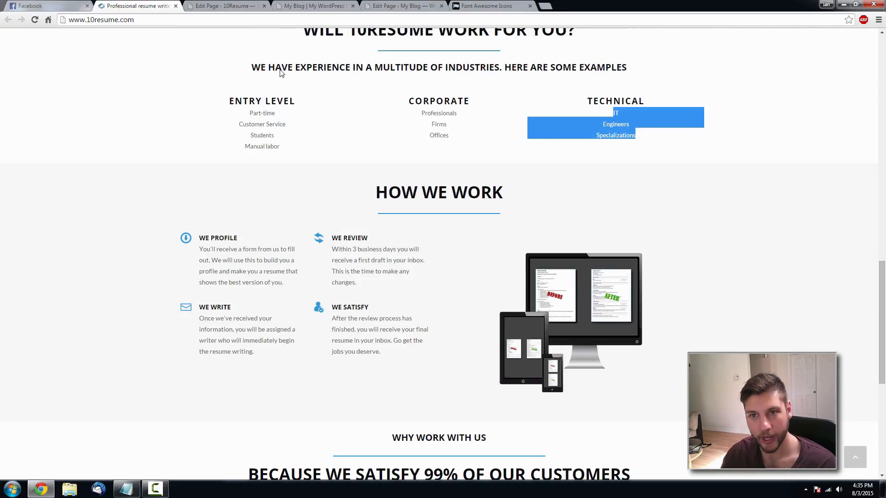
pyautogui.click(399, 5)
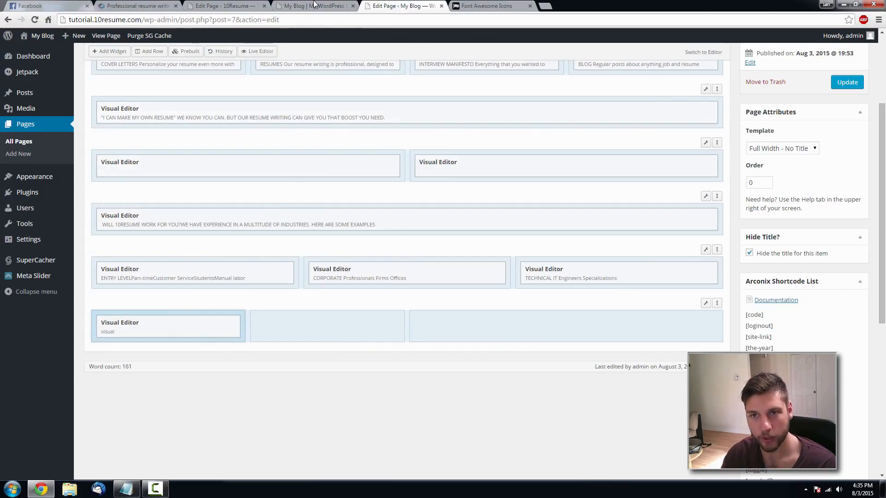
pyautogui.click(224, 6)
pyautogui.click(860, 53)
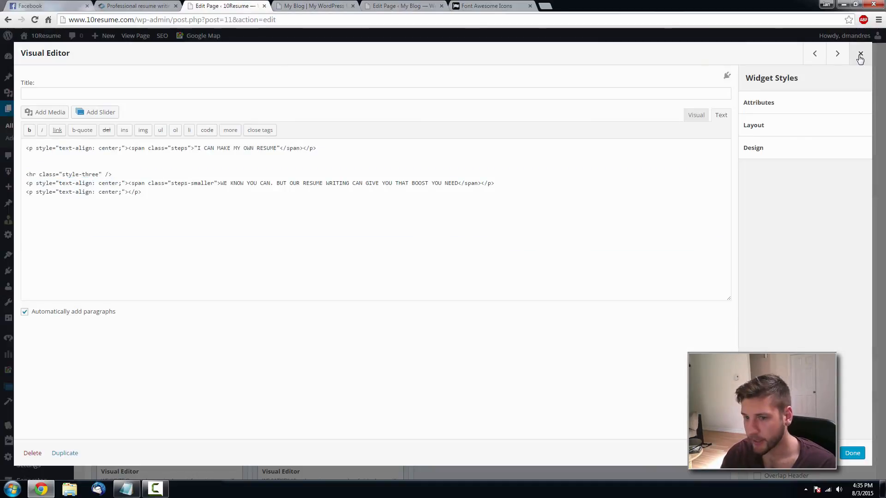
pyautogui.scroll(-4, 140, 337)
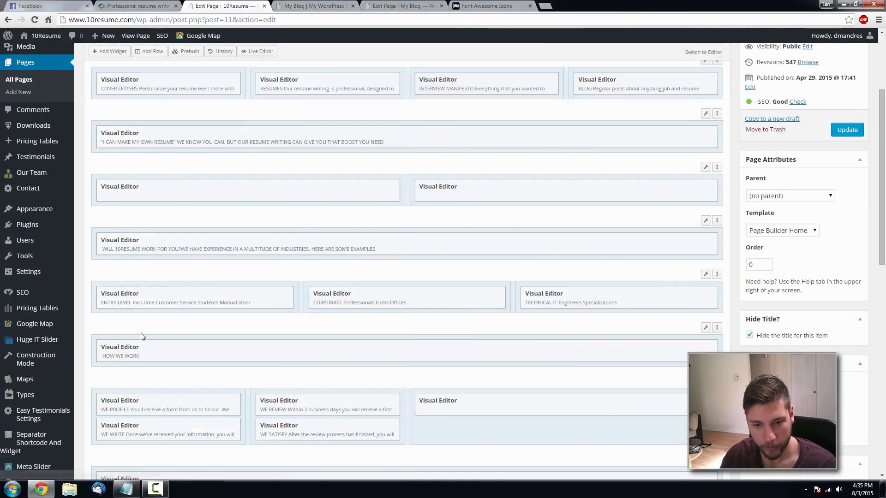
pyautogui.click(183, 265)
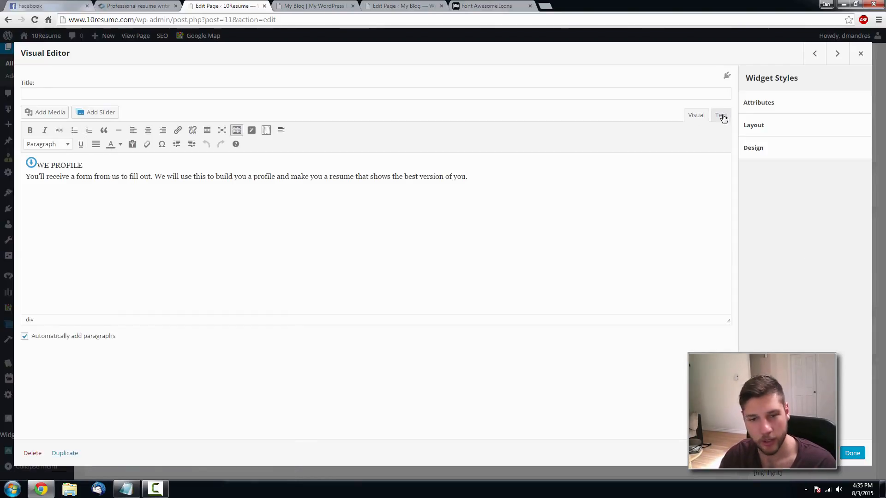
pyautogui.click(414, 4)
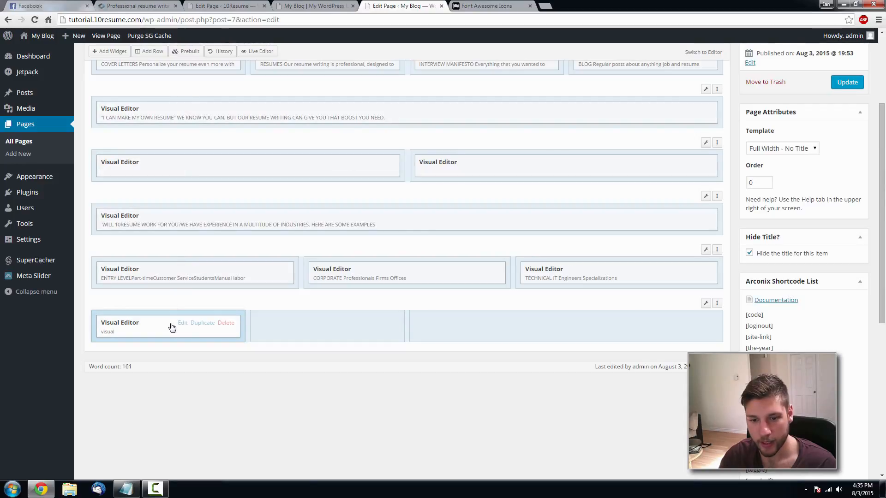
pyautogui.click(181, 326)
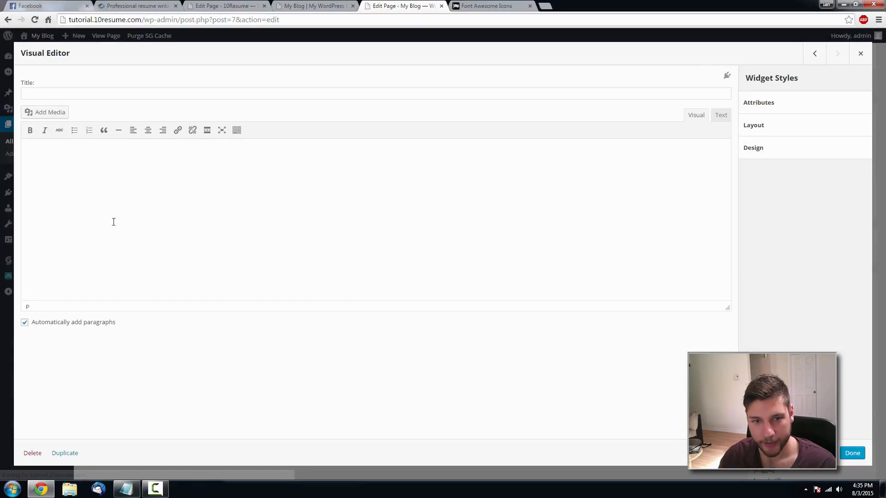
# - Start a media upload and browse the icons folder
pyautogui.click(54, 115)
pyautogui.click(135, 76)
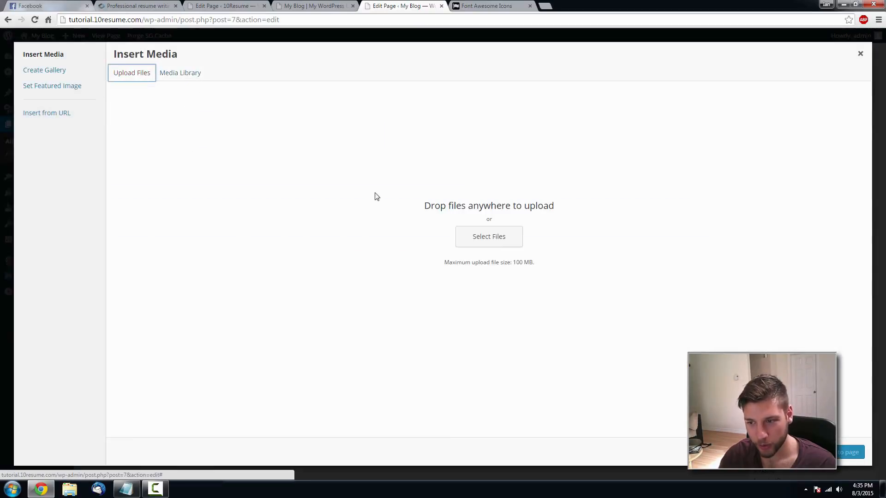
pyautogui.click(507, 238)
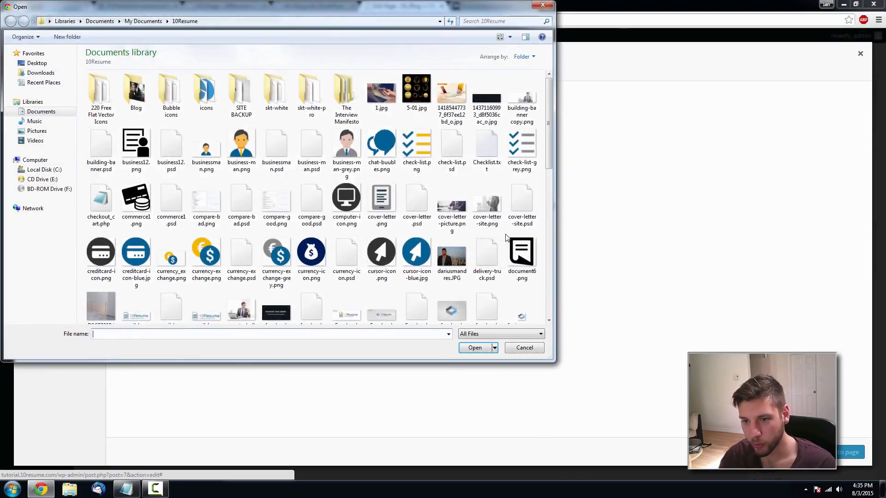
pyautogui.doubleClick(207, 92)
pyautogui.scroll(-3, 527, 146)
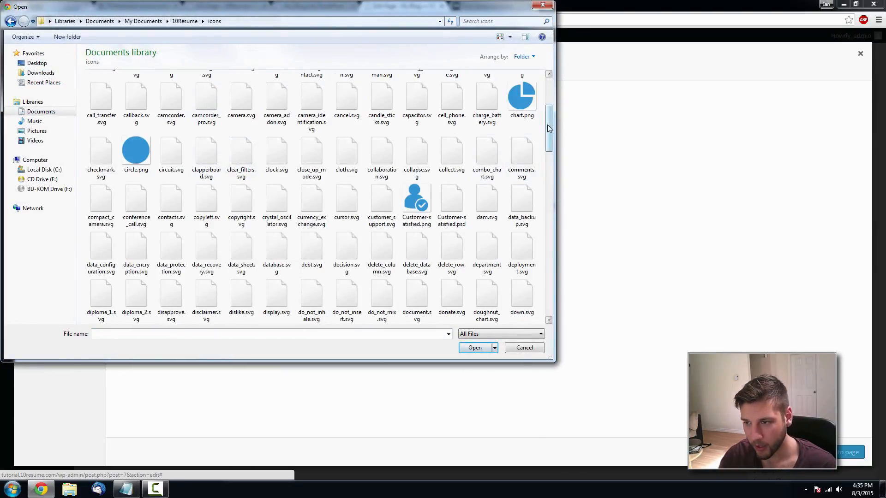
pyautogui.moveTo(548, 124)
pyautogui.mouseDown()
pyautogui.moveTo(539, 306)
pyautogui.moveTo(537, 233)
pyautogui.moveTo(538, 277)
pyautogui.moveTo(551, 105)
pyautogui.moveTo(554, 97)
pyautogui.moveTo(558, 121)
pyautogui.moveTo(560, 93)
pyautogui.moveTo(547, 141)
pyautogui.mouseUp()
pyautogui.click(550, 7)
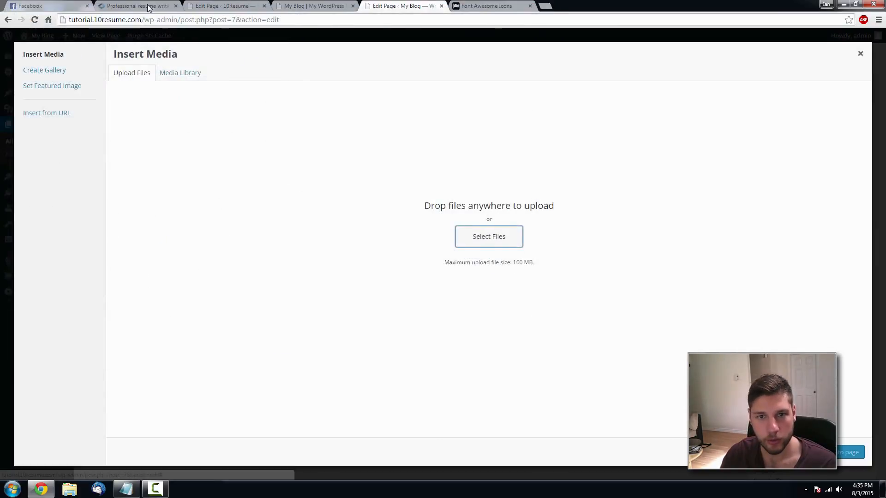
pyautogui.click(138, 6)
pyautogui.click(424, 6)
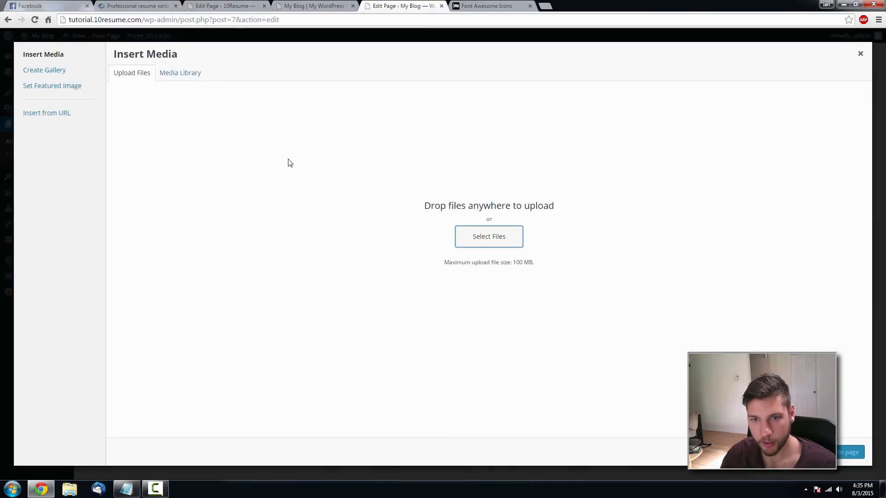
# - Upload download.png from the icons folder and insert it into the widget
pyautogui.click(471, 239)
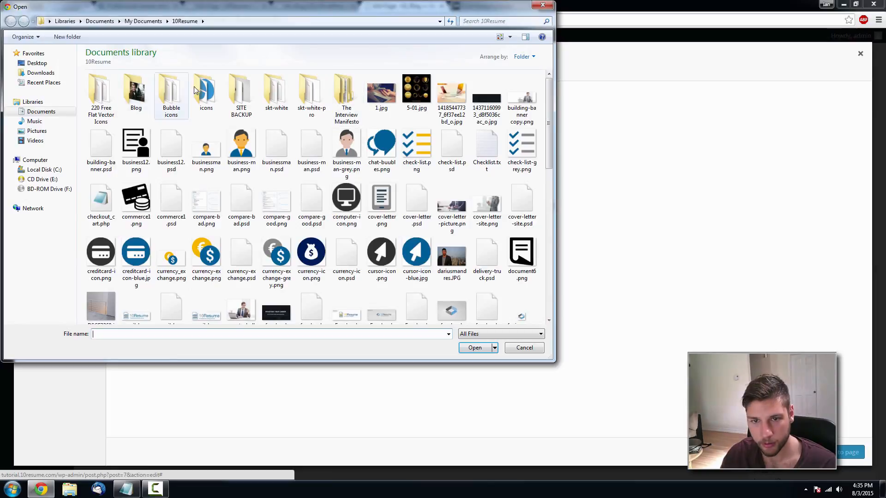
pyautogui.doubleClick(197, 86)
pyautogui.scroll(-5, 371, 179)
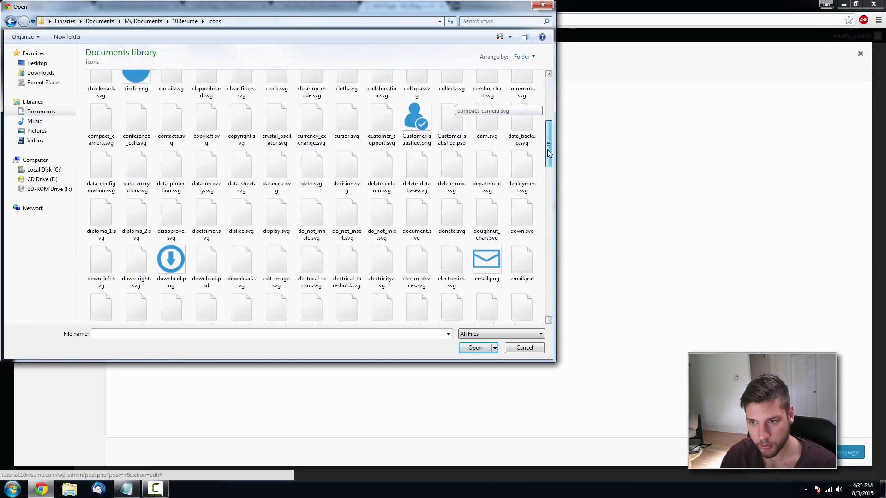
pyautogui.doubleClick(174, 211)
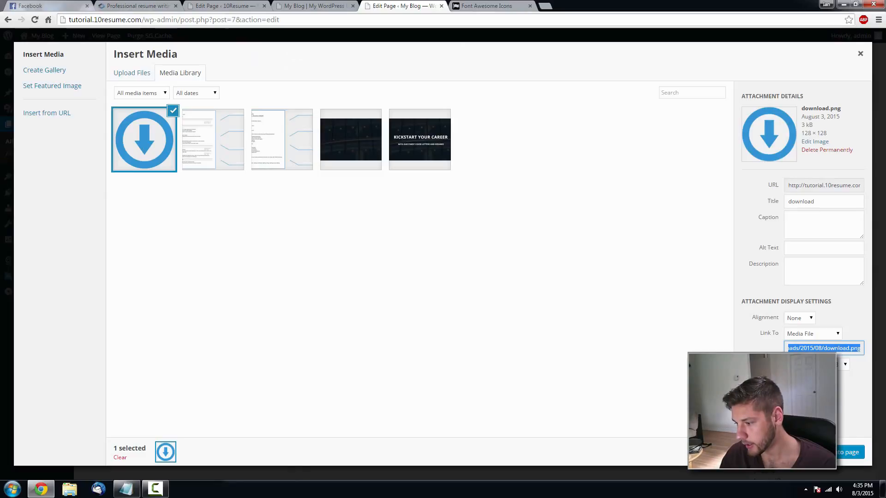
pyautogui.click(849, 452)
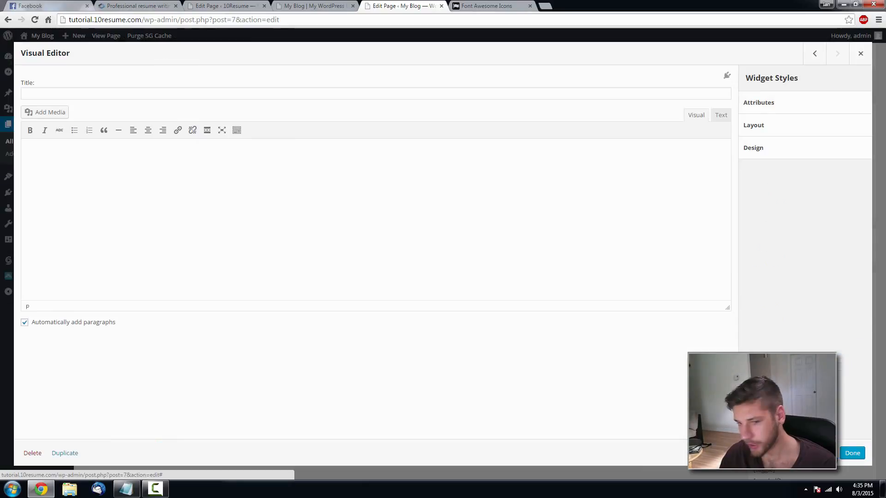
# - Resize the icon to width 24 and height 24 in the HTML
pyautogui.click(721, 118)
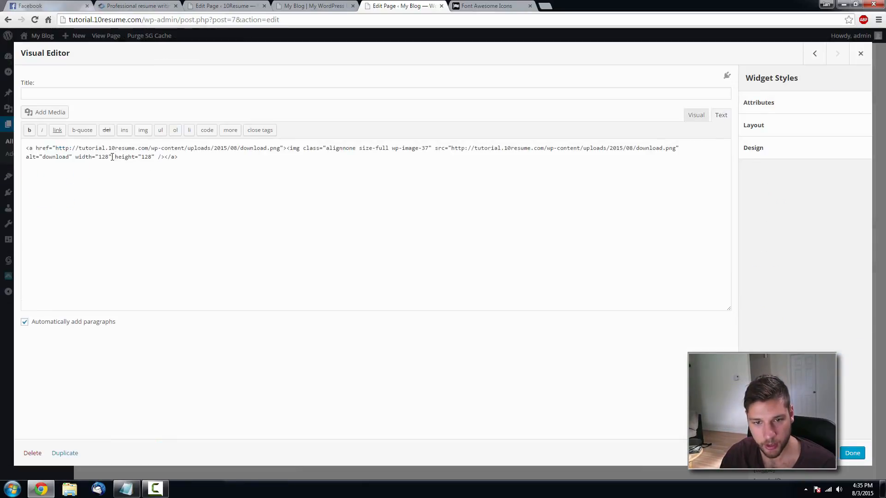
pyautogui.moveTo(147, 157); pyautogui.dragTo(132, 157)
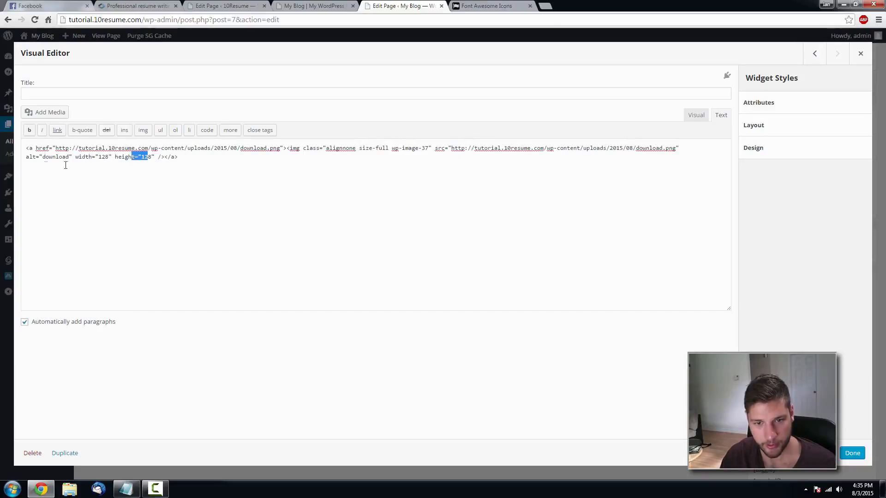
pyautogui.click(110, 157)
pyautogui.press('BackSpace')
pyautogui.press('BackSpace')
pyautogui.press('BackSpace')
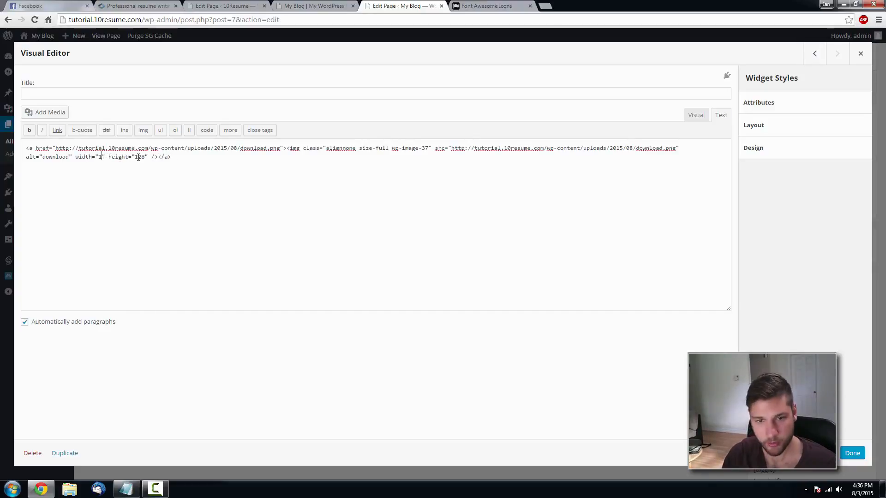
pyautogui.write('1')
pyautogui.press('BackSpace')
pyautogui.write('24')
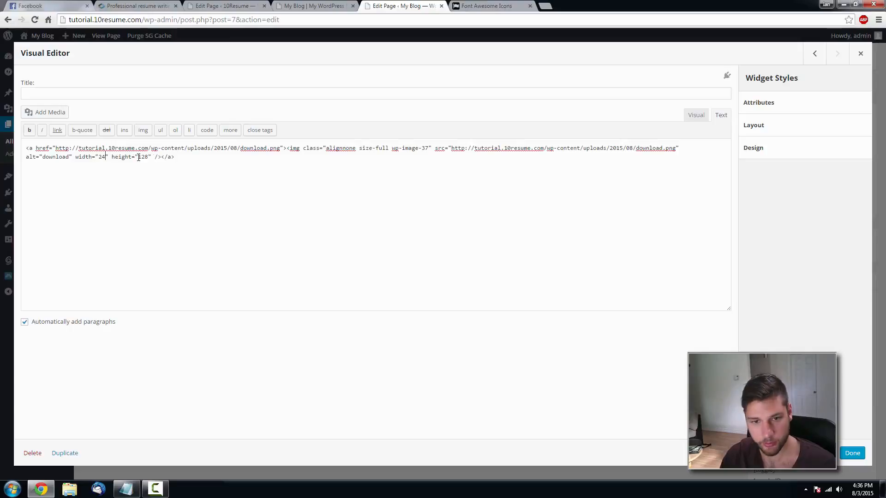
pyautogui.click(151, 156)
pyautogui.press('BackSpace')
pyautogui.press('BackSpace')
pyautogui.press('BackSpace')
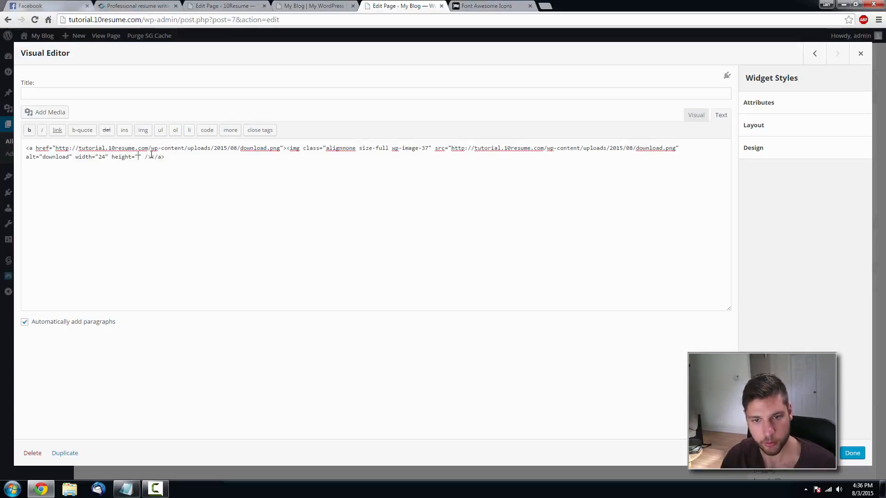
pyautogui.write('24')
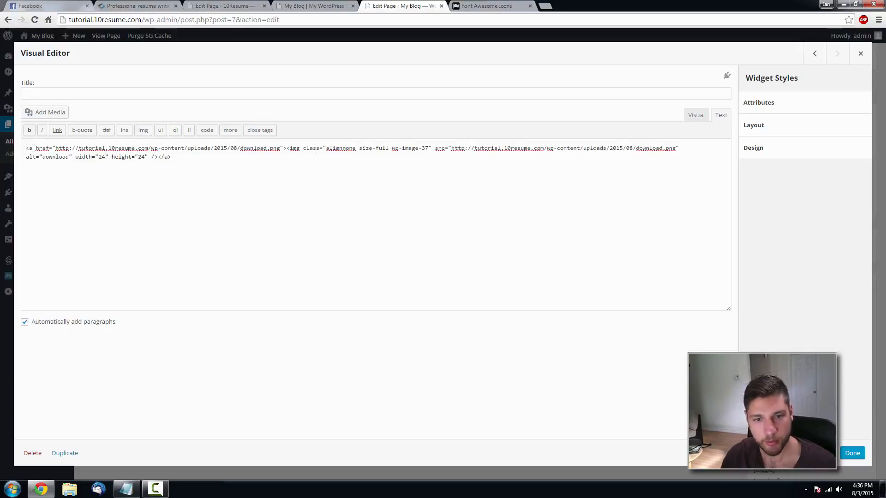
# - Remove the link tags around the icon and preview the result
pyautogui.moveTo(26, 148); pyautogui.dragTo(287, 148)
pyautogui.press('BackSpace')
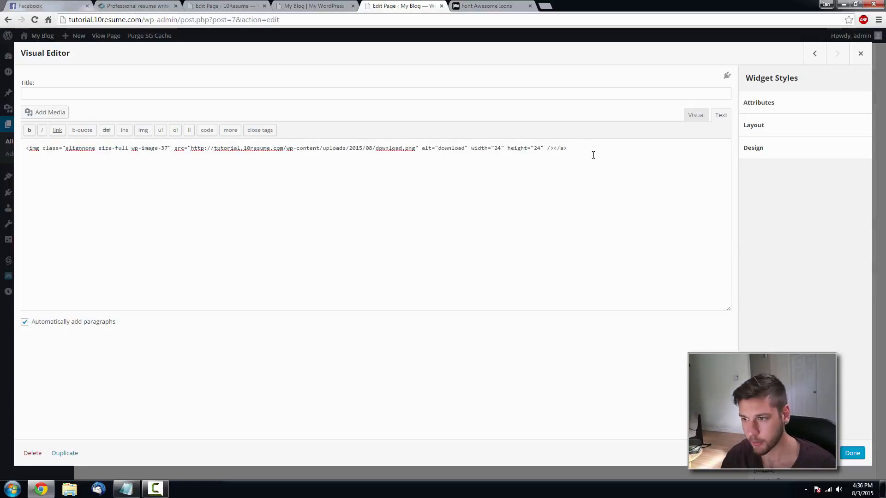
pyautogui.moveTo(572, 148); pyautogui.dragTo(555, 147)
pyautogui.press('BackSpace')
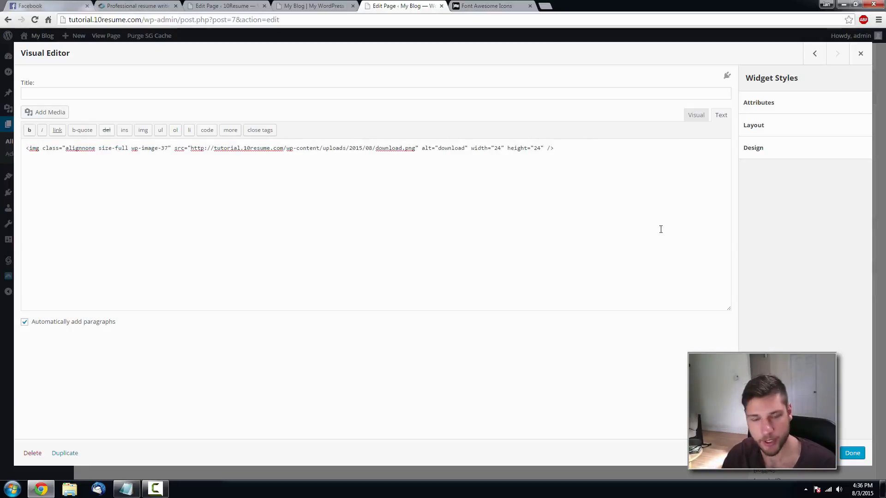
pyautogui.click(704, 118)
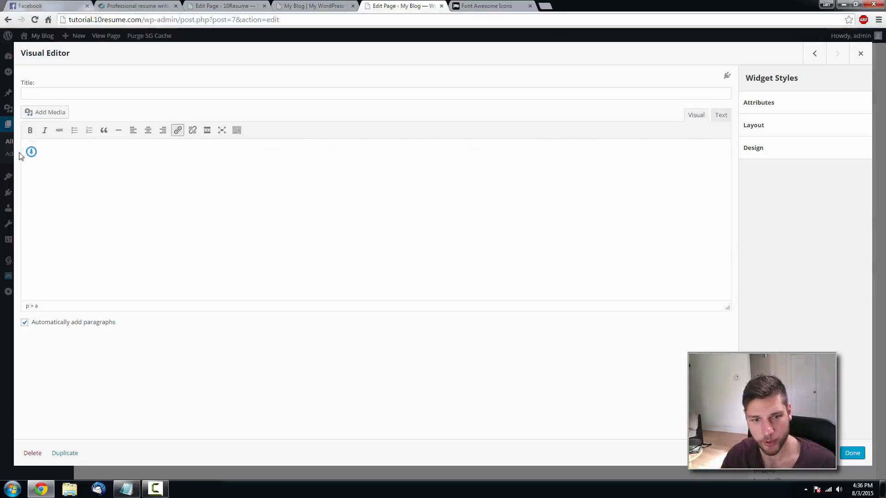
pyautogui.click(719, 116)
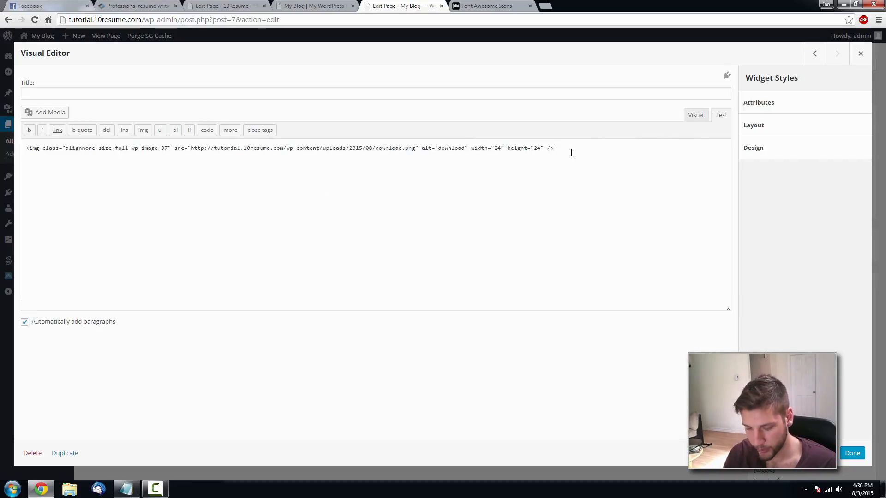
# - Begin a product-title span on a new line below the icon
pyautogui.press('Return')
pyautogui.write('<span class="produc')
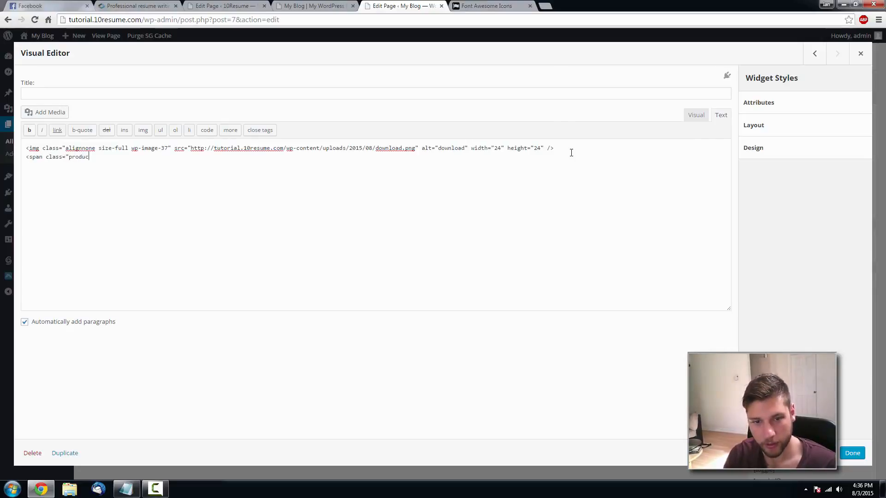
pyautogui.write('t-title">')
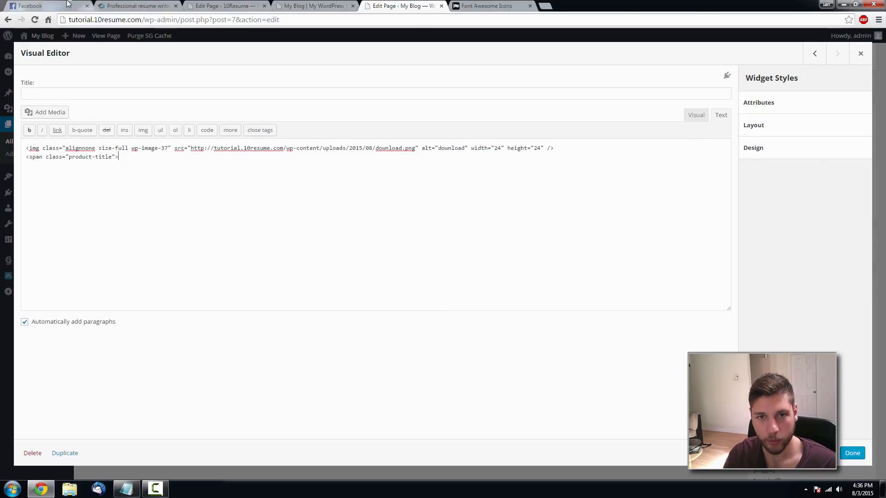
pyautogui.click(122, 5)
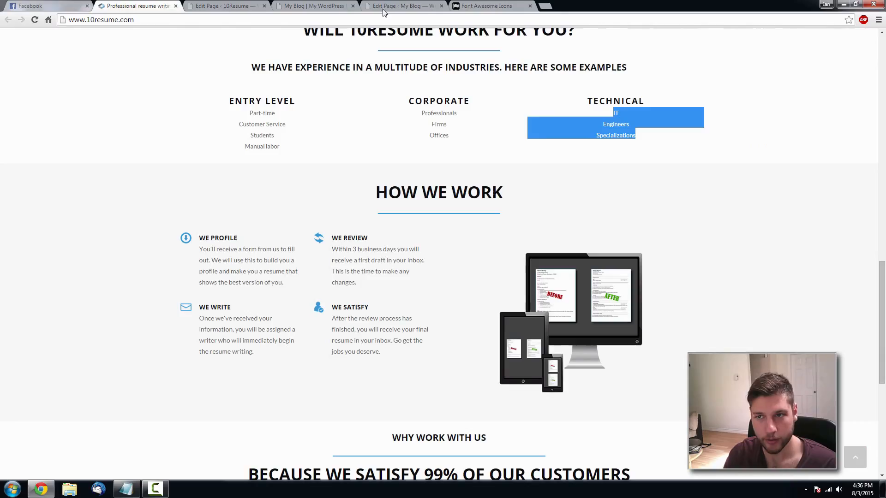
pyautogui.click(392, 5)
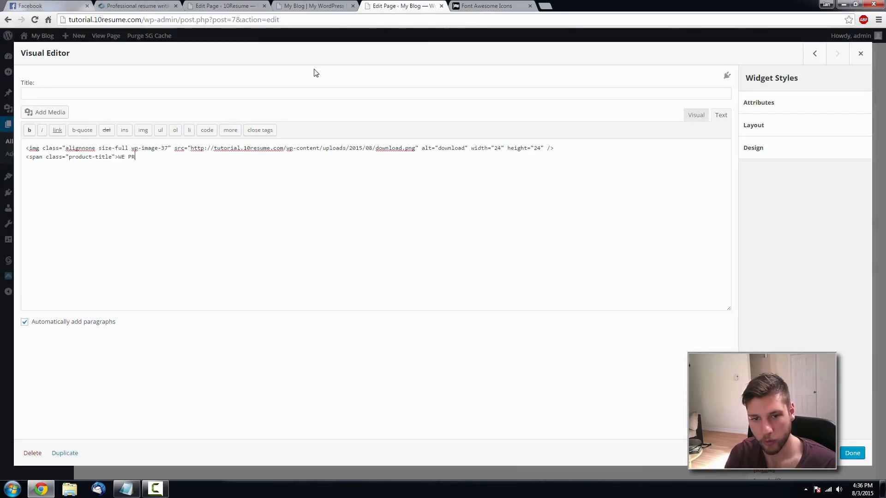
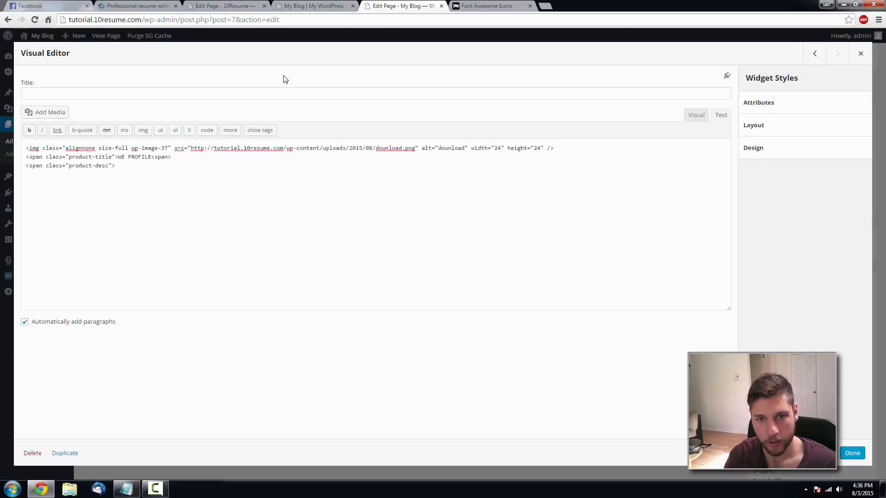
# - Paste the WE PROFILE description from the resume site into the product-desc span, close it with </span>, and finish
pyautogui.click(134, 5)
pyautogui.moveTo(285, 287); pyautogui.dragTo(199, 249)
pyautogui.hotkey('ctrl', 'c')
pyautogui.click(401, 6)
pyautogui.hotkey('ctrl', 'v')
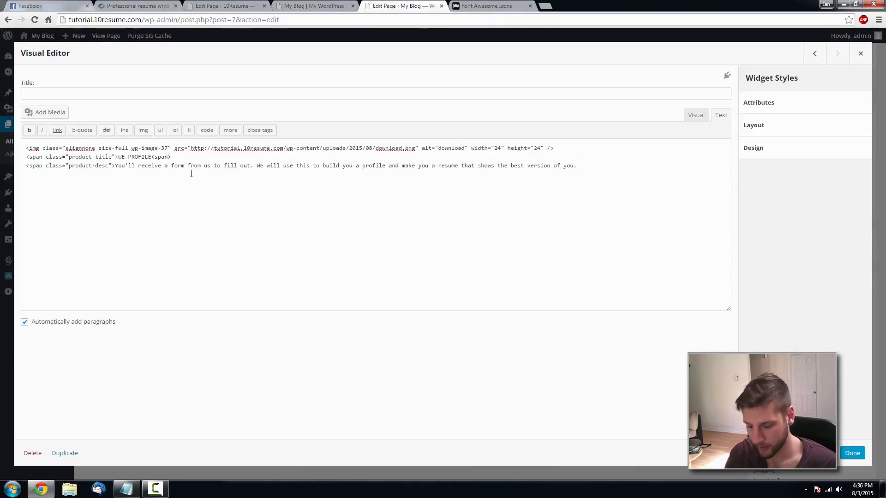
pyautogui.write('</span>')
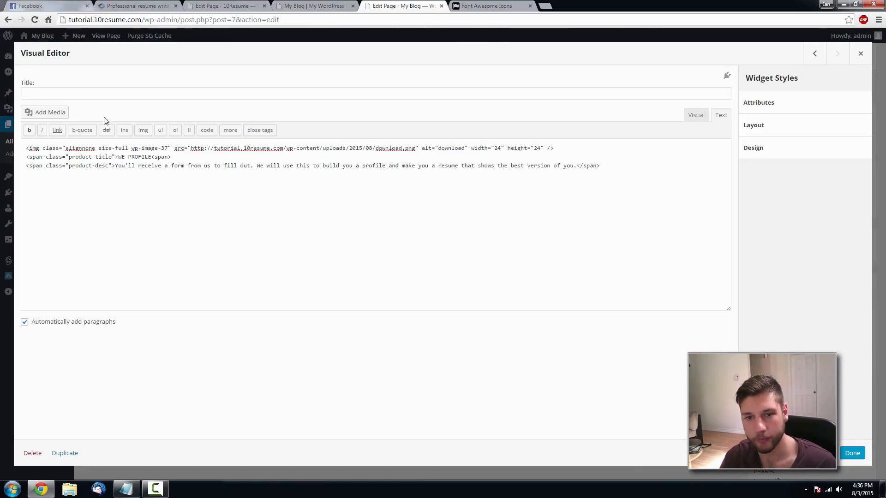
pyautogui.click(853, 453)
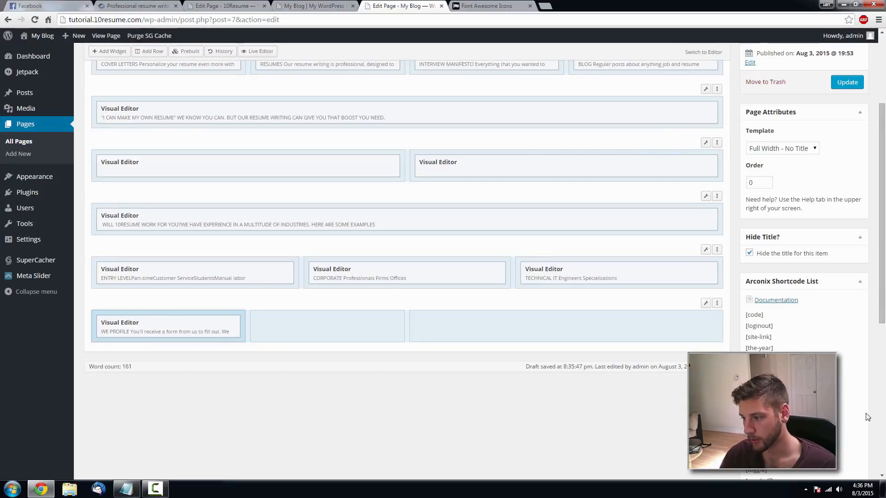
# - Update the Home page and reload the live site to view the WE PROFILE section
pyautogui.click(847, 82)
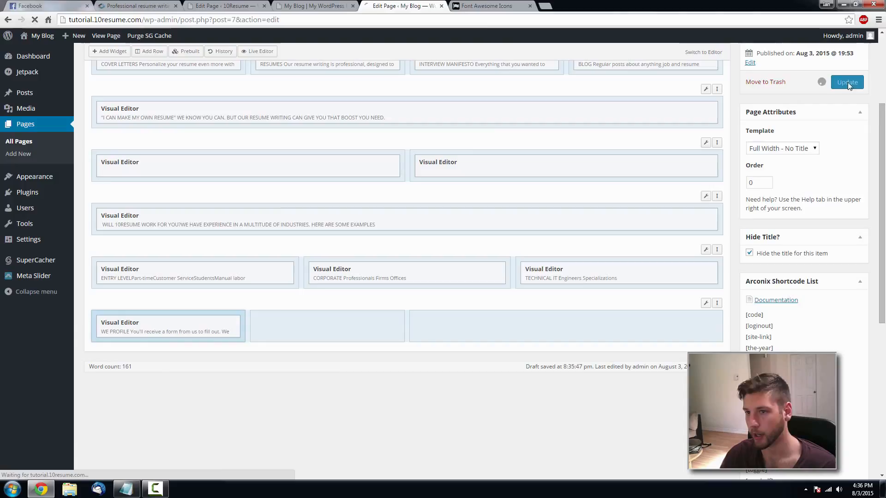
pyautogui.click(300, 6)
pyautogui.scroll(-15, 443, 231)
pyautogui.scroll(-3, 434, 201)
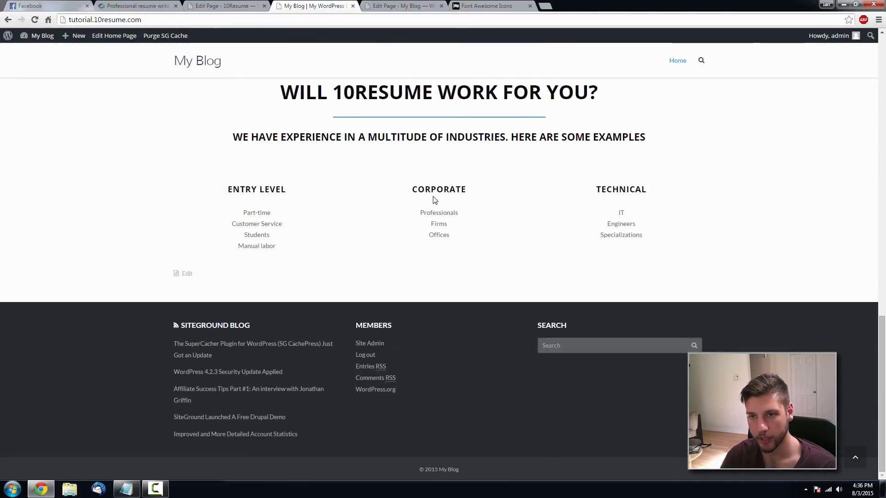
pyautogui.press('F5')
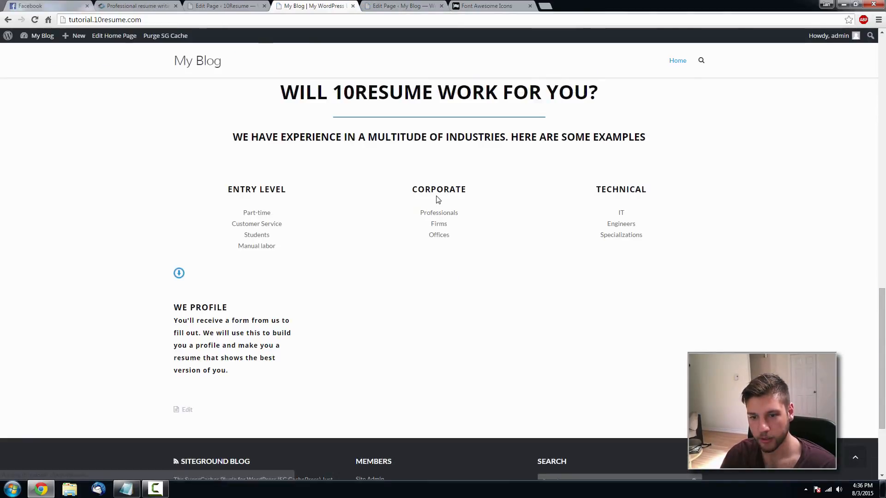
pyautogui.scroll(-1, 256, 261)
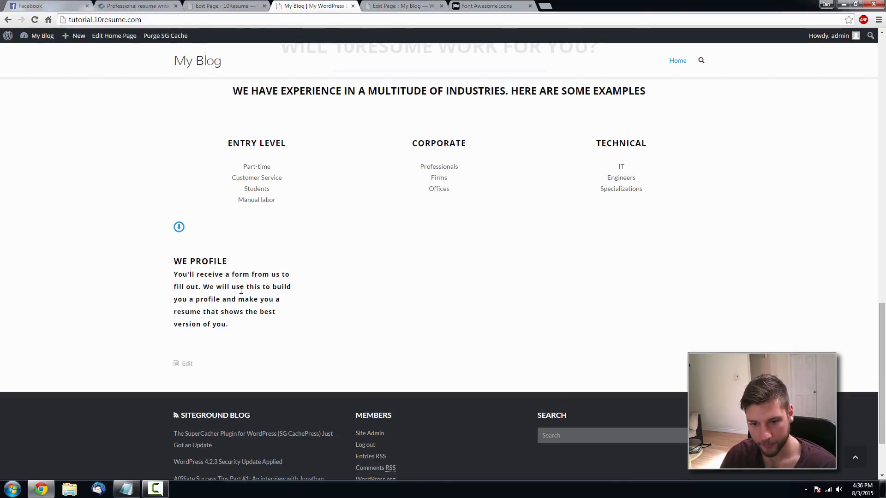
pyautogui.scroll(15, 239, 291)
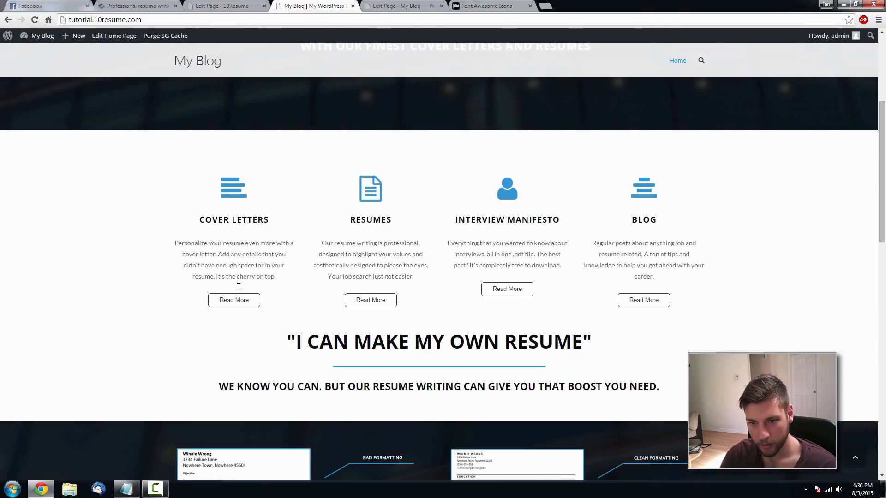
pyautogui.scroll(-10, 217, 281)
pyautogui.scroll(-6, 218, 281)
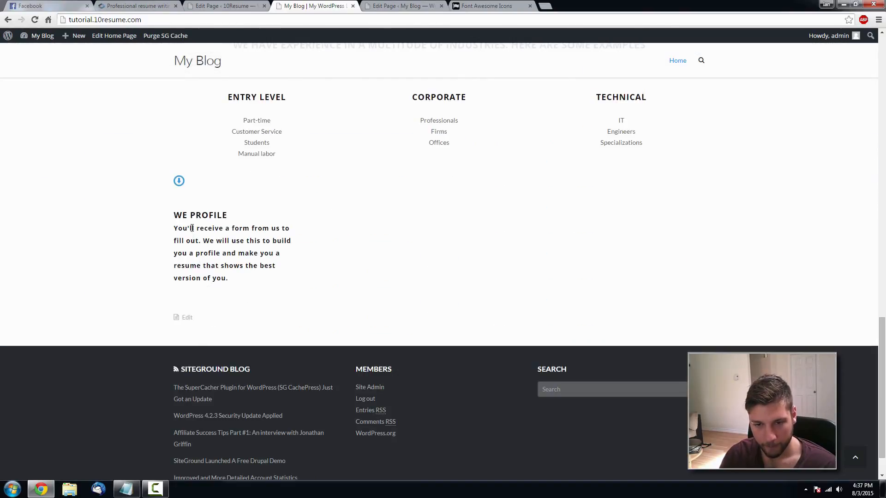
pyautogui.hotkey('ctrl', 'Tab')
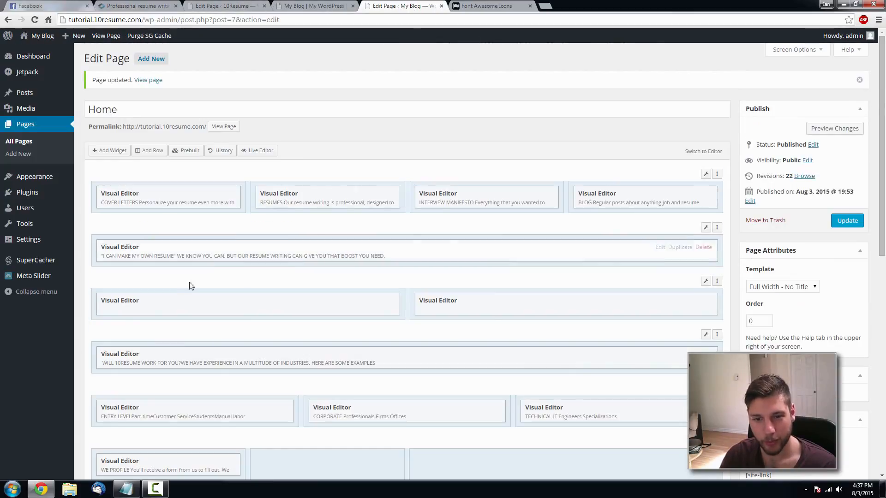
pyautogui.scroll(-3, 189, 323)
# - Delete the product-desc span tags around the description and join WE PROFILE onto the icon's line
pyautogui.click(182, 327)
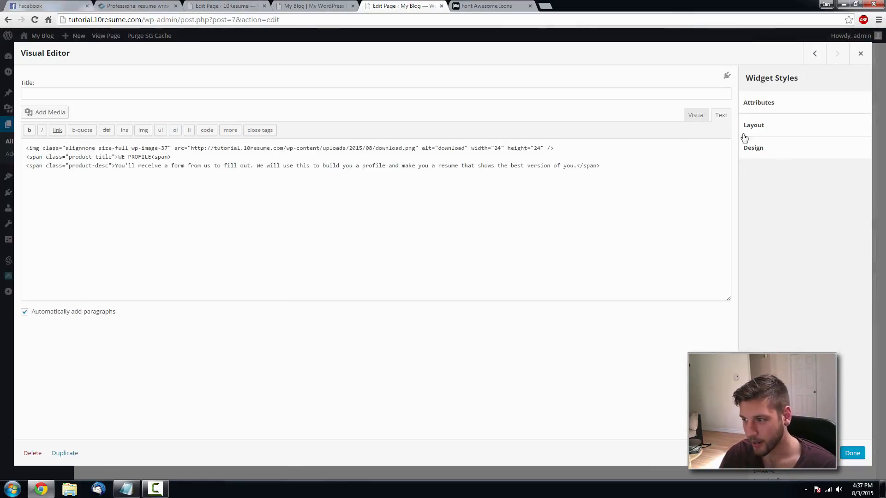
pyautogui.click(114, 165)
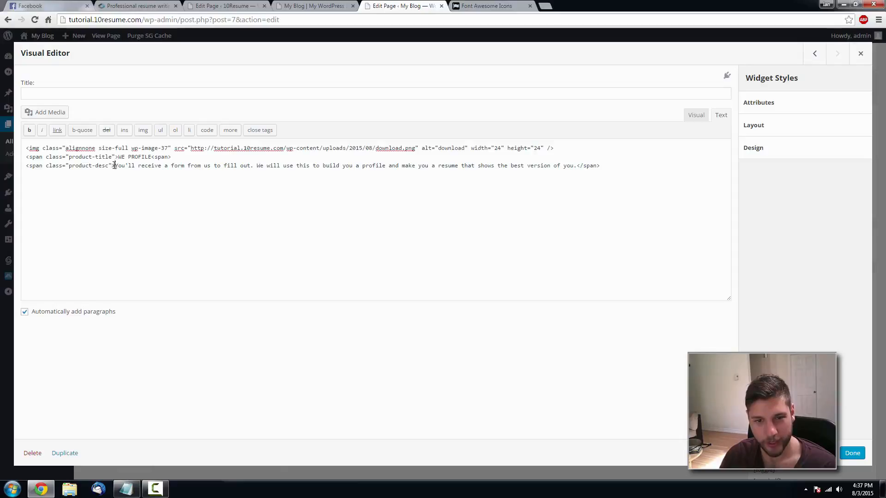
pyautogui.moveTo(115, 165); pyautogui.dragTo(25, 165)
pyautogui.press('BackSpace')
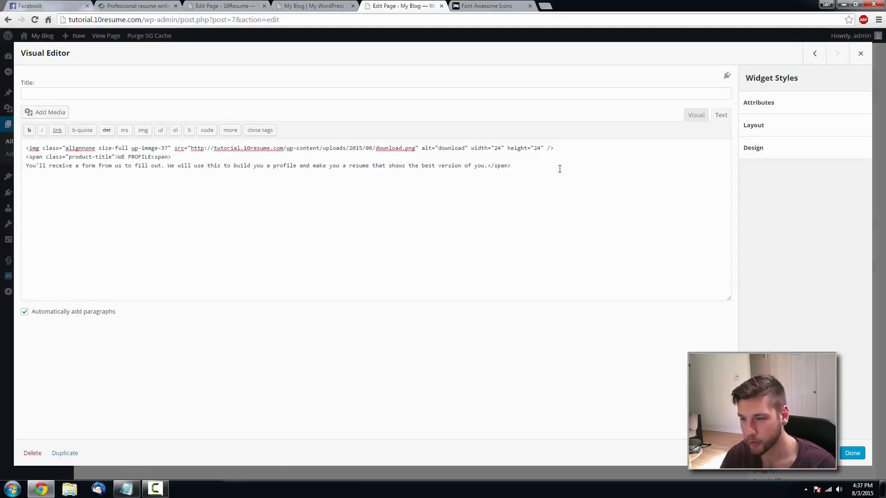
pyautogui.moveTo(560, 168); pyautogui.dragTo(485, 164)
pyautogui.press('BackSpace')
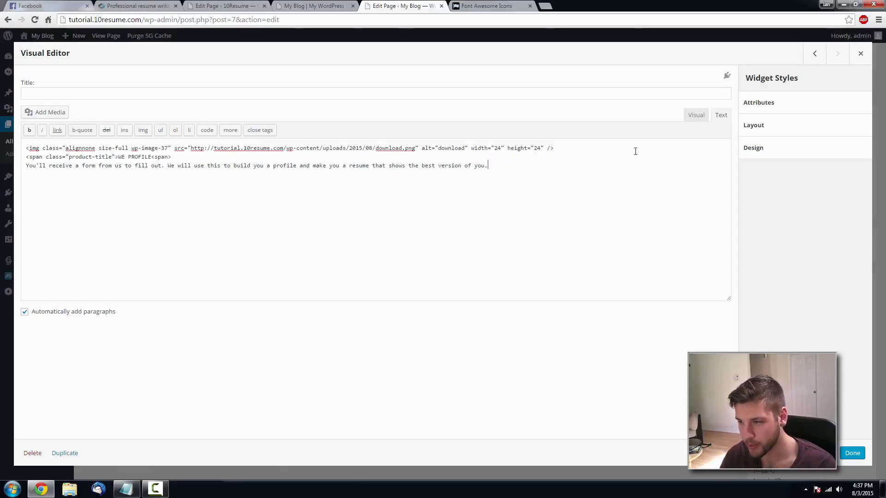
pyautogui.click(696, 116)
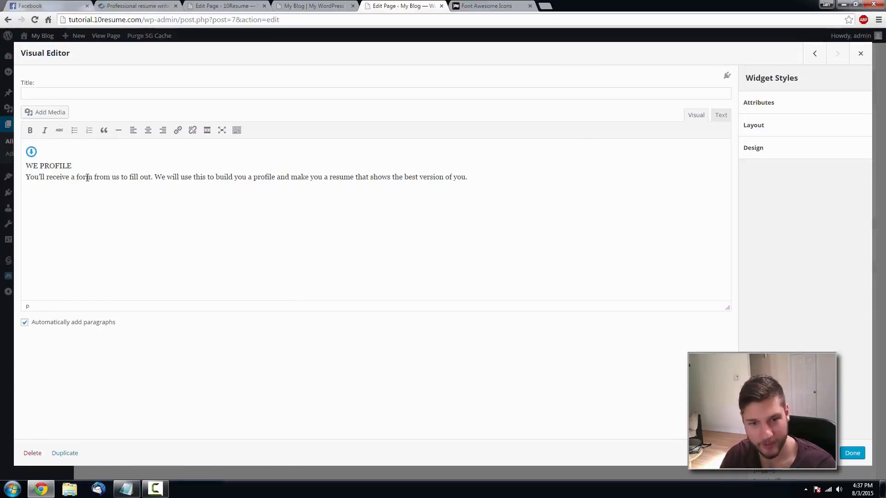
pyautogui.press('BackSpace')
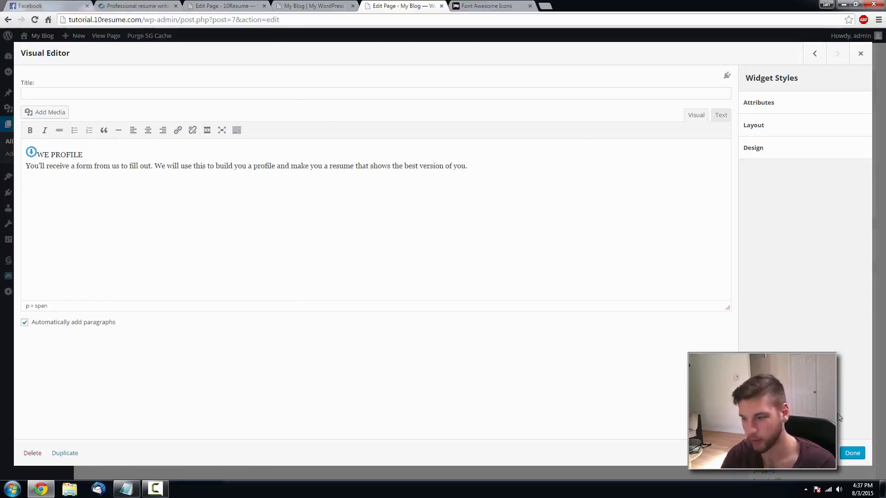
pyautogui.click(851, 452)
# - Update the Home page and reload the live site to check the change
pyautogui.click(845, 83)
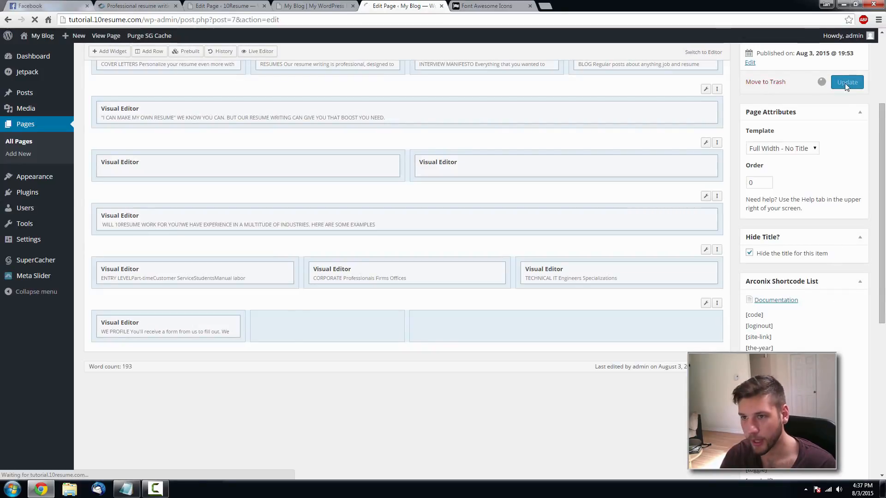
pyautogui.click(304, 5)
pyautogui.press('F5')
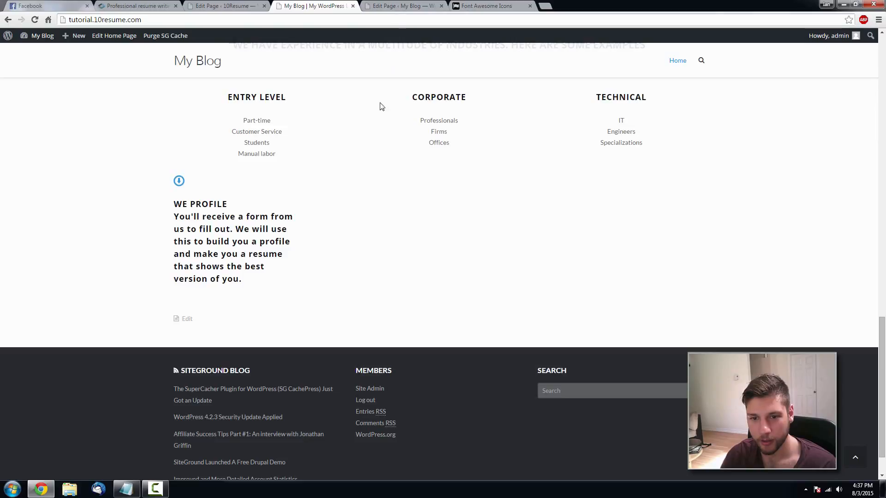
pyautogui.press('F5')
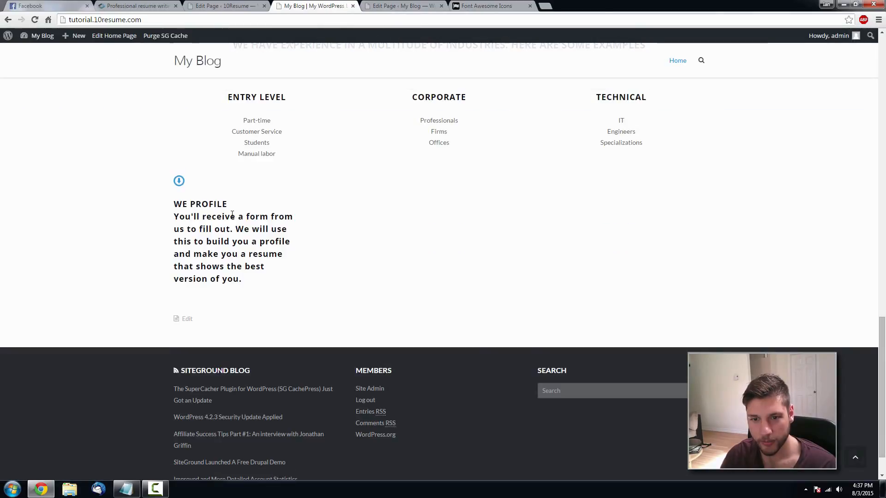
pyautogui.click(383, 6)
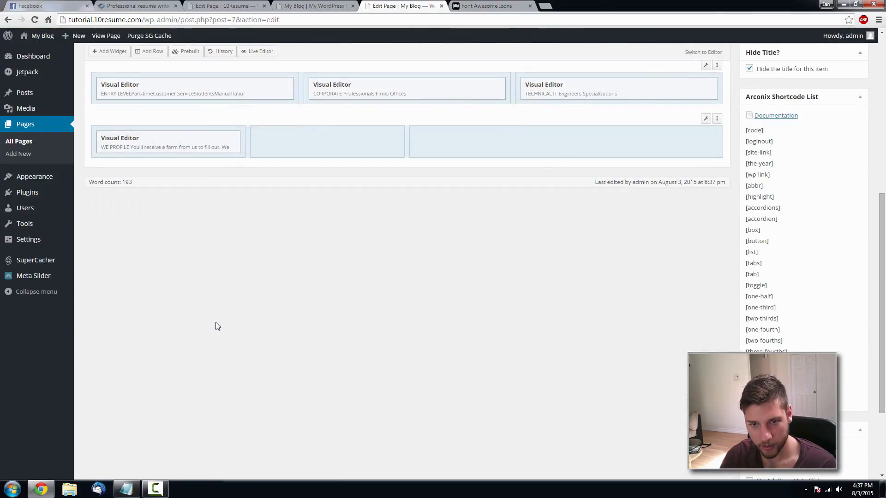
# - In the HTML, move the closing </span> from the description's end to right after WE PROFILE
pyautogui.click(182, 138)
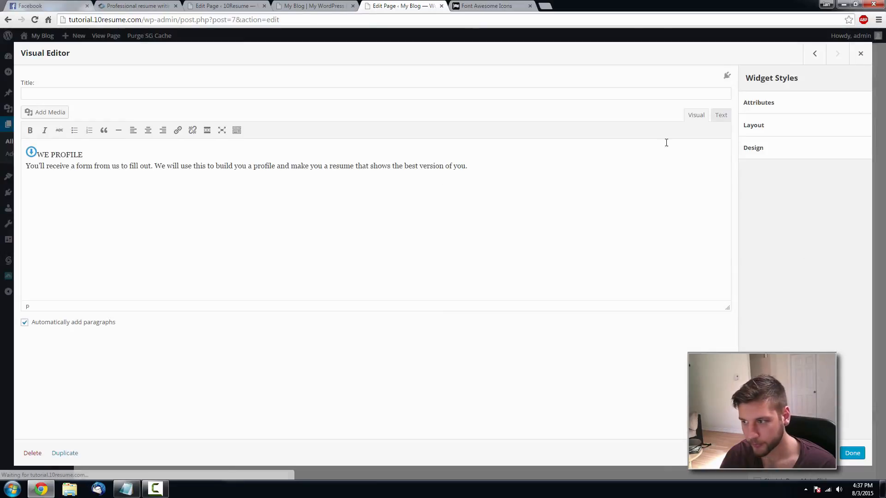
pyautogui.click(721, 116)
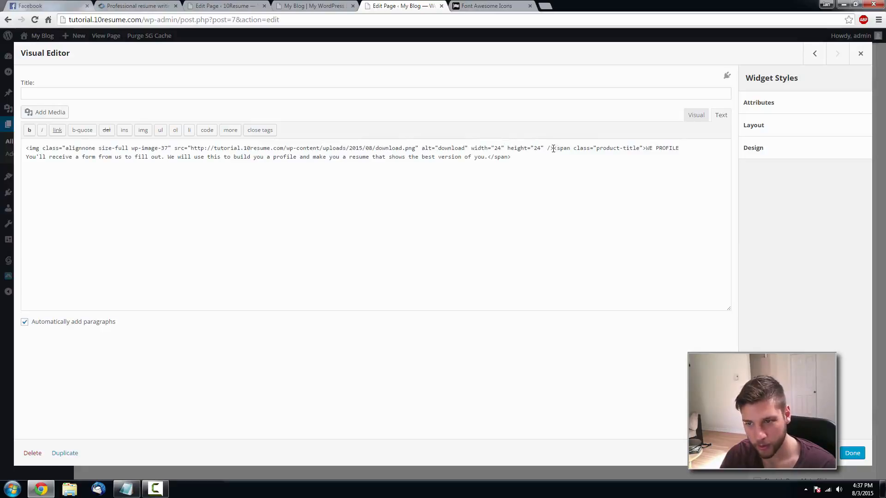
pyautogui.moveTo(512, 158); pyautogui.dragTo(491, 158)
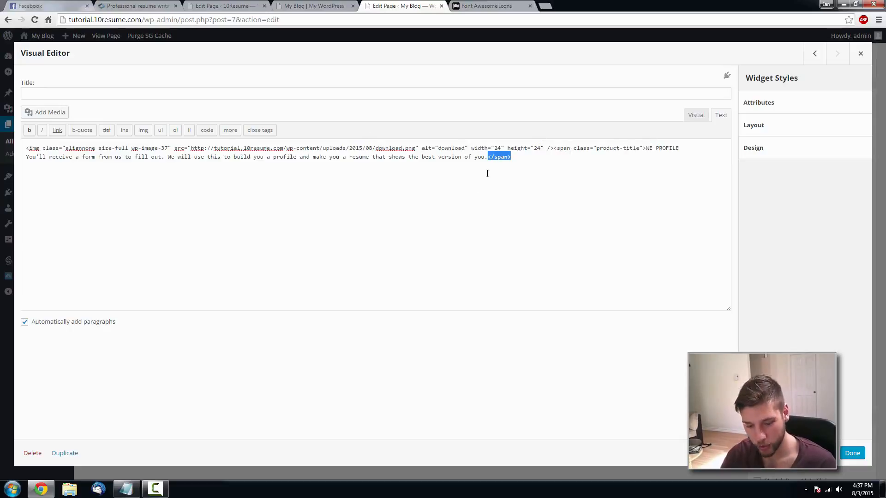
pyautogui.hotkey('ctrl', 'x')
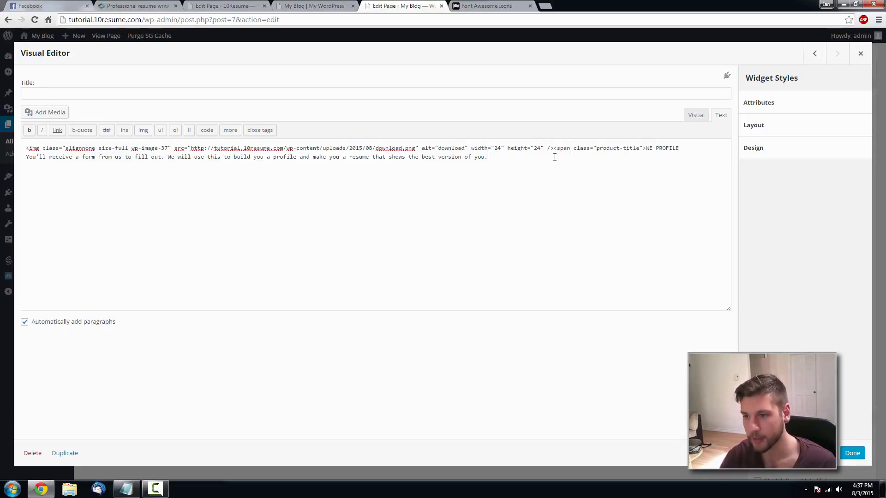
pyautogui.click(682, 148)
pyautogui.hotkey('ctrl', 'v')
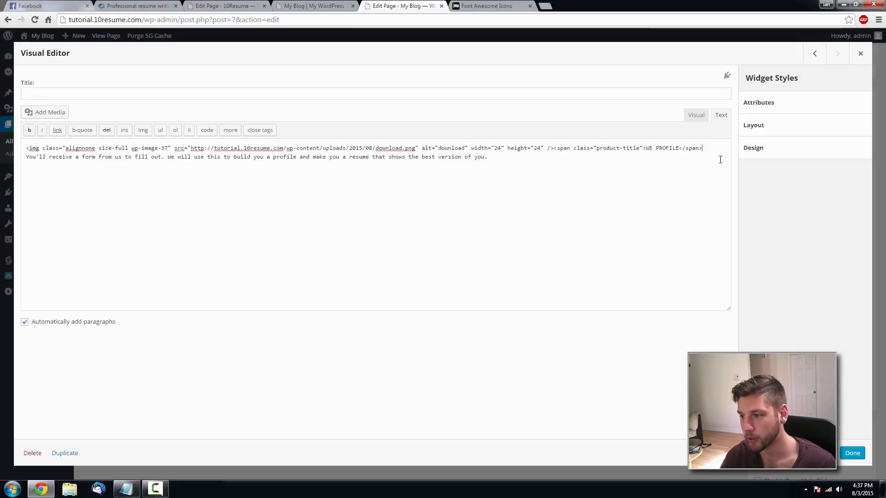
pyautogui.click(852, 453)
# - Update the Home page again and reload the live site to verify the title
pyautogui.scroll(4, 838, 176)
pyautogui.click(847, 82)
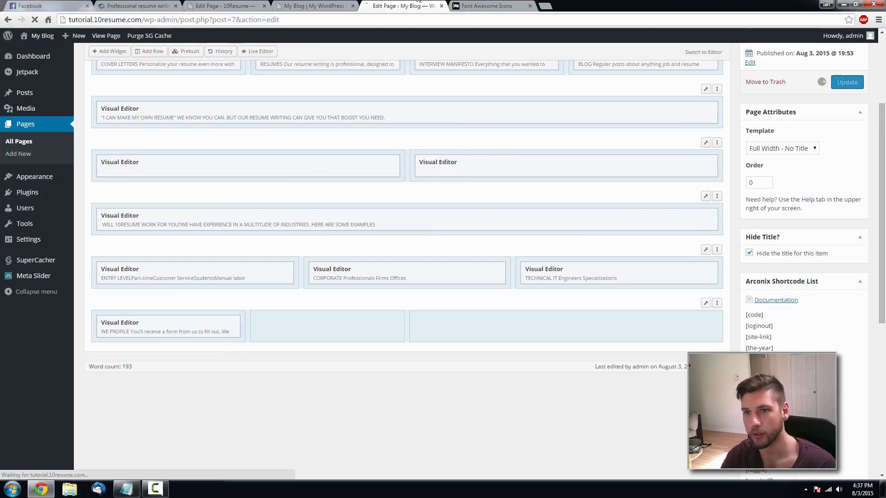
pyautogui.click(313, 5)
pyautogui.press('F5')
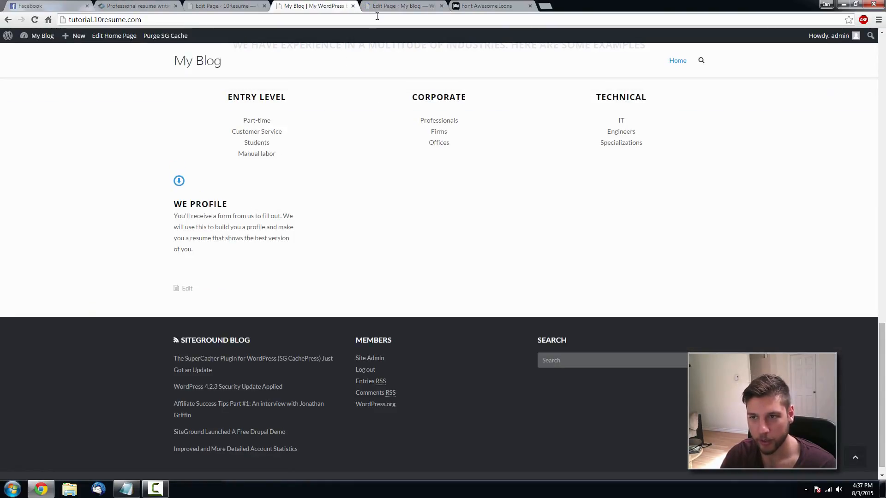
pyautogui.click(383, 6)
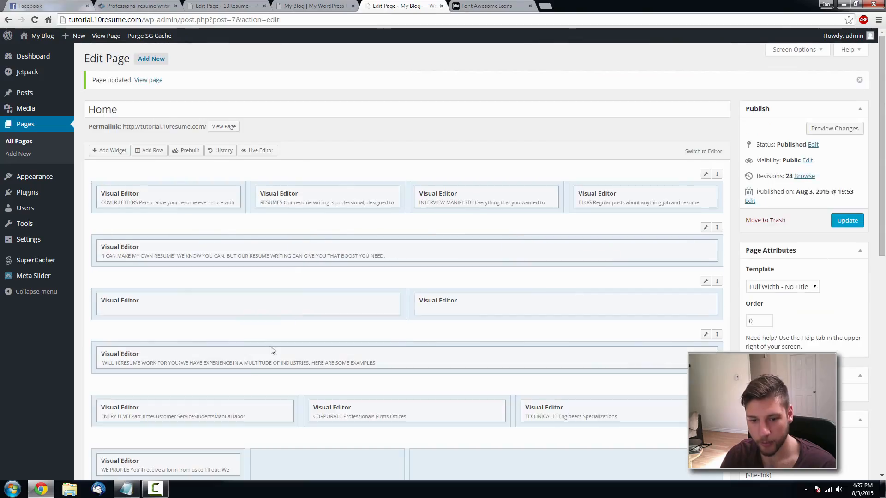
# - Reopen the WE PROFILE widget in its visual view, close it, and update the Home page
pyautogui.scroll(-3, 221, 415)
pyautogui.click(182, 323)
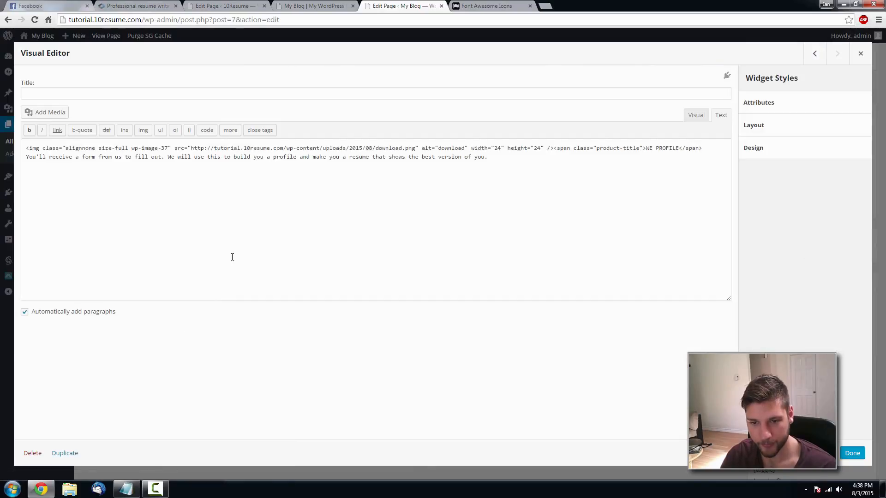
pyautogui.click(696, 115)
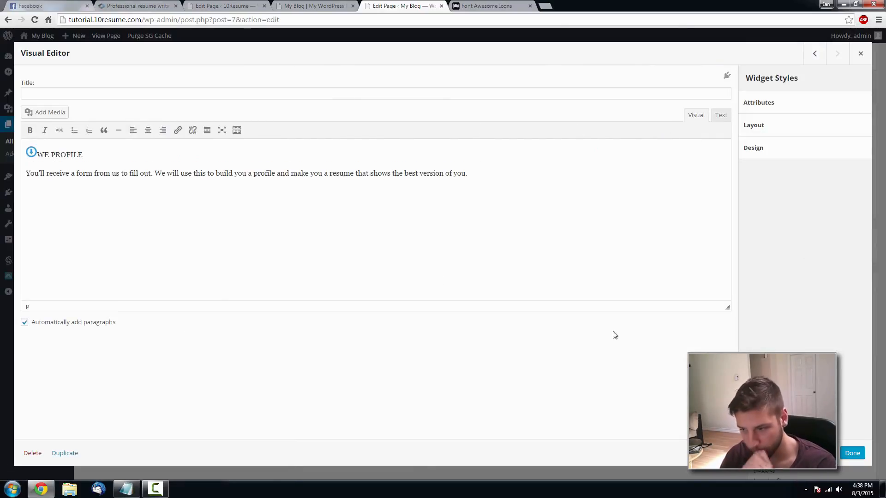
pyautogui.click(852, 453)
pyautogui.click(847, 82)
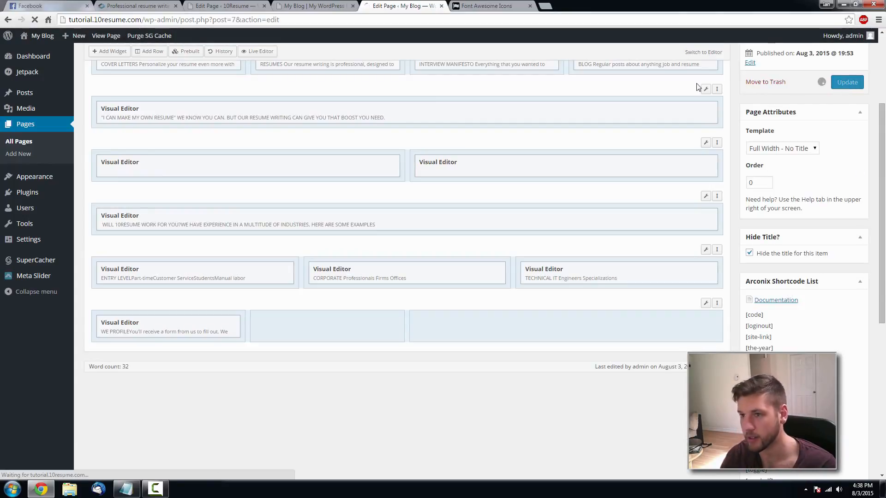
# - Reload the live home page to inspect the WE PROFILE section
pyautogui.click(319, 6)
pyautogui.press('F5')
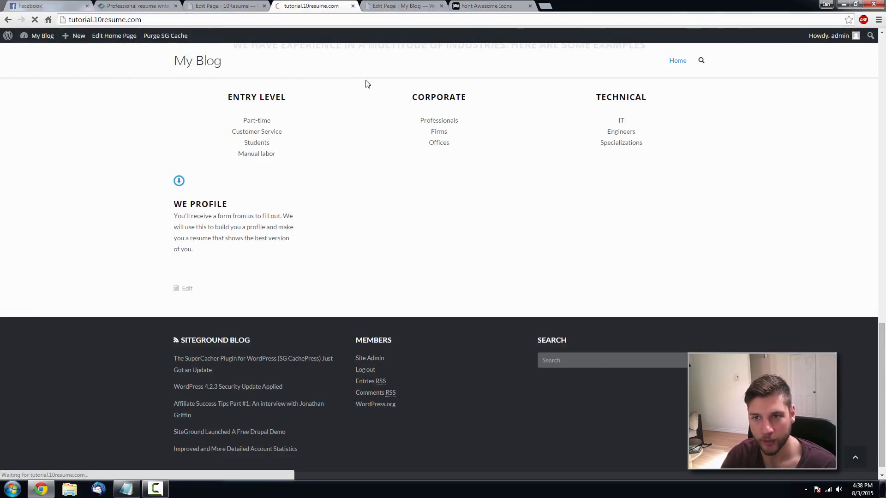
pyautogui.scroll(2, 350, 139)
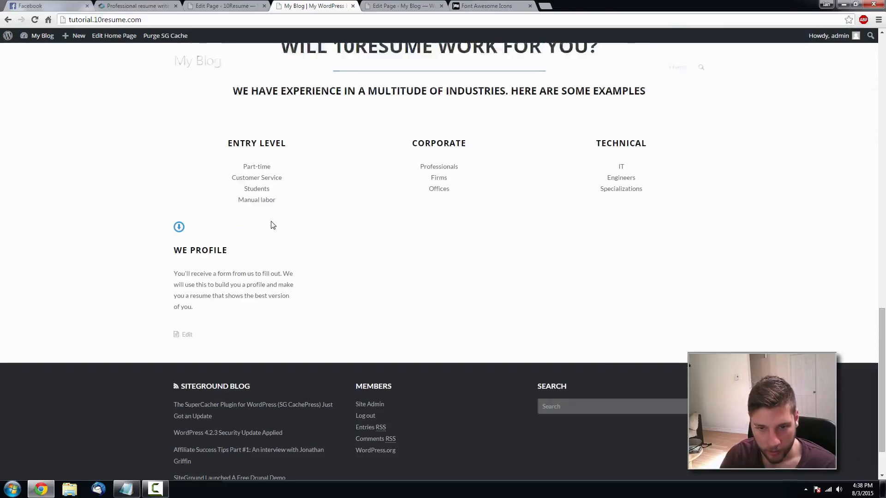
pyautogui.scroll(-1, 271, 223)
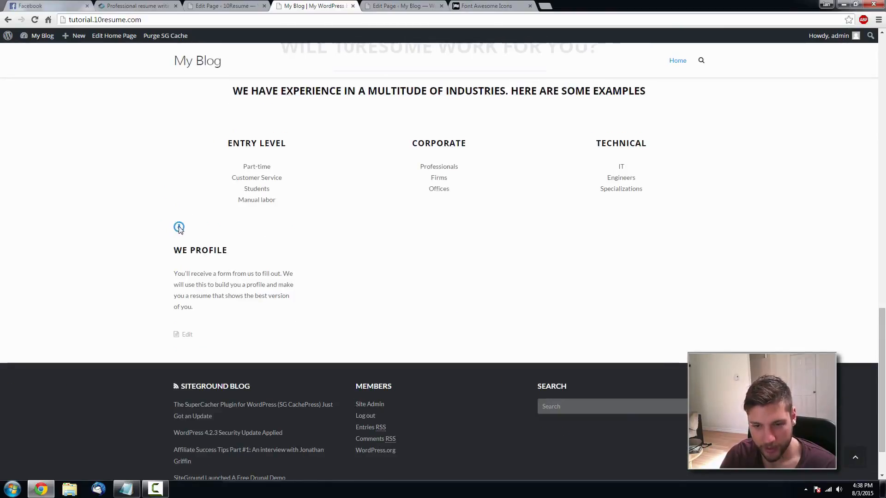
pyautogui.click(413, 4)
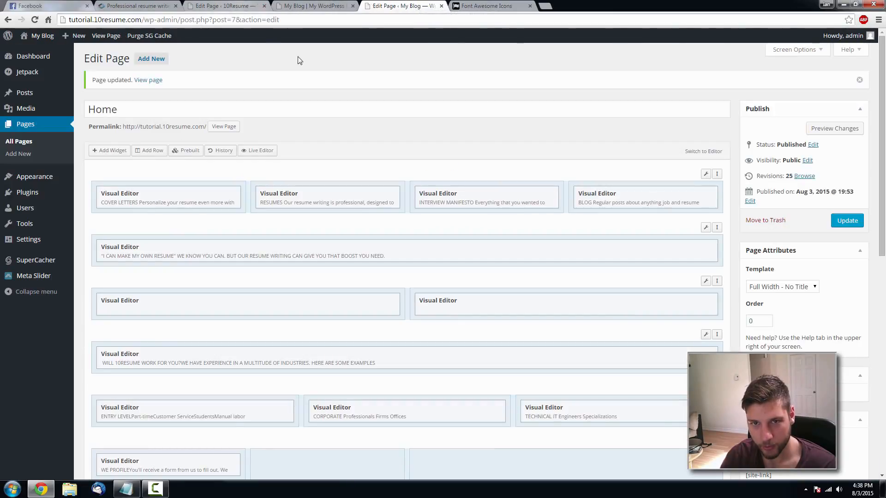
# - Reopen and close the WE PROFILE widget, update the Home page, and reload the live site
pyautogui.scroll(-4, 297, 112)
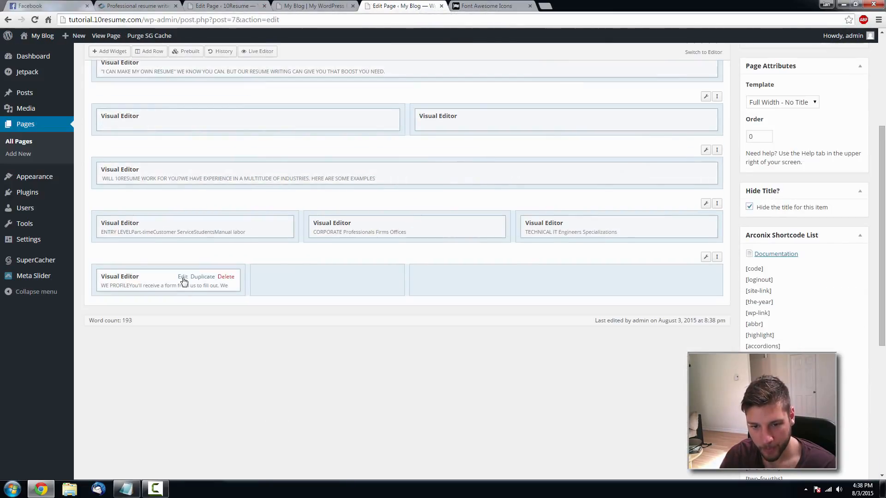
pyautogui.click(183, 277)
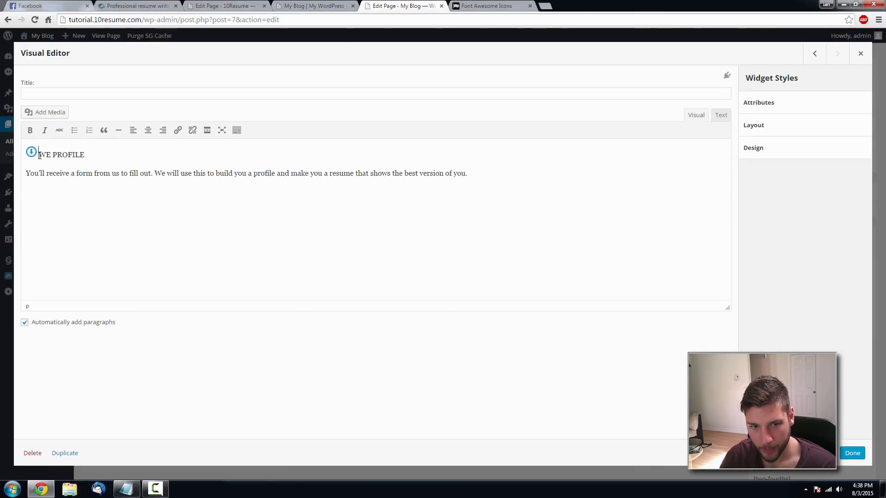
pyautogui.click(852, 453)
pyautogui.scroll(5, 835, 162)
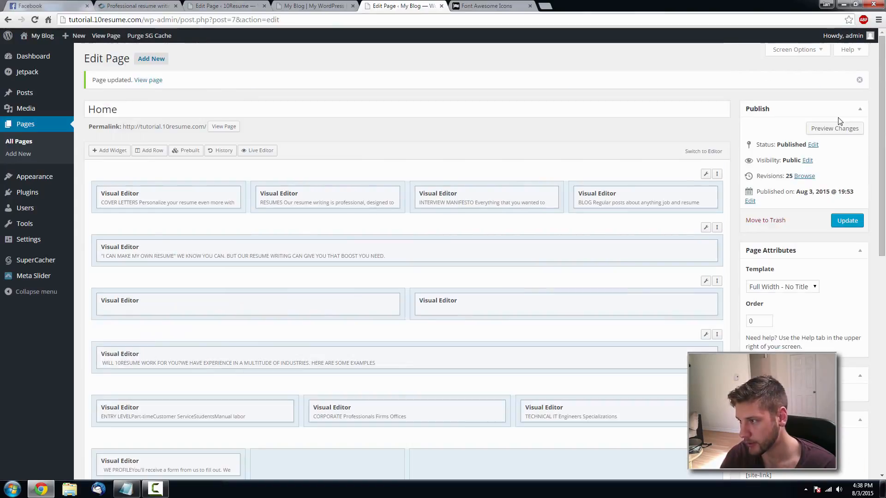
pyautogui.click(847, 220)
pyautogui.click(290, 4)
pyautogui.press('F5')
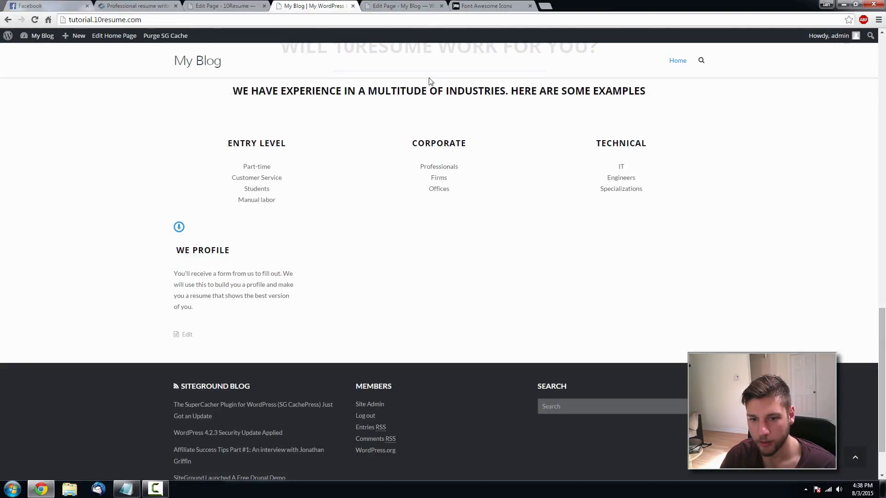
pyautogui.click(393, 6)
# - Remove the spaces before WE PROFILE and add a line break after the icon img tag, then update
pyautogui.scroll(-3, 243, 267)
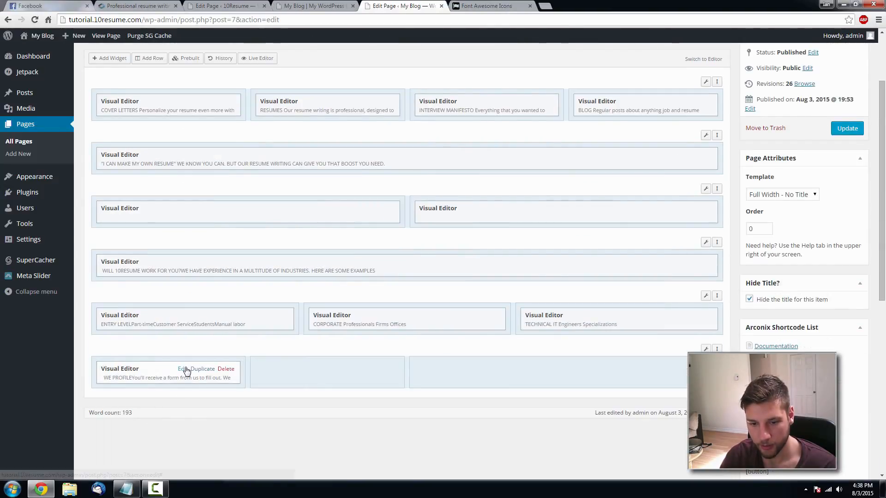
pyautogui.click(183, 369)
pyautogui.click(41, 155)
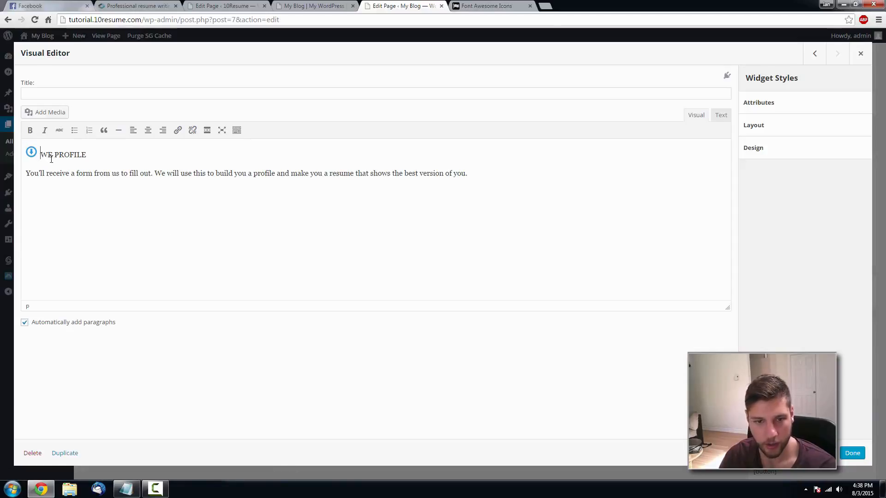
pyautogui.press('BackSpace')
pyautogui.press('BackSpace')
pyautogui.click(721, 115)
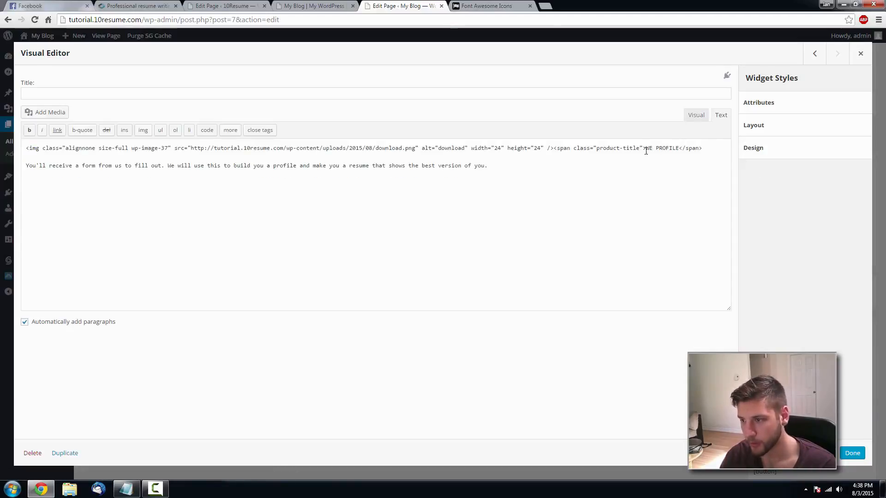
pyautogui.click(554, 148)
pyautogui.press('Return')
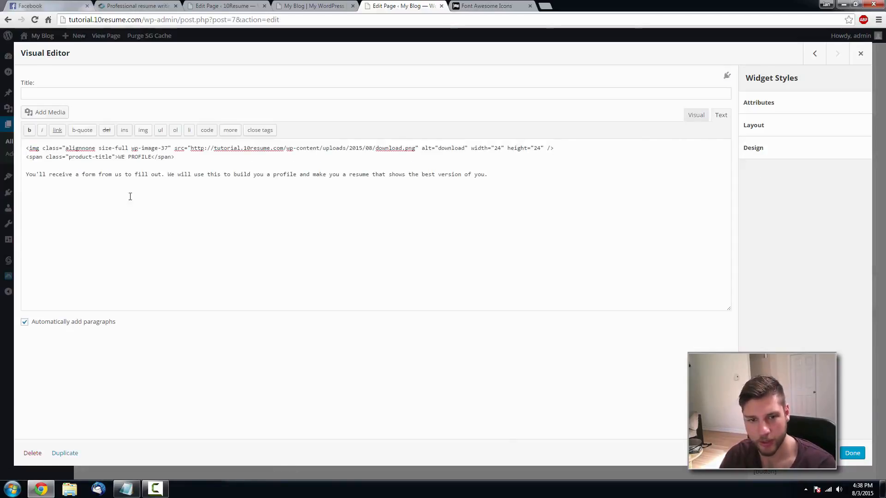
pyautogui.click(851, 453)
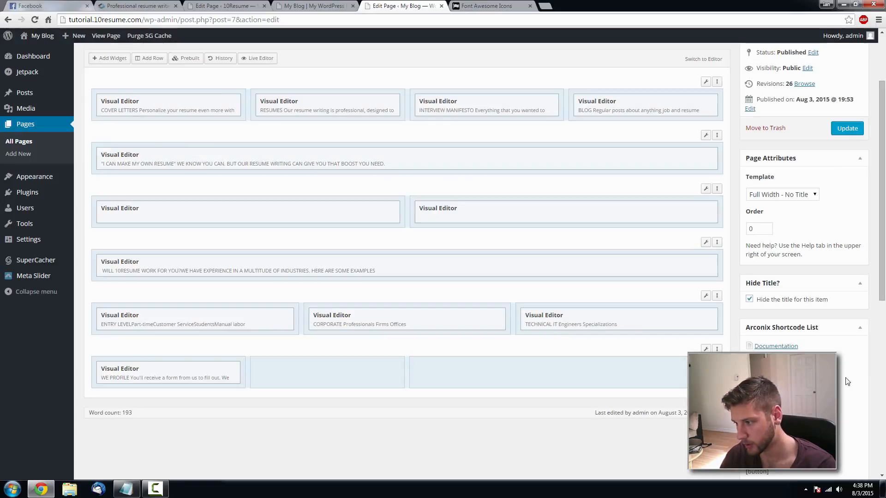
pyautogui.click(847, 129)
# - Check the title on the reloaded live page, then reopen the WE PROFILE widget
pyautogui.click(344, 6)
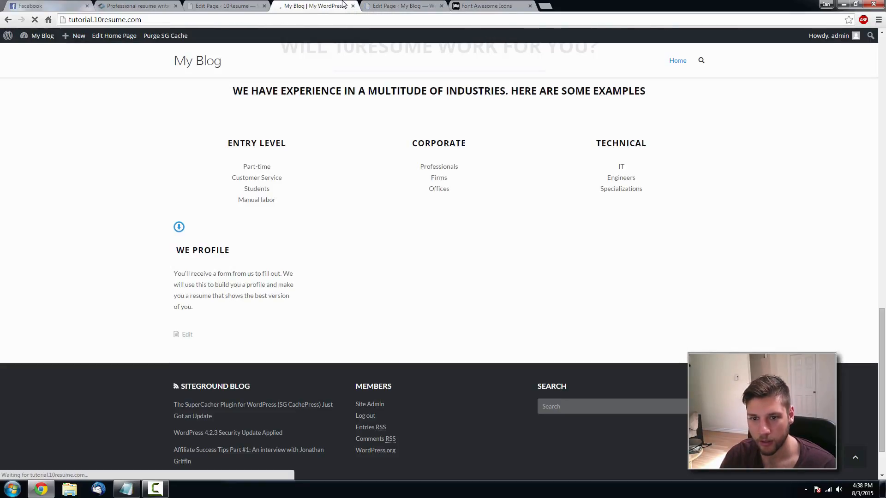
pyautogui.press('F5')
pyautogui.click(397, 6)
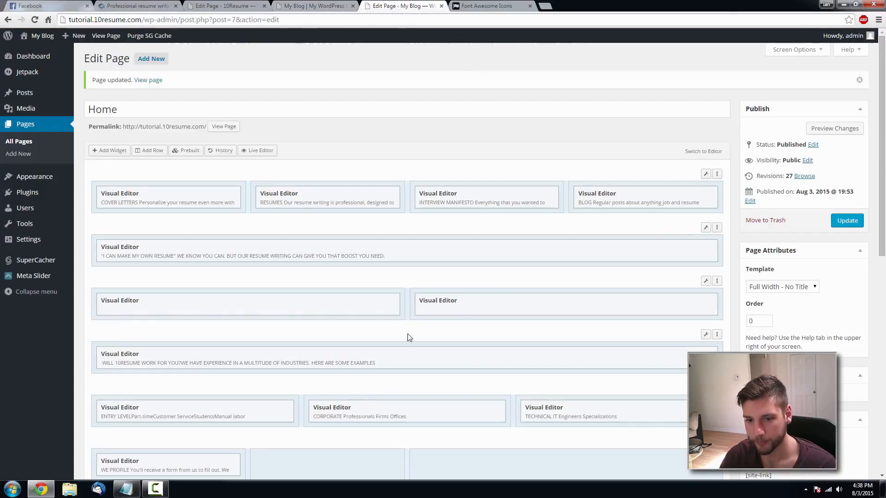
pyautogui.scroll(-3, 406, 334)
pyautogui.click(181, 323)
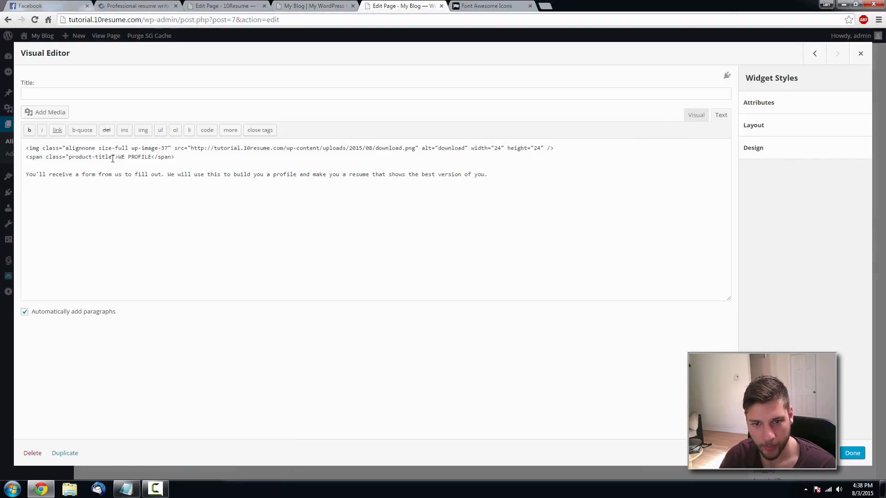
pyautogui.click(136, 6)
pyautogui.click(222, 5)
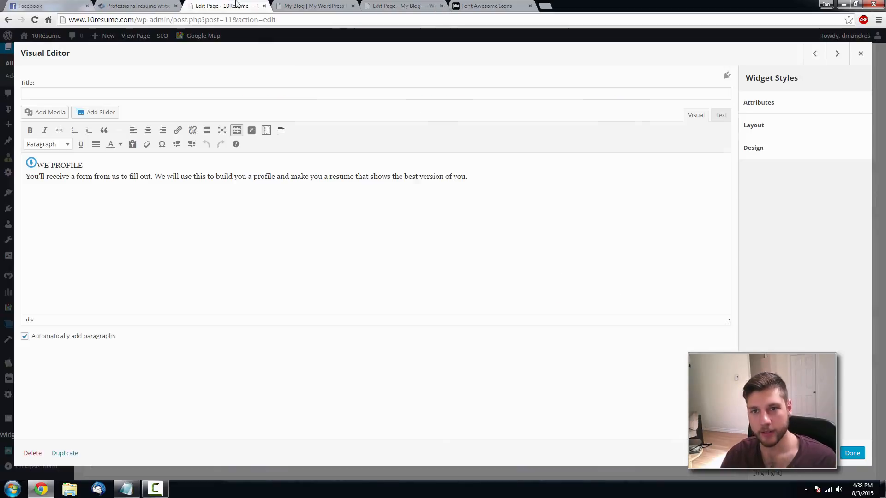
pyautogui.click(720, 115)
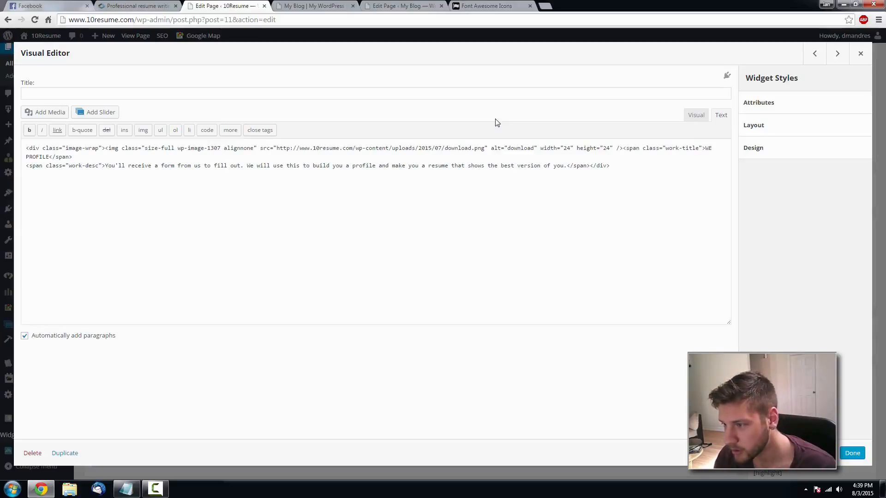
pyautogui.click(421, 8)
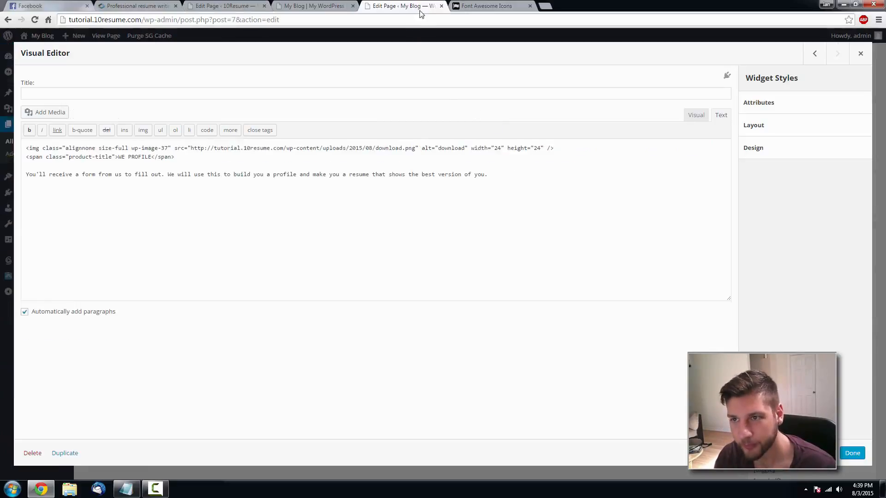
# - Close the widget editor and look over the live home page
pyautogui.click(860, 52)
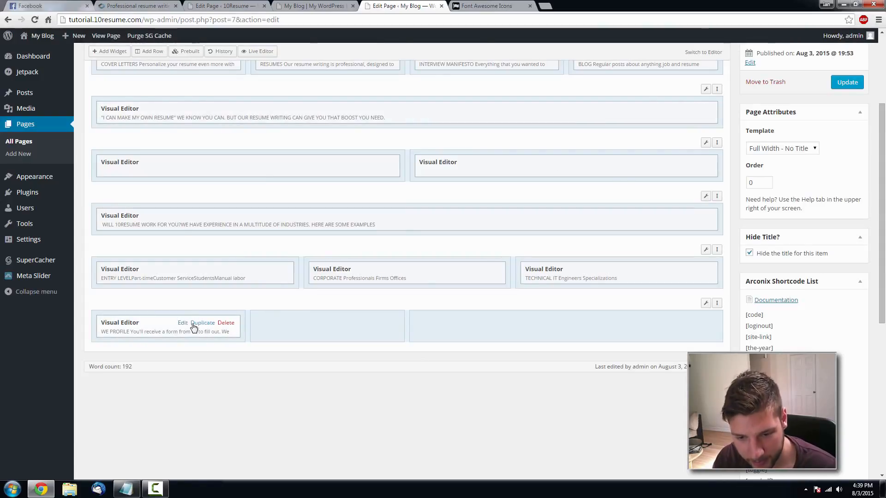
pyautogui.click(313, 6)
pyautogui.scroll(1, 359, 236)
pyautogui.scroll(1, 358, 245)
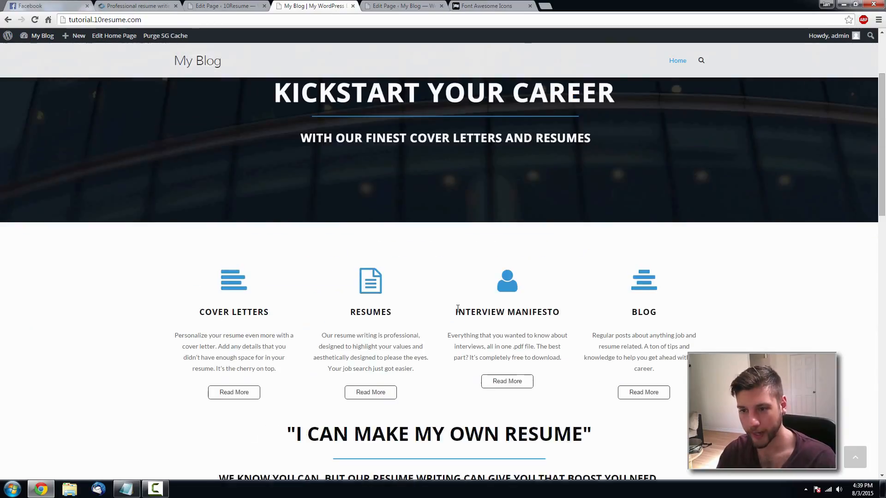
pyautogui.scroll(2, 443, 282)
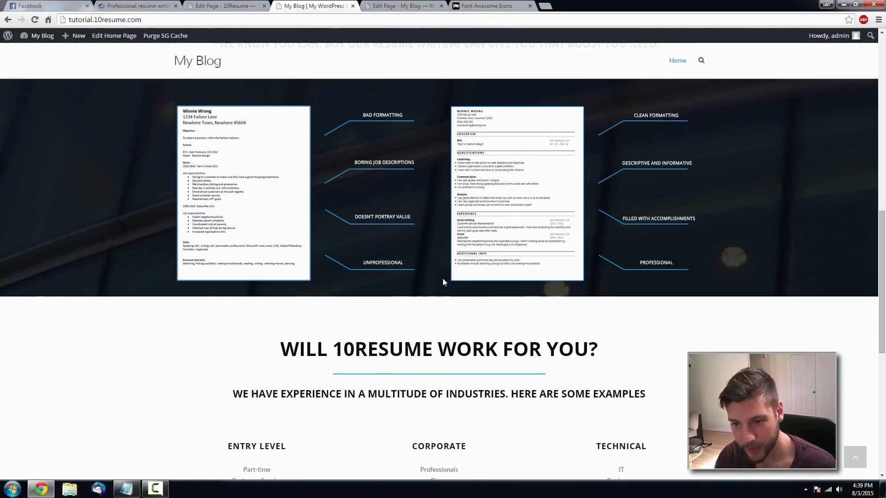
pyautogui.scroll(-4, 443, 283)
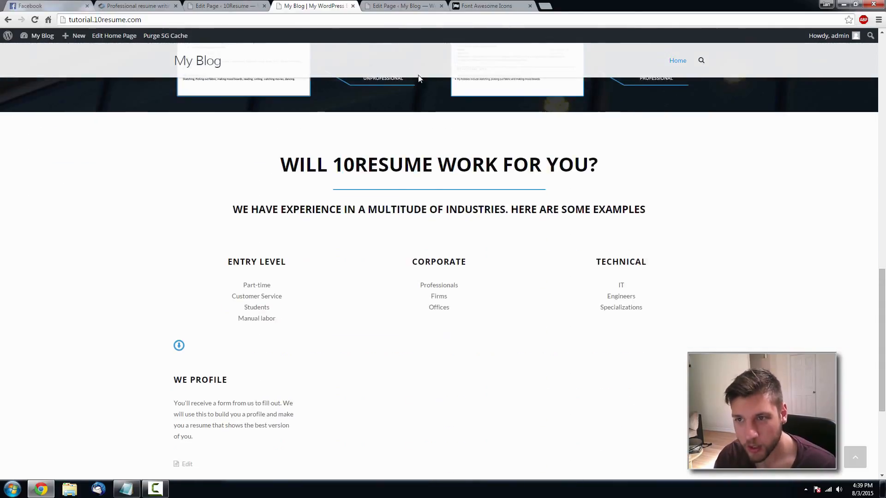
# - Rejoin the WE PROFILE title onto the icon's line and update the Home page
pyautogui.click(392, 5)
pyautogui.scroll(-4, 222, 396)
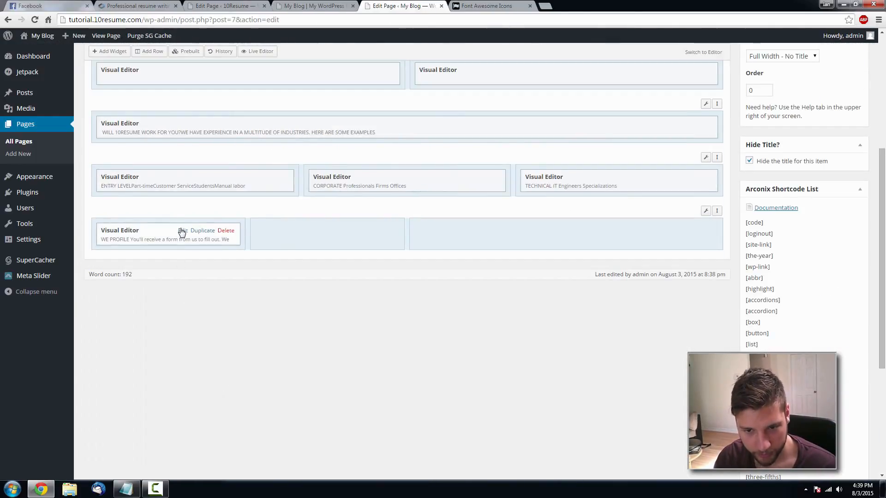
pyautogui.click(182, 231)
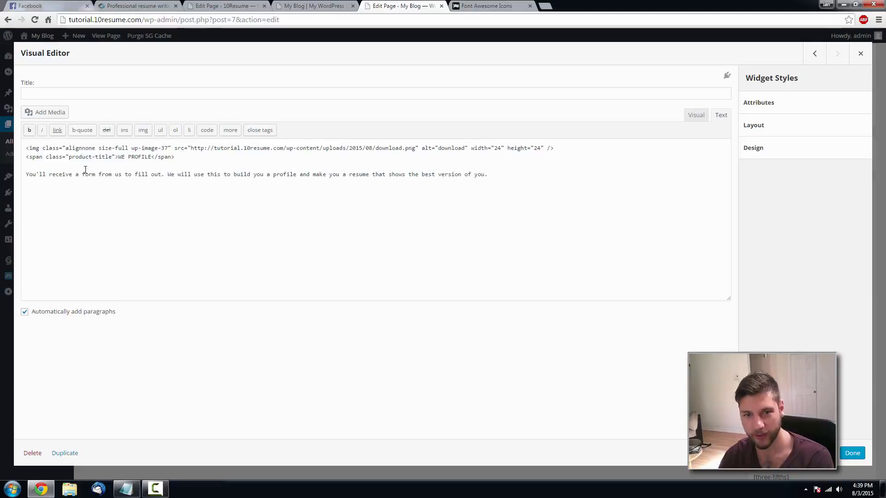
pyautogui.press('BackSpace')
pyautogui.click(694, 115)
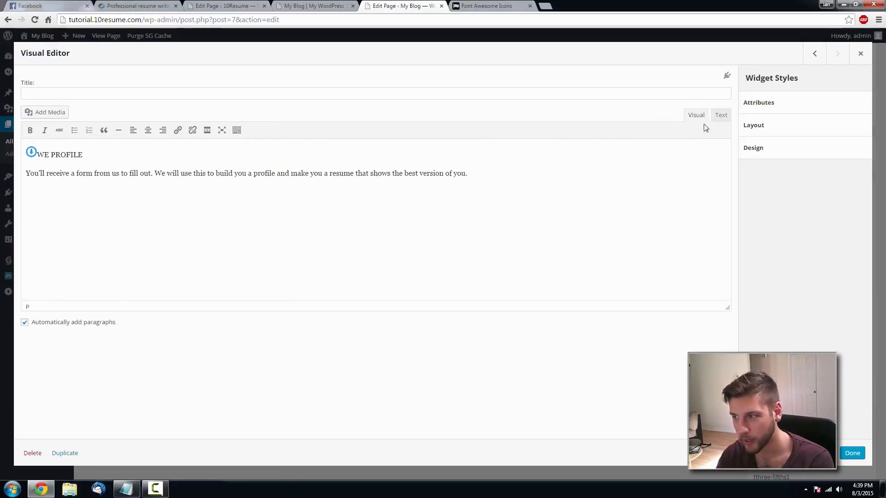
pyautogui.click(721, 116)
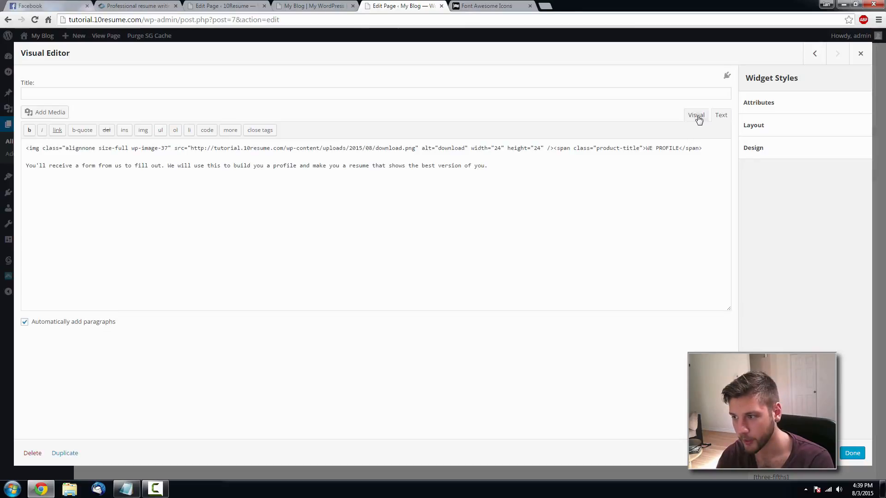
pyautogui.click(695, 117)
pyautogui.click(851, 454)
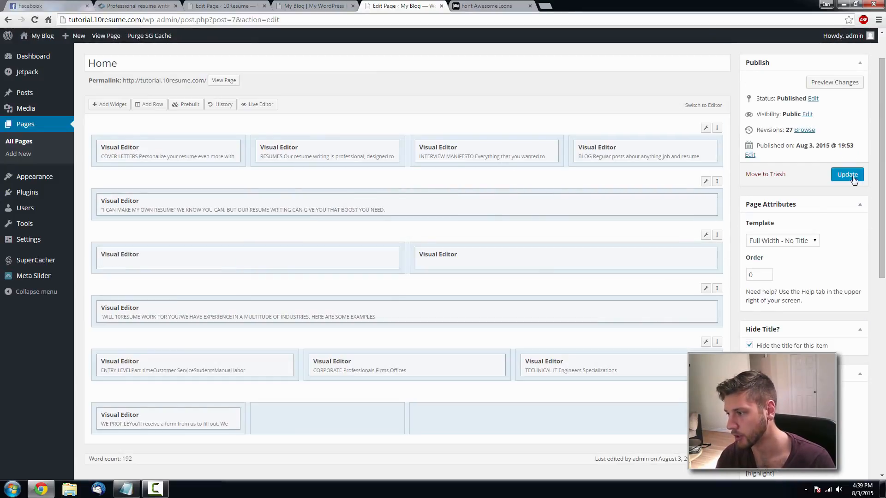
pyautogui.click(847, 175)
# - Reload the live page to check it, then open the WE PROFILE text block in the bottom row
pyautogui.click(323, 6)
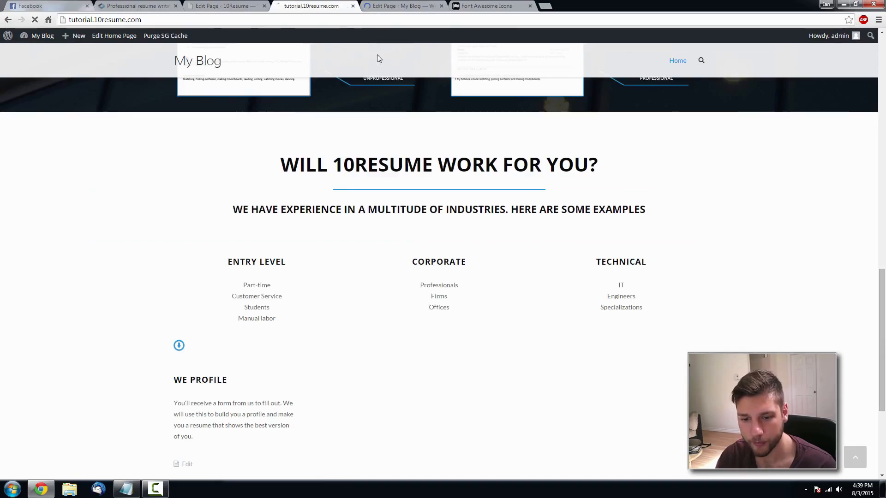
pyautogui.press('F5')
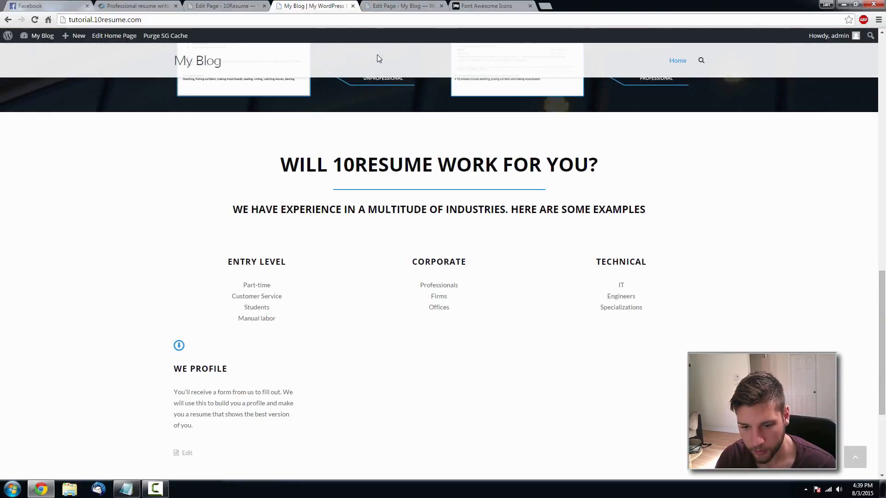
pyautogui.scroll(-2, 382, 204)
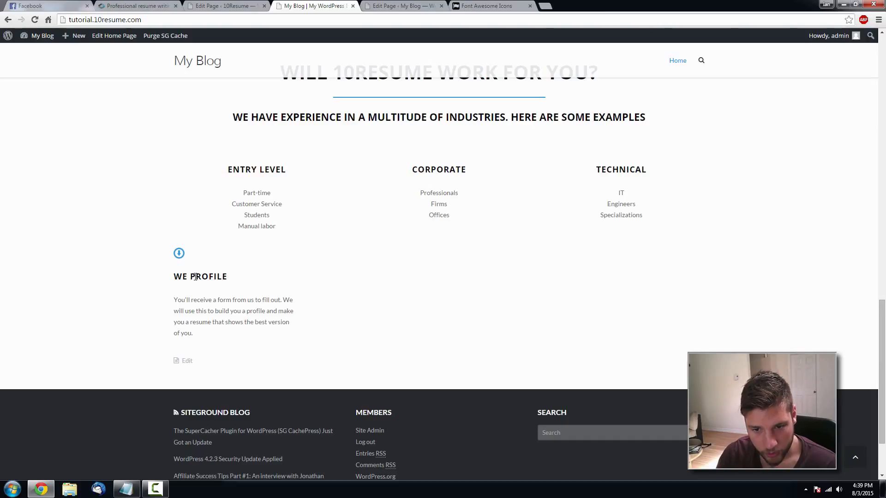
pyautogui.click(399, 6)
pyautogui.scroll(-5, 205, 292)
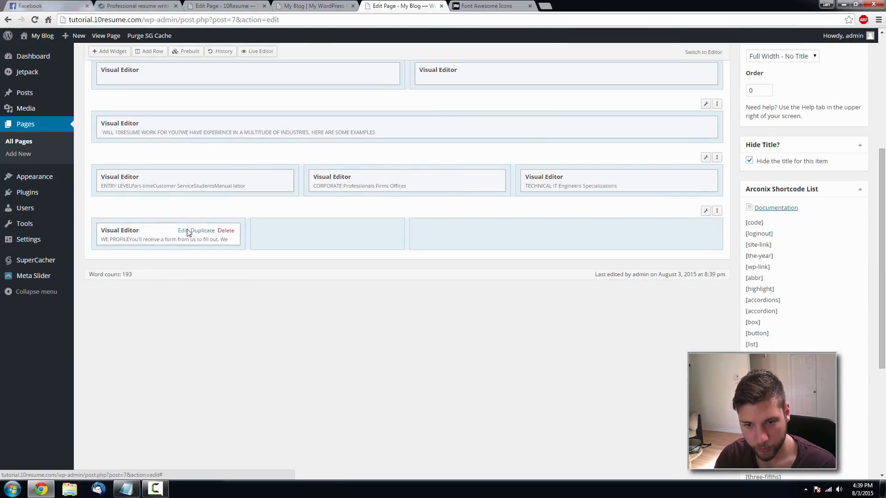
pyautogui.click(187, 232)
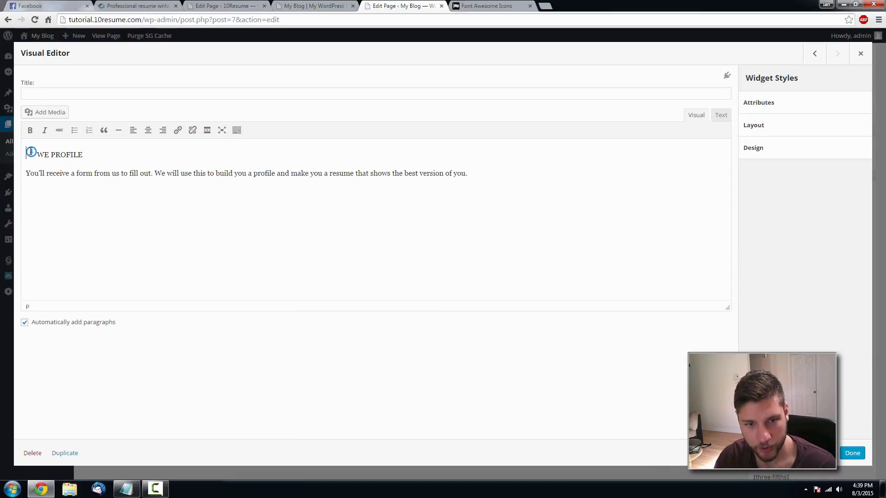
# - Delete the icon before the WE PROFILE heading, update the Home page, and reload the live site
pyautogui.click(30, 151)
pyautogui.click(106, 152)
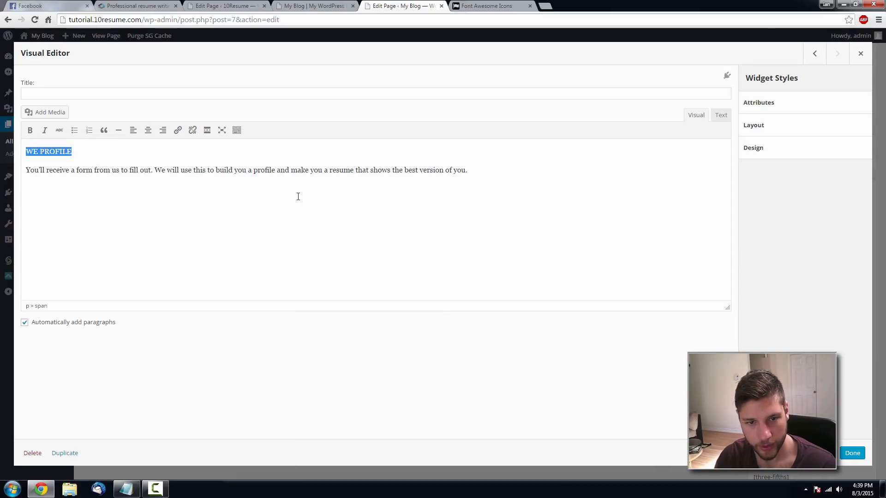
pyautogui.click(851, 452)
pyautogui.click(847, 128)
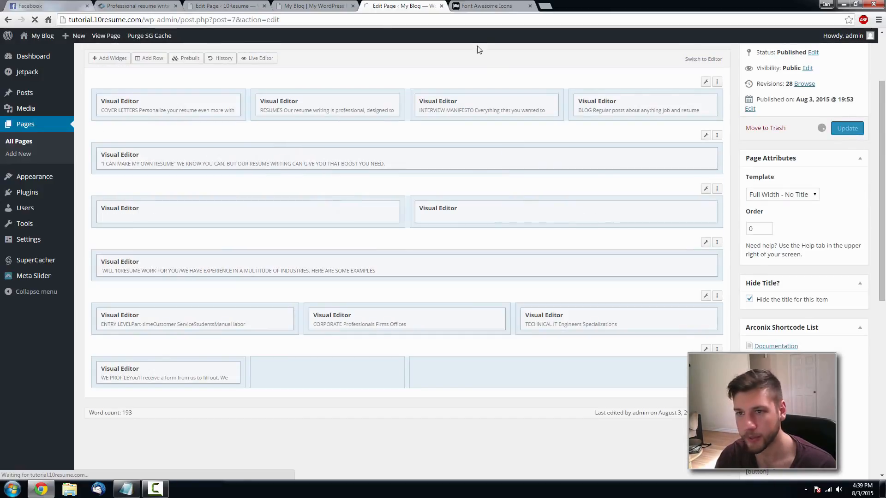
pyautogui.click(314, 6)
pyautogui.press('F5')
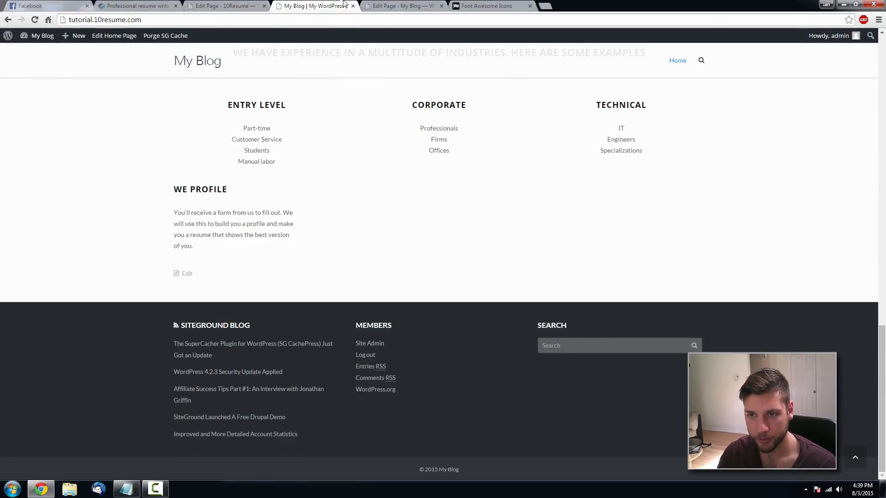
pyautogui.click(398, 5)
pyautogui.scroll(-5, 286, 296)
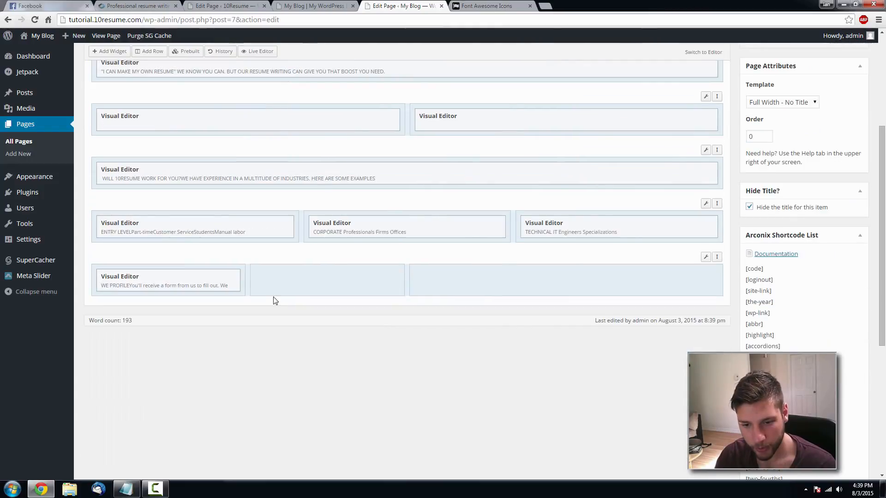
# - Duplicate the WE PROFILE widget three times and drag two copies into the middle column
pyautogui.click(203, 277)
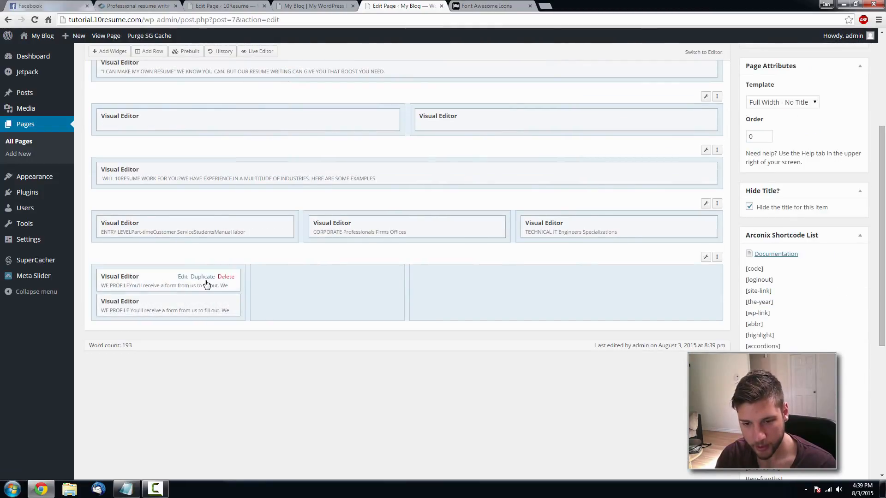
pyautogui.click(203, 277)
pyautogui.click(203, 277)
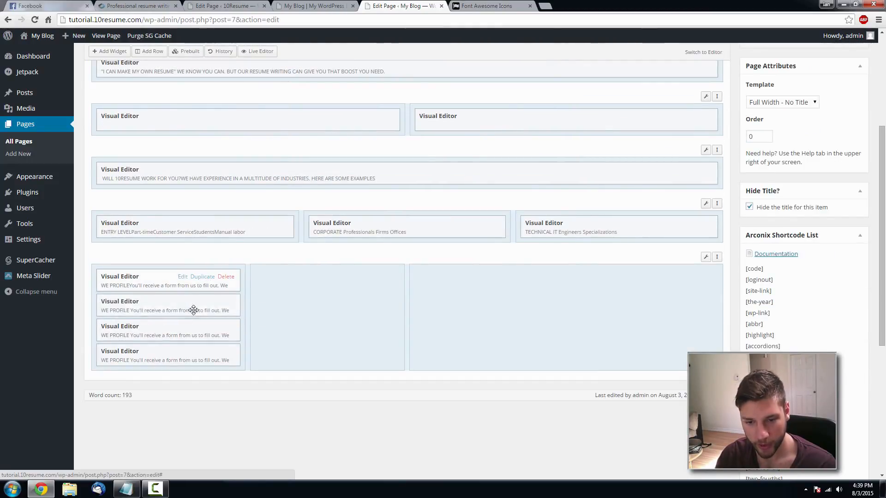
pyautogui.moveTo(167, 311); pyautogui.dragTo(323, 307)
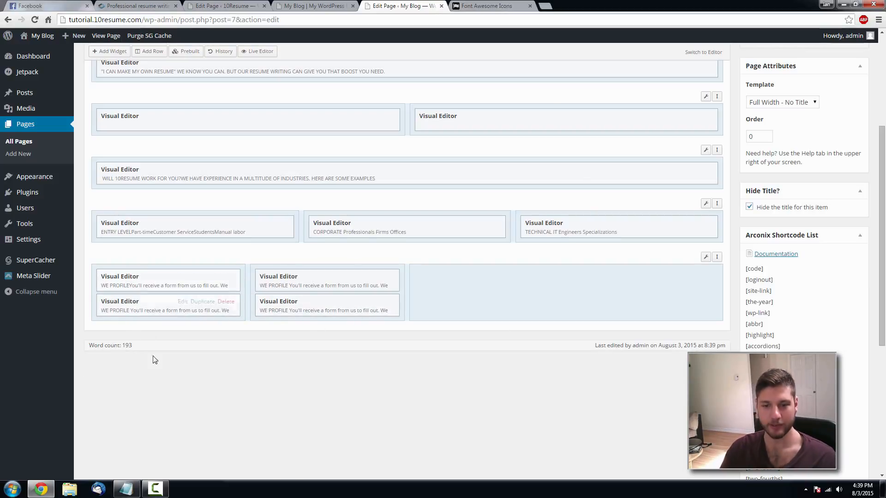
# - Update the Home page and reload the live site to see all four WE PROFILE blocks
pyautogui.scroll(10, 863, 253)
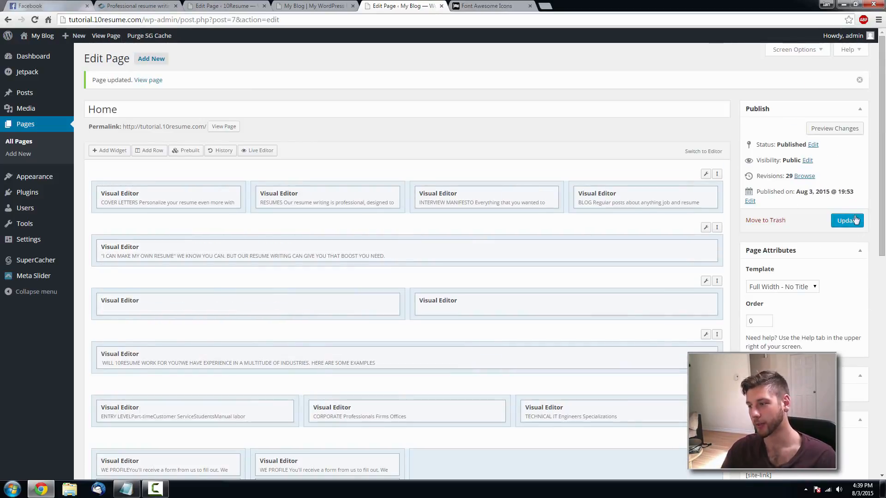
pyautogui.click(846, 222)
pyautogui.click(320, 6)
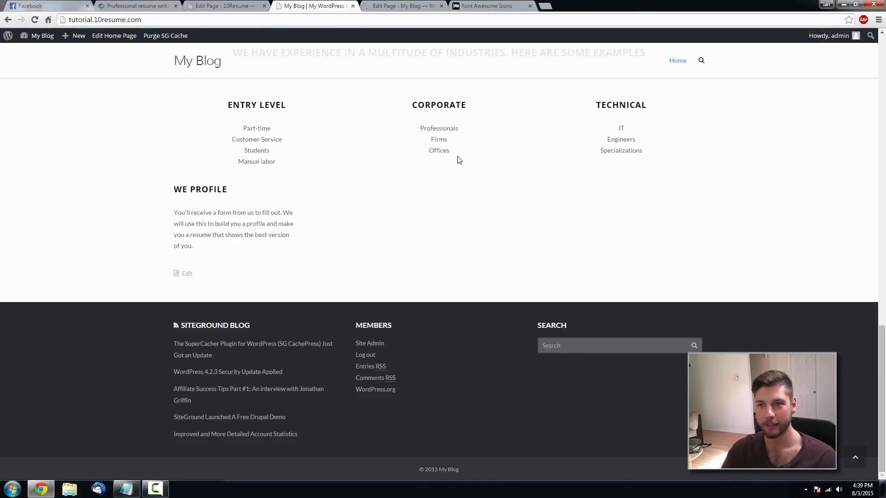
pyautogui.press('F5')
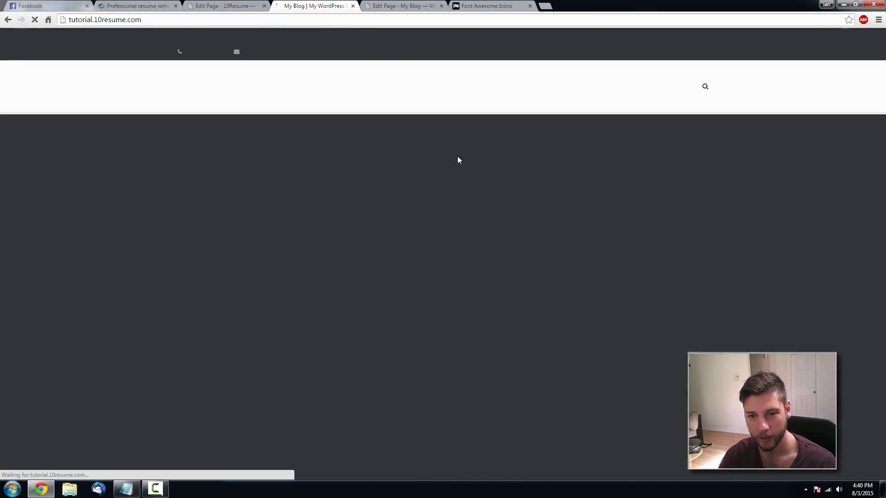
pyautogui.scroll(1, 249, 276)
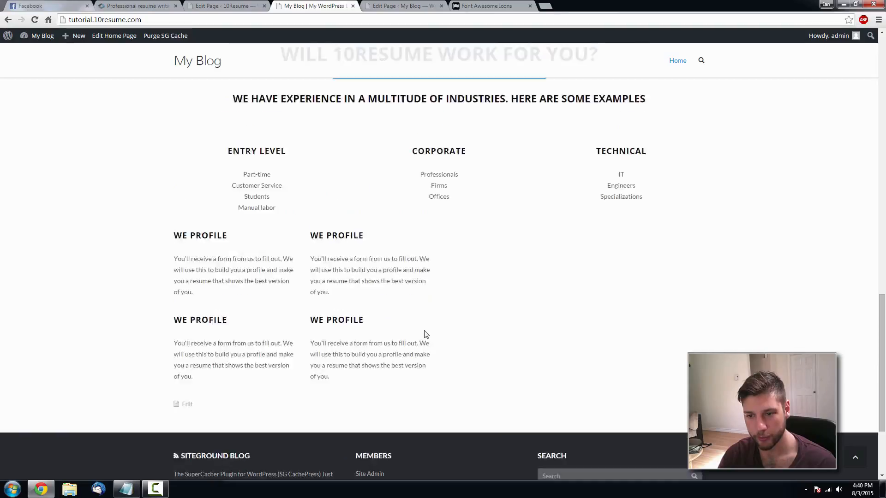
# - Replace the second-left block's heading with WE WRITE copied from the 10resume.com reference
pyautogui.click(137, 4)
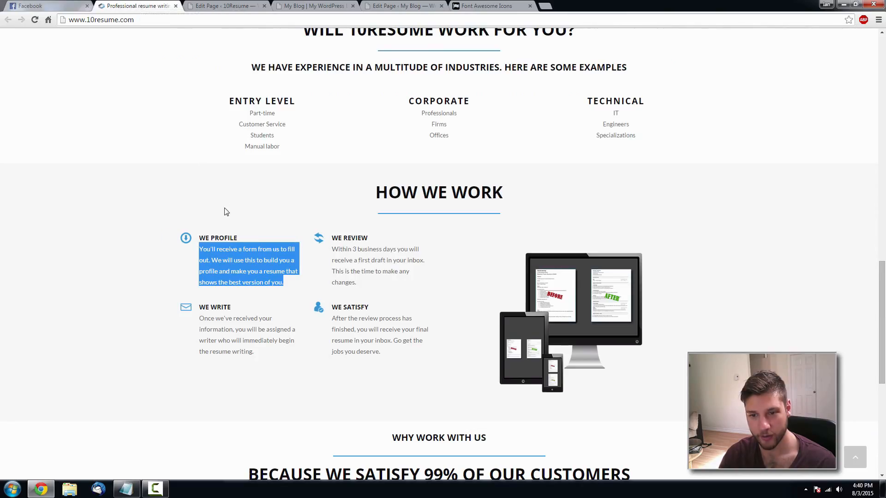
pyautogui.scroll(-1, 235, 189)
pyautogui.click(393, 5)
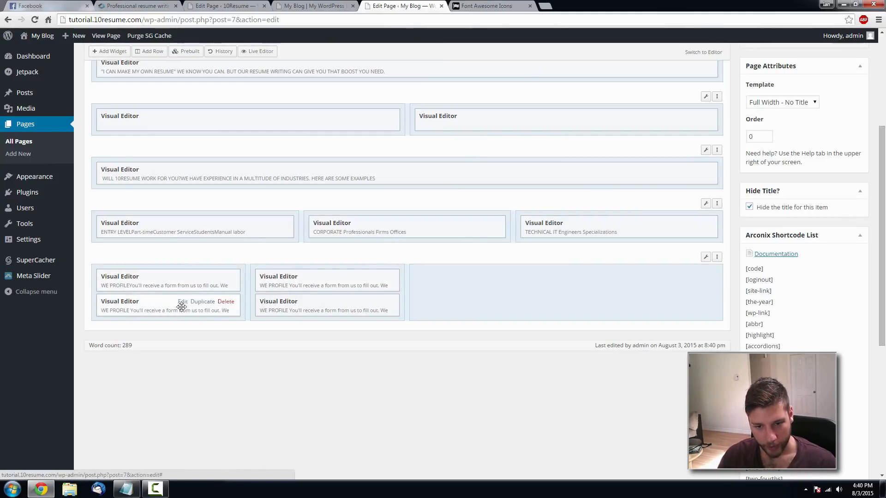
pyautogui.click(183, 303)
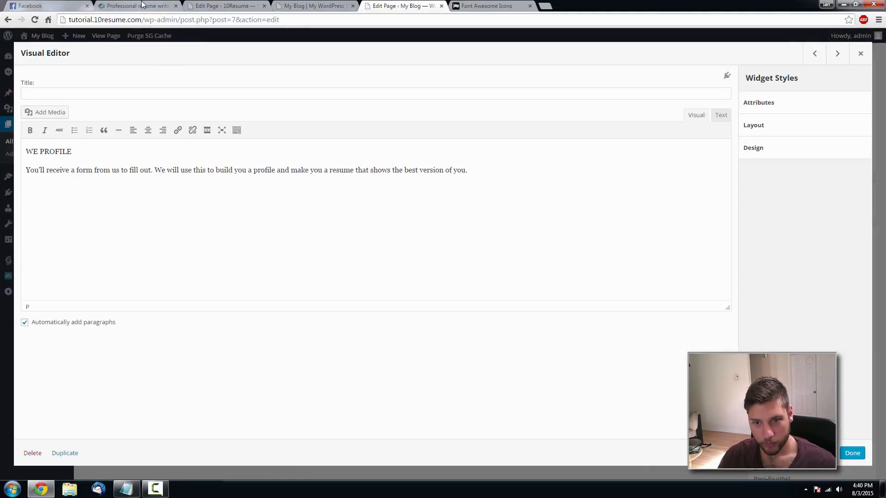
pyautogui.click(134, 5)
pyautogui.moveTo(232, 261); pyautogui.dragTo(204, 261)
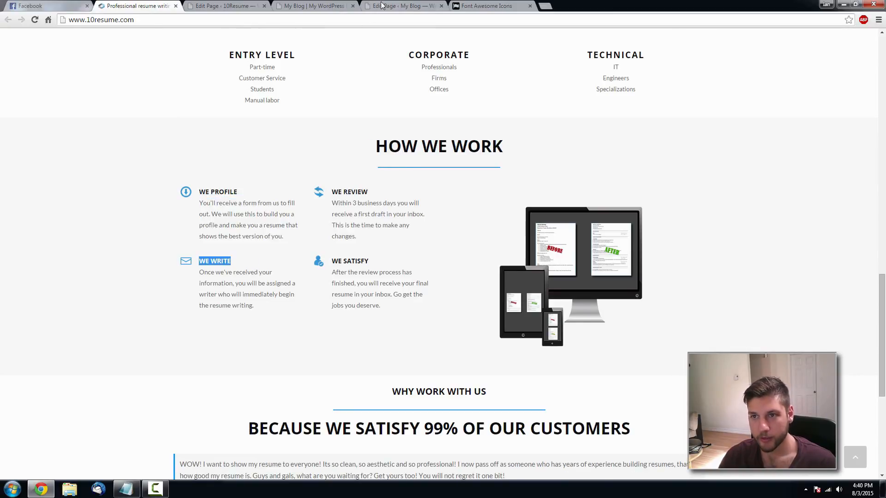
pyautogui.click(381, 5)
pyautogui.click(719, 116)
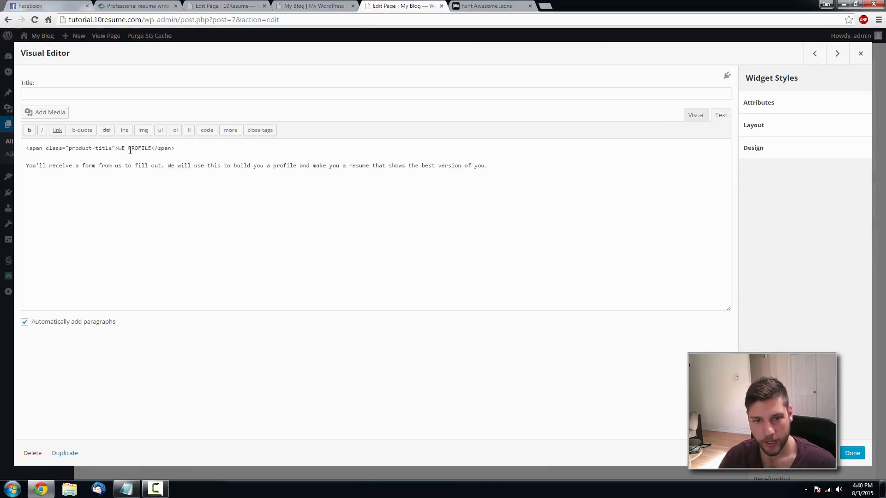
pyautogui.moveTo(124, 149); pyautogui.dragTo(118, 149)
pyautogui.write('WE WRITE')
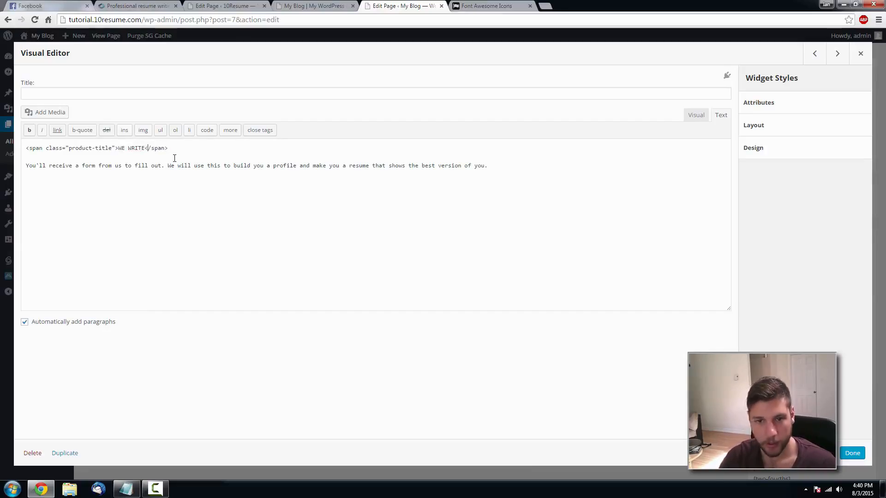
# - Paste the reference's WE WRITE description over that block's old paragraph
pyautogui.click(169, 5)
pyautogui.moveTo(259, 307); pyautogui.dragTo(201, 271)
pyautogui.hotkey('ctrl', 'c')
pyautogui.click(407, 5)
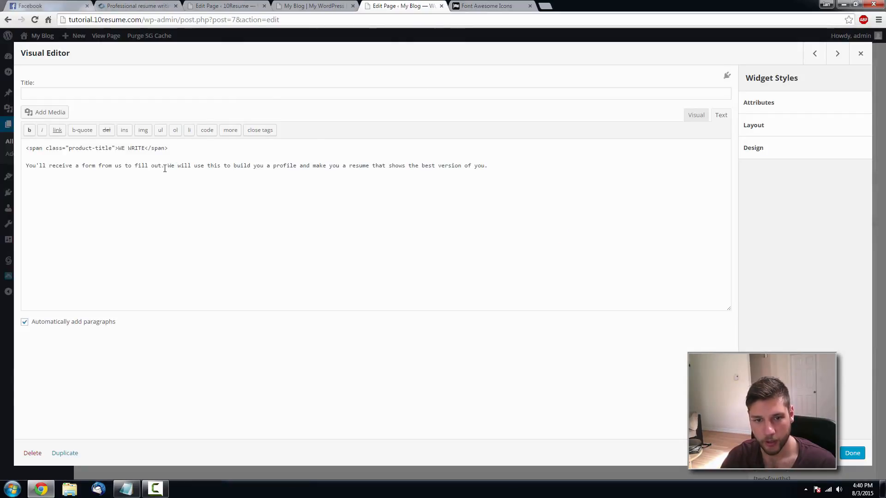
pyautogui.moveTo(442, 164); pyautogui.dragTo(26, 165)
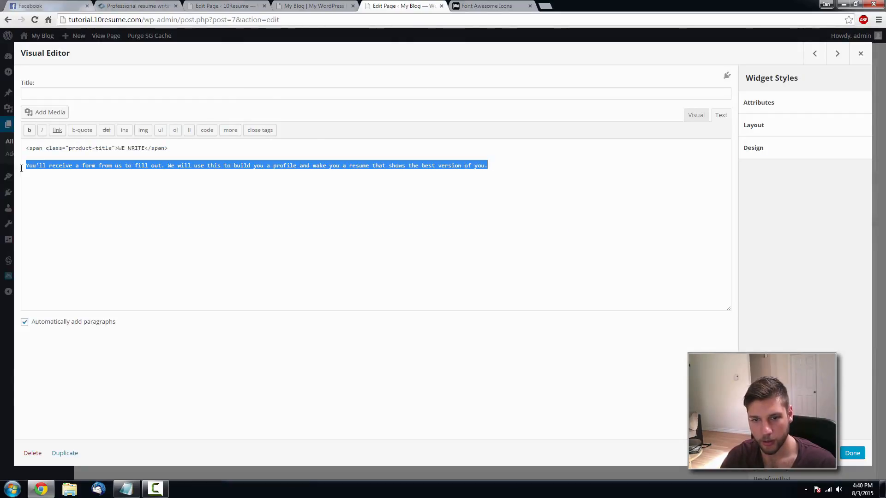
pyautogui.hotkey('ctrl', 'v')
pyautogui.click(853, 456)
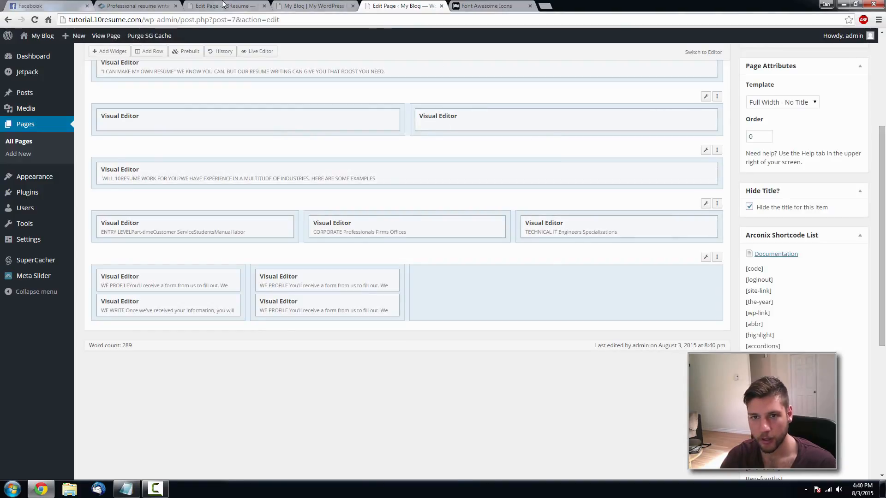
# - Make the top-middle block read WE REVIEW with the reference's review description
pyautogui.click(139, 6)
pyautogui.moveTo(388, 236); pyautogui.dragTo(332, 203)
pyautogui.click(401, 5)
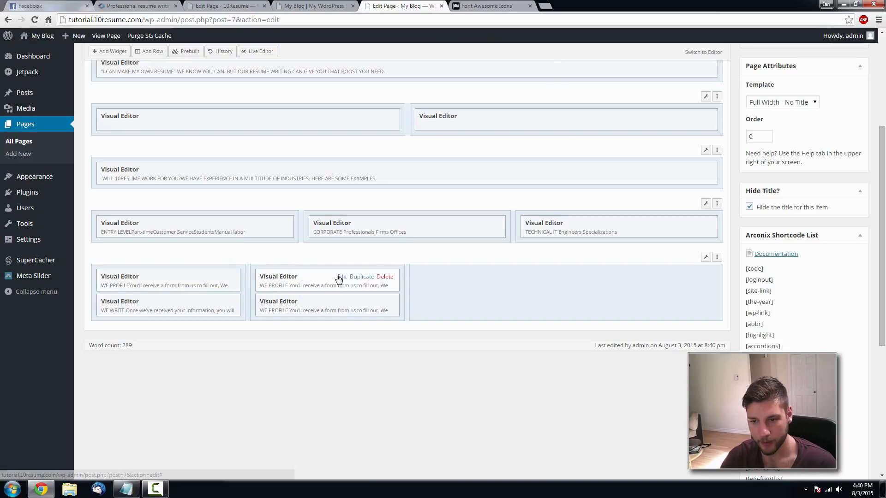
pyautogui.click(340, 276)
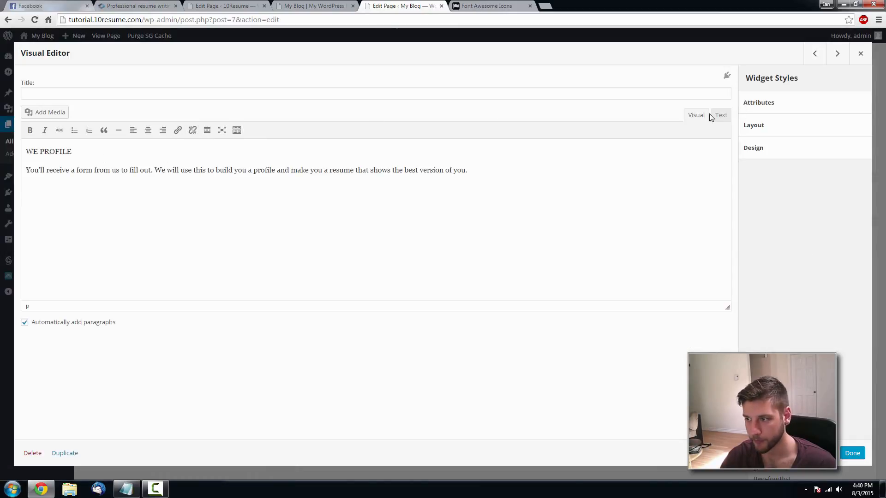
pyautogui.click(720, 115)
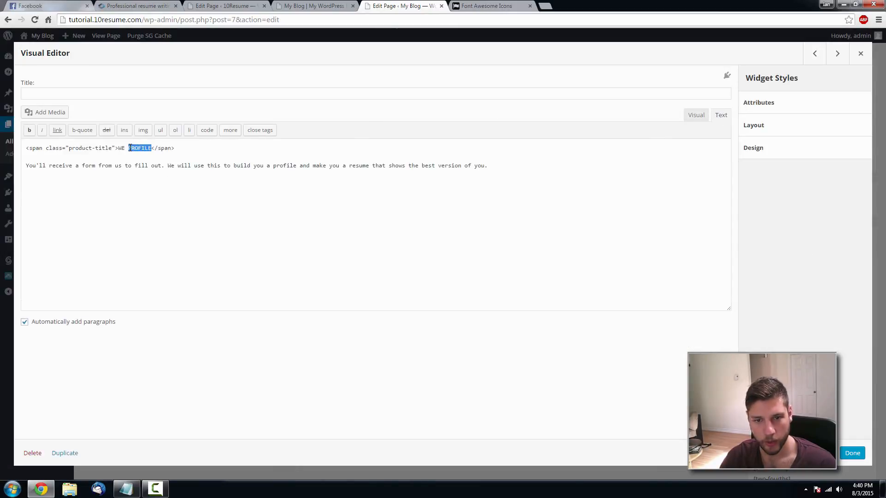
pyautogui.write('REVIEW')
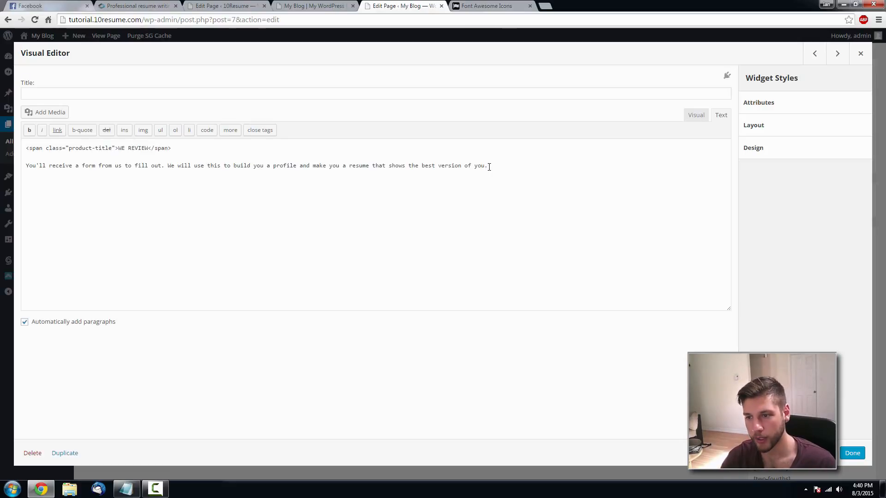
pyautogui.moveTo(489, 167); pyautogui.dragTo(89, 180)
pyautogui.write('Within 3 business days you will receive a first draft to your inbox. This is the time to make any changes.')
pyautogui.click(852, 453)
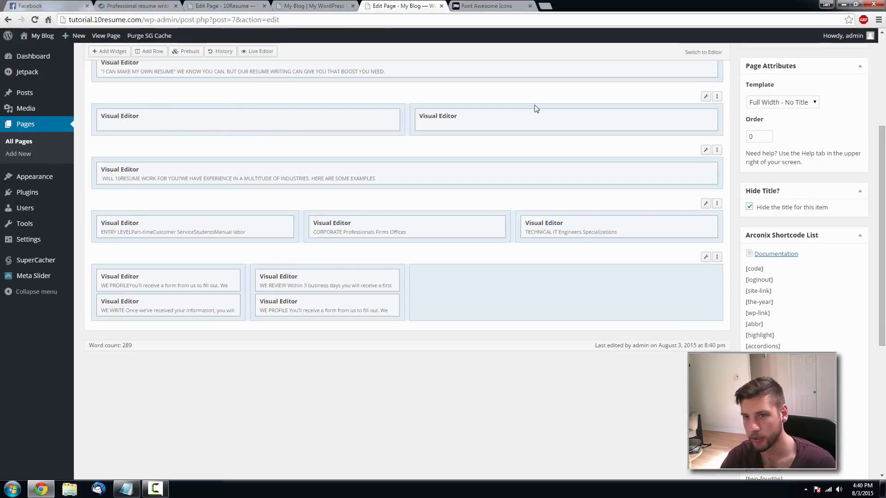
# - Retitle the last WE PROFILE block WE SATISFY and paste the after-review description
pyautogui.click(311, 6)
pyautogui.click(126, 5)
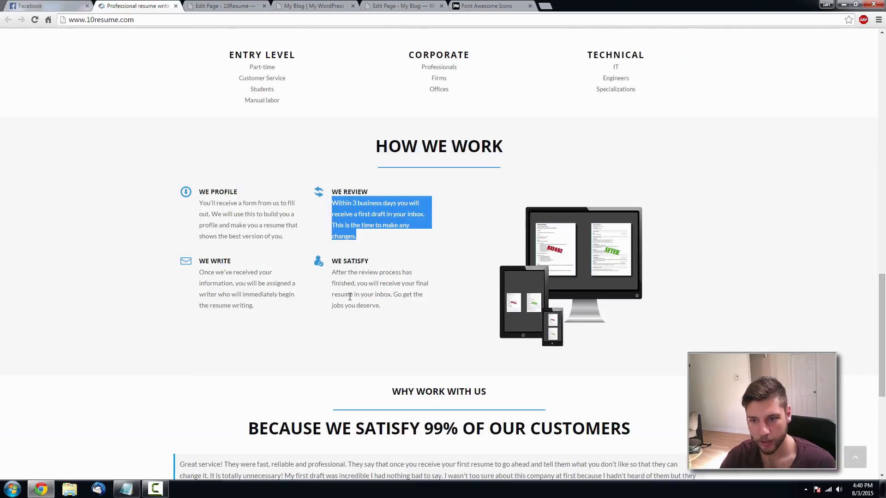
pyautogui.click(365, 262)
pyautogui.moveTo(384, 306); pyautogui.dragTo(325, 272)
pyautogui.hotkey('ctrl', 'c')
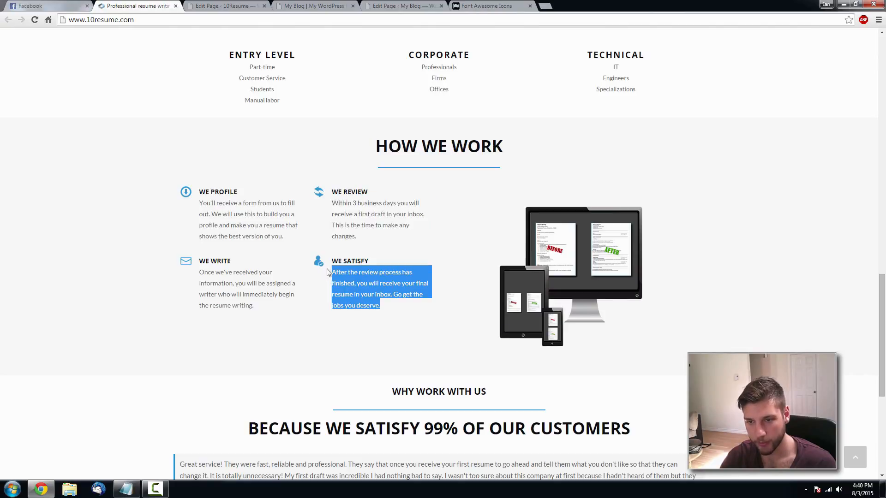
pyautogui.click(424, 5)
pyautogui.click(345, 304)
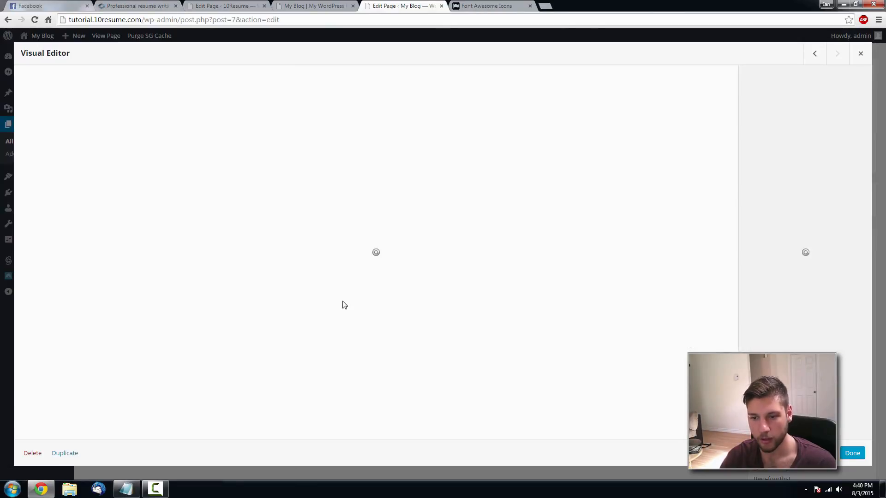
pyautogui.click(717, 117)
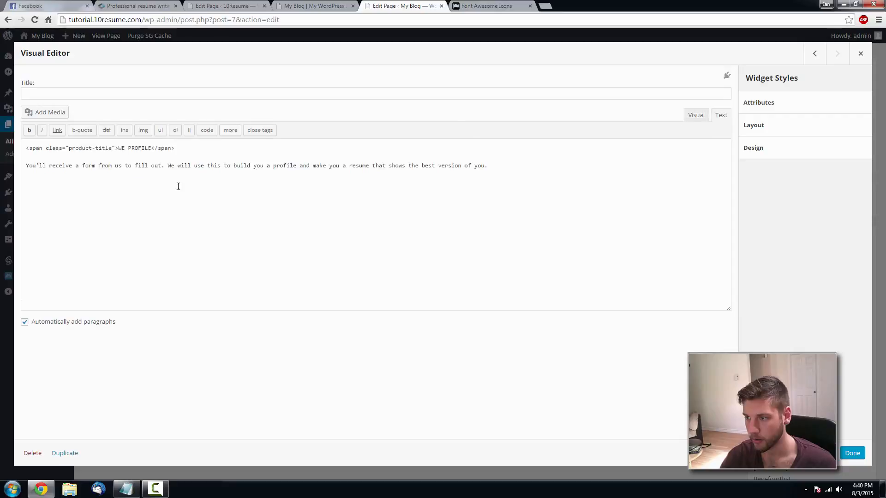
pyautogui.moveTo(151, 148); pyautogui.dragTo(124, 148)
pyautogui.write('WE ST')
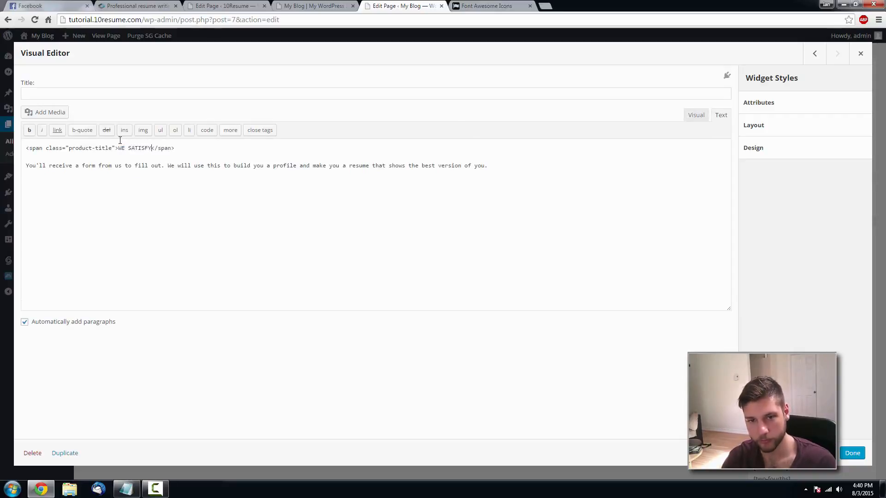
pyautogui.moveTo(495, 169); pyautogui.dragTo(23, 165)
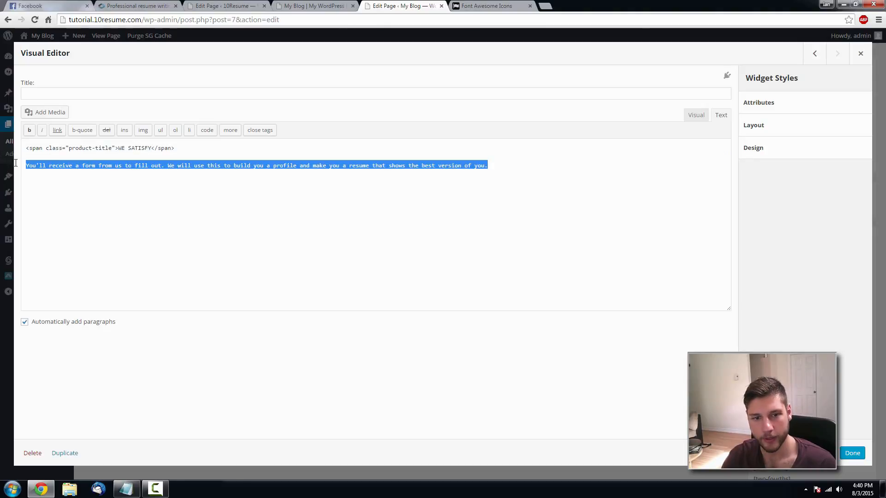
pyautogui.hotkey('ctrl', 'v')
pyautogui.click(853, 454)
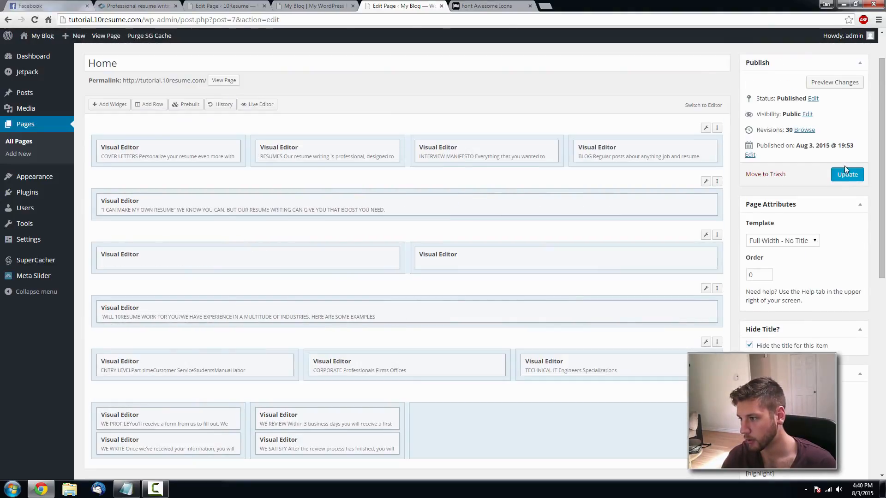
# - Reload the live site to see the four how-we-work blocks
pyautogui.click(287, 4)
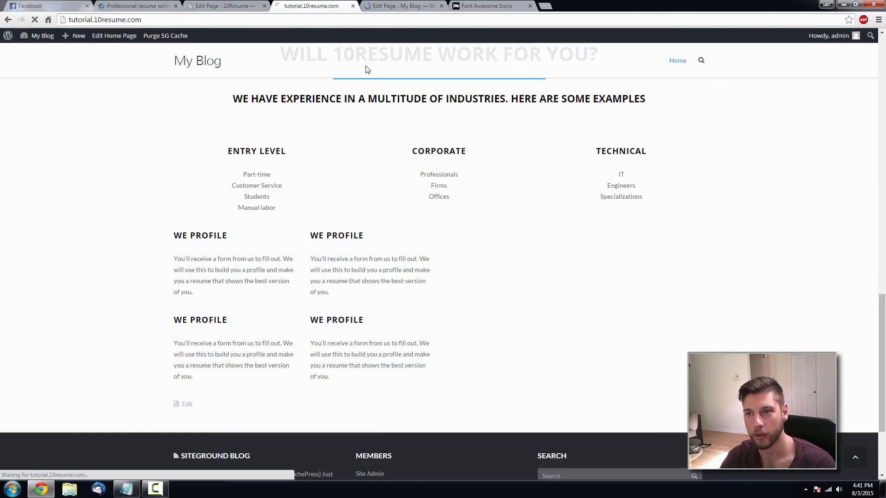
pyautogui.press('F5')
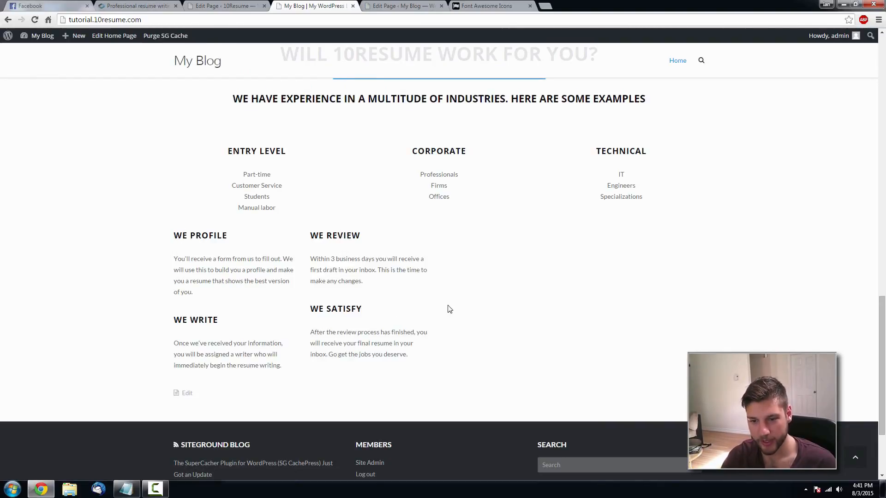
pyautogui.click(434, 4)
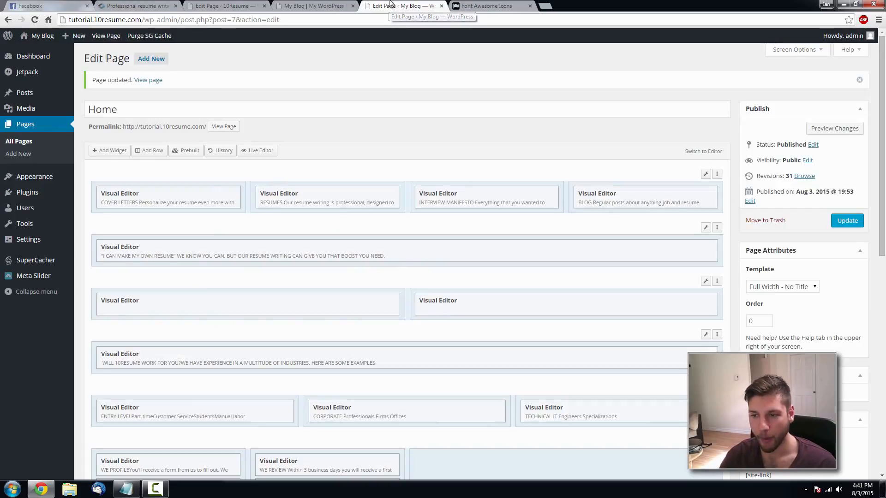
# - Compare with the reference HOW WE WORK section and start adding a new row
pyautogui.click(161, 5)
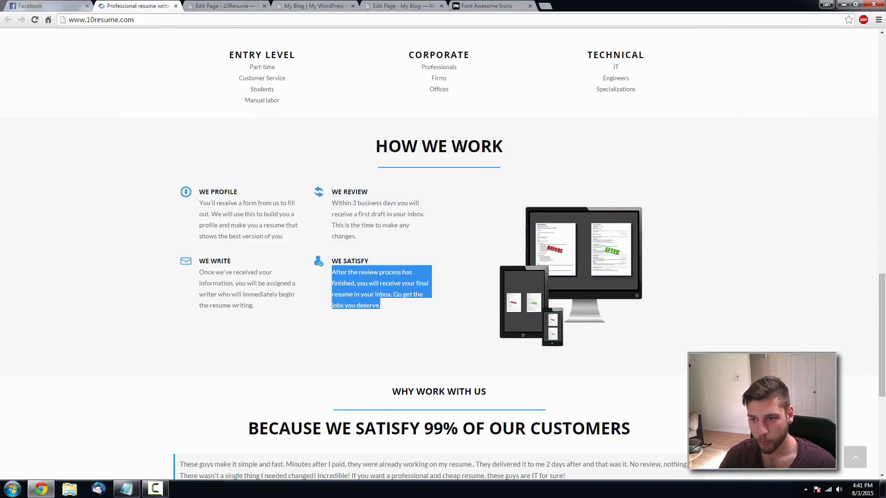
pyautogui.moveTo(376, 146); pyautogui.dragTo(478, 143)
pyautogui.click(410, 5)
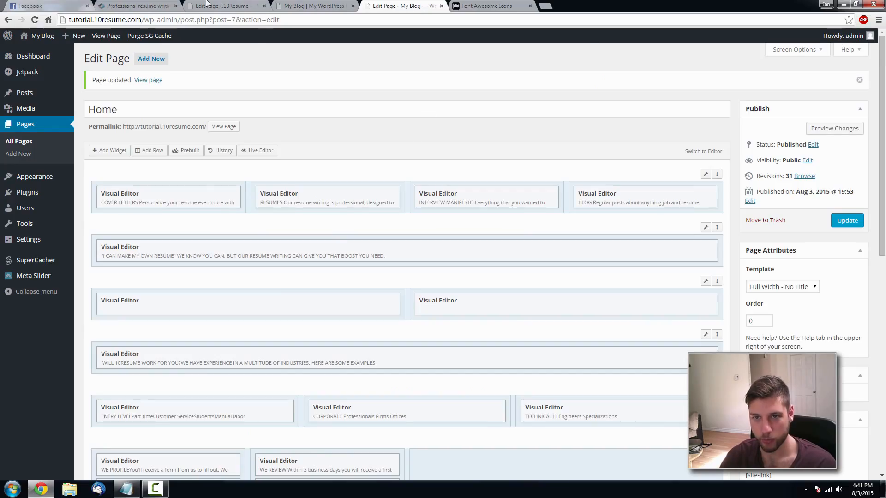
pyautogui.click(141, 4)
pyautogui.click(427, 6)
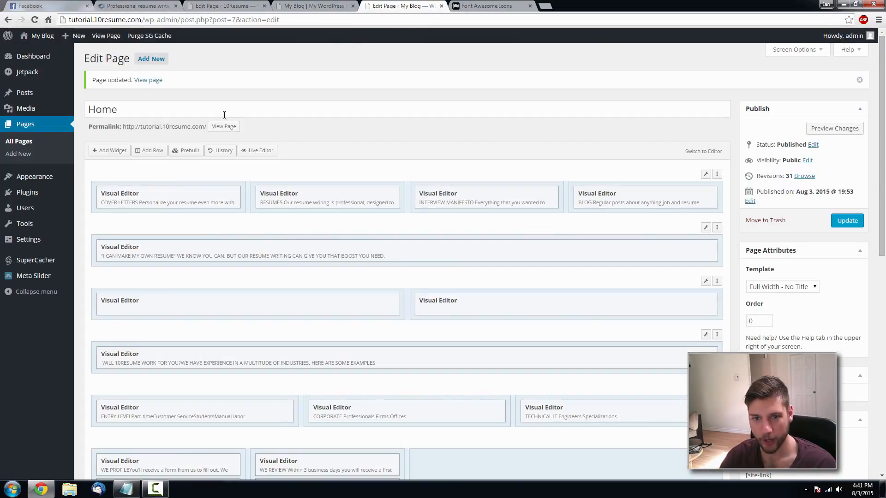
pyautogui.click(147, 153)
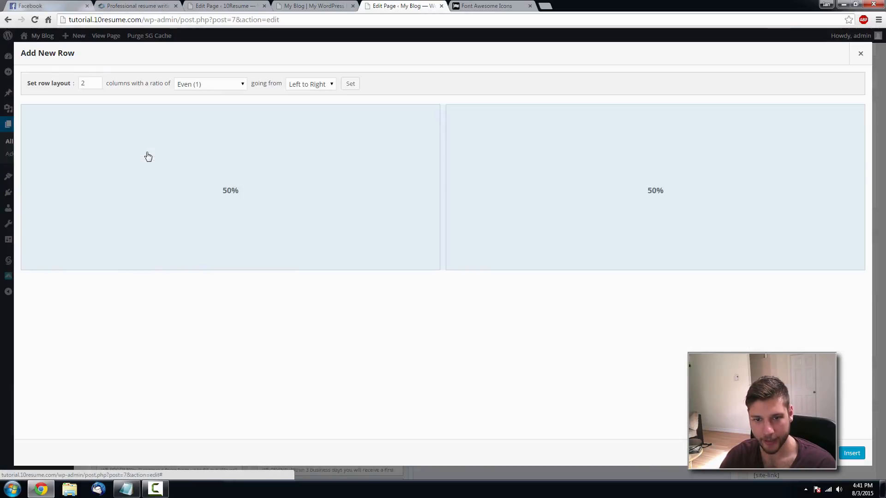
# - Insert a single-column row and add a Visual Editor widget to it
pyautogui.click(96, 85)
pyautogui.click(852, 455)
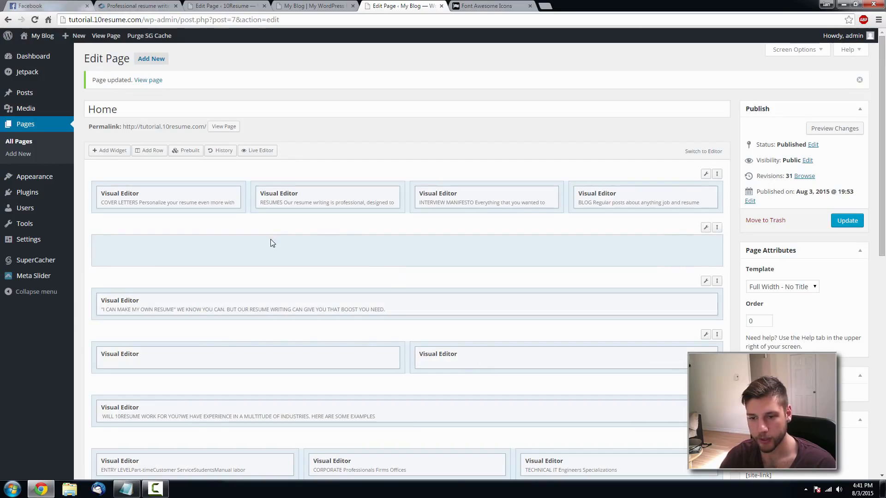
pyautogui.click(109, 157)
pyautogui.click(253, 293)
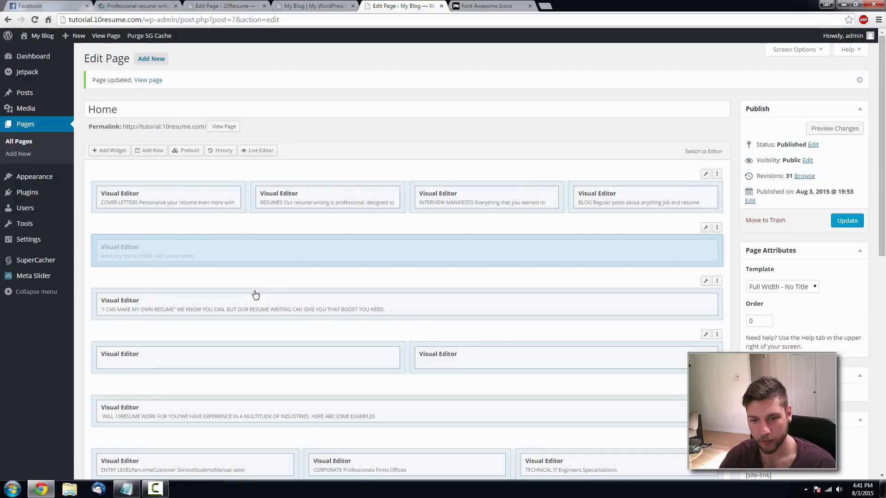
# - Enter the HOW WE WORK main-title span and separator hr markup as HTML
pyautogui.click(660, 250)
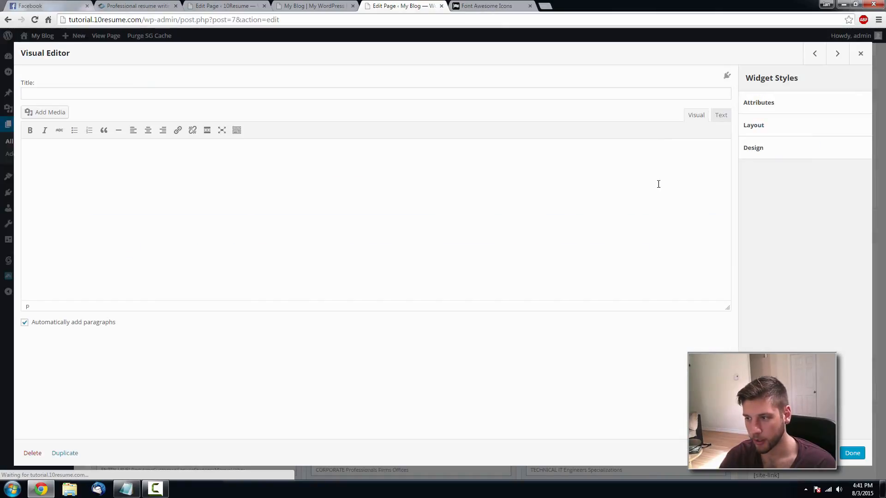
pyautogui.click(719, 116)
pyautogui.write('<')
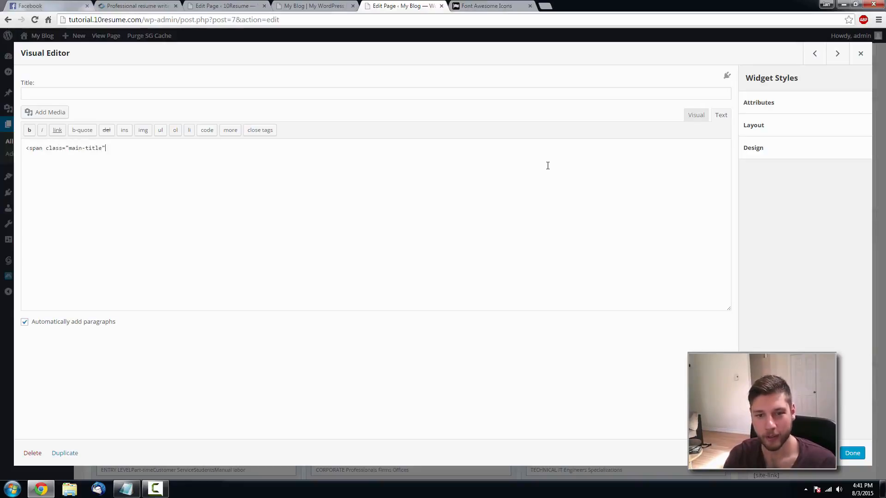
pyautogui.write('span class="main-title">HOW WE WORK</span>')
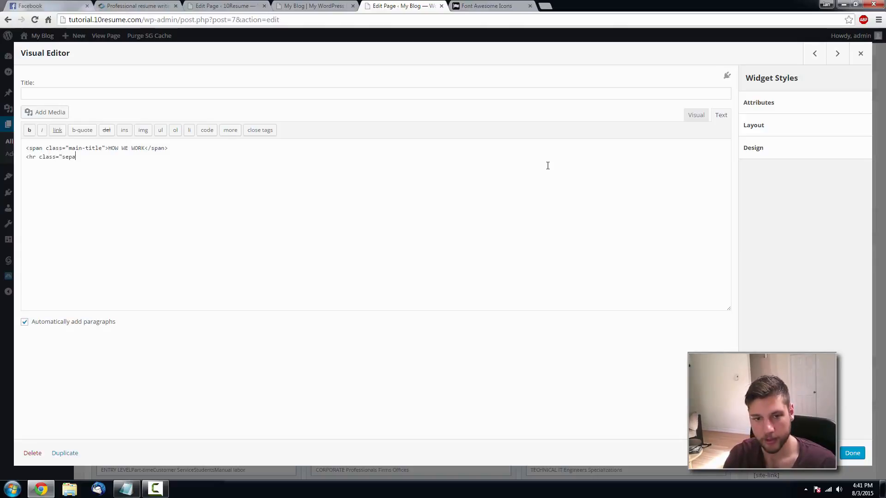
pyautogui.press('BackSpace')
pyautogui.press('BackSpace')
pyautogui.write('"')
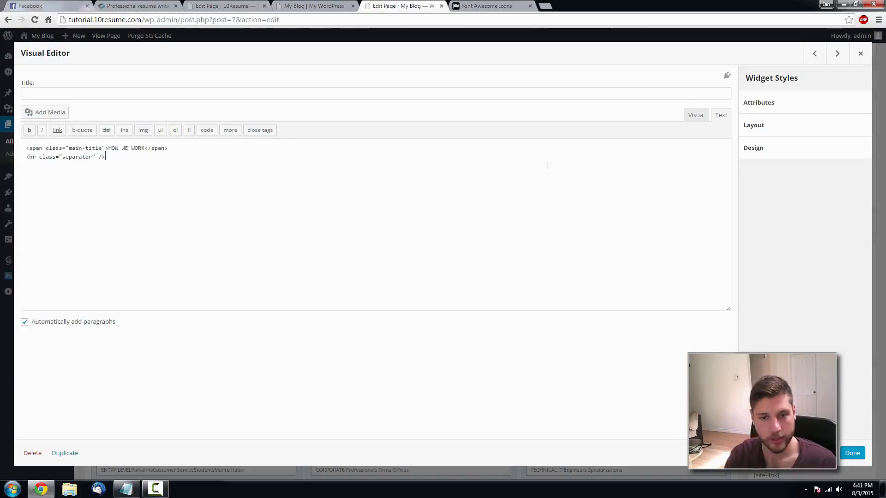
pyautogui.write(' />')
# - Centre the HOW WE WORK heading and finish editing the widget
pyautogui.click(696, 115)
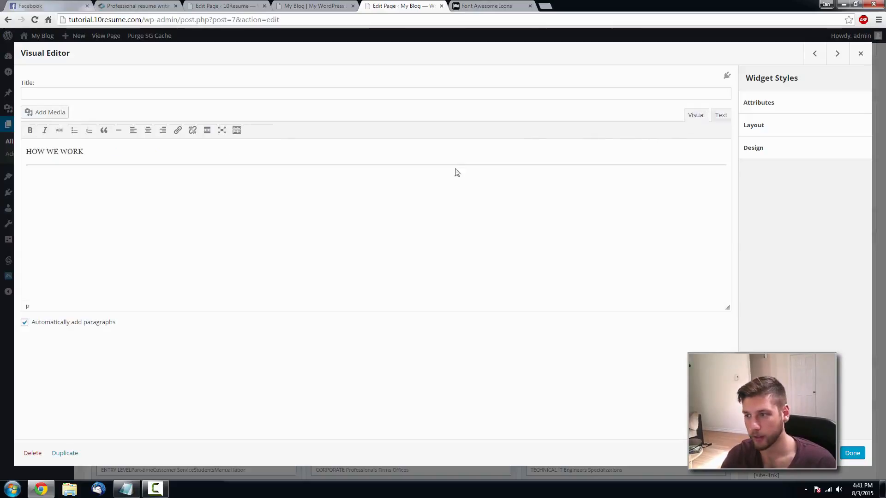
pyautogui.moveTo(67, 151); pyautogui.dragTo(26, 151)
pyautogui.click(712, 161)
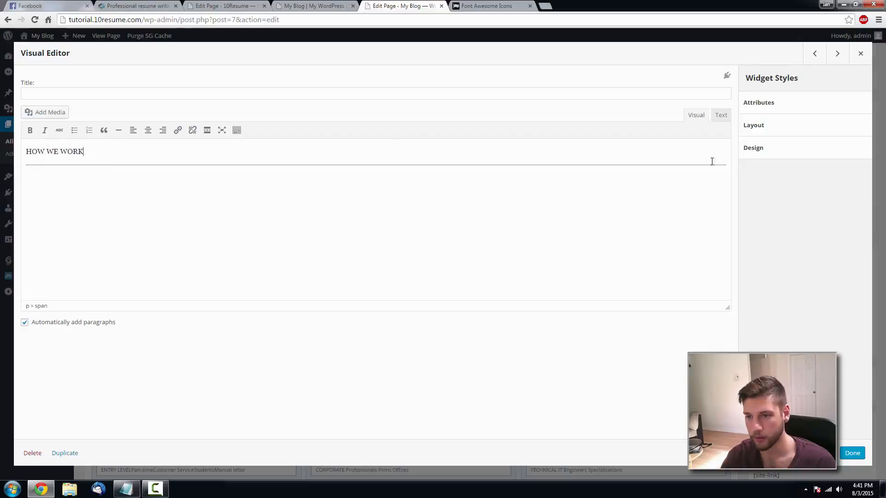
pyautogui.moveTo(84, 152); pyautogui.dragTo(26, 152)
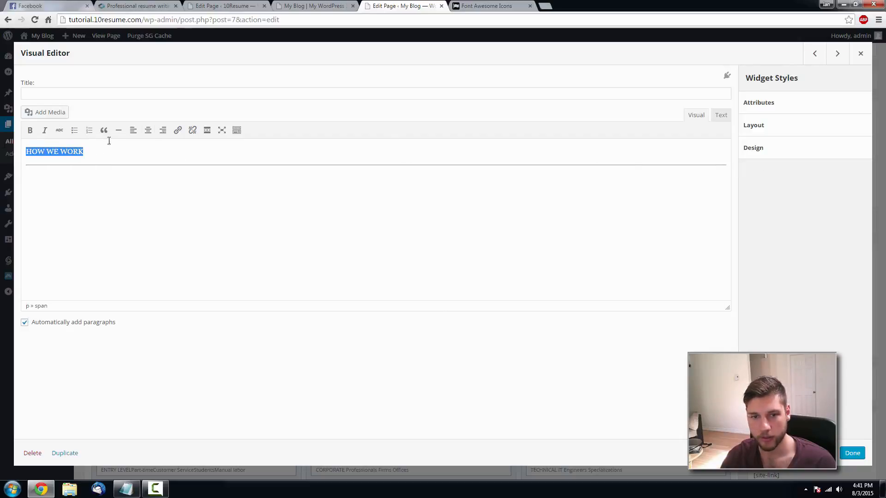
pyautogui.click(148, 130)
pyautogui.click(852, 453)
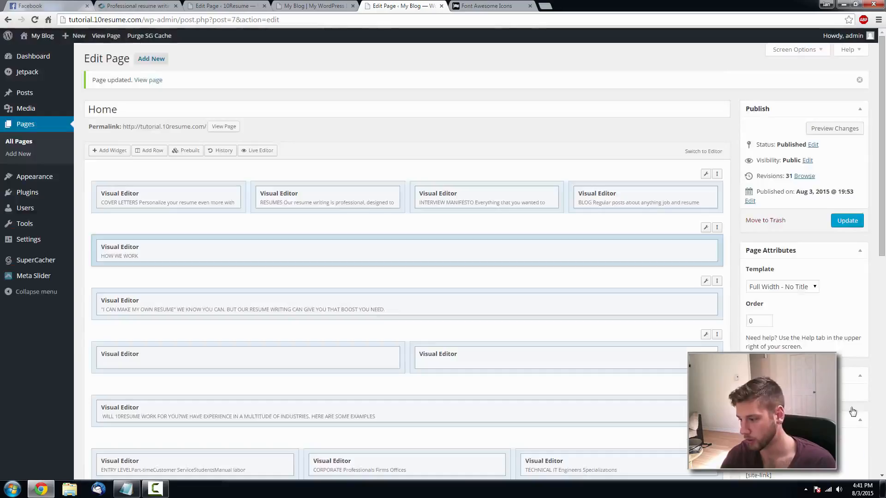
# - Move the HOW WE WORK row below the ENTRY LEVEL row and update the page
pyautogui.click(848, 221)
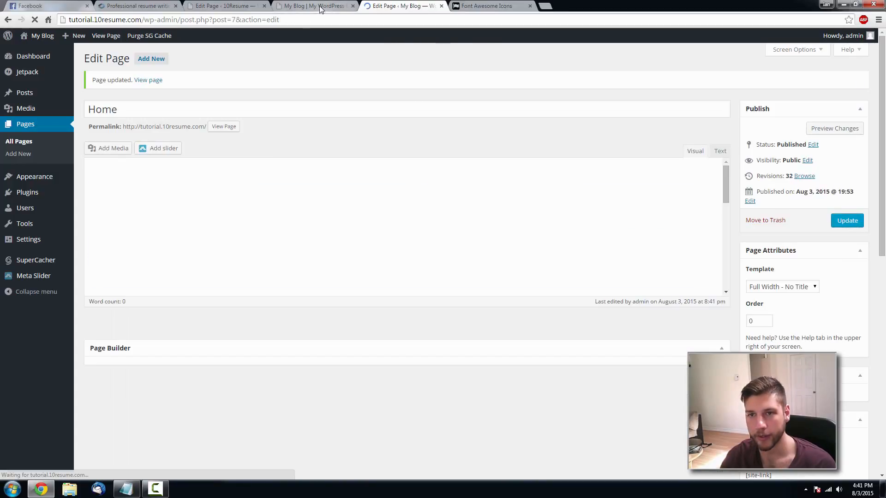
pyautogui.moveTo(715, 228); pyautogui.dragTo(655, 366)
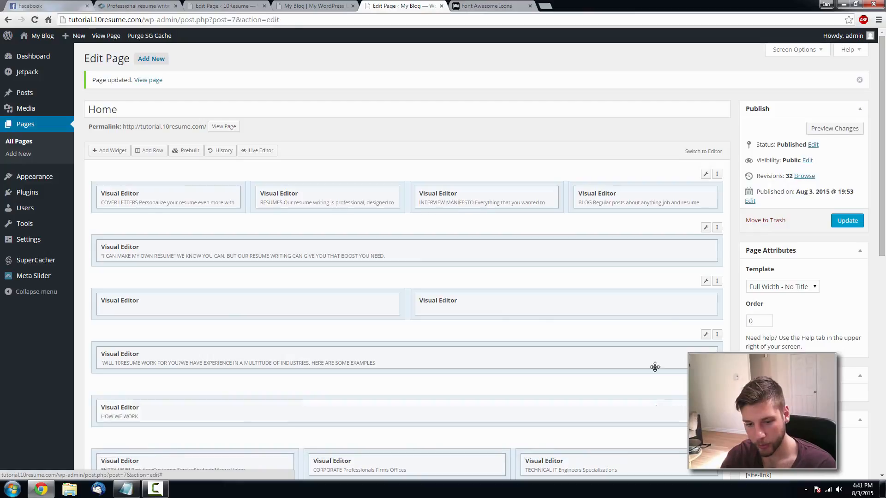
pyautogui.scroll(-3, 653, 366)
pyautogui.moveTo(716, 266); pyautogui.dragTo(701, 322)
pyautogui.click(847, 82)
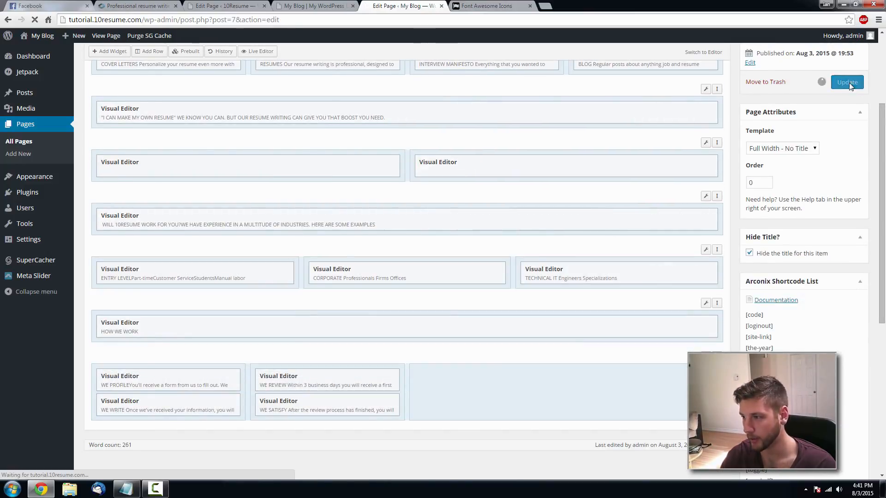
# - Reload the live site to check HOW WE WORK now sits above the steps
pyautogui.click(313, 5)
pyautogui.press('F5')
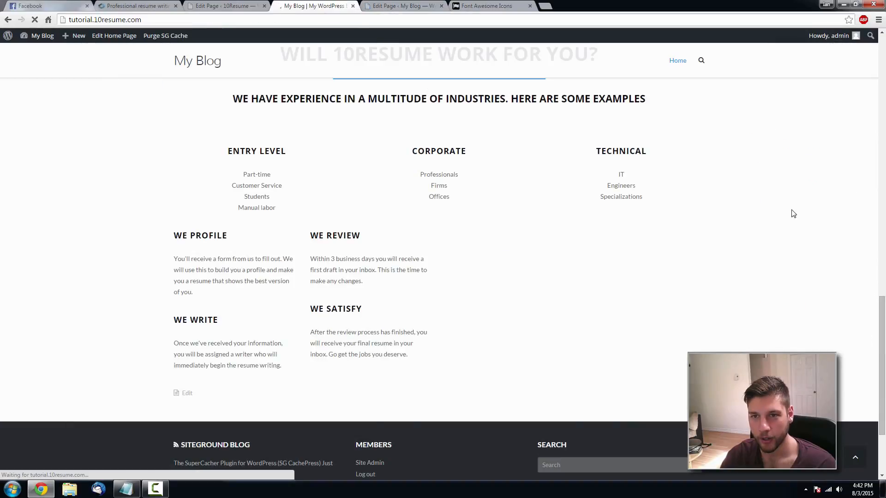
pyautogui.scroll(3, 724, 287)
pyautogui.scroll(-5, 724, 287)
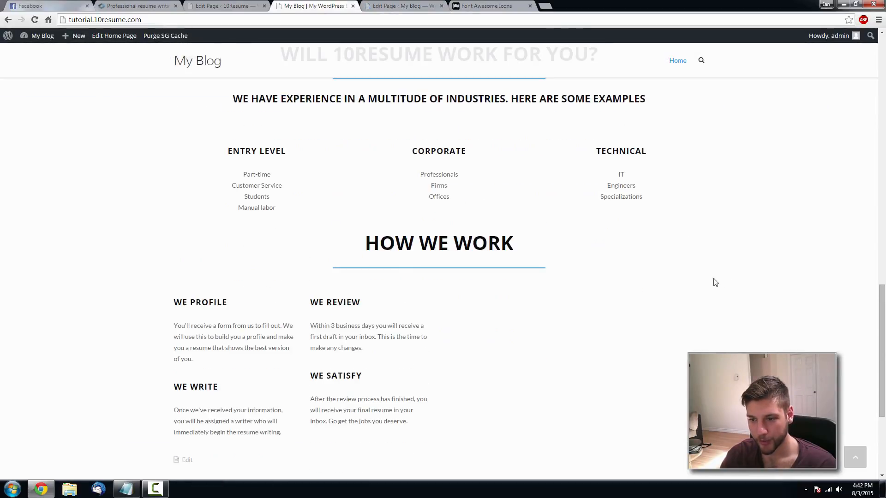
pyautogui.scroll(-1, 487, 214)
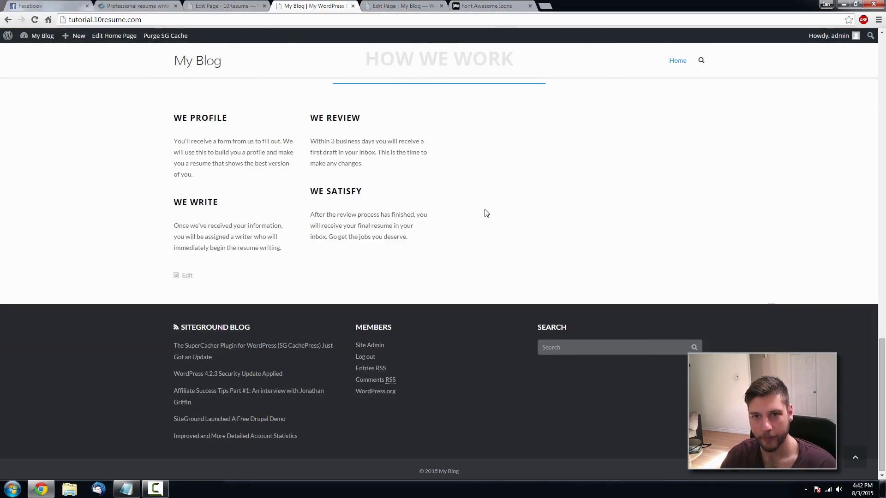
pyautogui.scroll(1, 414, 155)
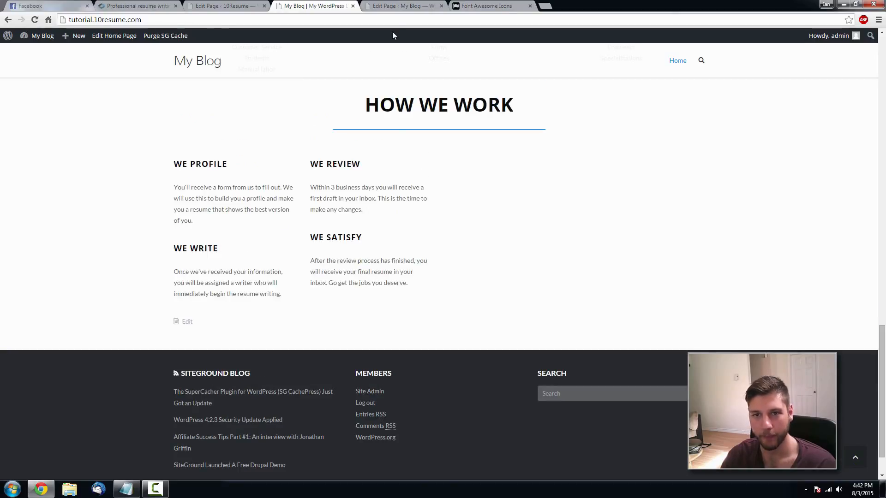
# - Compare with the reference section, then open widget choices for the empty third column
pyautogui.click(405, 6)
pyautogui.scroll(-5, 500, 336)
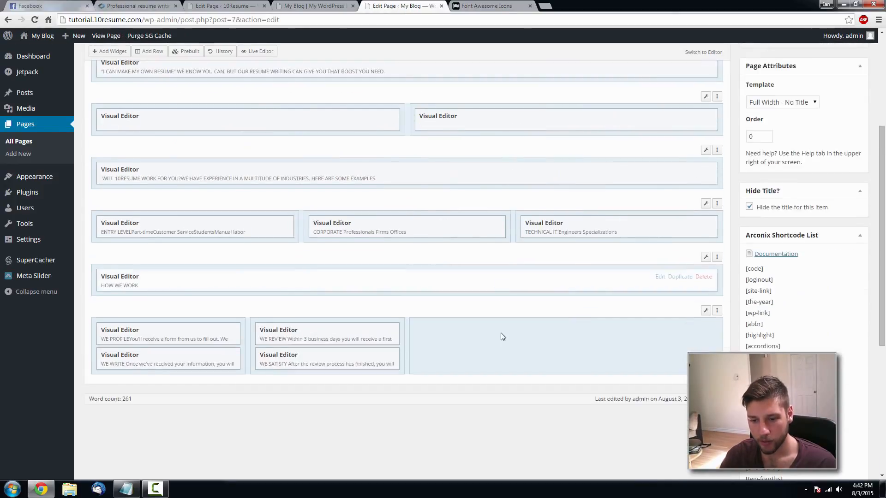
pyautogui.click(138, 5)
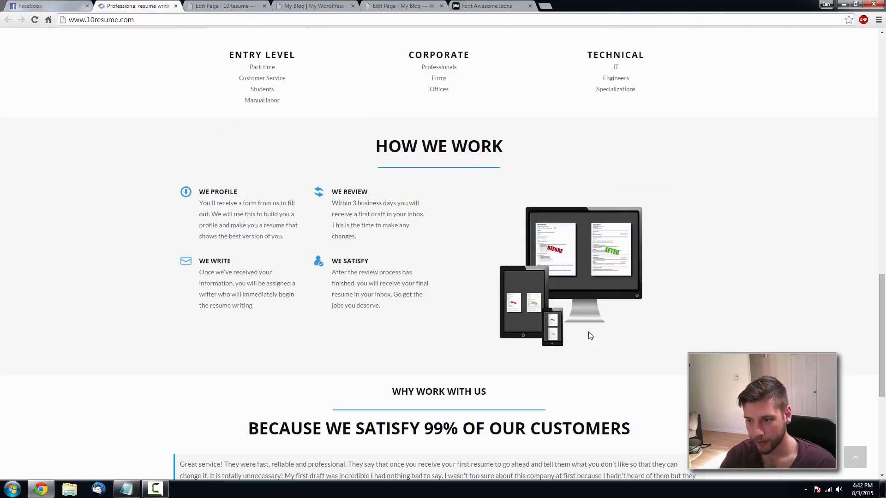
pyautogui.click(400, 6)
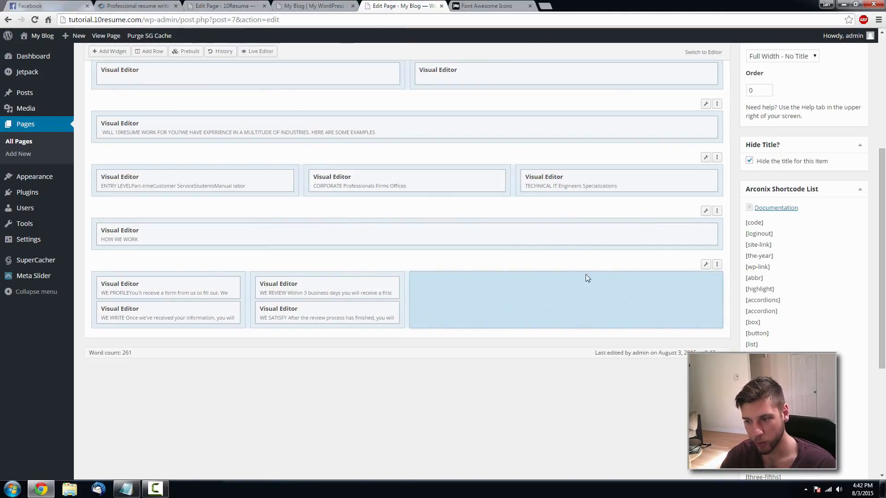
pyautogui.click(115, 53)
# - Add a Visual Editor widget to the empty cell and start an Add Media file upload
pyautogui.click(223, 293)
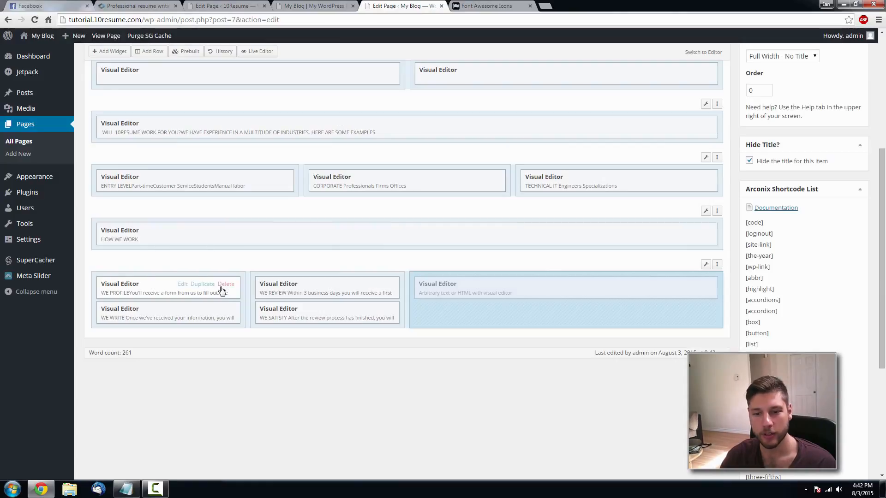
pyautogui.click(659, 284)
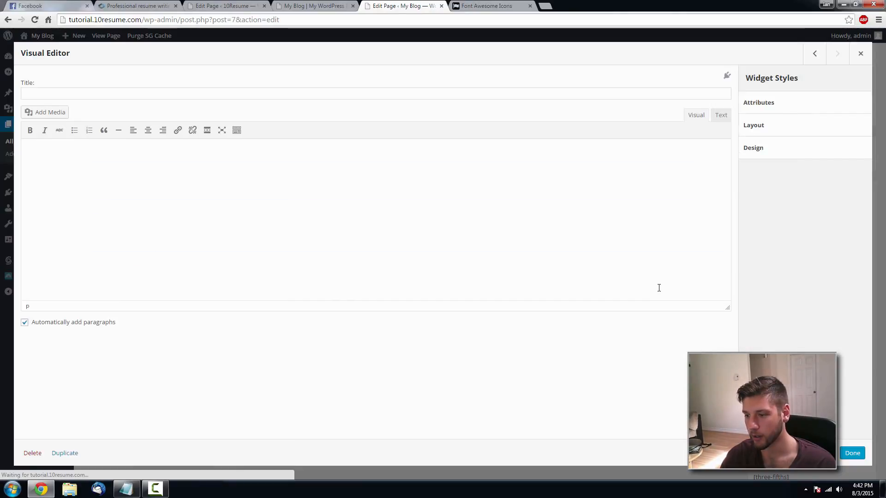
pyautogui.click(50, 114)
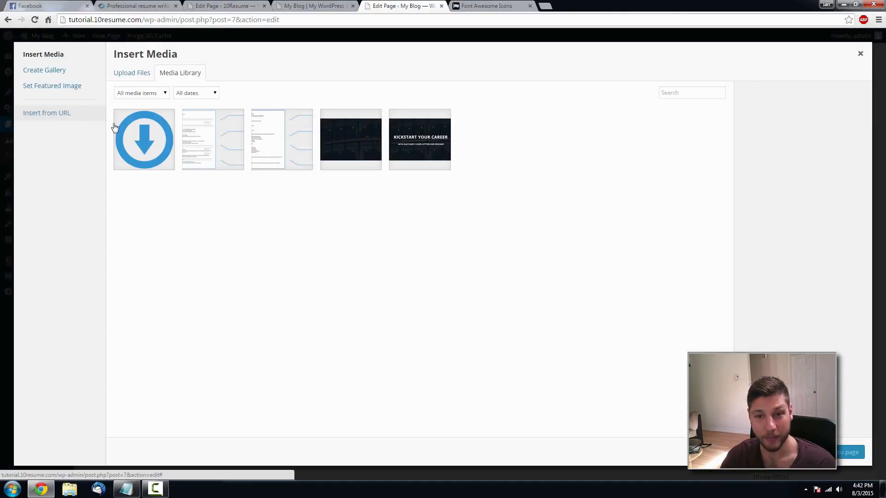
pyautogui.click(134, 74)
pyautogui.click(500, 238)
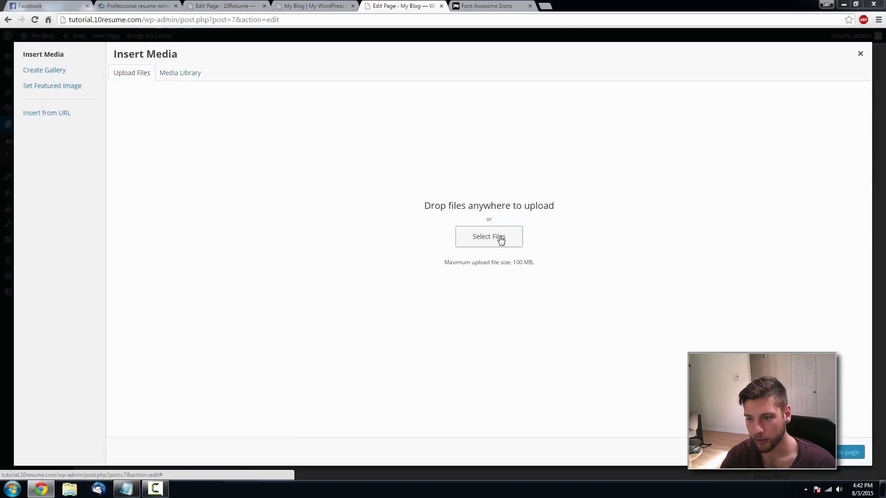
# - Upload newsitepic.png from the 10Resume folder and insert it into the widget
pyautogui.click(180, 21)
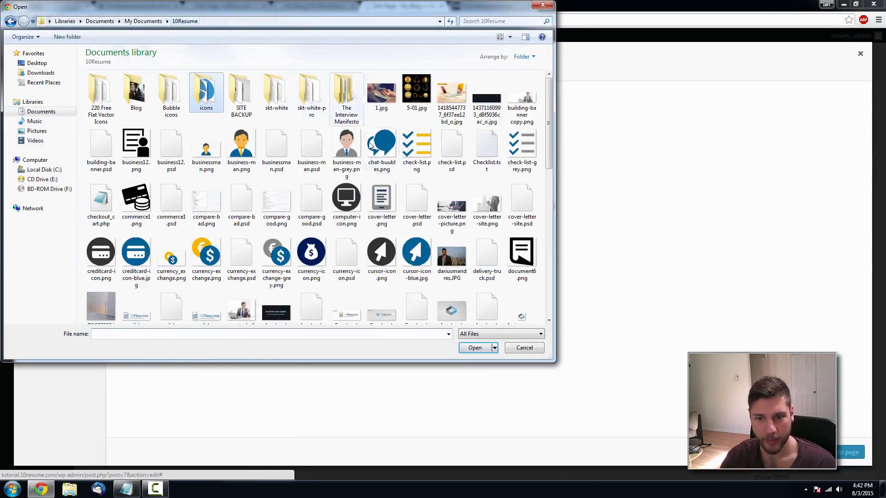
pyautogui.scroll(-3, 547, 139)
pyautogui.moveTo(546, 138)
pyautogui.mouseDown()
pyautogui.moveTo(540, 255)
pyautogui.moveTo(543, 122)
pyautogui.mouseUp()
pyautogui.scroll(-5, 530, 194)
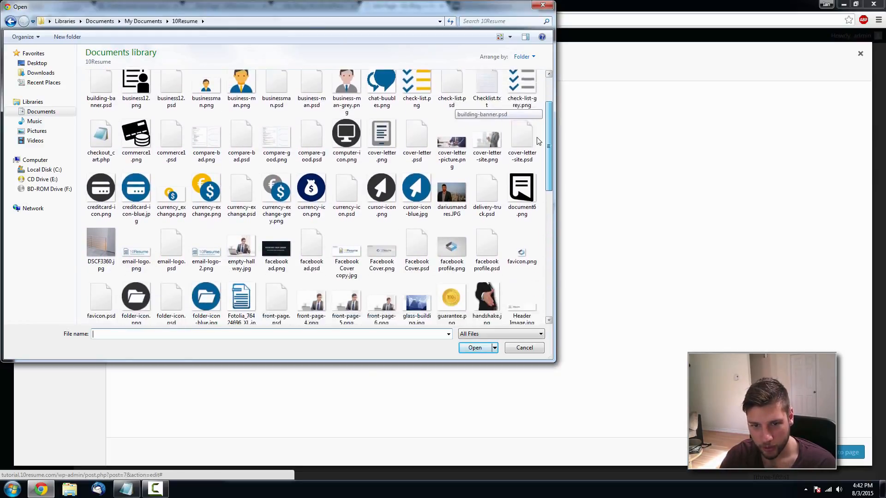
pyautogui.scroll(-2, 530, 194)
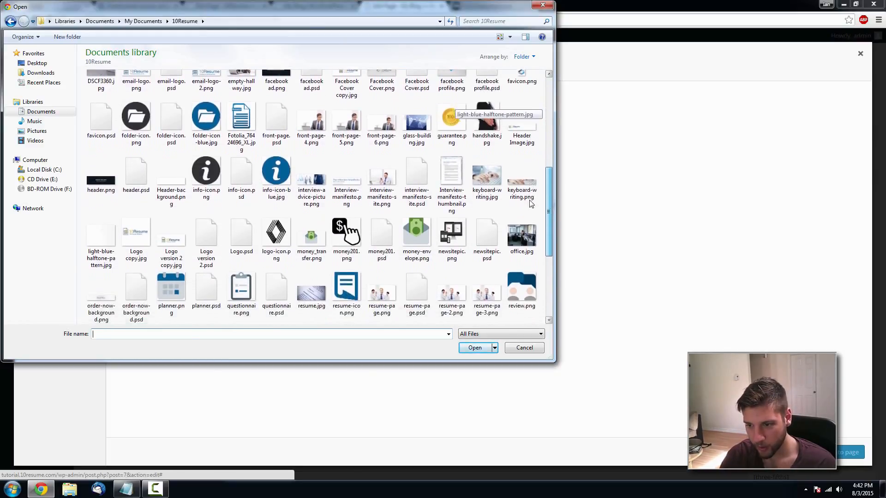
pyautogui.doubleClick(449, 226)
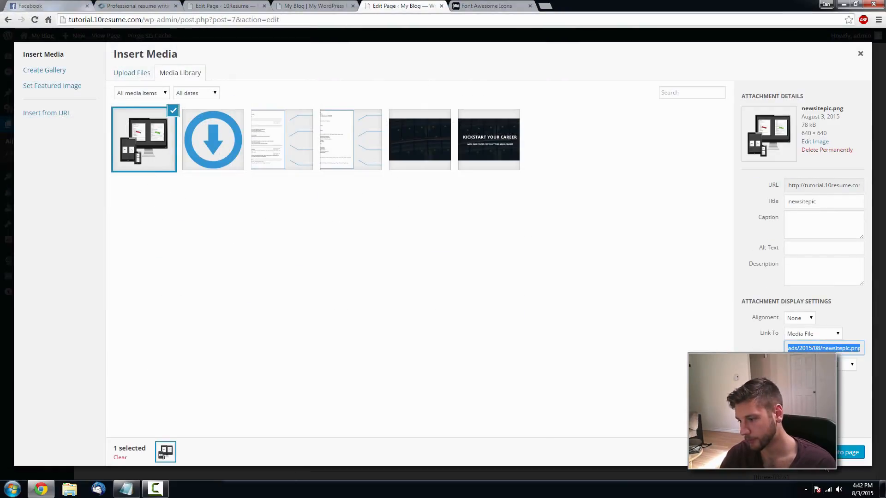
pyautogui.click(847, 453)
pyautogui.click(852, 453)
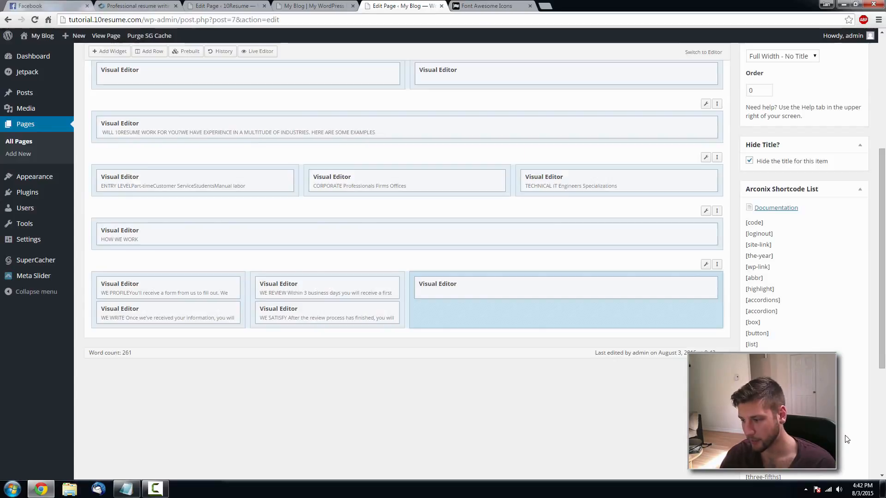
# - Update the page and check the inserted device image on the live site
pyautogui.scroll(3, 844, 166)
pyautogui.click(850, 129)
pyautogui.click(340, 6)
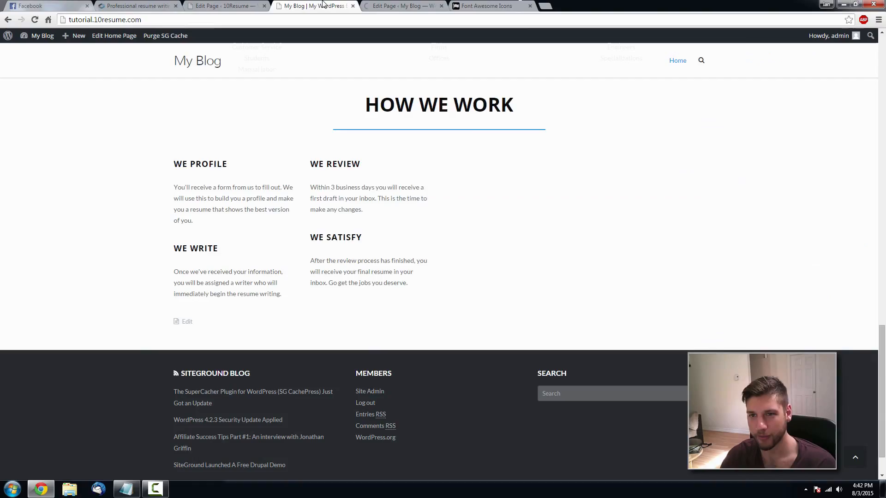
pyautogui.press('F5')
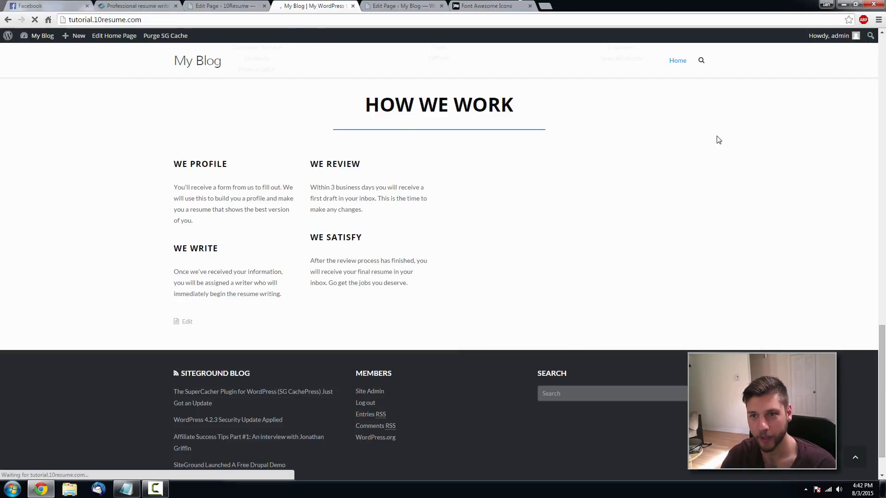
pyautogui.scroll(-2, 643, 140)
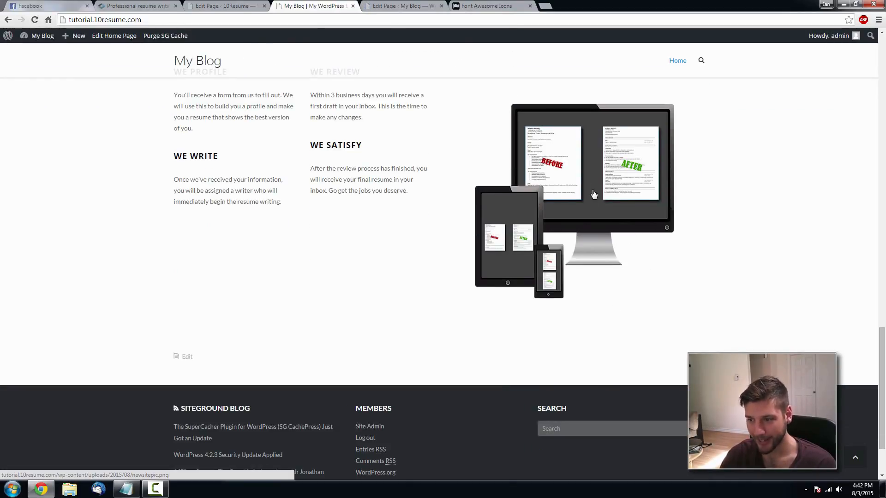
pyautogui.click(392, 6)
pyautogui.scroll(2, 530, 329)
pyautogui.scroll(-6, 531, 331)
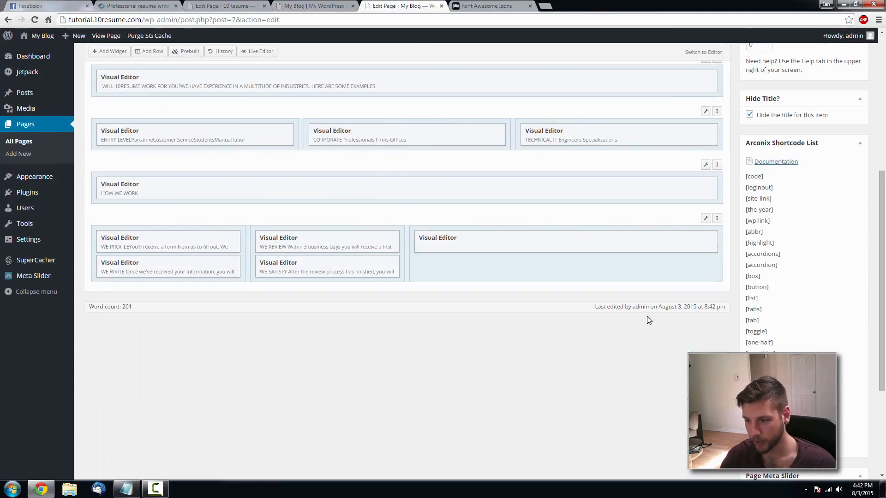
# - Remove the link tags wrapping the image in the widget's HTML
pyautogui.click(660, 240)
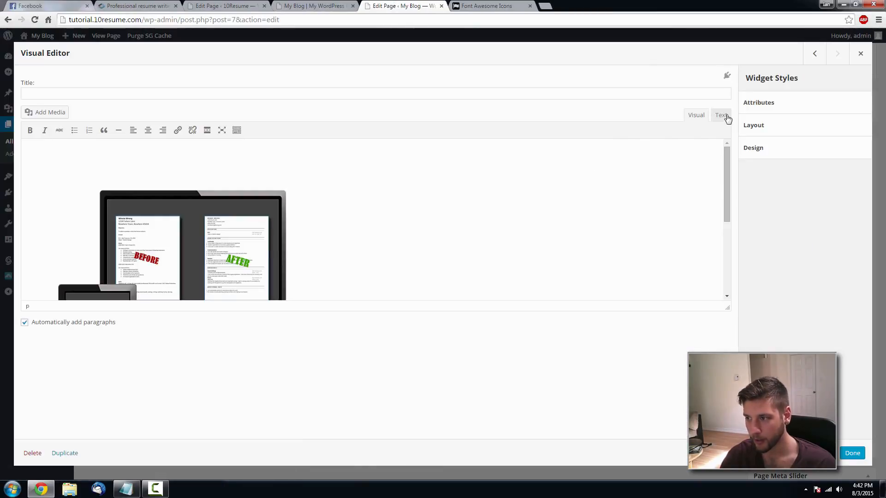
pyautogui.click(723, 116)
pyautogui.moveTo(26, 148); pyautogui.dragTo(293, 147)
pyautogui.press('BackSpace')
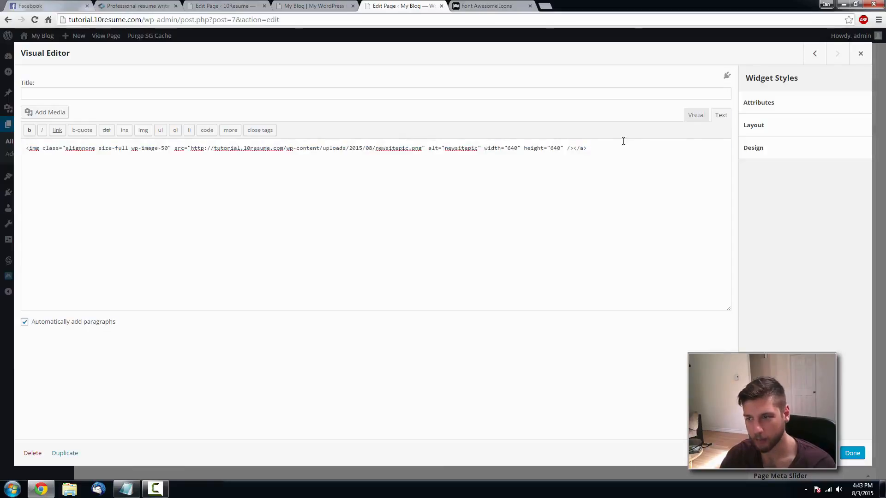
pyautogui.press('BackSpace')
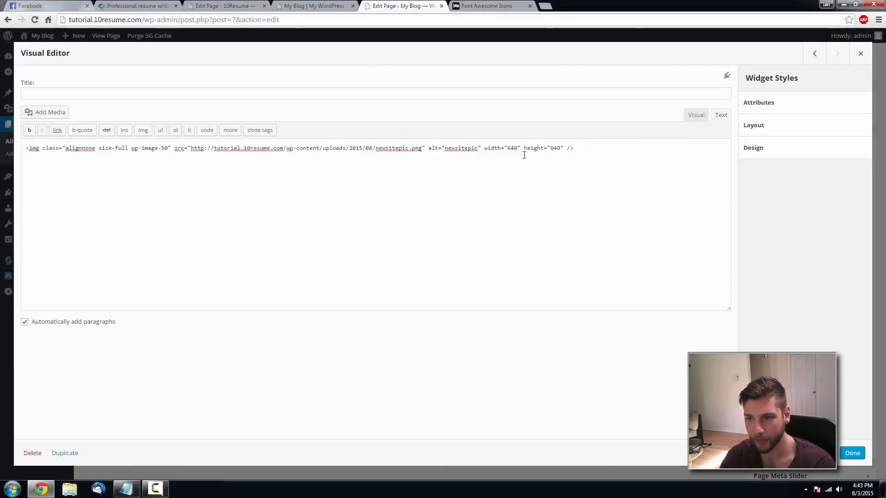
# - Change the image width and height from 640 to 400 and update the page
pyautogui.moveTo(515, 149); pyautogui.dragTo(510, 150)
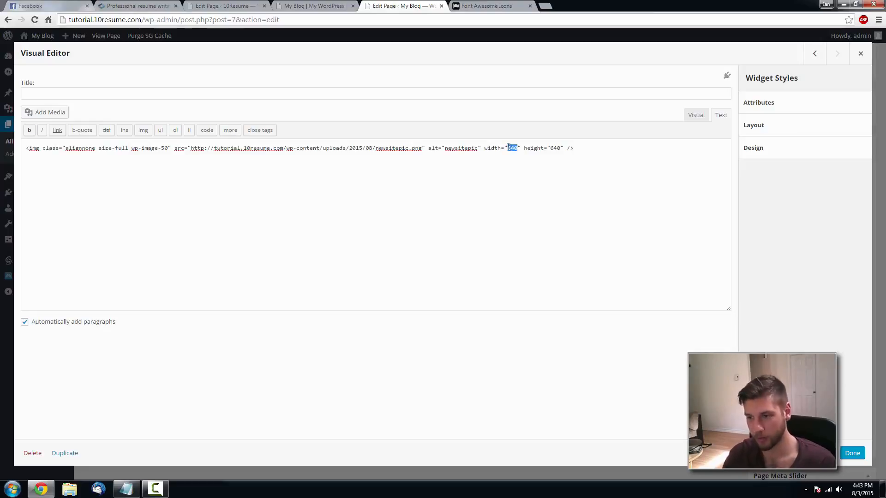
pyautogui.write('400')
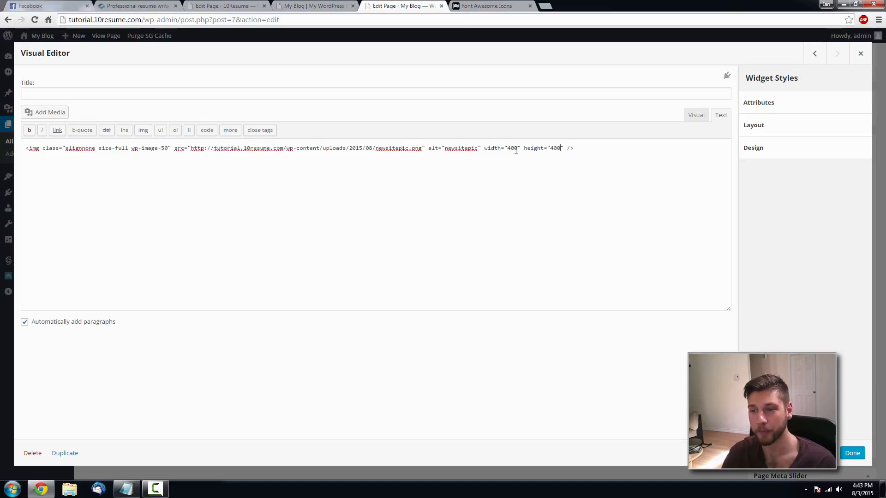
pyautogui.click(852, 453)
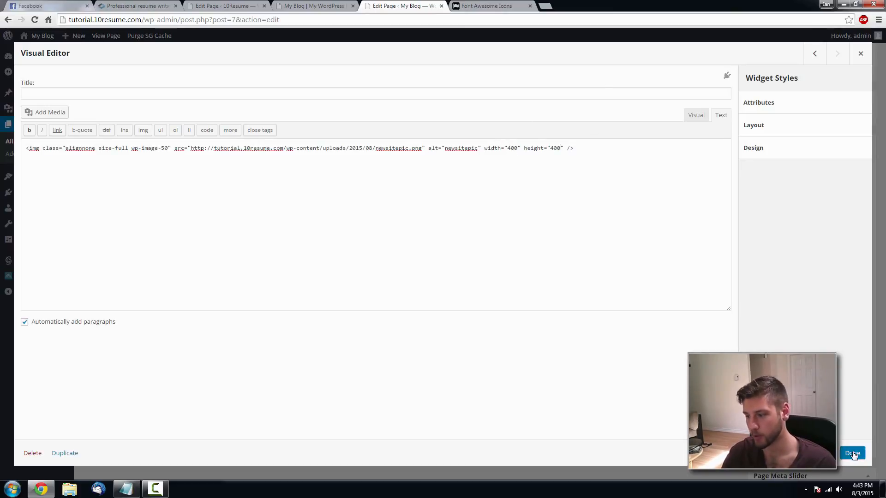
pyautogui.scroll(3, 840, 138)
pyautogui.click(846, 82)
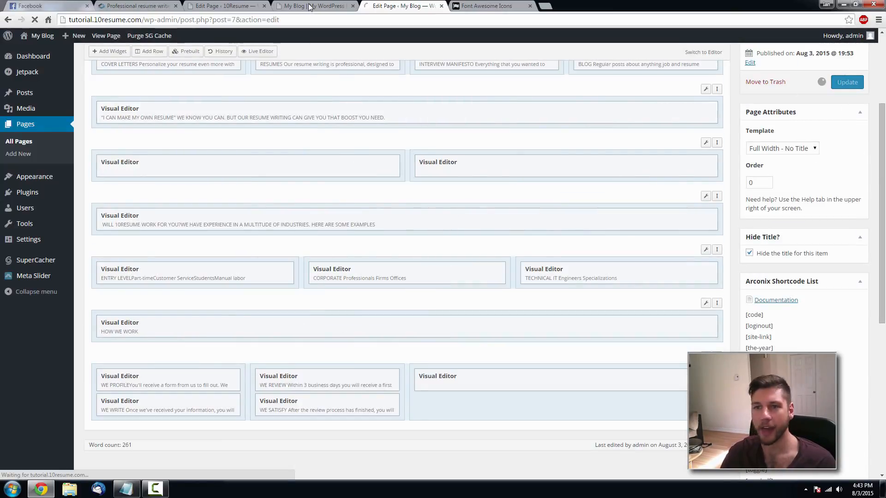
# - Reload the live page to check the 400-pixel device image
pyautogui.click(318, 5)
pyautogui.press('F5')
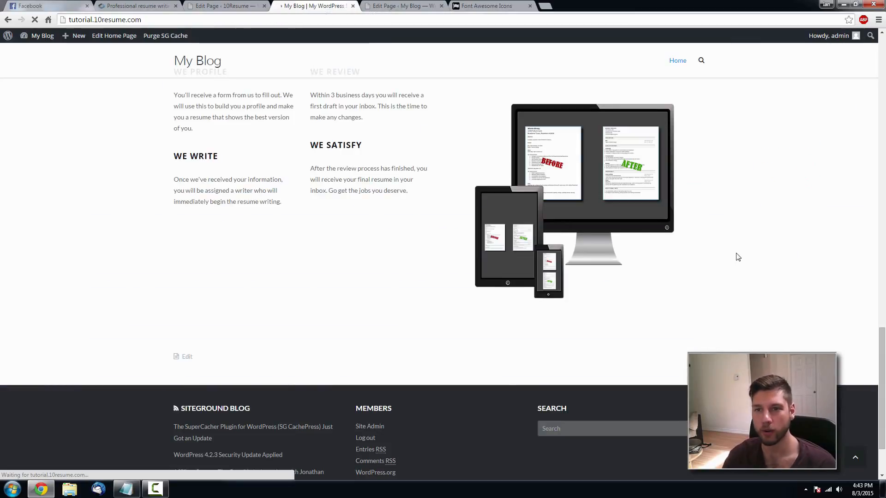
pyautogui.scroll(2, 726, 243)
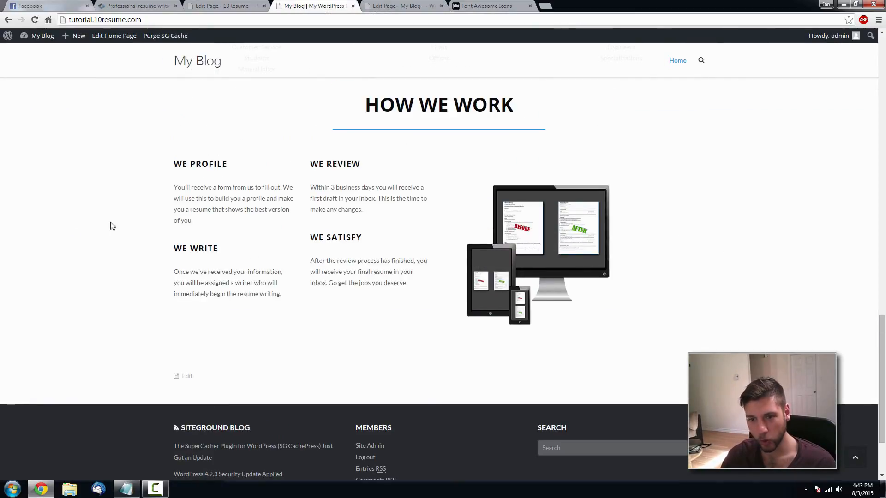
pyautogui.click(406, 6)
pyautogui.scroll(-5, 627, 406)
# - Align the device image centre within its widget and update the page
pyautogui.click(663, 278)
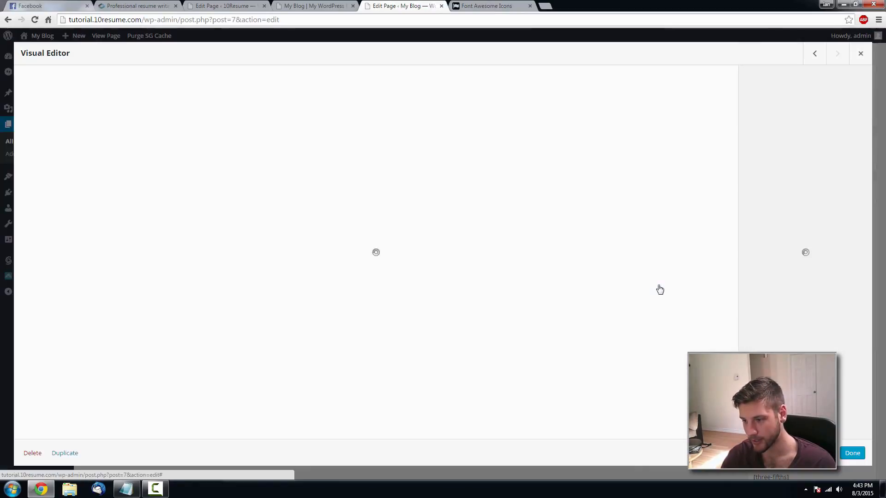
pyautogui.click(697, 116)
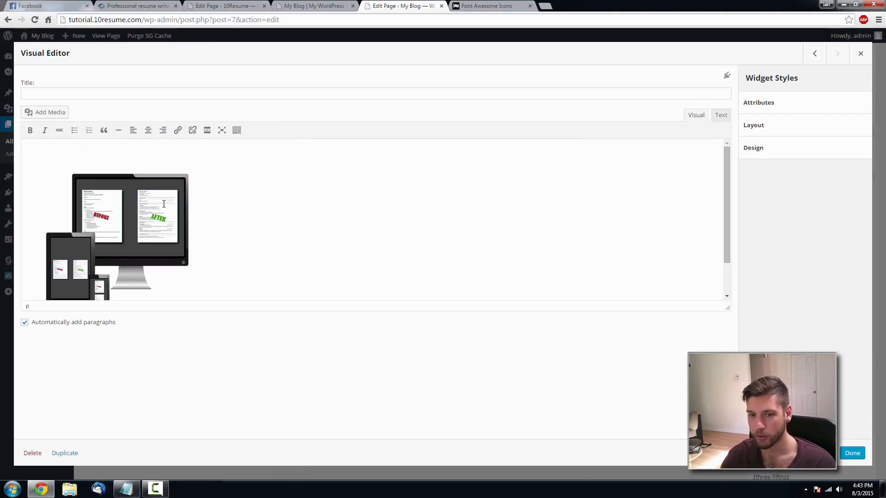
pyautogui.click(153, 207)
pyautogui.click(147, 131)
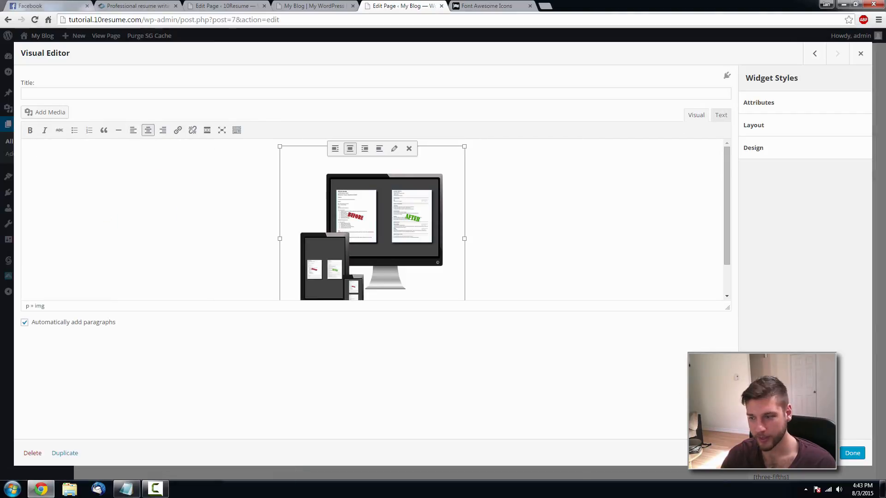
pyautogui.click(851, 454)
pyautogui.scroll(3, 842, 161)
pyautogui.click(844, 131)
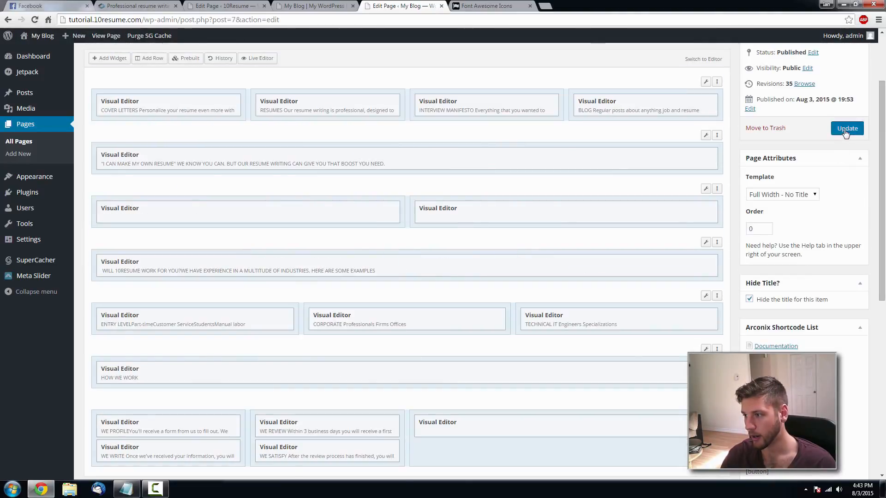
# - Reload the live page and look over the centred image beside the steps
pyautogui.click(312, 5)
pyautogui.press('F5')
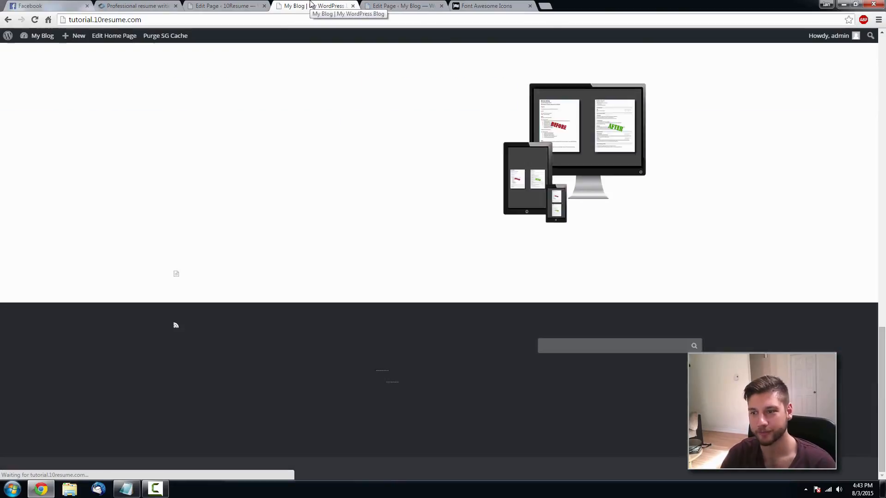
pyautogui.scroll(15, 431, 222)
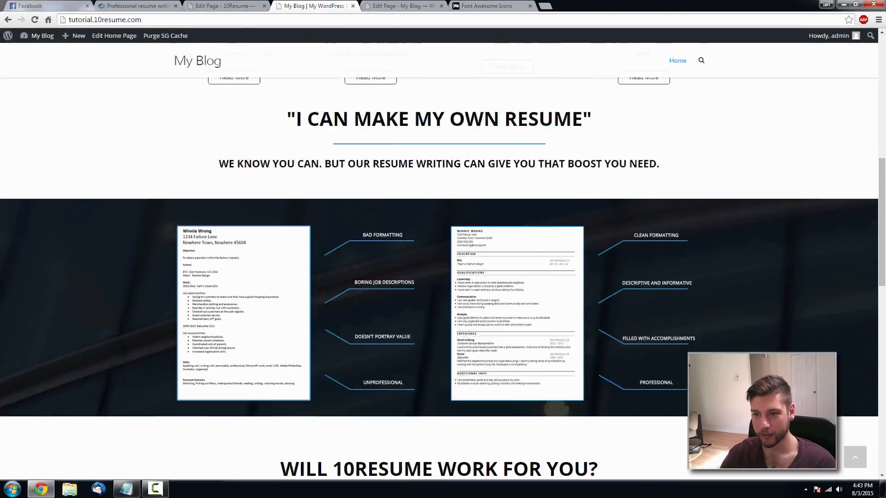
pyautogui.scroll(4, 444, 296)
pyautogui.scroll(-15, 443, 258)
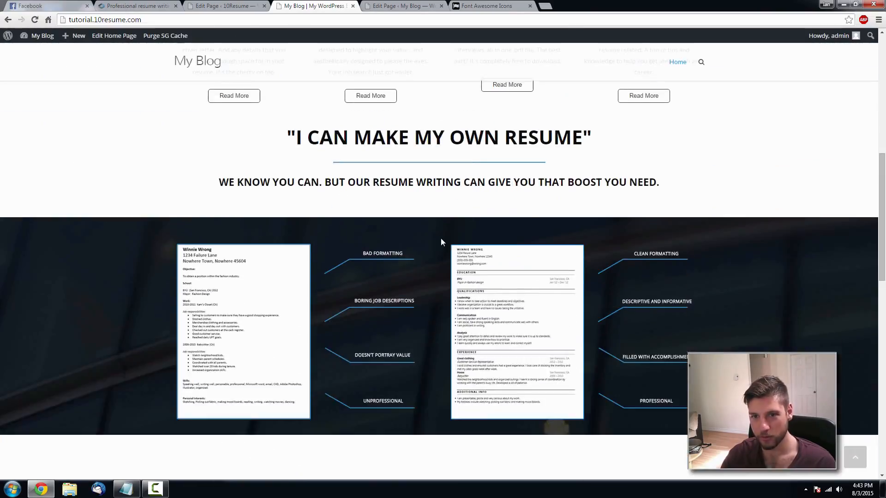
pyautogui.scroll(-6, 441, 242)
pyautogui.scroll(1, 429, 260)
pyautogui.scroll(-3, 434, 260)
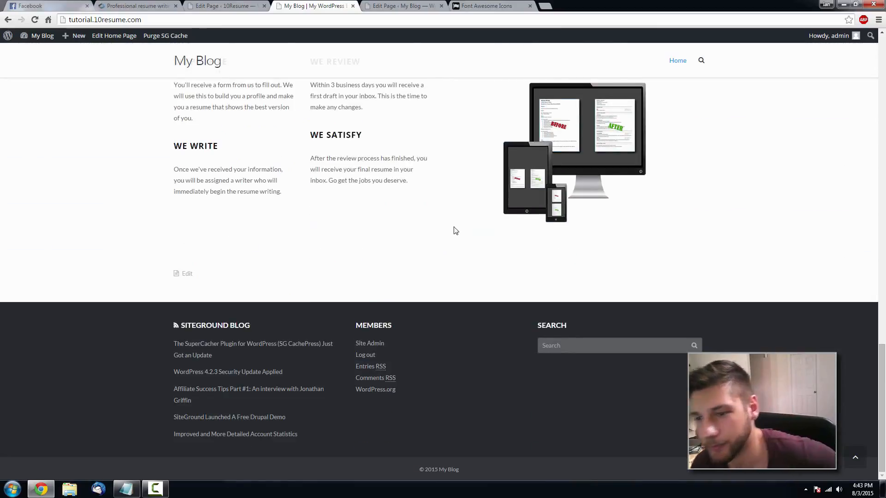
pyautogui.scroll(7, 453, 231)
pyautogui.scroll(2, 440, 217)
pyautogui.scroll(-8, 429, 221)
# - Compare with the original 10Resume site, then return to the Home page editor
pyautogui.click(140, 7)
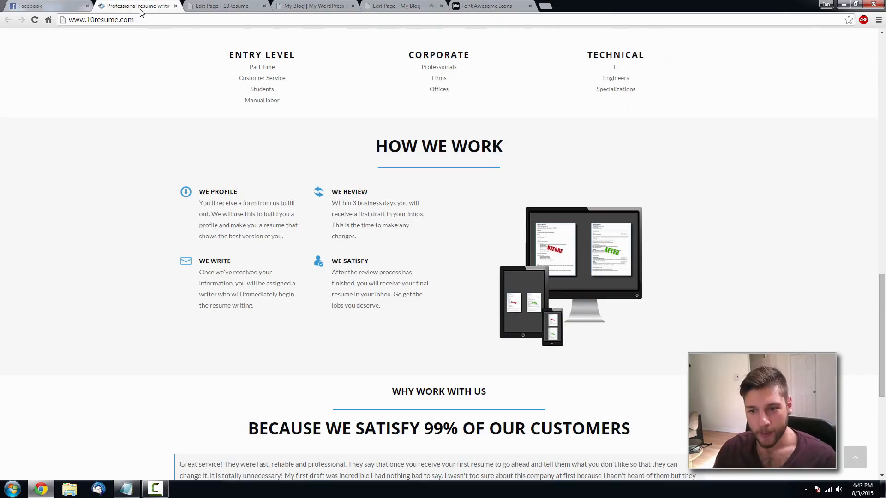
pyautogui.scroll(-5, 338, 299)
pyautogui.scroll(-1, 338, 299)
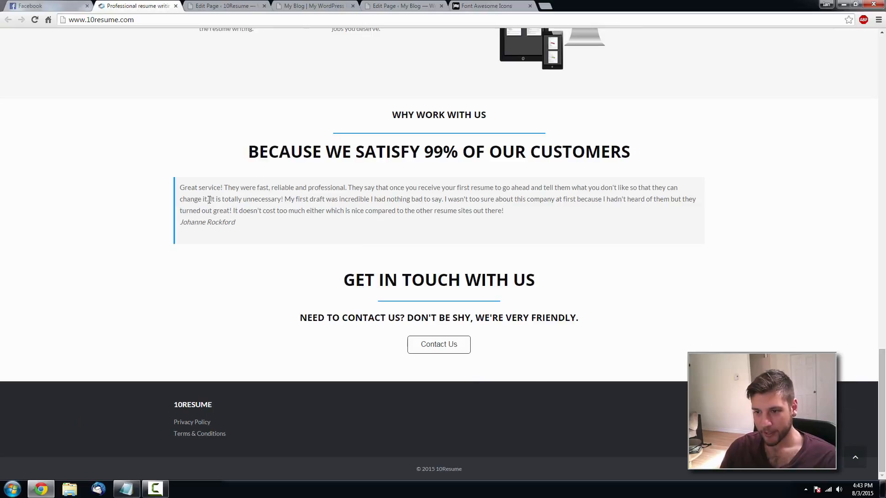
pyautogui.click(406, 6)
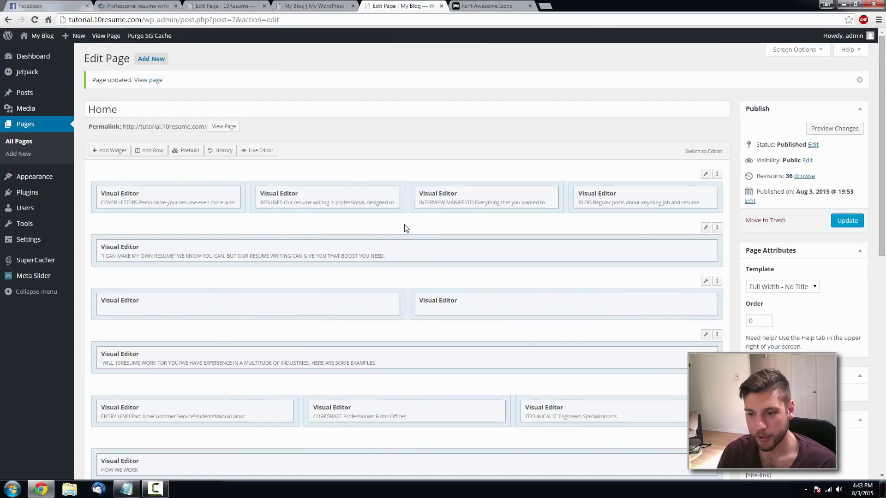
# - Insert a single-column row and drag it toward the bottom of the layout
pyautogui.click(149, 151)
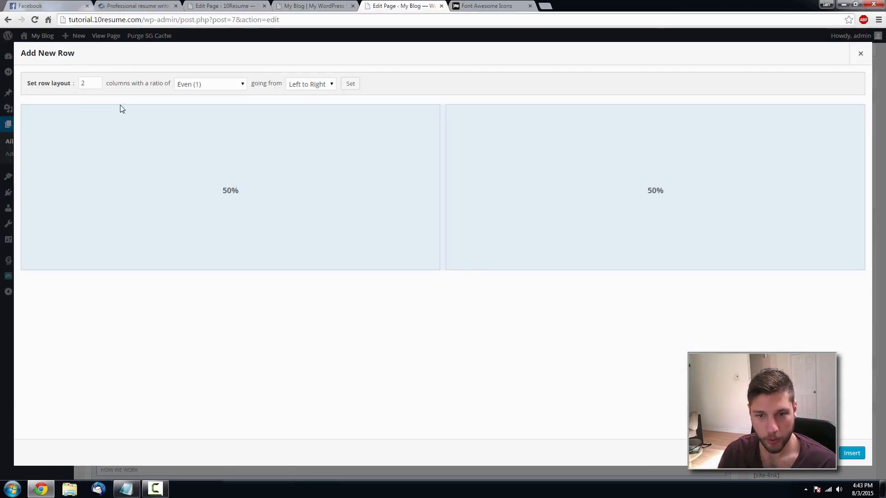
pyautogui.click(96, 86)
pyautogui.click(852, 453)
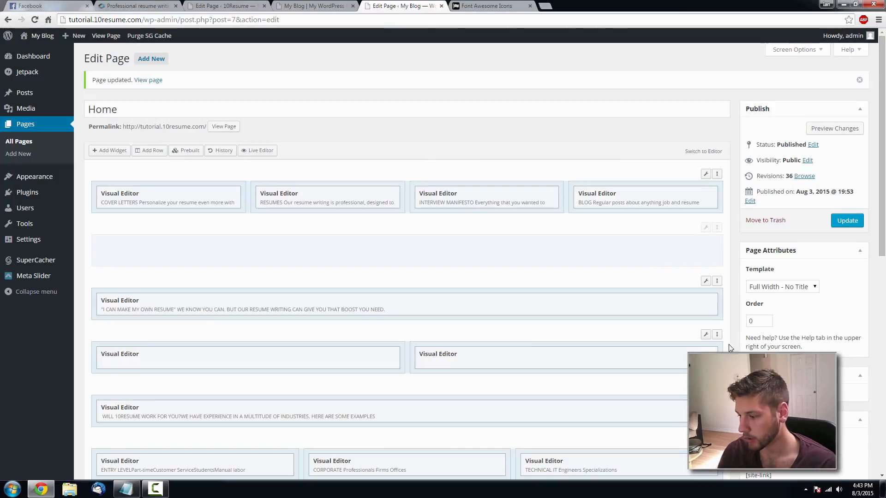
pyautogui.moveTo(717, 227); pyautogui.dragTo(705, 463)
pyautogui.scroll(-4, 716, 415)
pyautogui.moveTo(716, 258); pyautogui.dragTo(716, 416)
# - Compare with the reference site, preview the Home page, then reopen it from the pages list
pyautogui.hotkey('ctrl', '2')
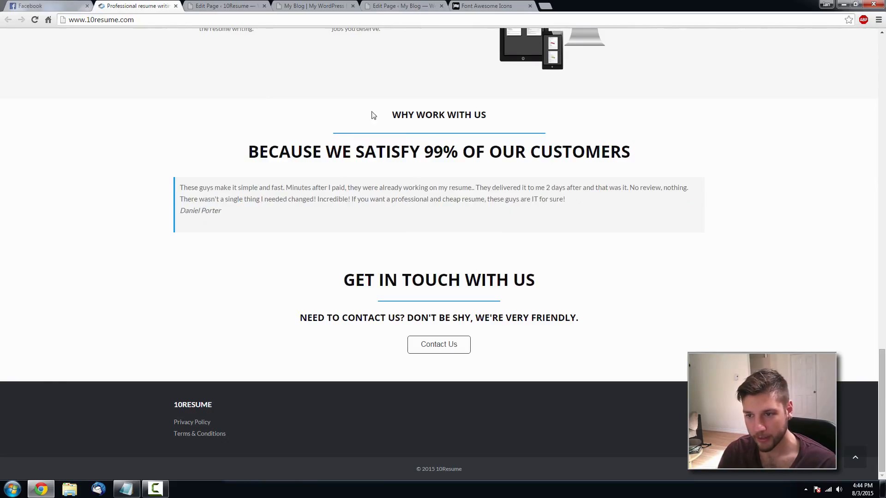
pyautogui.click(381, 4)
pyautogui.scroll(-2, 412, 354)
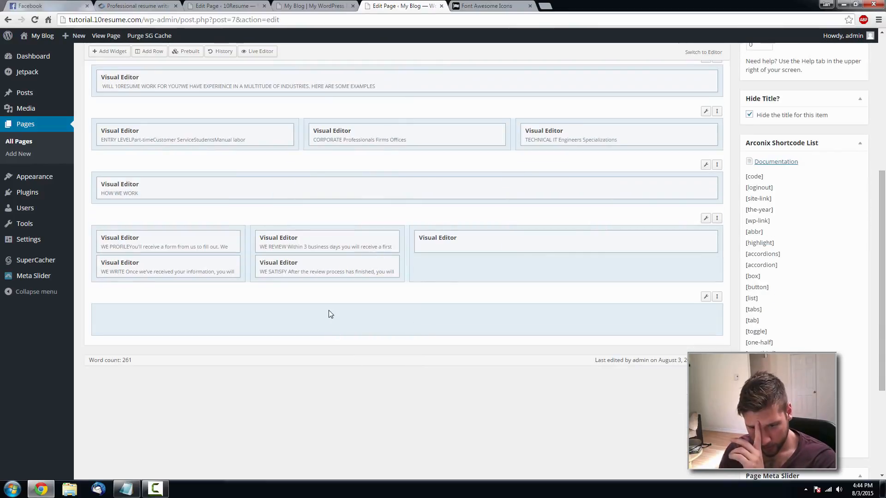
pyautogui.click(105, 36)
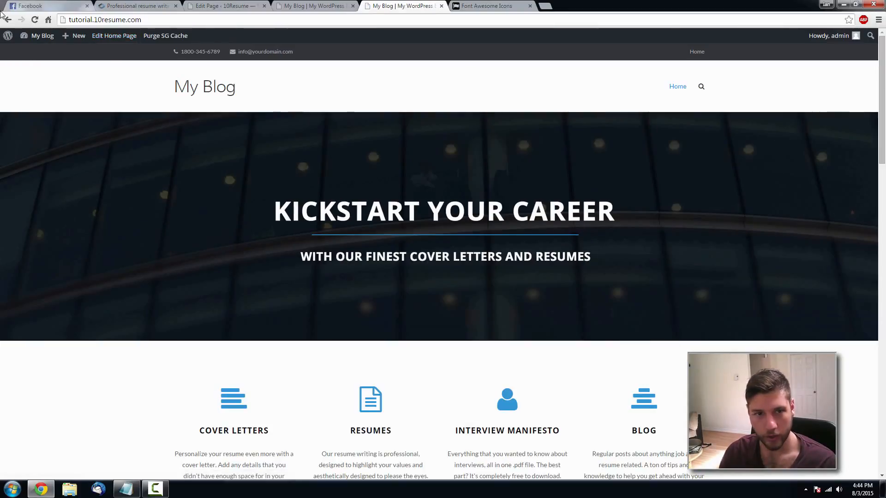
pyautogui.click(7, 20)
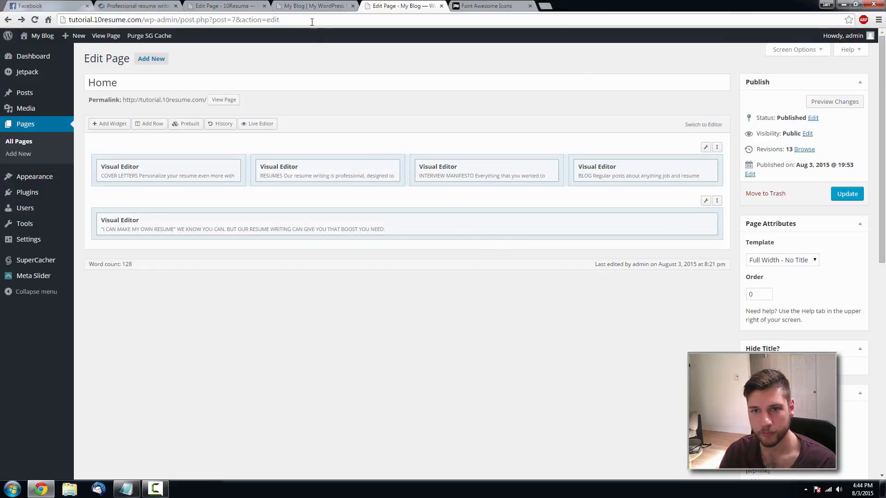
pyautogui.click(24, 143)
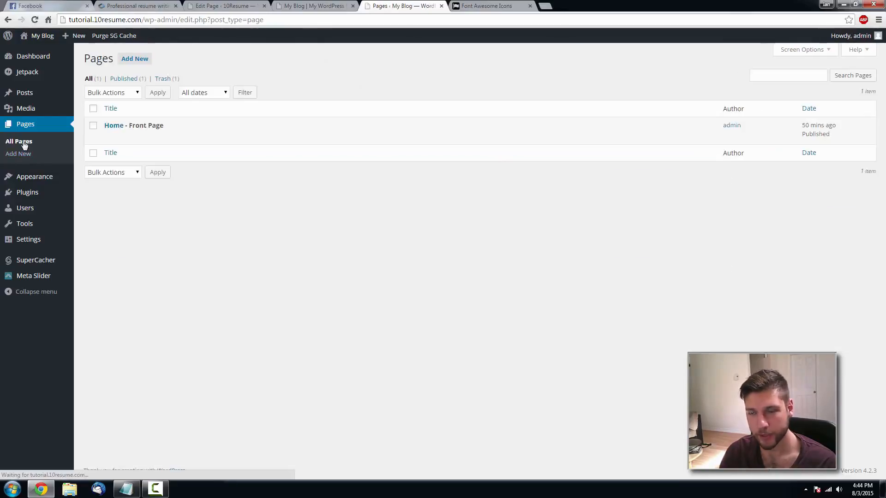
pyautogui.click(111, 126)
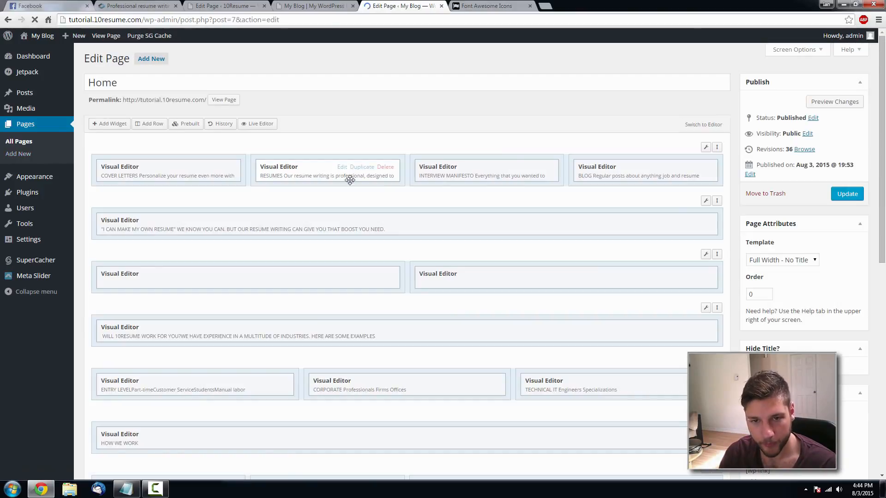
pyautogui.scroll(-5, 516, 157)
pyautogui.scroll(5, 206, 166)
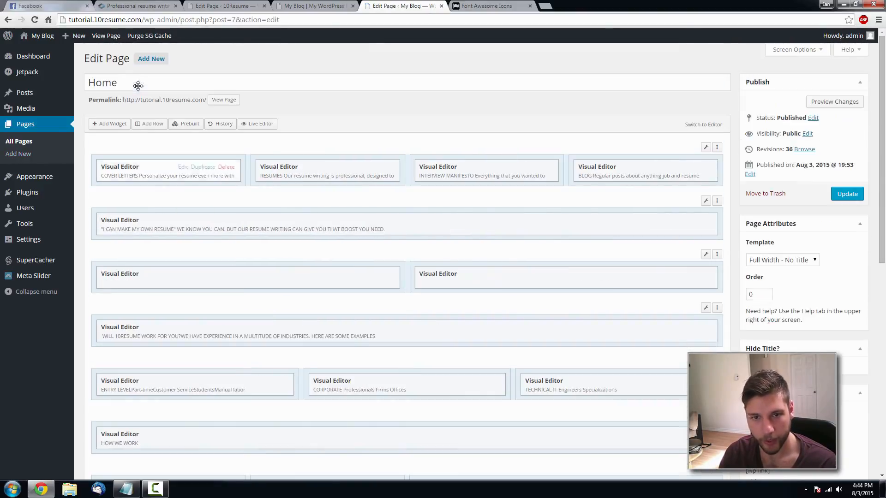
# - Insert a new single-column row, move it below the how-we-work row, and select it
pyautogui.click(149, 124)
pyautogui.click(96, 85)
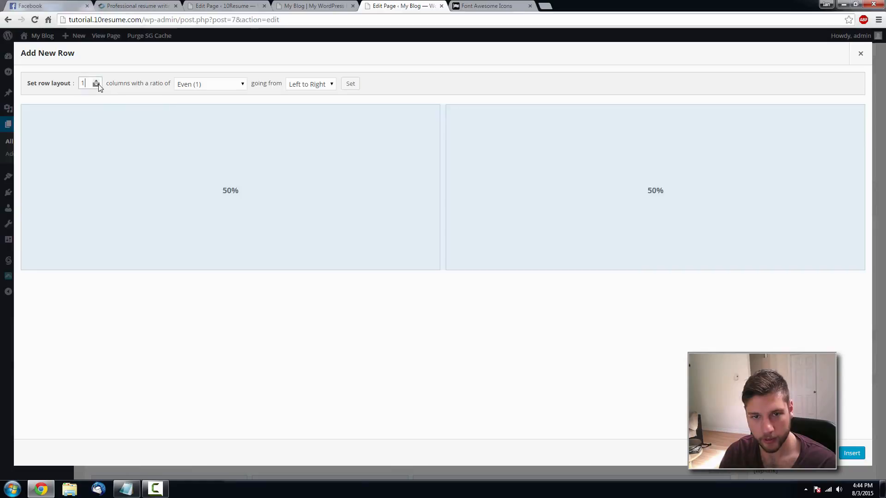
pyautogui.click(852, 453)
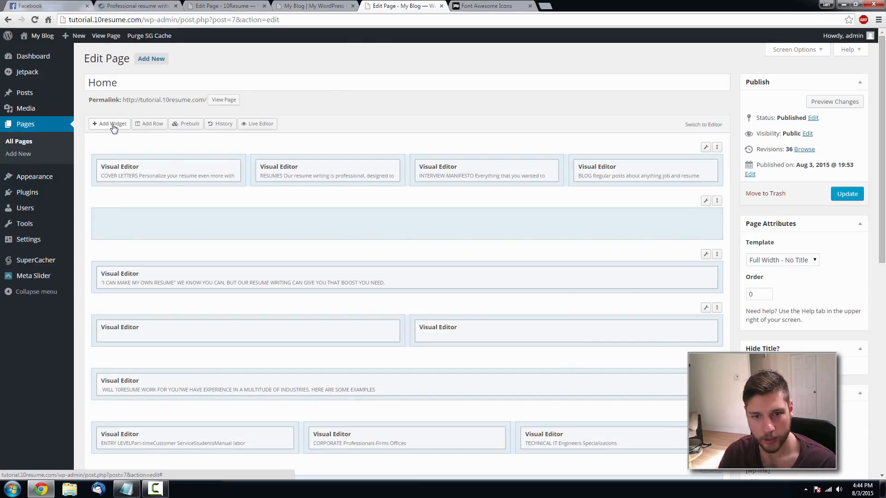
pyautogui.moveTo(716, 200); pyautogui.dragTo(717, 444)
pyautogui.scroll(-6, 724, 243)
pyautogui.moveTo(717, 138); pyautogui.dragTo(716, 283)
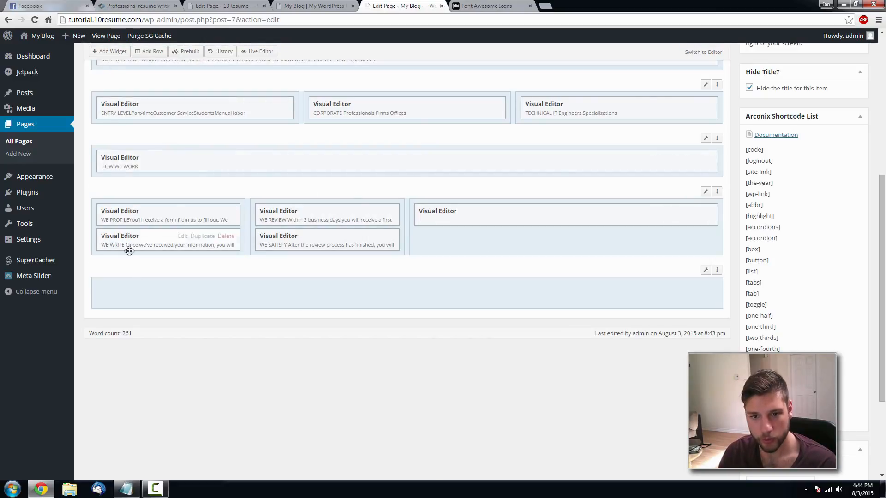
pyautogui.click(140, 297)
# - Add a Visual Editor widget to the empty row and switch it to HTML view
pyautogui.click(123, 52)
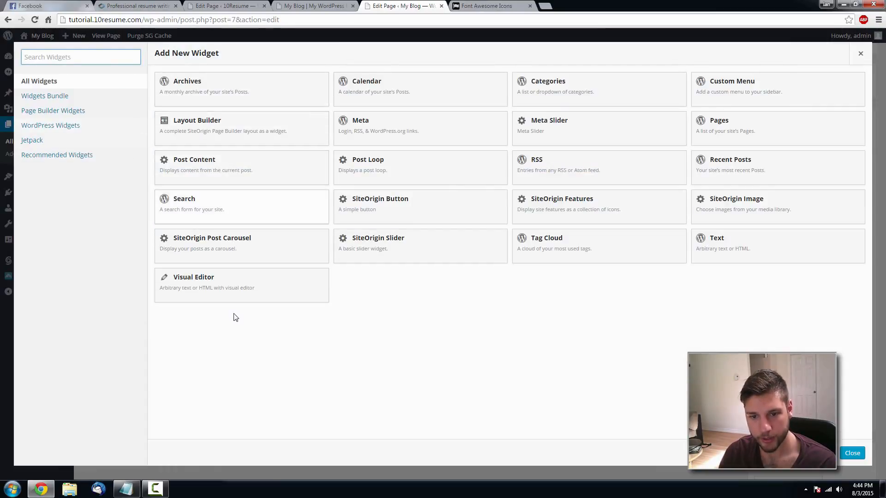
pyautogui.click(239, 291)
pyautogui.click(659, 290)
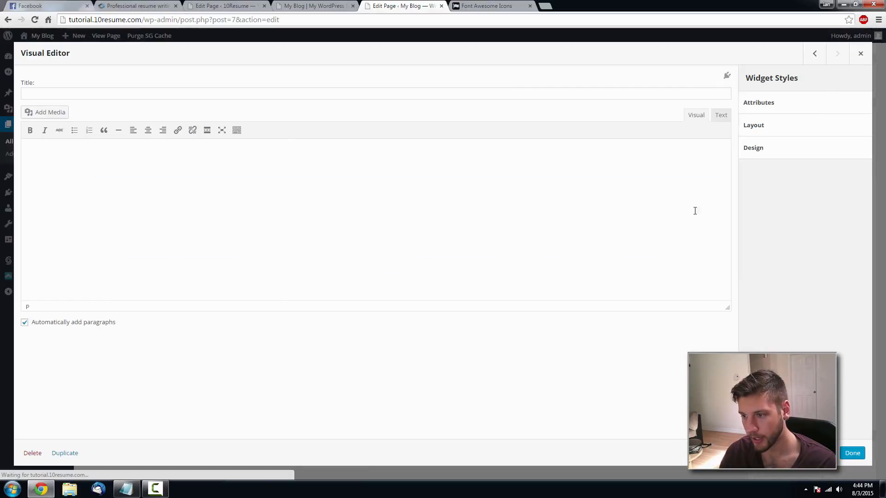
pyautogui.click(721, 115)
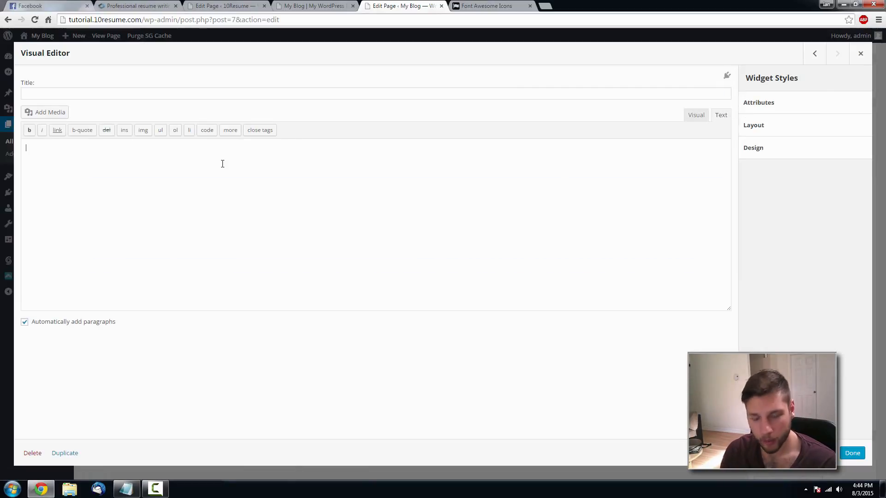
pyautogui.click(116, 4)
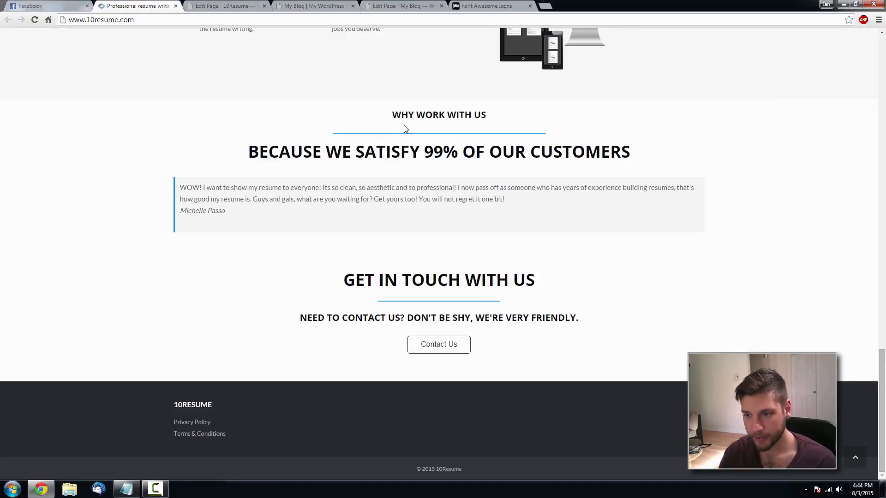
pyautogui.scroll(10, 394, 312)
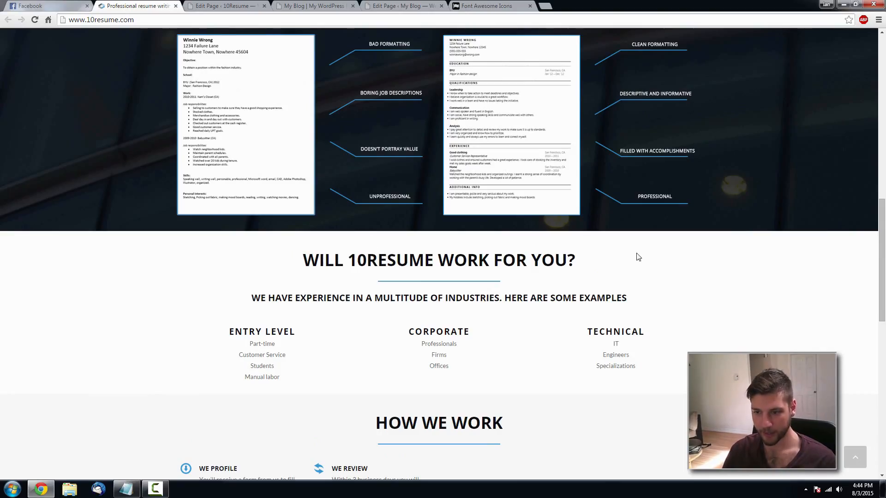
pyautogui.scroll(-10, 306, 302)
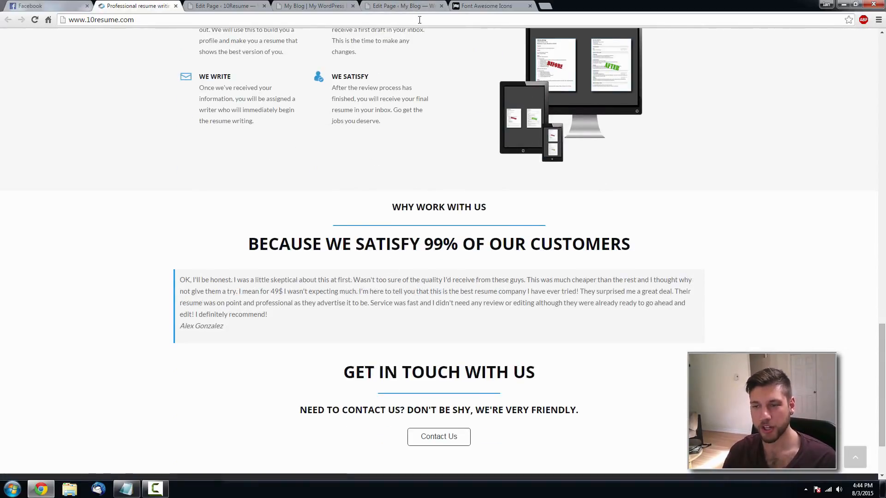
pyautogui.click(400, 5)
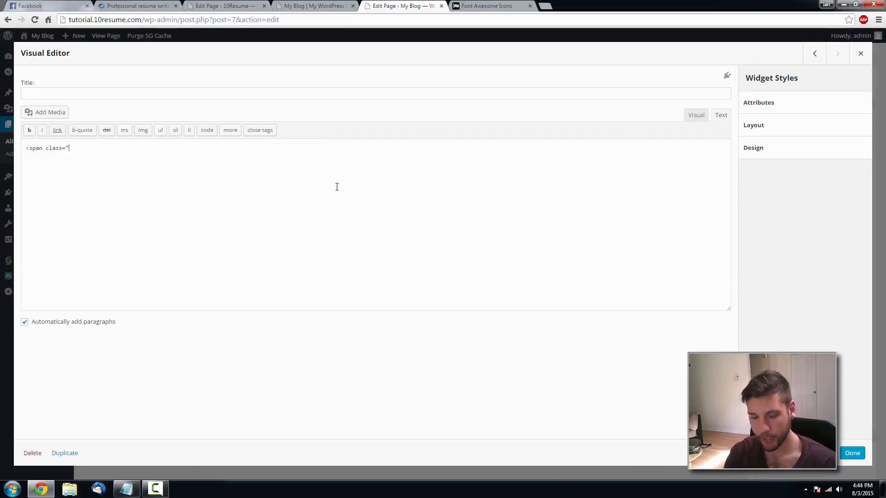
# - Write the span markup and paste 'WHY WORK WITH US' copied from the reference site
pyautogui.write('-desc">')
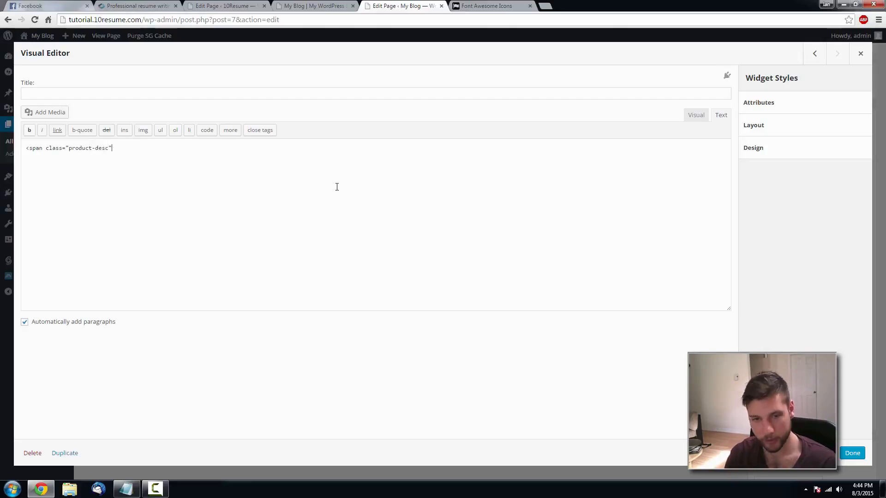
pyautogui.click(134, 5)
pyautogui.moveTo(490, 206); pyautogui.dragTo(394, 205)
pyautogui.hotkey('ctrl', 'c')
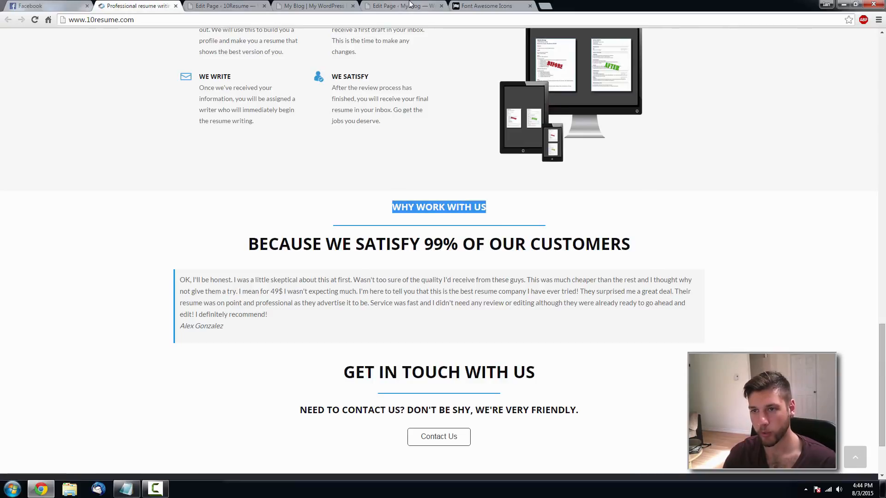
pyautogui.click(401, 5)
pyautogui.hotkey('ctrl', 'v')
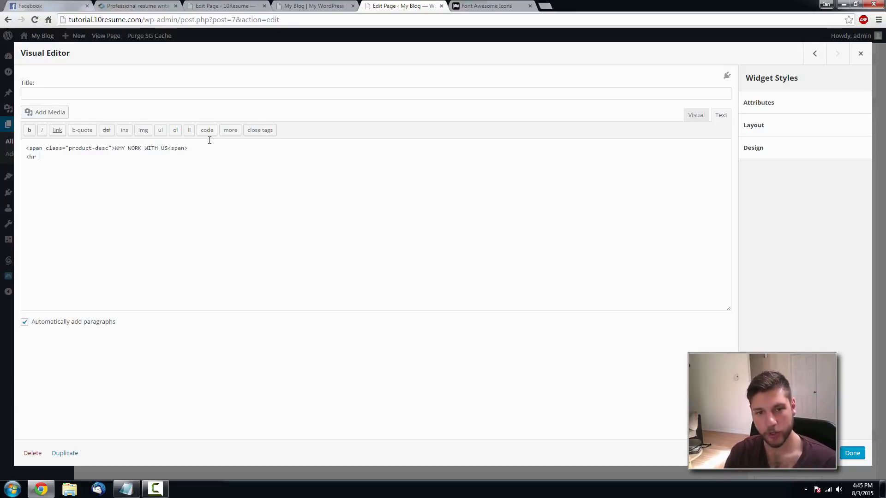
# - Fix the separator's class attribute and set the class names to main-tile and main-sub
pyautogui.press('BackSpace')
pyautogui.press('BackSpace')
pyautogui.press('BackSpace')
pyautogui.write('ass="separator" />')
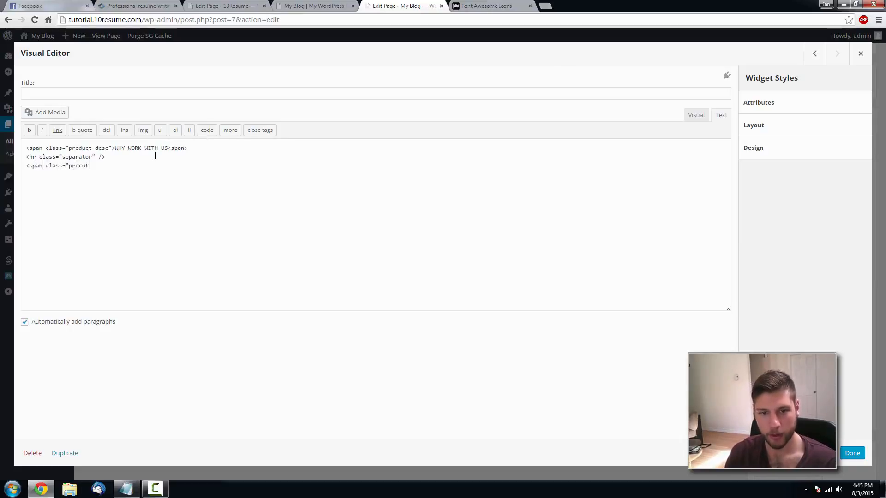
pyautogui.press('BackSpace')
pyautogui.press('BackSpace')
pyautogui.press('BackSpace')
pyautogui.press('BackSpace')
pyautogui.press('BackSpace')
pyautogui.press('BackSpace')
pyautogui.press('BackSpace')
pyautogui.press('BackSpace')
pyautogui.press('BackSpace')
pyautogui.press('BackSpace')
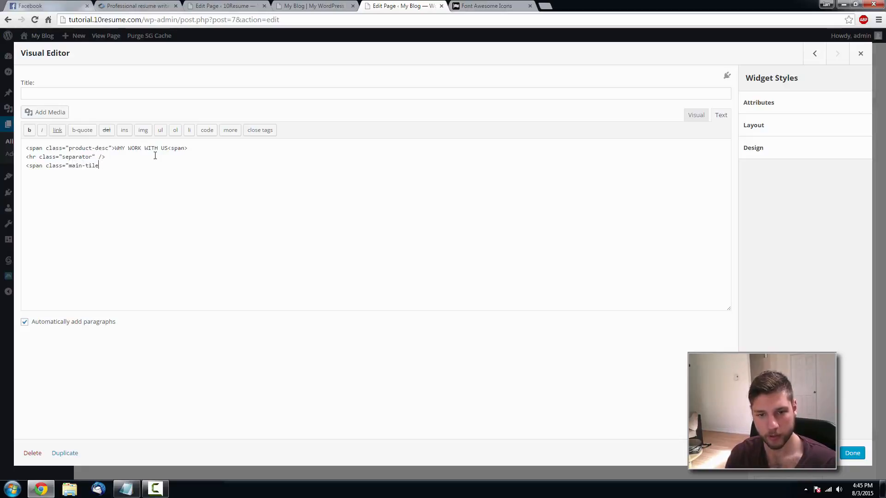
pyautogui.write('main-tile"')
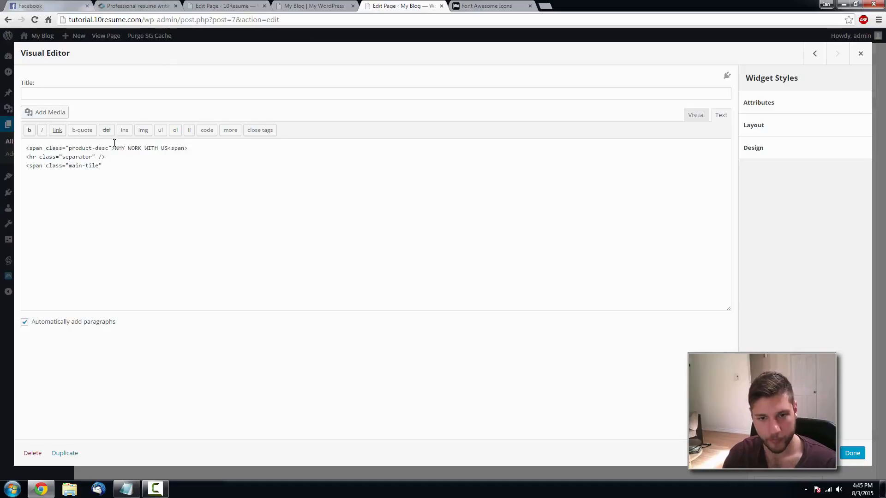
pyautogui.moveTo(109, 148); pyautogui.dragTo(75, 147)
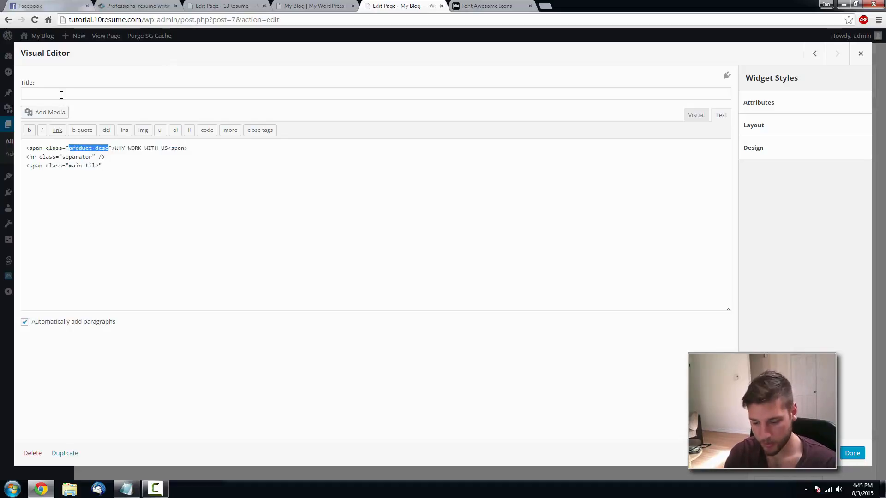
pyautogui.write('main-sub"')
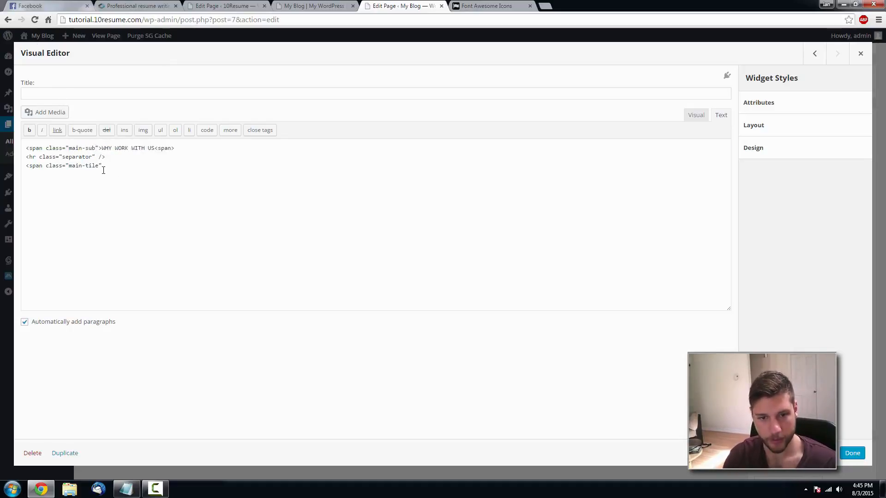
pyautogui.write('>')
# - Paste 'BECAUSE WE SATISFY 99% OF OUR CUSTOMERS' into the main-sub span and close it
pyautogui.click(135, 5)
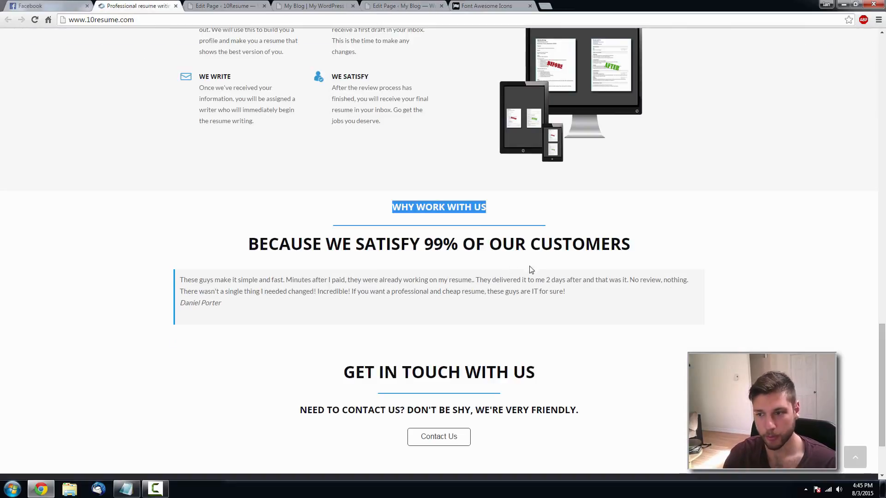
pyautogui.moveTo(650, 240); pyautogui.dragTo(186, 243)
pyautogui.click(410, 6)
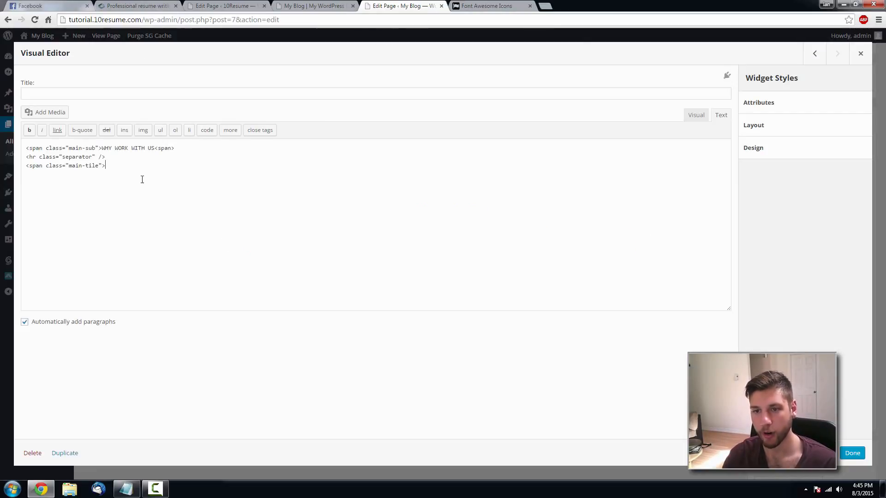
pyautogui.hotkey('ctrl', 'v')
pyautogui.write('</')
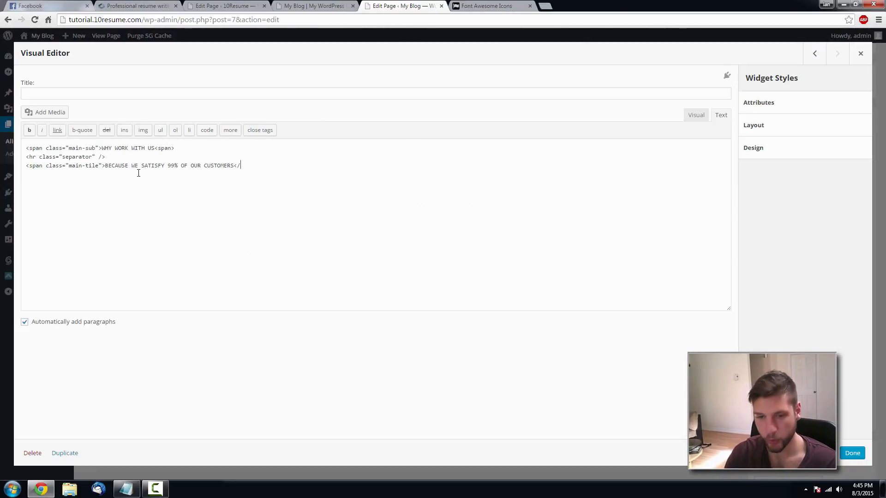
pyautogui.write('span>')
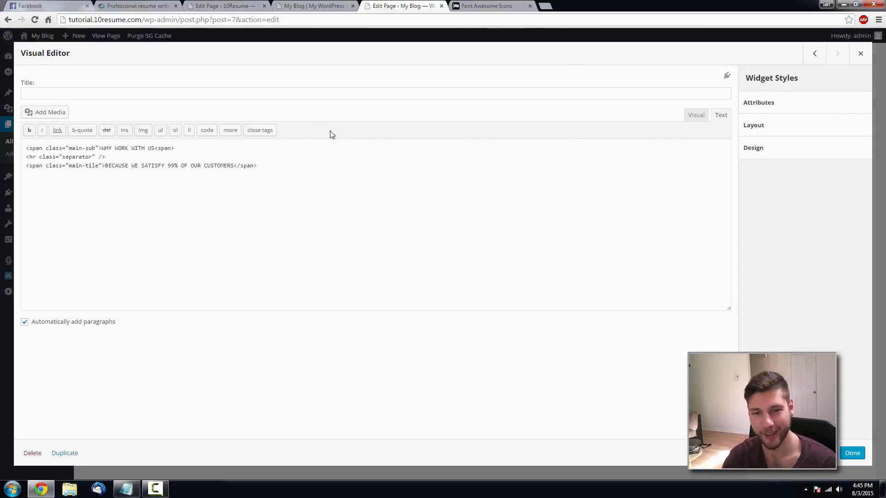
# - Center the heading and subtitle in Visual view, adding blank lines above and below
pyautogui.click(698, 114)
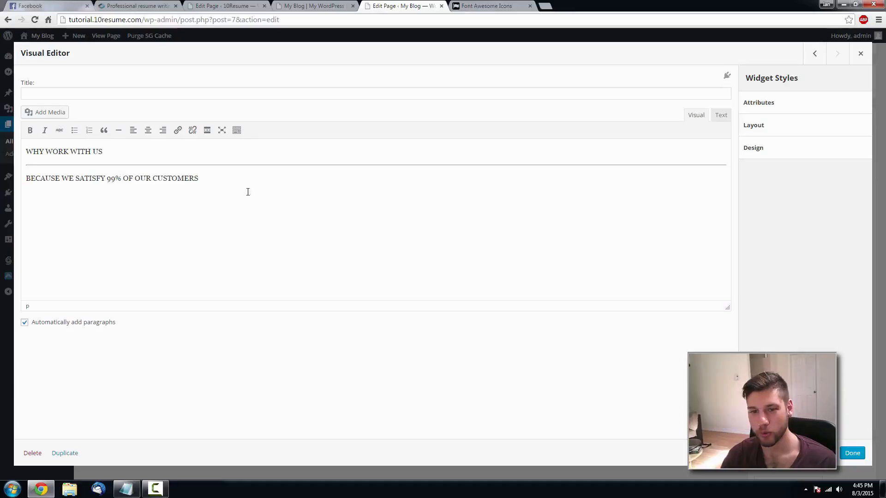
pyautogui.moveTo(190, 179); pyautogui.dragTo(26, 151)
pyautogui.click(148, 130)
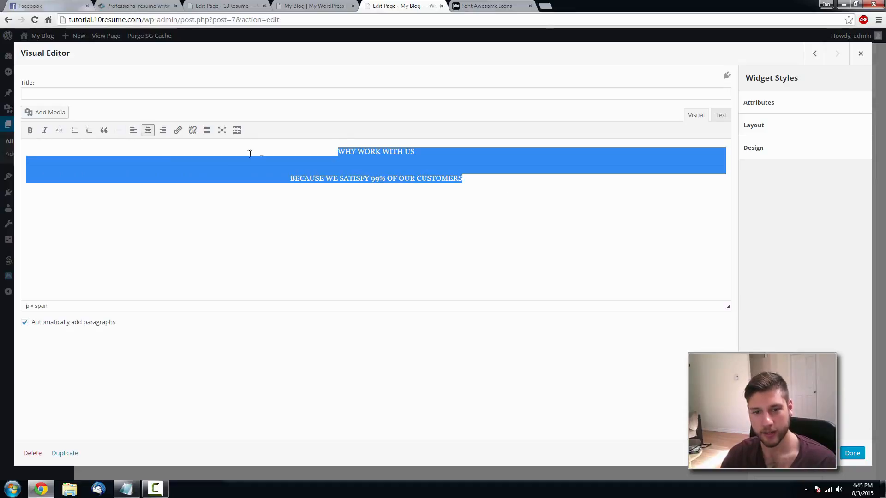
pyautogui.click(328, 150)
pyautogui.press('Return')
pyautogui.click(487, 196)
pyautogui.press('Return')
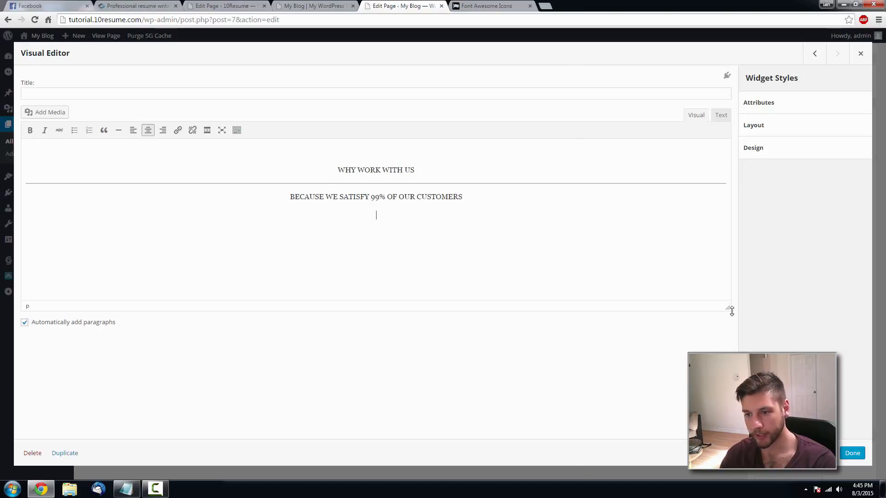
# - Update the Home page and check the centred section on the reloaded live site
pyautogui.click(853, 454)
pyautogui.scroll(3, 858, 207)
pyautogui.click(847, 102)
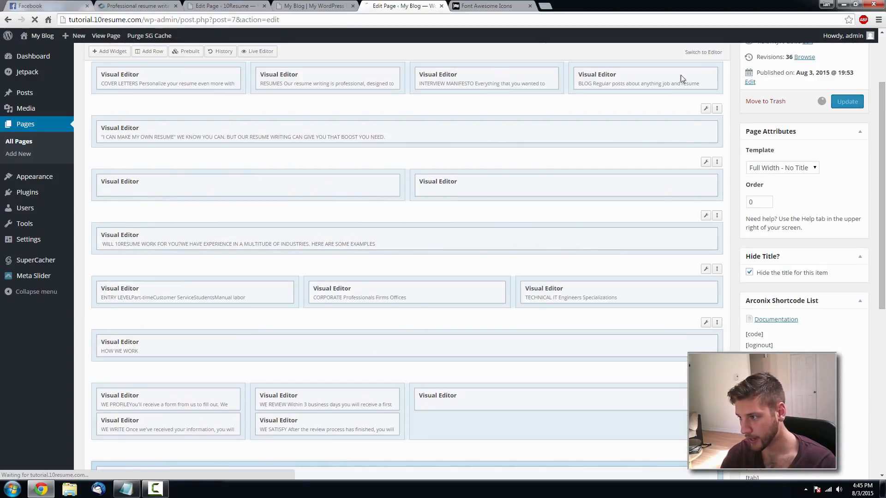
pyautogui.click(314, 6)
pyautogui.press('F5')
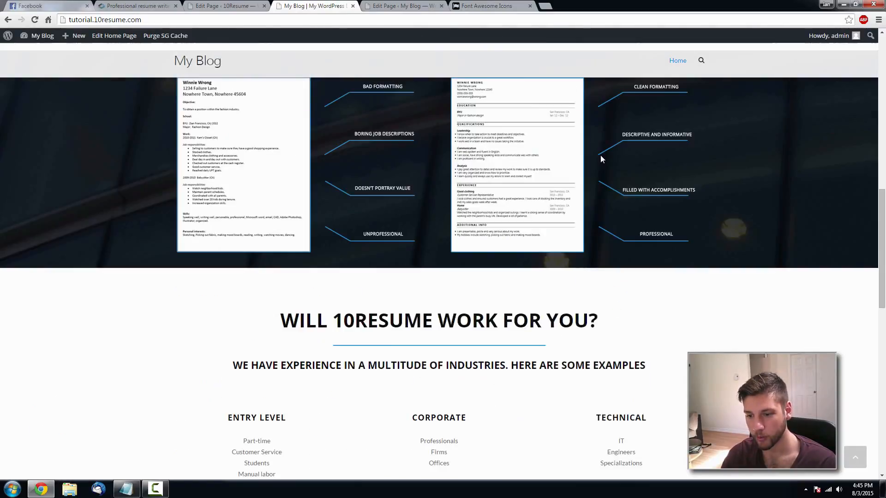
pyautogui.scroll(-4, 602, 164)
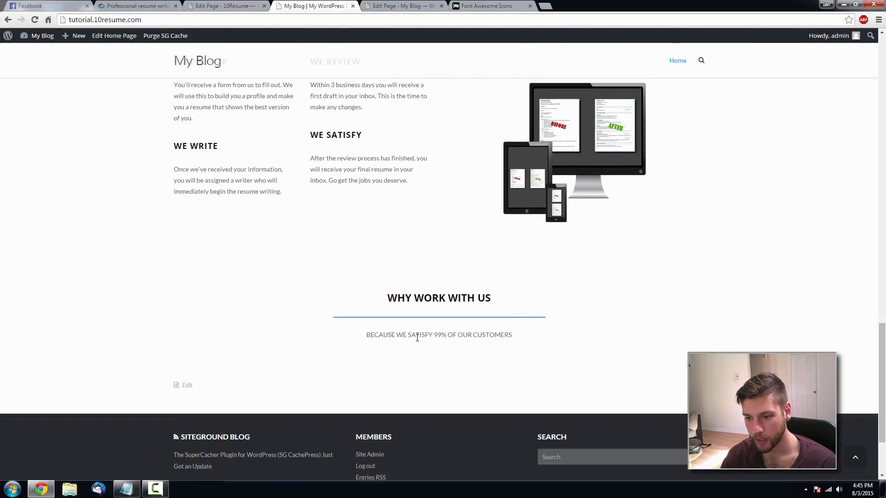
pyautogui.moveTo(372, 336); pyautogui.dragTo(445, 337)
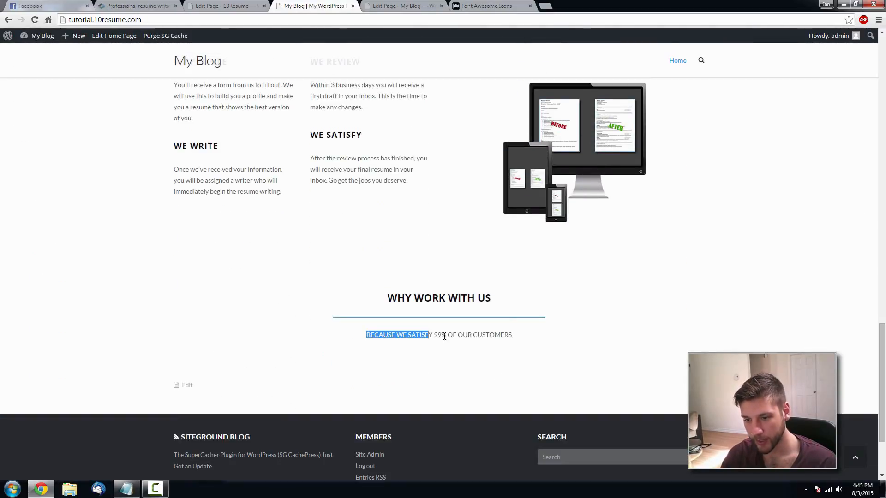
pyautogui.click(511, 338)
pyautogui.click(400, 5)
pyautogui.scroll(-10, 628, 184)
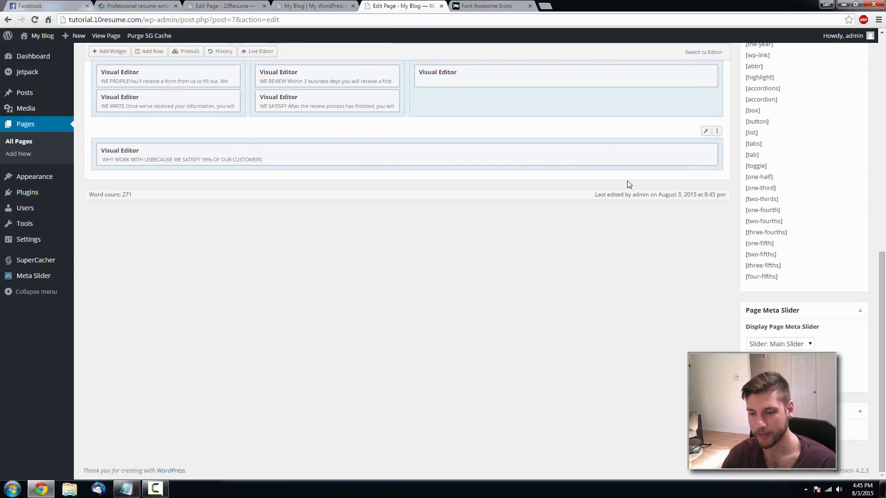
# - Change the class main-tile to main-title in the widget HTML and update the page
pyautogui.click(662, 153)
pyautogui.click(721, 115)
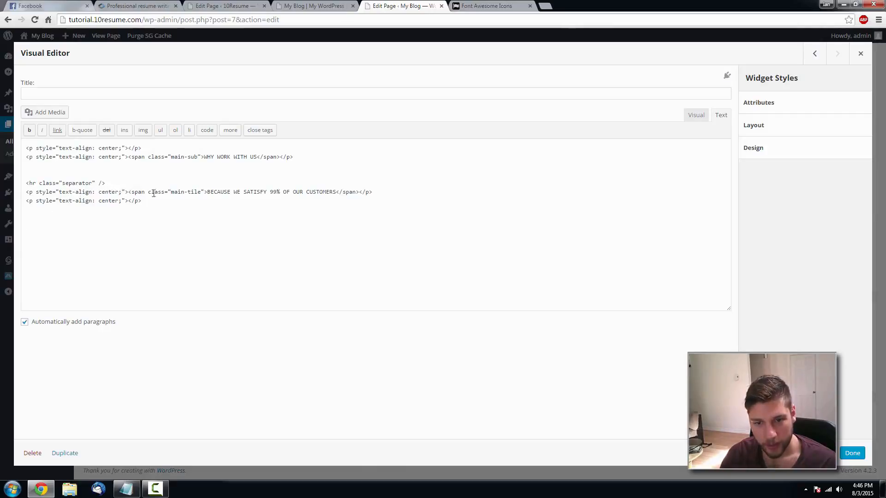
pyautogui.click(195, 193)
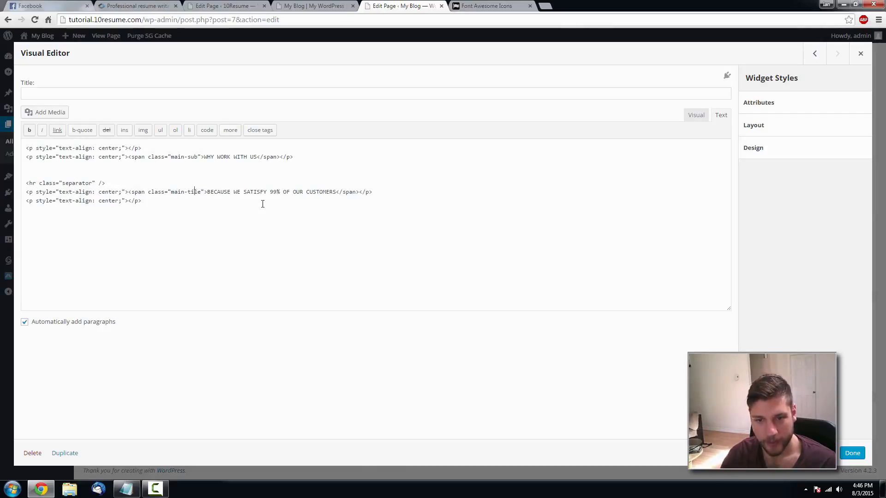
pyautogui.write('t')
pyautogui.click(852, 453)
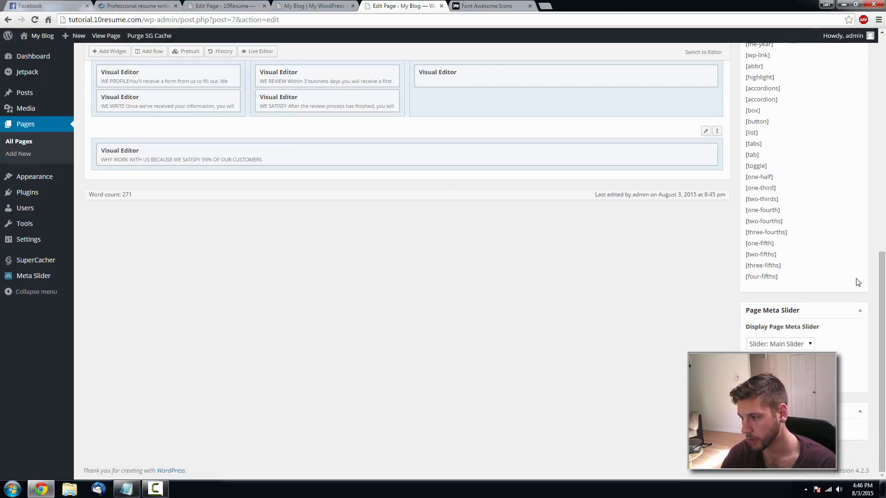
pyautogui.scroll(10, 866, 262)
pyautogui.click(846, 193)
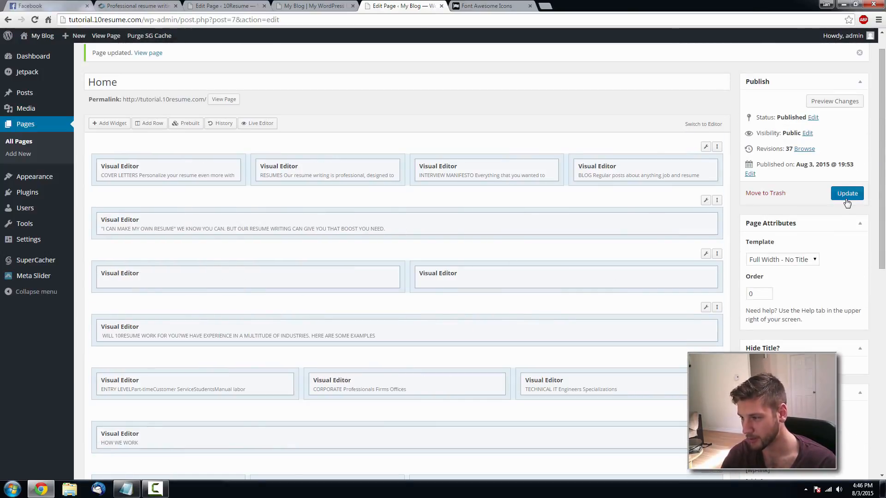
pyautogui.click(330, 5)
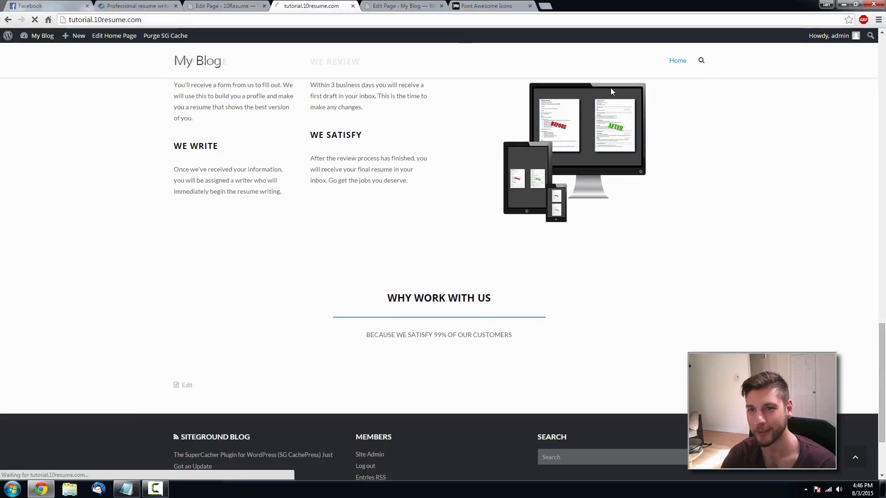
# - Reload the live site and compare the section with the 10resume reference site
pyautogui.press('F5')
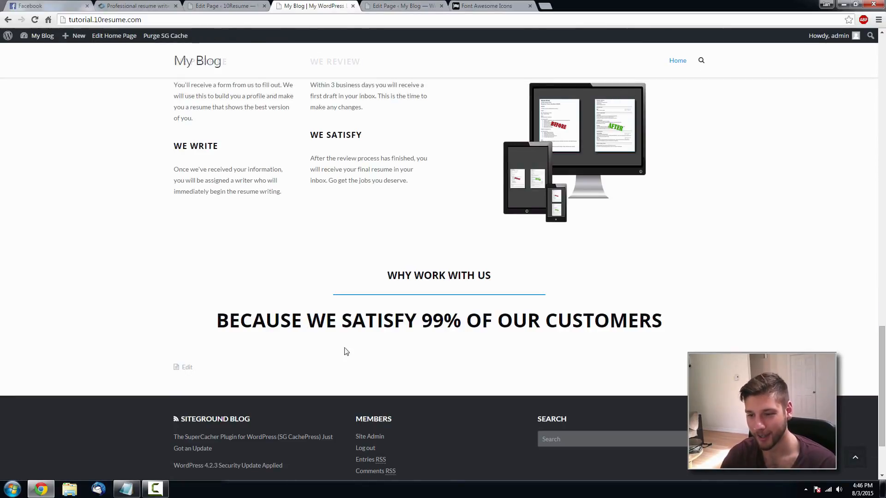
pyautogui.click(134, 5)
pyautogui.scroll(-1, 403, 170)
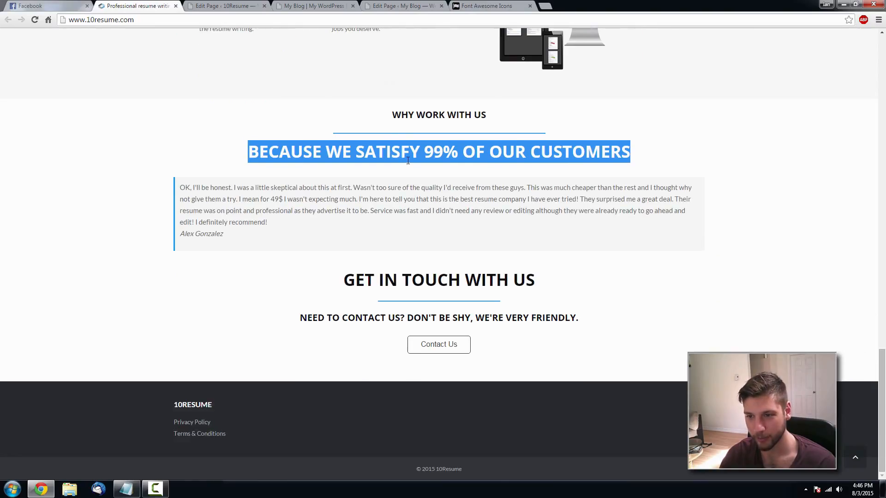
pyautogui.scroll(3, 413, 31)
pyautogui.scroll(-3, 397, 181)
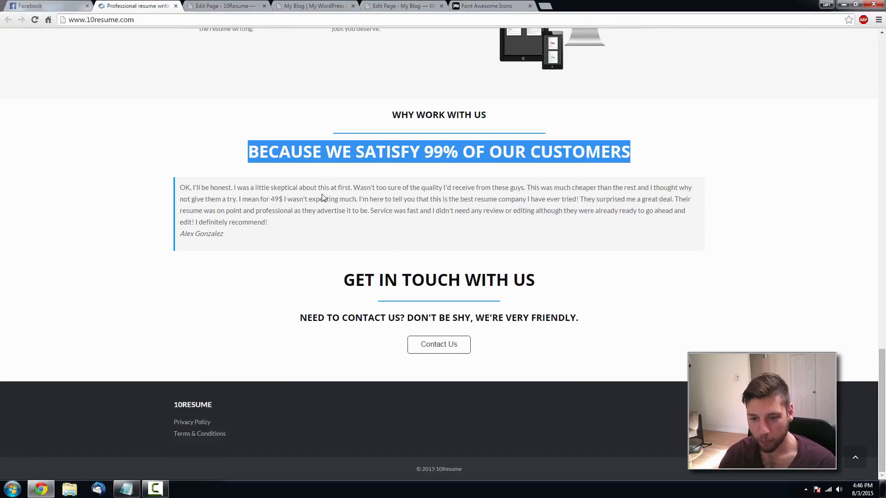
pyautogui.moveTo(706, 226); pyautogui.dragTo(525, 211)
pyautogui.moveTo(453, 199); pyautogui.dragTo(242, 186)
pyautogui.click(218, 223)
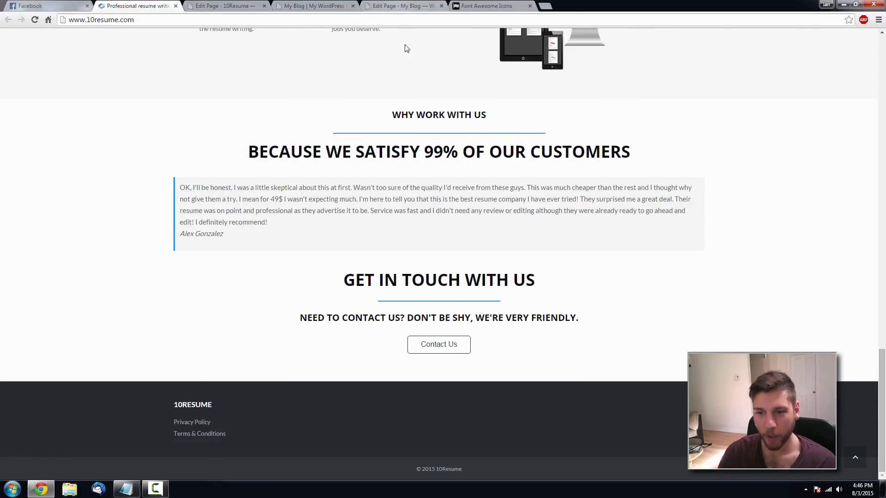
# - Return to the page editor and open the Add New Row dialog
pyautogui.click(374, 5)
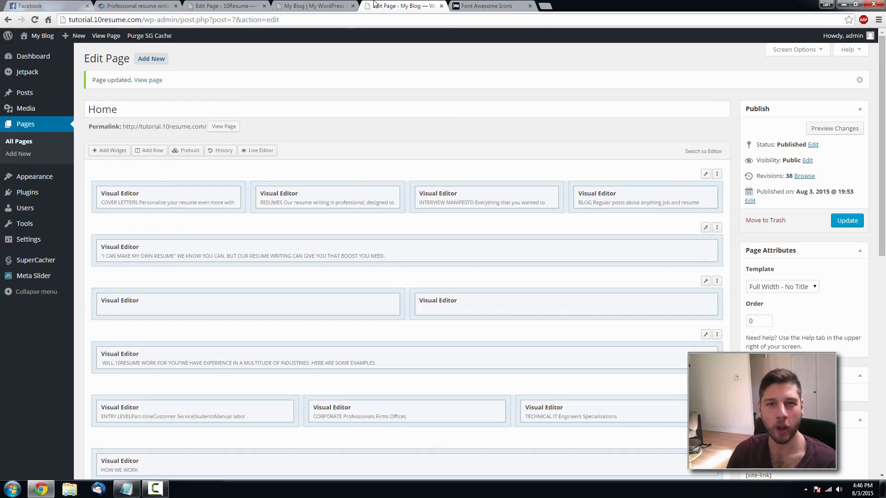
pyautogui.click(138, 6)
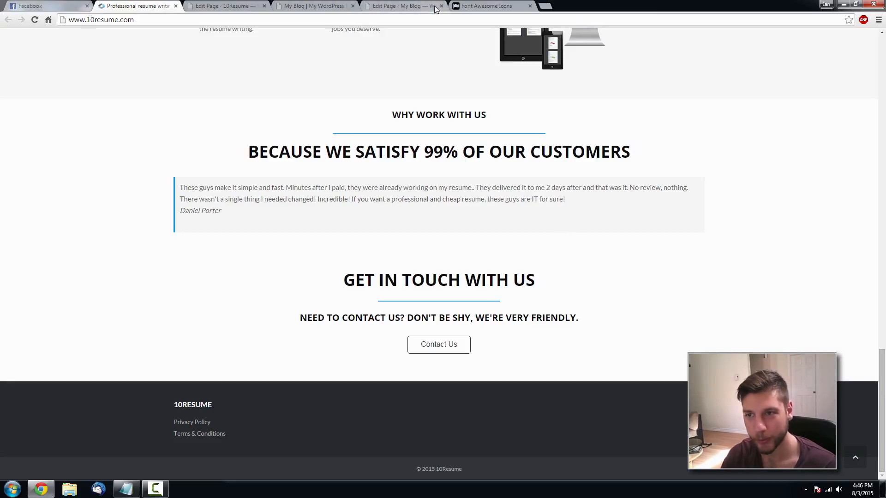
pyautogui.click(420, 6)
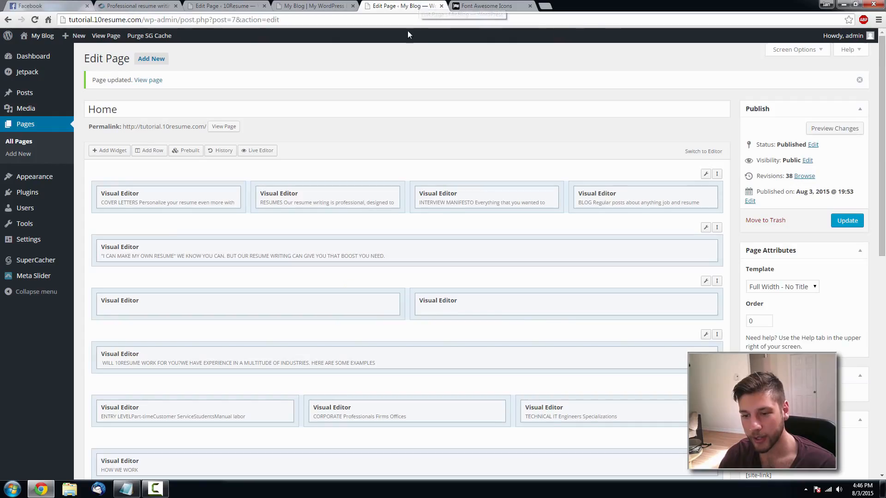
pyautogui.click(139, 5)
pyautogui.click(401, 5)
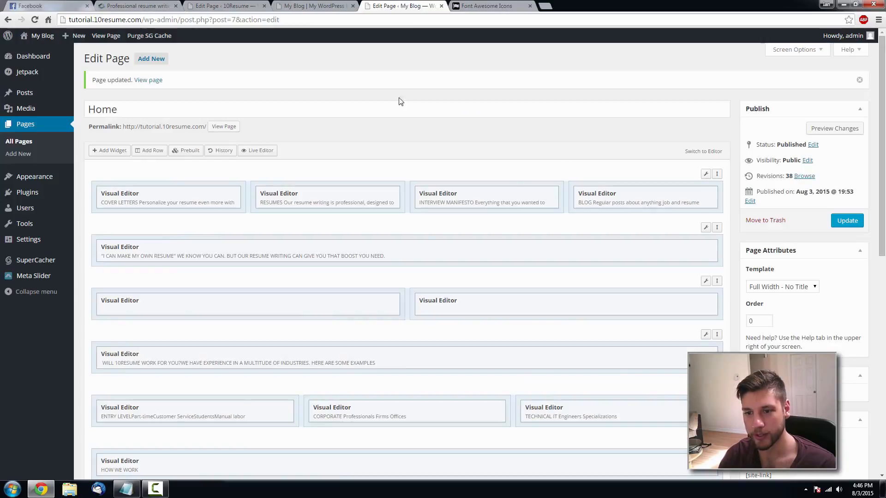
pyautogui.scroll(-2, 277, 138)
pyautogui.scroll(1, 145, 79)
pyautogui.click(148, 104)
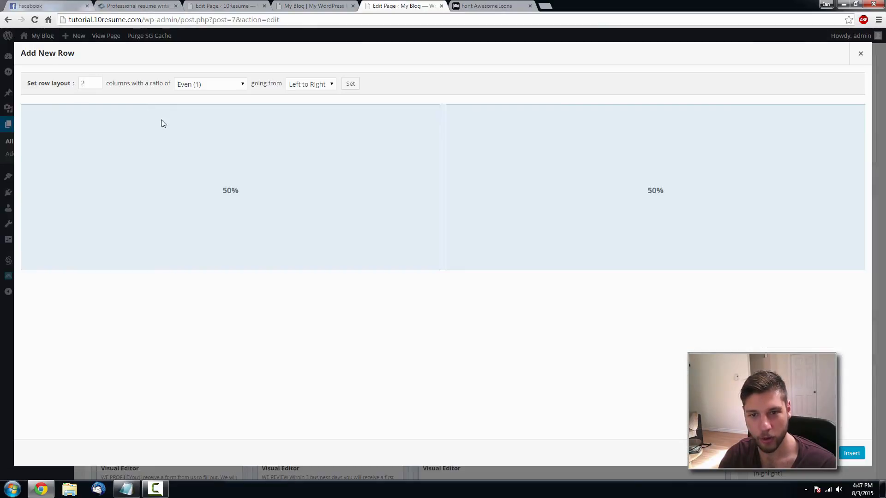
# - Insert a single-column row, drag it to the bottom of the layout, and select it
pyautogui.click(96, 86)
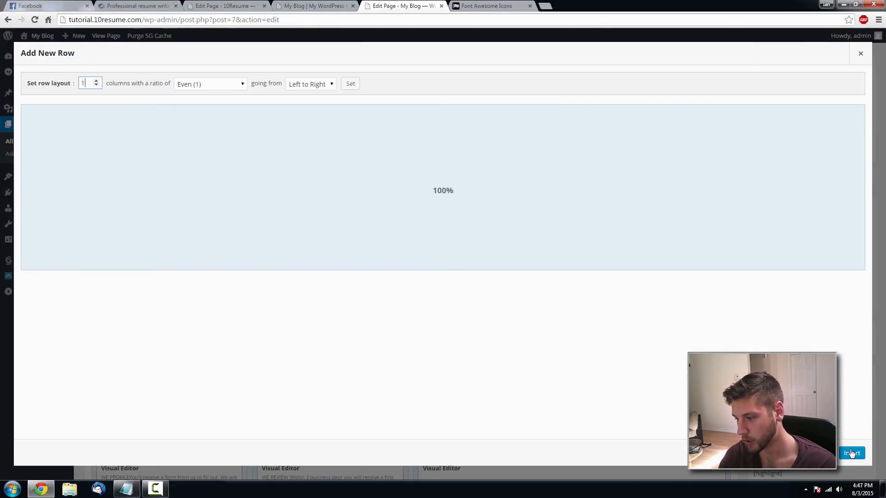
pyautogui.click(852, 453)
pyautogui.scroll(-3, 646, 322)
pyautogui.scroll(1, 658, 296)
pyautogui.moveTo(717, 90); pyautogui.dragTo(717, 438)
pyautogui.scroll(-2, 717, 437)
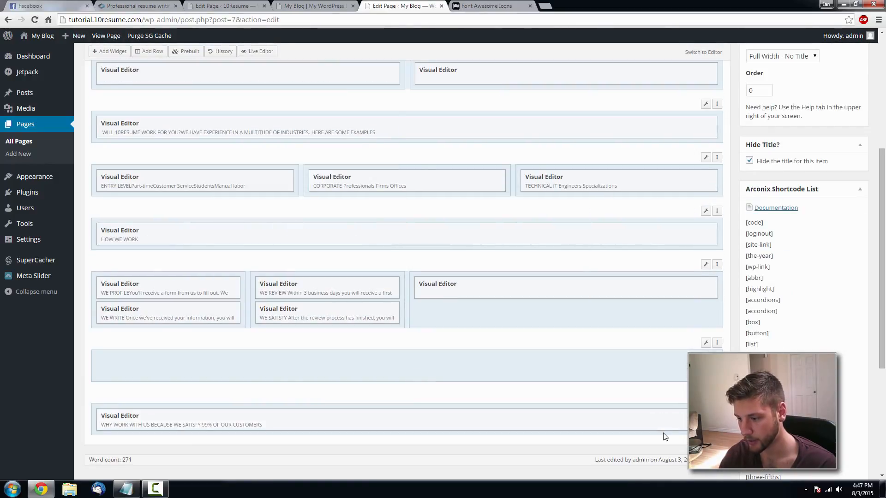
pyautogui.moveTo(717, 343); pyautogui.dragTo(683, 415)
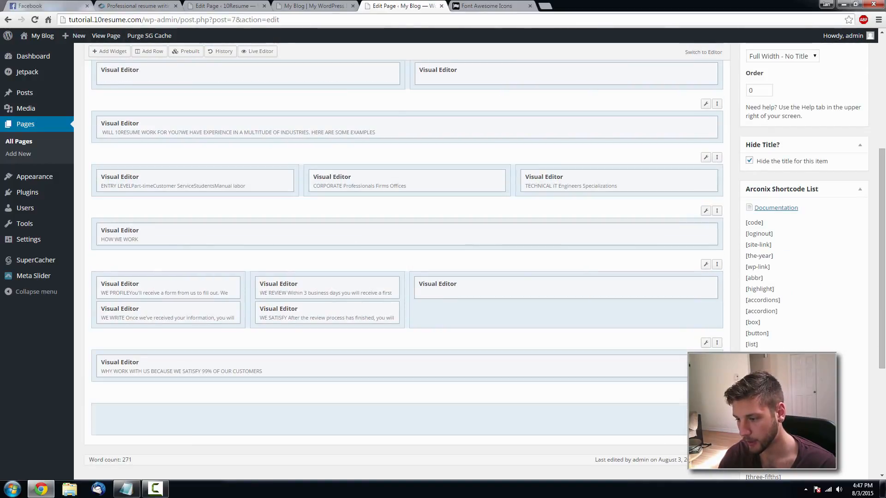
pyautogui.click(323, 419)
# - Add a Visual Editor widget to the row and start a main-title span in HTML view
pyautogui.click(110, 52)
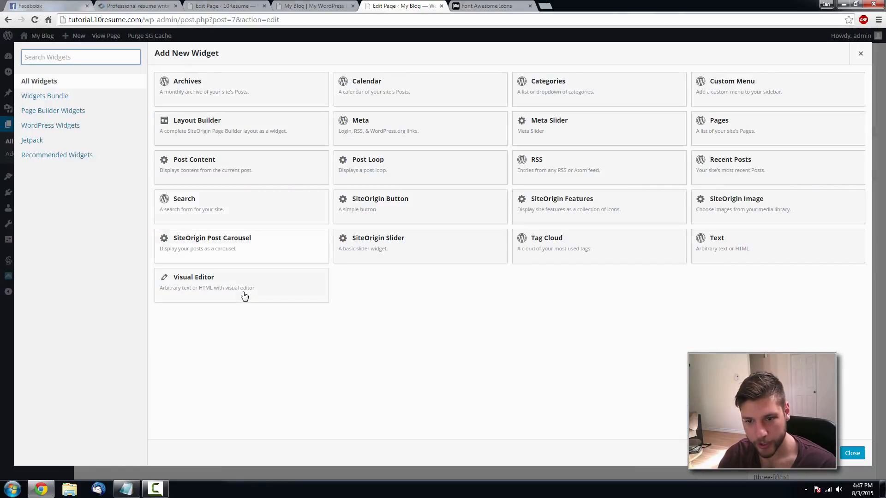
pyautogui.click(242, 292)
pyautogui.click(659, 416)
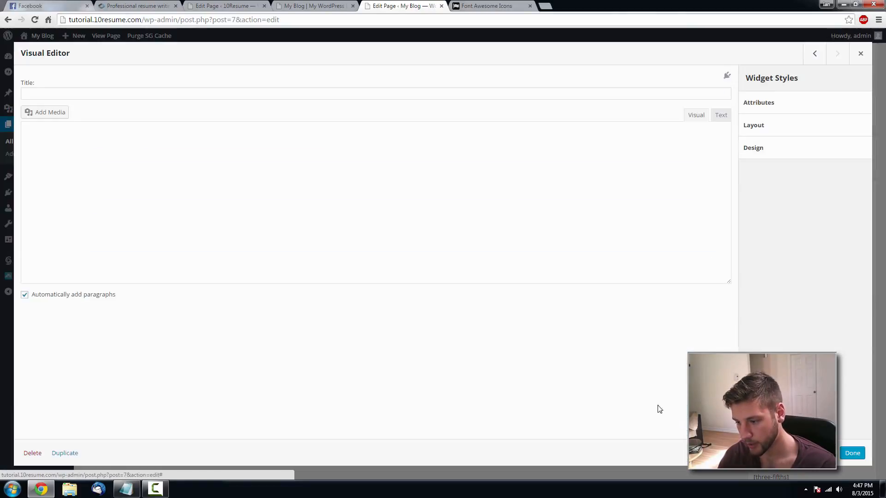
pyautogui.click(719, 115)
pyautogui.click(390, 162)
pyautogui.write('<')
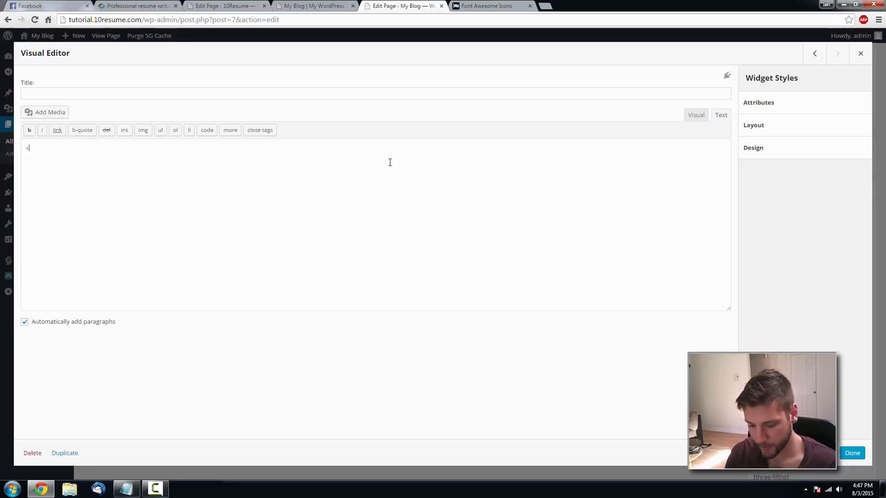
pyautogui.write('span clas')
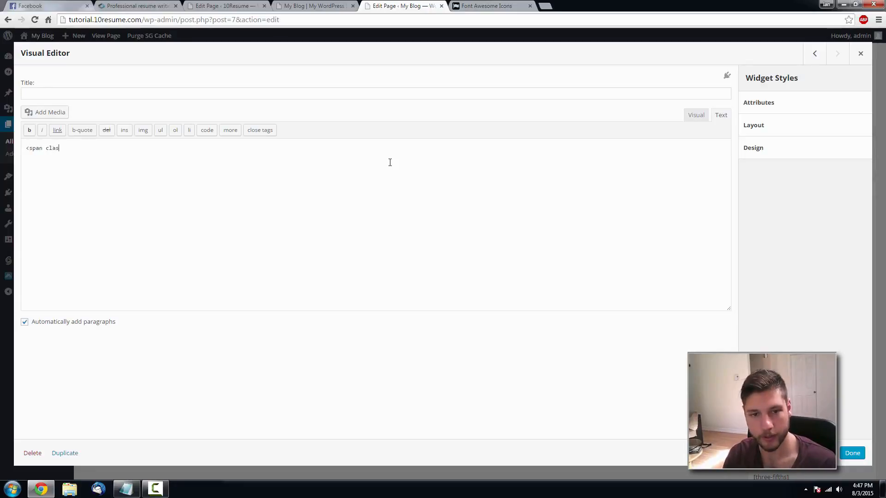
pyautogui.write('s="main-title">')
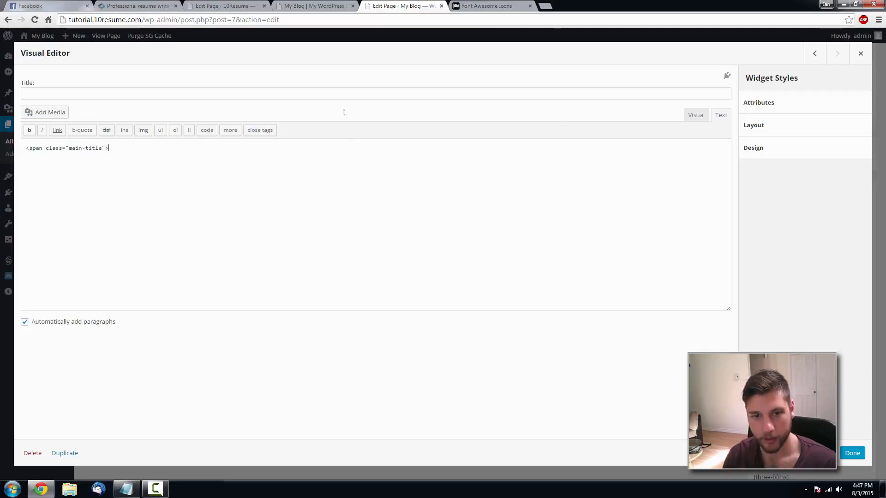
# - Paste 'GET IN TOUCH WITH US' into the main-title span and add an hr separator
pyautogui.click(168, 6)
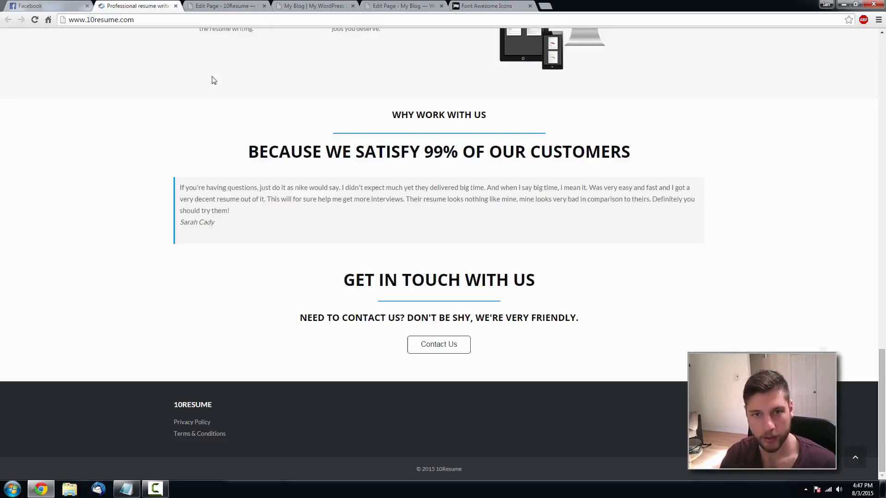
pyautogui.moveTo(534, 283); pyautogui.dragTo(349, 280)
pyautogui.hotkey('ctrl', 'c')
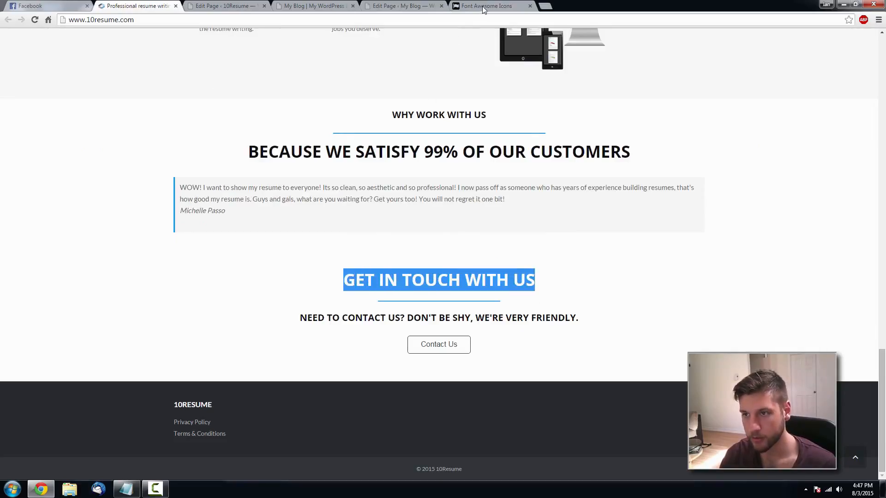
pyautogui.click(399, 6)
pyautogui.hotkey('ctrl', 'v')
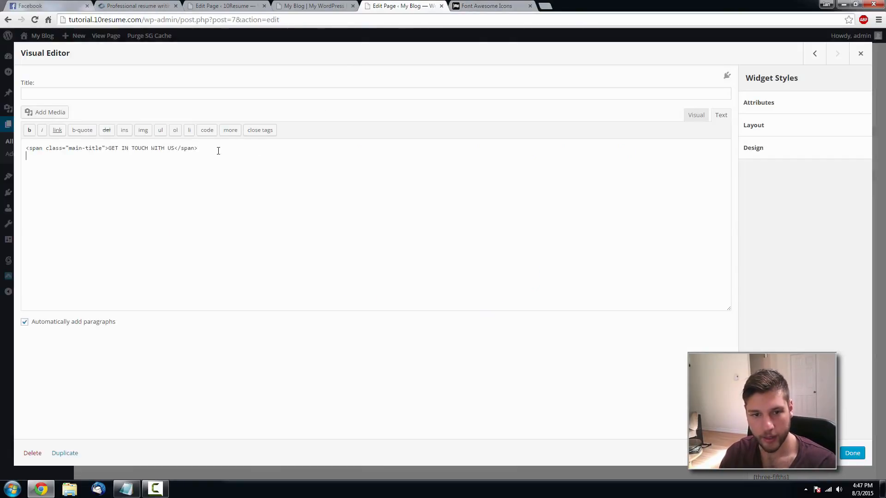
pyautogui.write('<hr')
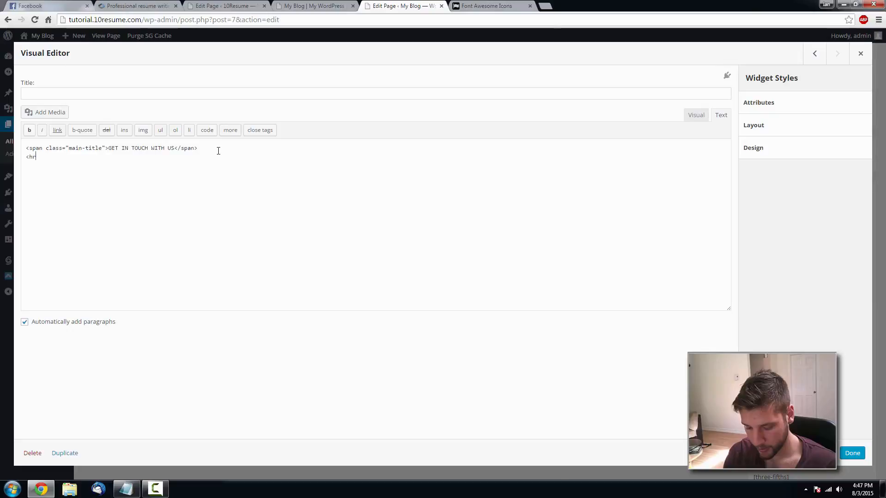
pyautogui.write(' class=')
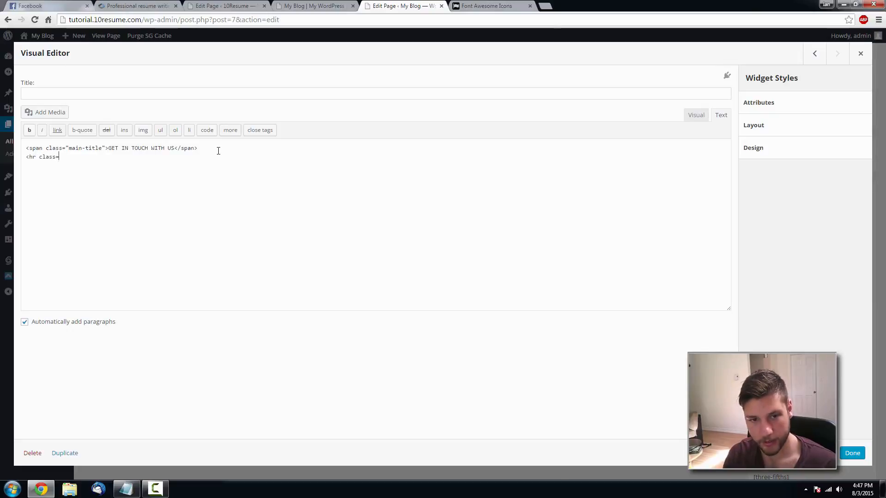
pyautogui.write('"se')
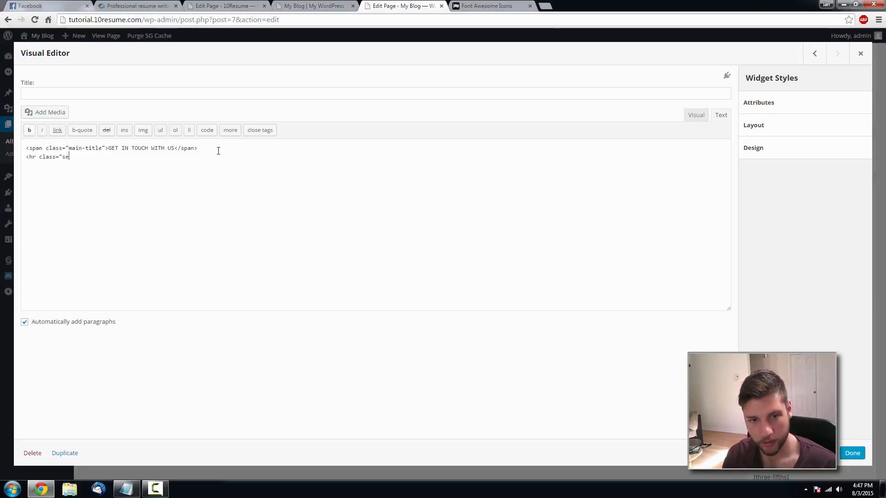
pyautogui.write('parator" />')
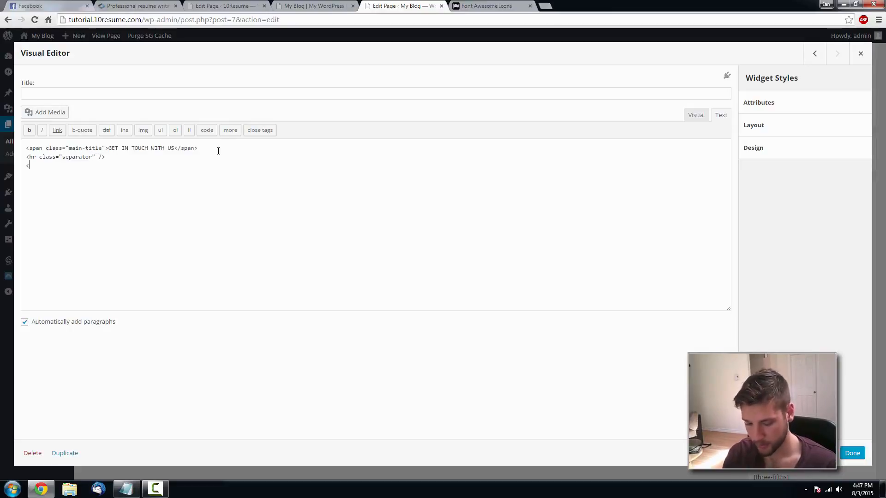
# - Add a main-sub span holding the 'Need to contact us?' subtitle and close it
pyautogui.write('span class="main-sub')
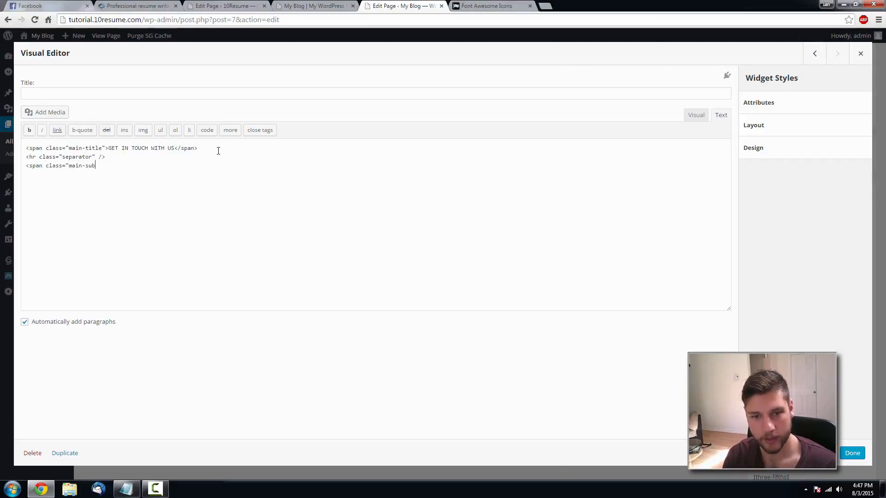
pyautogui.write('">')
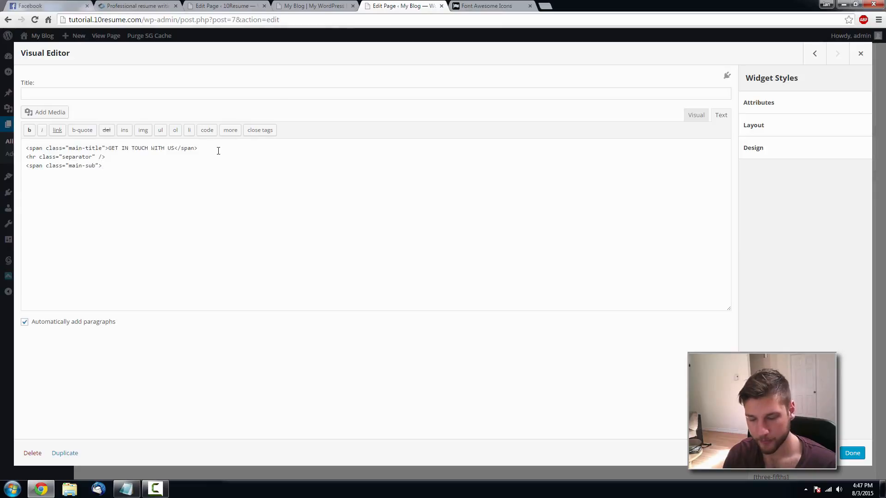
pyautogui.click(116, 6)
pyautogui.moveTo(580, 318); pyautogui.dragTo(298, 318)
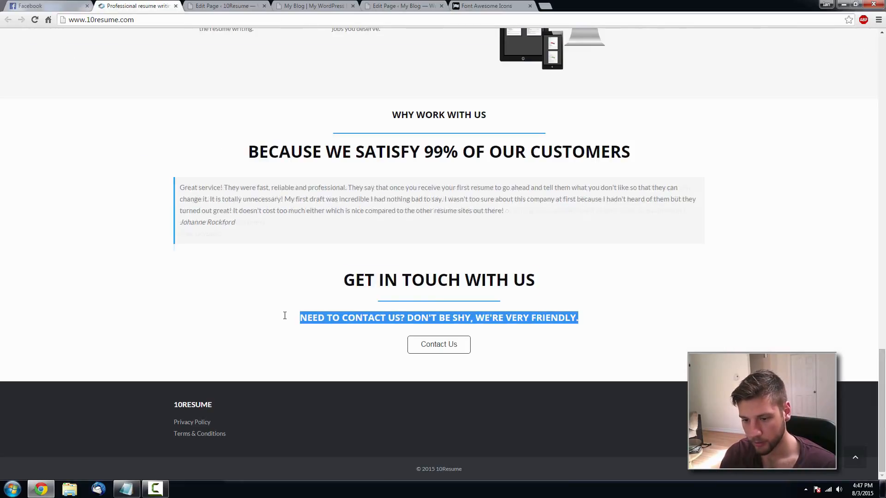
pyautogui.click(402, 6)
pyautogui.hotkey('ctrl', 'v')
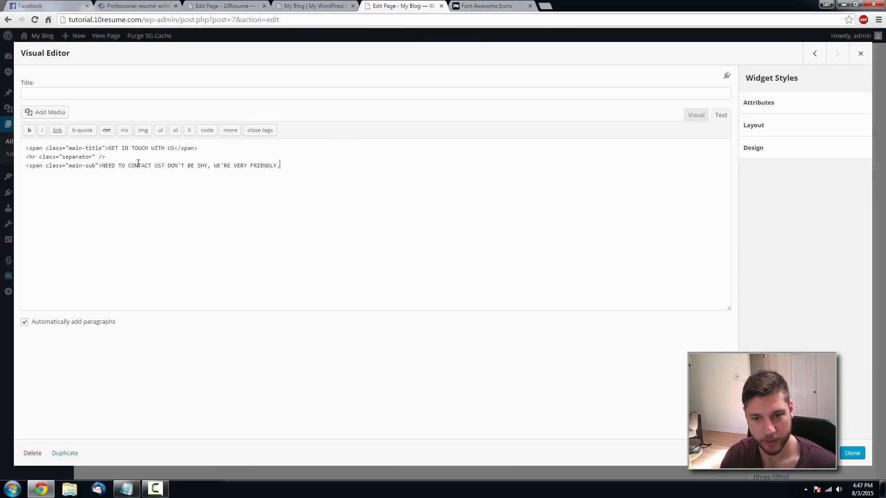
pyautogui.press('BackSpace')
pyautogui.press('BackSpace')
pyautogui.press('BackSpace')
pyautogui.press('BackSpace')
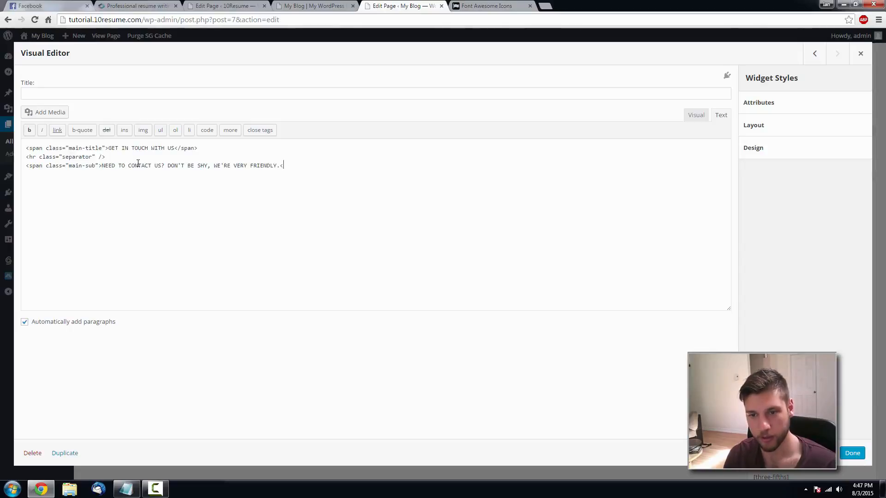
pyautogui.write('/spa')
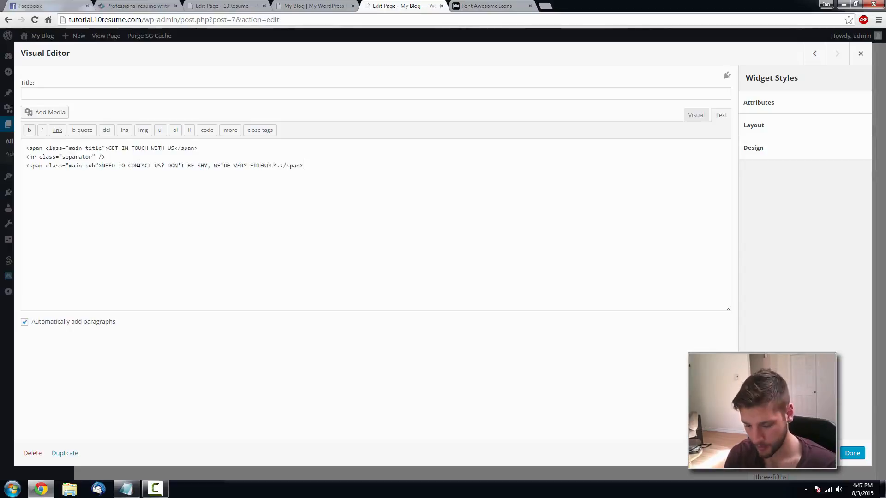
pyautogui.write('n>')
pyautogui.click(695, 115)
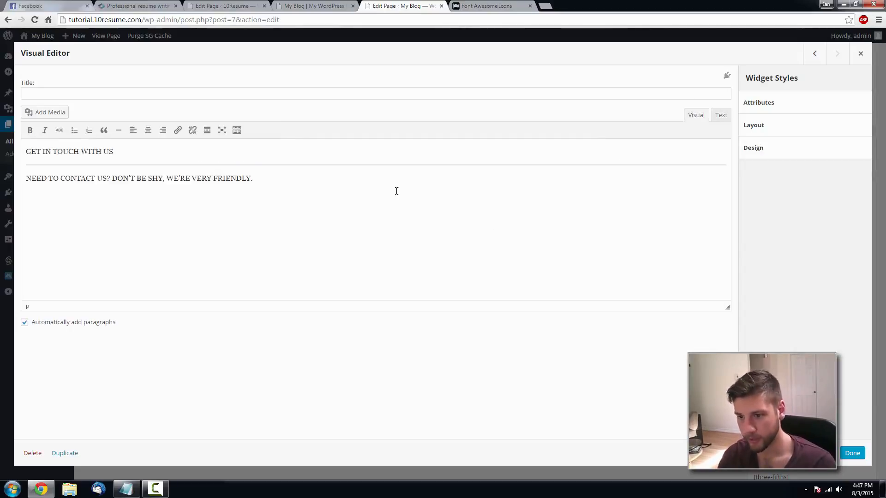
# - Center the GET IN TOUCH WITH US title and subtitle, then close the widget
pyautogui.moveTo(146, 156); pyautogui.dragTo(53, 153)
pyautogui.moveTo(256, 179); pyautogui.dragTo(17, 143)
pyautogui.click(148, 130)
pyautogui.click(293, 141)
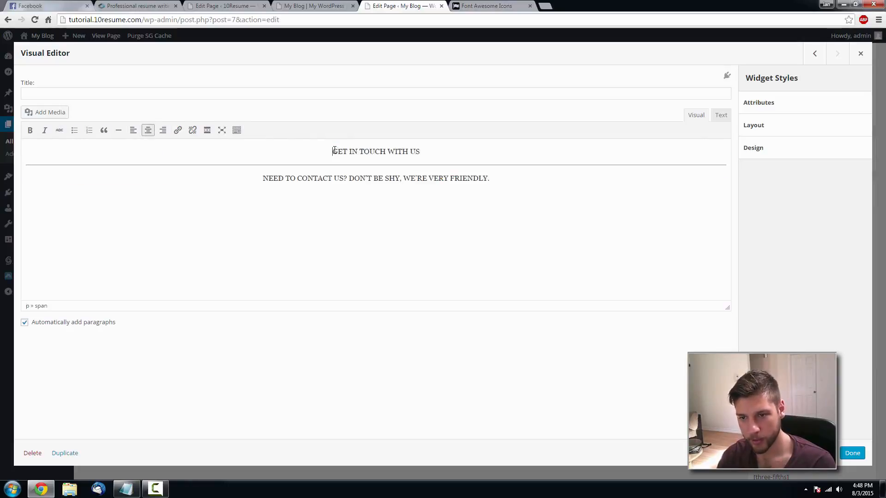
pyautogui.click(852, 453)
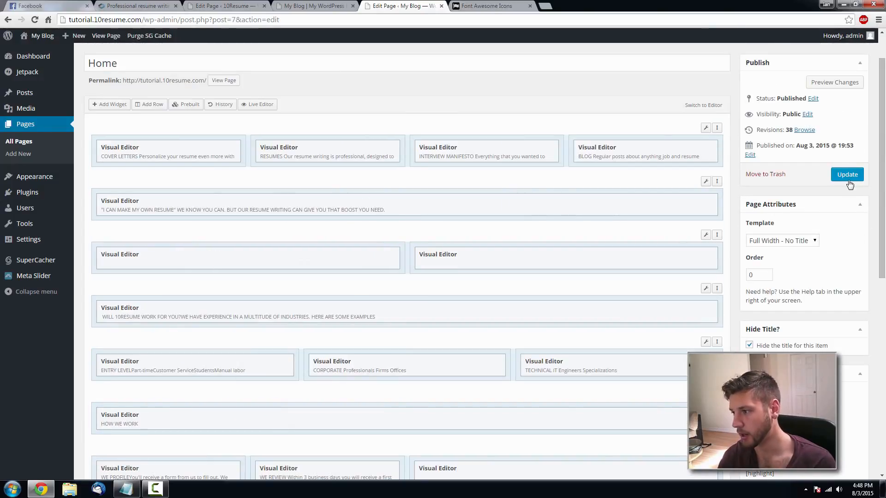
# - Update the Home page and check the new section on the live site against the reference
pyautogui.click(849, 180)
pyautogui.click(320, 4)
pyautogui.press('F5')
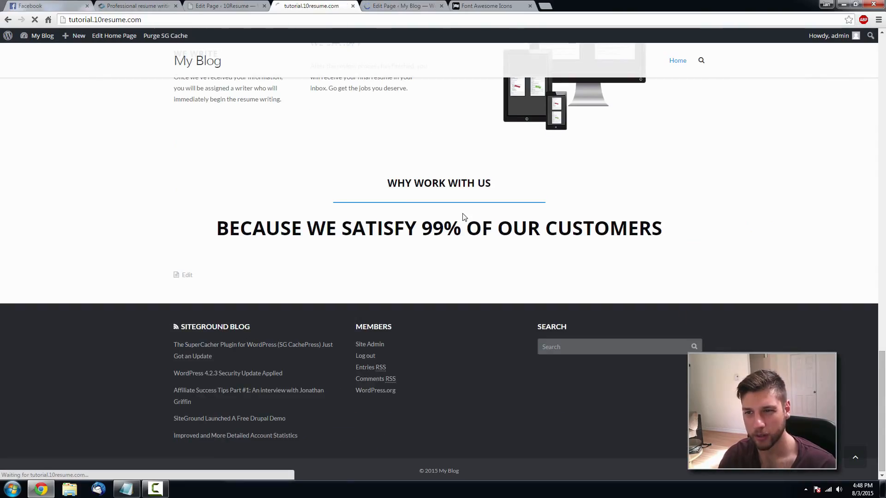
pyautogui.scroll(-2, 464, 217)
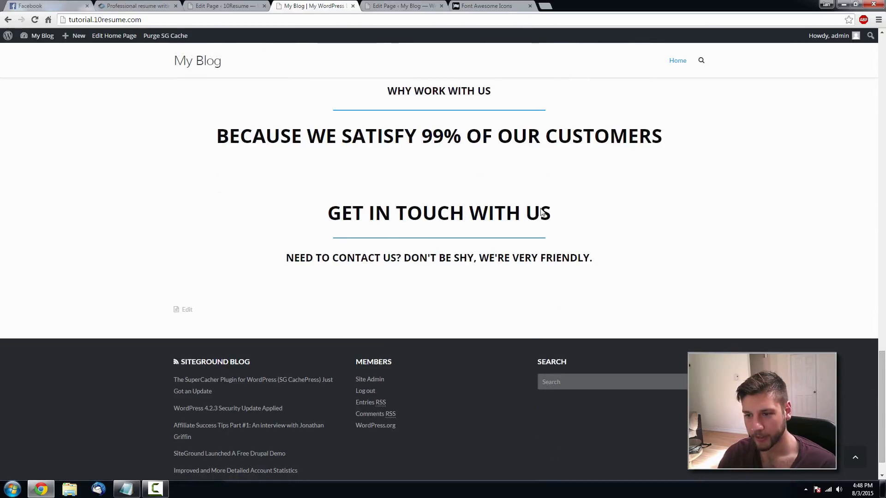
pyautogui.click(131, 5)
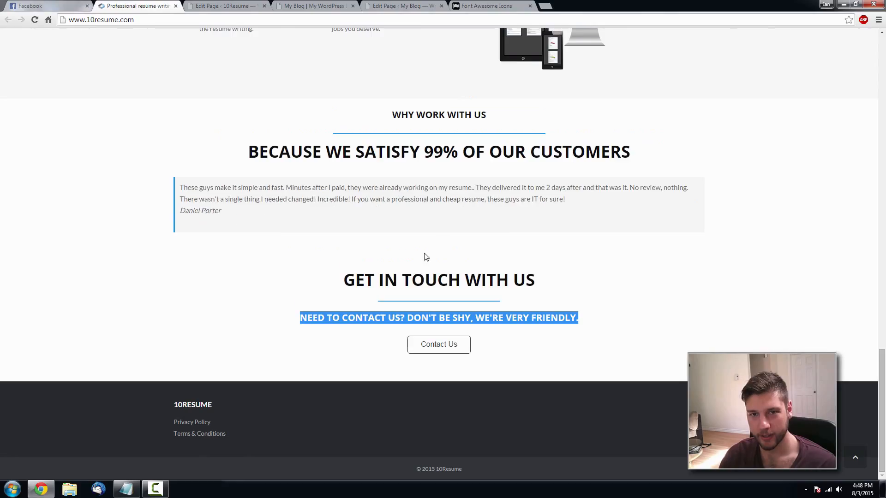
pyautogui.click(390, 5)
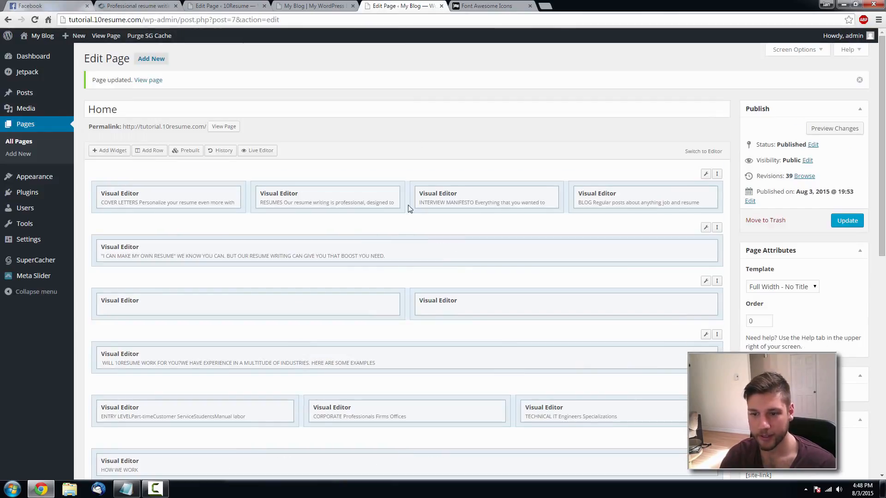
# - Reopen the contact widget and select the black medium [button] shortcode in Notepad
pyautogui.scroll(-5, 699, 349)
pyautogui.click(664, 324)
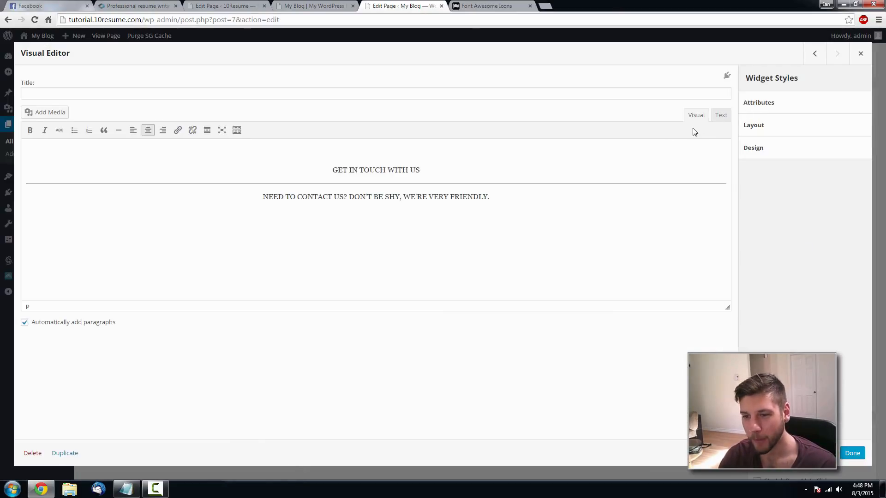
pyautogui.click(720, 115)
pyautogui.click(126, 489)
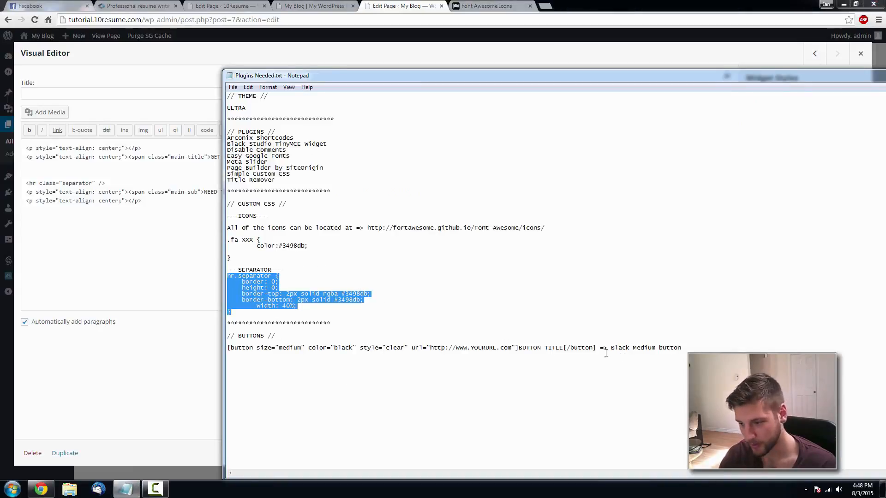
pyautogui.moveTo(597, 348); pyautogui.dragTo(545, 348)
pyautogui.click(583, 347)
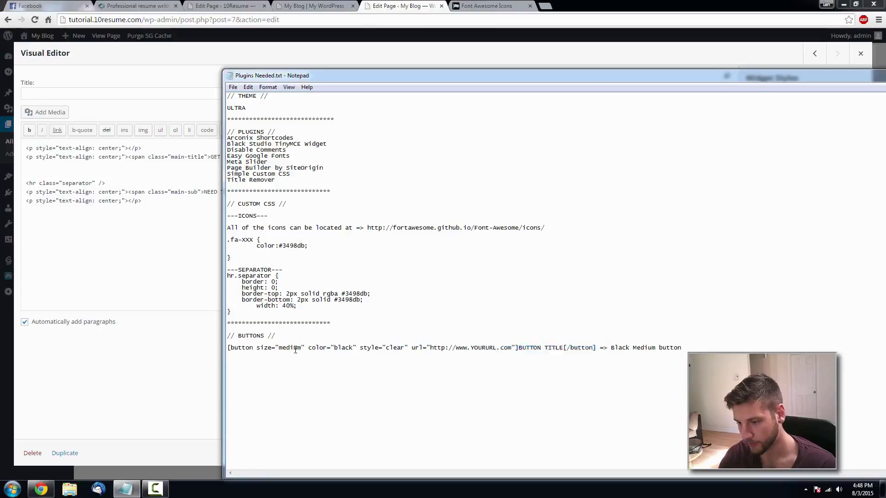
pyautogui.moveTo(596, 348); pyautogui.dragTo(230, 349)
pyautogui.hotkey('ctrl', 'c')
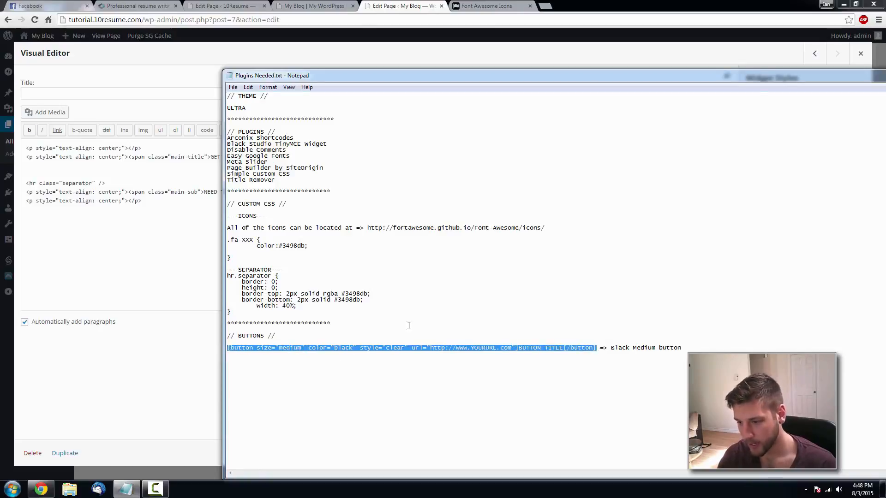
pyautogui.click(146, 374)
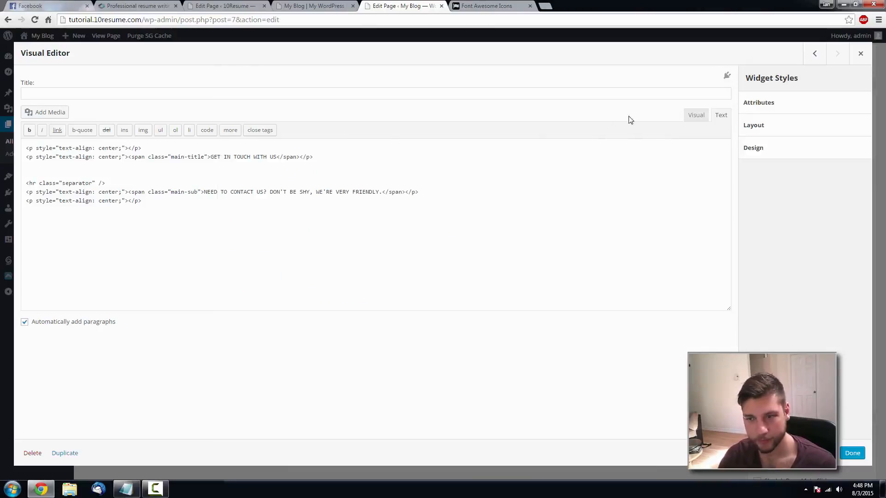
# - Paste the button shortcode below the subtitle and compare with the reference Contact Us button
pyautogui.click(694, 116)
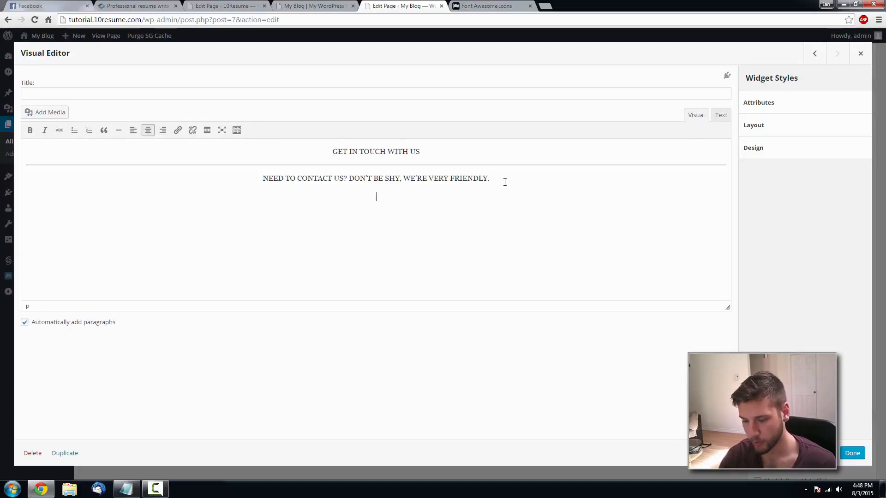
pyautogui.hotkey('ctrl', 'v')
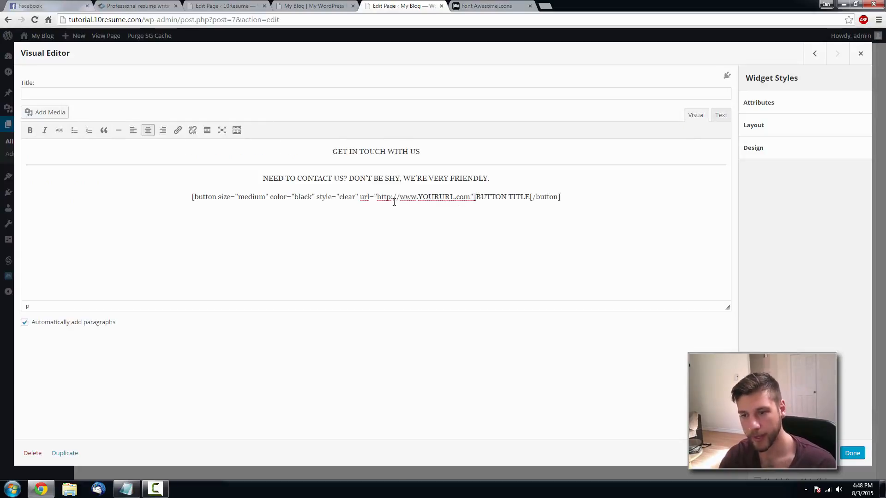
pyautogui.moveTo(470, 197); pyautogui.dragTo(326, 199)
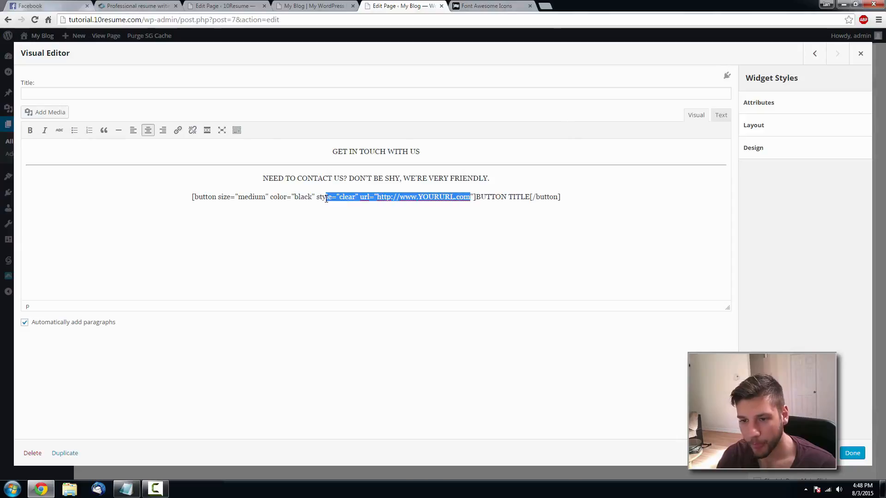
pyautogui.click(115, 5)
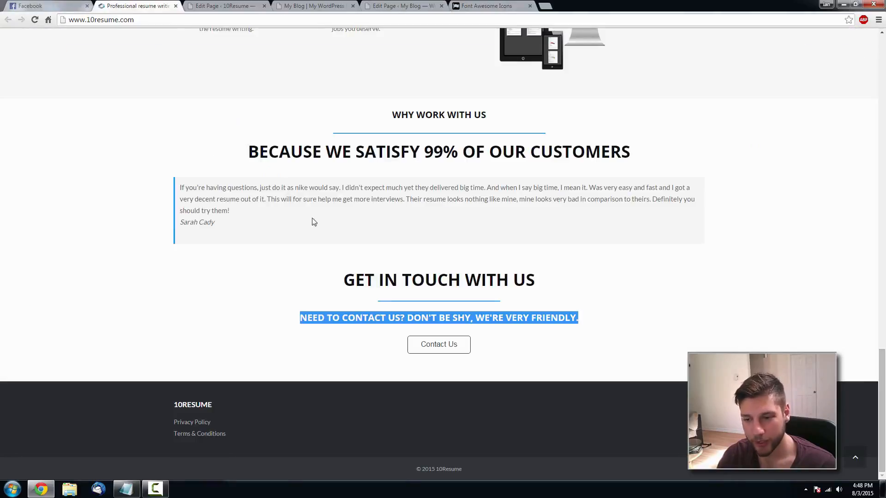
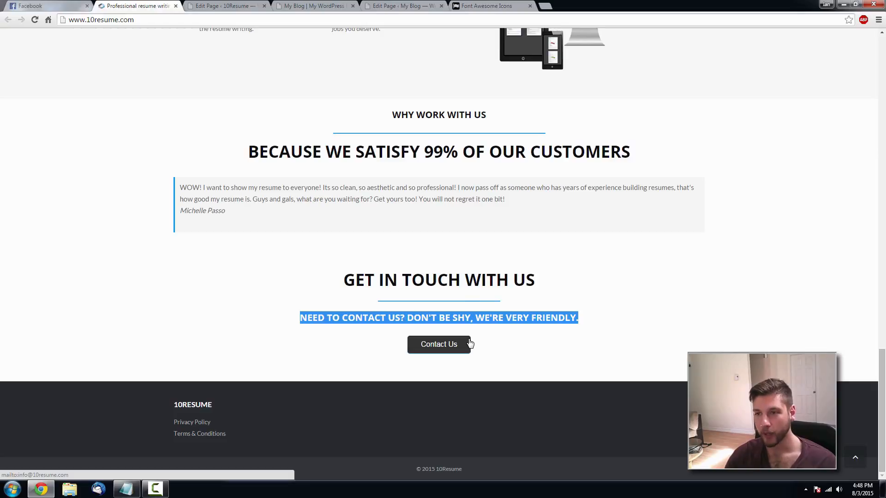
# - Replace the button's placeholder link with a mailto: link to the site's contact e-mail address
pyautogui.click(409, 6)
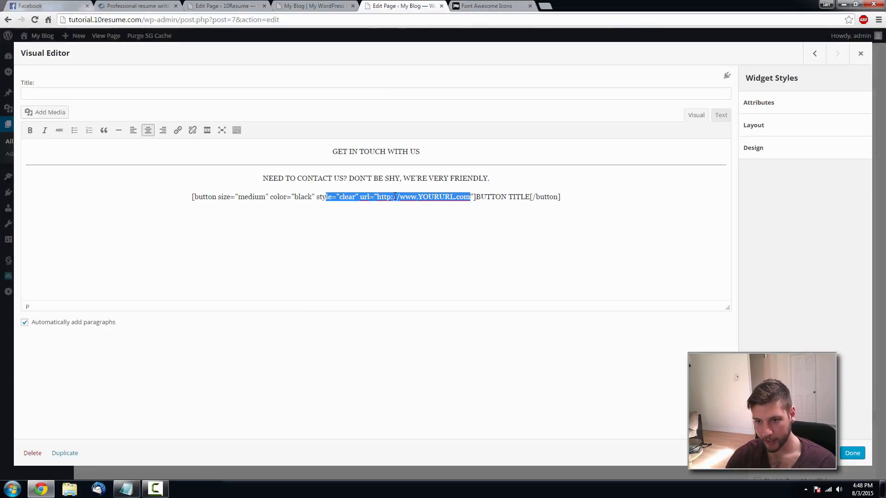
pyautogui.moveTo(377, 196); pyautogui.dragTo(474, 204)
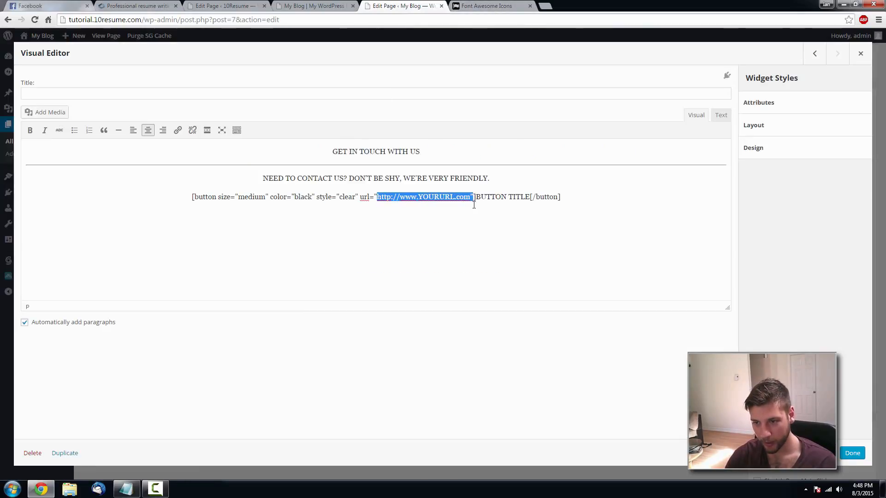
pyautogui.press('BackSpace')
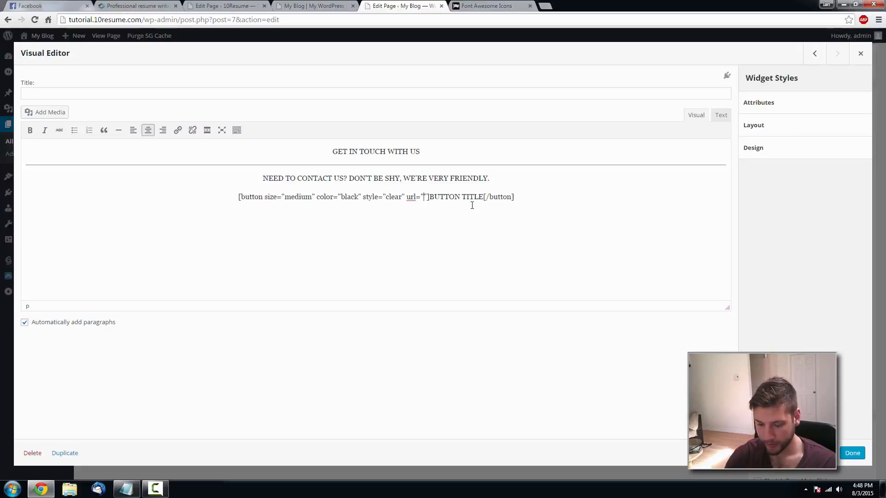
pyautogui.write('mailto')
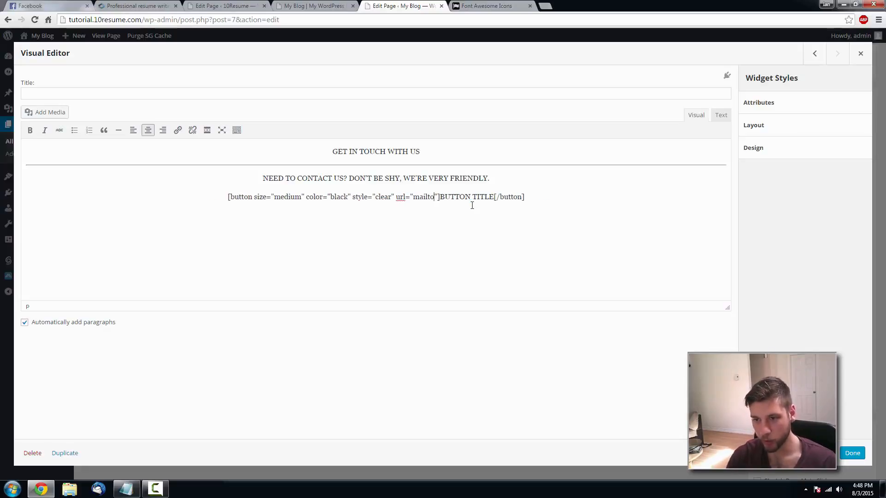
pyautogui.click(162, 8)
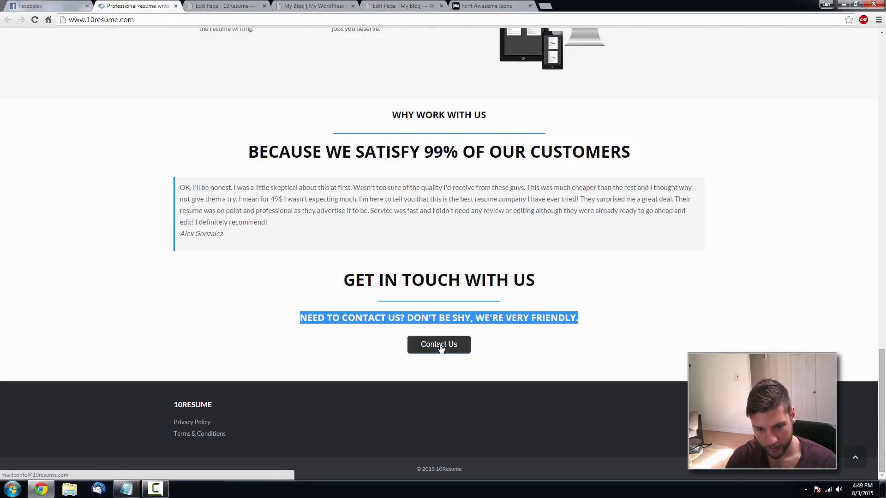
pyautogui.click(429, 6)
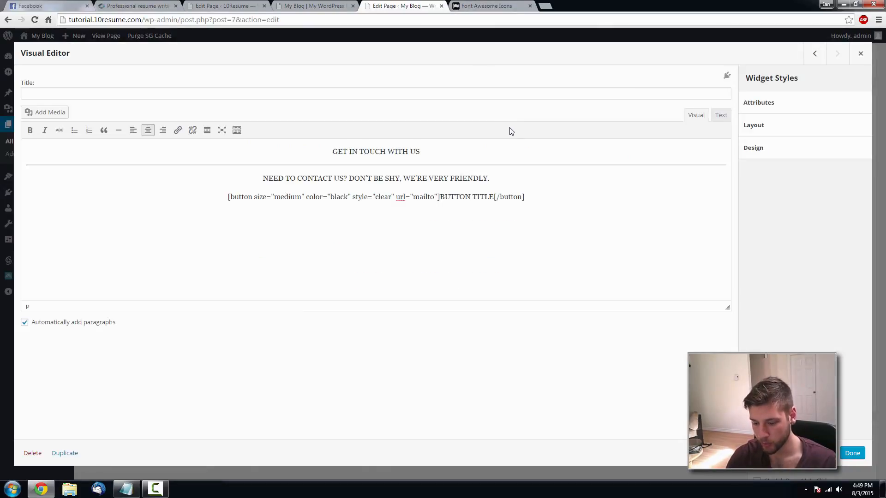
pyautogui.write(':')
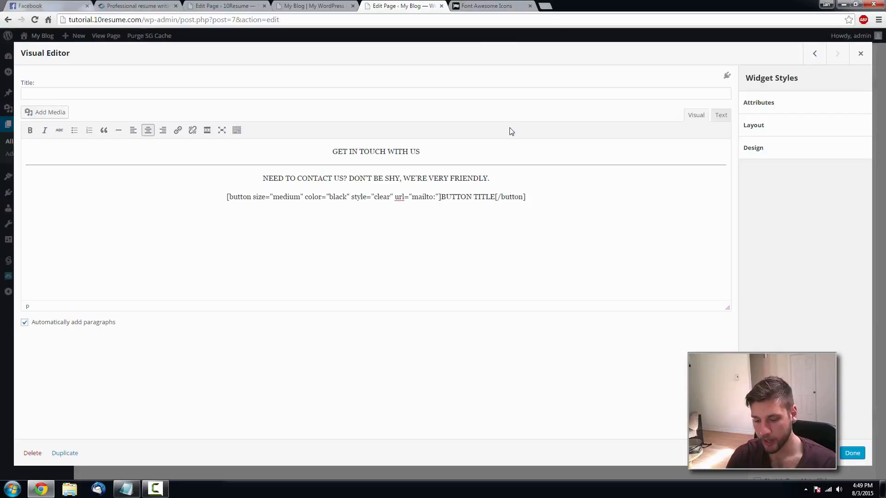
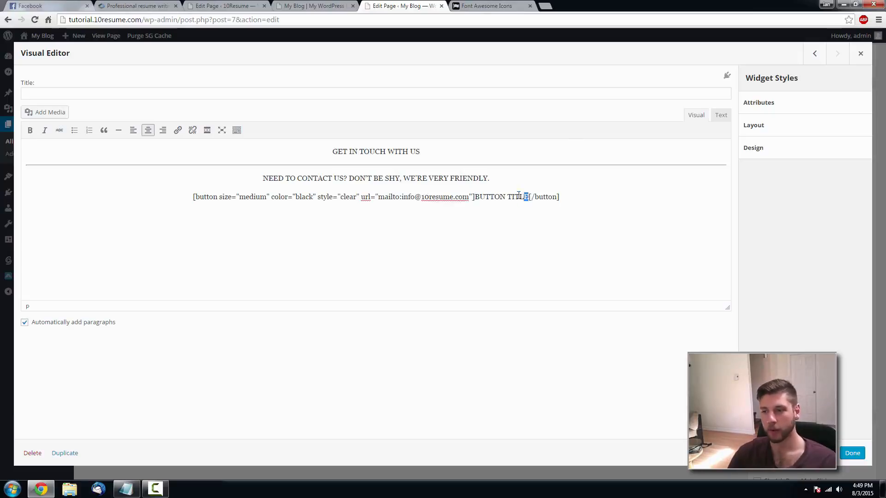
# - Change the button label from BUTTON TITLE to 'Contact Us' and close the widget editor
pyautogui.moveTo(519, 195); pyautogui.dragTo(479, 193)
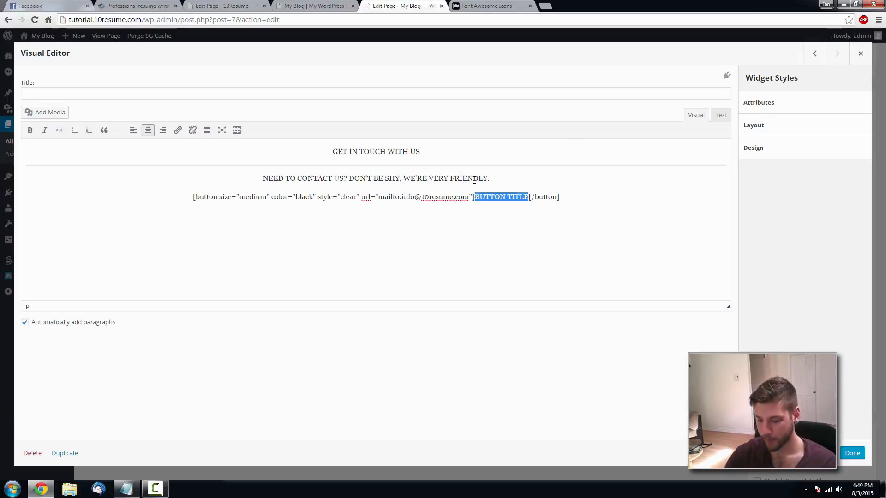
pyautogui.press('BackSpace')
pyautogui.write('CONTACT')
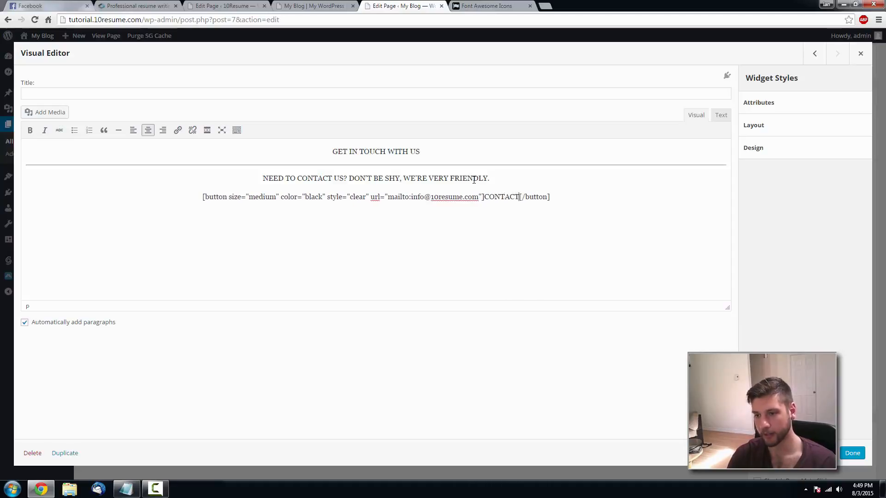
pyautogui.press('BackSpace')
pyautogui.press('BackSpace')
pyautogui.press('BackSpace')
pyautogui.press('BackSpace')
pyautogui.press('BackSpace')
pyautogui.press('BackSpace')
pyautogui.write('ontra')
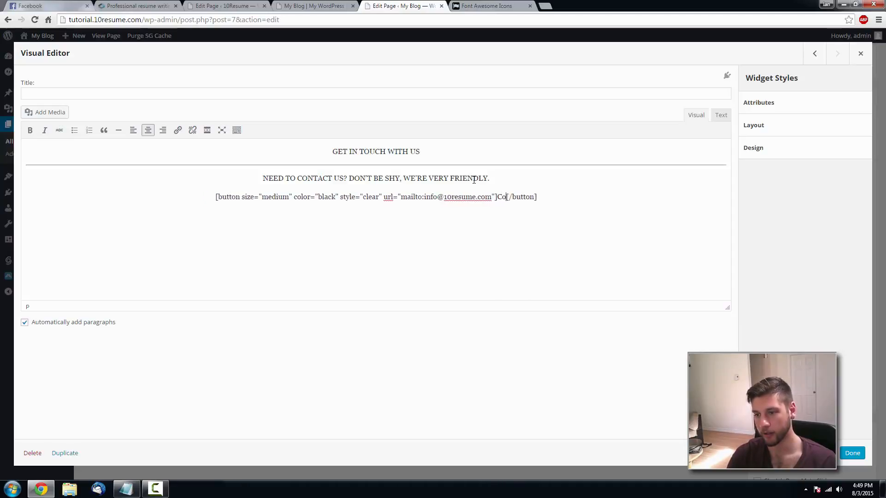
pyautogui.press('BackSpace')
pyautogui.press('BackSpace')
pyautogui.write('act Us')
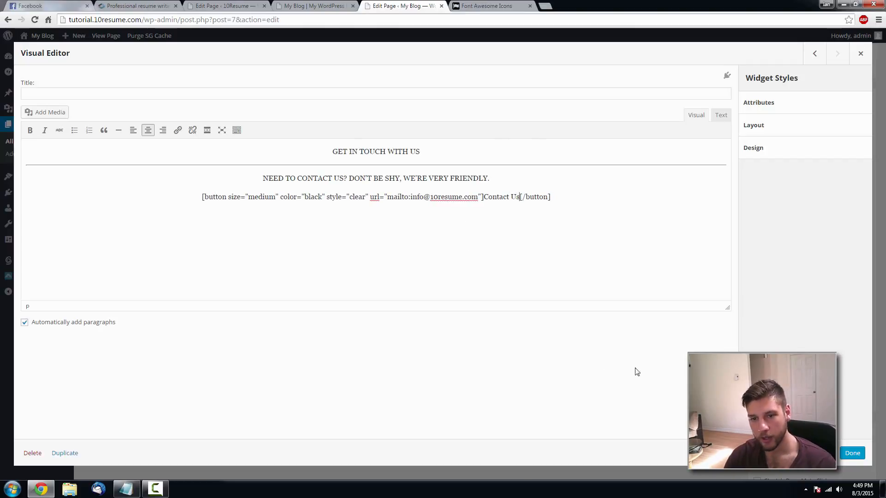
pyautogui.click(851, 453)
# - Reload the live home page, compare it with 10resume.com, and reopen the Get in Touch widget content
pyautogui.scroll(5, 842, 251)
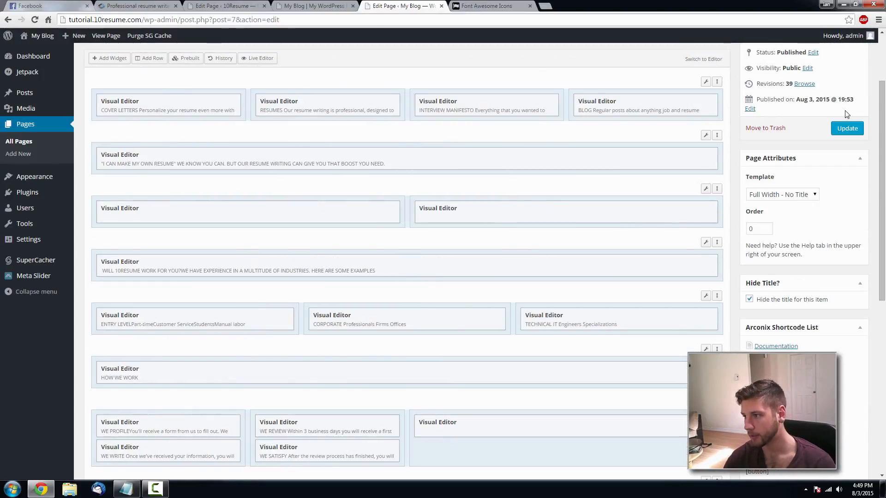
pyautogui.click(303, 4)
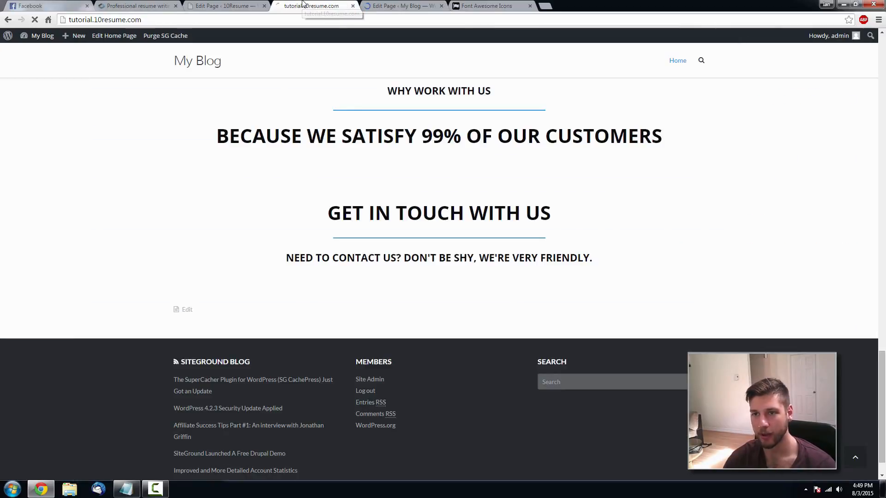
pyautogui.press('F5')
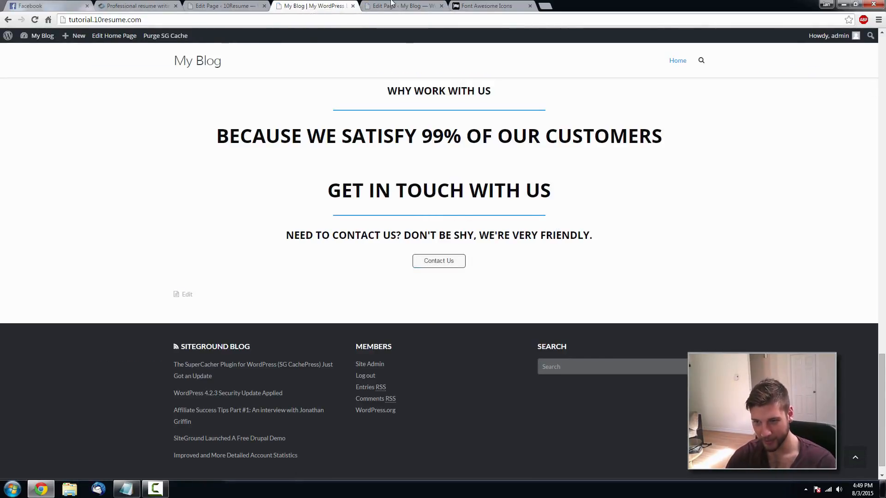
pyautogui.click(157, 5)
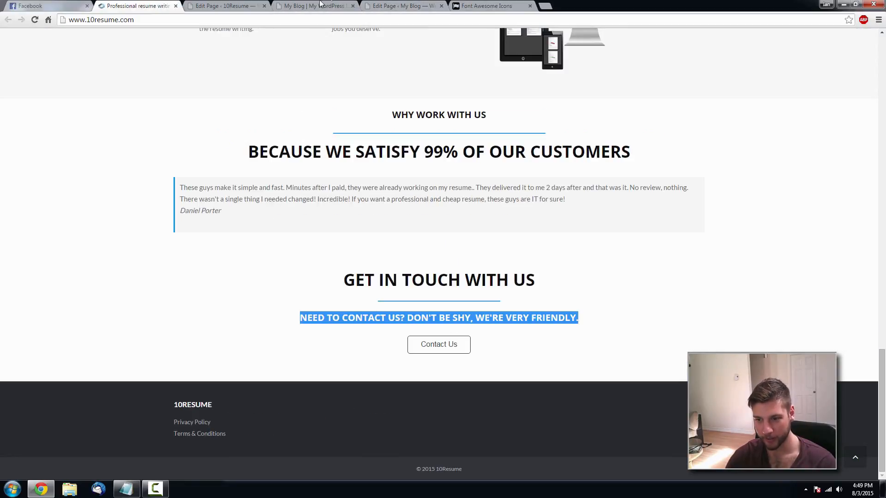
pyautogui.click(390, 6)
pyautogui.scroll(-10, 498, 332)
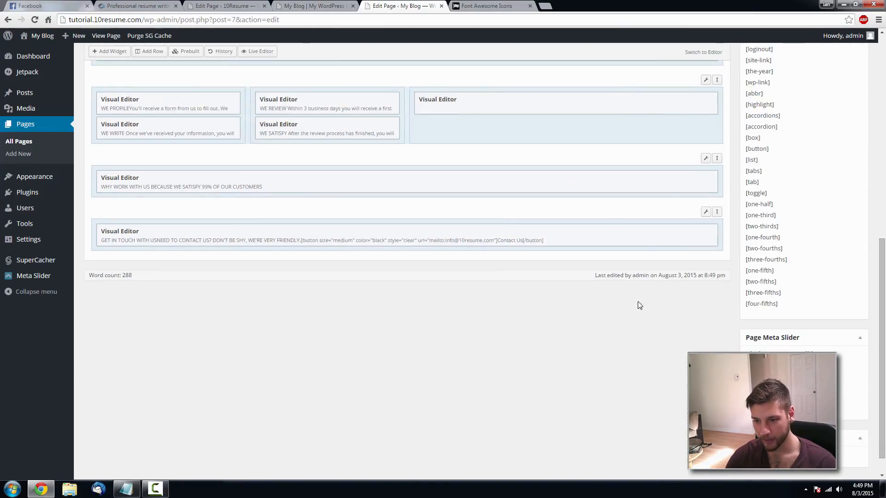
pyautogui.click(660, 232)
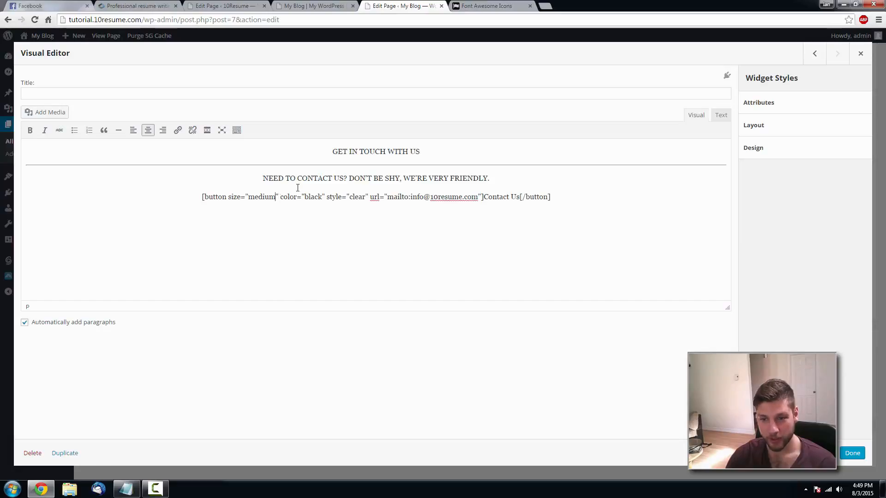
# - Change the button shortcode size from medium to large and close the widget editor
pyautogui.press('BackSpace')
pyautogui.press('BackSpace')
pyautogui.press('BackSpace')
pyautogui.press('BackSpace')
pyautogui.press('BackSpace')
pyautogui.press('BackSpace')
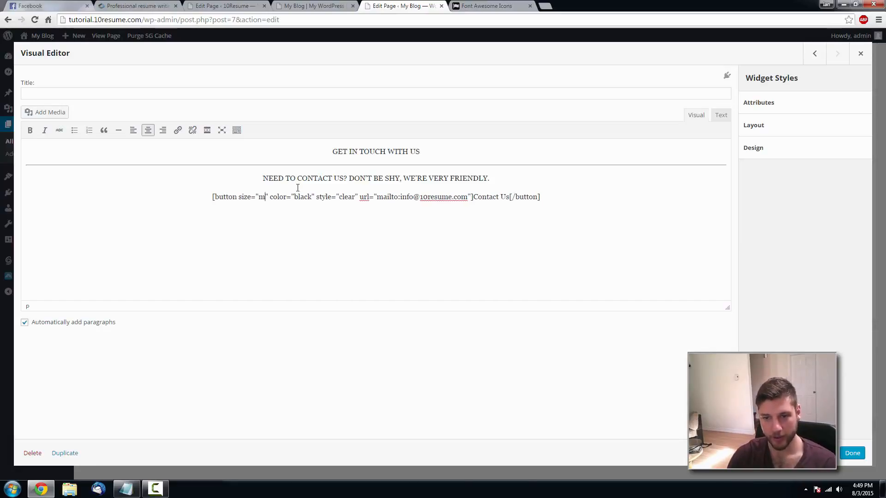
pyautogui.write('large')
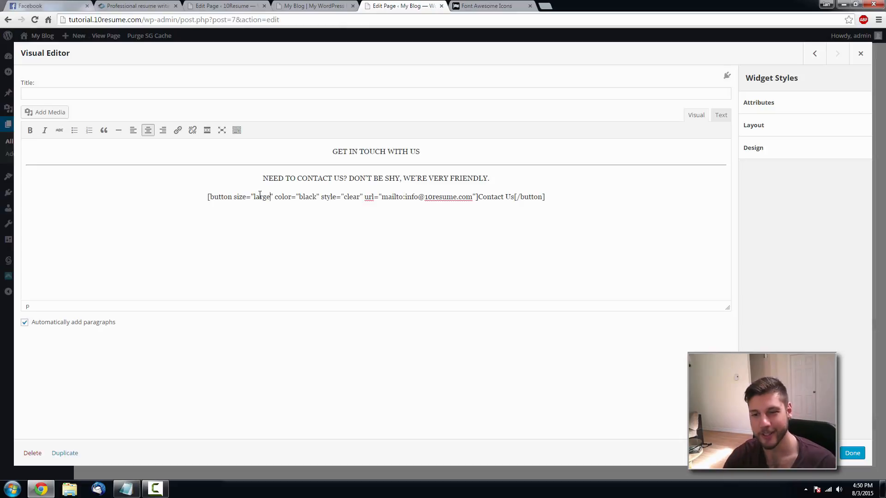
pyautogui.click(852, 453)
# - Update the Home page and reload the live site to see the larger button
pyautogui.scroll(10, 843, 208)
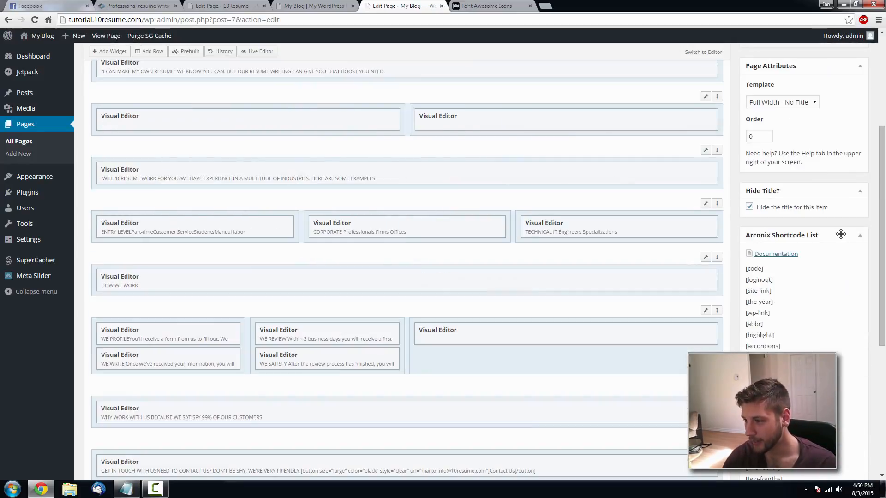
pyautogui.click(846, 222)
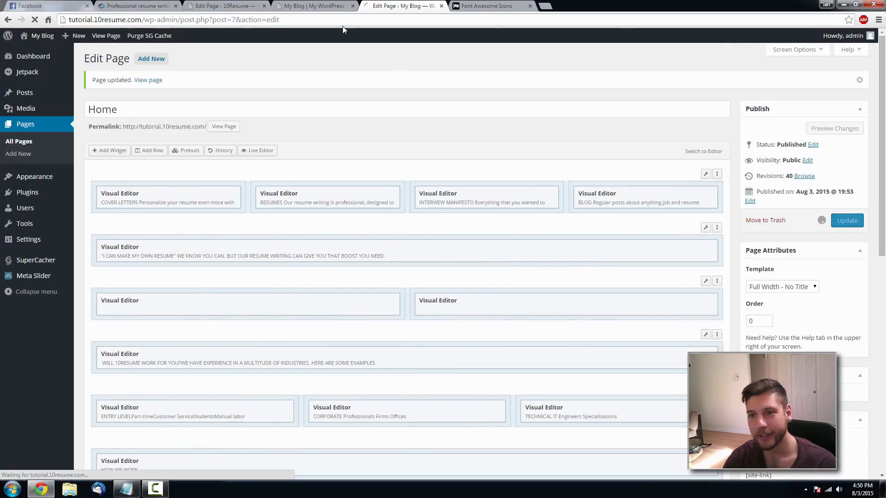
pyautogui.click(307, 5)
pyautogui.press('F5')
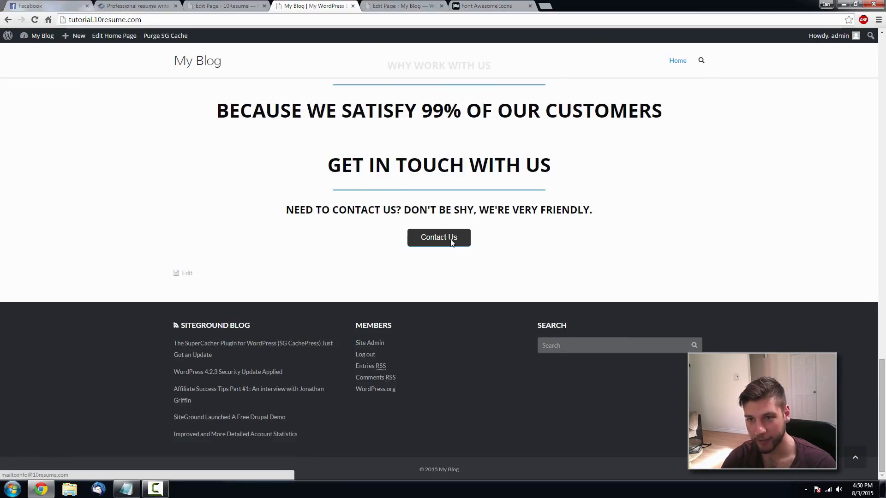
# - Test the Contact Us button, which opens a new Thunderbird message, typing sample subject and body text
pyautogui.click(451, 243)
pyautogui.moveTo(452, 73); pyautogui.dragTo(497, 66)
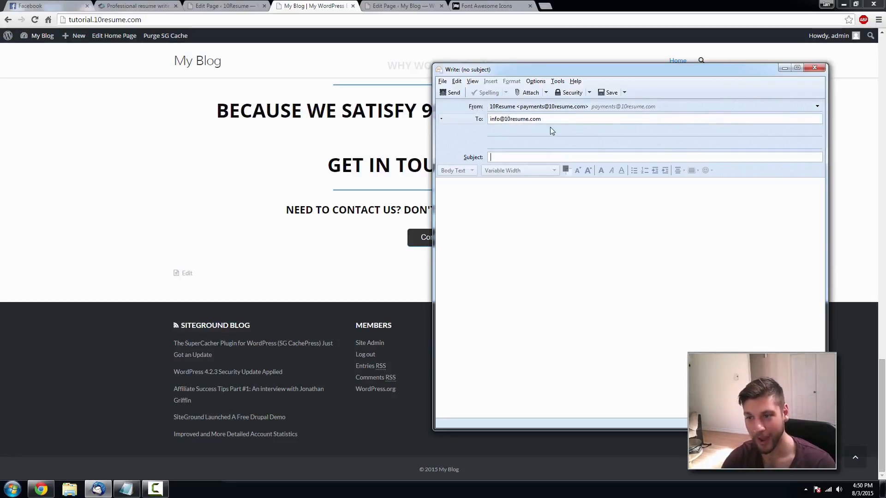
pyautogui.write('djajwj')
pyautogui.press('Tab')
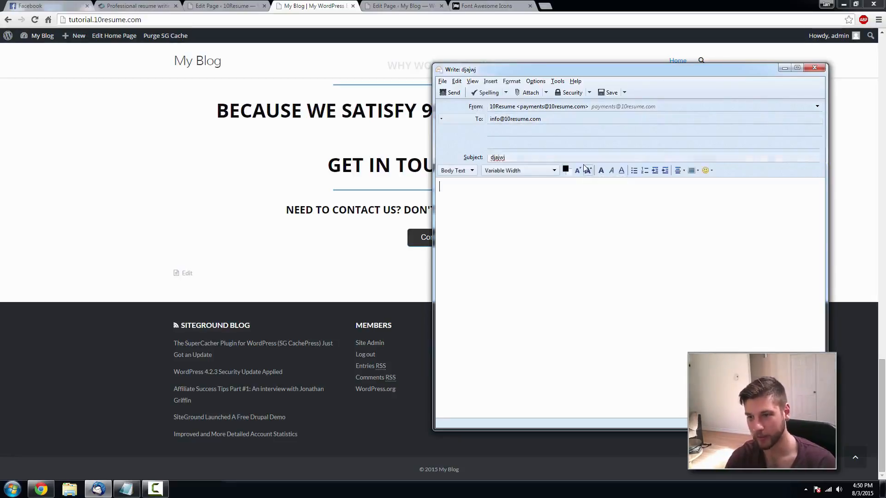
pyautogui.write('fdhaofaflkan')
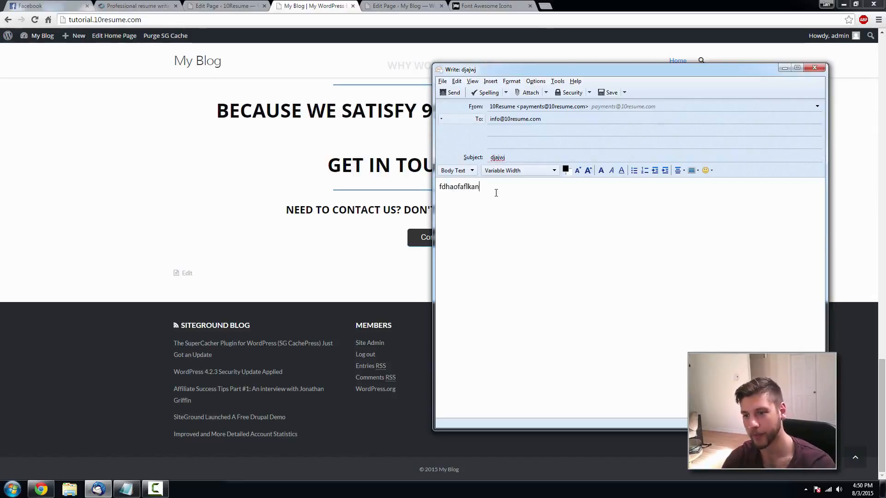
# - Clear the test subject, close the message window, and discard it without saving
pyautogui.click(510, 157)
pyautogui.hotkey('ctrl', 'a')
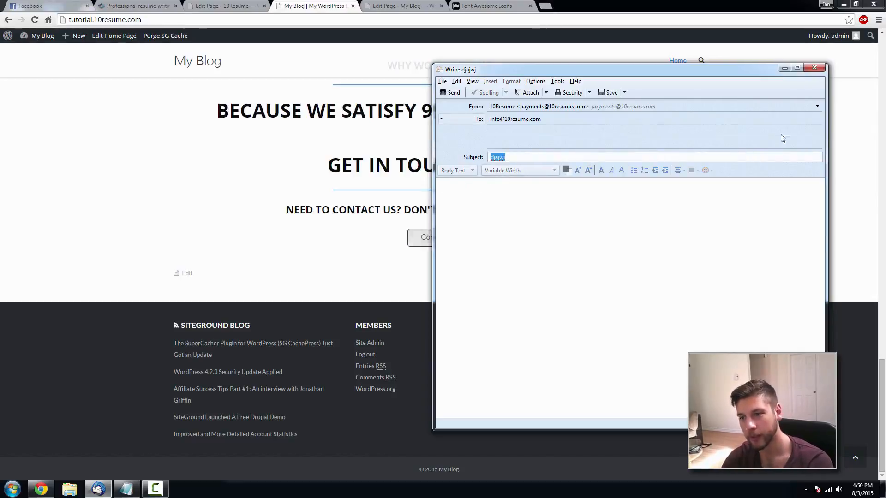
pyautogui.press('BackSpace')
pyautogui.click(814, 67)
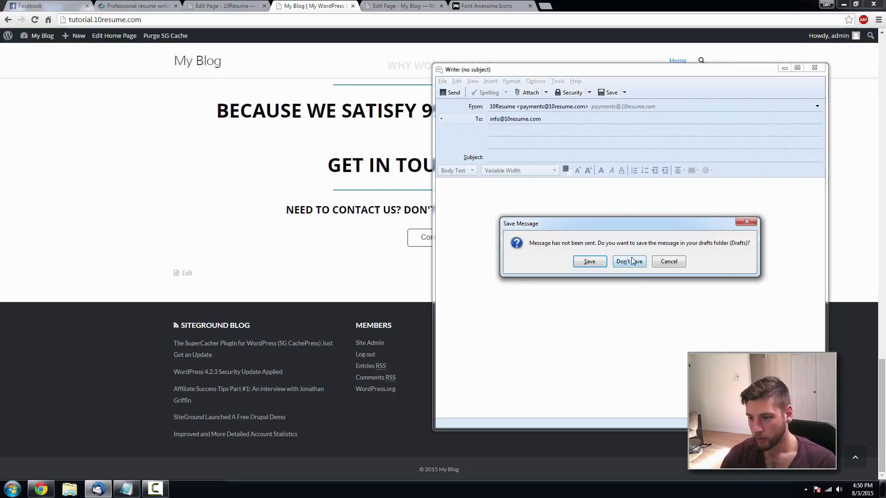
pyautogui.click(632, 261)
# - Review the live homepage, then return to the Home page editor in the dashboard
pyautogui.scroll(15, 624, 320)
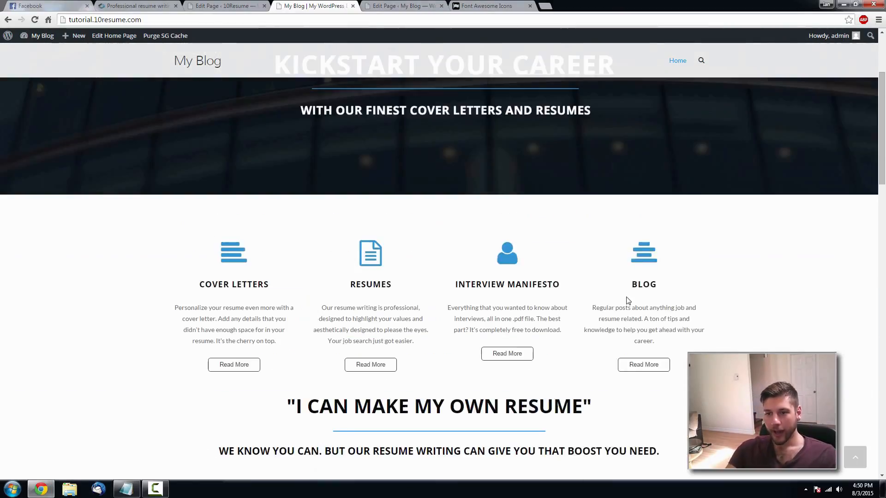
pyautogui.scroll(3, 626, 295)
pyautogui.scroll(-9, 621, 281)
pyautogui.scroll(9, 617, 273)
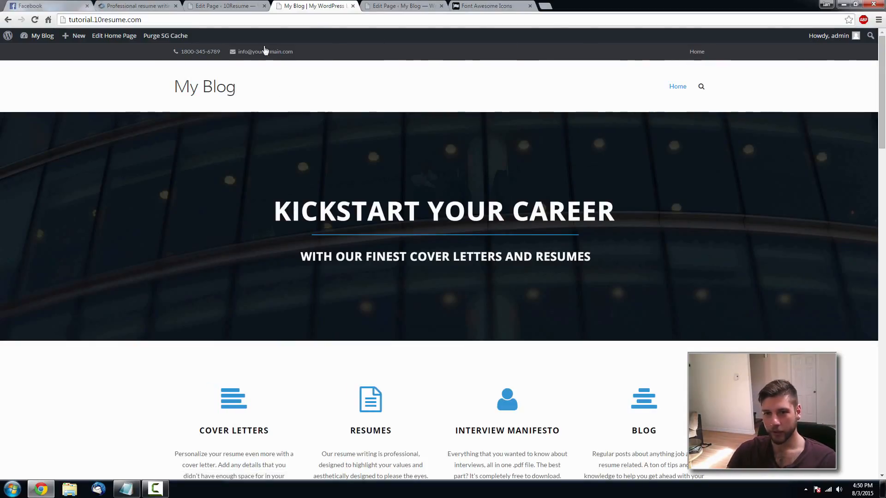
pyautogui.click(391, 7)
pyautogui.moveTo(40, 180)
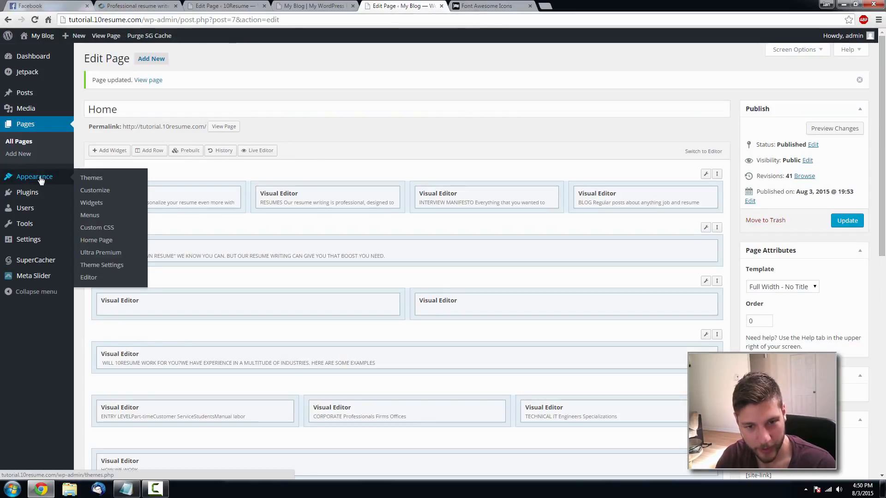
# - Open the Ultra Theme Settings page, briefly reviewing the live site alongside it
pyautogui.click(110, 266)
pyautogui.click(314, 6)
pyautogui.scroll(-15, 457, 243)
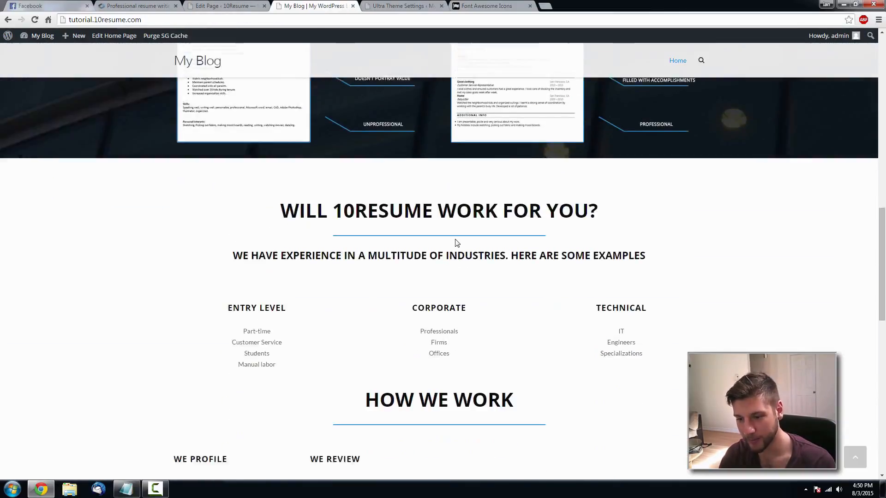
pyautogui.scroll(-13, 457, 243)
pyautogui.scroll(18, 483, 265)
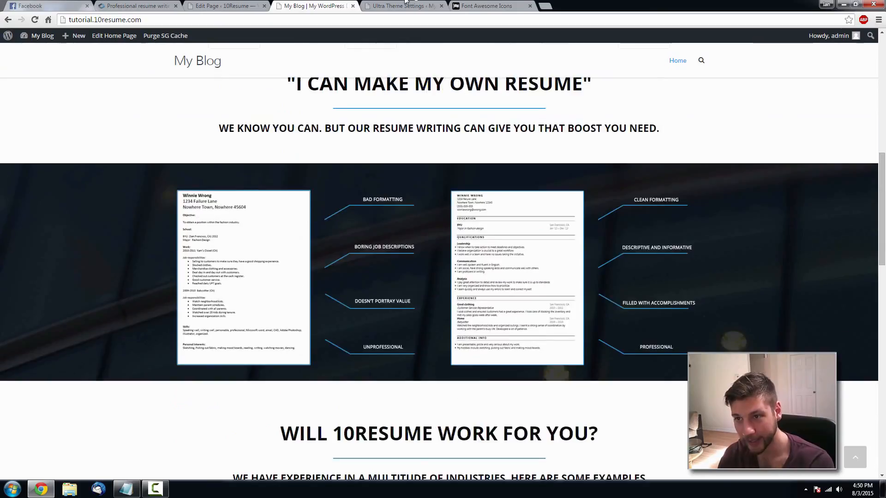
pyautogui.click(405, 4)
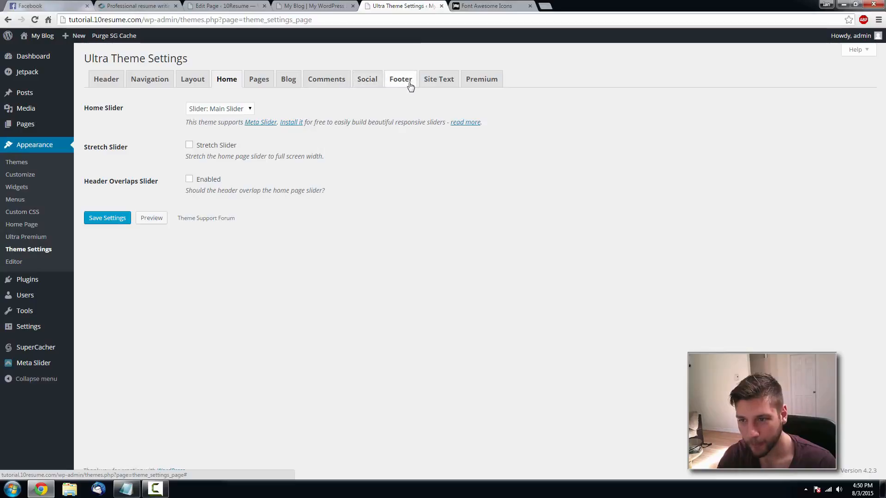
# - Look through the Social, Slider, Layout, Navigation and Header sections, then open Site Text
pyautogui.click(362, 84)
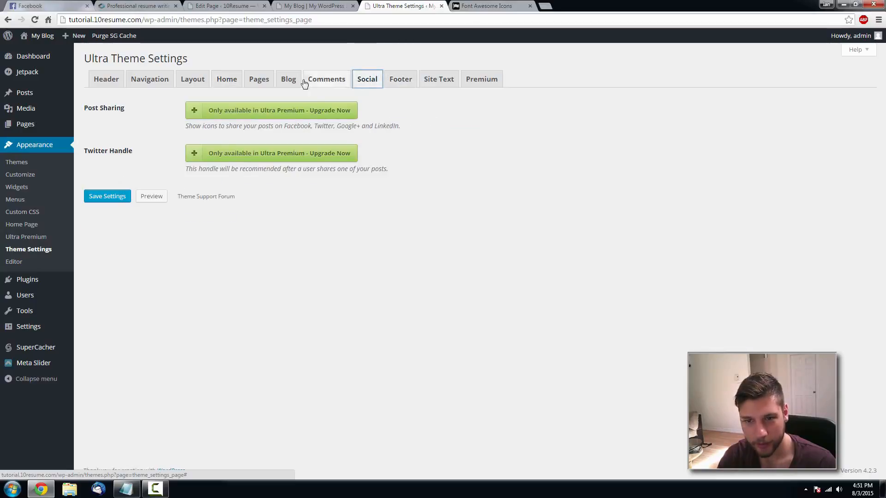
pyautogui.click(220, 83)
pyautogui.click(188, 83)
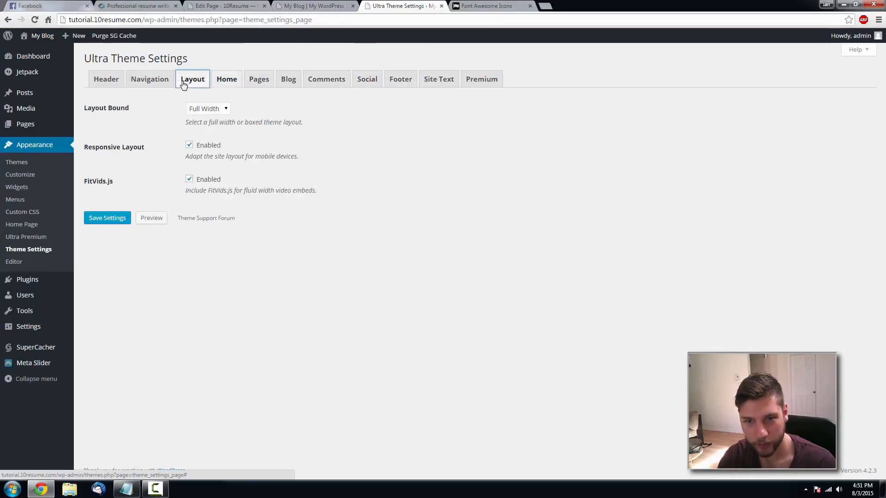
pyautogui.click(161, 84)
pyautogui.click(121, 82)
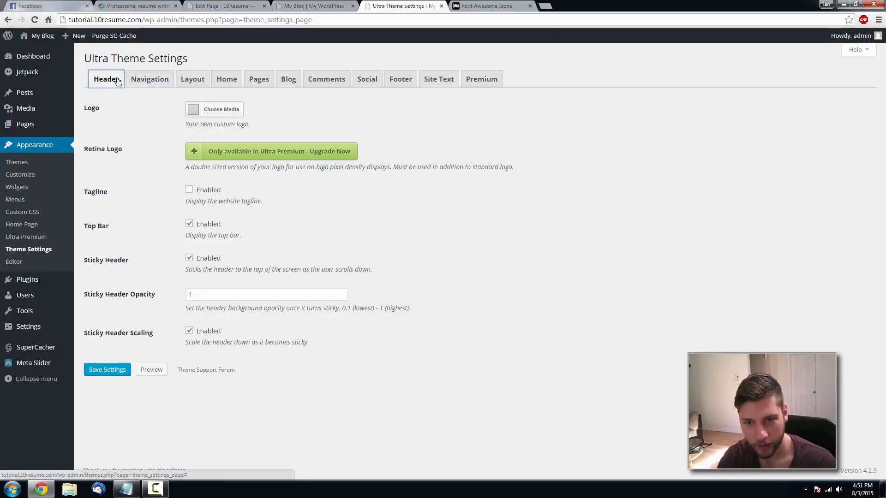
pyautogui.click(444, 84)
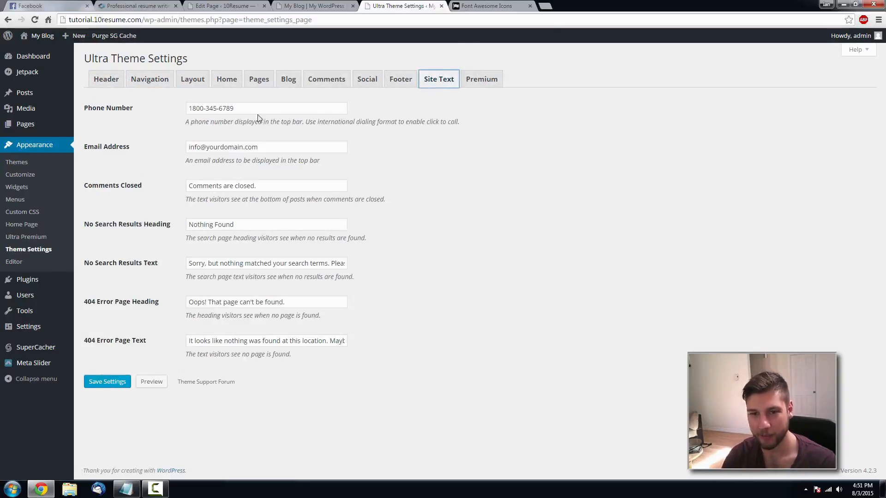
# - Change the top-bar phone to (555) 555 and the email domain to 10resume.com, save, and check the site
pyautogui.moveTo(257, 108); pyautogui.dragTo(189, 108)
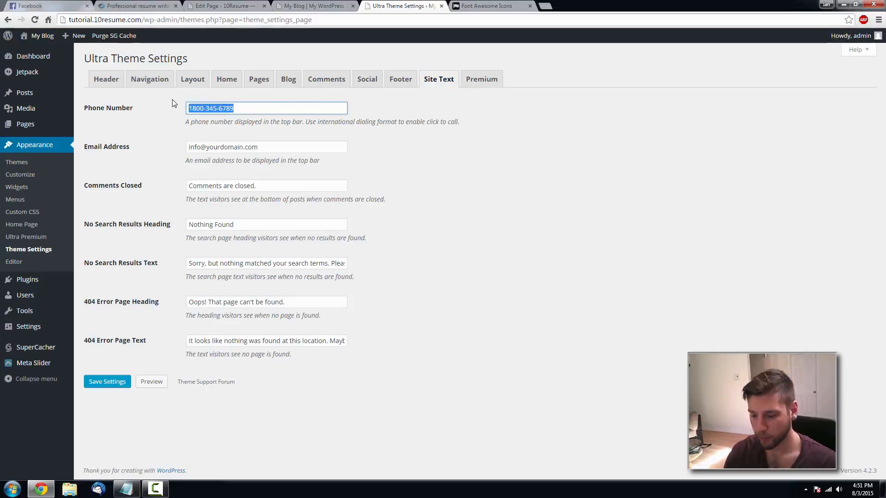
pyautogui.press('BackSpace')
pyautogui.write('(555')
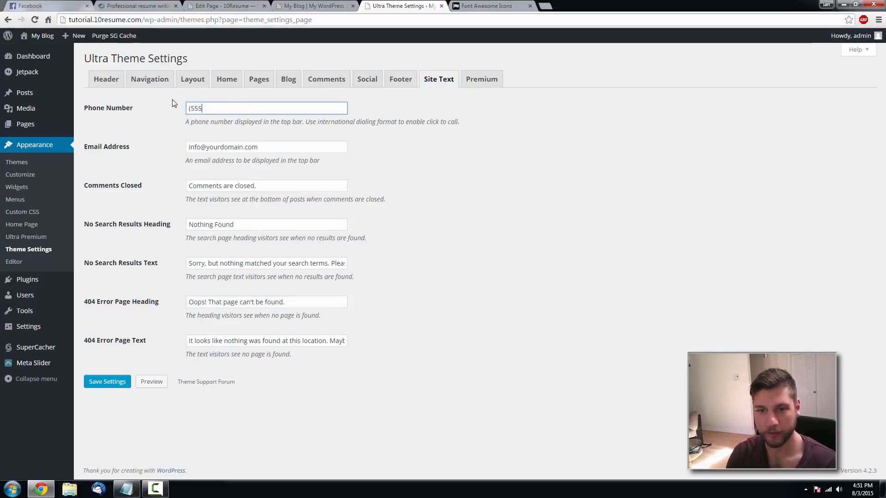
pyautogui.write(') 555-5555')
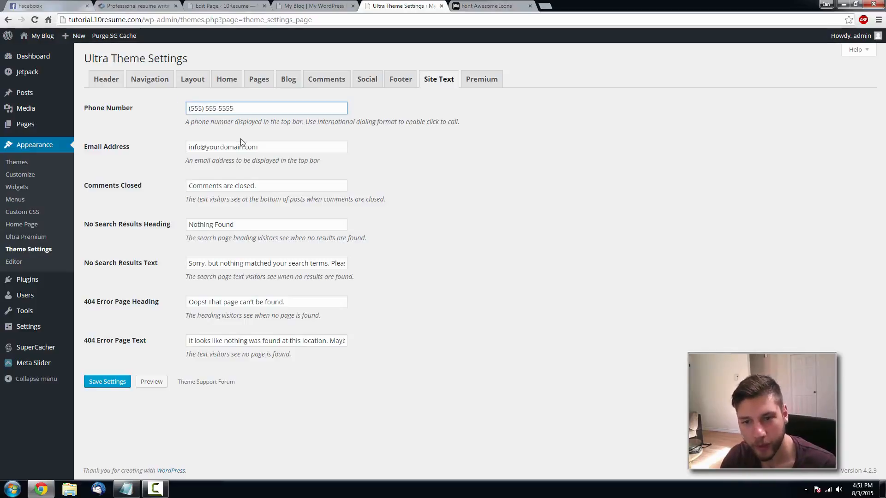
pyautogui.moveTo(278, 147); pyautogui.dragTo(214, 147)
pyautogui.write('10')
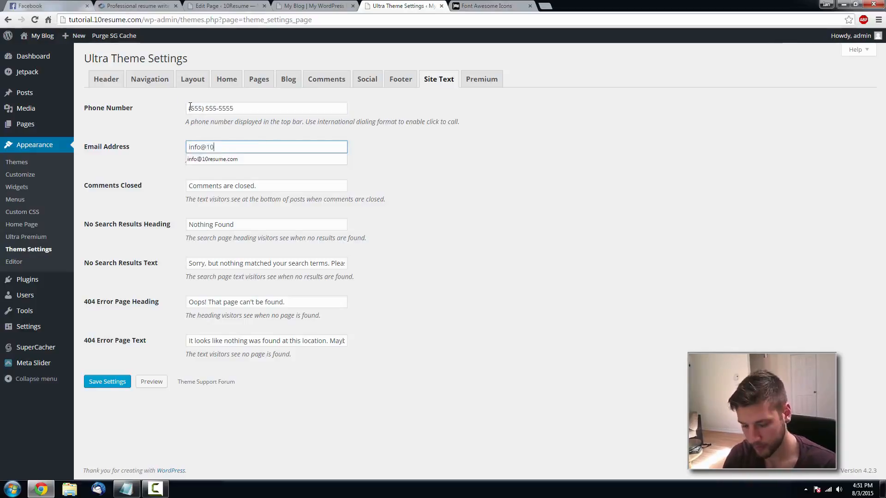
pyautogui.write('resume.com')
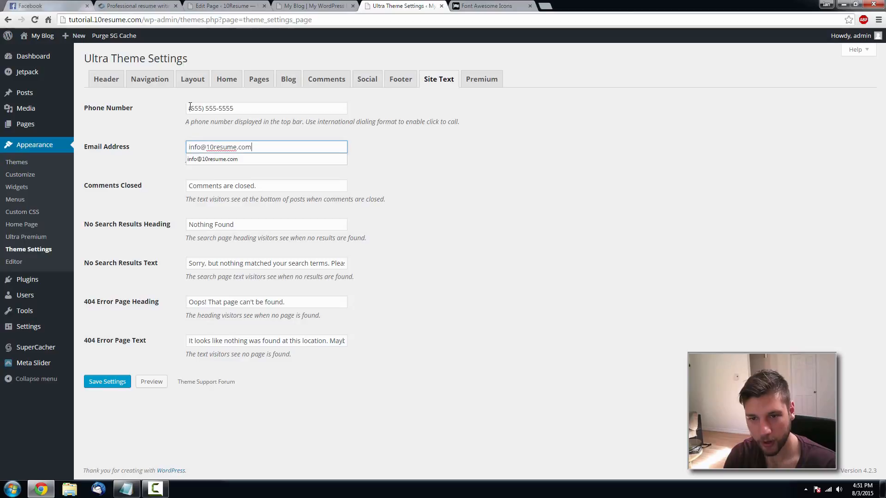
pyautogui.click(455, 164)
pyautogui.click(116, 382)
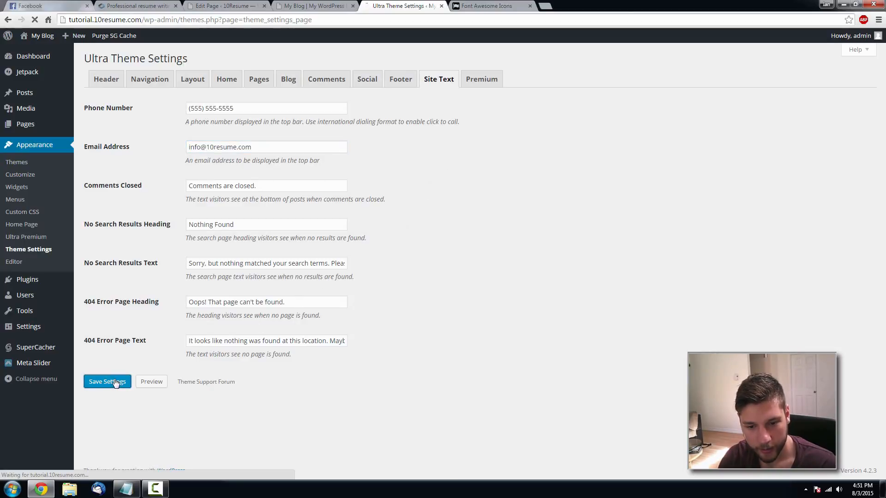
pyautogui.click(314, 6)
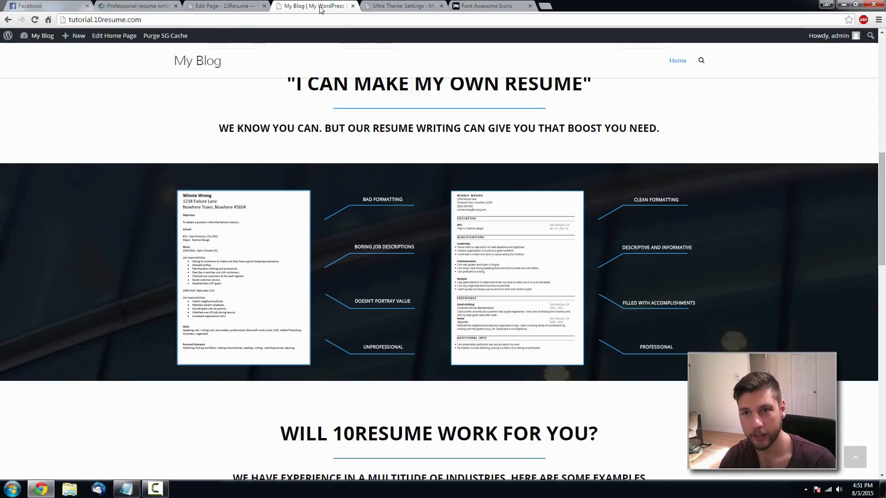
pyautogui.press('F5')
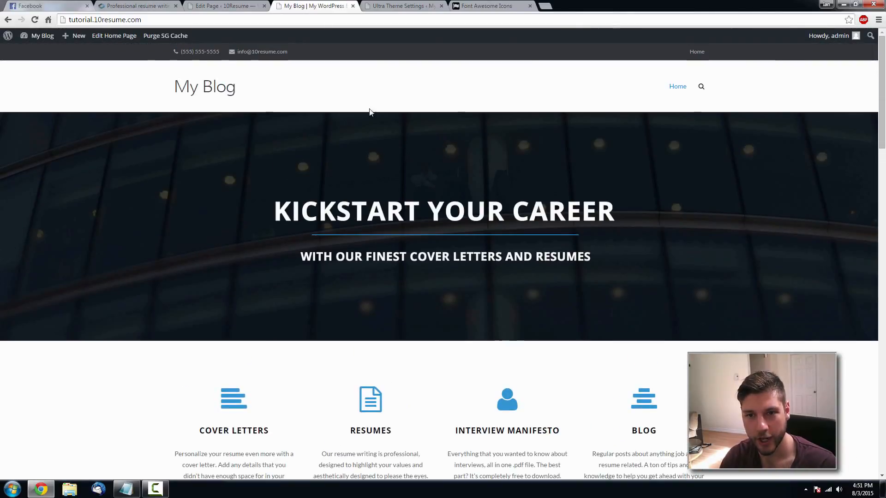
pyautogui.click(395, 6)
# - Clear the top-bar phone number entirely, save, and confirm it is gone on the live site
pyautogui.moveTo(259, 110); pyautogui.dragTo(160, 123)
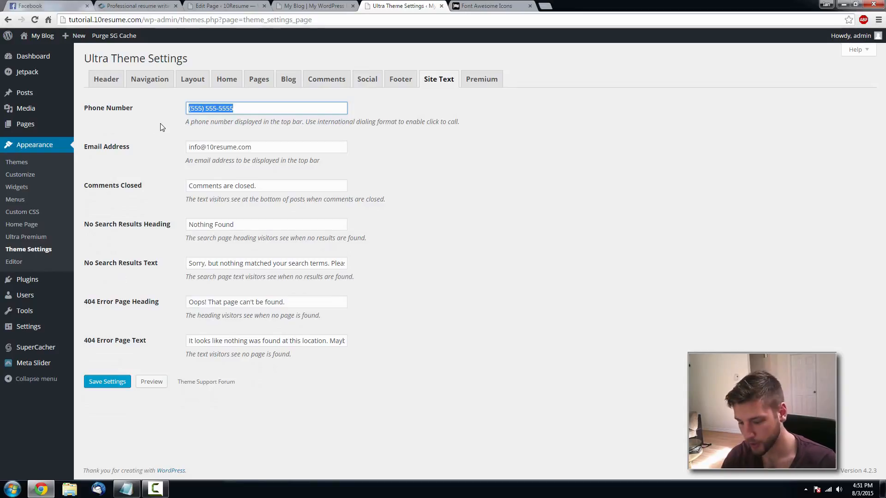
pyautogui.press('BackSpace')
pyautogui.click(119, 381)
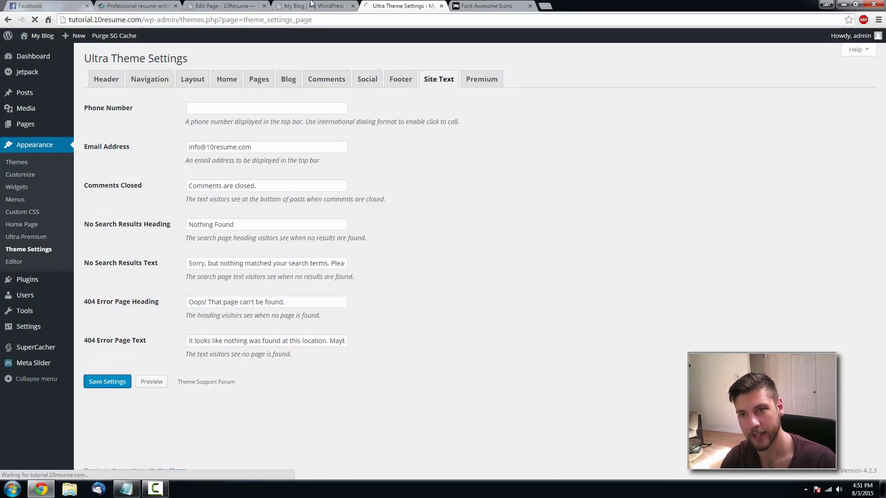
pyautogui.click(313, 6)
pyautogui.press('F5')
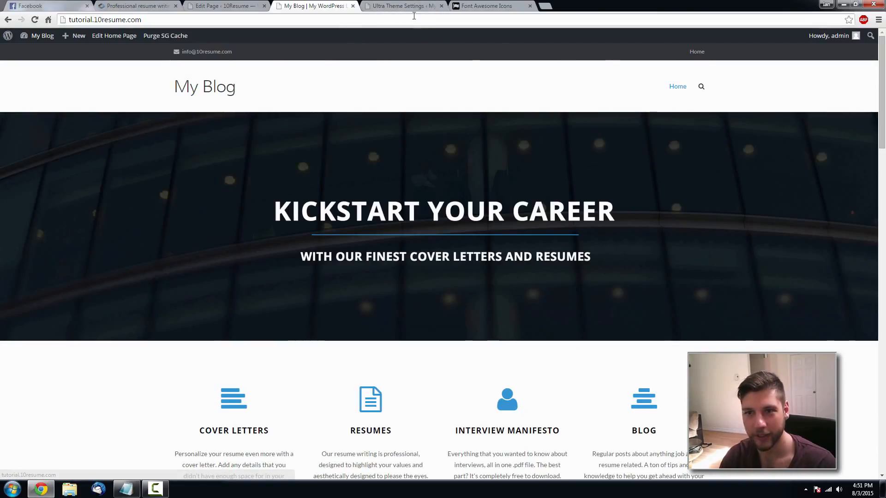
pyautogui.click(408, 8)
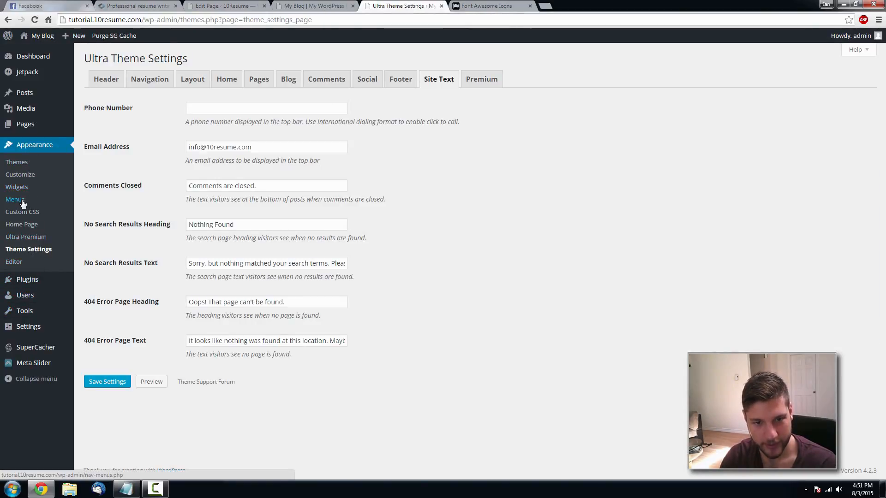
# - Create a new menu named Normal Menu and check the current menu locations
pyautogui.click(38, 197)
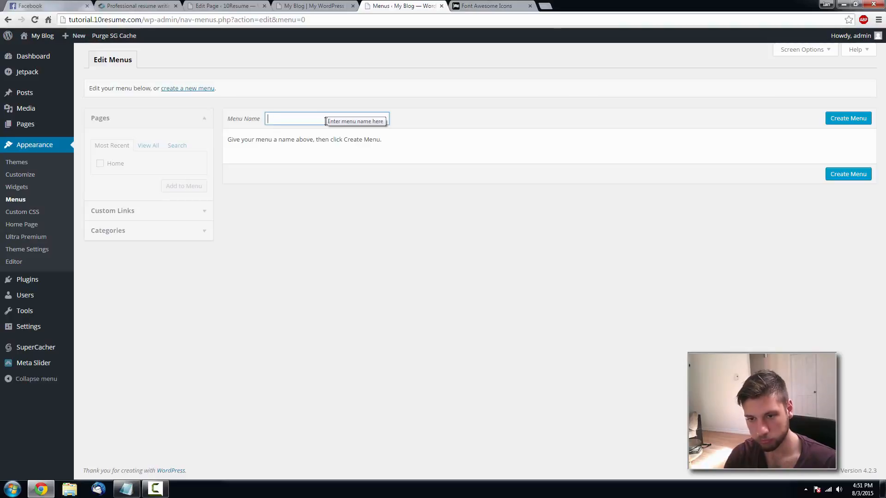
pyautogui.write('Normal Menu')
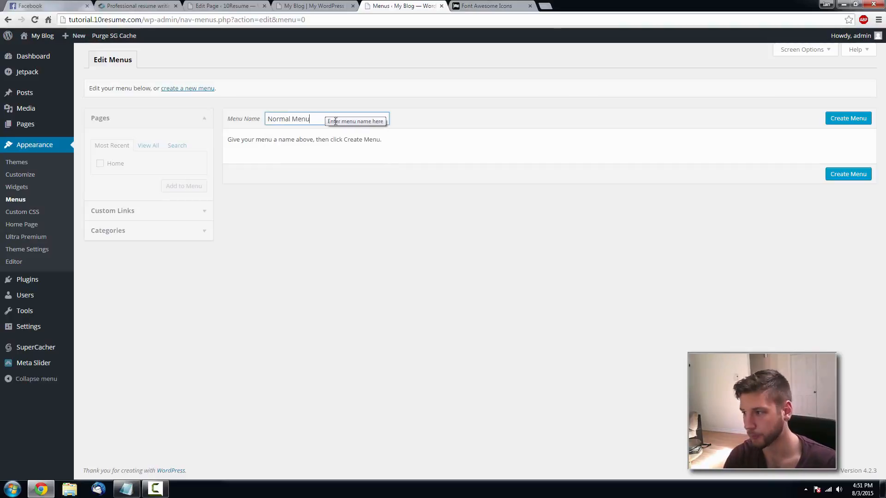
pyautogui.click(853, 122)
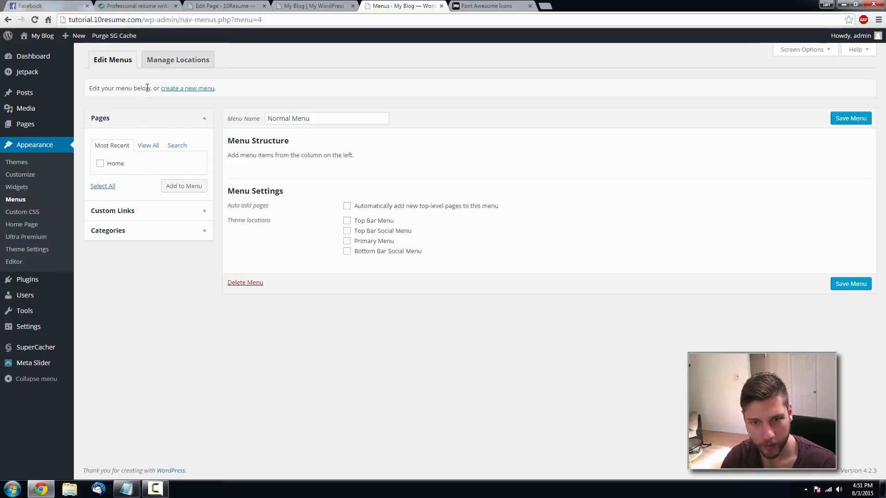
pyautogui.click(168, 63)
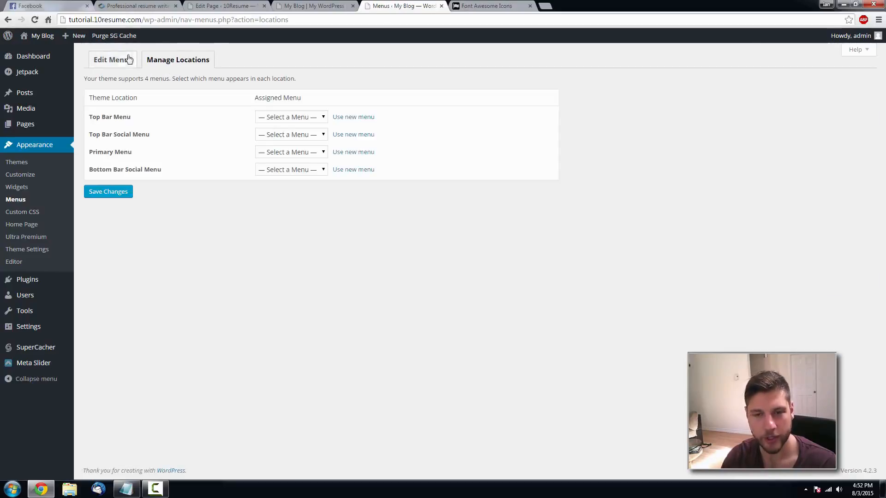
pyautogui.click(126, 60)
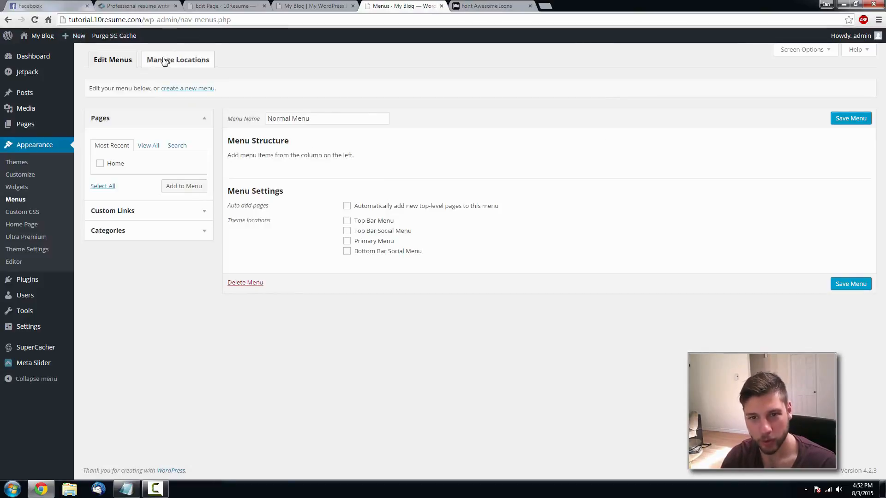
# - Create a second, empty menu named Nothing
pyautogui.click(177, 90)
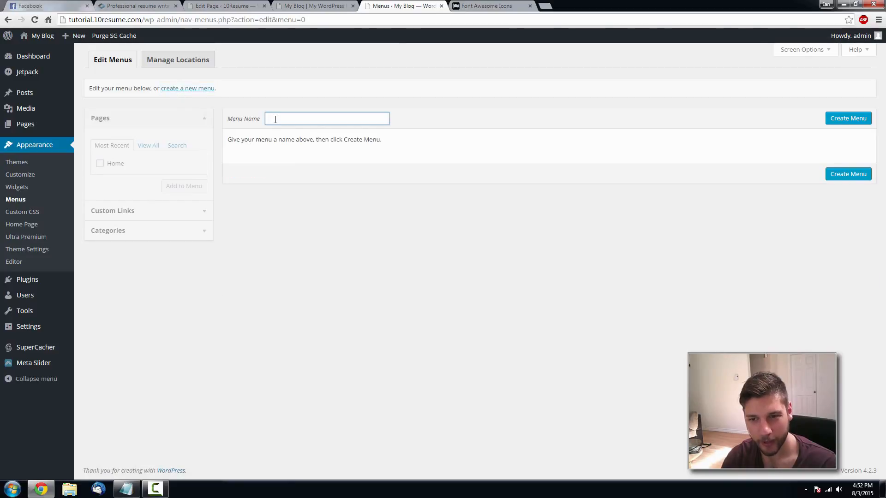
pyautogui.write('No')
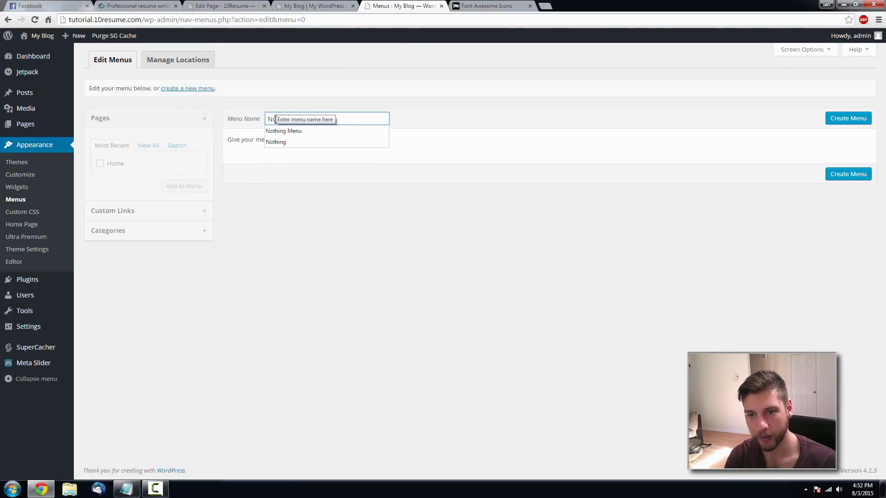
pyautogui.write('thing')
pyautogui.press('Return')
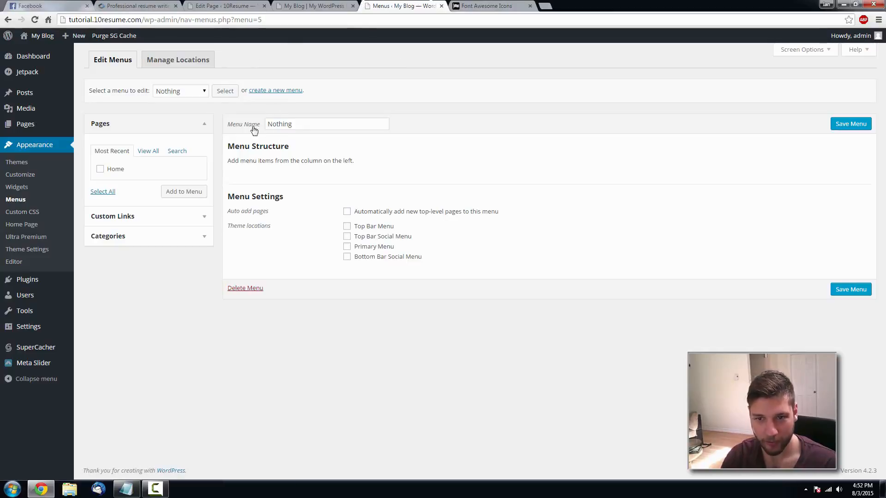
pyautogui.click(202, 91)
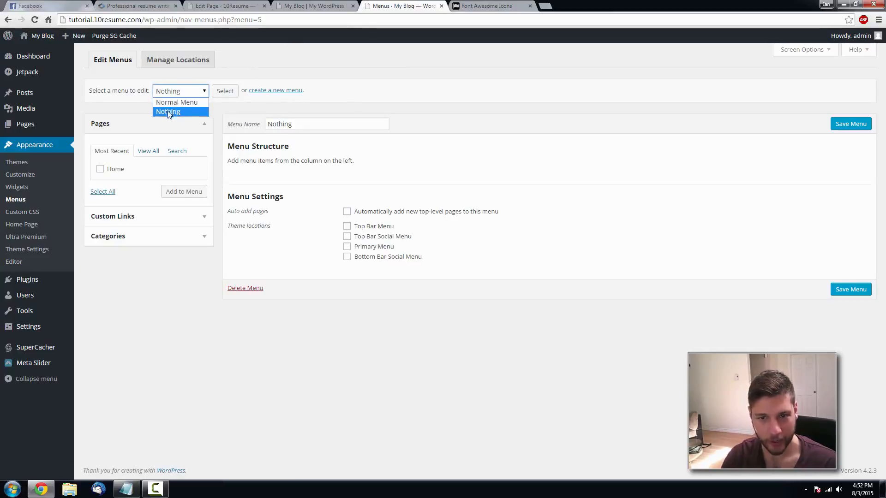
pyautogui.click(350, 80)
# - Assign Nothing to the Top Bar Menu and Normal Menu to the Primary Menu location, and save
pyautogui.click(180, 62)
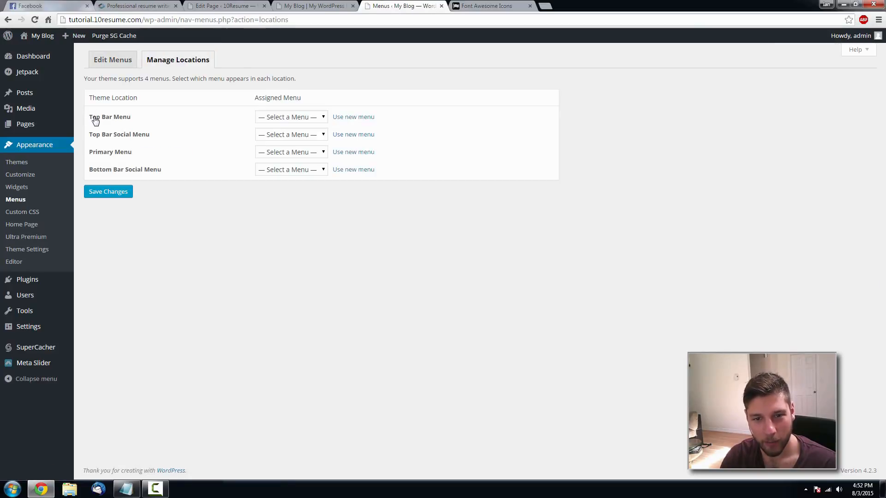
pyautogui.click(328, 6)
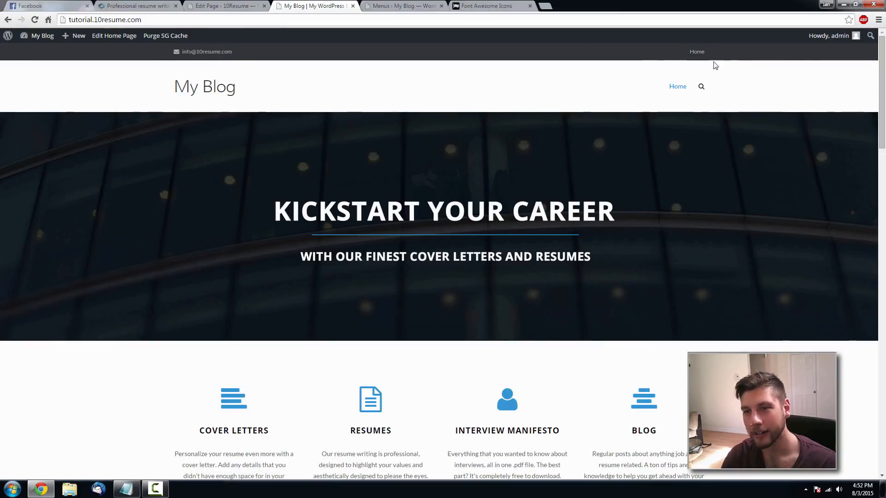
pyautogui.click(400, 6)
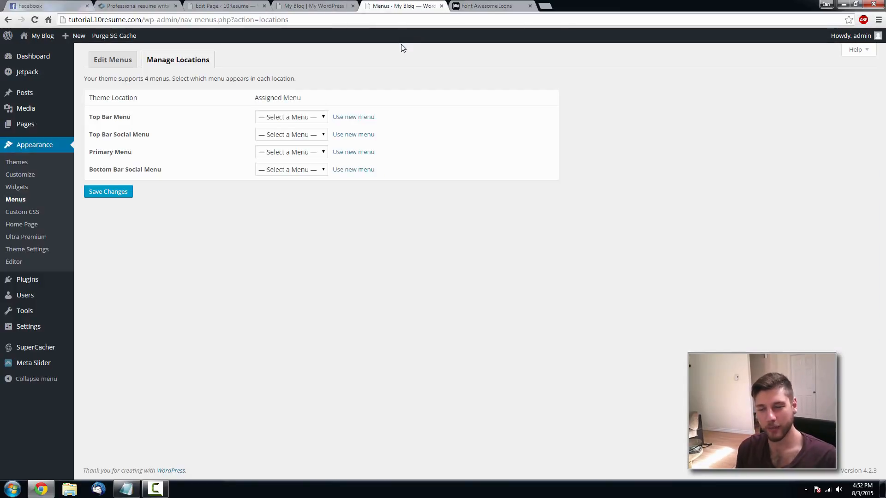
pyautogui.click(313, 6)
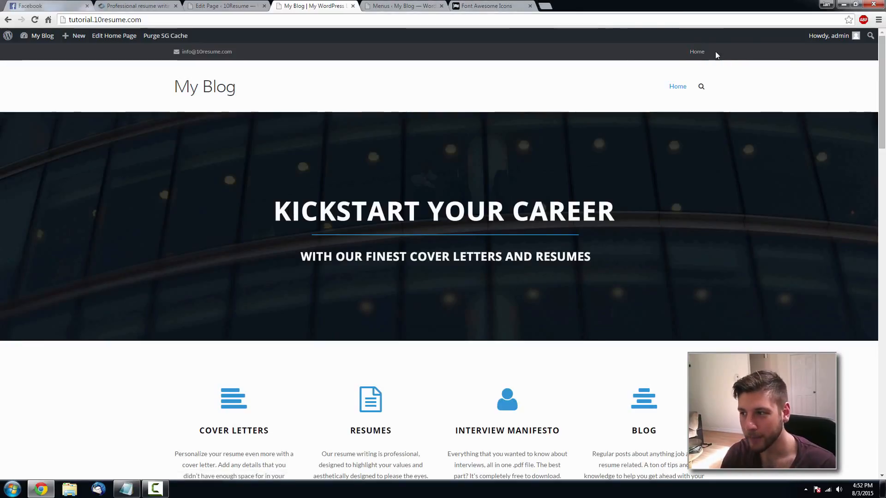
pyautogui.click(399, 6)
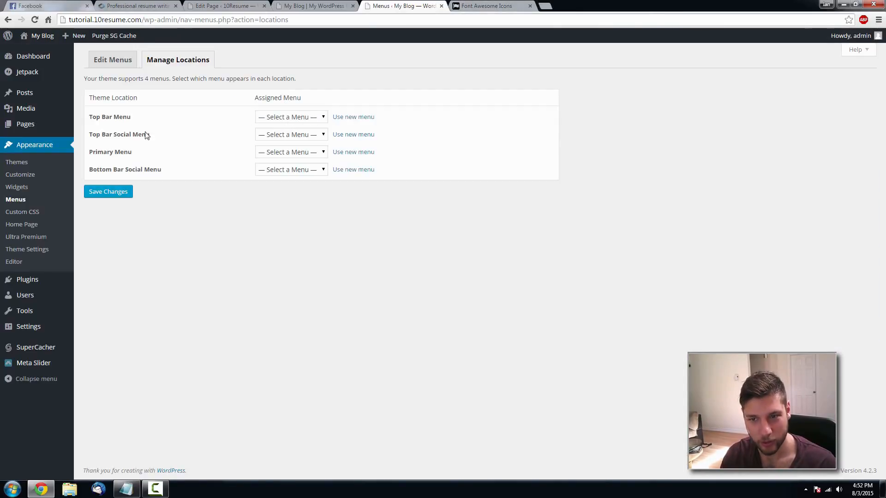
pyautogui.click(308, 117)
pyautogui.click(291, 146)
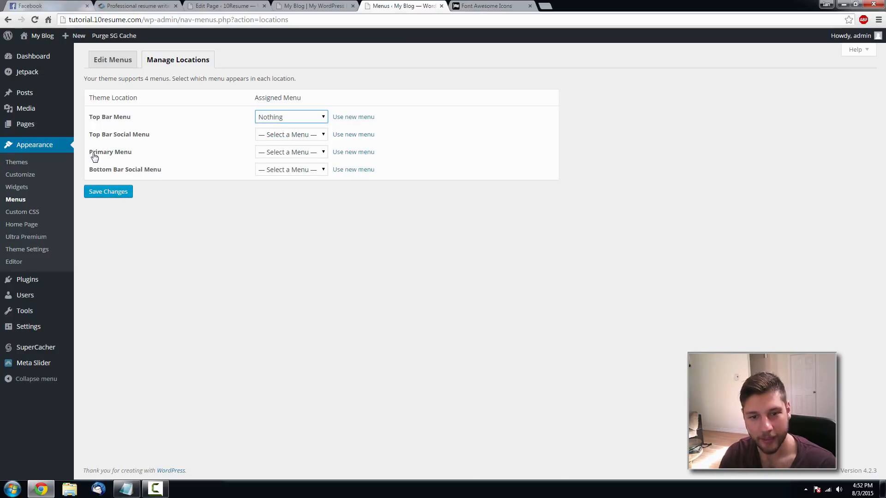
pyautogui.click(323, 8)
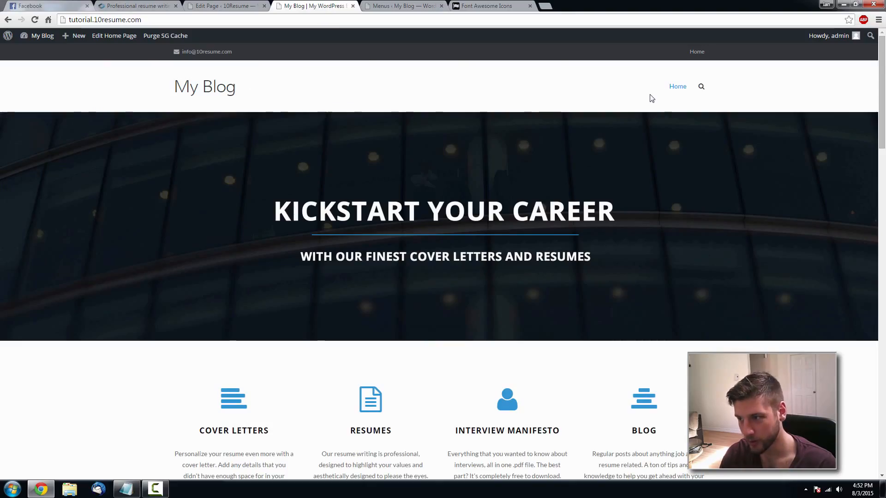
pyautogui.click(408, 6)
pyautogui.click(295, 152)
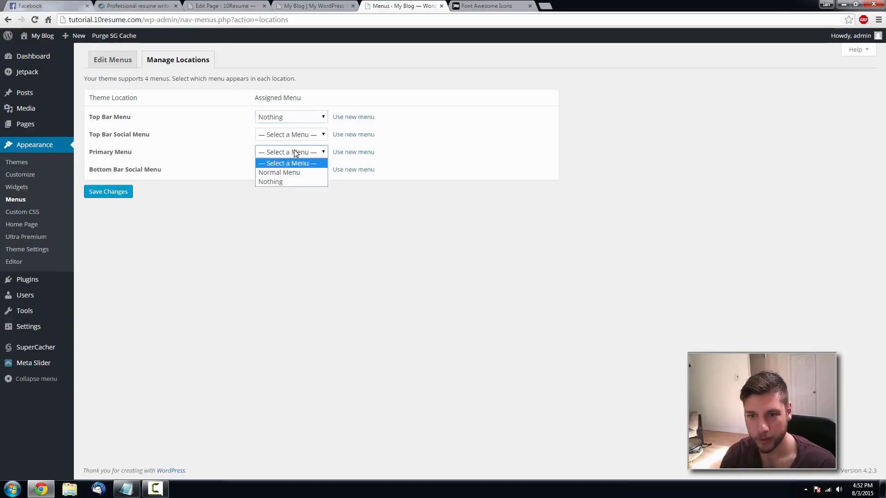
pyautogui.click(289, 173)
pyautogui.click(118, 192)
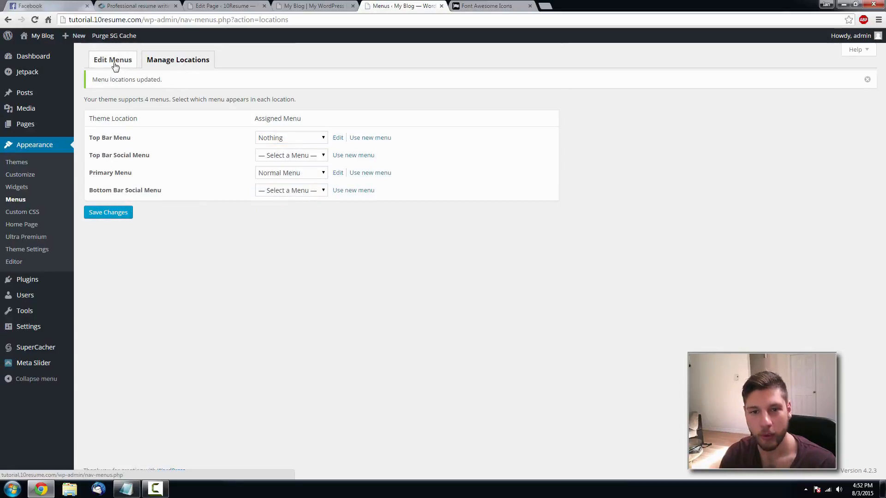
# - Add the Home page to Normal Menu, save it, and reload the live site to check the top bar
pyautogui.click(129, 65)
pyautogui.click(203, 91)
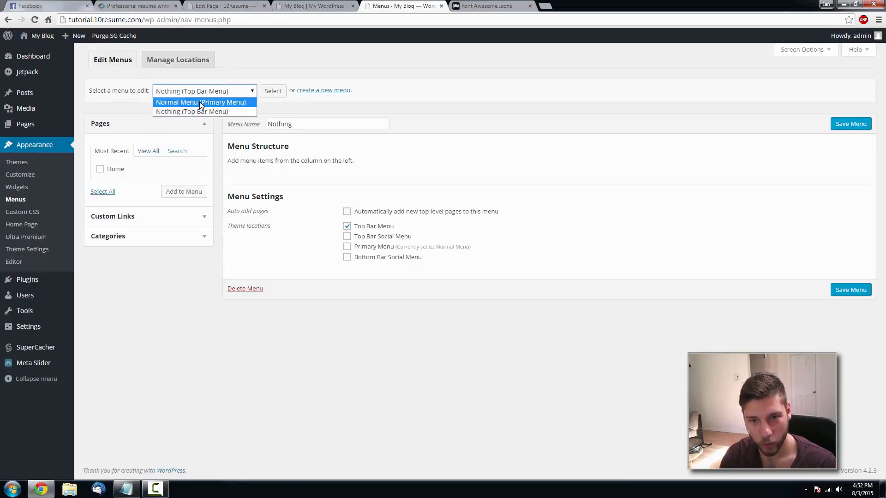
pyautogui.click(200, 103)
pyautogui.click(273, 91)
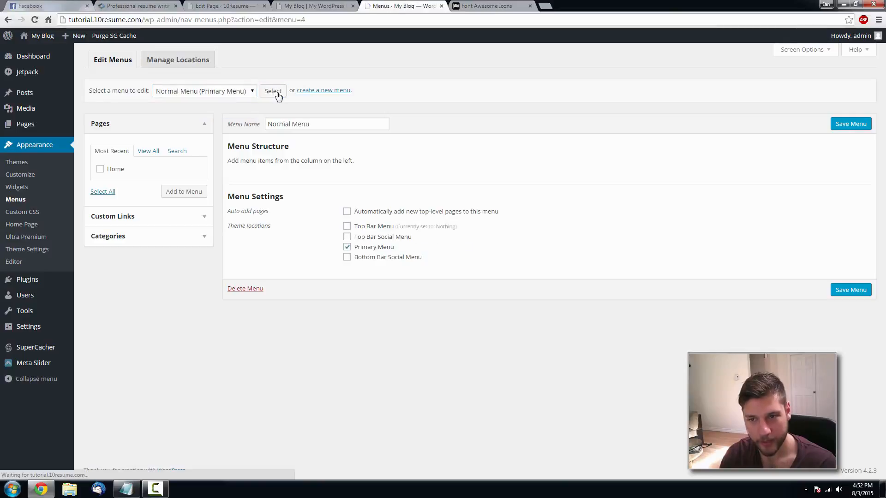
pyautogui.click(181, 193)
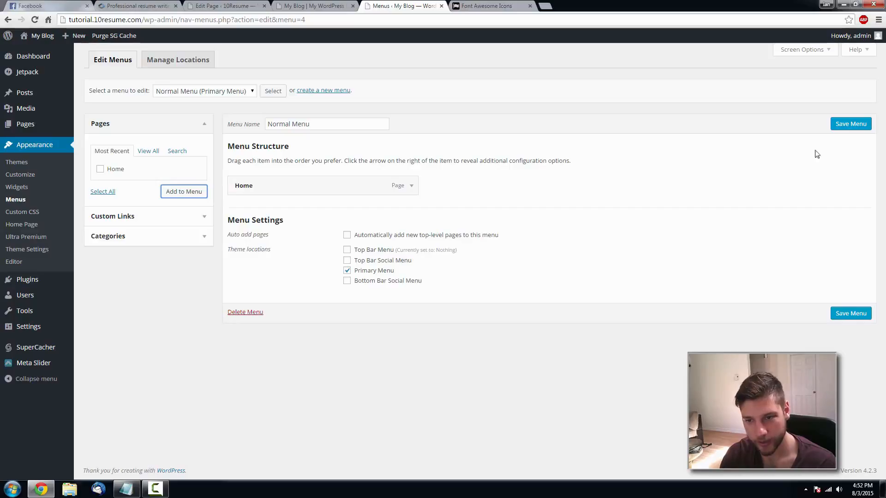
pyautogui.click(850, 123)
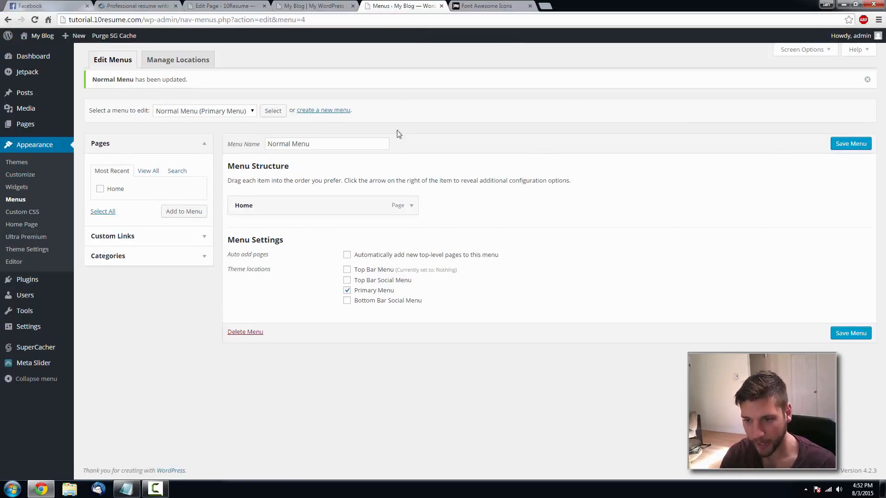
pyautogui.click(323, 5)
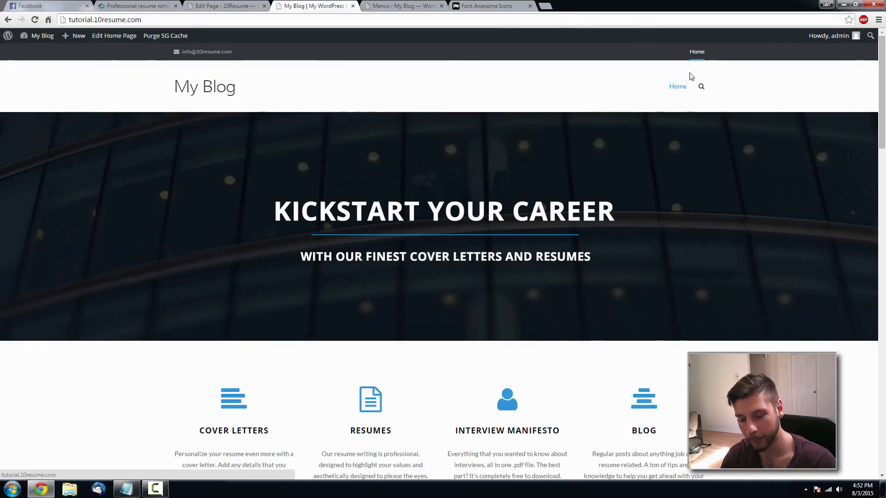
pyautogui.press('F5')
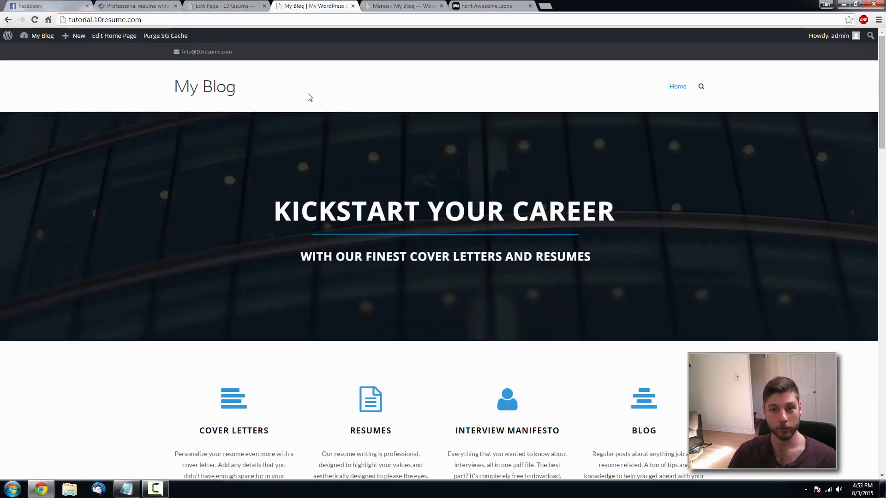
pyautogui.hotkey('ctrl', 'Tab')
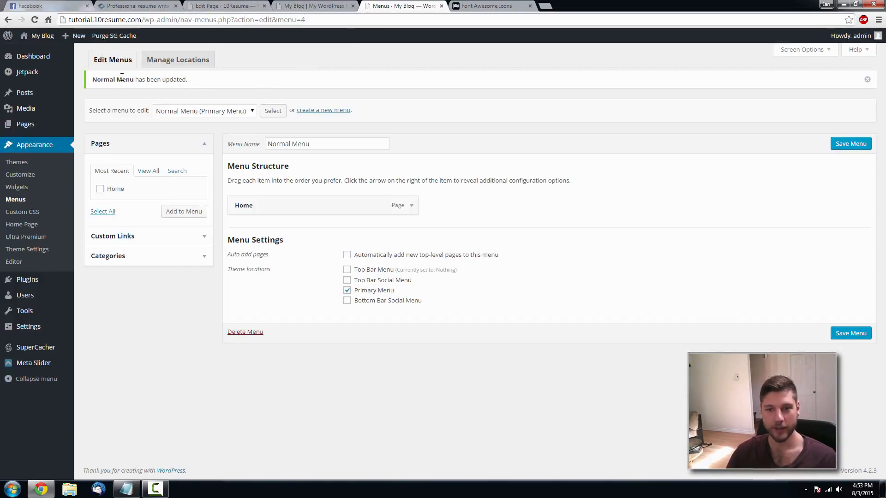
# - Upload sitelogo.png as the header logo in Theme Settings and save the settings
pyautogui.click(28, 249)
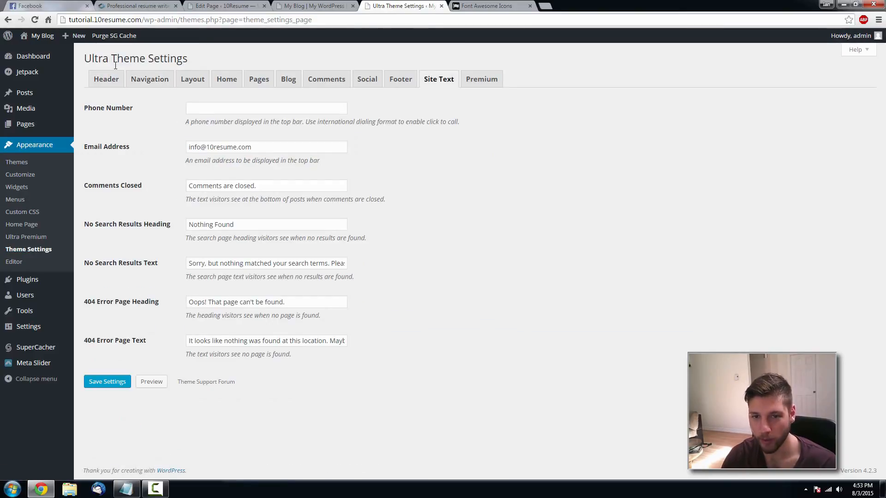
pyautogui.click(113, 81)
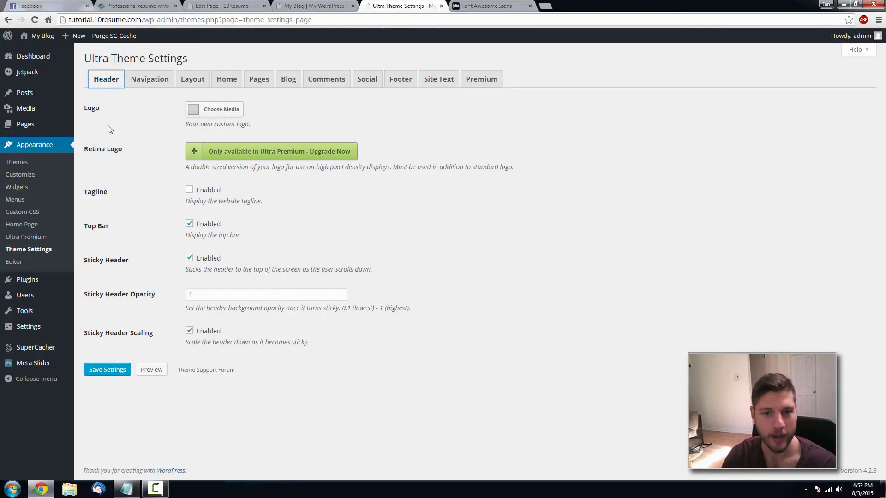
pyautogui.click(221, 111)
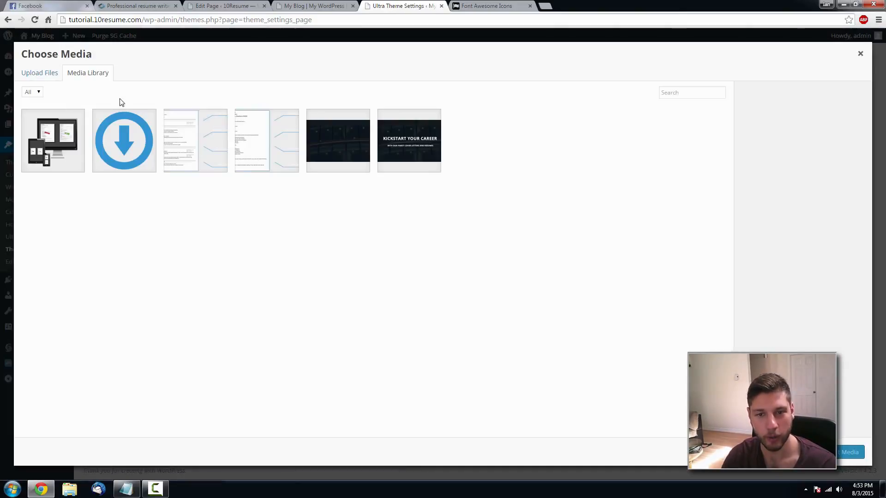
pyautogui.click(31, 79)
pyautogui.click(426, 243)
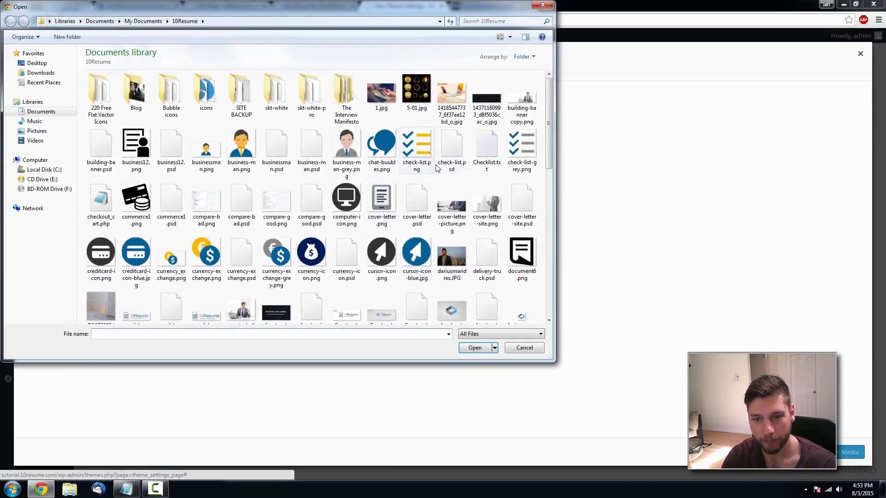
pyautogui.moveTo(549, 113); pyautogui.dragTo(552, 164)
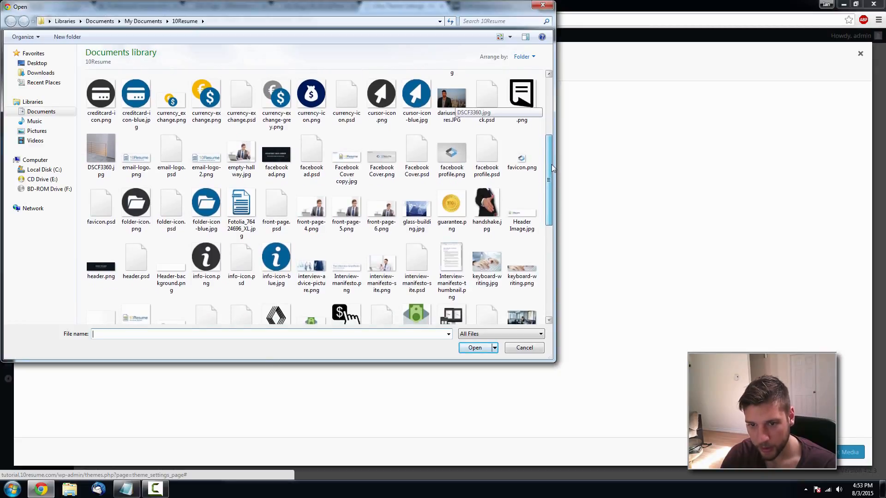
pyautogui.moveTo(552, 164); pyautogui.dragTo(552, 249)
pyautogui.doubleClick(382, 227)
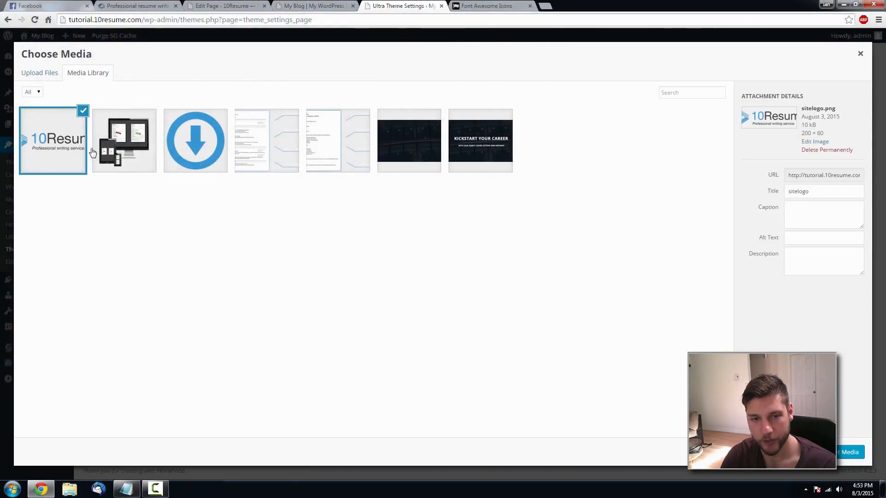
pyautogui.click(845, 456)
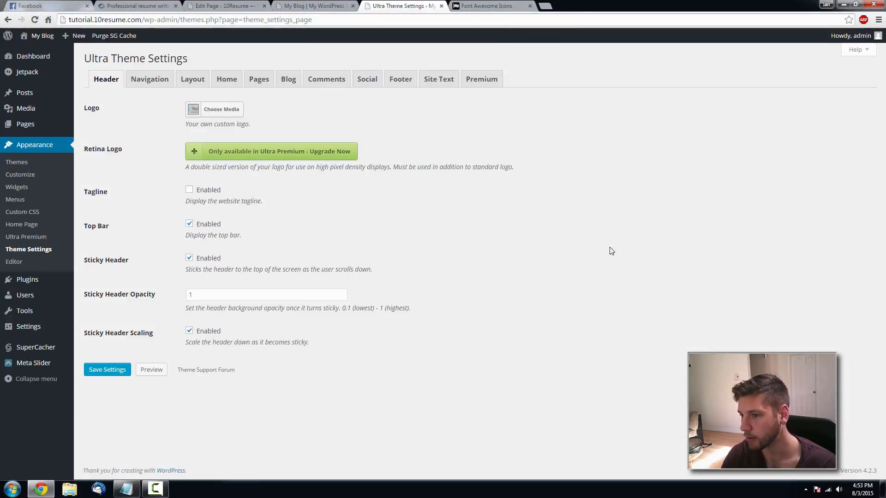
pyautogui.click(94, 369)
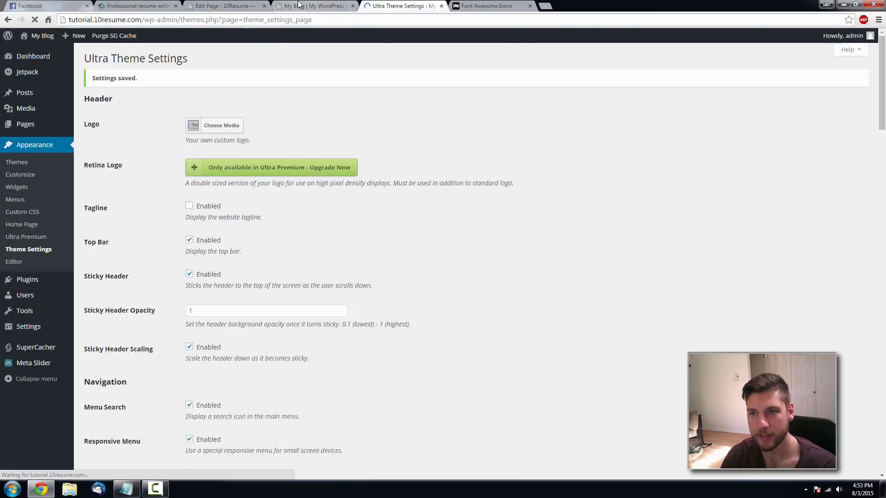
# - Reload the live site and scroll through the homepage to check the new 10Resume logo
pyautogui.click(314, 5)
pyautogui.press('F5')
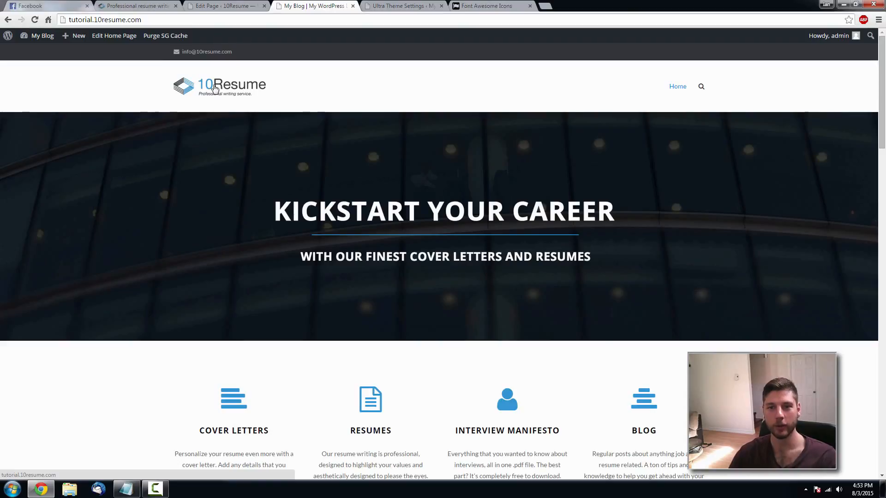
pyautogui.click(219, 89)
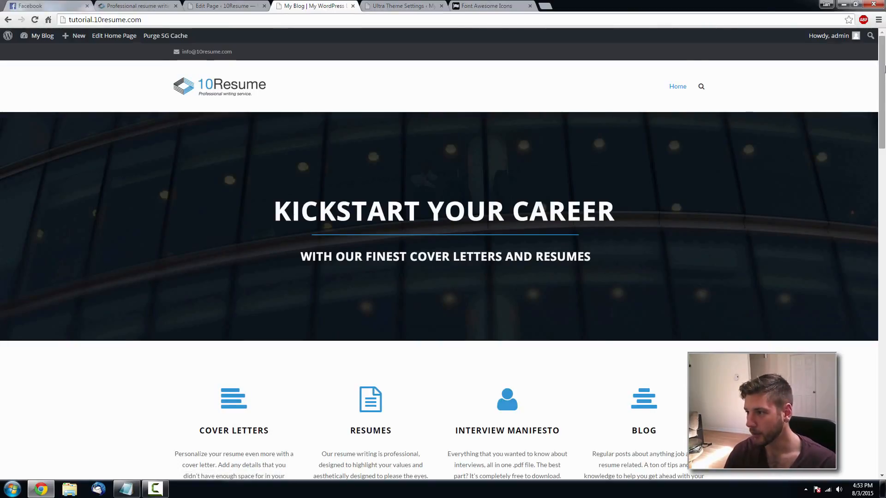
pyautogui.moveTo(882, 82); pyautogui.dragTo(885, 379)
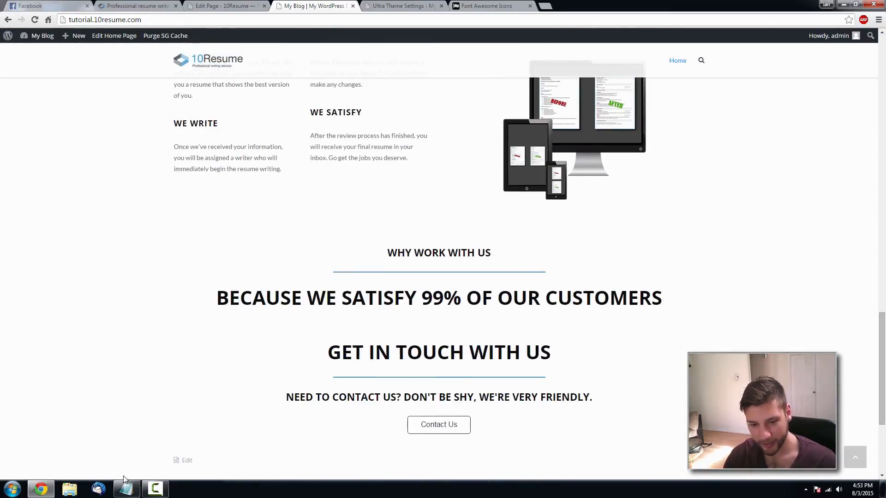
pyautogui.click(164, 494)
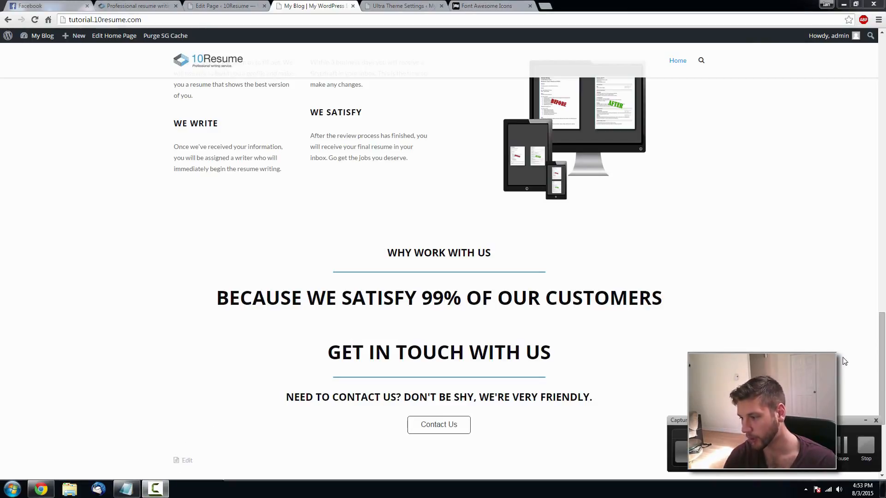
pyautogui.click(866, 420)
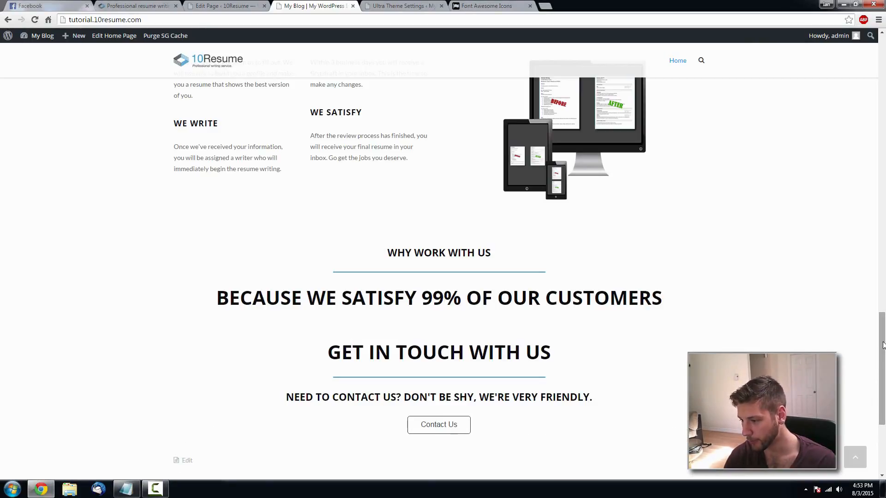
pyautogui.moveTo(882, 342); pyautogui.dragTo(874, 400)
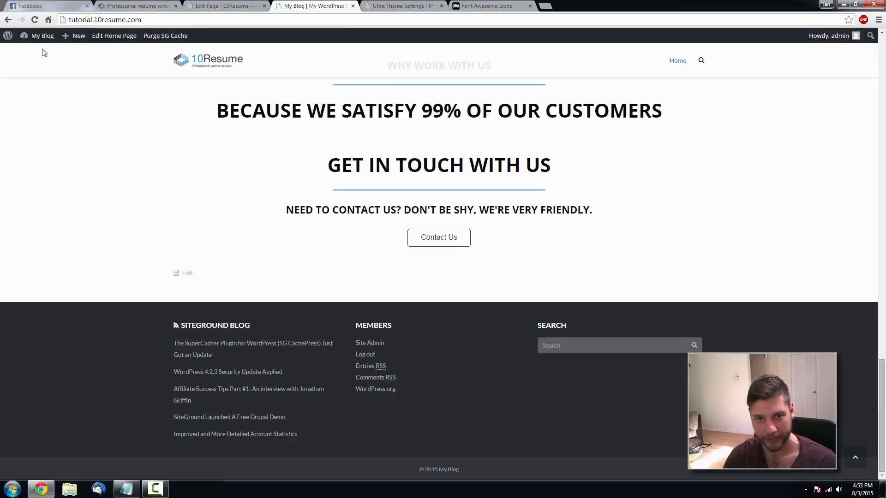
# - Open the Customizer's Widgets panel and expand the Footer area with its RSS, Meta and Search widgets
pyautogui.moveTo(43, 40)
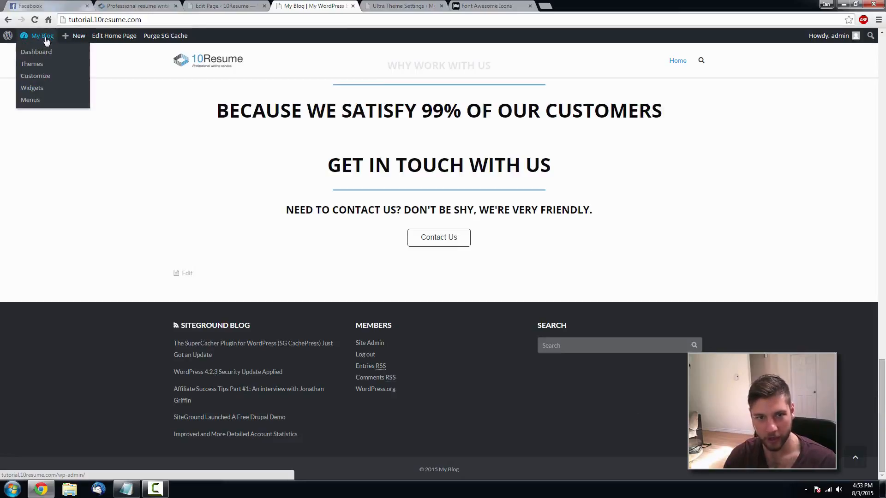
pyautogui.click(44, 77)
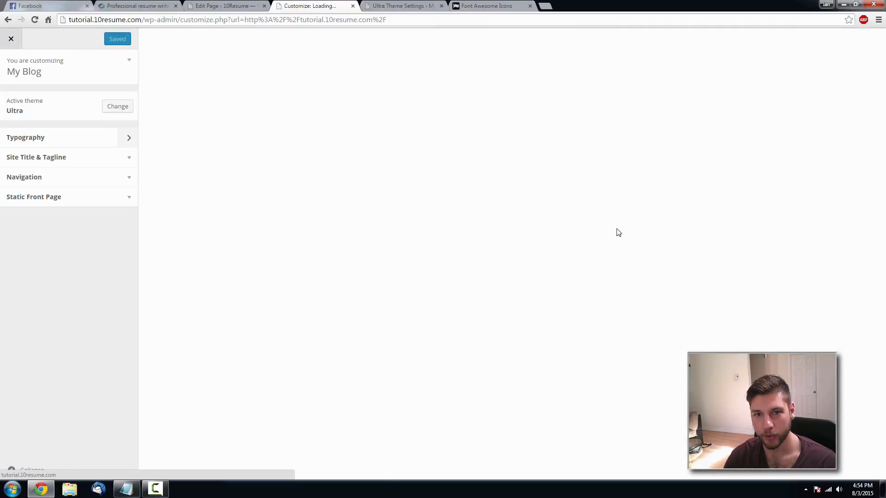
pyautogui.scroll(-20, 492, 200)
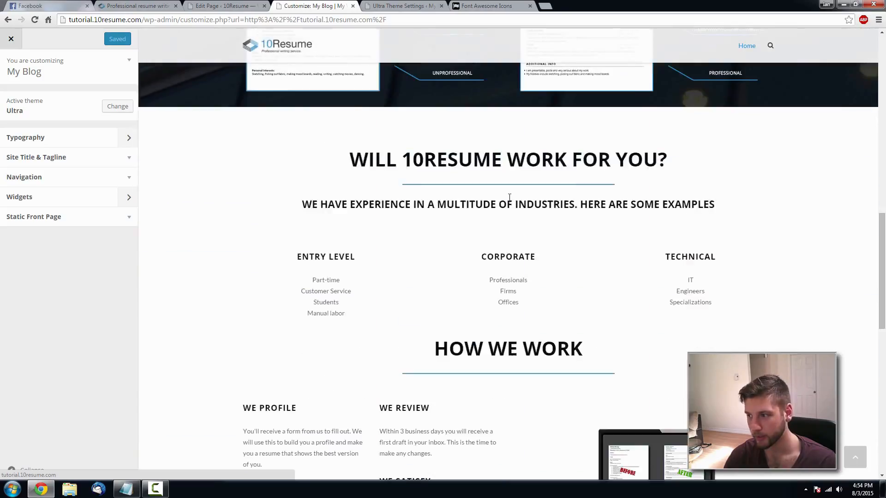
pyautogui.scroll(-2, 480, 182)
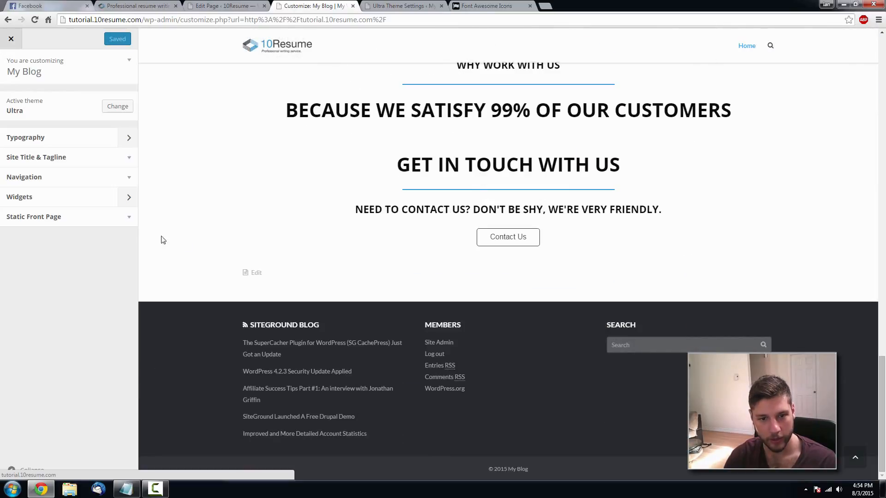
pyautogui.click(125, 198)
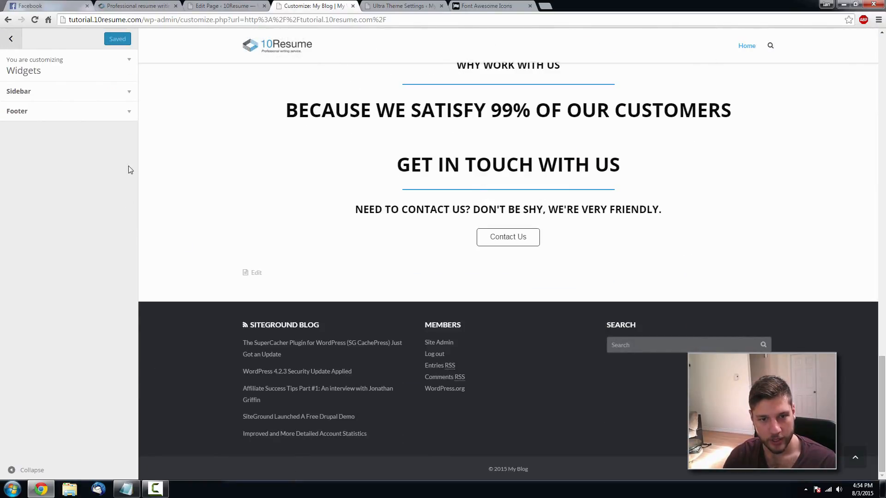
pyautogui.click(130, 119)
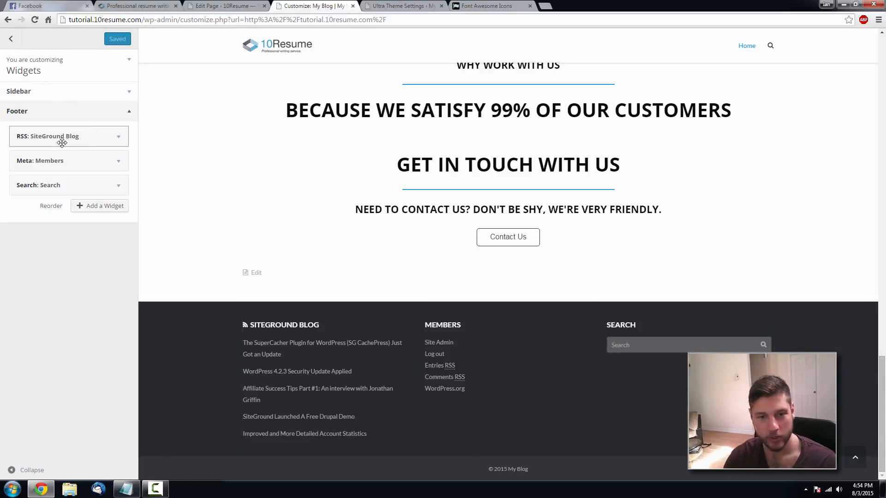
# - Remove the SiteGround Blog RSS widget from the footer and add a Text widget
pyautogui.click(119, 139)
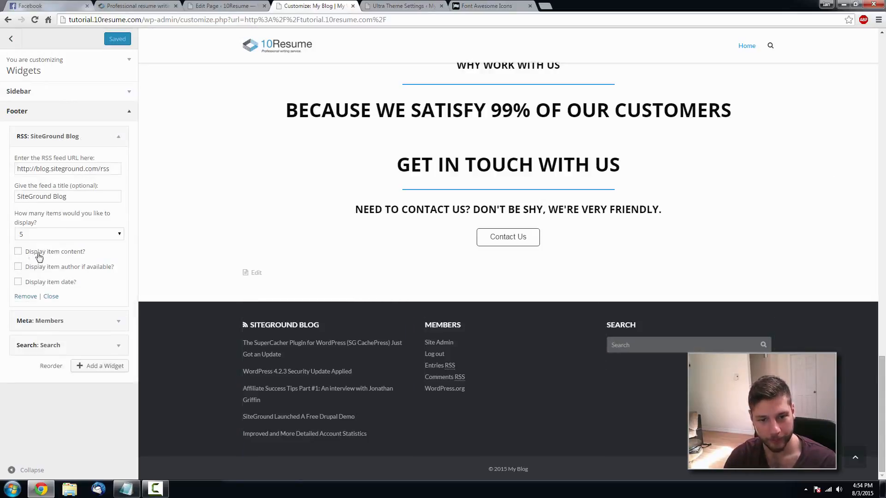
pyautogui.click(26, 296)
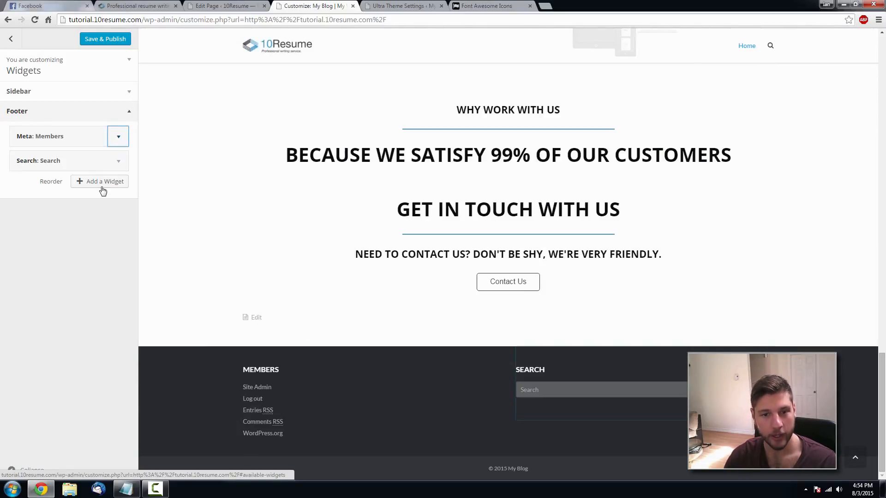
pyautogui.click(102, 187)
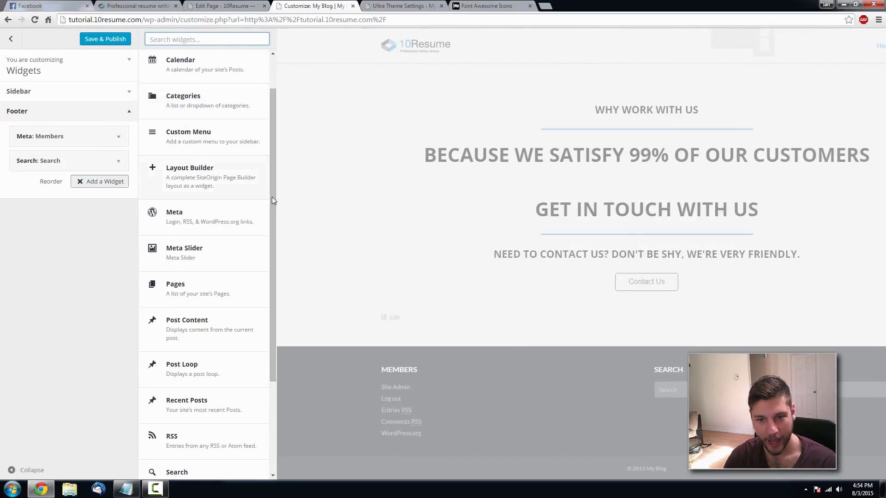
pyautogui.scroll(-1, 230, 202)
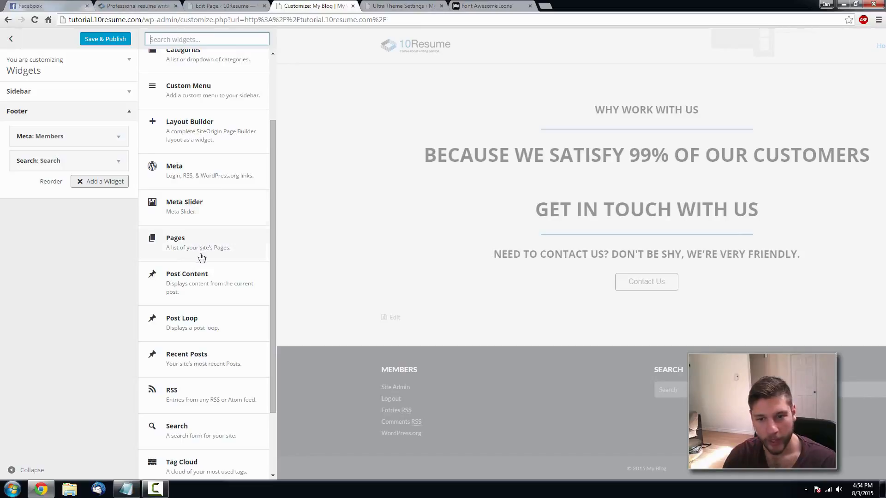
pyautogui.scroll(-2, 208, 286)
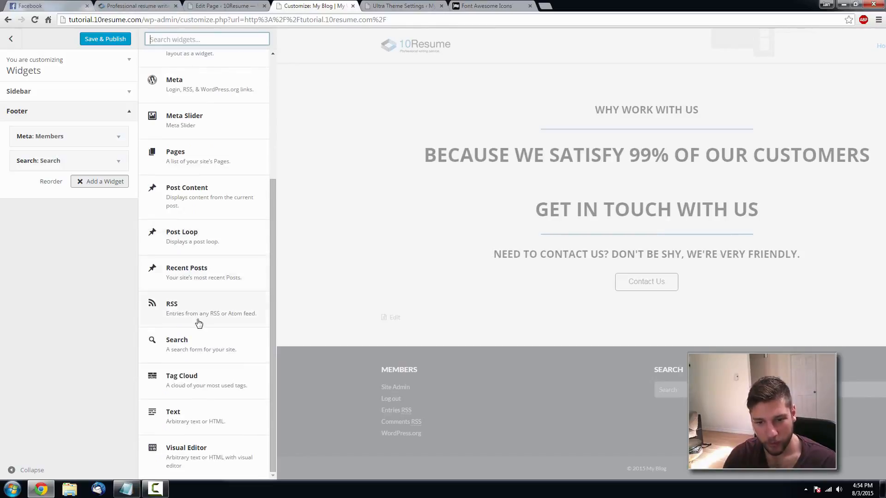
pyautogui.moveTo(189, 419); pyautogui.dragTo(70, 279)
pyautogui.click(195, 407)
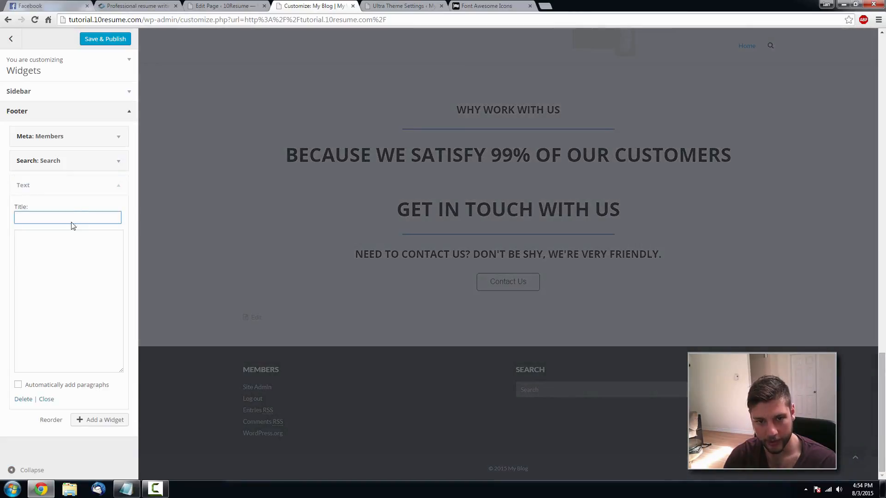
# - Title the Text widget 'Hey' with content 'This is my footer' and publish
pyautogui.write('Hey')
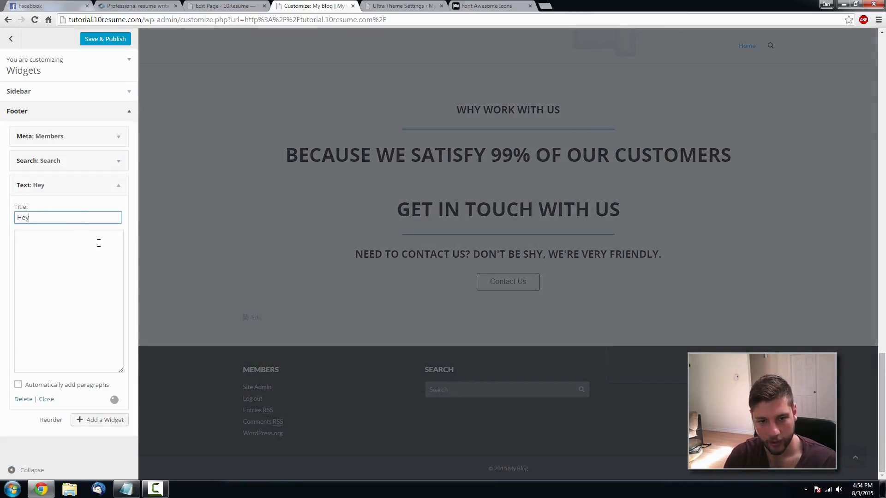
pyautogui.press('Tab')
pyautogui.write('This is my fu')
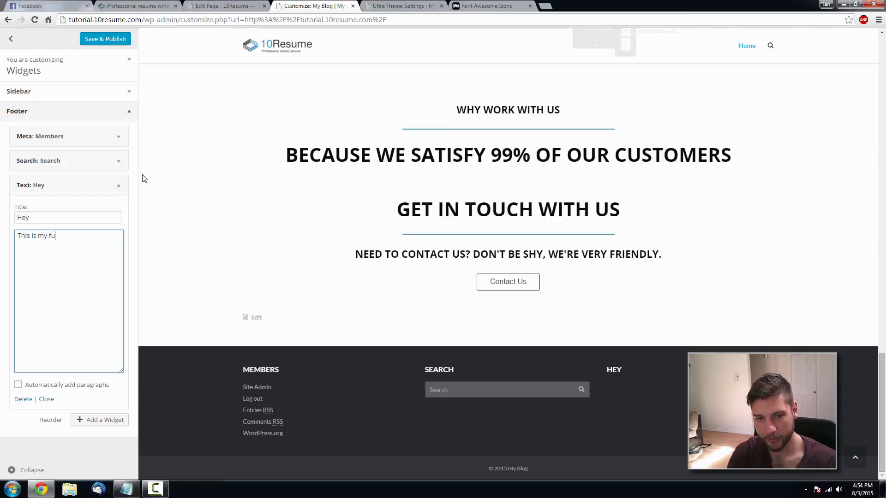
pyautogui.write('oter')
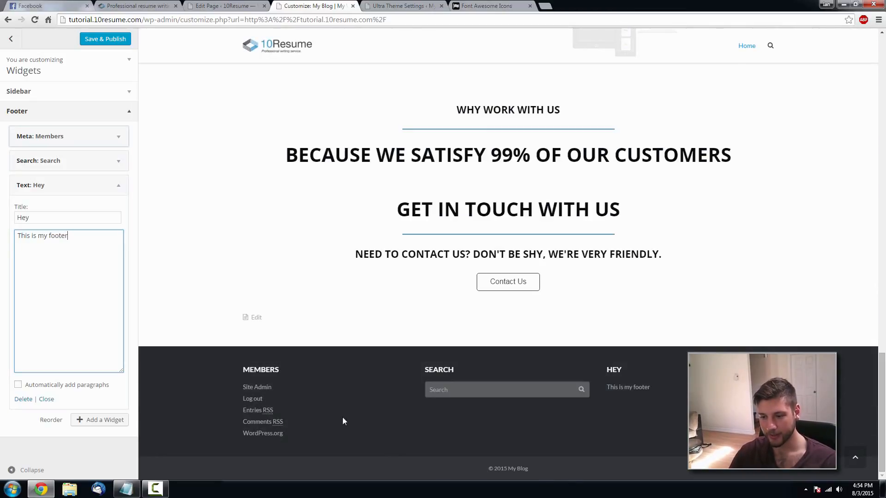
pyautogui.click(103, 39)
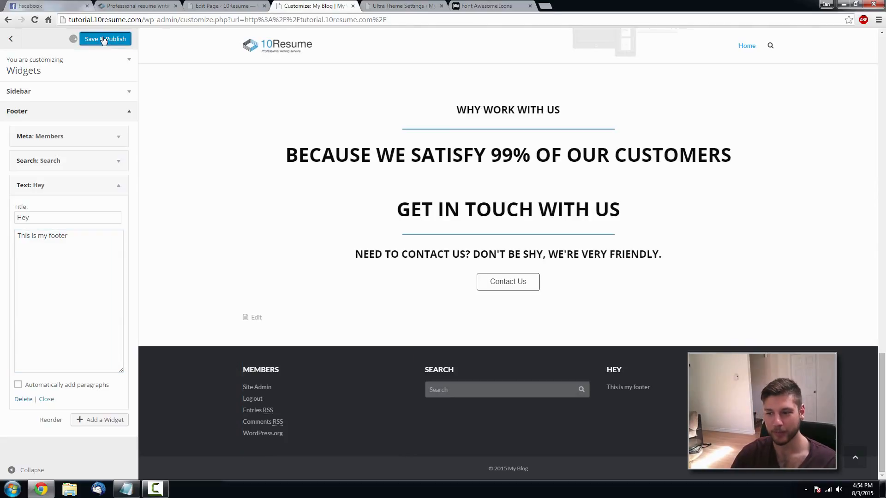
pyautogui.click(11, 40)
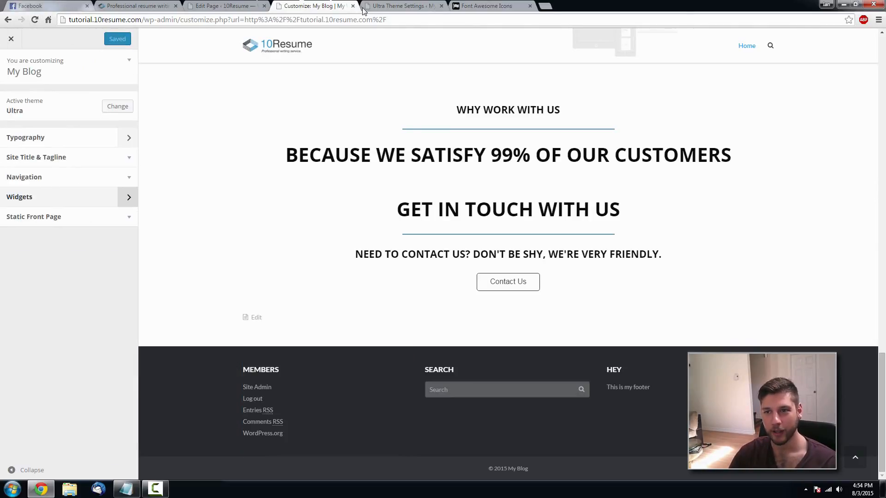
# - Check the live site's footer, then show the Ultra Theme Settings Footer section with its copyright template
pyautogui.click(11, 39)
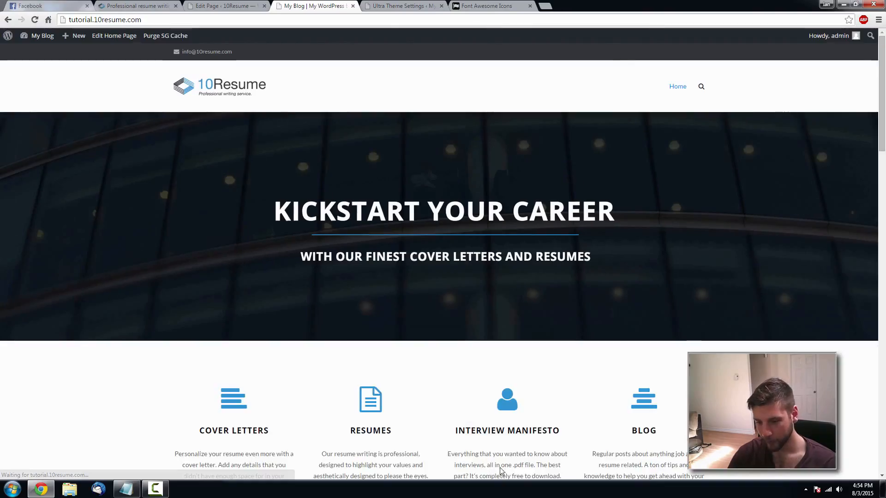
pyautogui.scroll(-7, 533, 387)
pyautogui.scroll(-10, 533, 387)
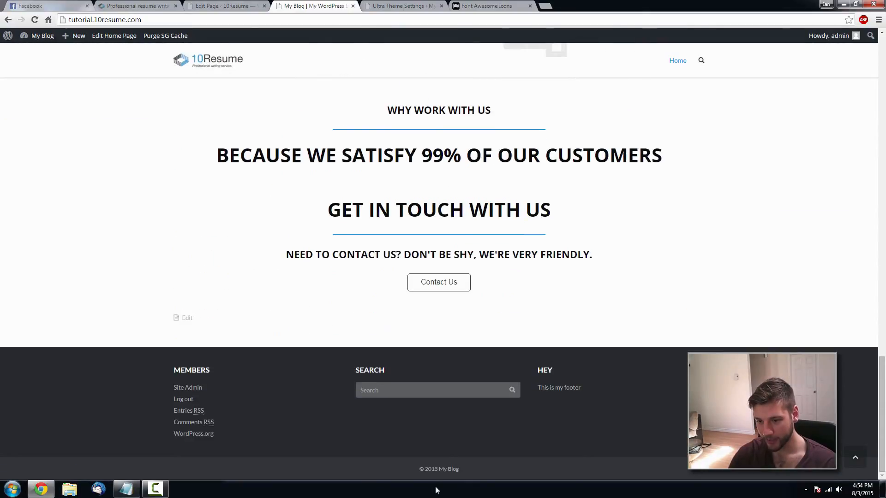
pyautogui.click(400, 5)
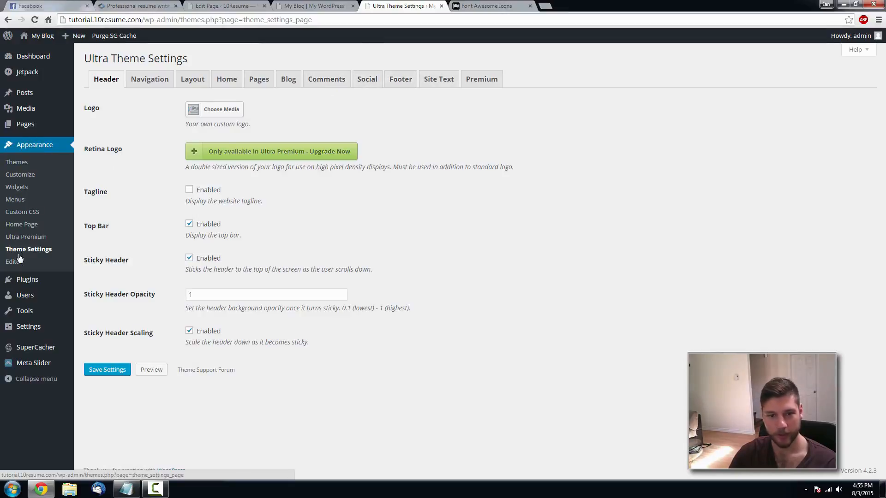
pyautogui.click(414, 83)
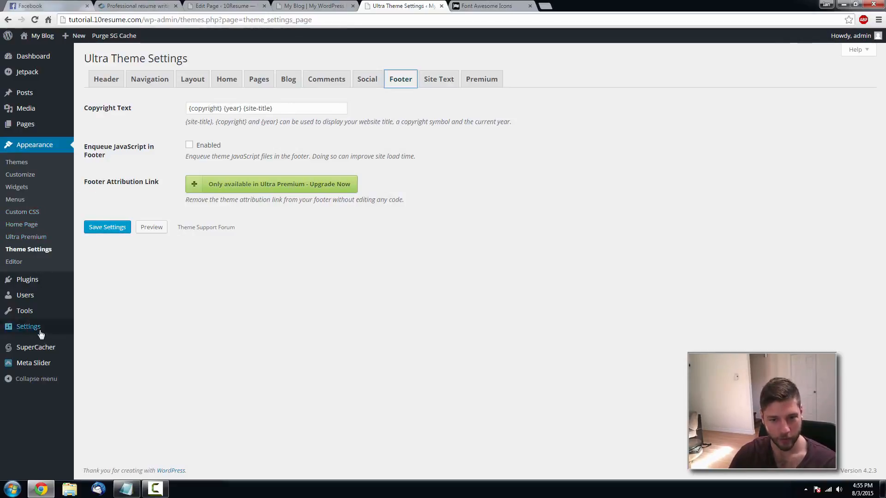
# - Change the Site Title in General Settings from My Blog to 10Resume, save, and reload the front page
pyautogui.moveTo(42, 328)
pyautogui.click(116, 329)
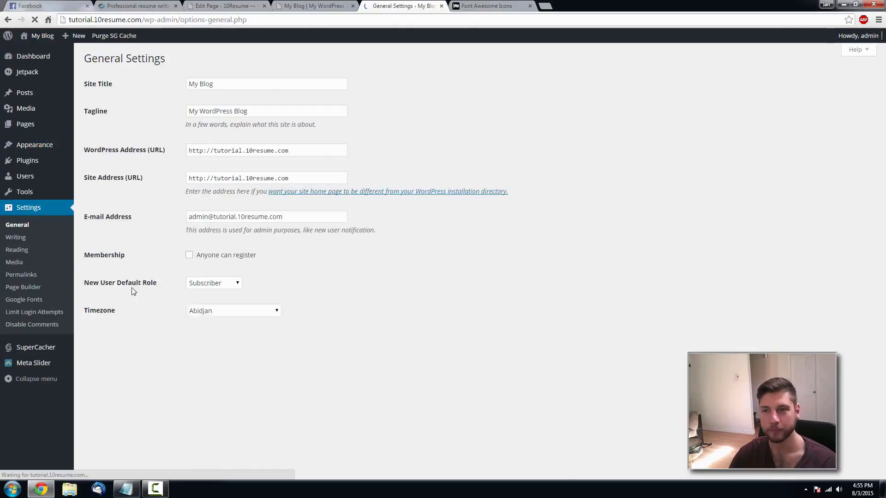
pyautogui.click(210, 84)
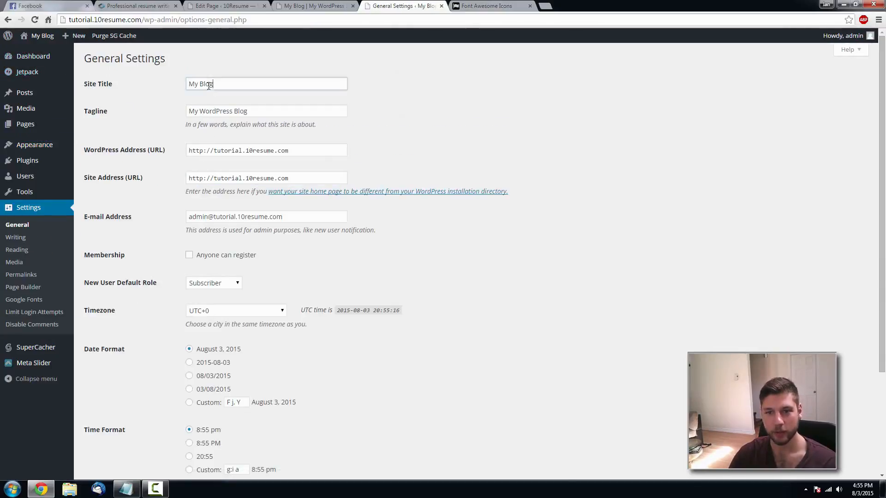
pyautogui.moveTo(210, 84); pyautogui.dragTo(151, 79)
pyautogui.write('10Resume')
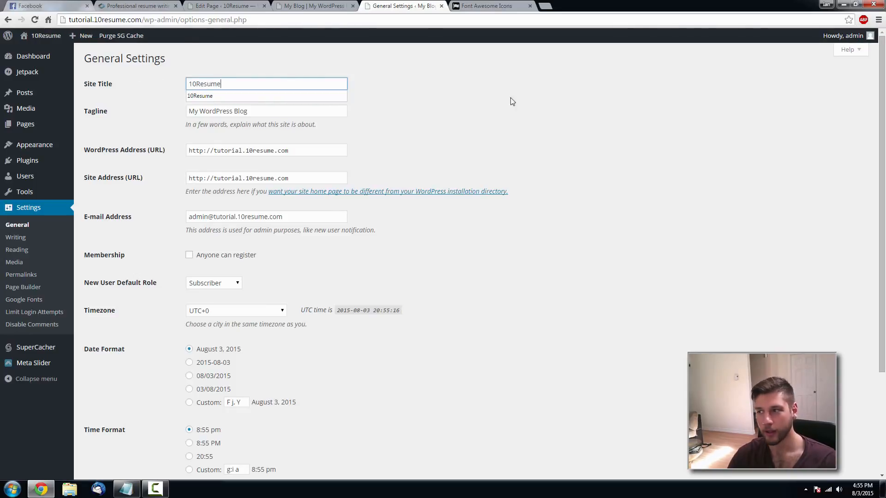
pyautogui.scroll(-3, 165, 320)
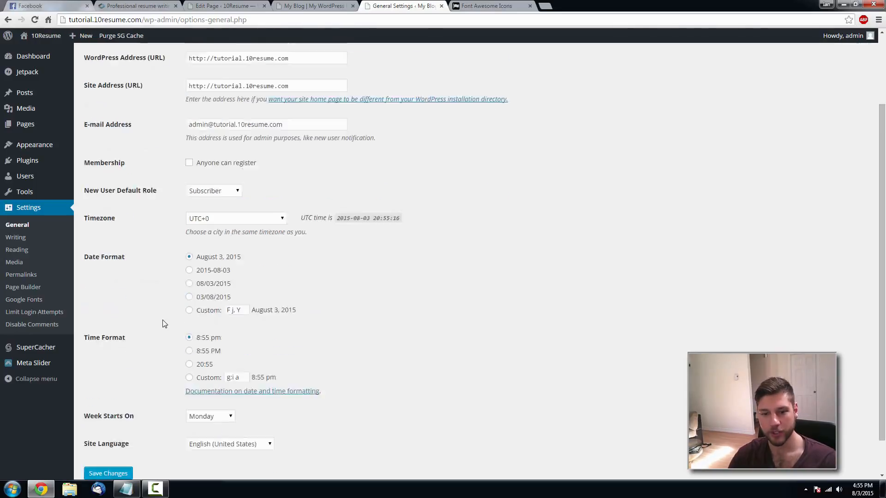
pyautogui.click(104, 434)
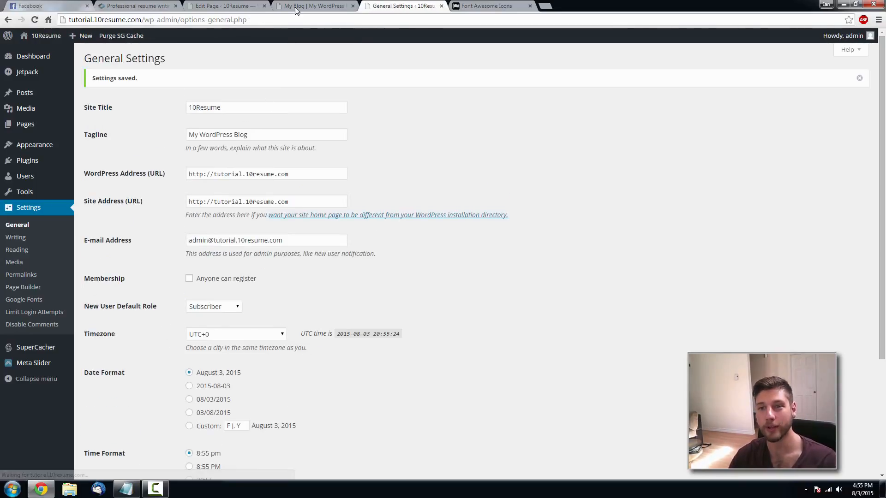
pyautogui.click(300, 5)
pyautogui.press('F5')
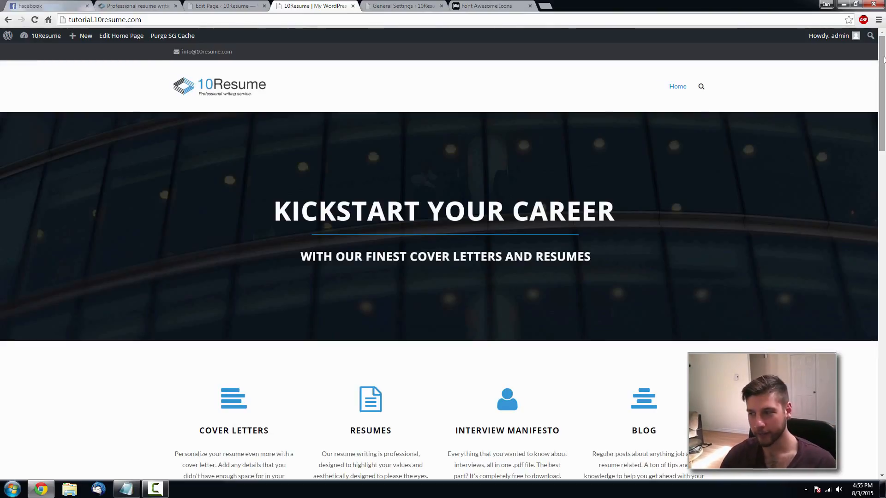
pyautogui.moveTo(883, 68); pyautogui.dragTo(884, 111)
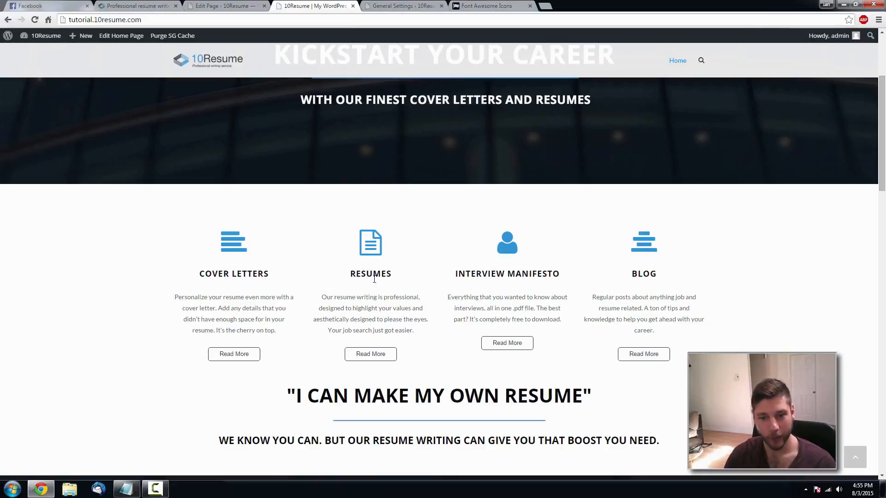
pyautogui.click(232, 356)
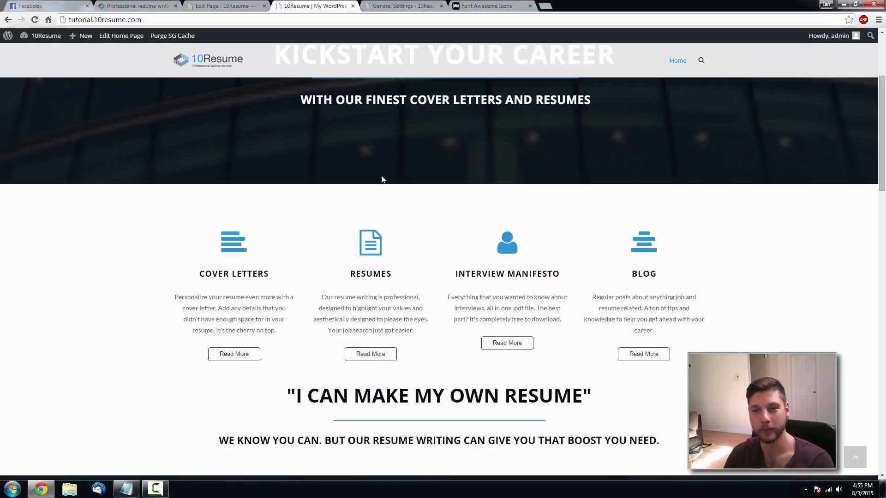
pyautogui.moveTo(880, 153); pyautogui.dragTo(882, 205)
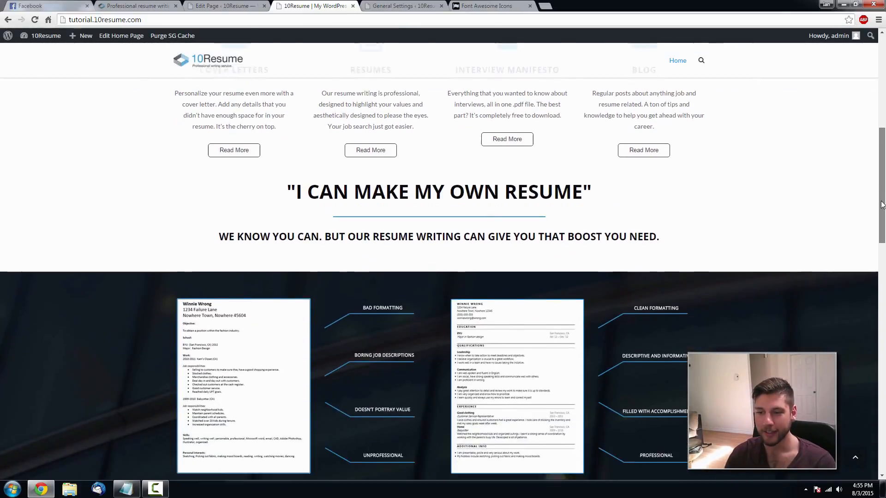
pyautogui.scroll(-2, 645, 144)
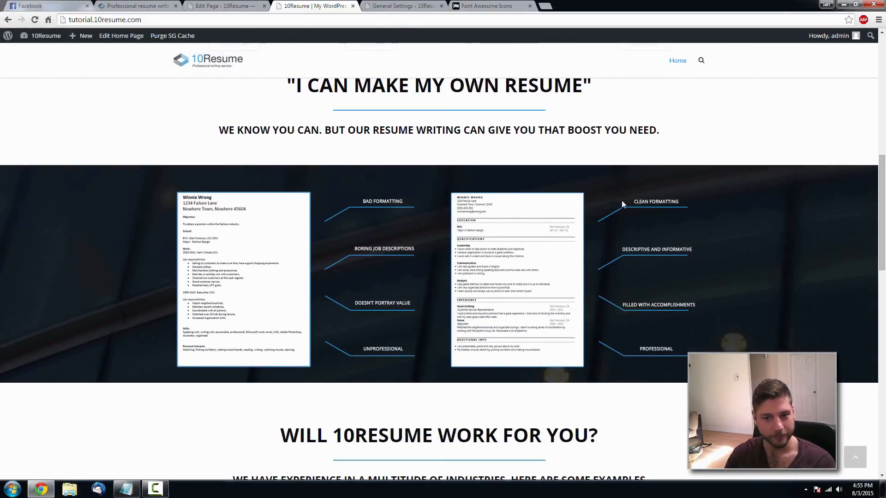
pyautogui.moveTo(884, 195); pyautogui.dragTo(883, 30)
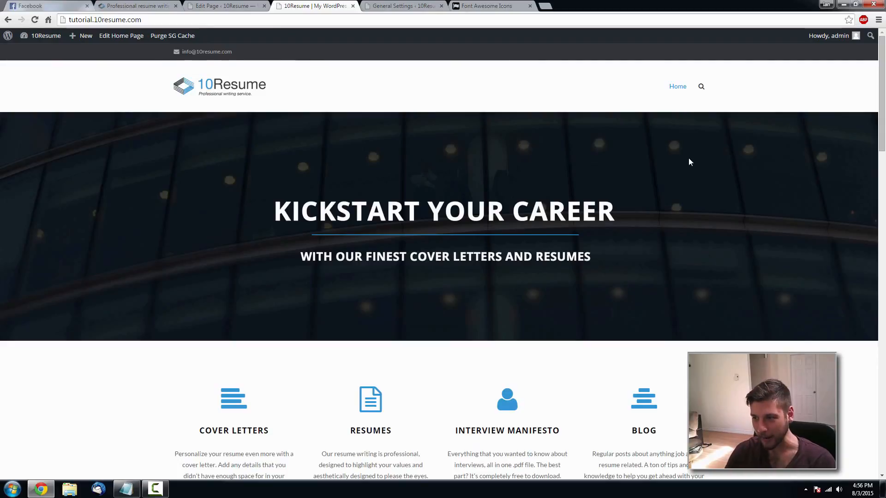
pyautogui.scroll(-3, 573, 177)
pyautogui.scroll(-1, 574, 176)
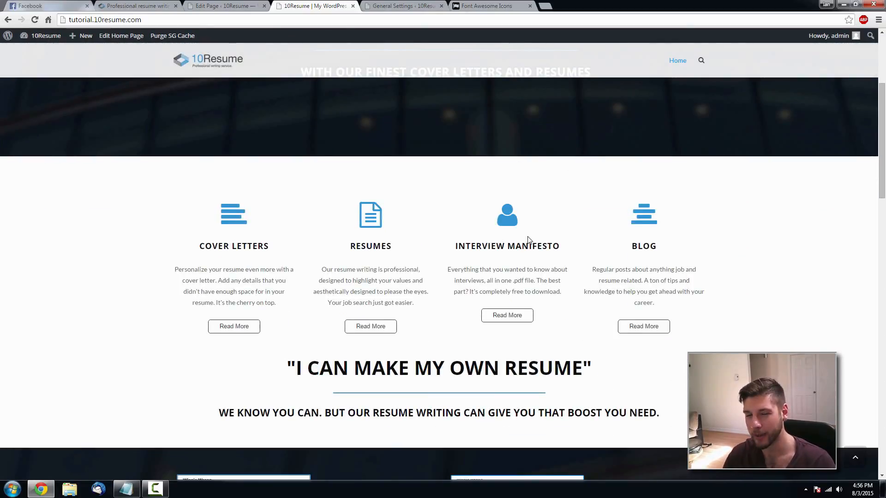
pyautogui.scroll(4, 528, 239)
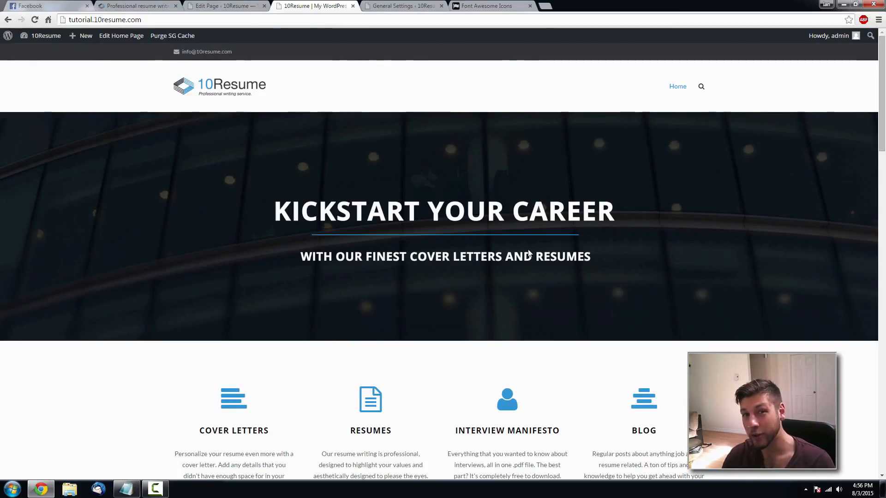
pyautogui.moveTo(882, 106)
pyautogui.mouseDown()
pyautogui.moveTo(881, 429)
pyautogui.moveTo(885, 91)
pyautogui.mouseUp()
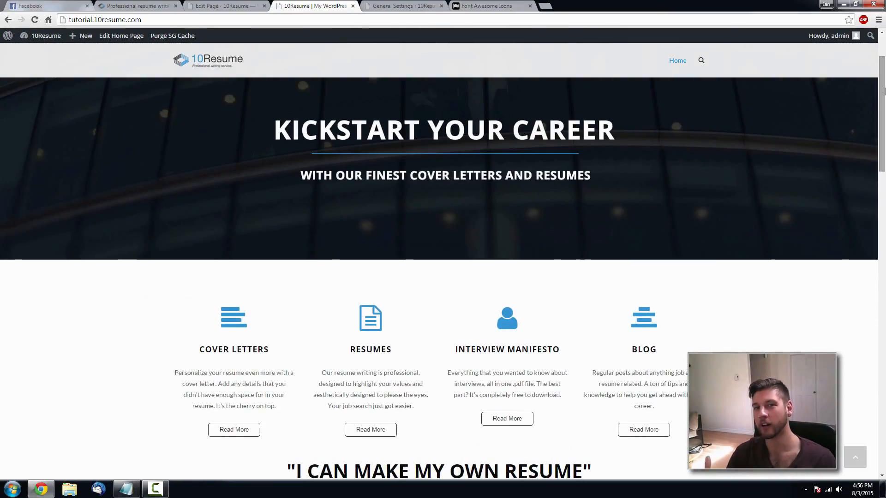
pyautogui.moveTo(885, 89); pyautogui.dragTo(881, 148)
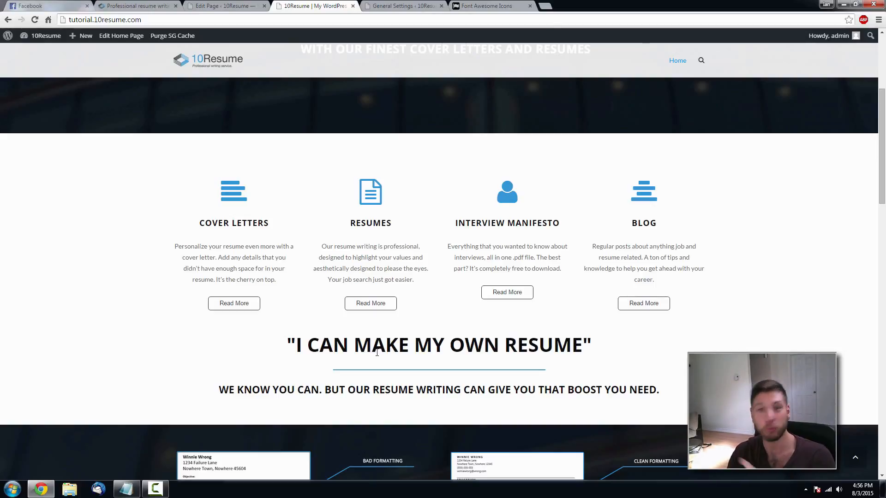
pyautogui.moveTo(878, 103); pyautogui.dragTo(875, 52)
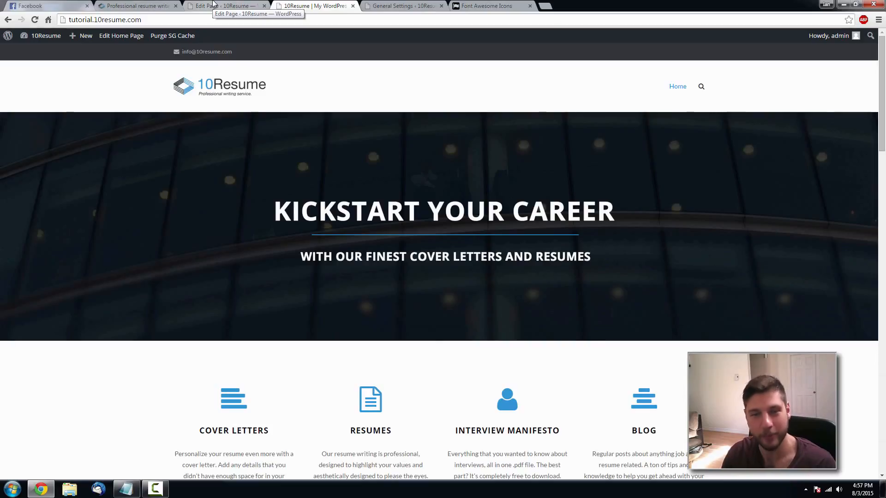
pyautogui.scroll(-5, 387, 126)
pyautogui.scroll(-10, 597, 192)
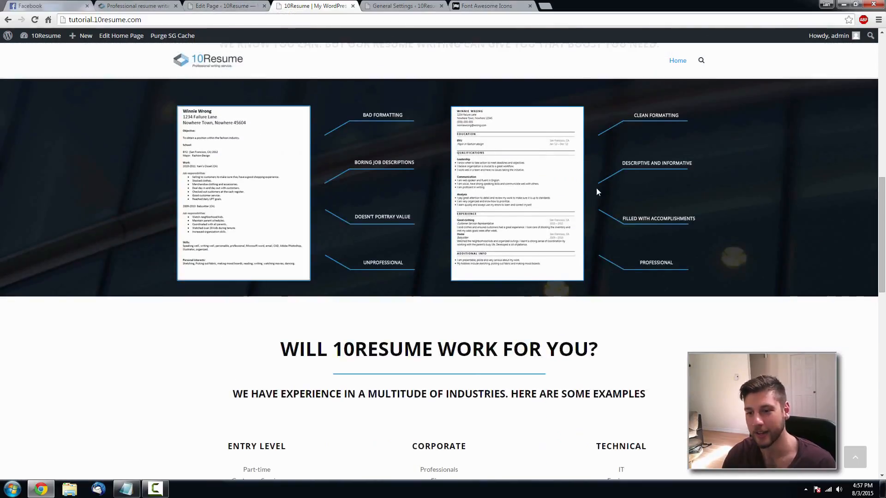
pyautogui.scroll(-6, 605, 193)
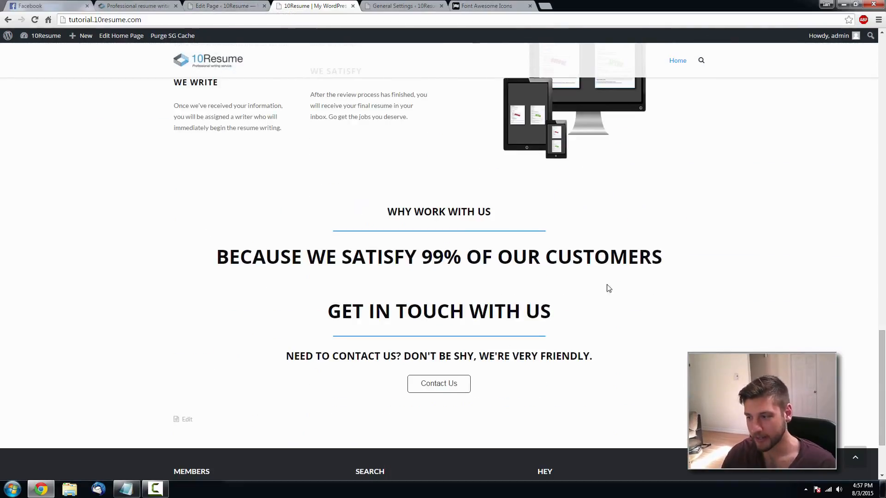
pyautogui.scroll(-3, 838, 332)
pyautogui.moveTo(882, 382); pyautogui.dragTo(882, 65)
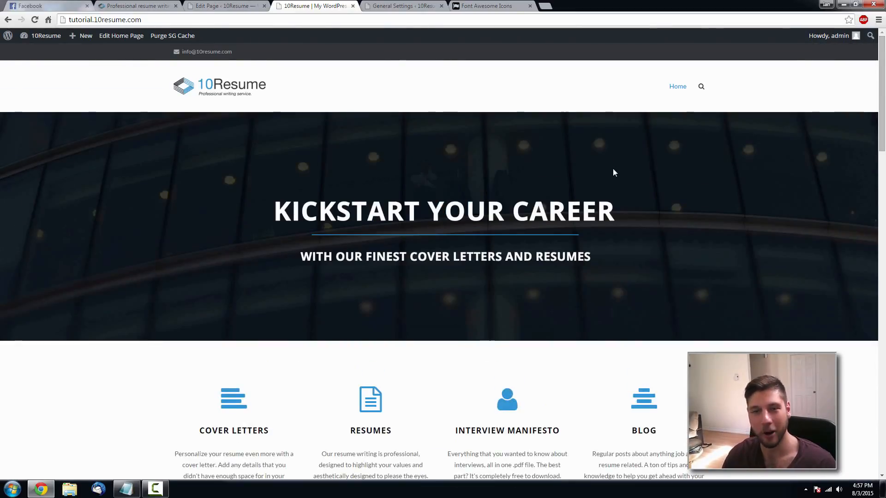
pyautogui.scroll(-7, 480, 148)
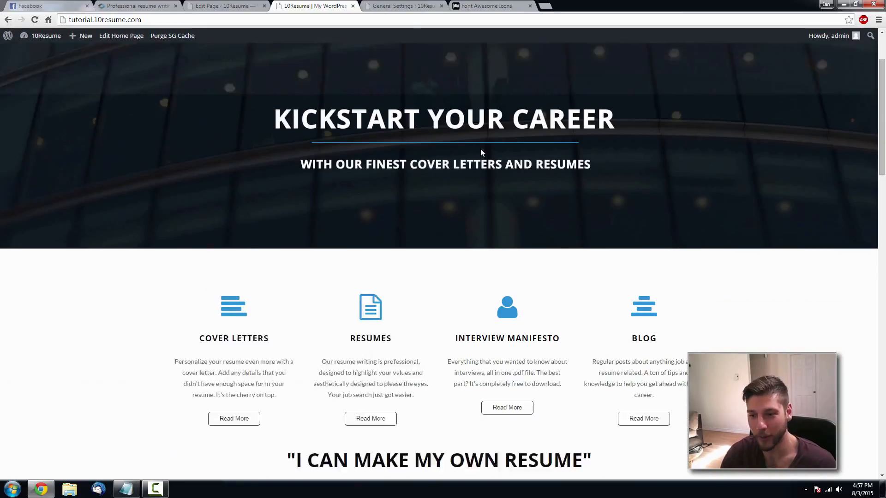
pyautogui.scroll(6, 480, 150)
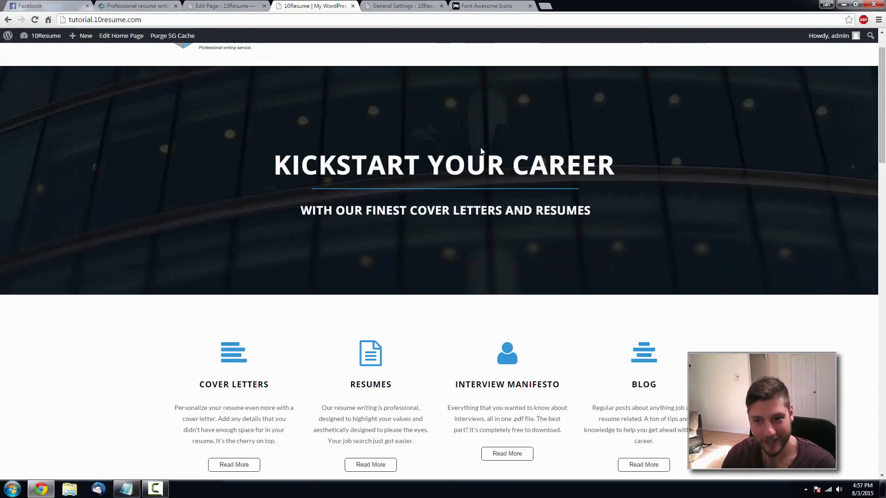